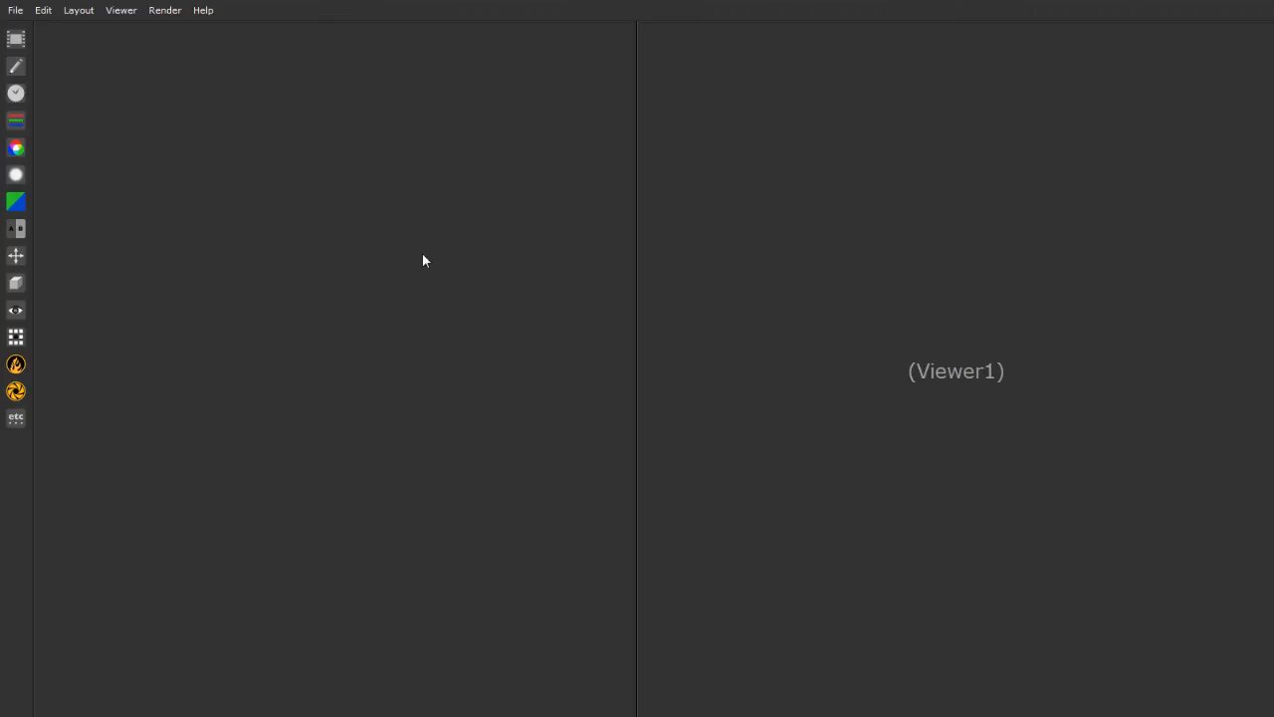
# Import the image sphere_bg.exr with a Read node and place the node in the upper part of the node graph
pyautogui.press('r')
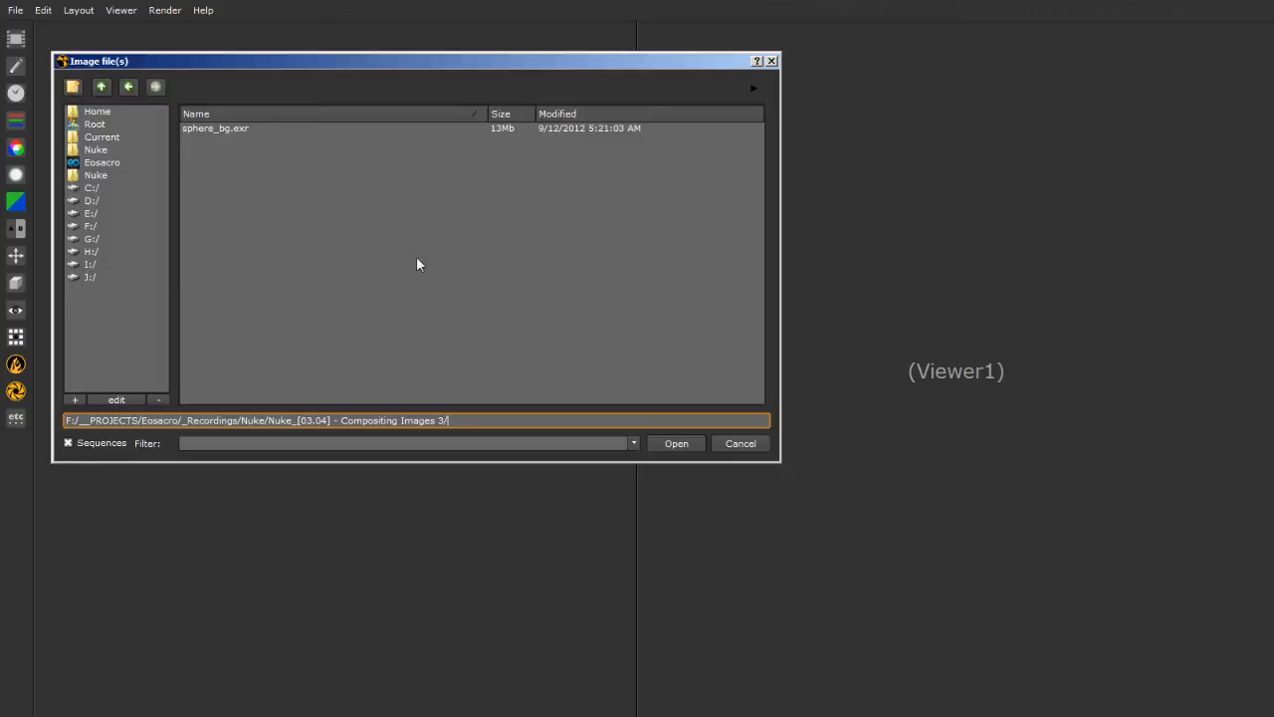
pyautogui.click(213, 130)
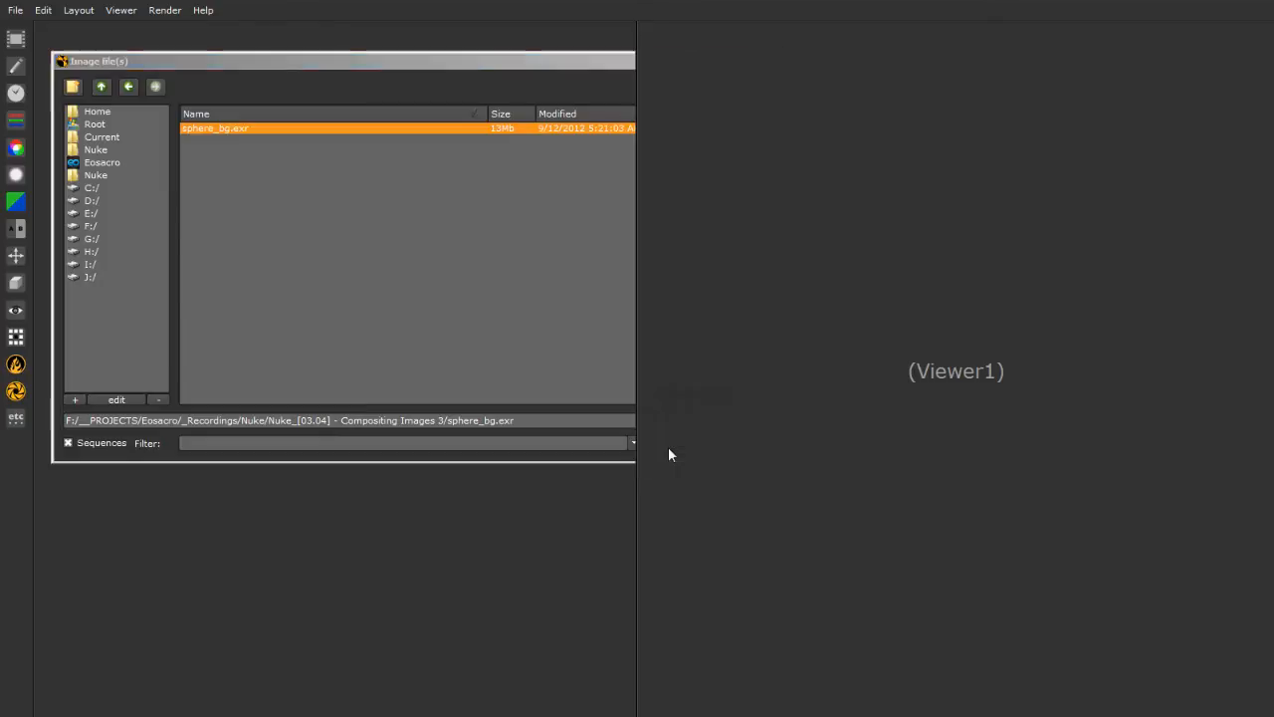
pyautogui.click(668, 446)
pyautogui.moveTo(274, 155); pyautogui.dragTo(517, 408)
pyautogui.moveTo(421, 265); pyautogui.dragTo(320, 137)
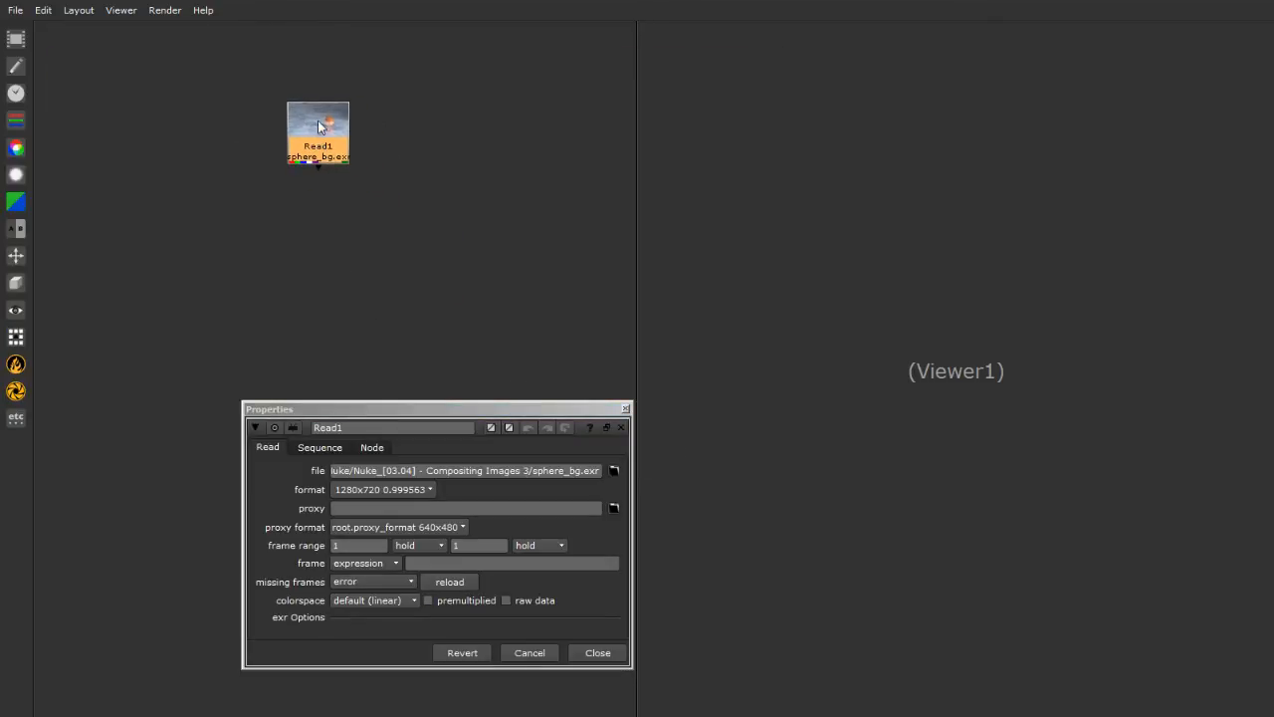
# Close the Read1 properties and move the Read1 node slightly lower in the node graph
pyautogui.scroll(3, 320, 100)
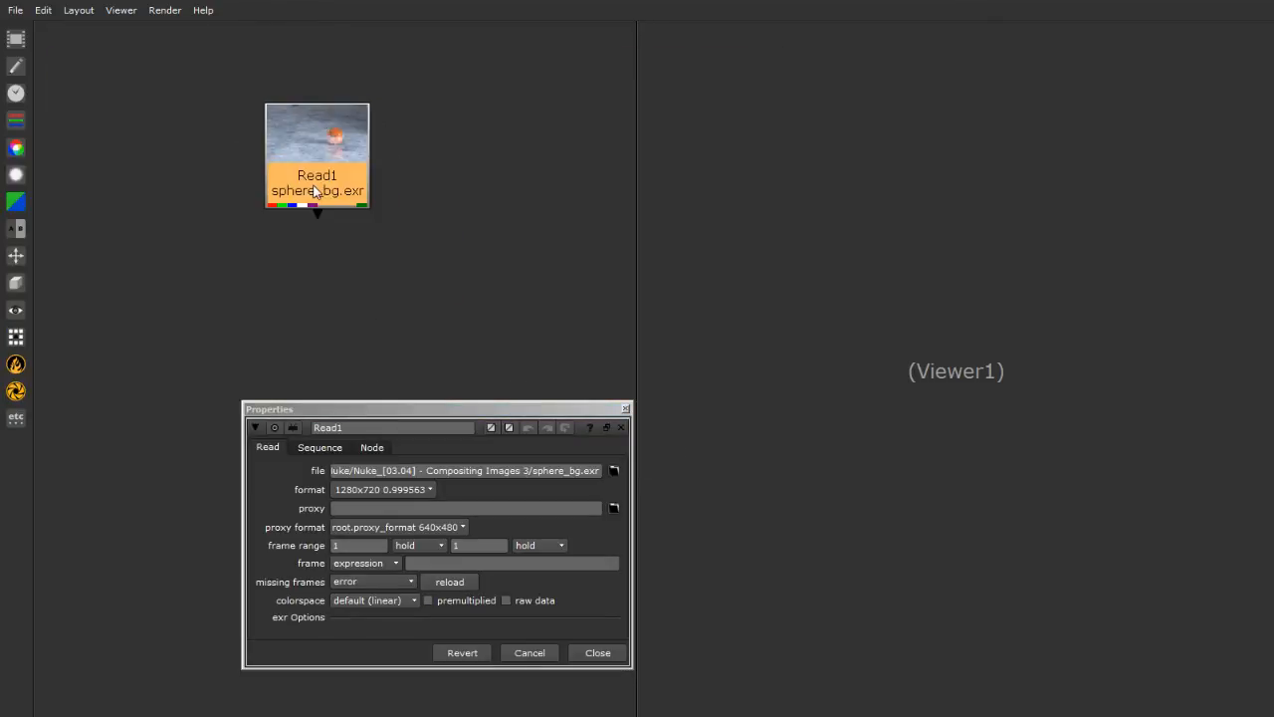
pyautogui.moveTo(426, 409); pyautogui.dragTo(396, 331)
pyautogui.click(597, 331)
pyautogui.moveTo(323, 169); pyautogui.dragTo(315, 219)
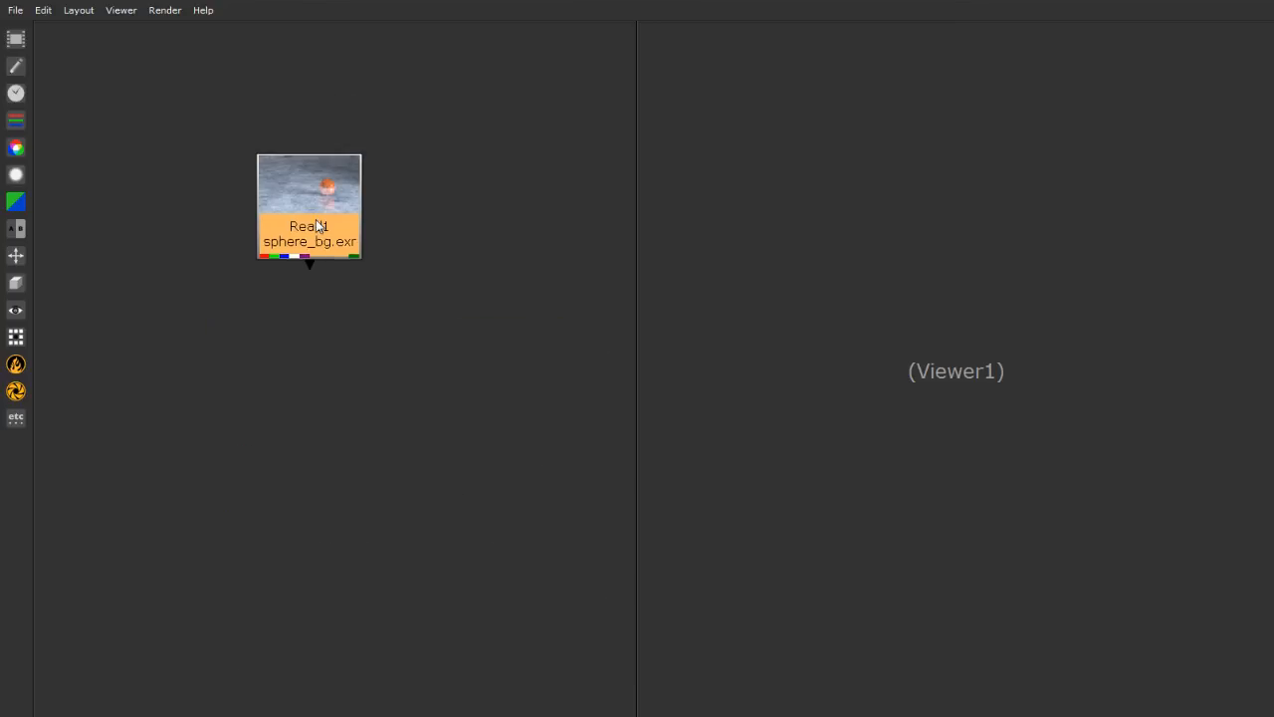
# Connect the Read1 node to a viewer to display the sphere render
pyautogui.press('1')
pyautogui.scroll(5, 310, 140)
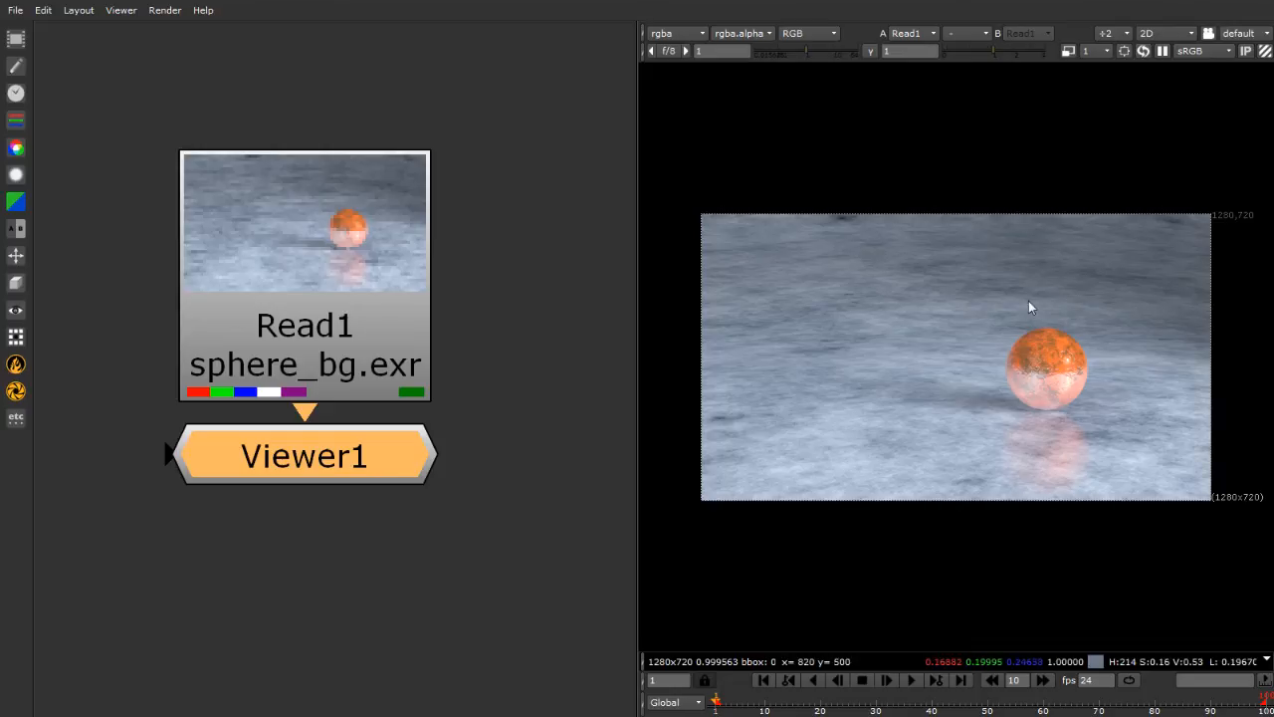
pyautogui.scroll(2, 1015, 337)
pyautogui.scroll(-1, 1015, 337)
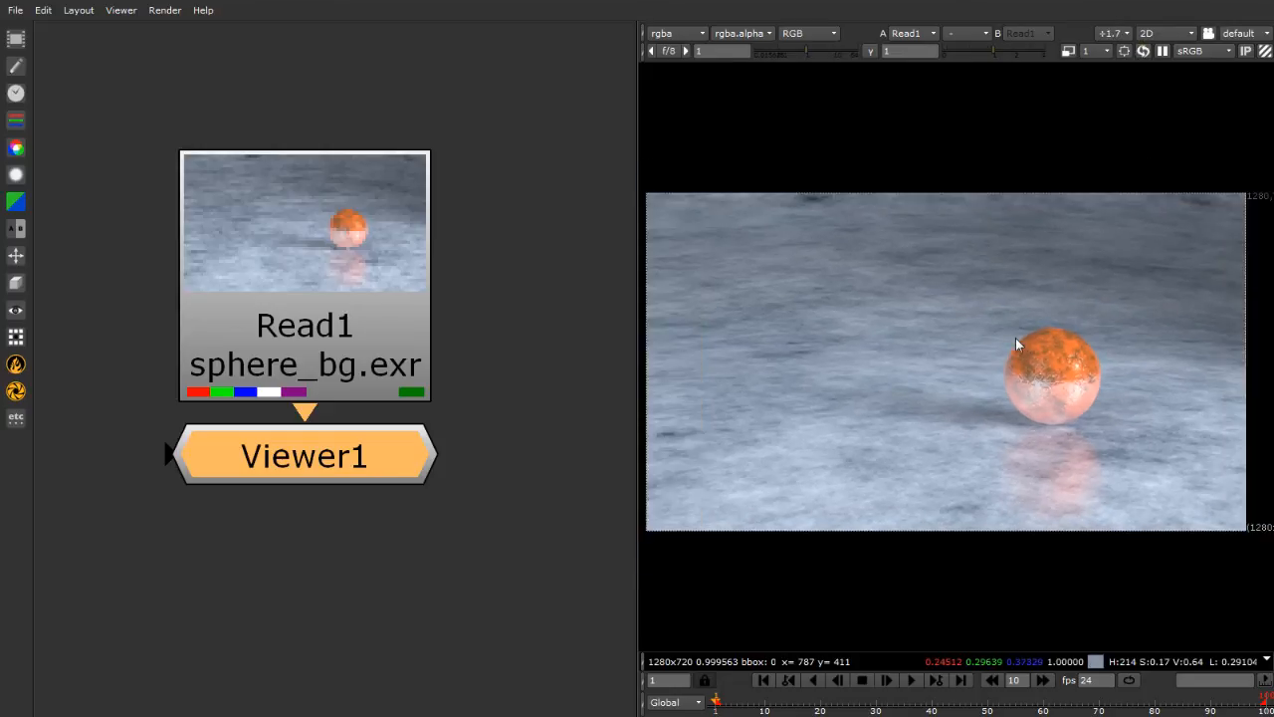
# Widen the viewer pane, maximize it to fill the workspace, and fit the render inside it
pyautogui.moveTo(638, 361); pyautogui.dragTo(454, 361)
pyautogui.press('f')
pyautogui.scroll(2, 836, 368)
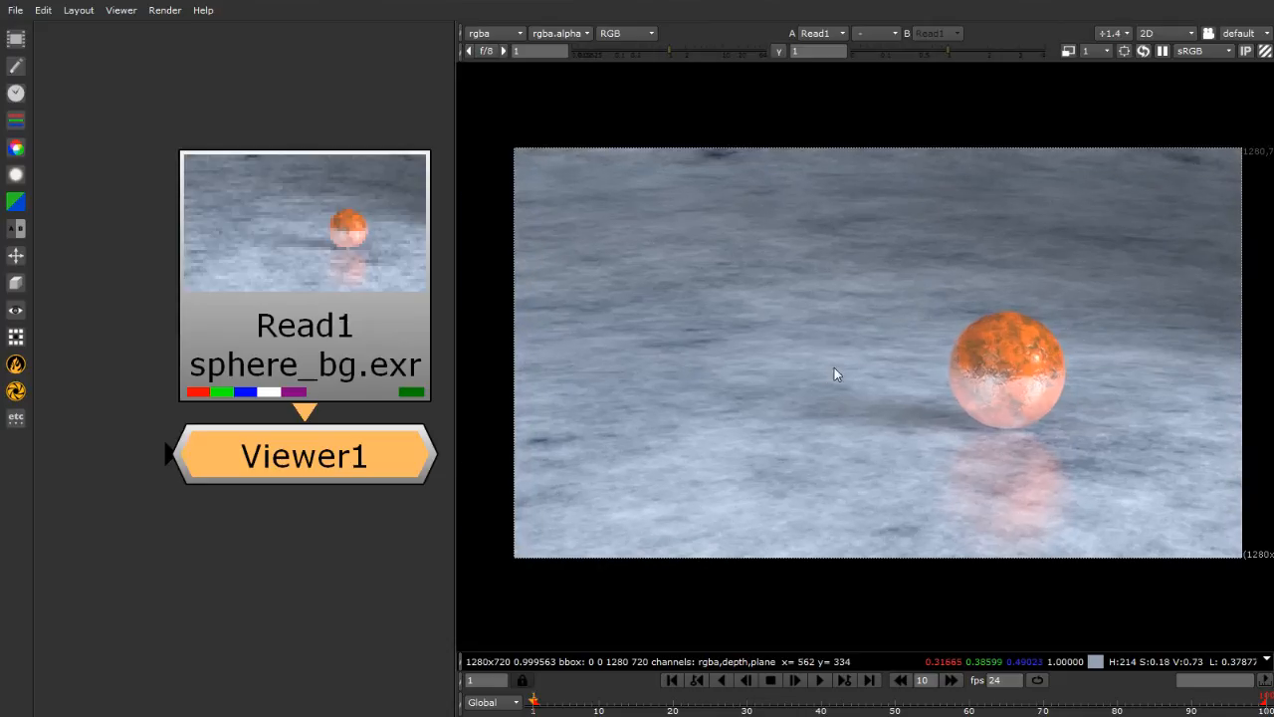
pyautogui.scroll(1, 1152, 255)
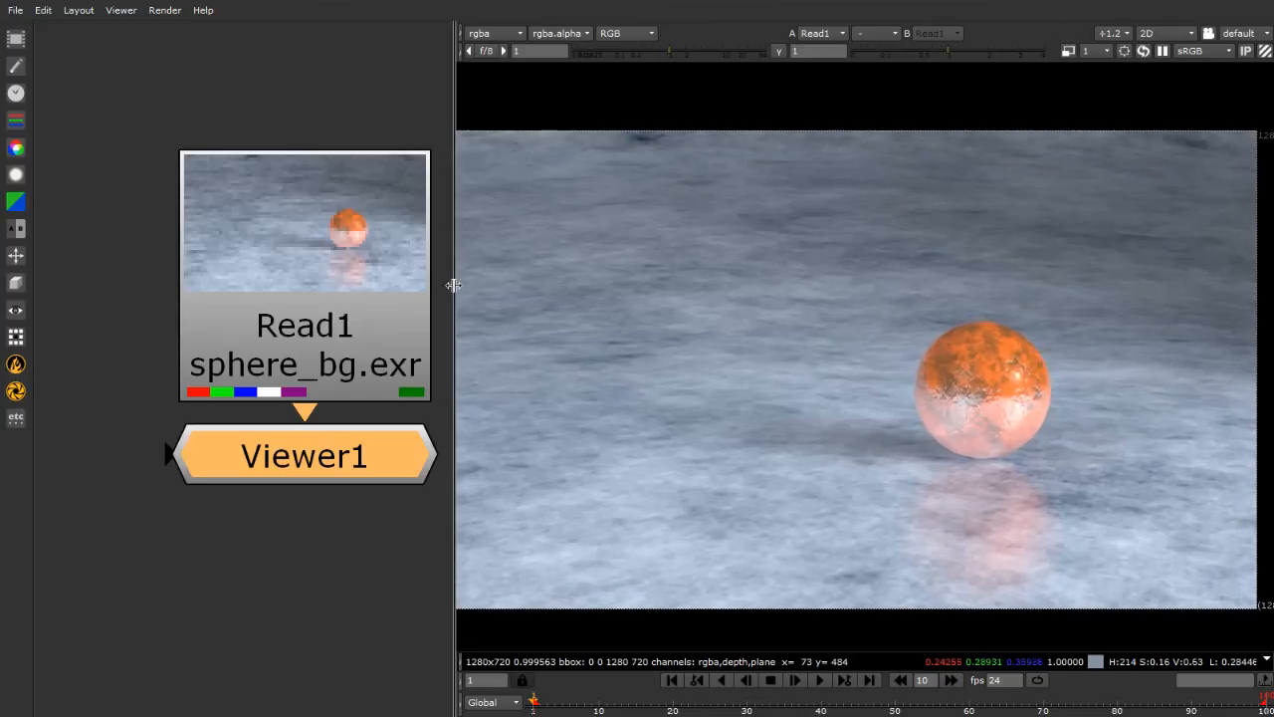
pyautogui.press('space')
pyautogui.hotkey('alt', 'f')
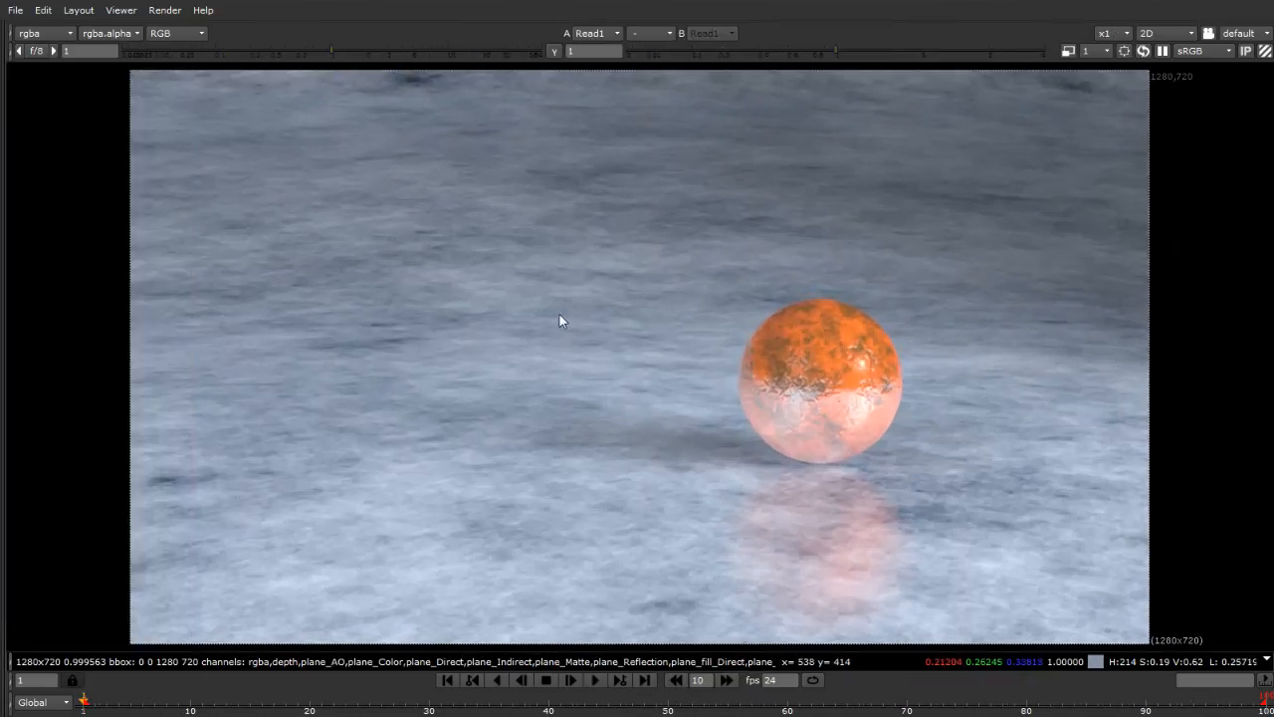
# Display the alpha layer of the render in the viewer, then return to the rgba layer
pyautogui.click(31, 35)
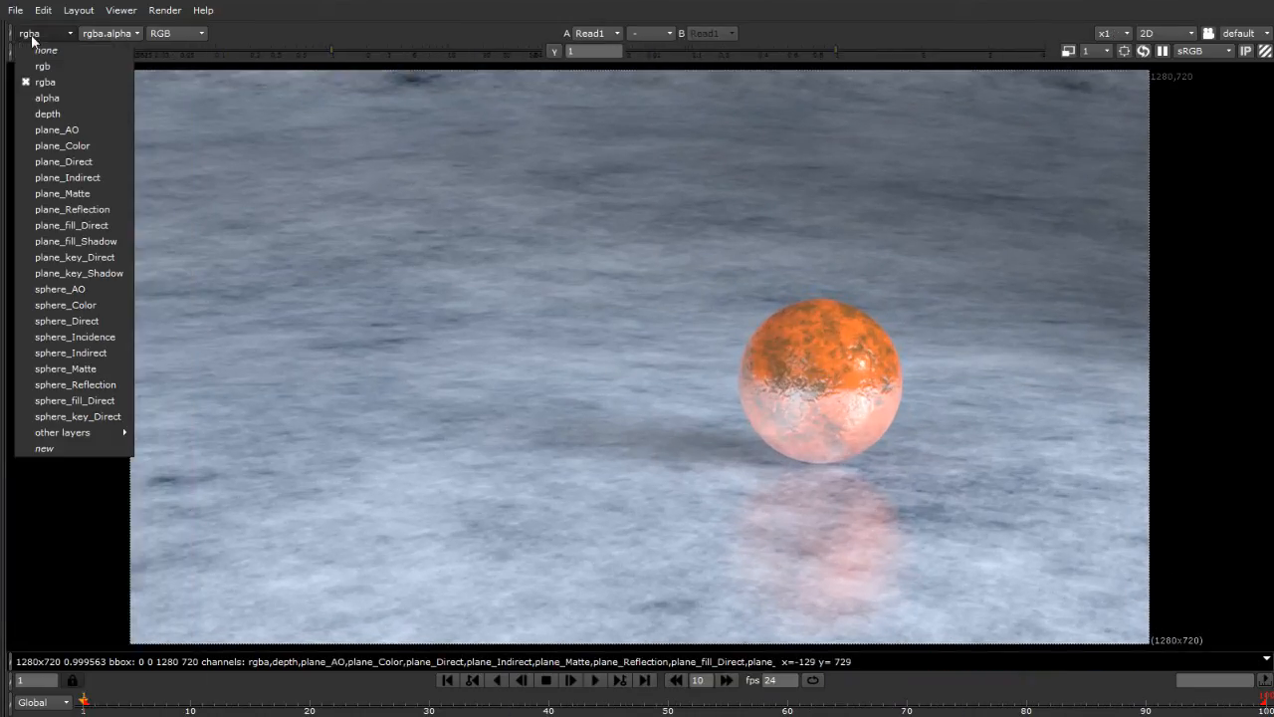
pyautogui.click(75, 97)
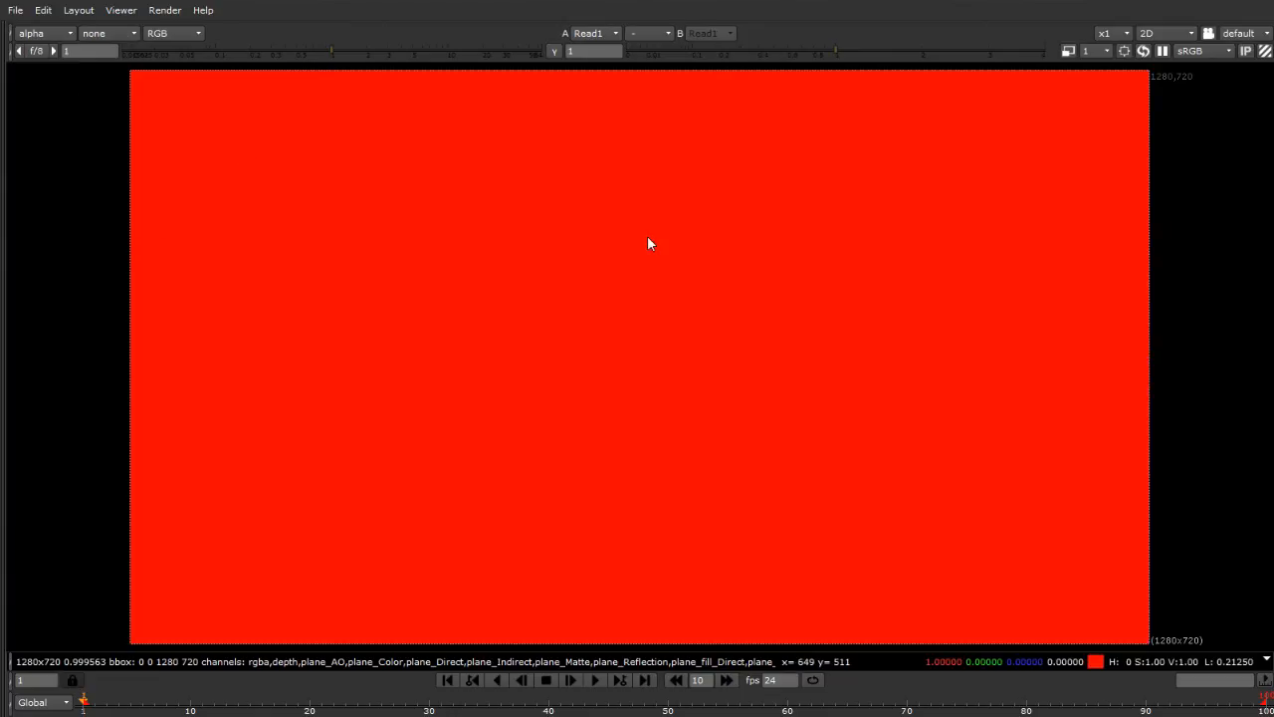
pyautogui.click(31, 33)
pyautogui.click(35, 77)
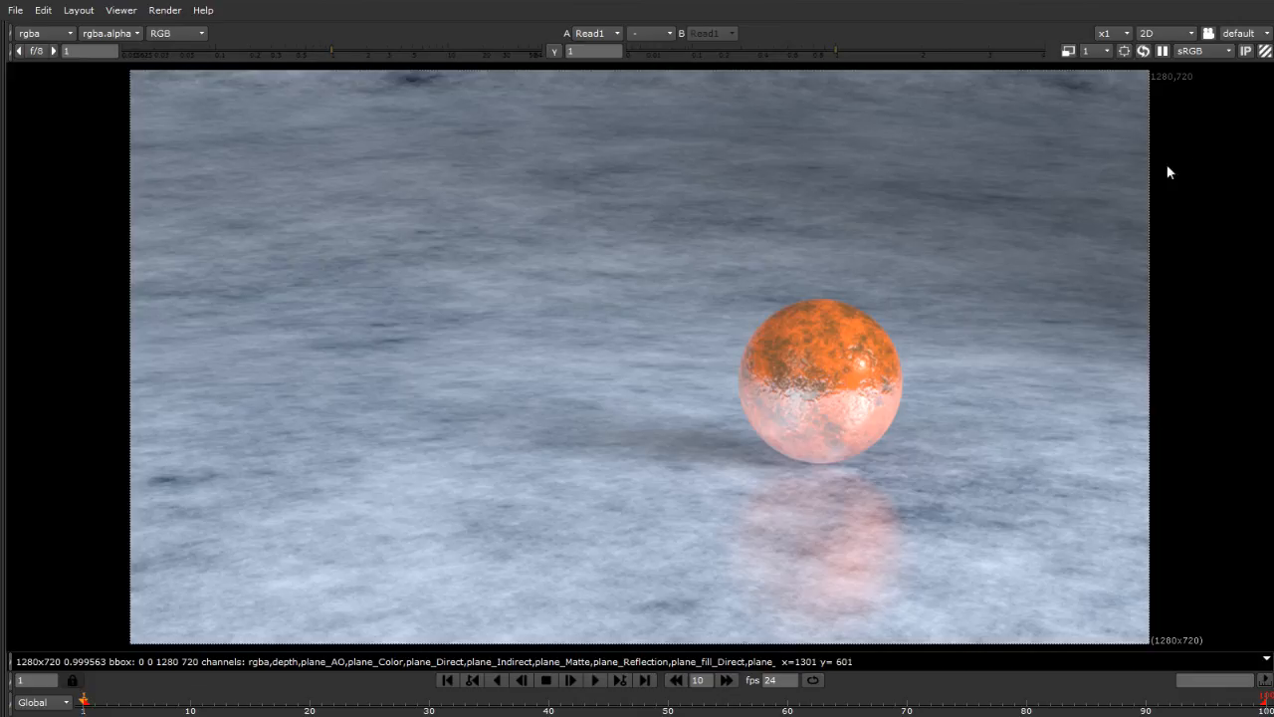
# Display the depth layer in grayscale using depth.Z as the alpha channel, and restore the viewer gamma to 1
pyautogui.click(44, 33)
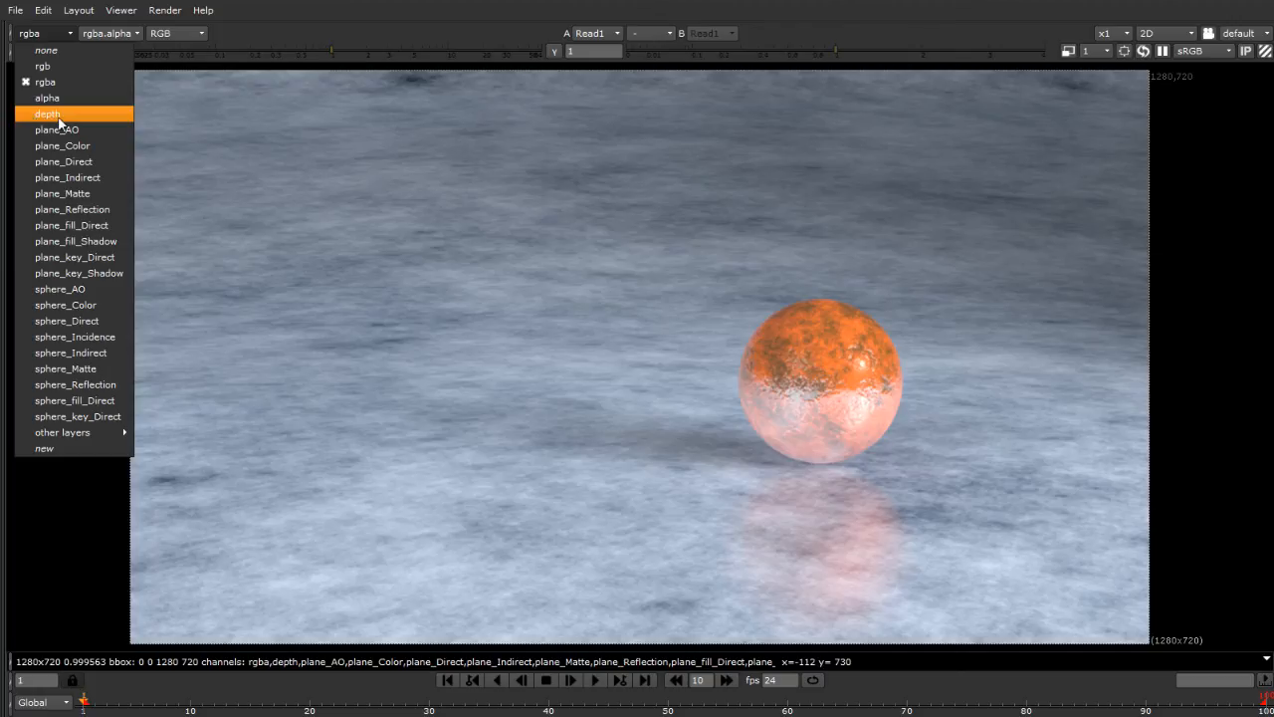
pyautogui.click(57, 120)
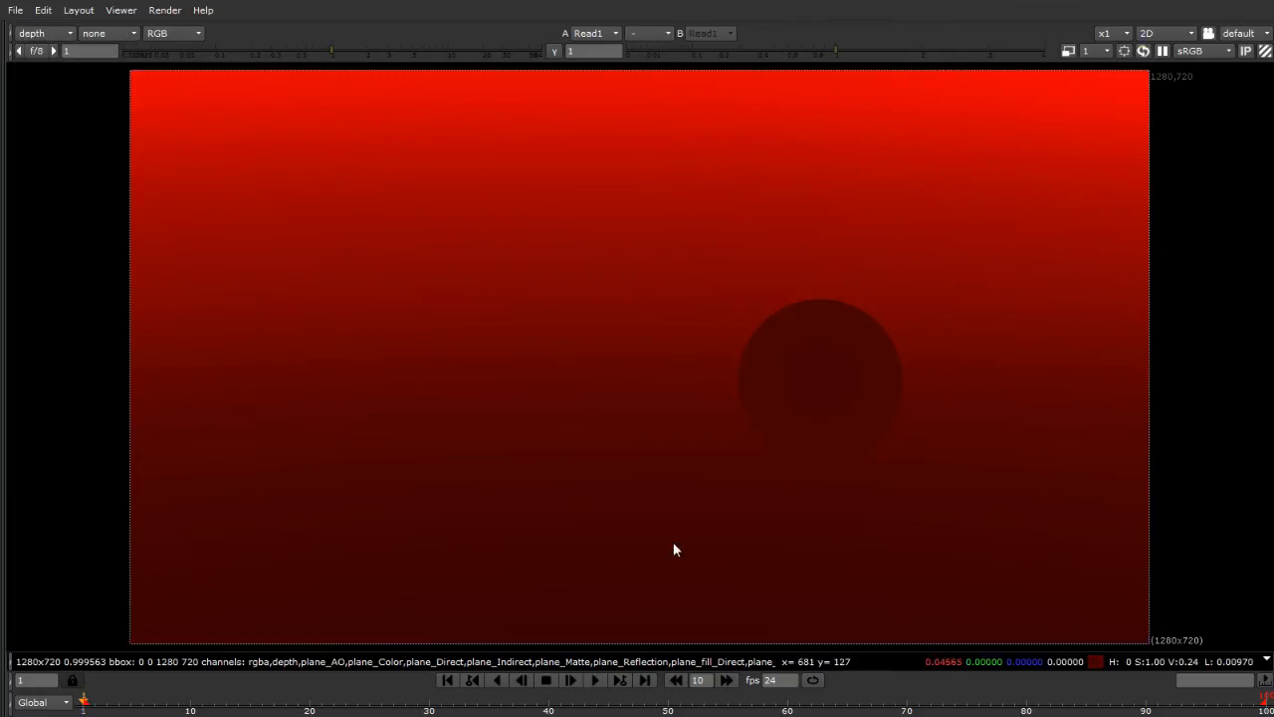
pyautogui.moveTo(836, 55)
pyautogui.mouseDown()
pyautogui.moveTo(708, 67)
pyautogui.moveTo(768, 48)
pyautogui.moveTo(893, 51)
pyautogui.moveTo(843, 71)
pyautogui.moveTo(1010, 63)
pyautogui.moveTo(835, 79)
pyautogui.mouseUp()
pyautogui.click(117, 34)
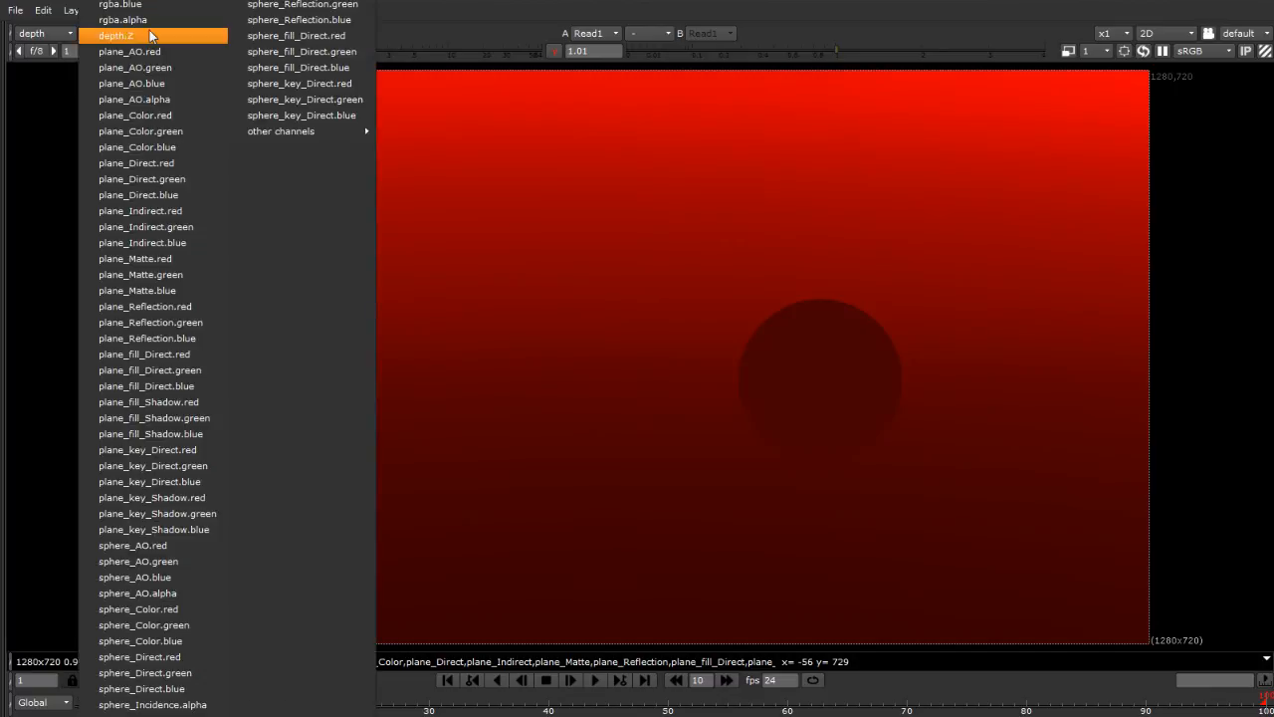
pyautogui.click(117, 38)
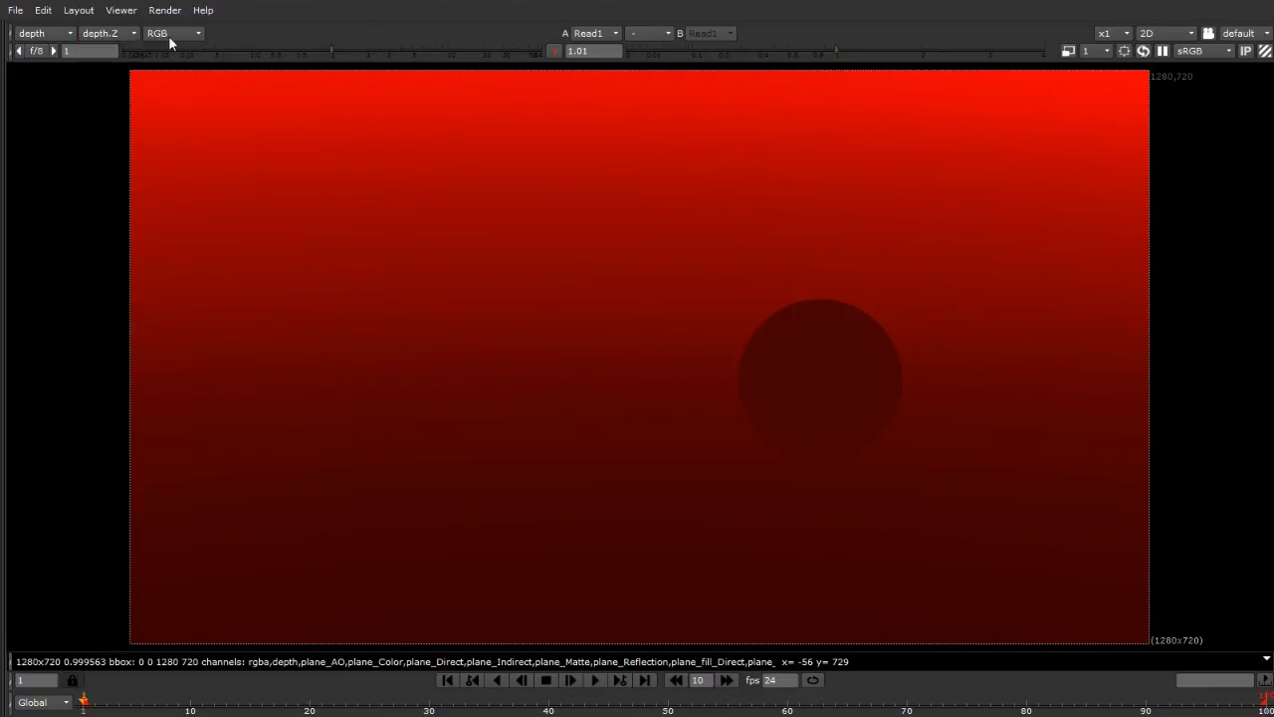
pyautogui.click(168, 35)
pyautogui.click(178, 146)
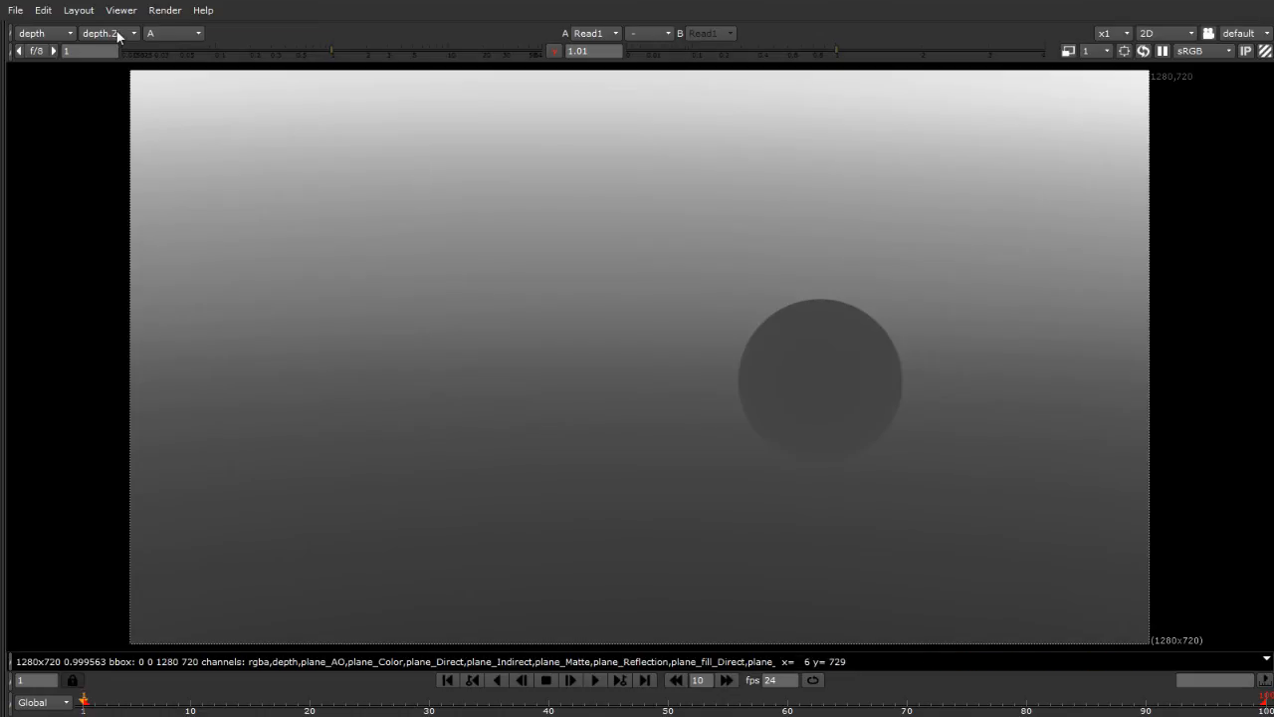
pyautogui.click(554, 51)
# Display the plane_AO layer in RGB and examine the occlusion where the sphere meets the plane
pyautogui.click(55, 35)
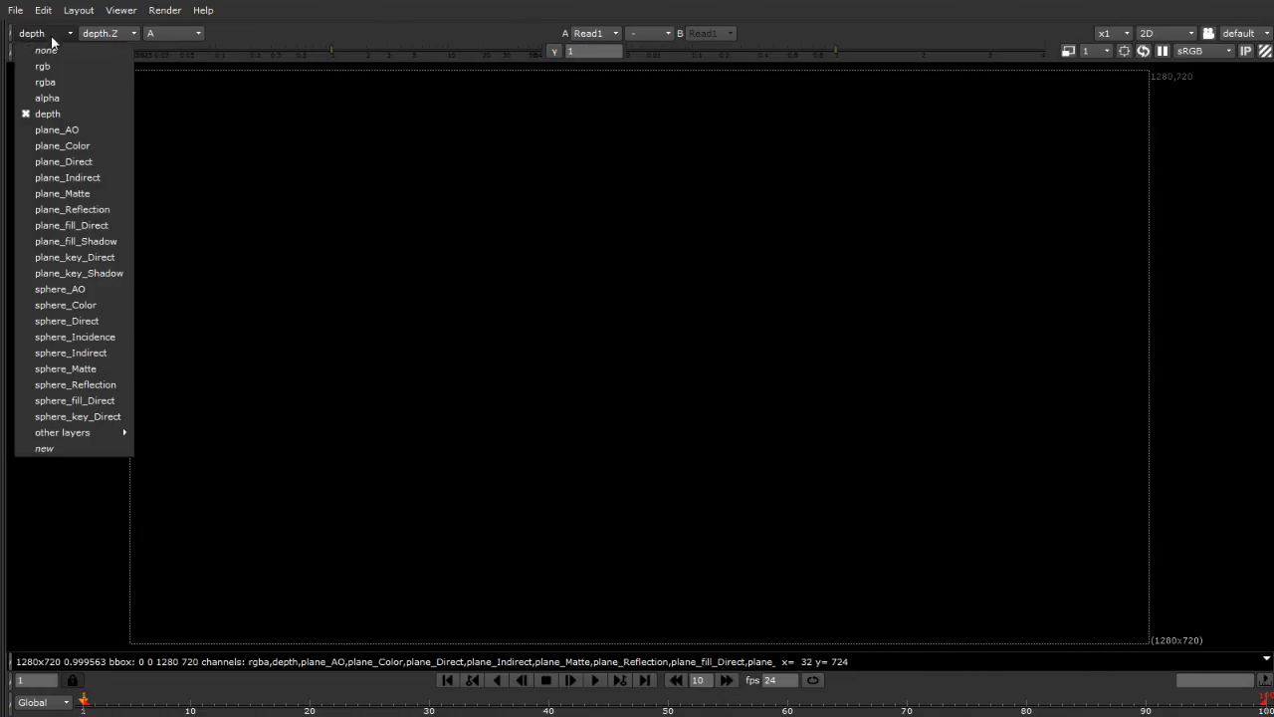
pyautogui.click(49, 127)
pyautogui.click(177, 33)
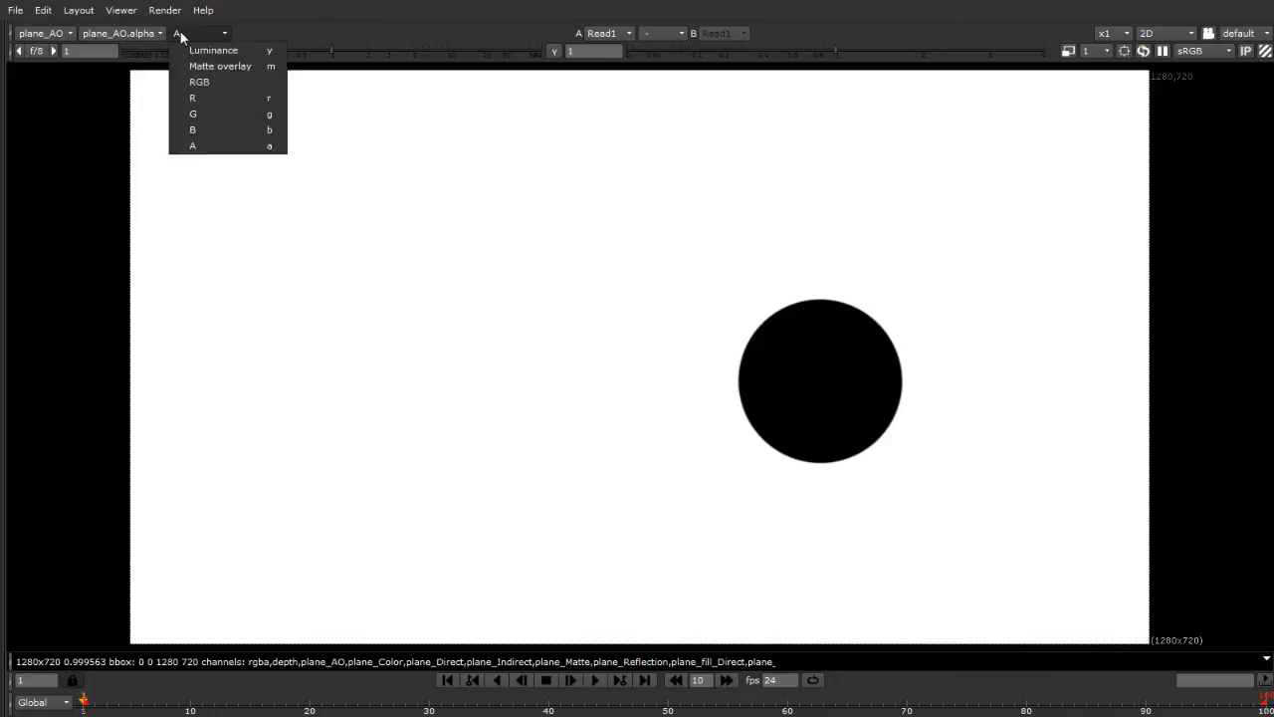
pyautogui.click(210, 83)
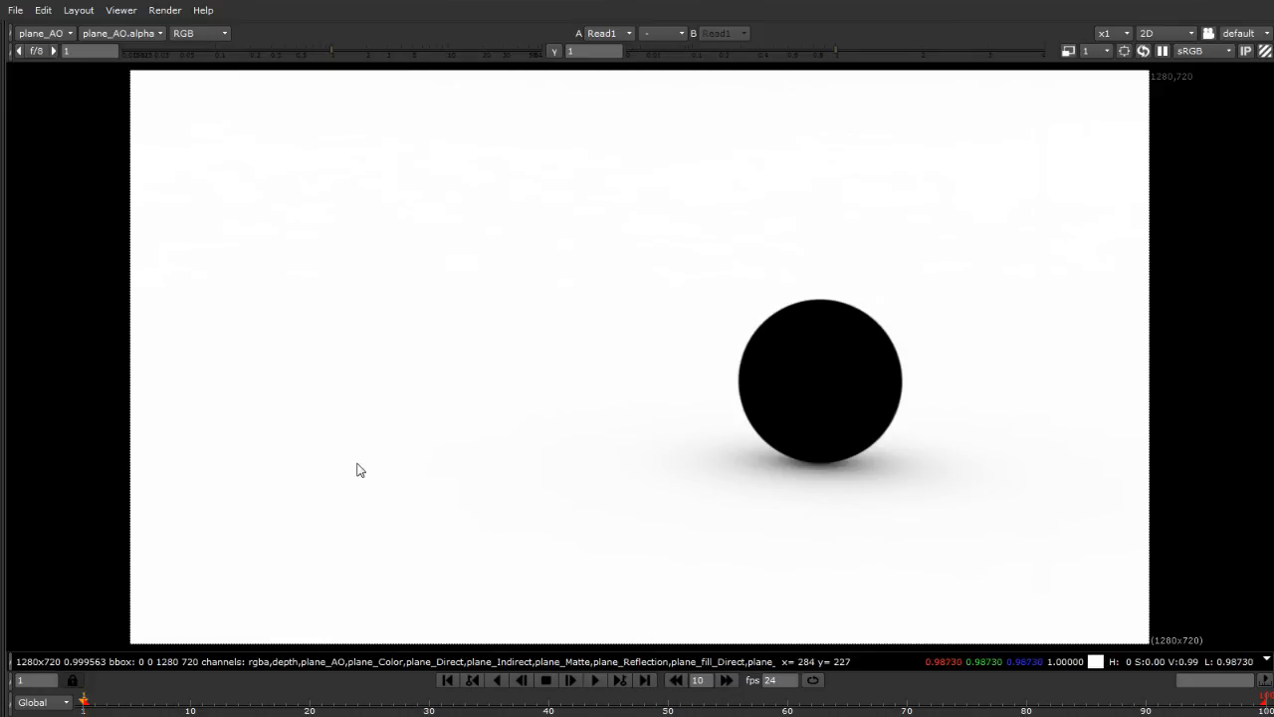
pyautogui.scroll(4, 922, 535)
pyautogui.scroll(1, 707, 374)
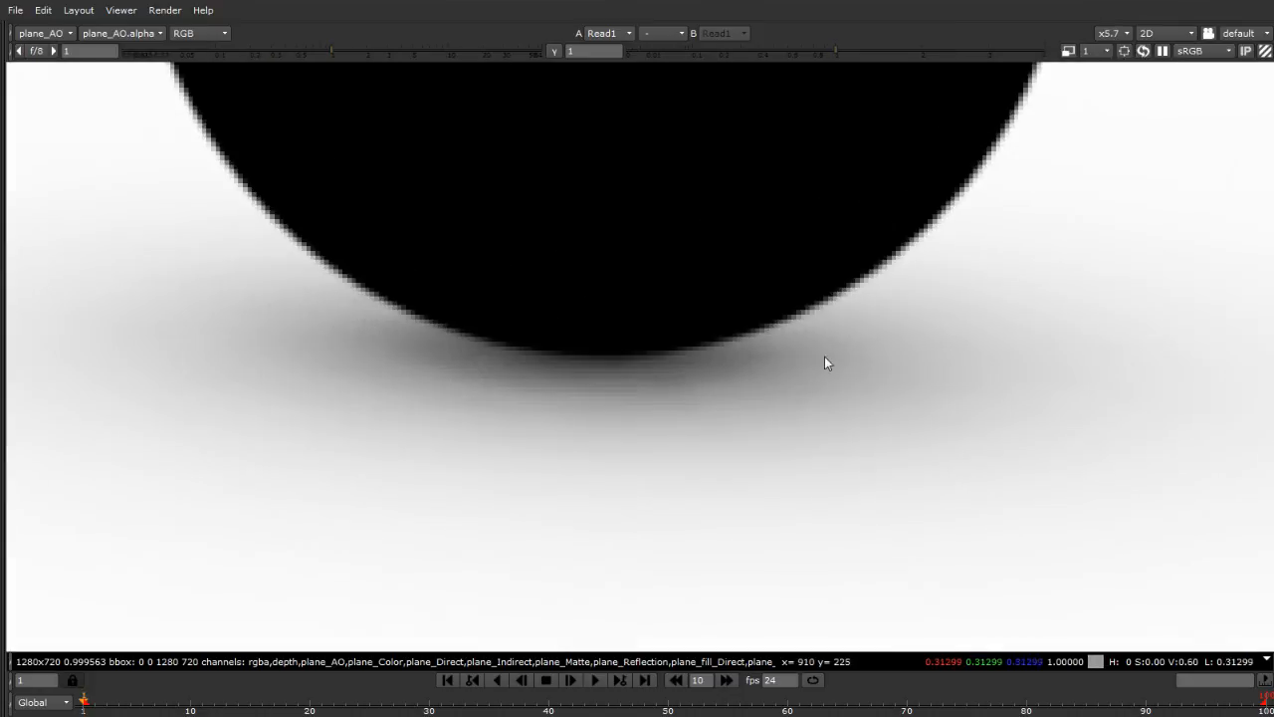
pyautogui.scroll(-4, 824, 359)
pyautogui.scroll(5, 767, 299)
pyautogui.scroll(1, 779, 351)
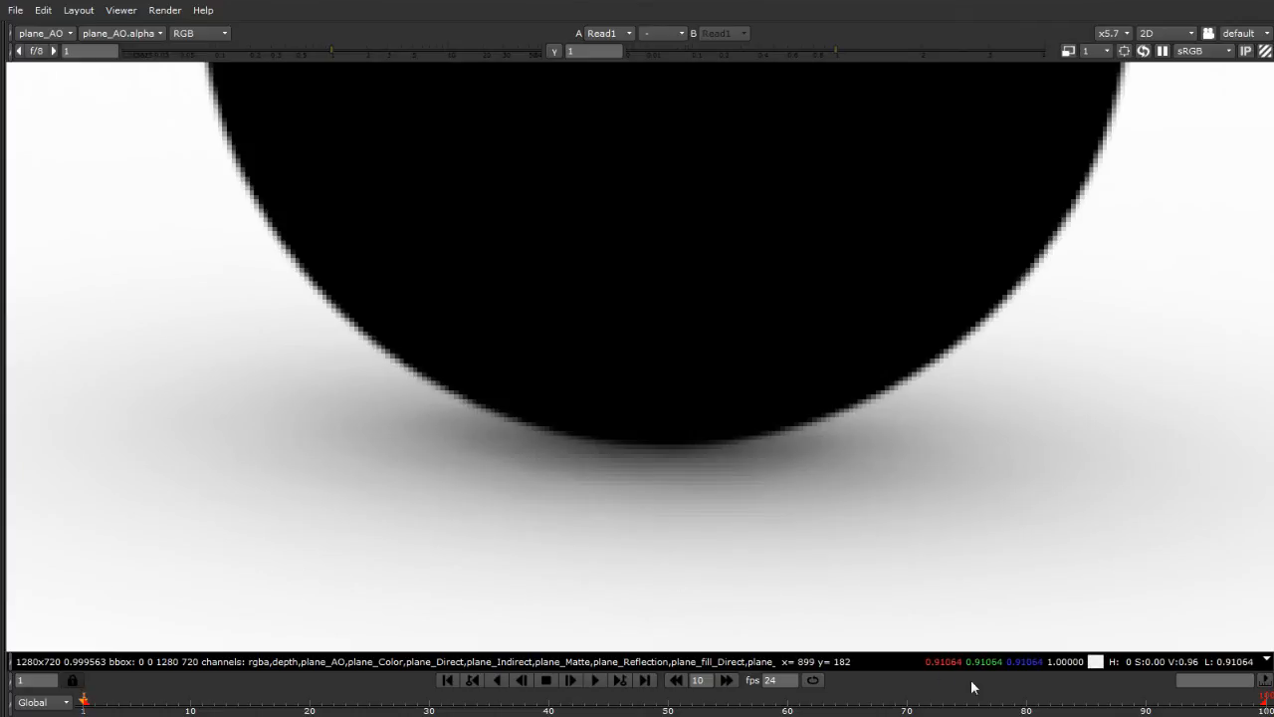
pyautogui.scroll(-3, 700, 564)
pyautogui.press('f')
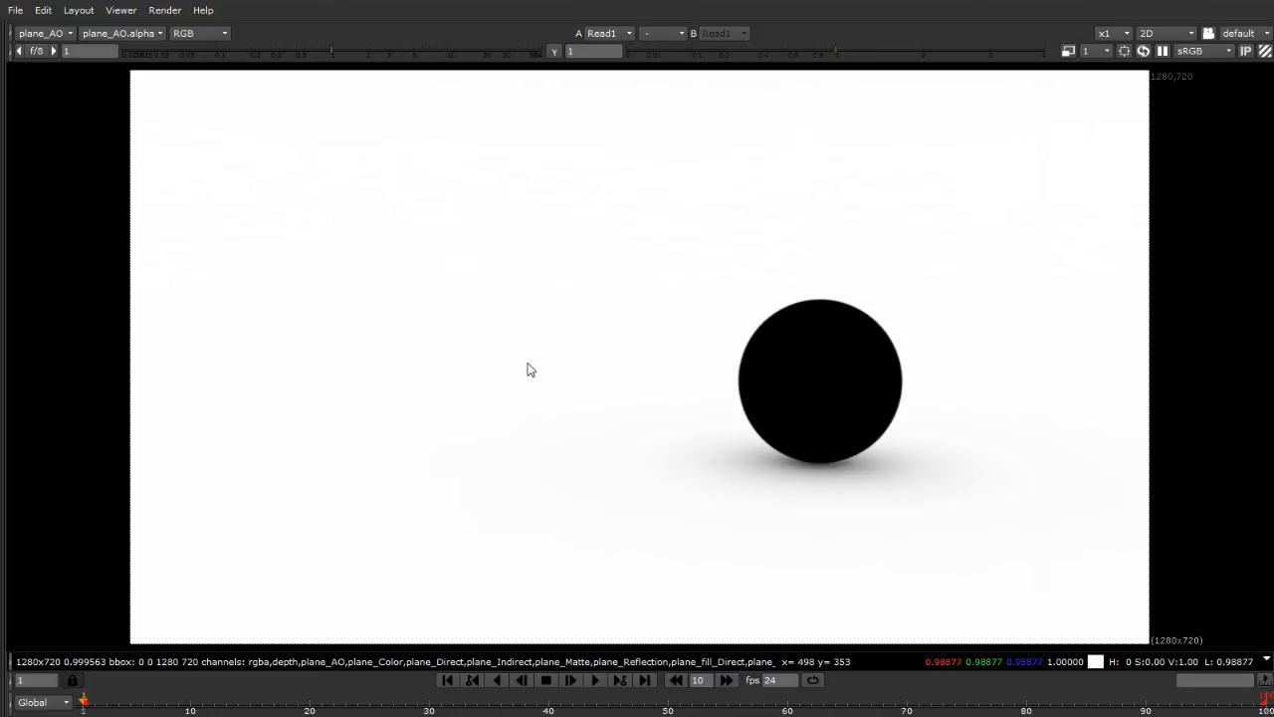
# View the plane_Color layer followed by the plane_Direct layer in the viewer
pyautogui.click(55, 35)
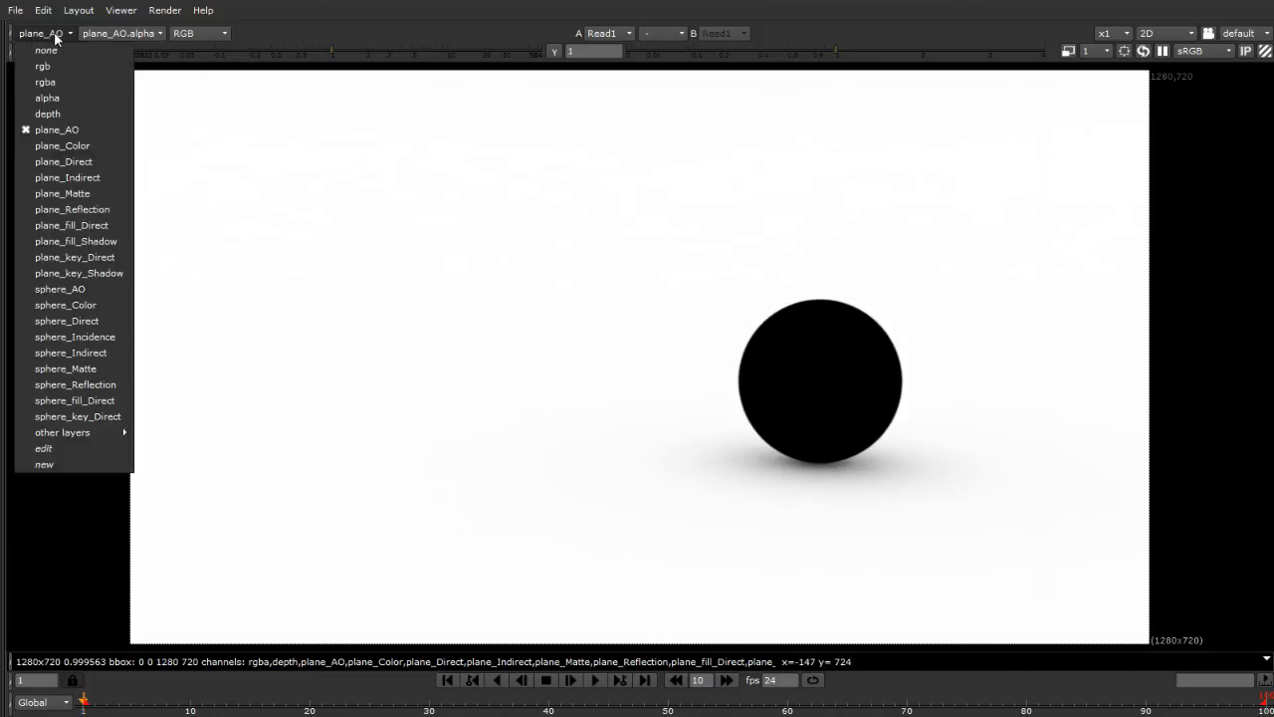
pyautogui.click(34, 149)
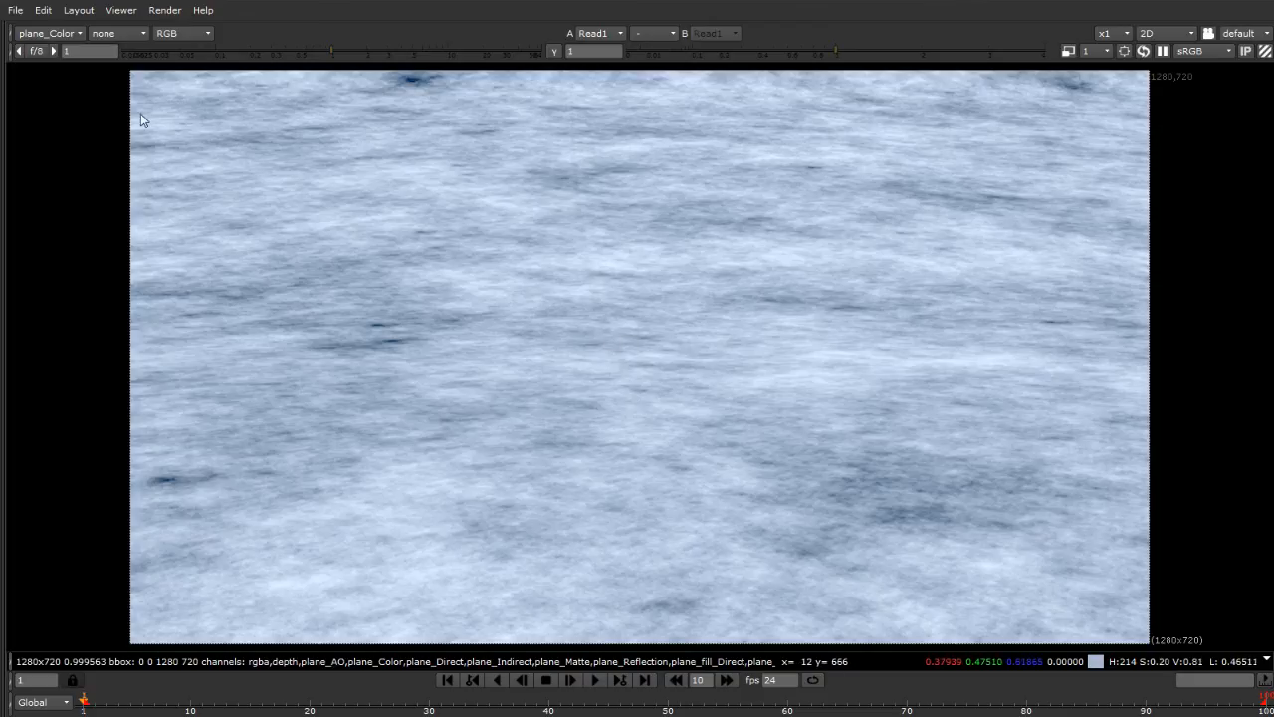
pyautogui.click(49, 34)
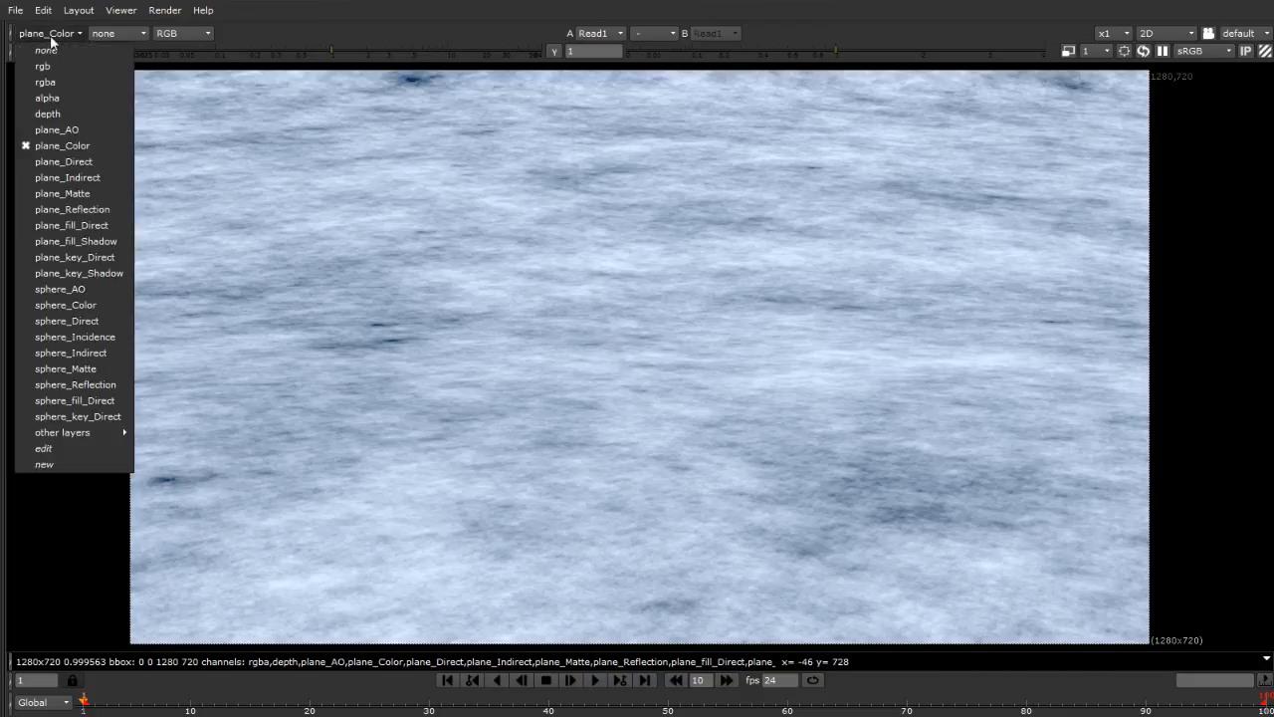
pyautogui.click(78, 163)
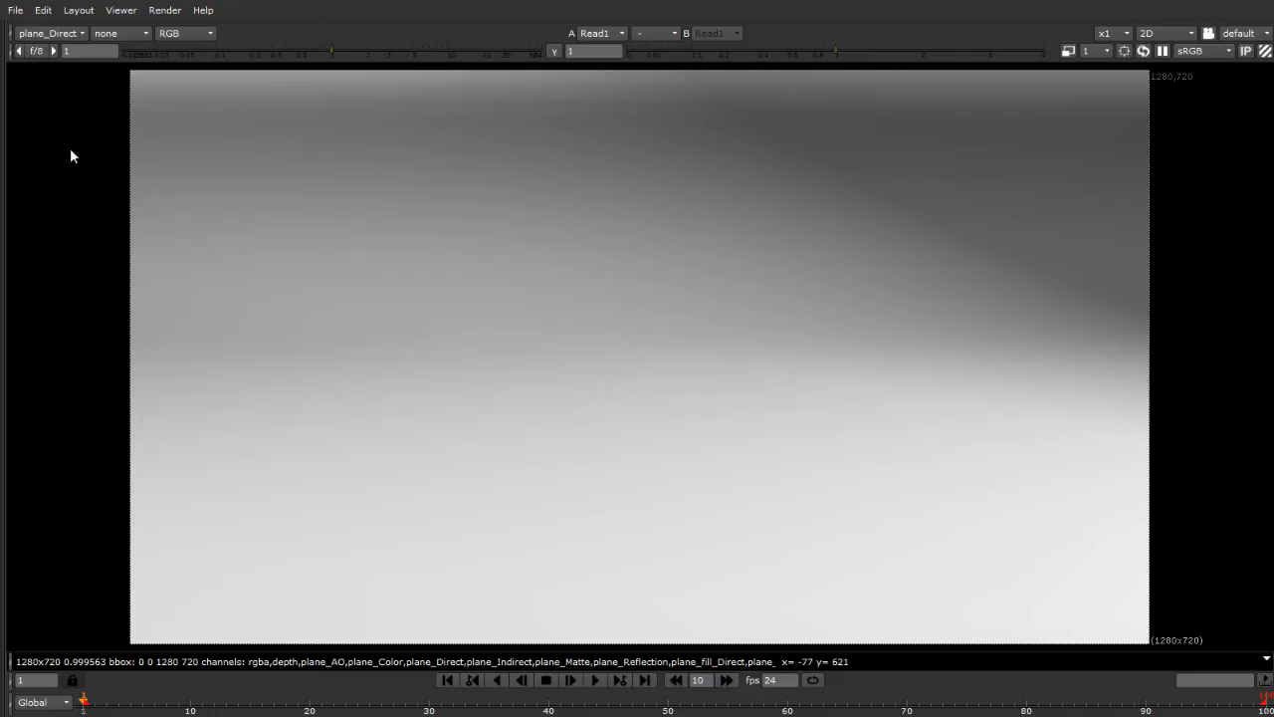
# Display the plane_Indirect layer and examine the bounced light on the plane around the sphere's contact point
pyautogui.click(45, 37)
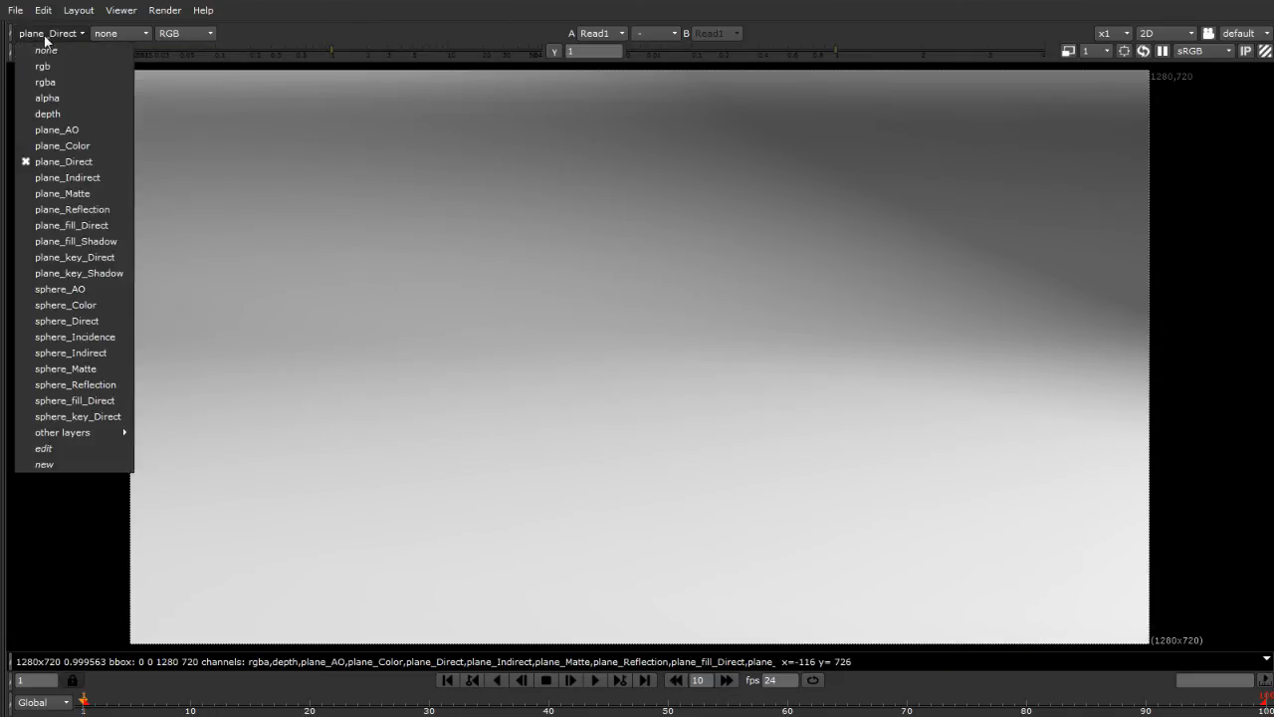
pyautogui.click(56, 173)
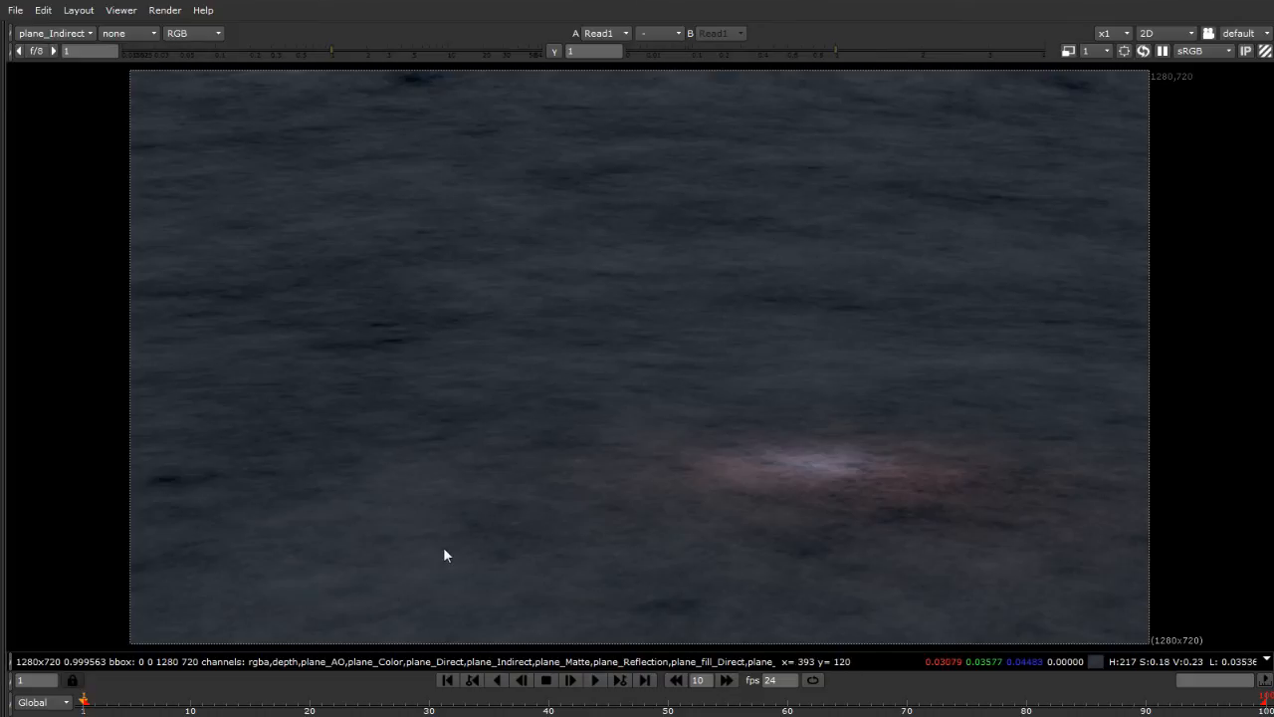
pyautogui.scroll(2, 896, 568)
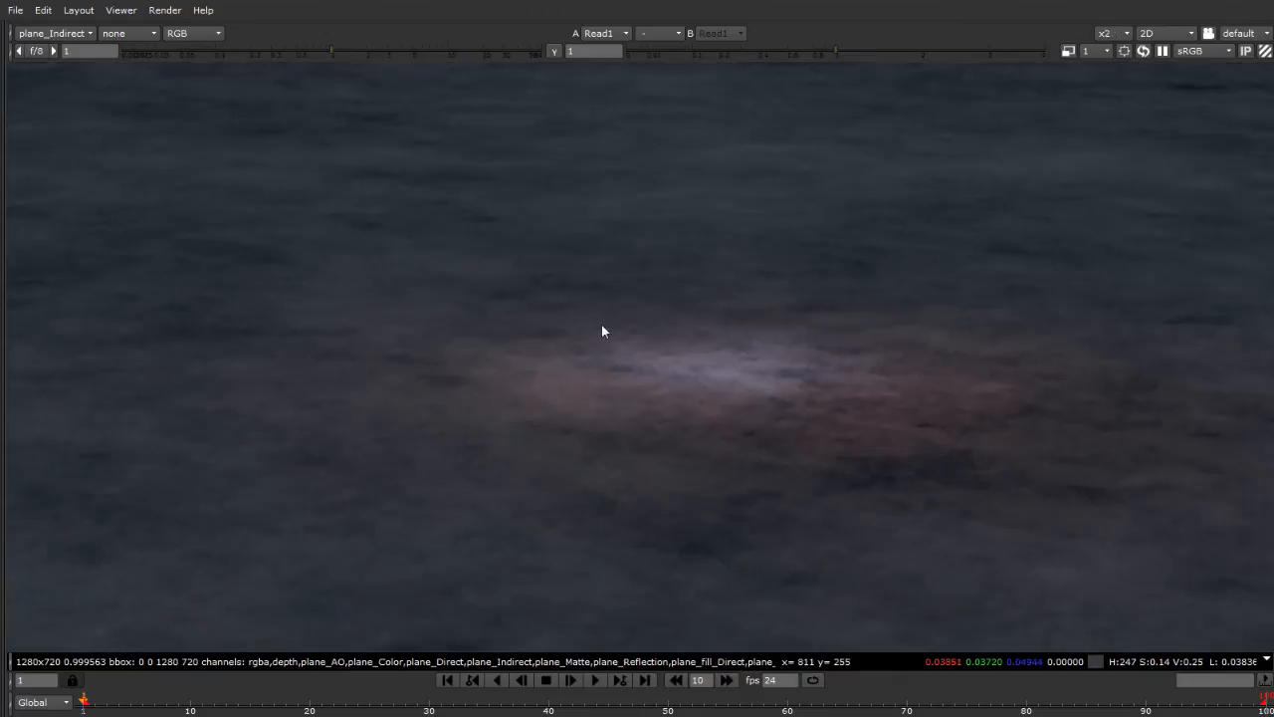
pyautogui.scroll(-2, 694, 442)
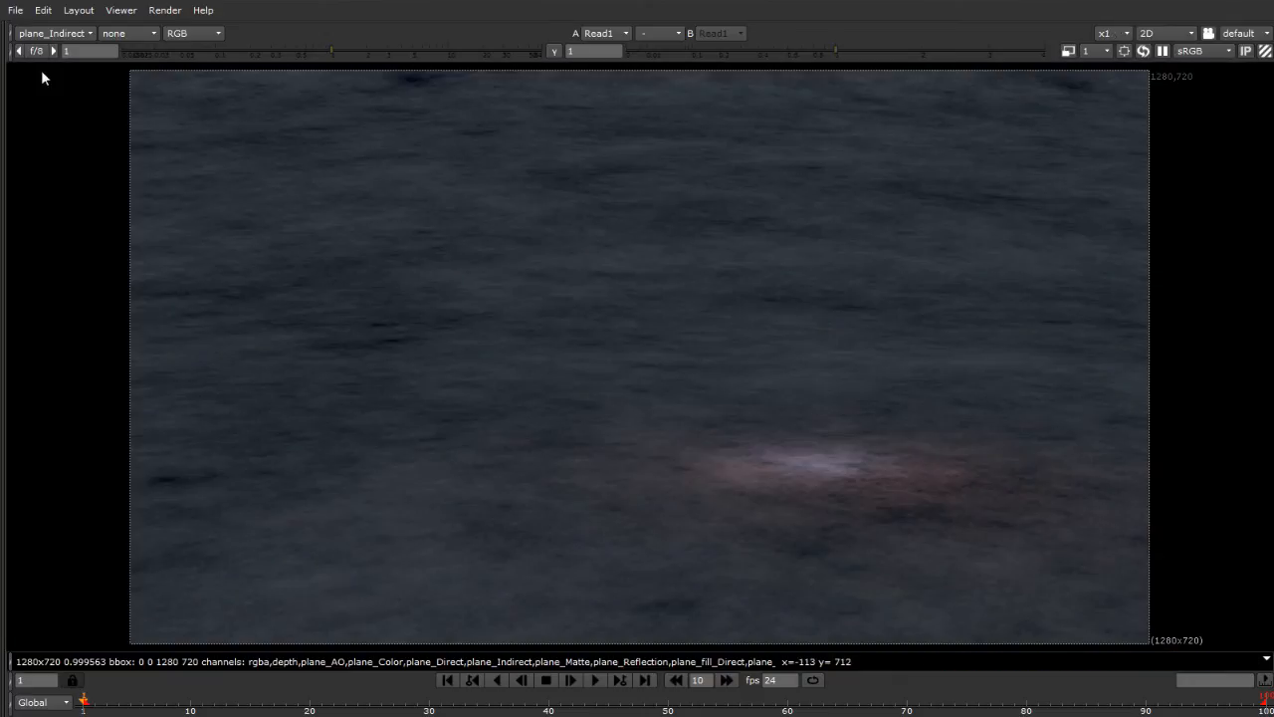
# Display the plane_Matte layer and inspect the sphere-shaped cutout up close
pyautogui.click(51, 33)
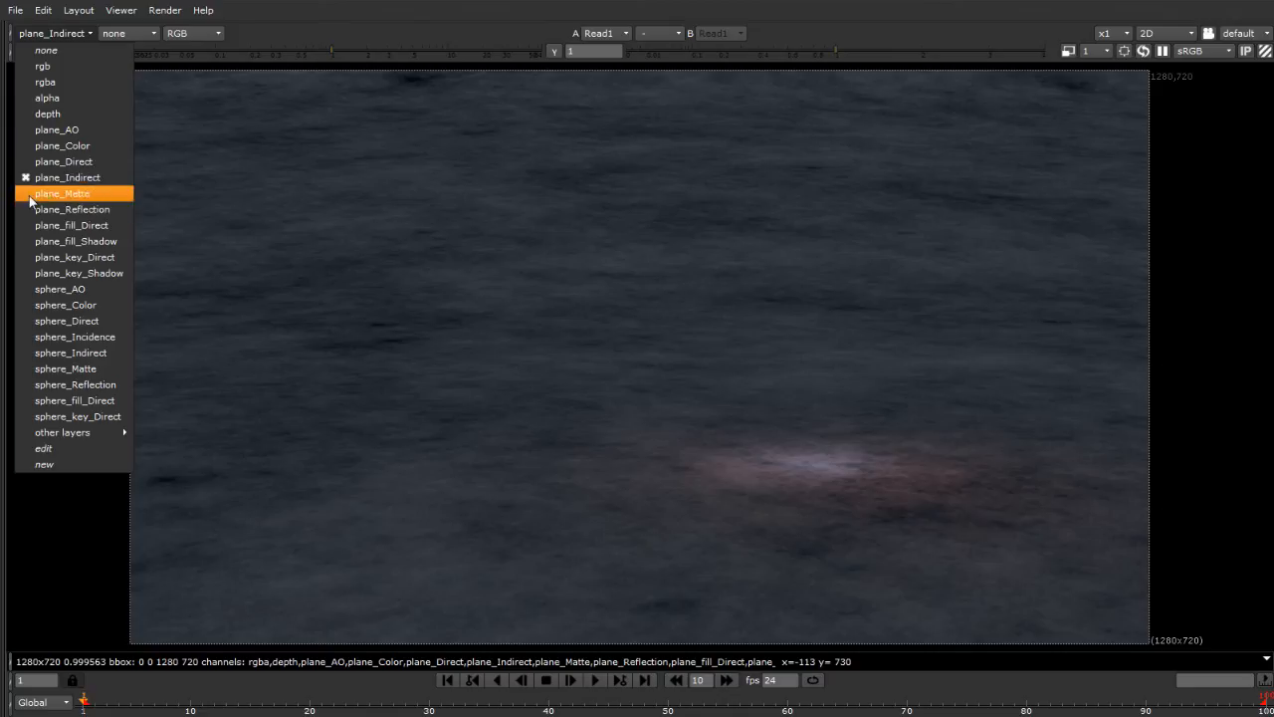
pyautogui.click(74, 196)
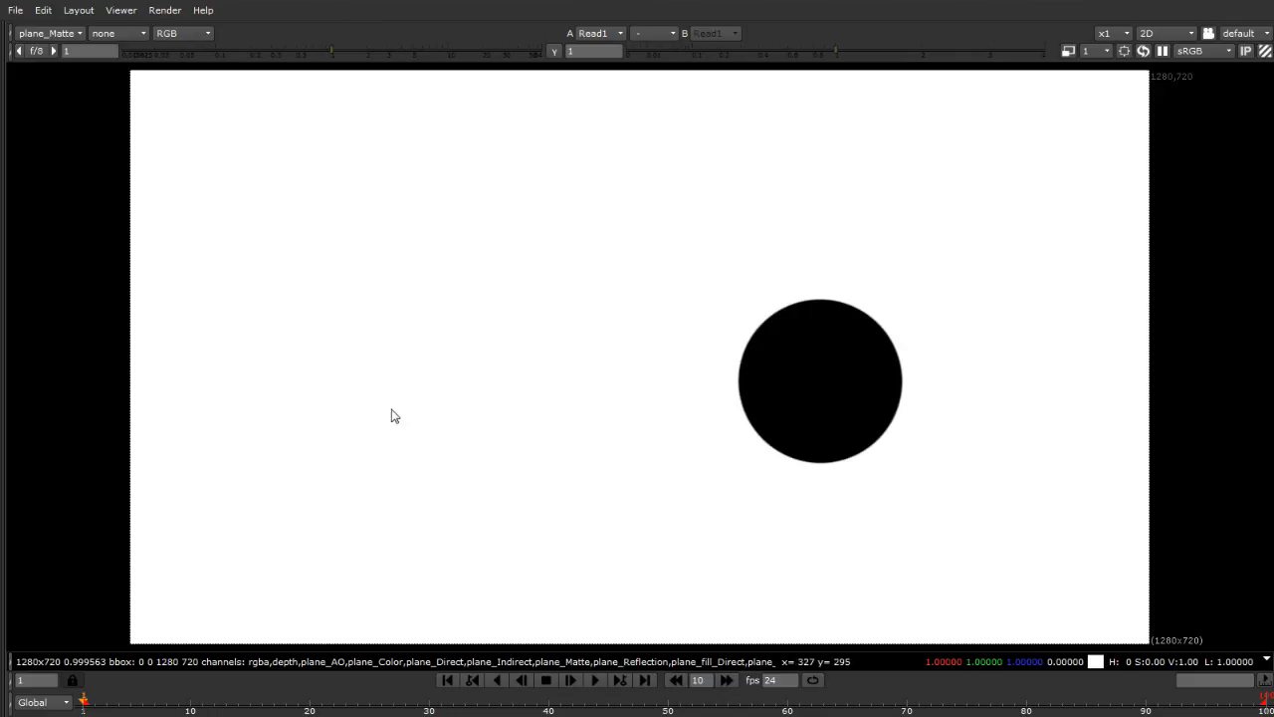
pyautogui.scroll(5, 787, 330)
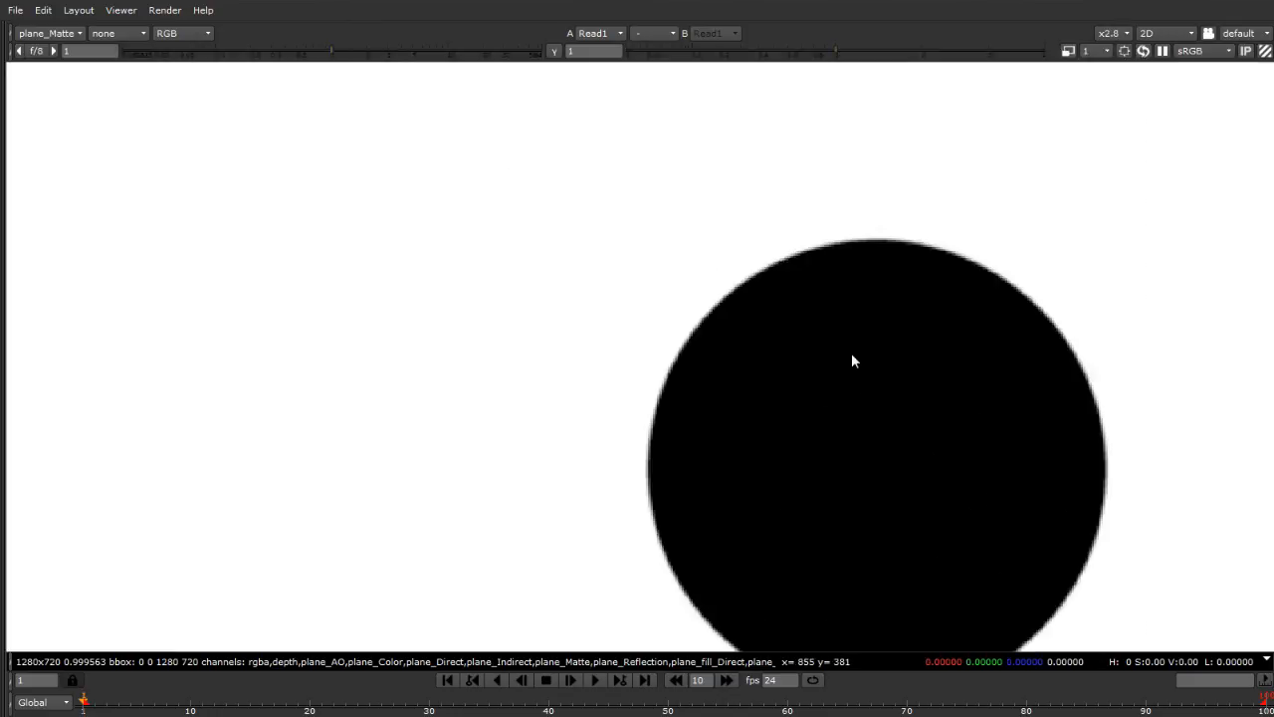
# Display the plane_Reflection layer and examine the sphere's blurred reflection and the surrounding plane up close
pyautogui.press('f')
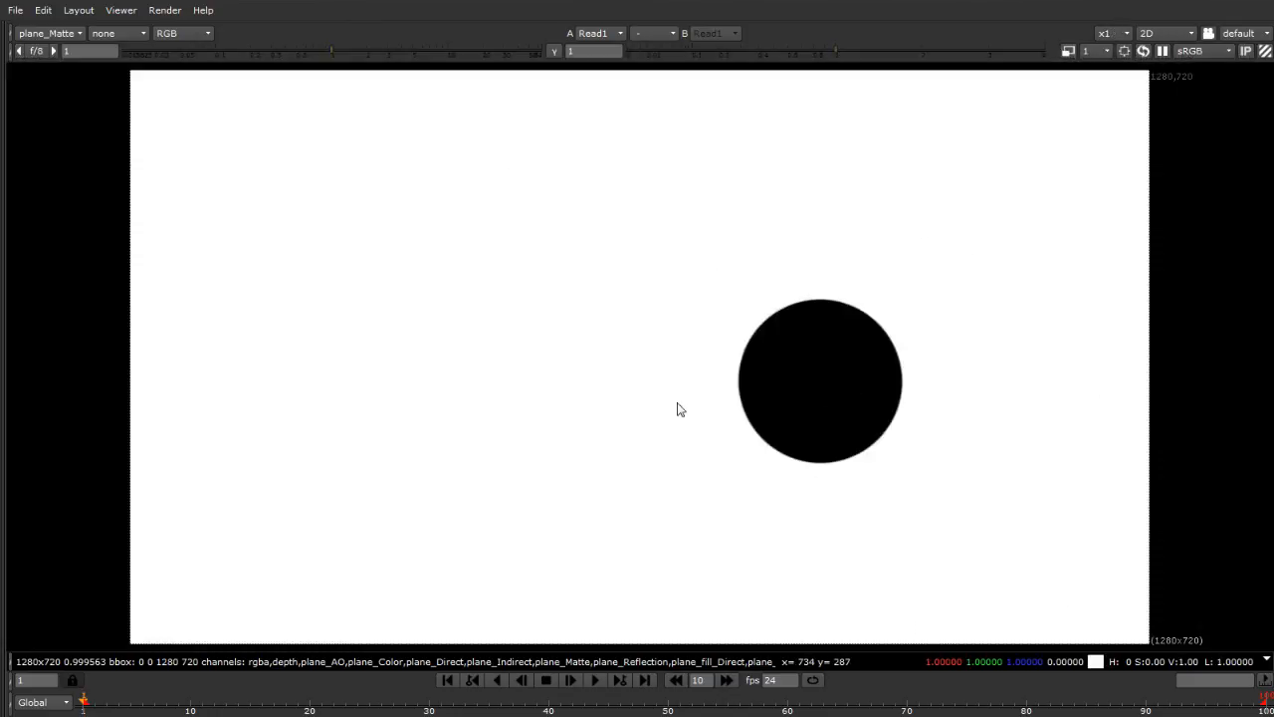
pyautogui.click(40, 34)
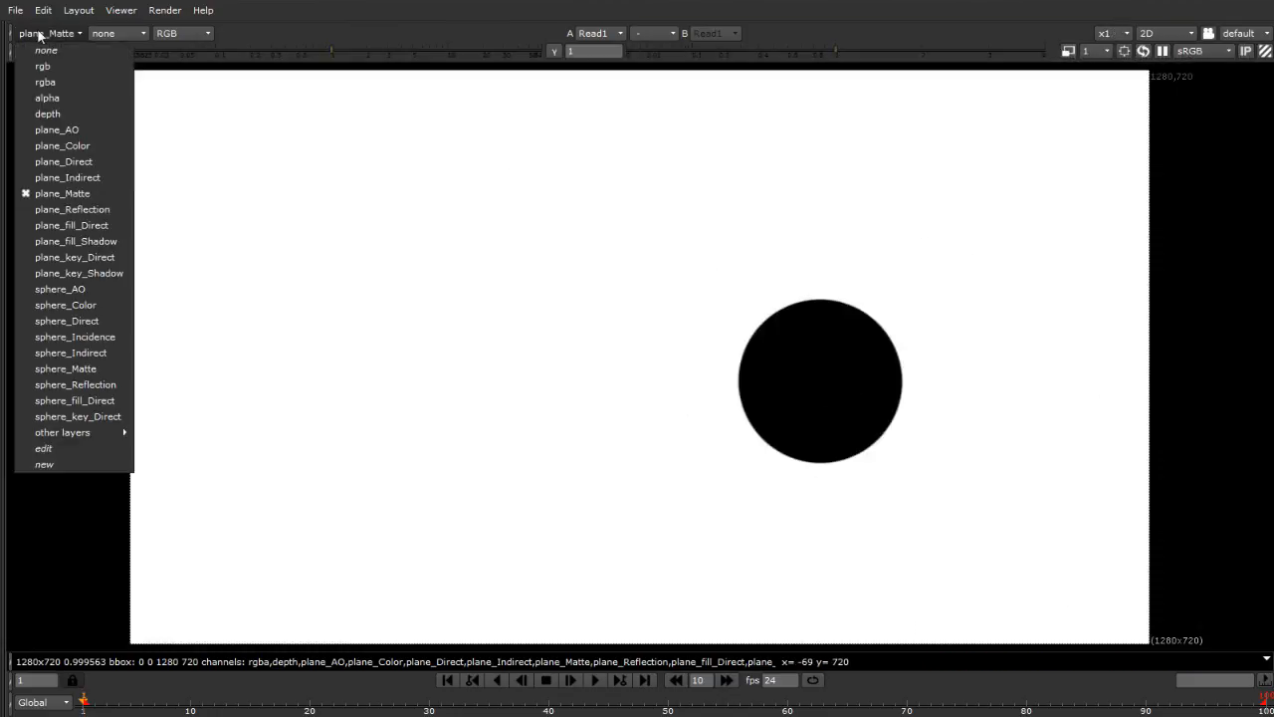
pyautogui.click(30, 212)
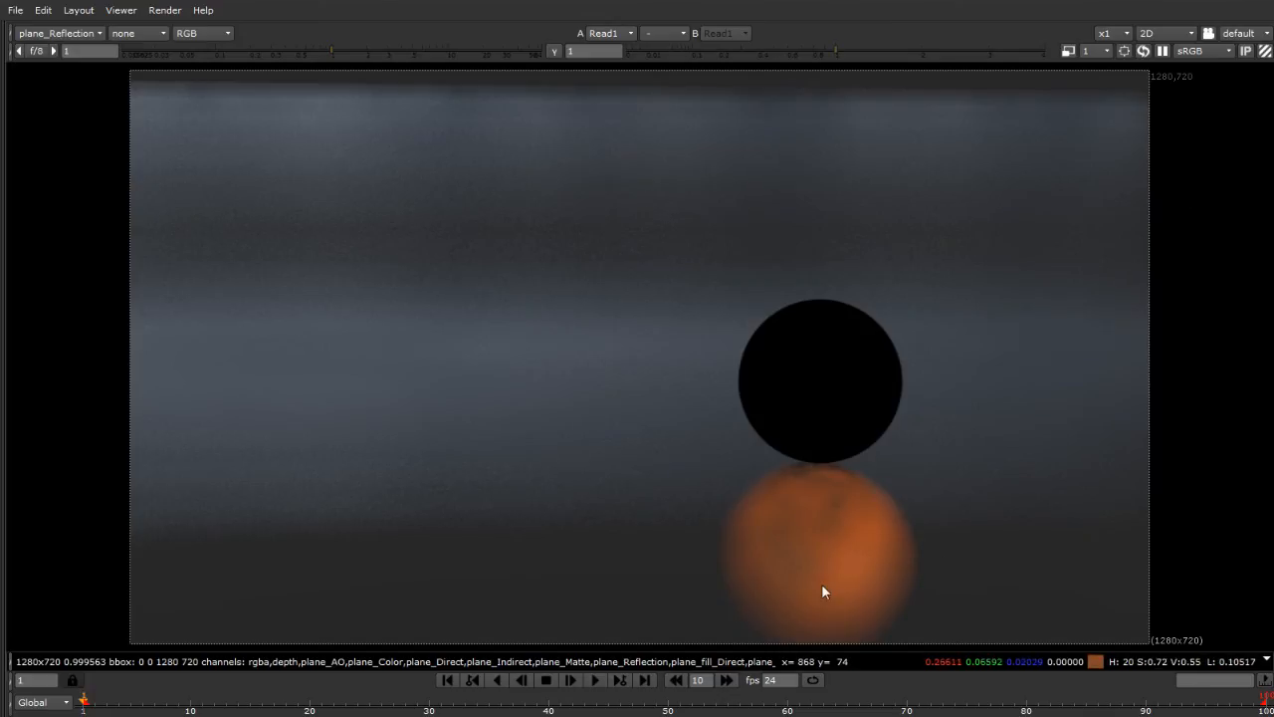
pyautogui.scroll(3, 775, 581)
pyautogui.scroll(-1, 542, 415)
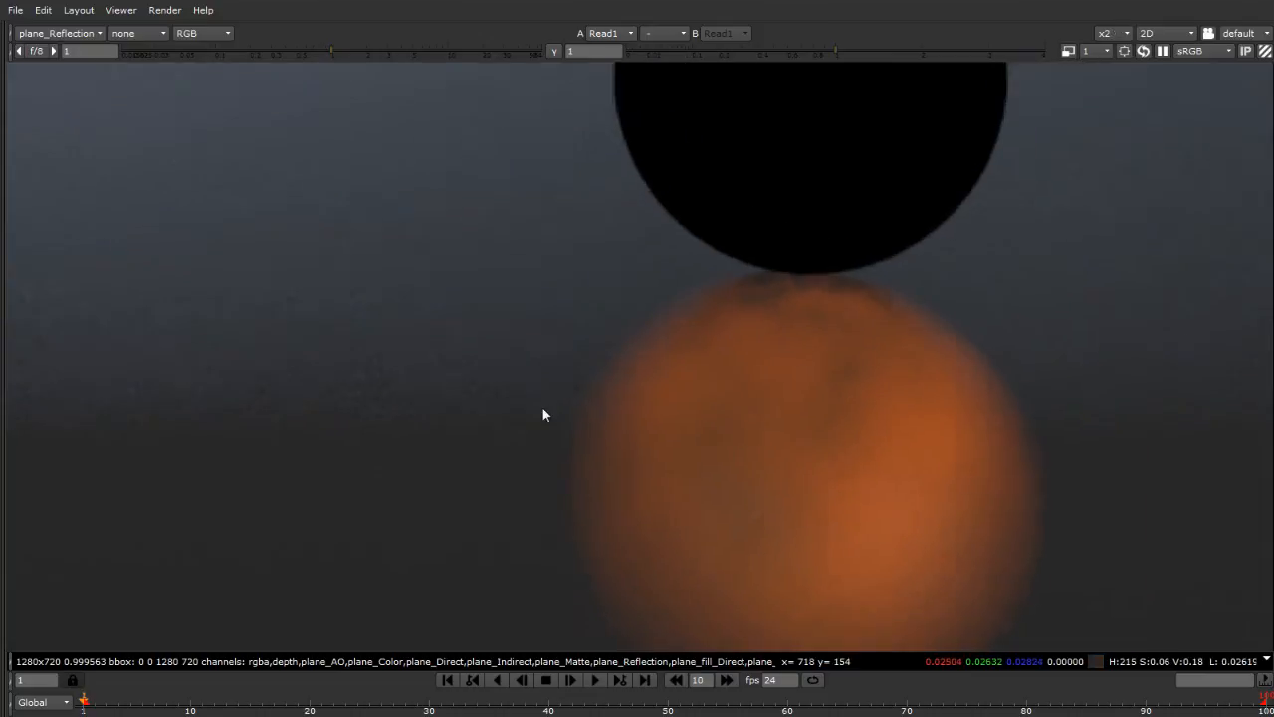
pyautogui.scroll(-3, 548, 418)
pyautogui.scroll(6, 626, 348)
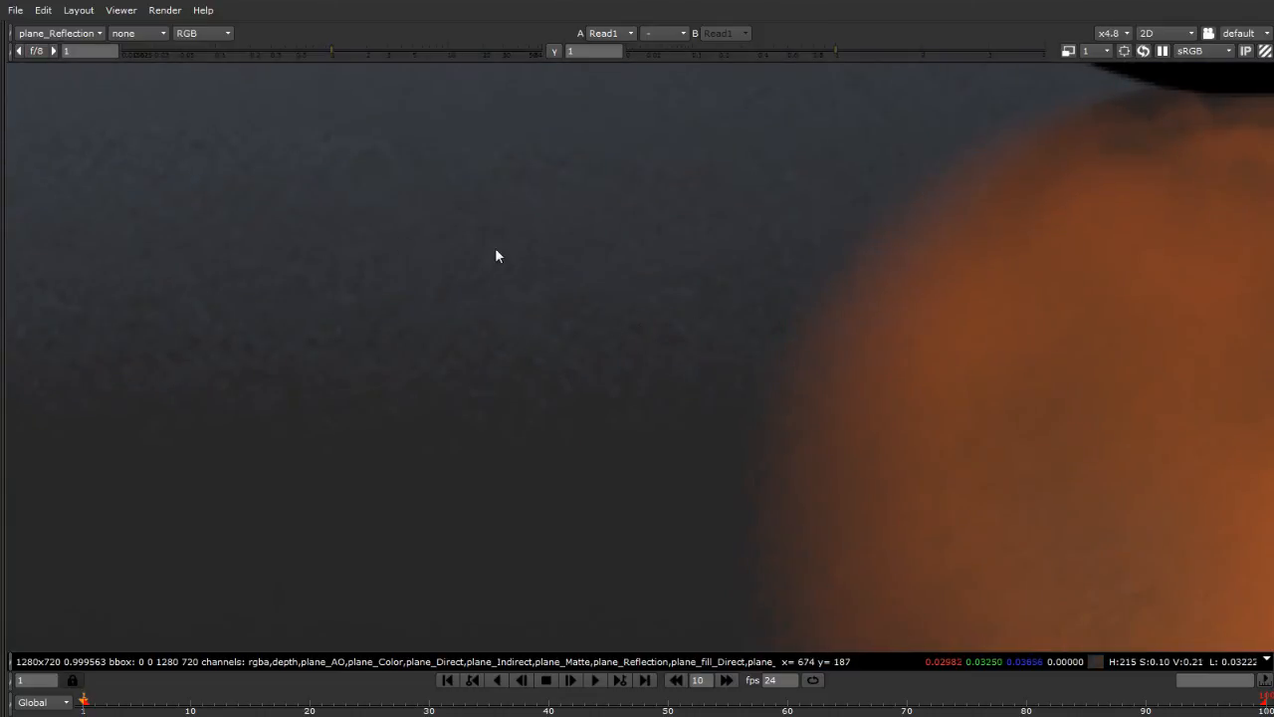
pyautogui.press('f')
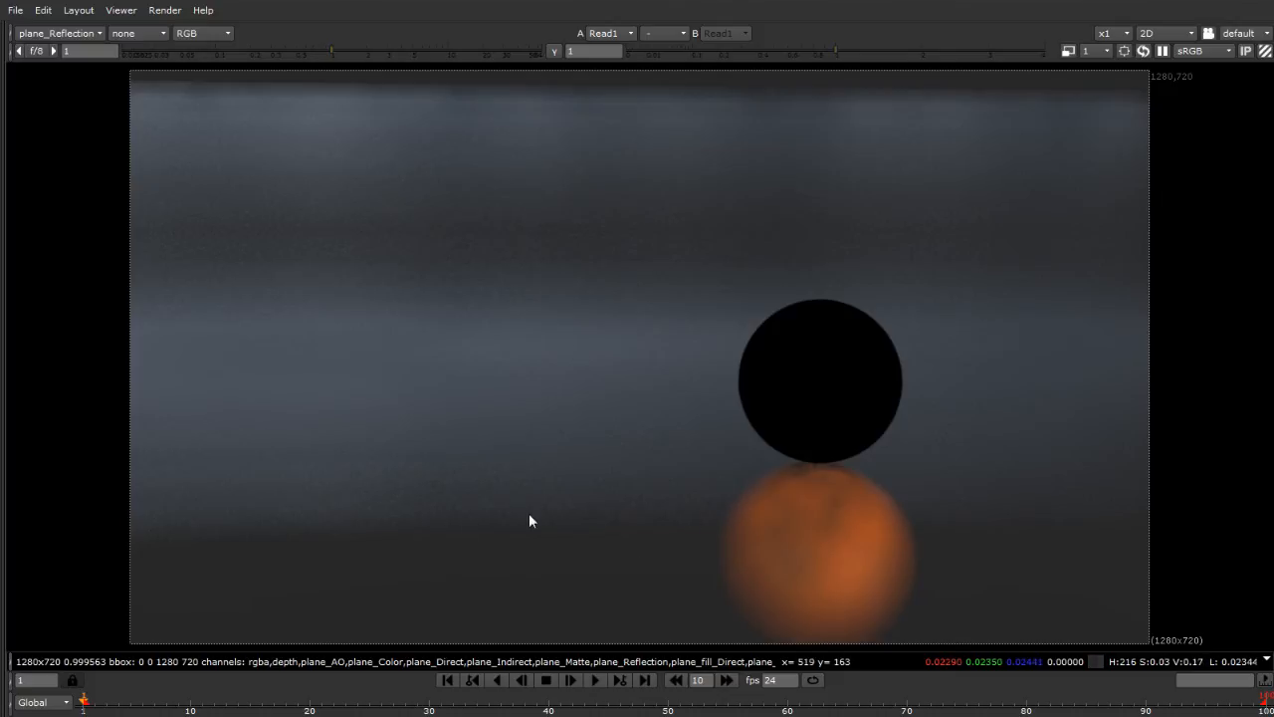
# View the plane_fill_Direct layer and compare it with the plane_Direct layer, ending on plane_fill_Direct
pyautogui.click(66, 35)
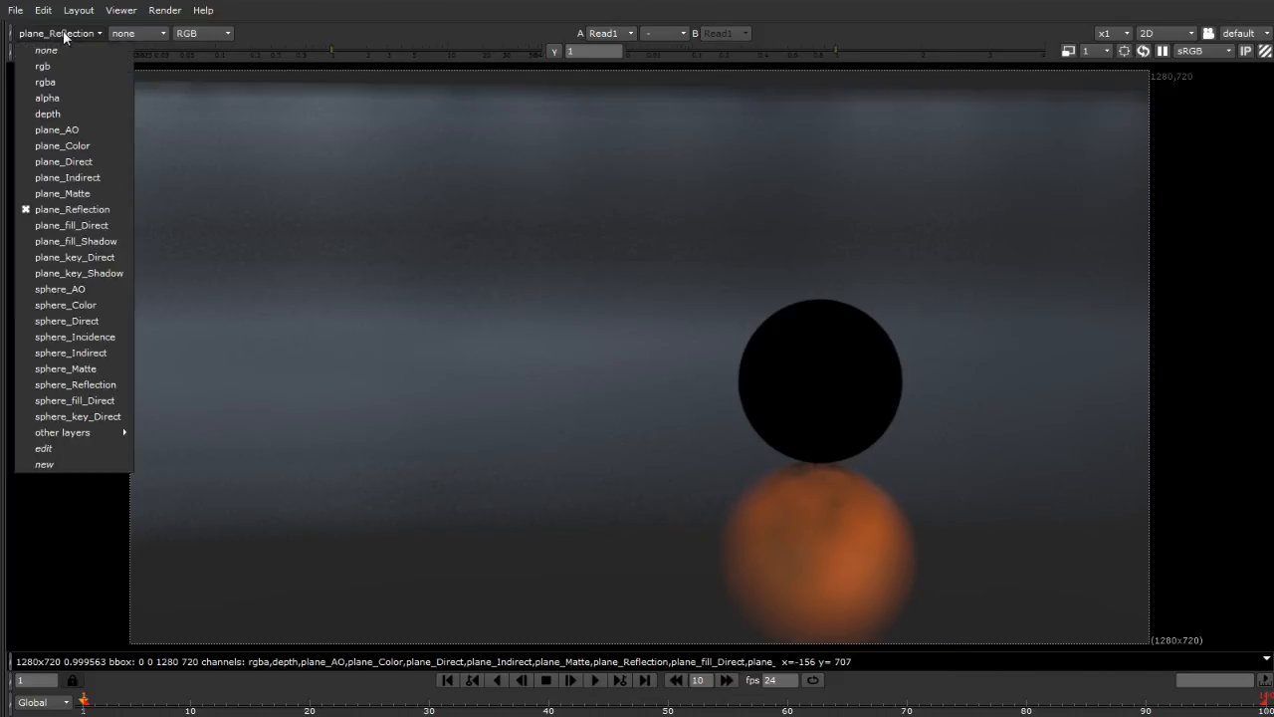
pyautogui.click(91, 233)
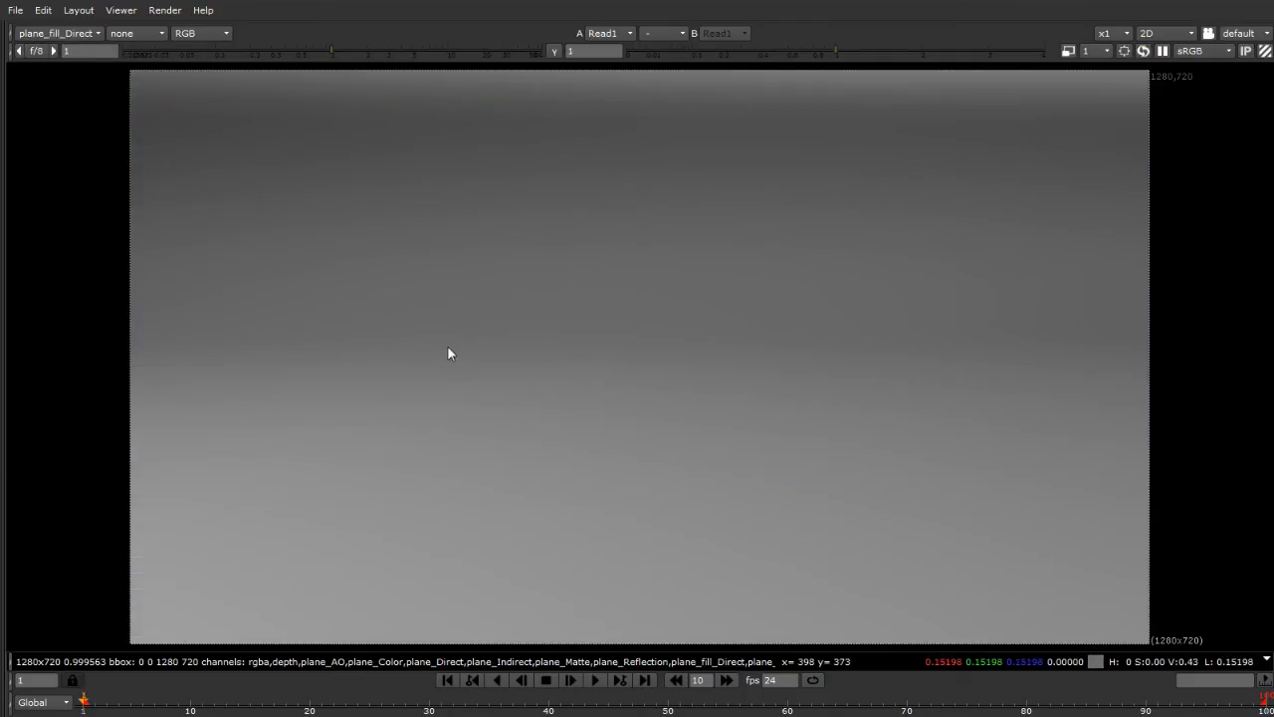
pyautogui.click(32, 34)
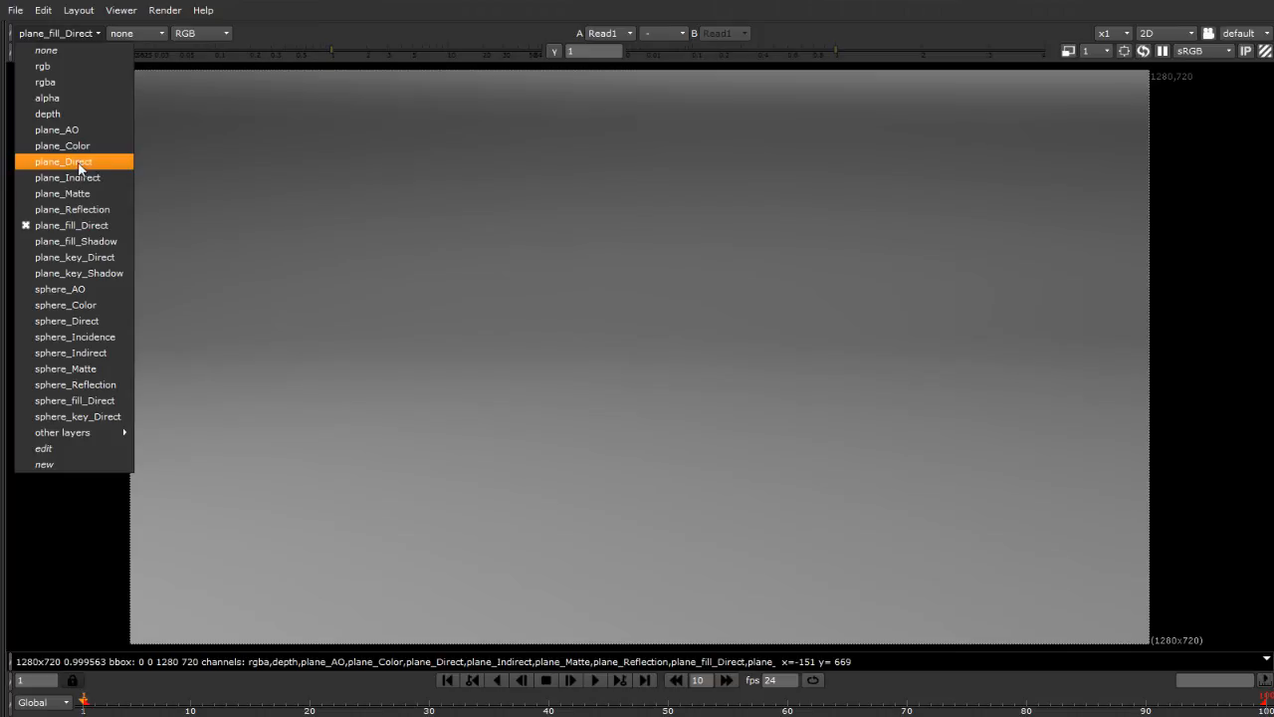
pyautogui.click(89, 163)
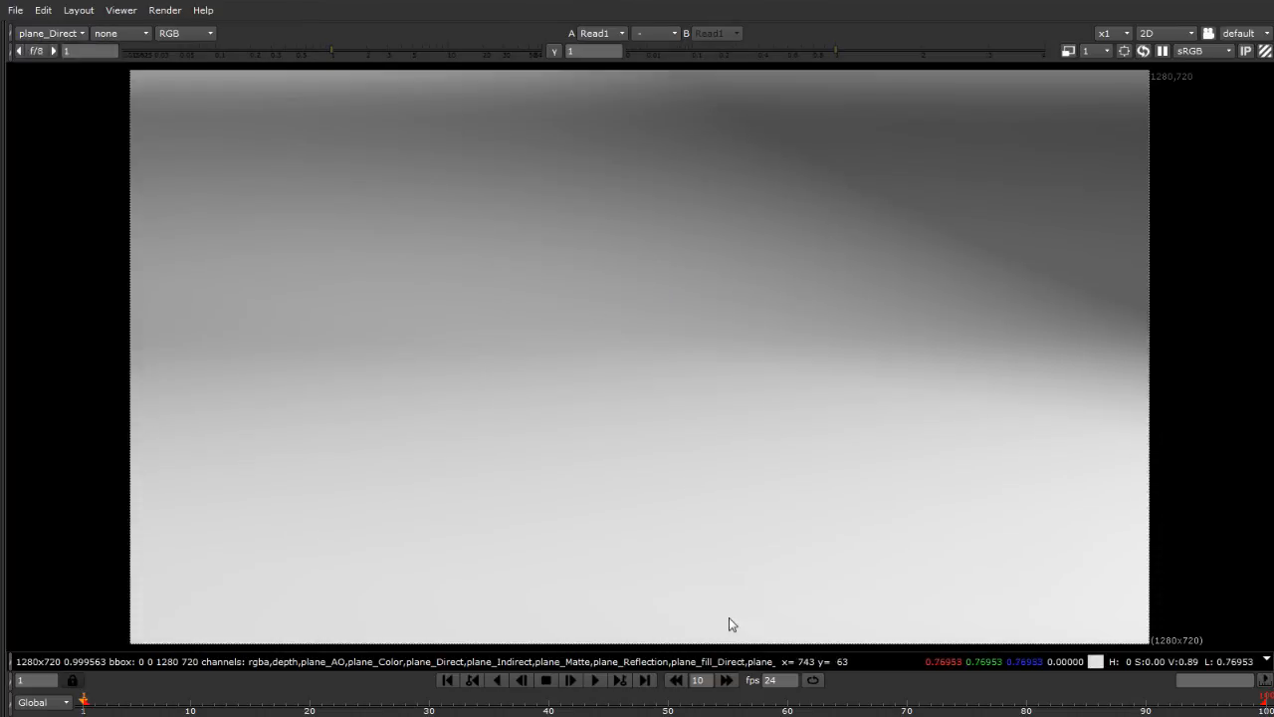
pyautogui.click(51, 33)
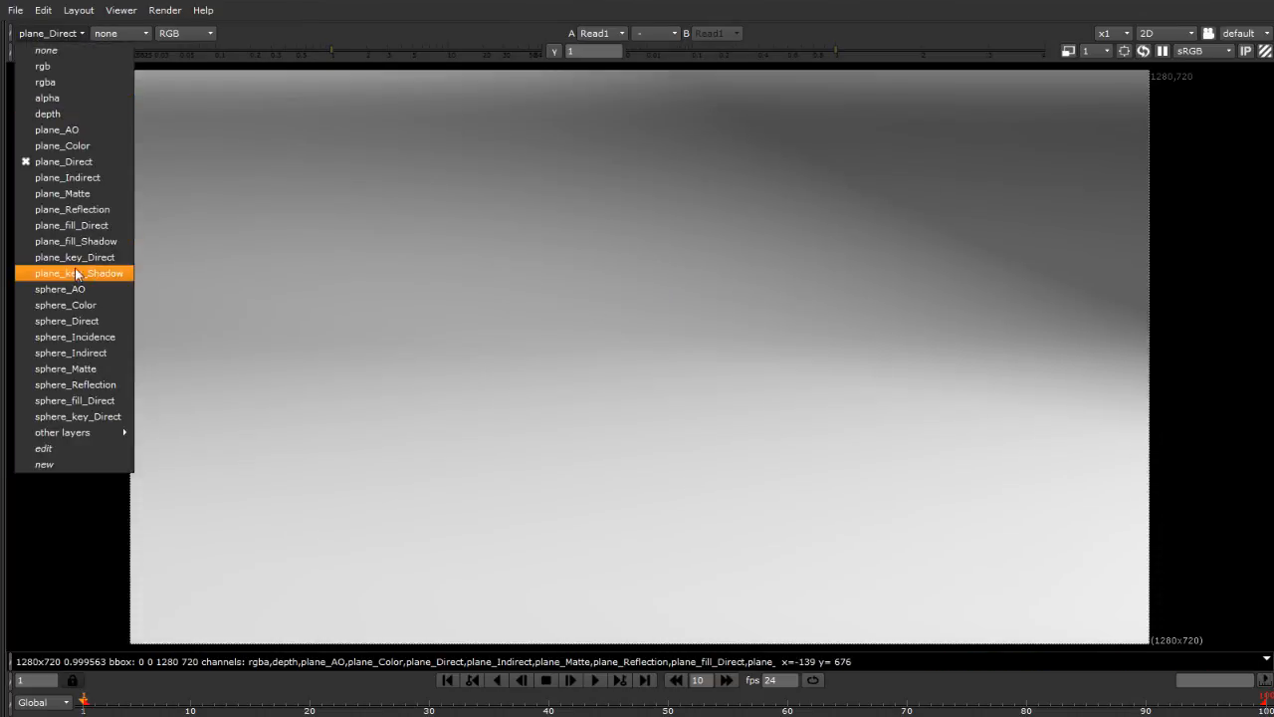
pyautogui.click(39, 229)
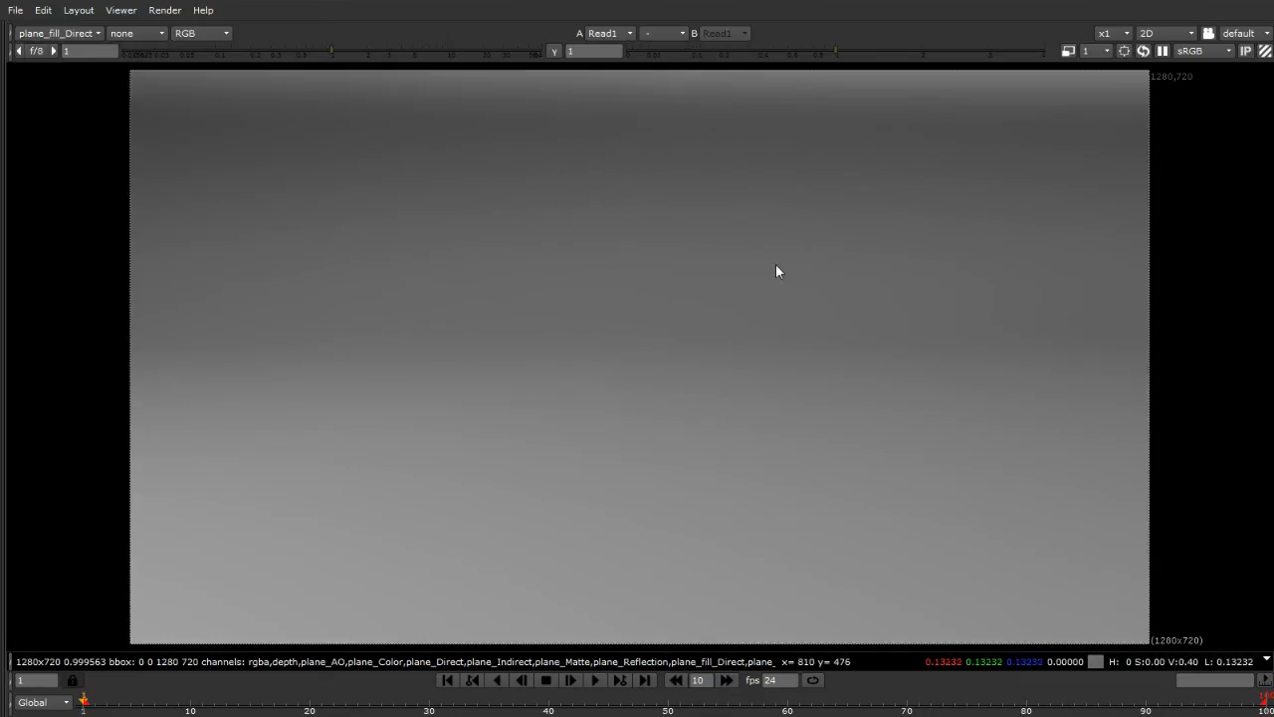
# Display the plane_fill_Shadow layer in RGB and examine the fill light's shadow
pyautogui.click(52, 35)
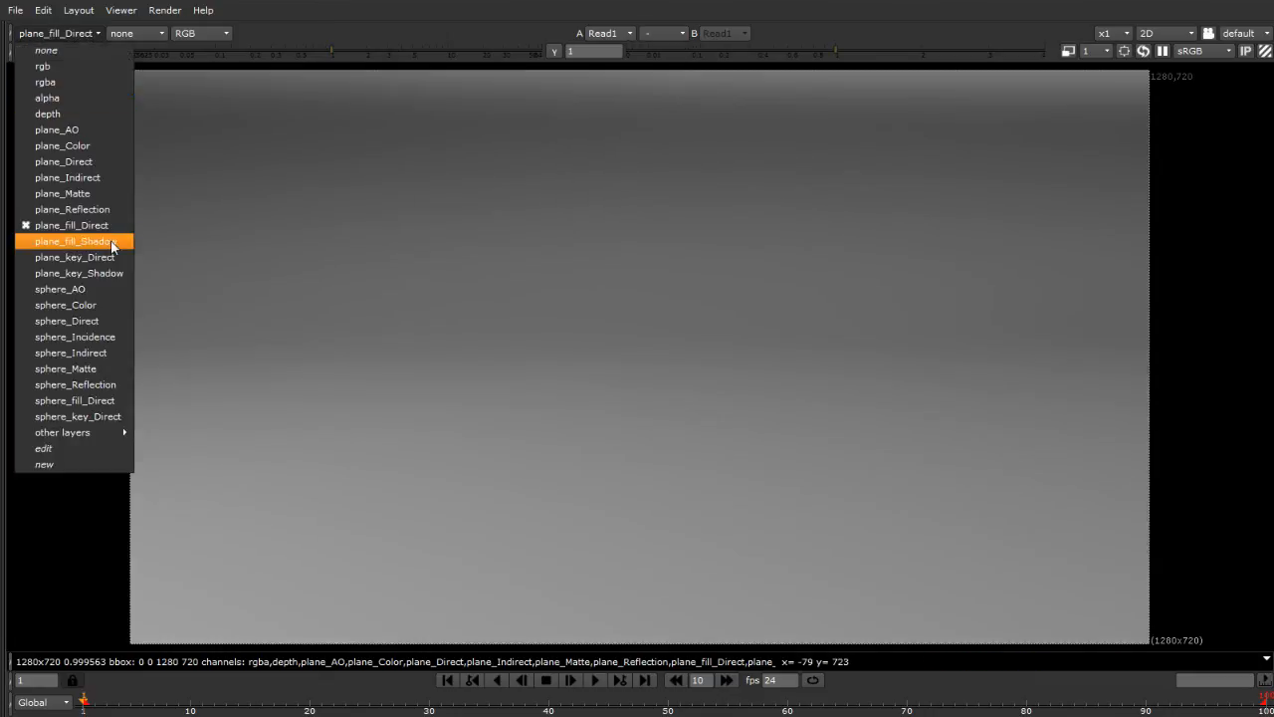
pyautogui.click(75, 241)
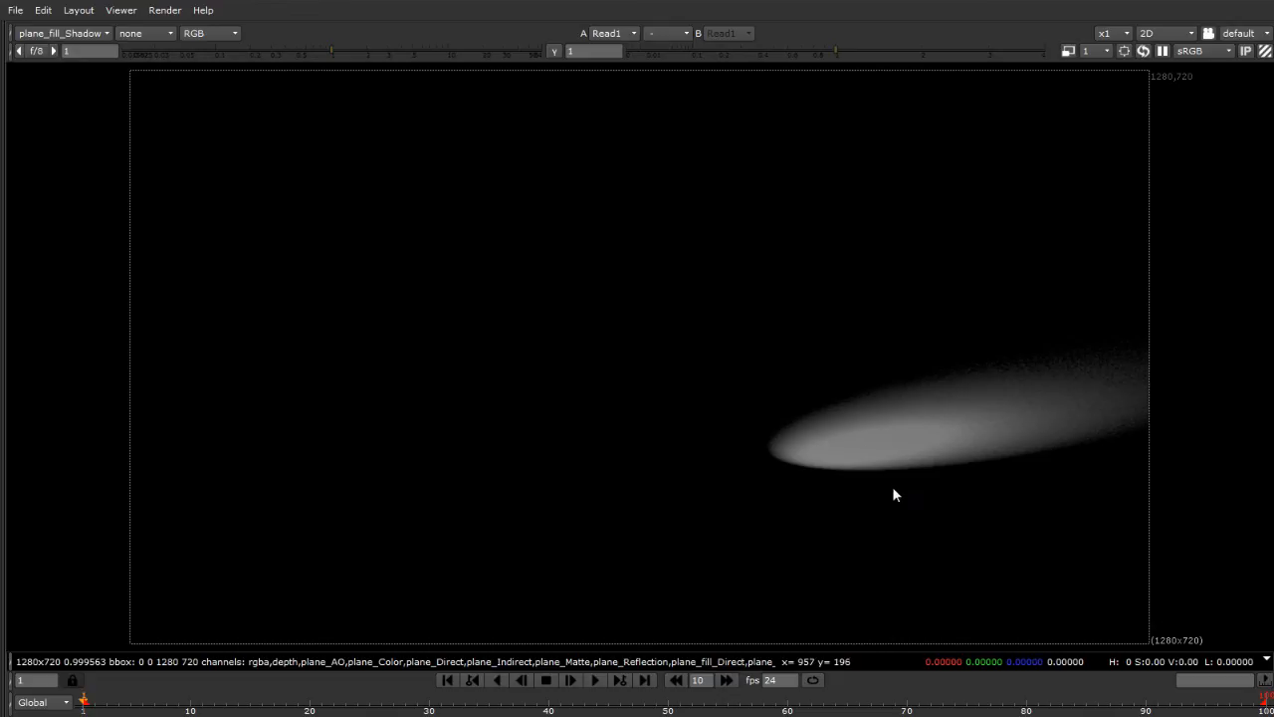
pyautogui.click(191, 34)
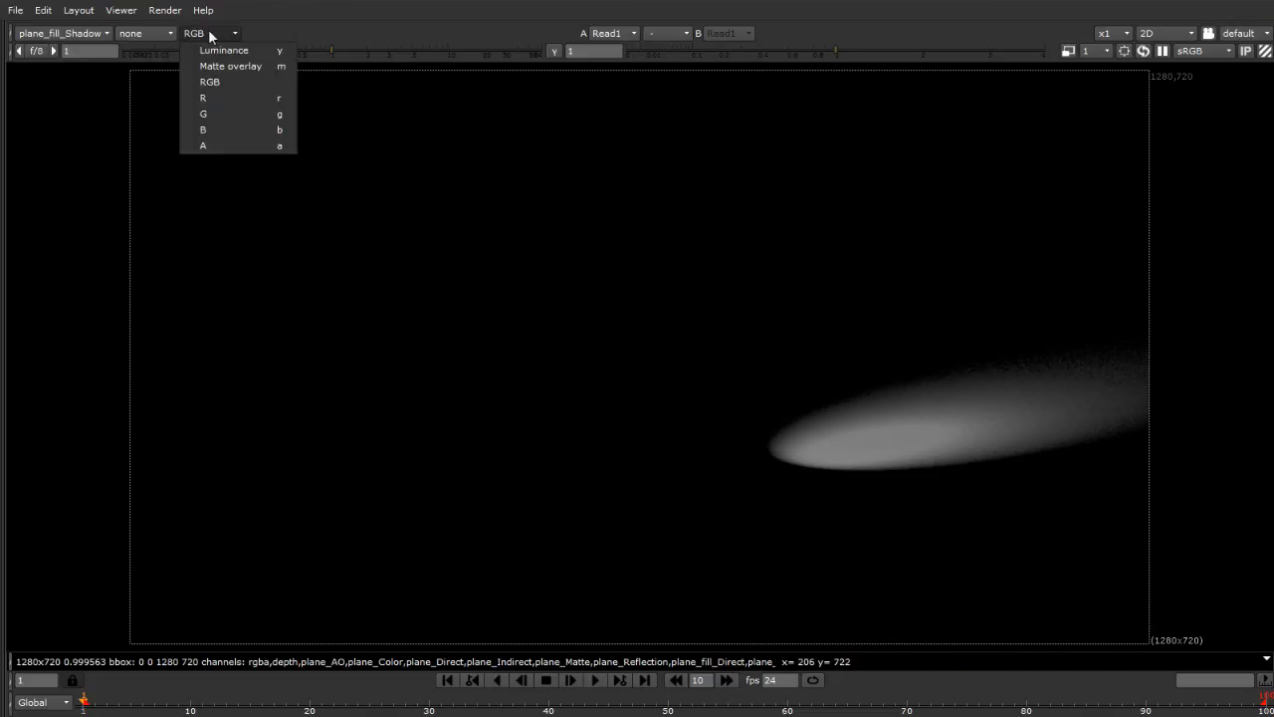
pyautogui.click(891, 517)
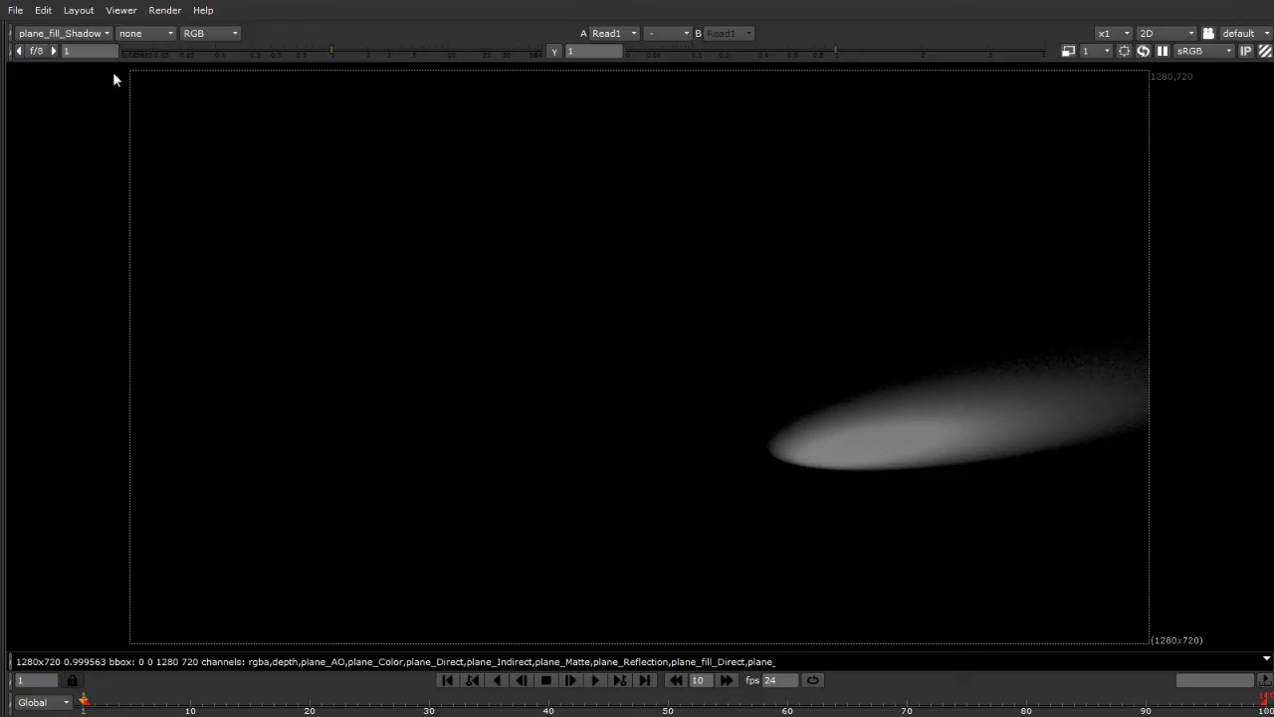
# View the plane_key_Direct layer followed by the plane_key_Shadow layer in the viewer
pyautogui.click(49, 32)
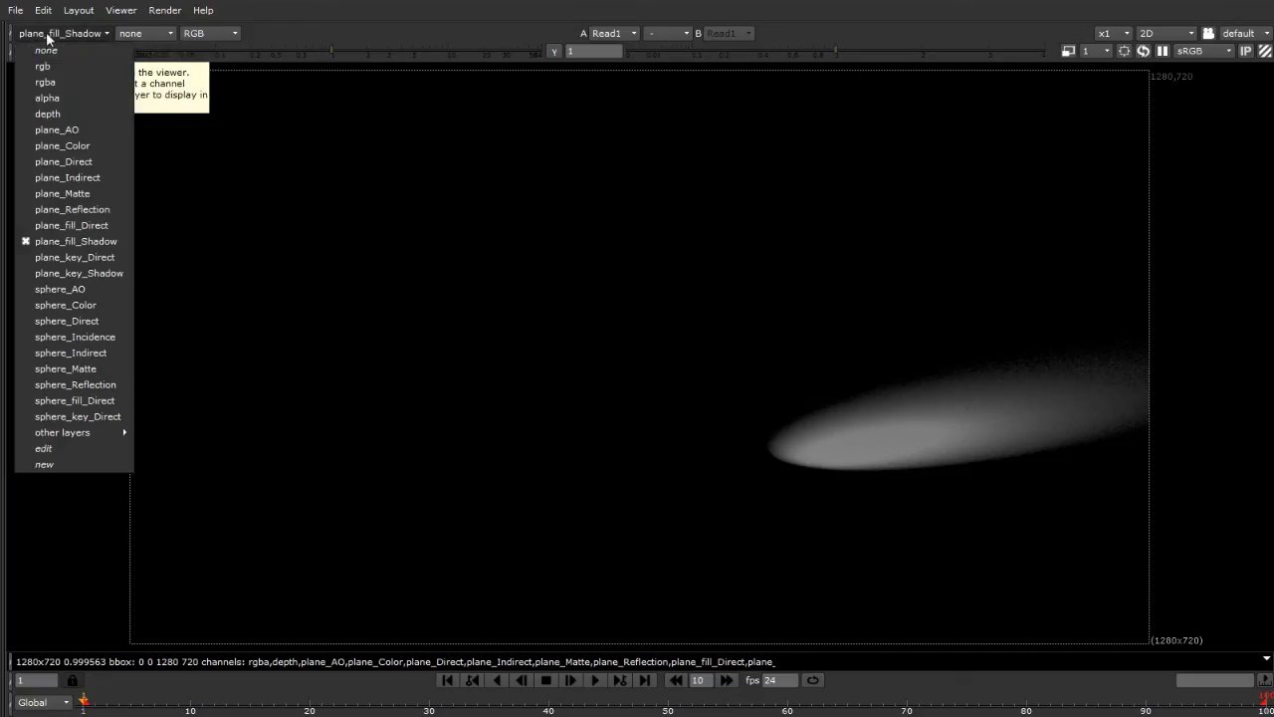
pyautogui.click(82, 261)
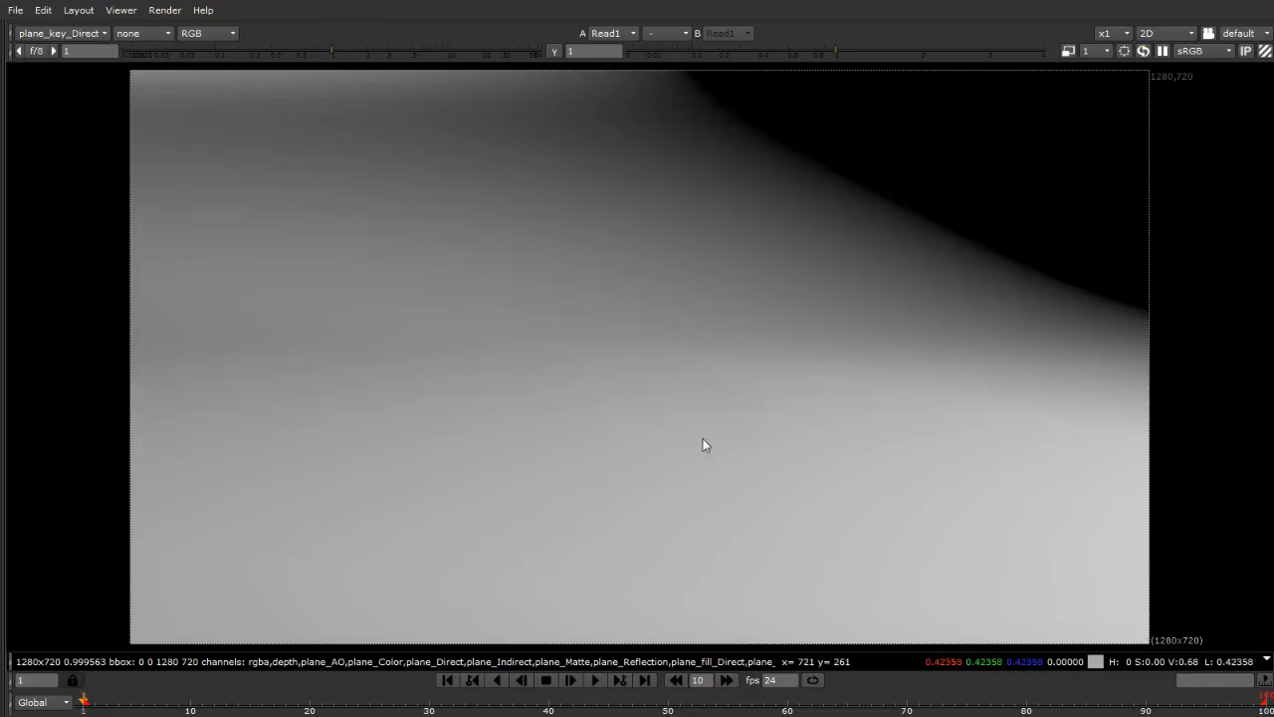
pyautogui.click(41, 33)
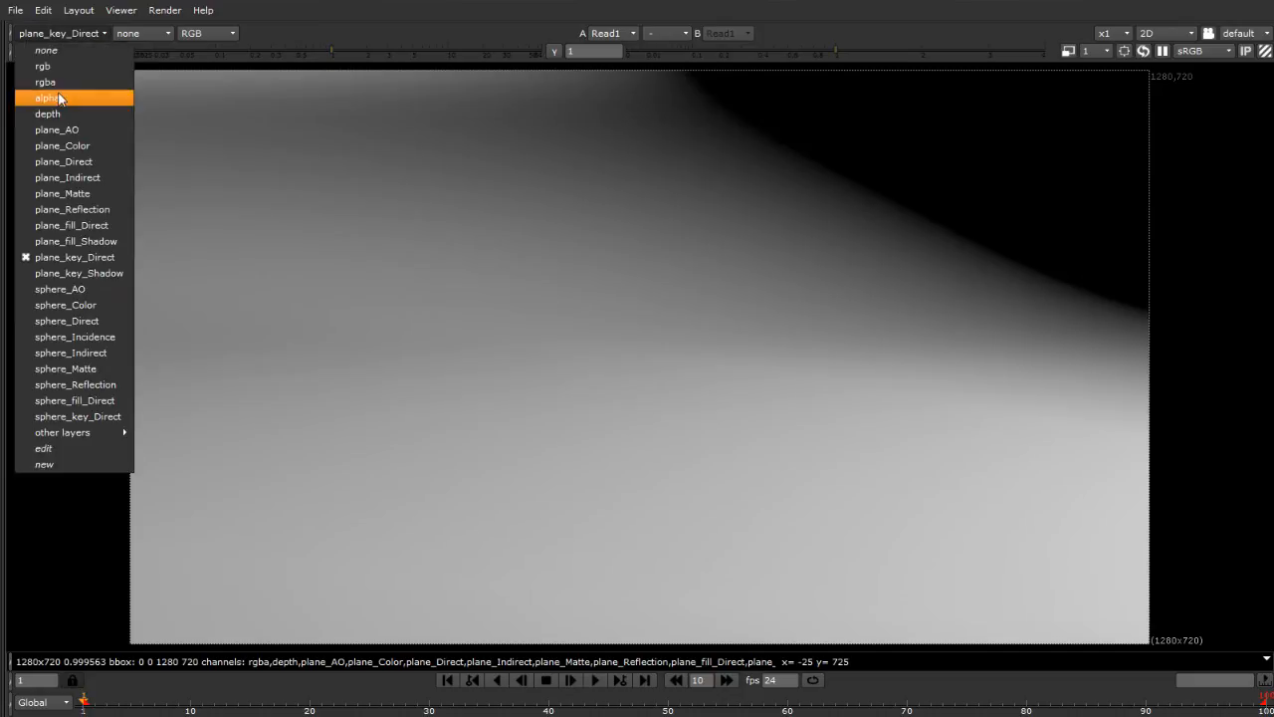
pyautogui.click(98, 278)
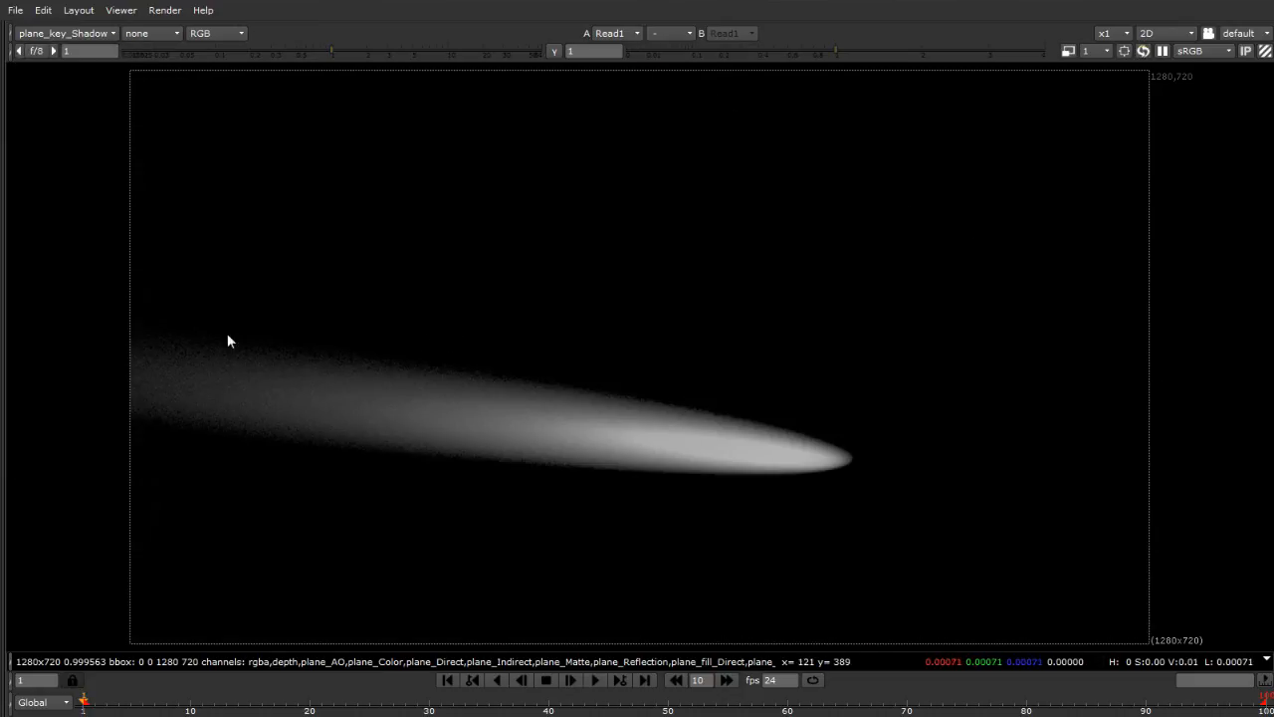
# View the sphere_AO layer followed by the sphere_Color layer in the viewer
pyautogui.click(68, 35)
pyautogui.click(89, 289)
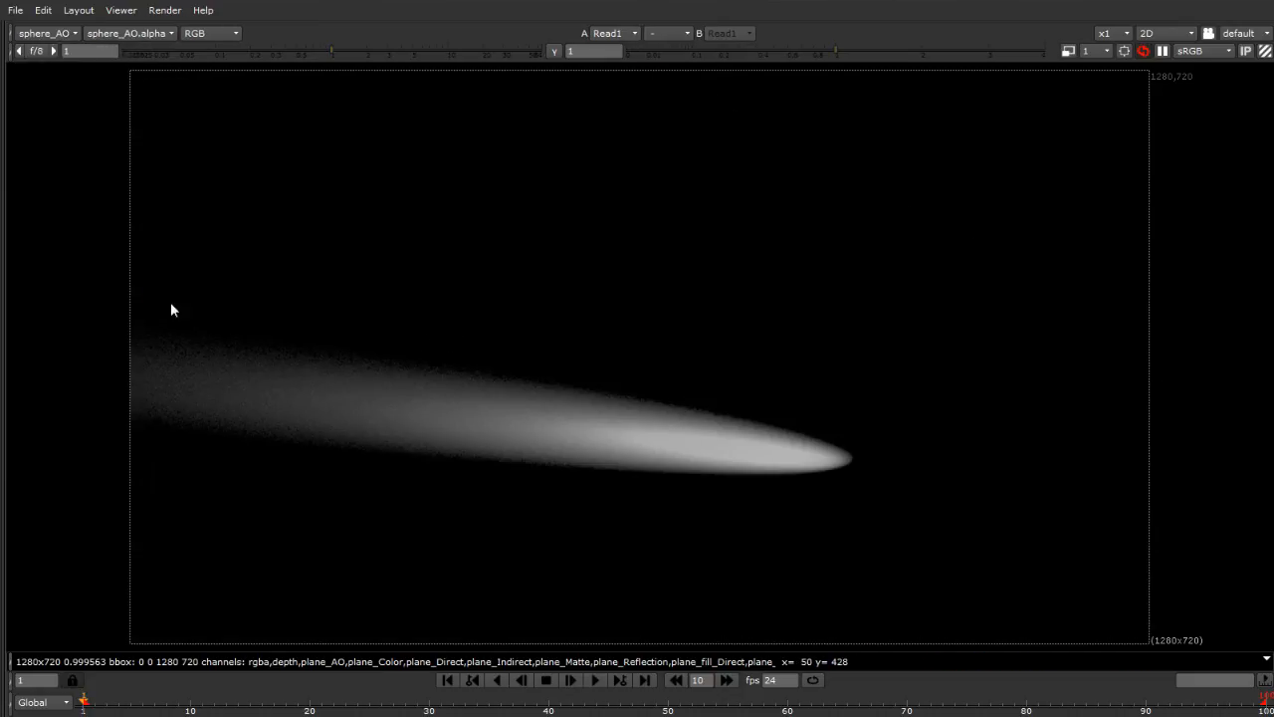
pyautogui.click(45, 33)
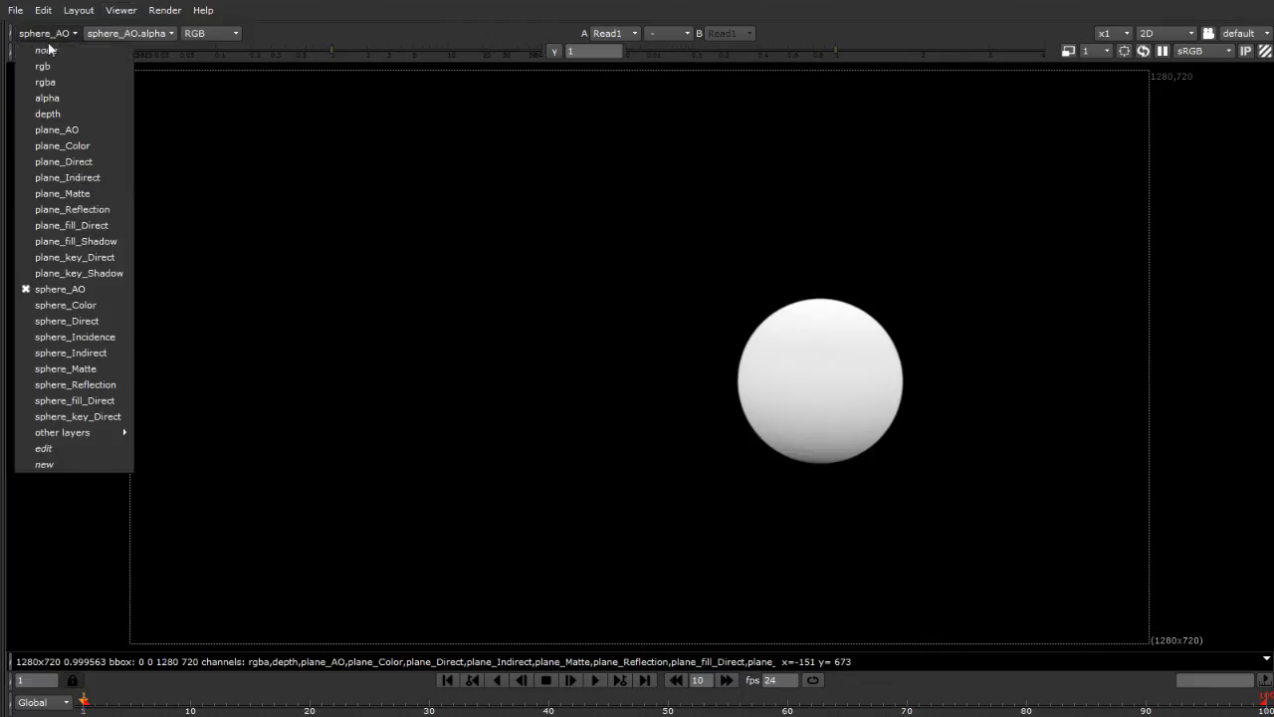
pyautogui.click(70, 305)
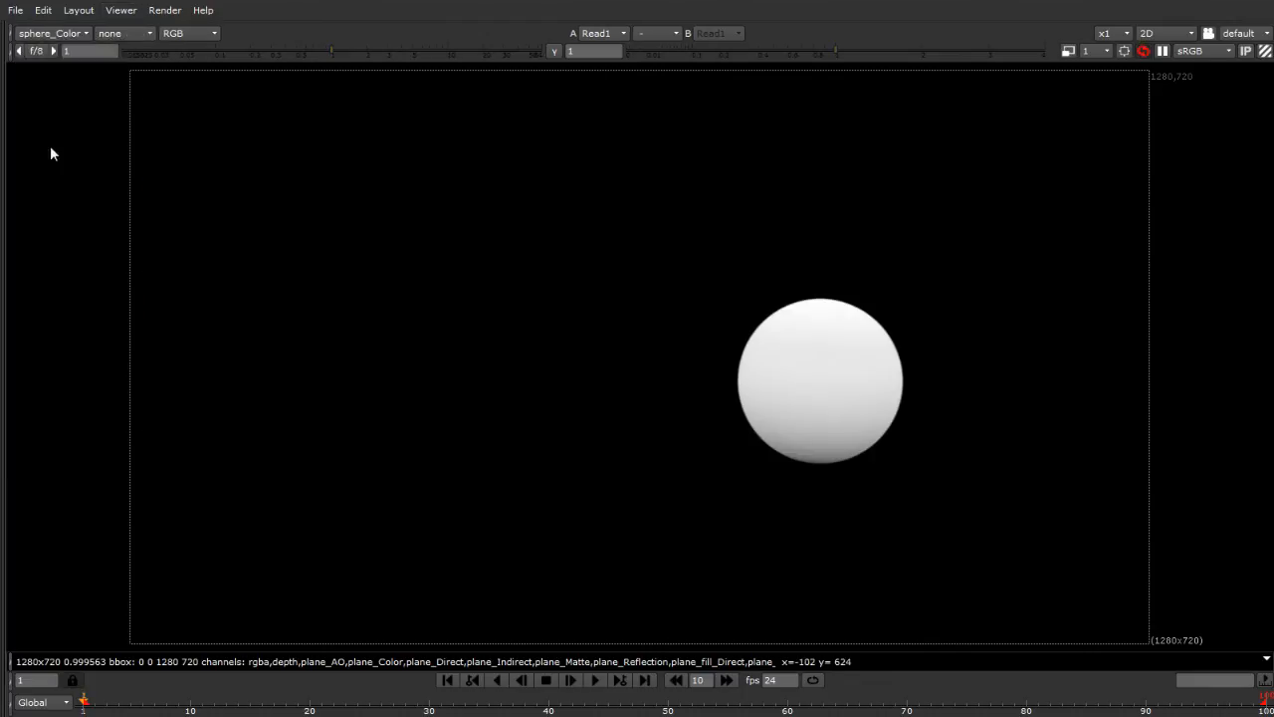
# View the sphere_Direct layer, followed by the sphere_Incidence layer with a close look at the sphere
pyautogui.click(37, 36)
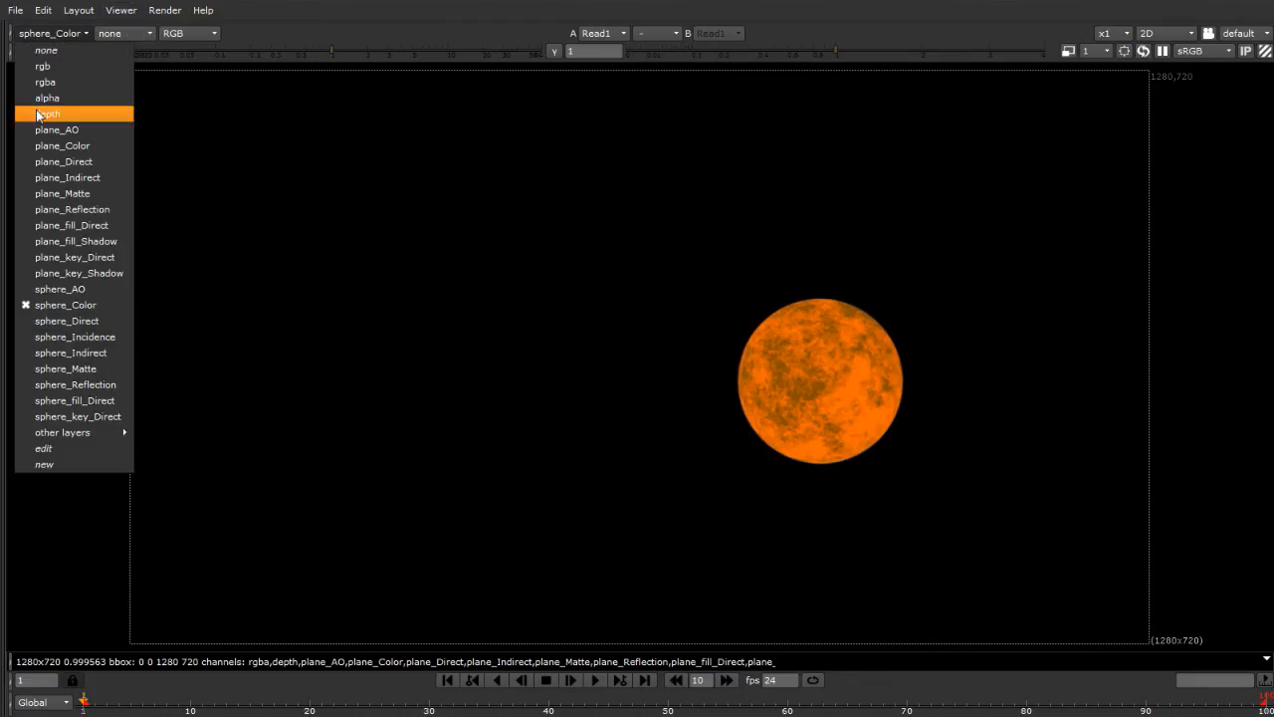
pyautogui.click(45, 321)
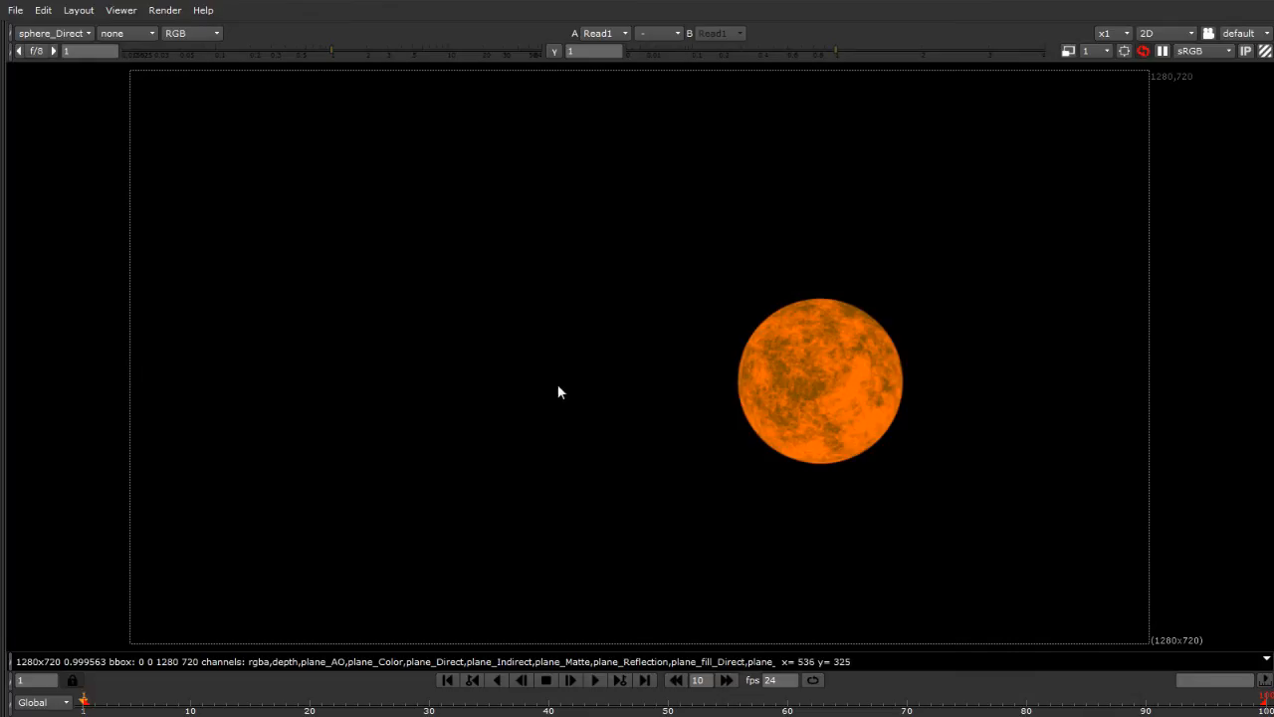
pyautogui.click(60, 34)
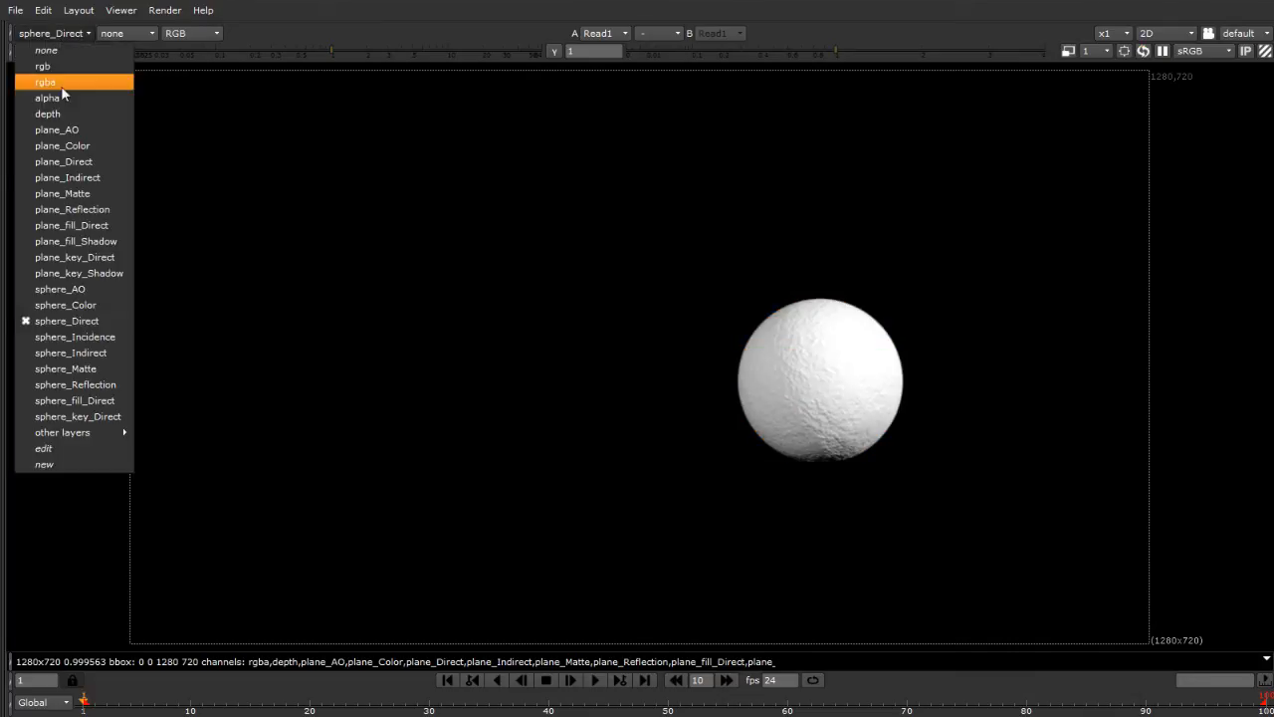
pyautogui.click(83, 339)
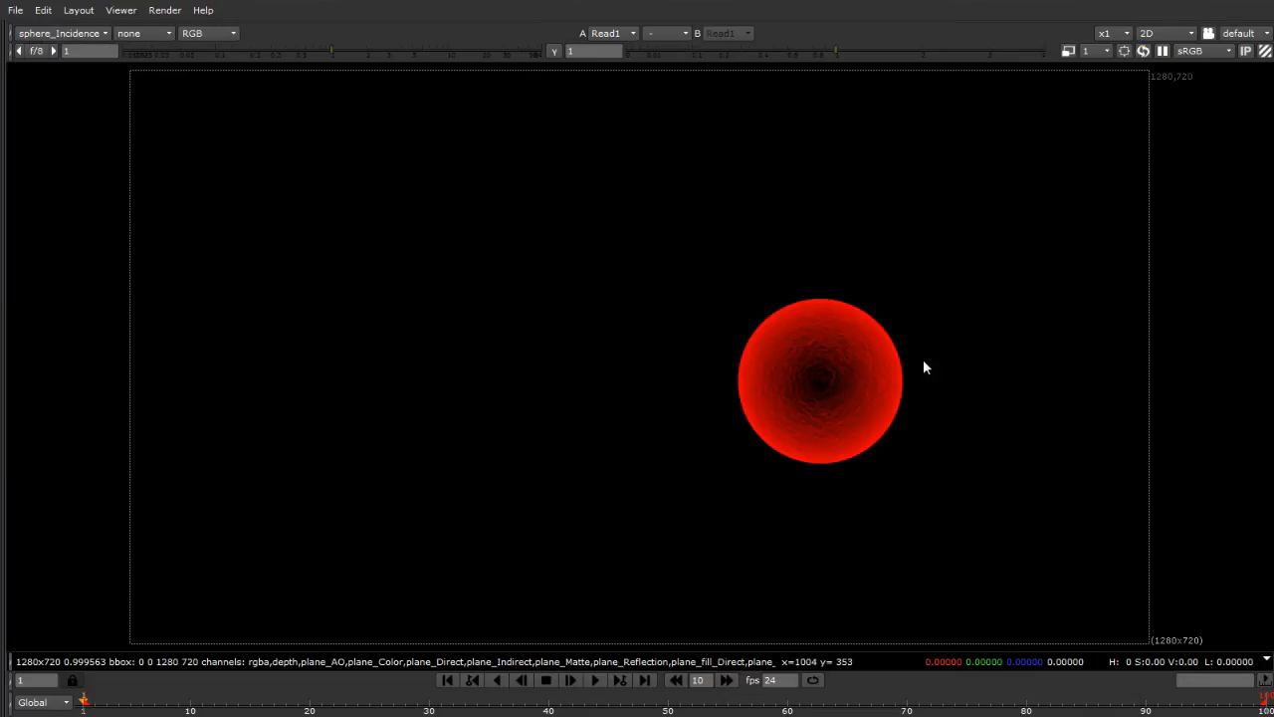
pyautogui.scroll(3, 866, 358)
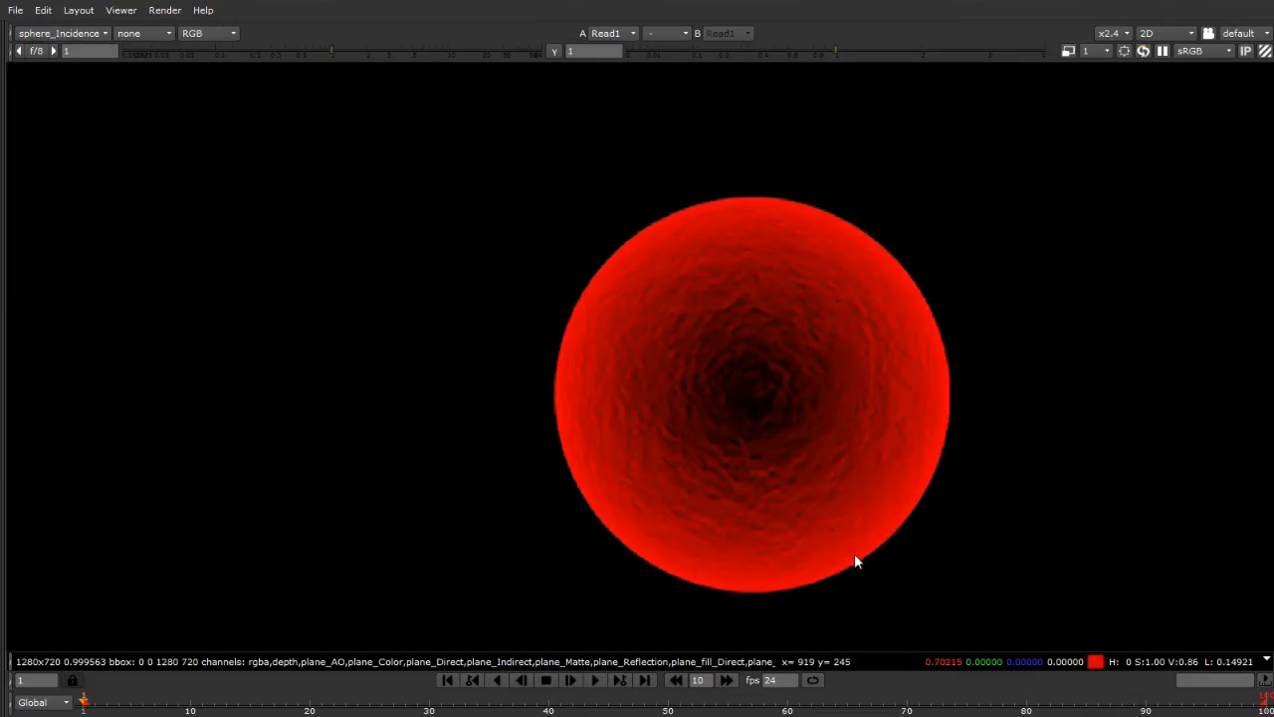
# Set the viewer's alpha channel to sphere_Incidence.alpha, display only alpha, and inspect the sphere's falloff from centre to edge
pyautogui.click(144, 33)
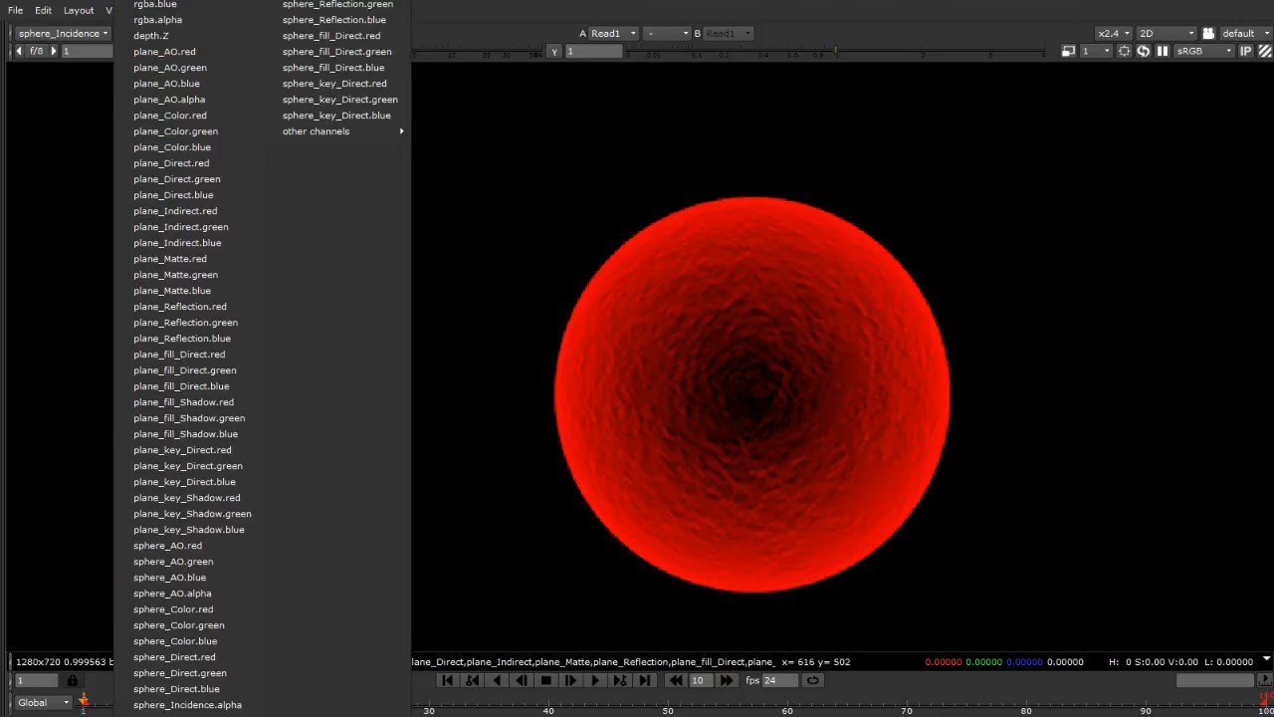
pyautogui.click(189, 703)
pyautogui.click(252, 33)
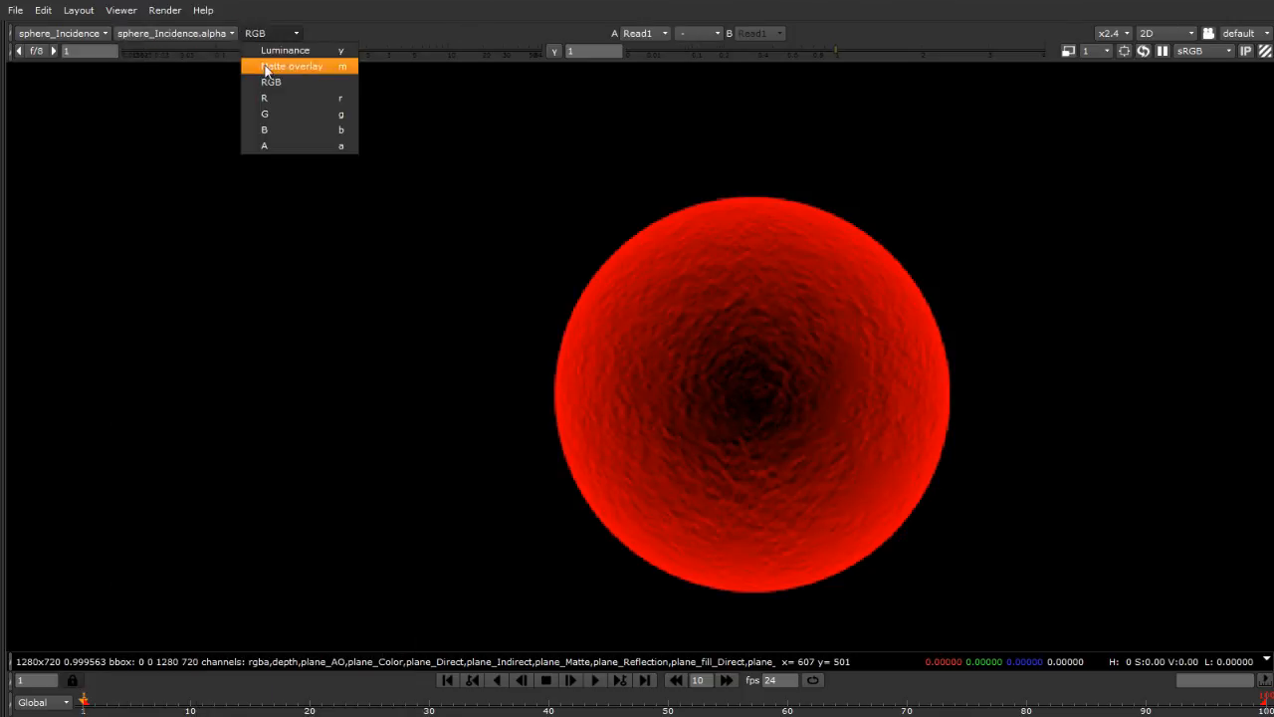
pyautogui.click(289, 146)
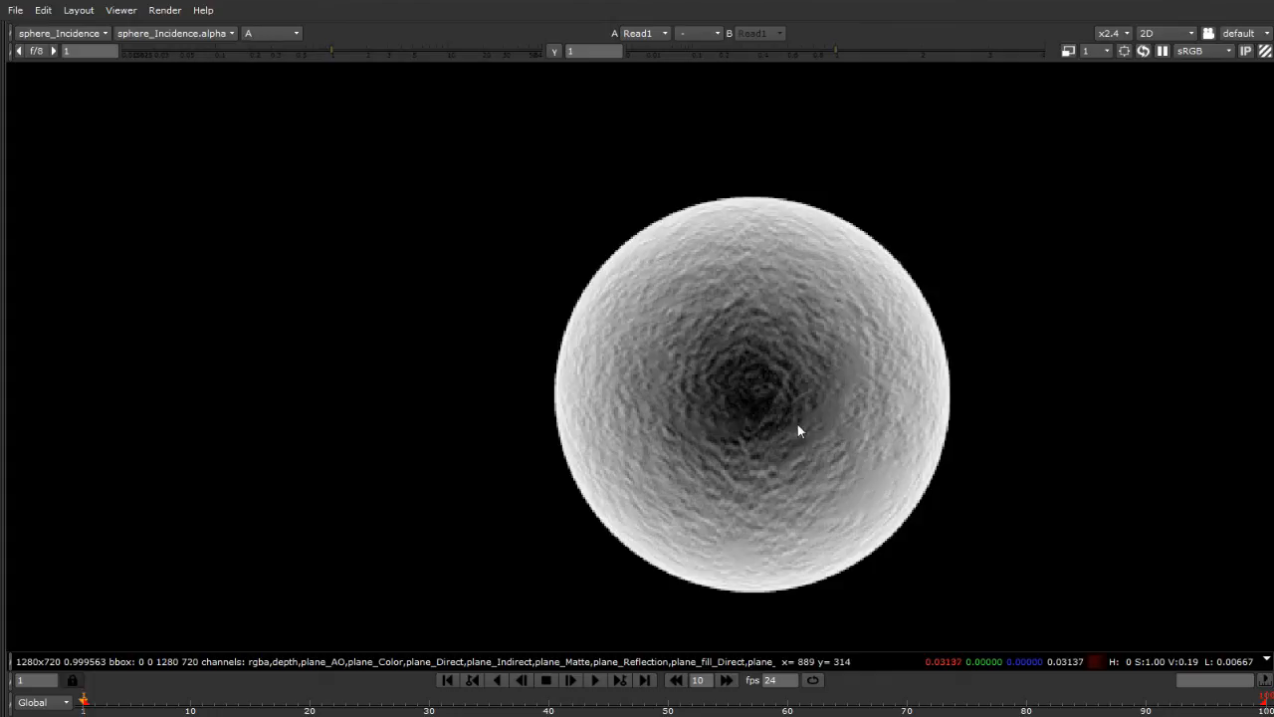
pyautogui.scroll(5, 758, 402)
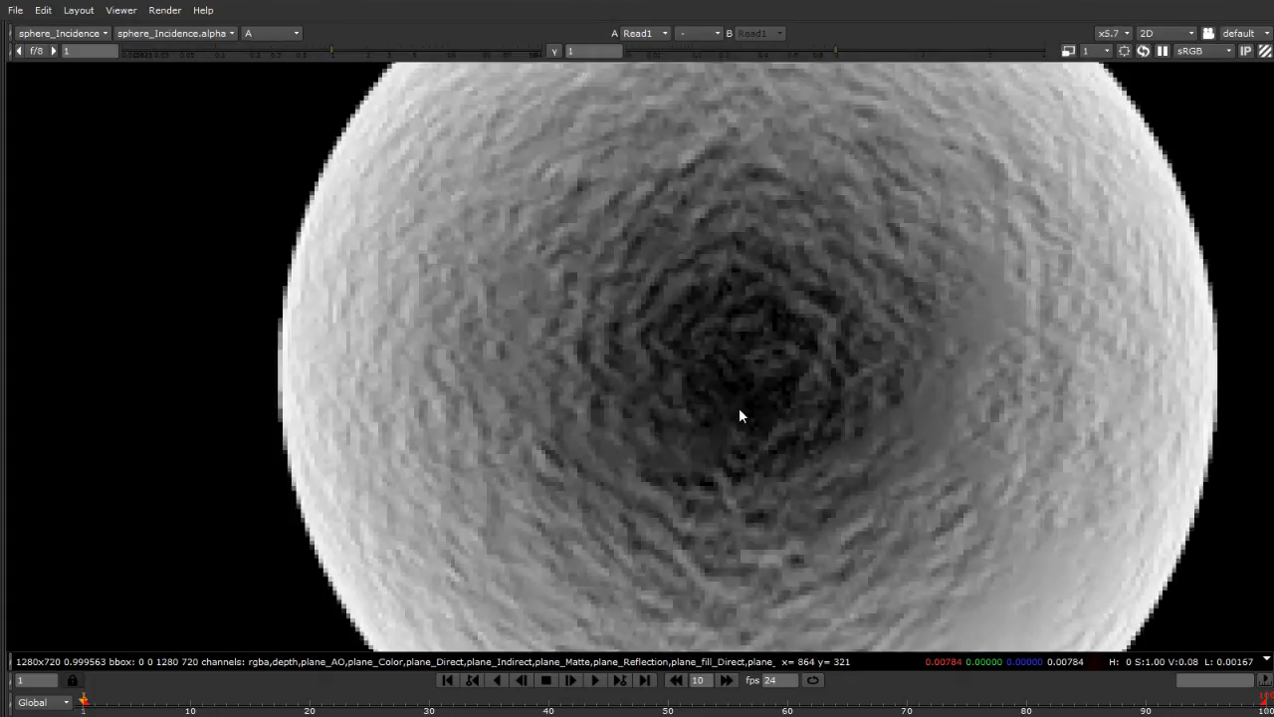
pyautogui.scroll(-3, 739, 401)
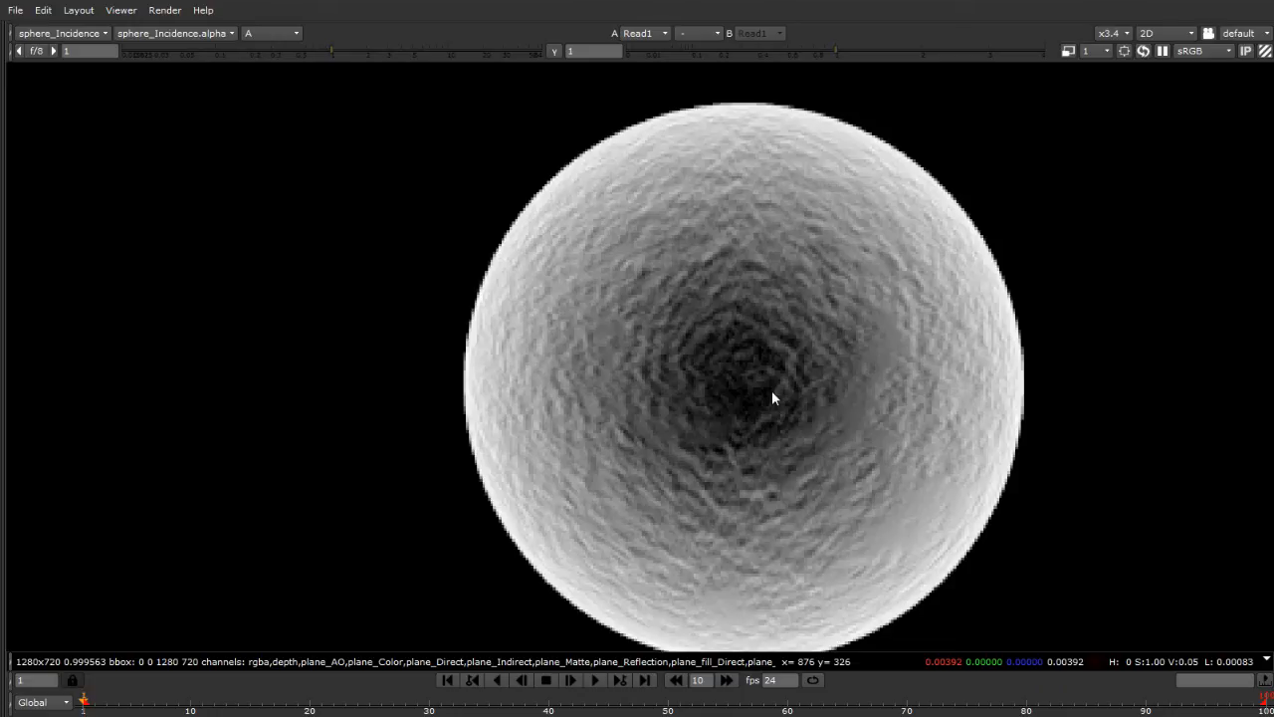
# Fit the whole frame in the viewer and return the sphere_Incidence layer to RGB display
pyautogui.press('f')
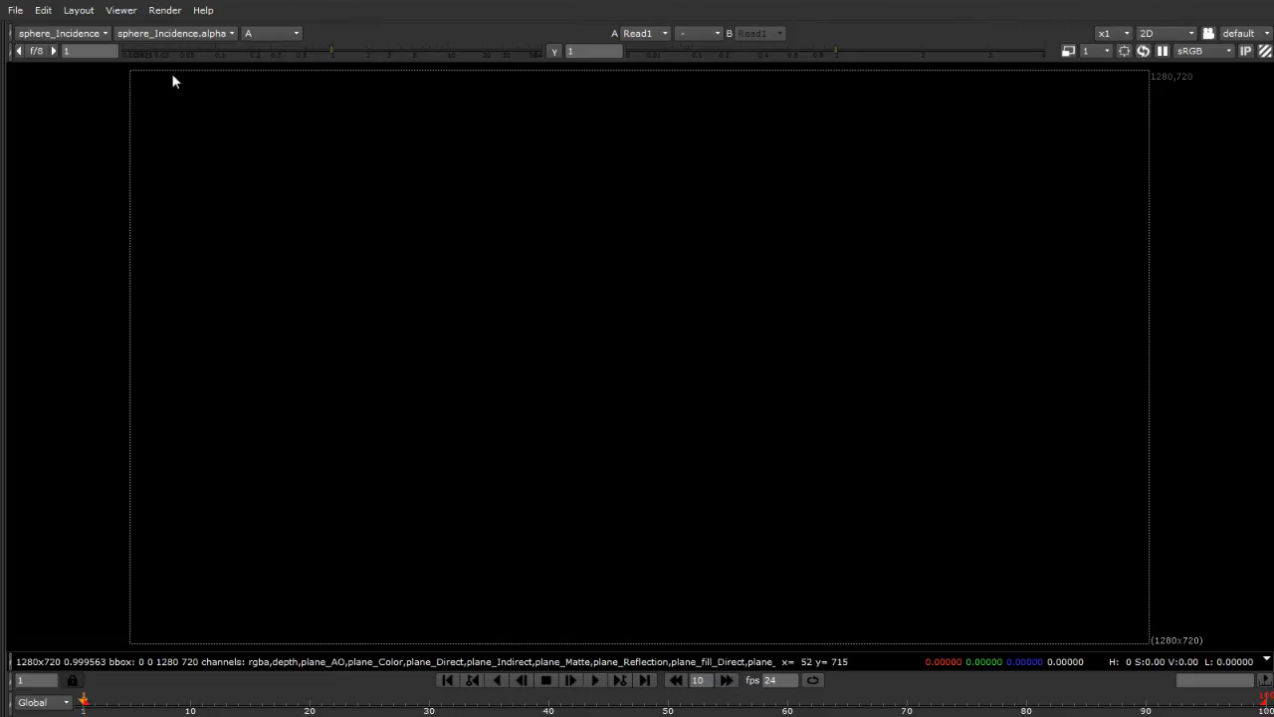
pyautogui.click(268, 32)
pyautogui.click(278, 66)
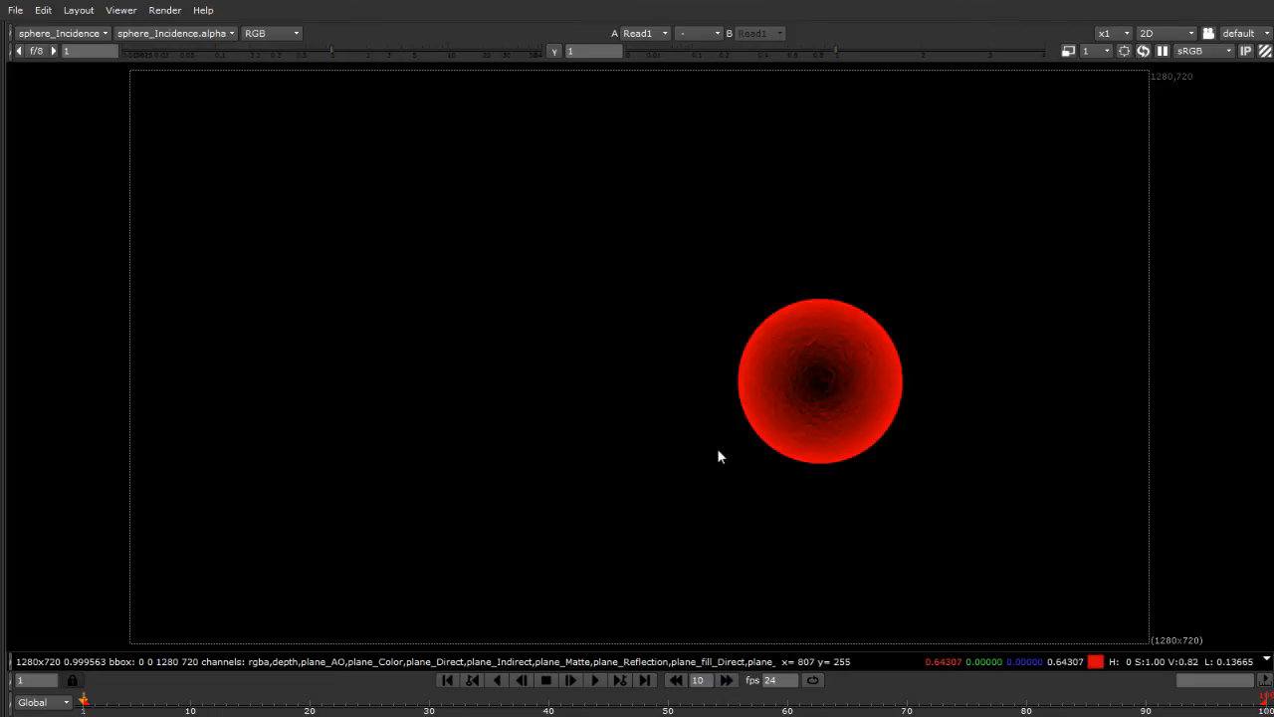
# View the sphere_Indirect layer, followed by the sphere_Matte layer, in the viewer
pyautogui.click(45, 35)
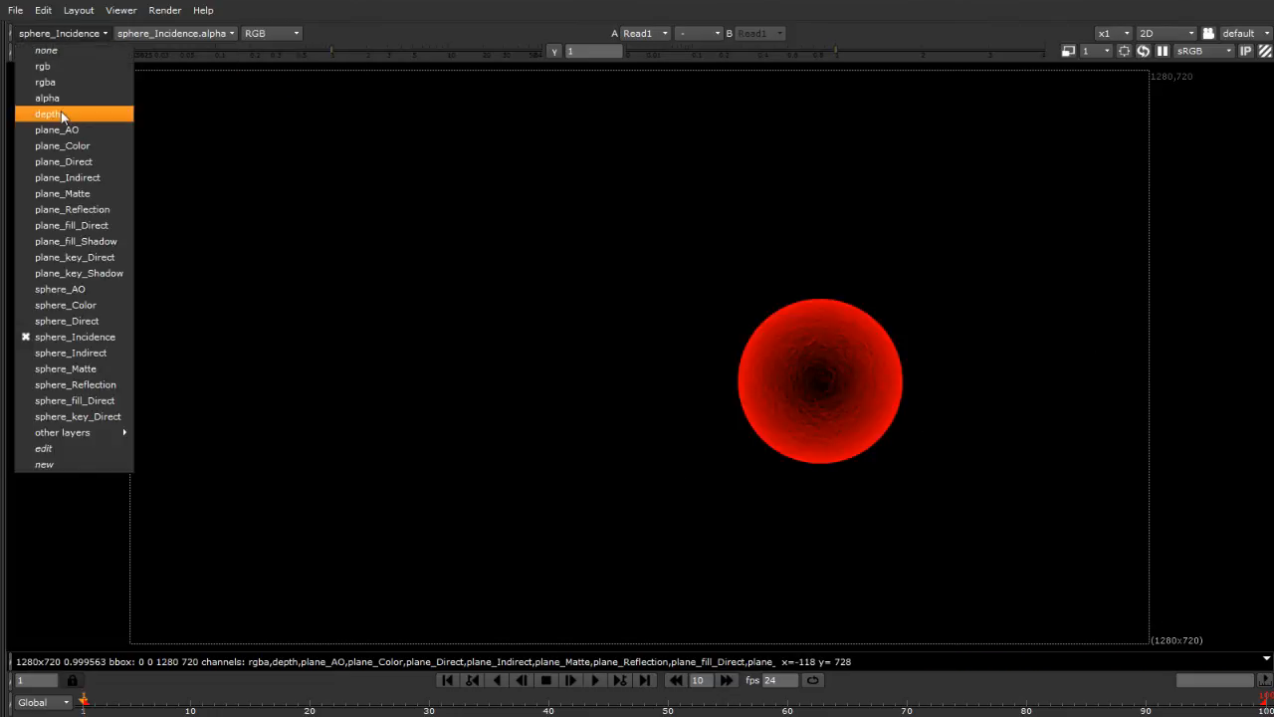
pyautogui.click(70, 354)
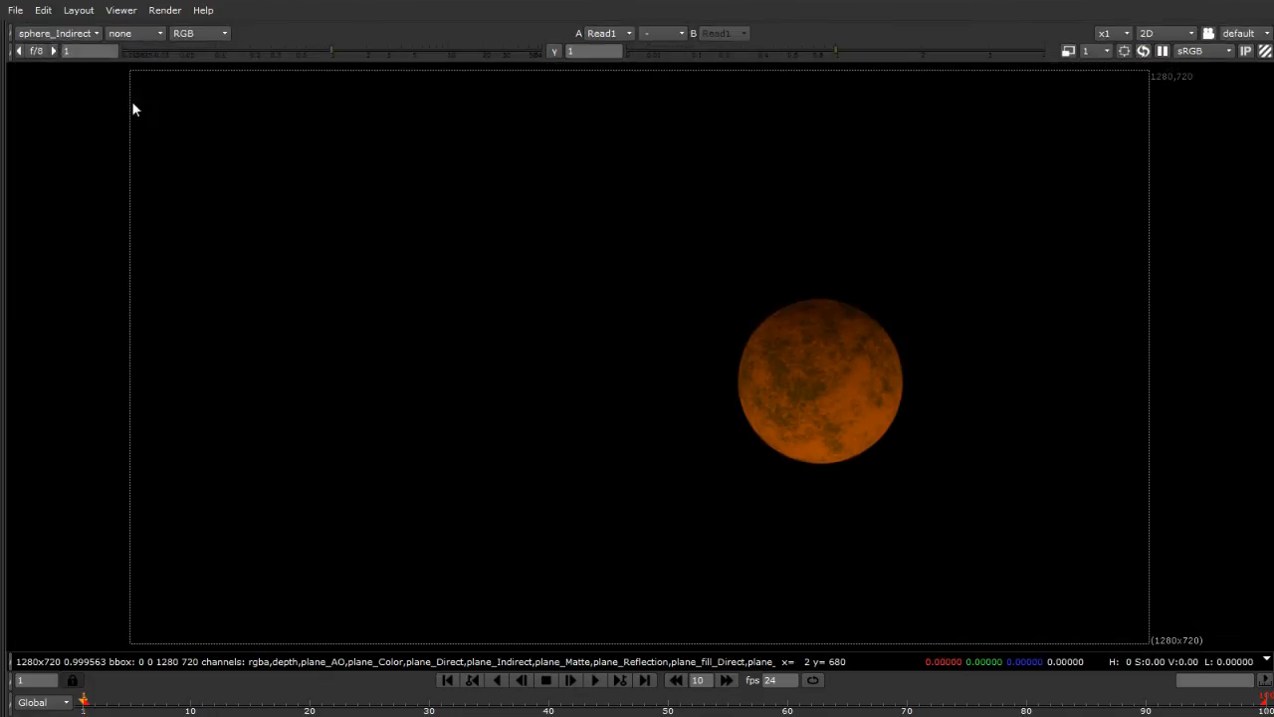
pyautogui.click(54, 33)
pyautogui.click(100, 370)
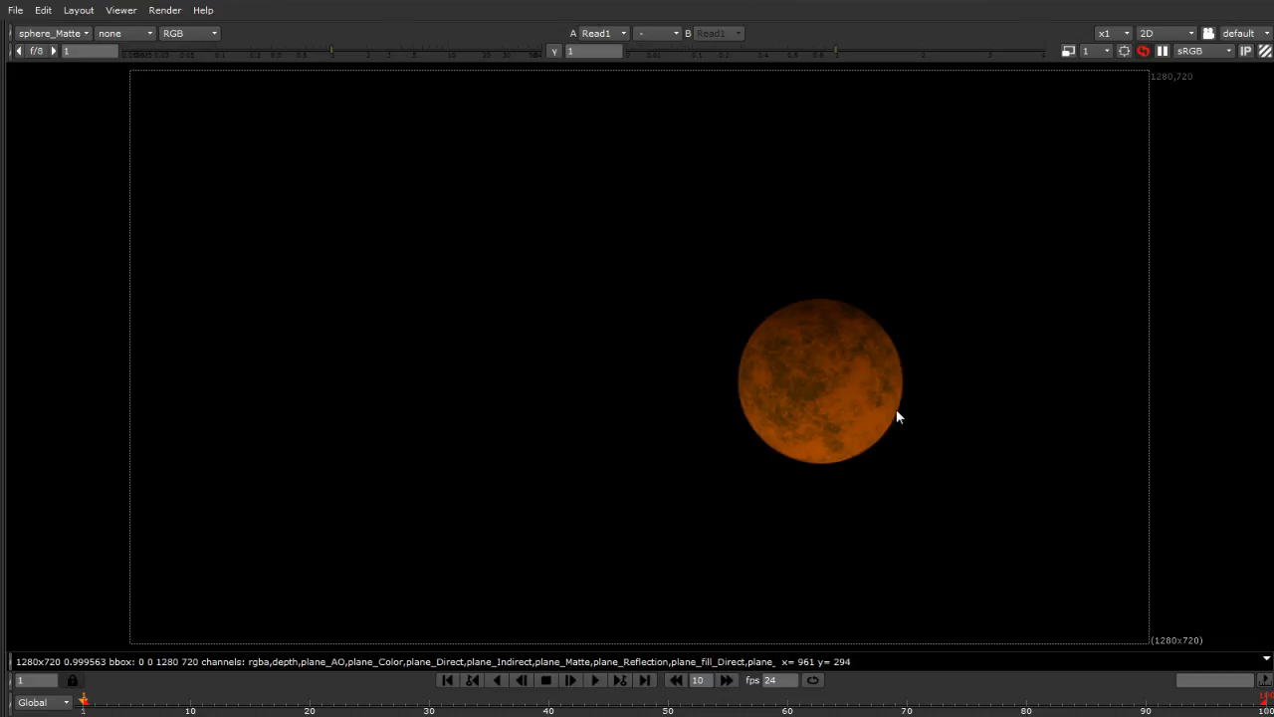
# Display the sphere_Reflection layer and inspect the sphere's reflections up close before fitting the whole frame
pyautogui.click(52, 33)
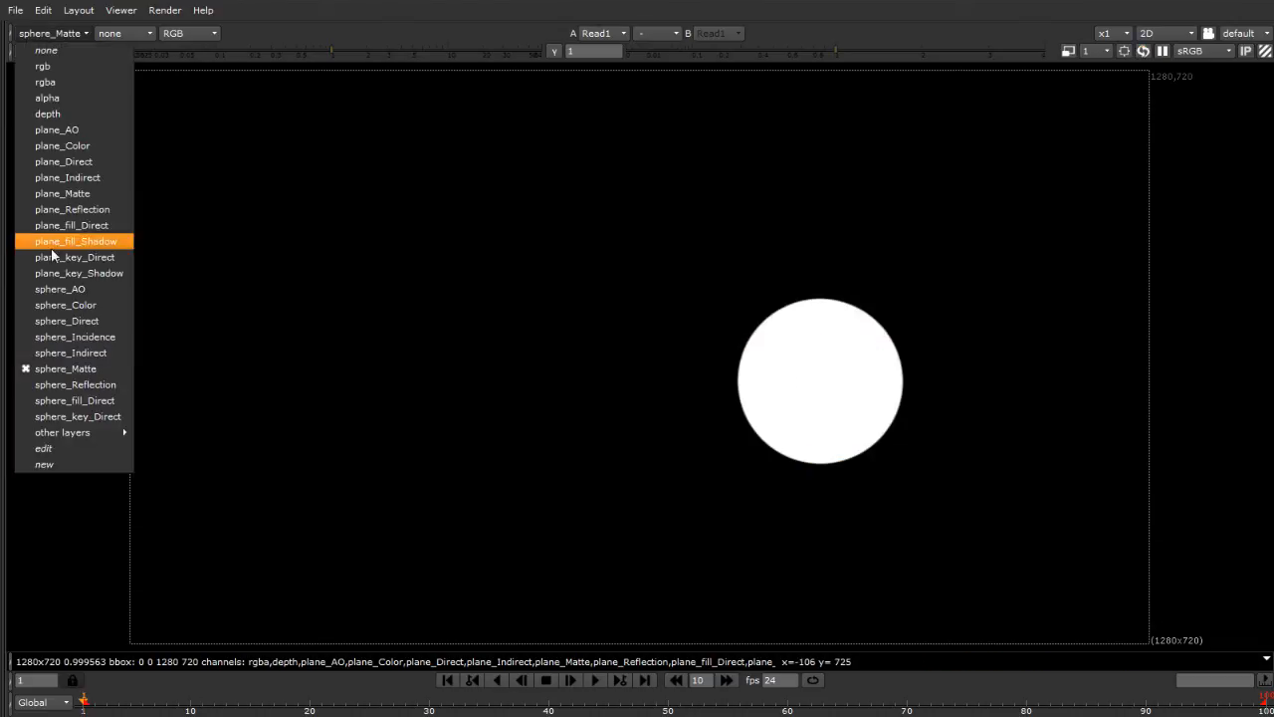
pyautogui.click(59, 390)
pyautogui.scroll(3, 852, 396)
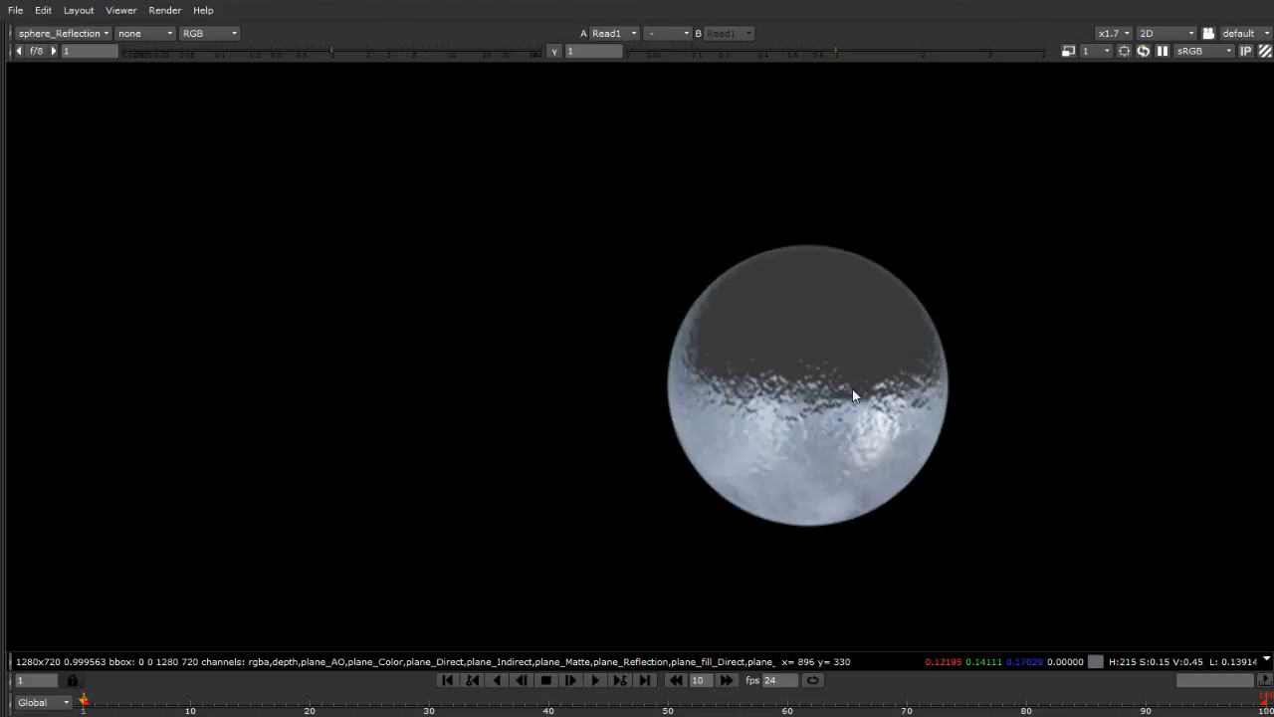
pyautogui.scroll(2, 853, 390)
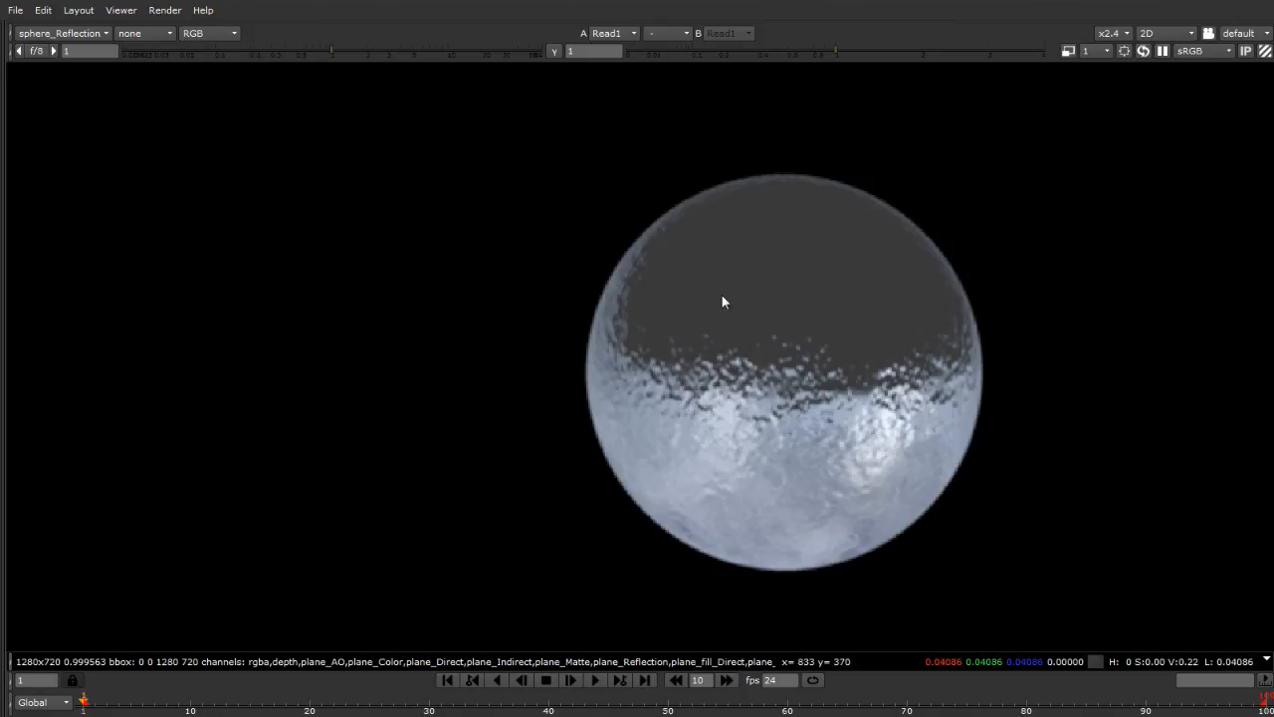
pyautogui.press('f')
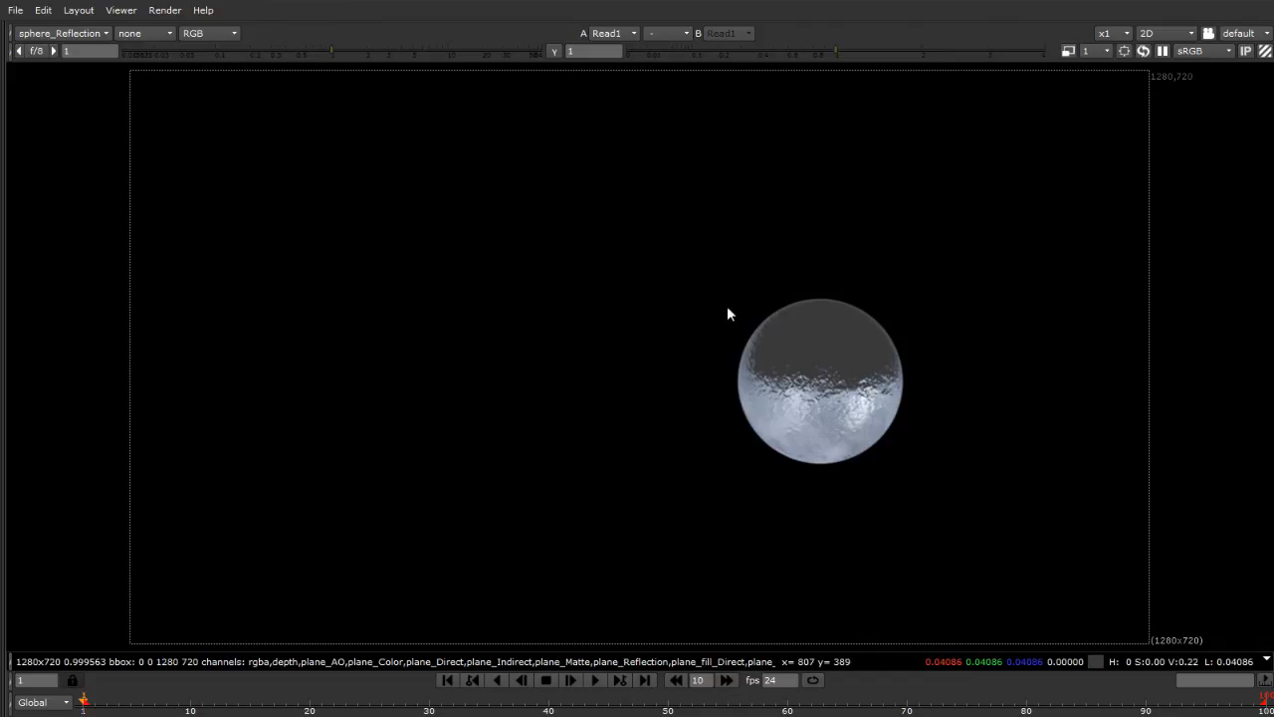
# View the sphere_fill_Direct layer and the sphere_key_Direct layer in the viewer
pyautogui.click(45, 33)
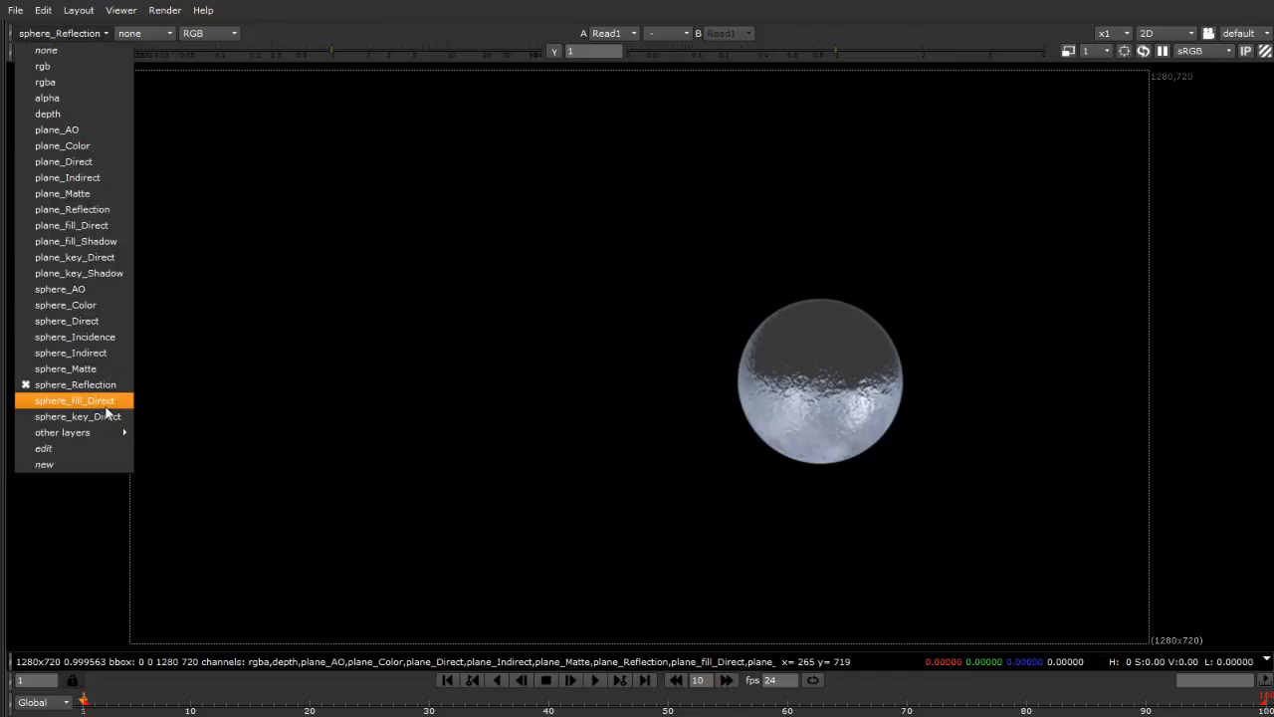
pyautogui.click(100, 402)
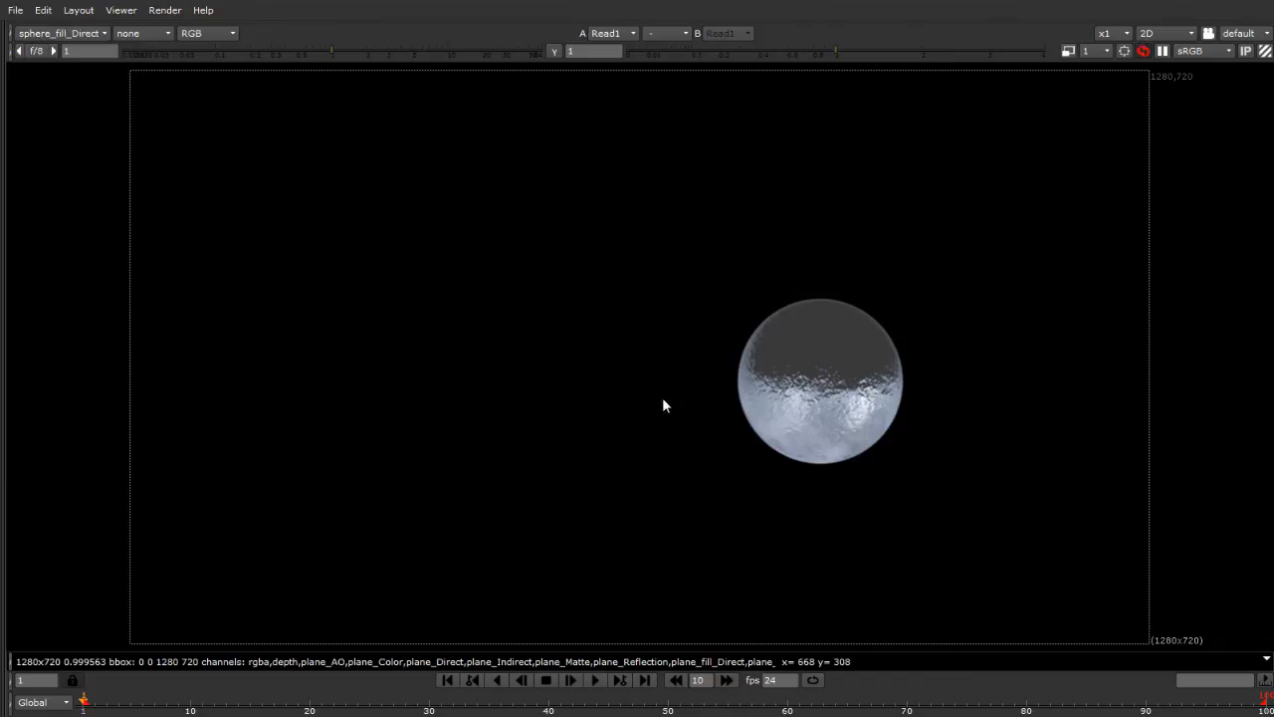
pyautogui.click(45, 34)
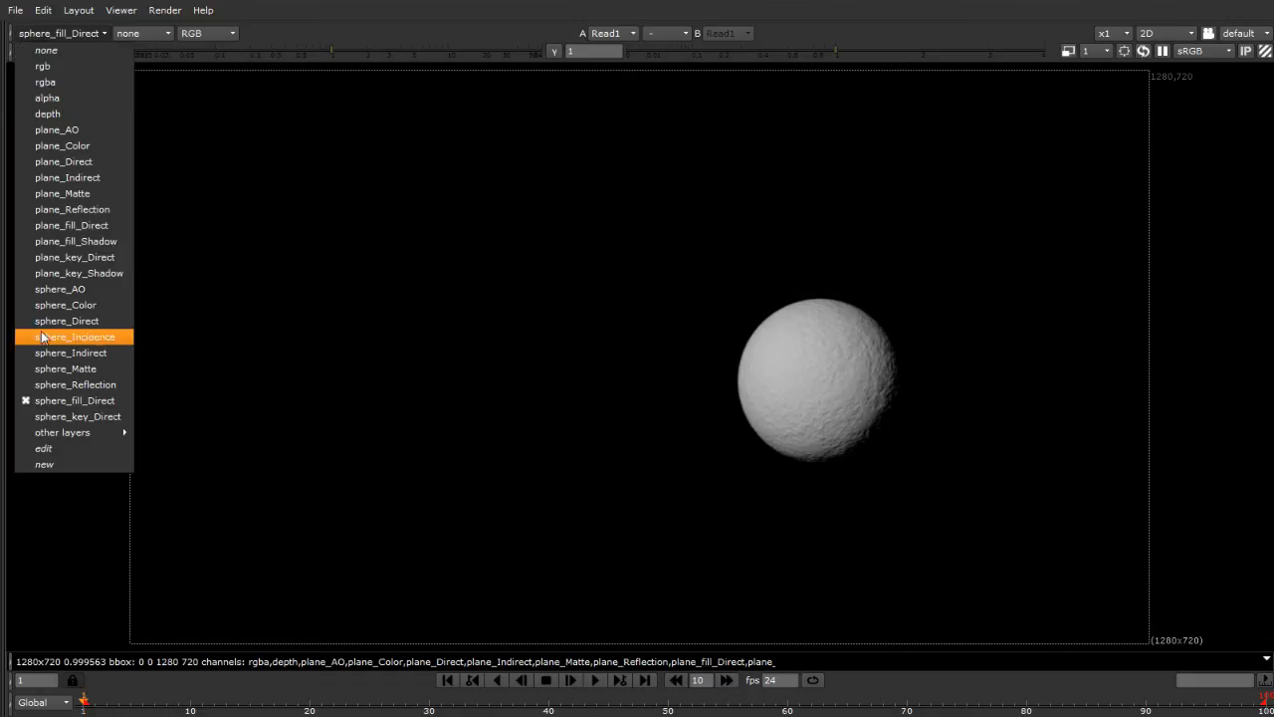
pyautogui.click(40, 420)
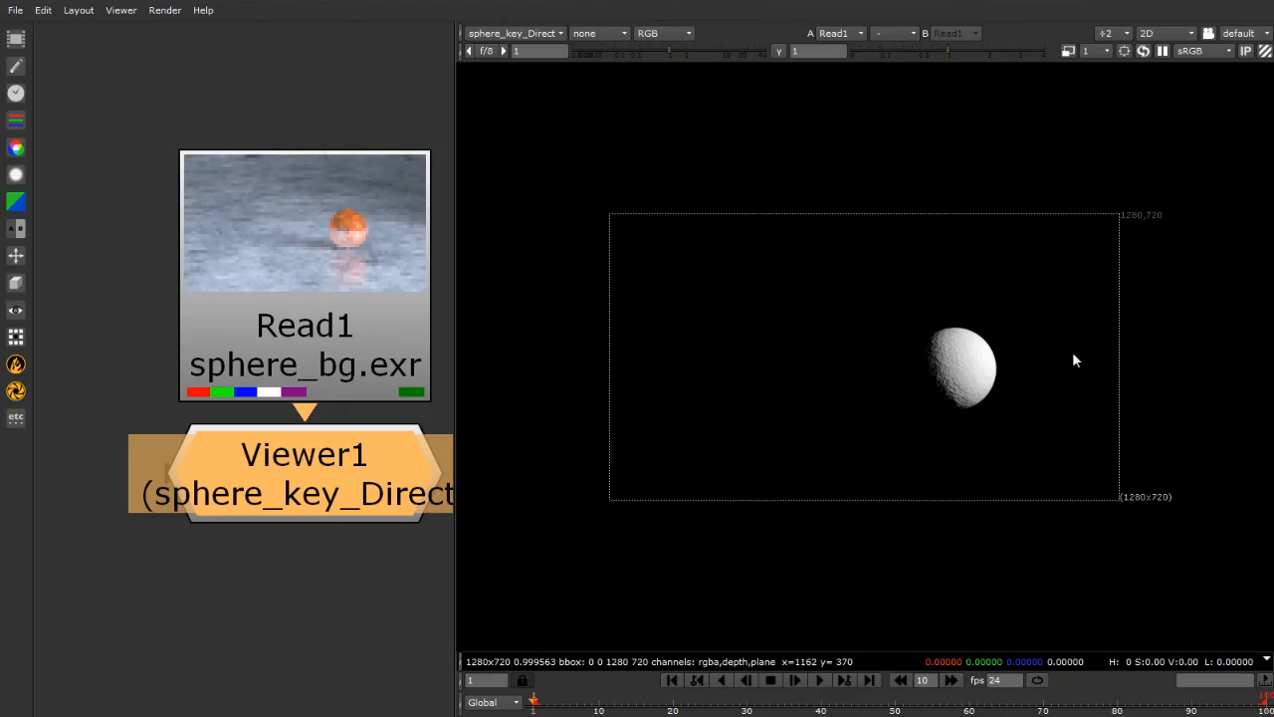
# Move the Viewer1 node far below Read1 and widen the node graph area
pyautogui.click(184, 132)
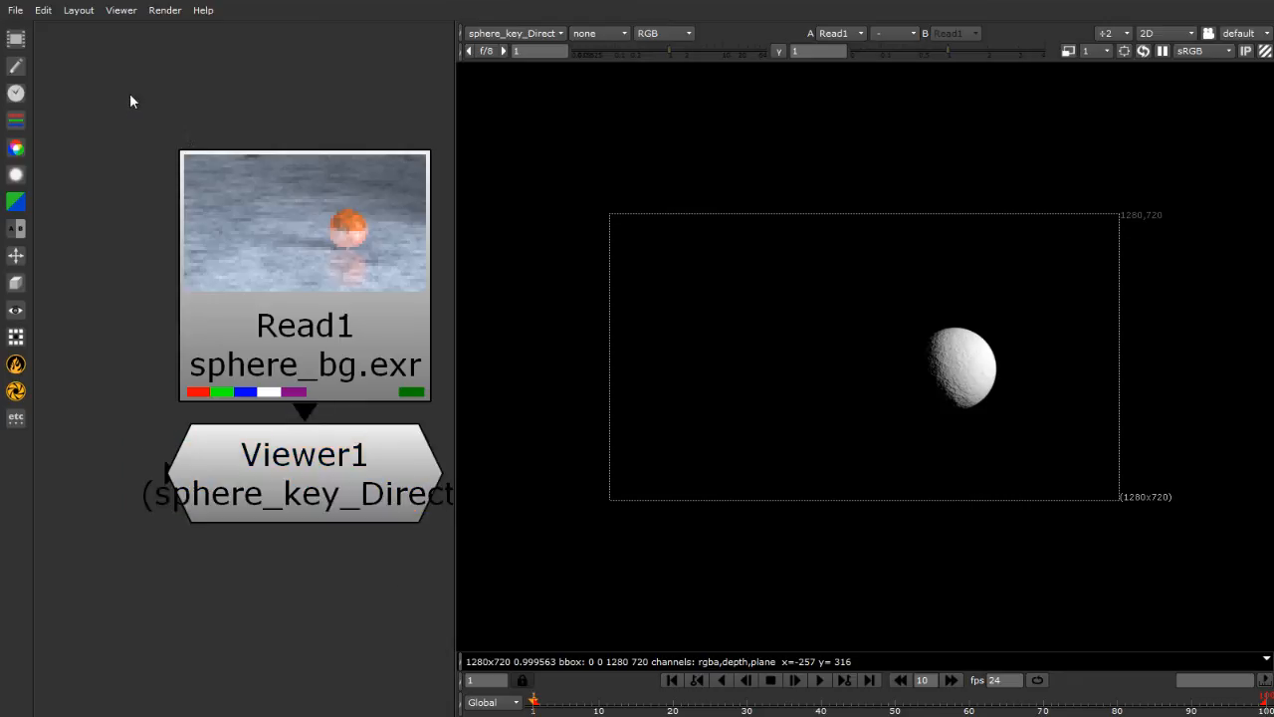
pyautogui.scroll(-5, 135, 97)
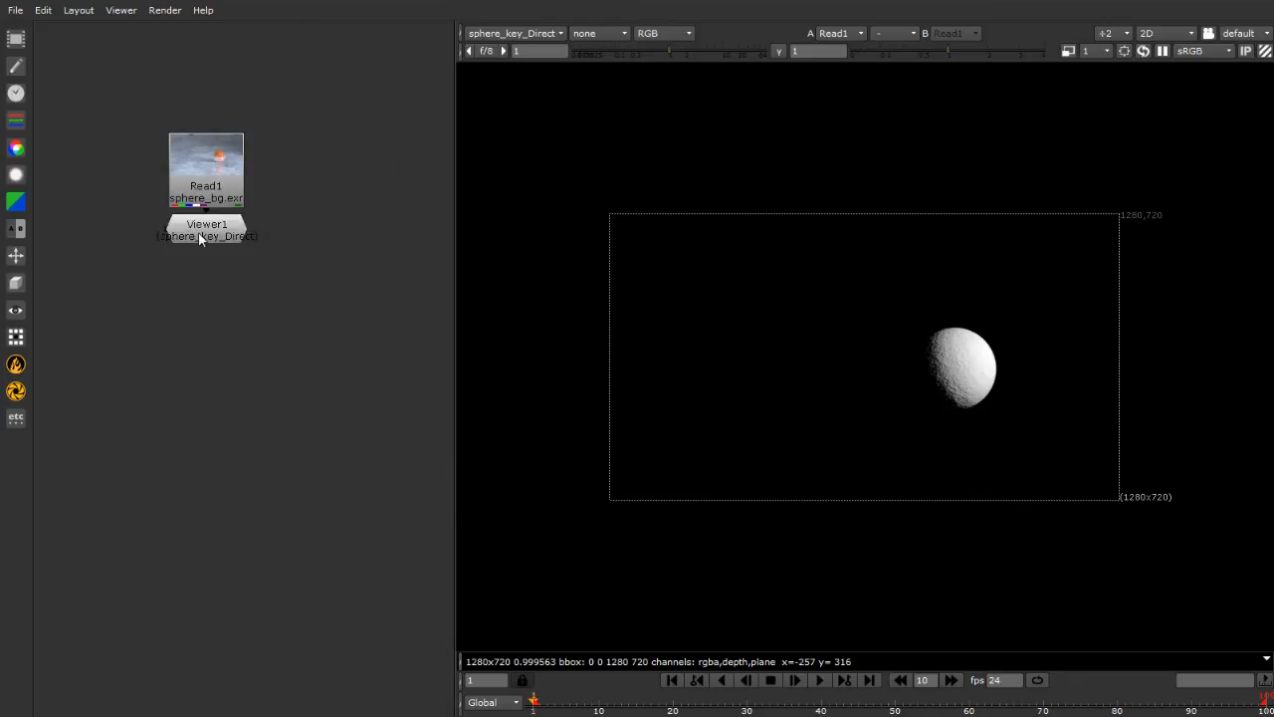
pyautogui.moveTo(198, 239); pyautogui.dragTo(199, 685)
pyautogui.click(337, 411)
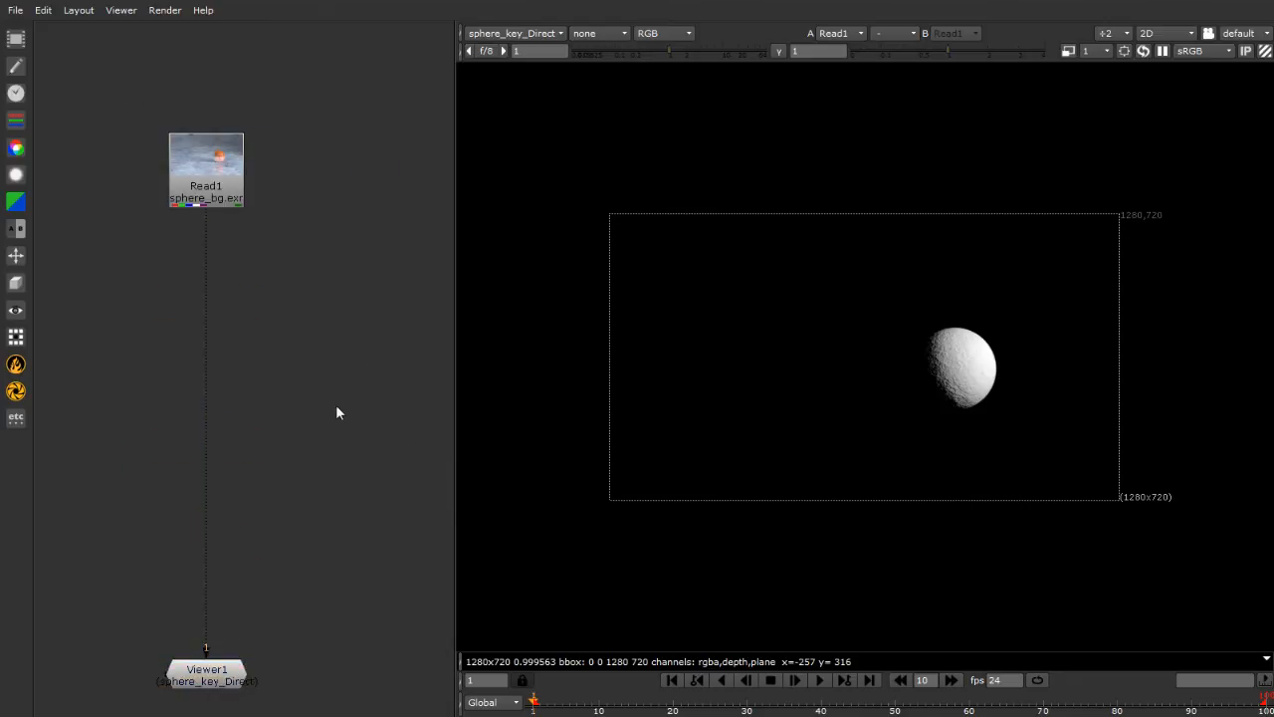
pyautogui.moveTo(456, 460); pyautogui.dragTo(742, 444)
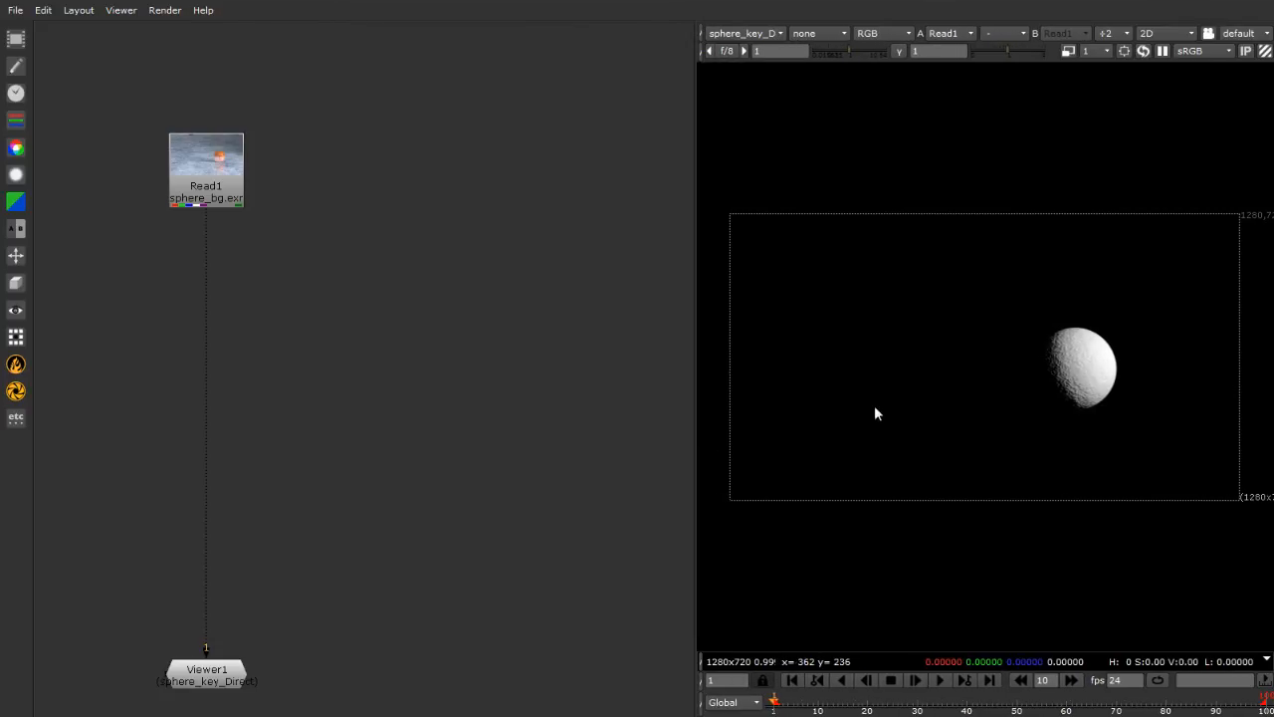
# Return the viewer to the rgb layer and move the Read1 node slightly higher in the node graph
pyautogui.click(740, 34)
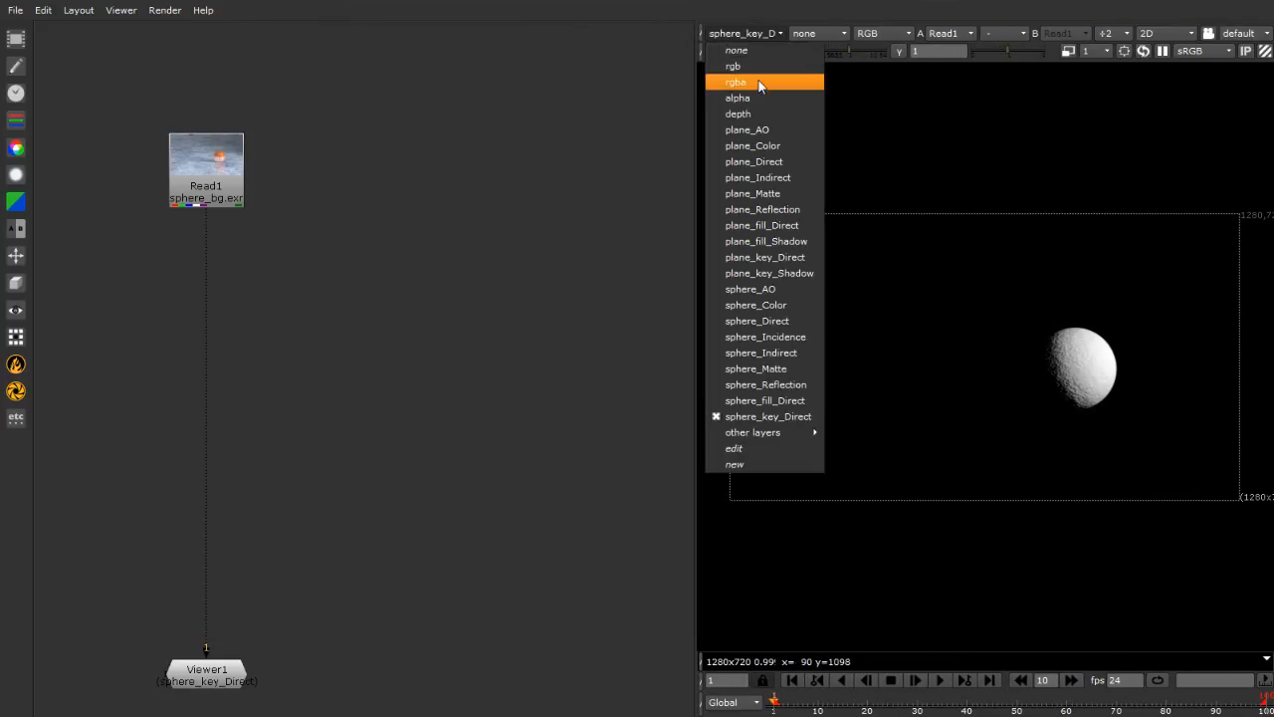
pyautogui.click(759, 67)
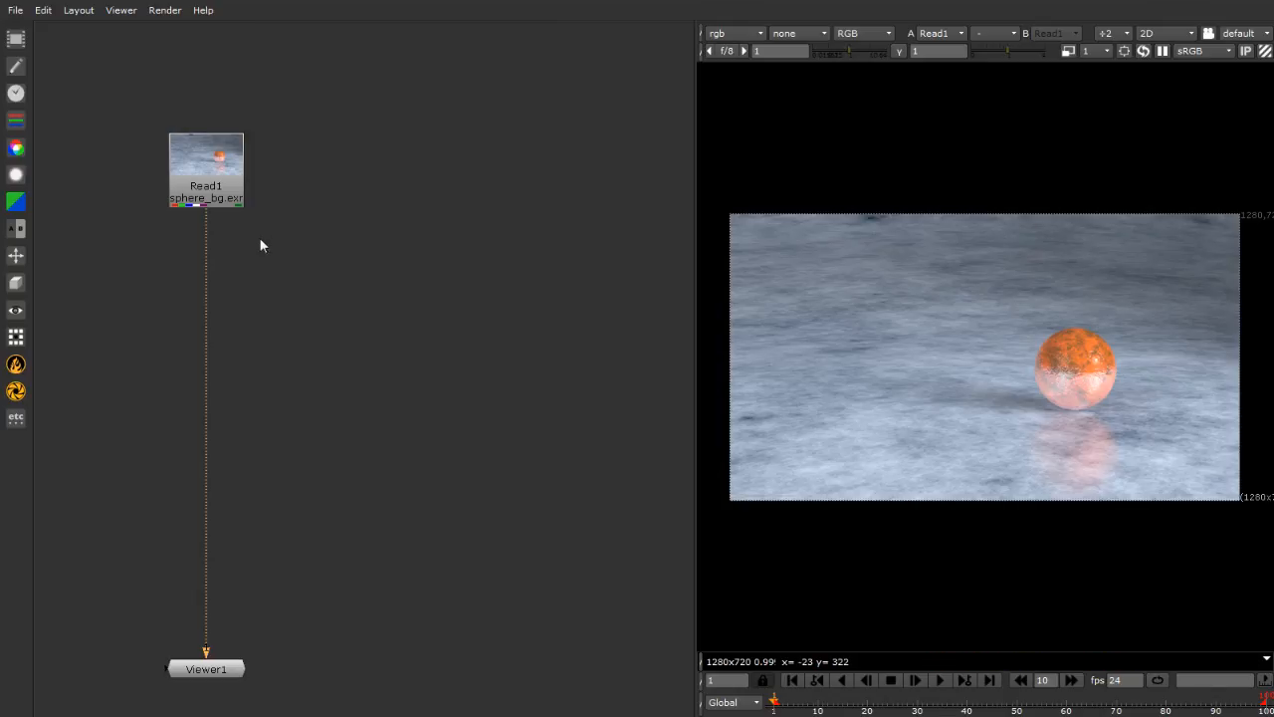
pyautogui.moveTo(218, 200); pyautogui.dragTo(219, 142)
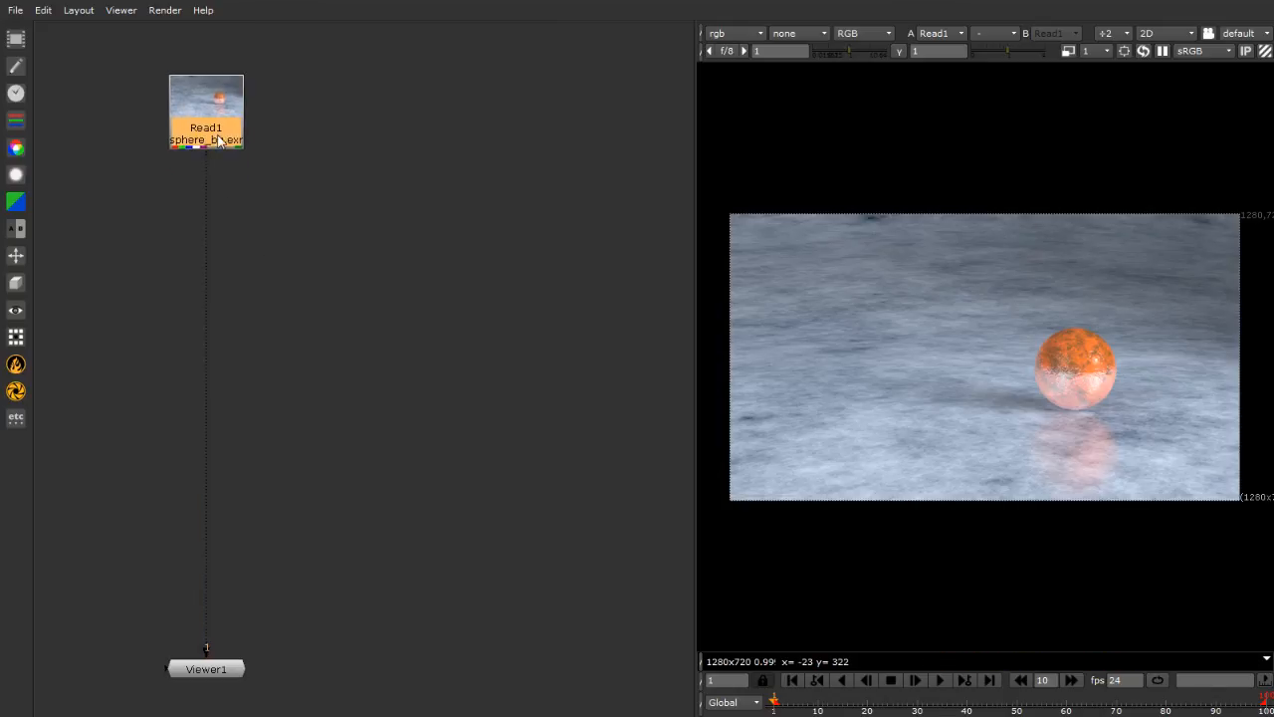
# Add an unconnected Shuffle node beside the Read1 connection line and display the plane_Direct layer in the viewer
pyautogui.click(247, 223)
pyautogui.press('Tab')
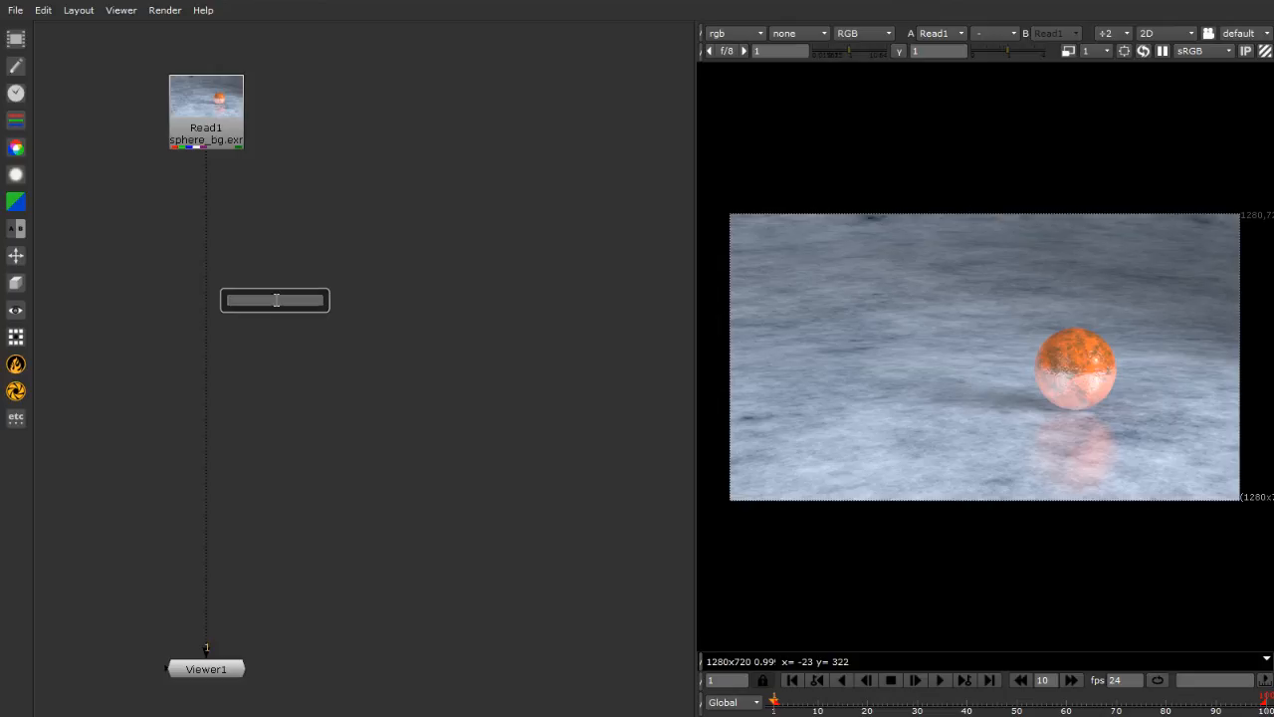
pyautogui.write('shu')
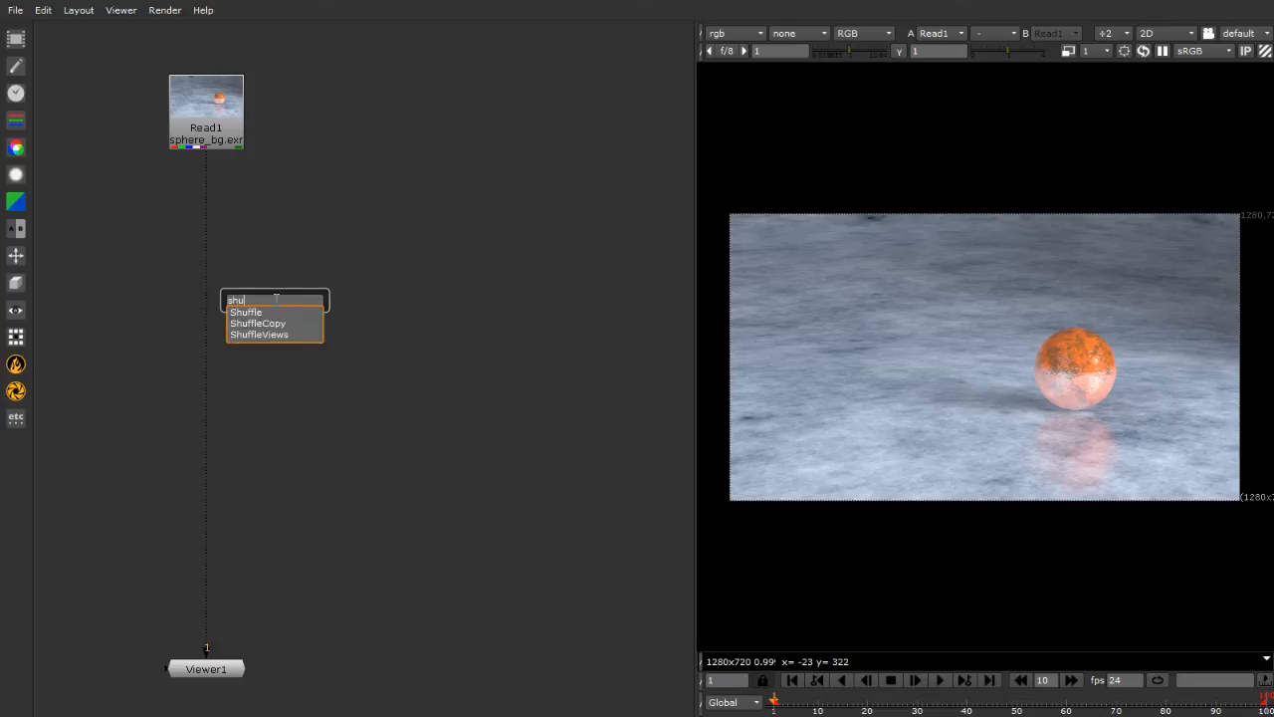
pyautogui.click(265, 312)
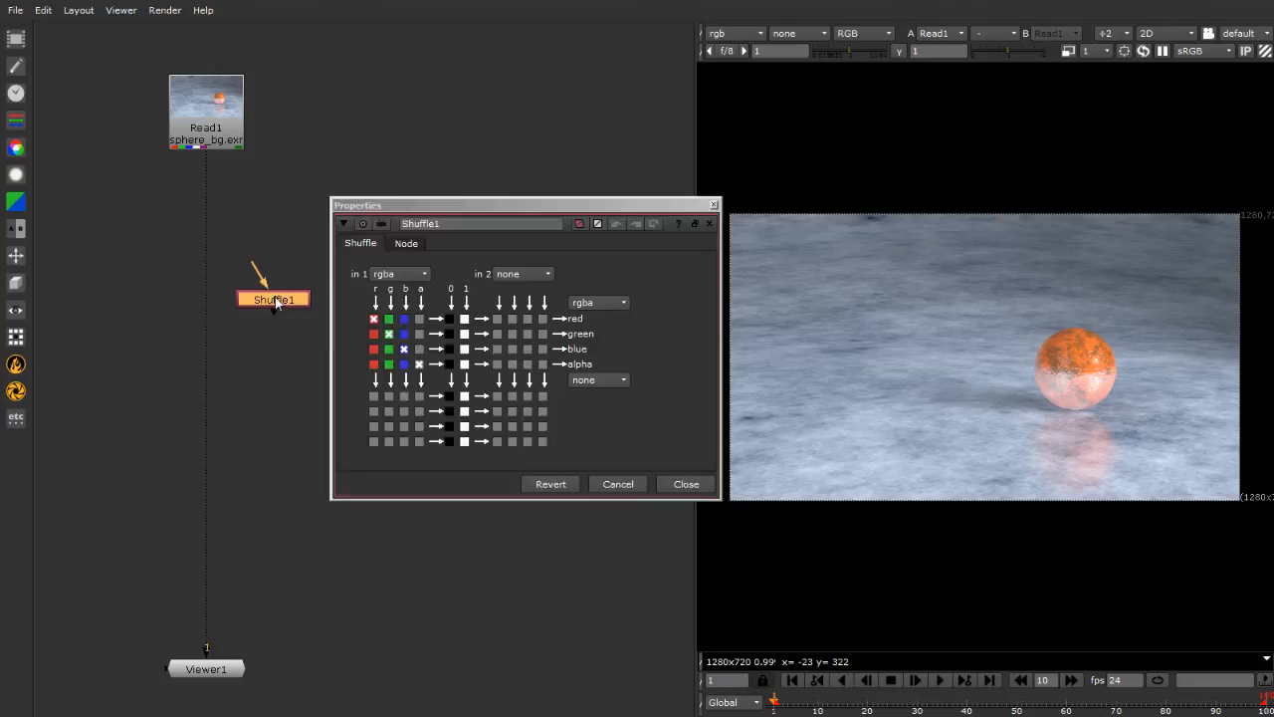
pyautogui.moveTo(276, 303); pyautogui.dragTo(269, 379)
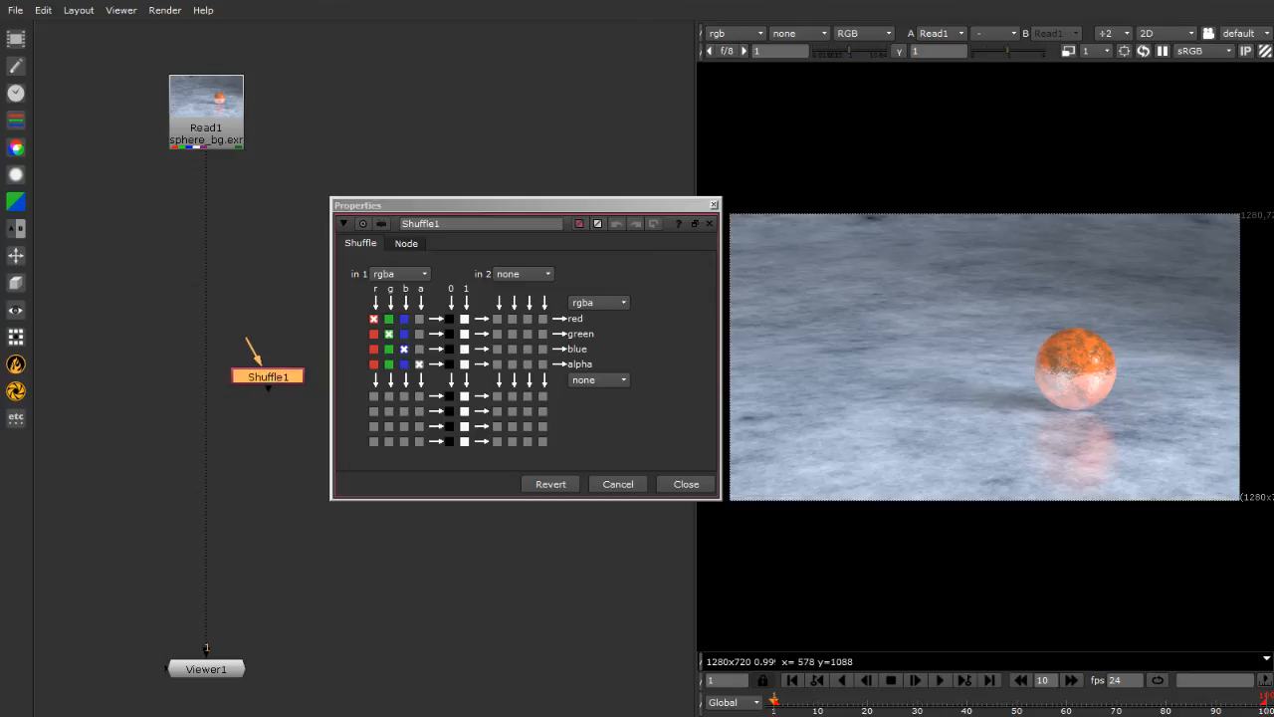
pyautogui.click(721, 37)
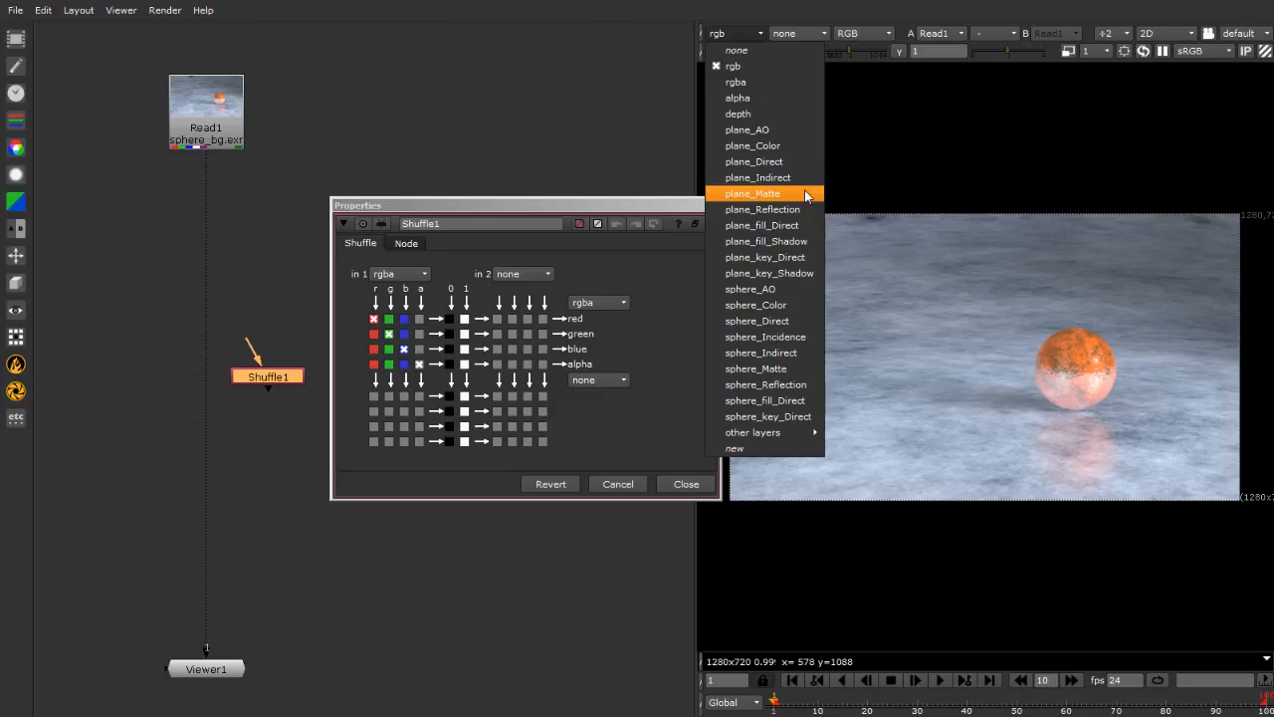
pyautogui.click(750, 164)
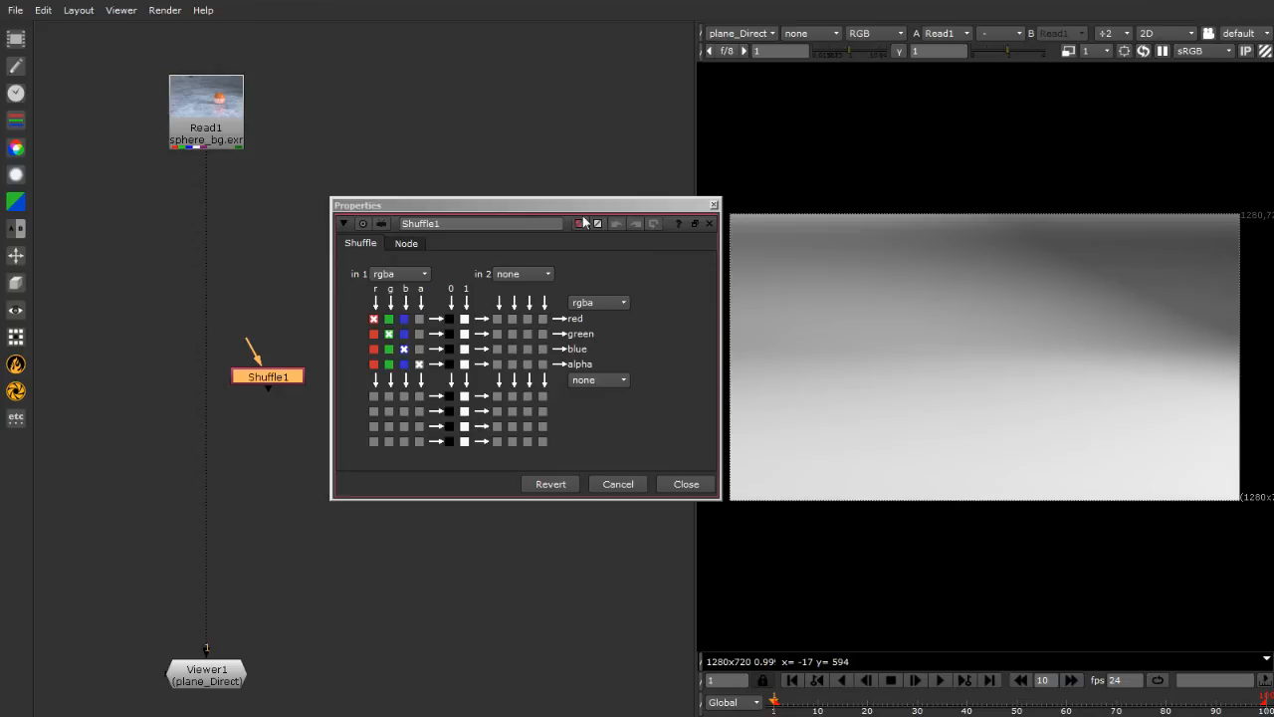
# Connect Shuffle1 to Read1 through a dot with a right-angle connection and view Shuffle1's output
pyautogui.moveTo(587, 204); pyautogui.dragTo(614, 361)
pyautogui.moveTo(269, 374); pyautogui.dragTo(321, 275)
pyautogui.click(248, 267)
pyautogui.press('1')
pyautogui.click(366, 316)
pyautogui.click(333, 277)
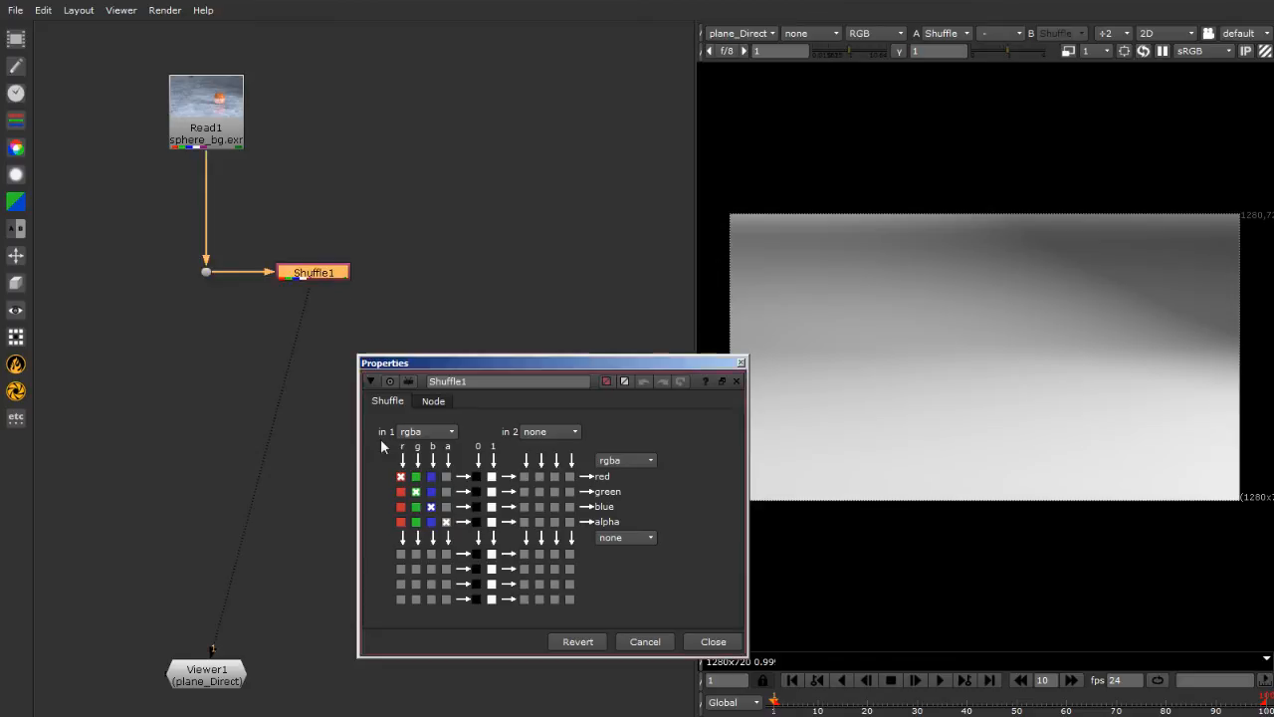
# Set Shuffle1's in 1 layer to plane_Direct and switch the viewer to the rgb layer
pyautogui.click(418, 433)
pyautogui.click(477, 489)
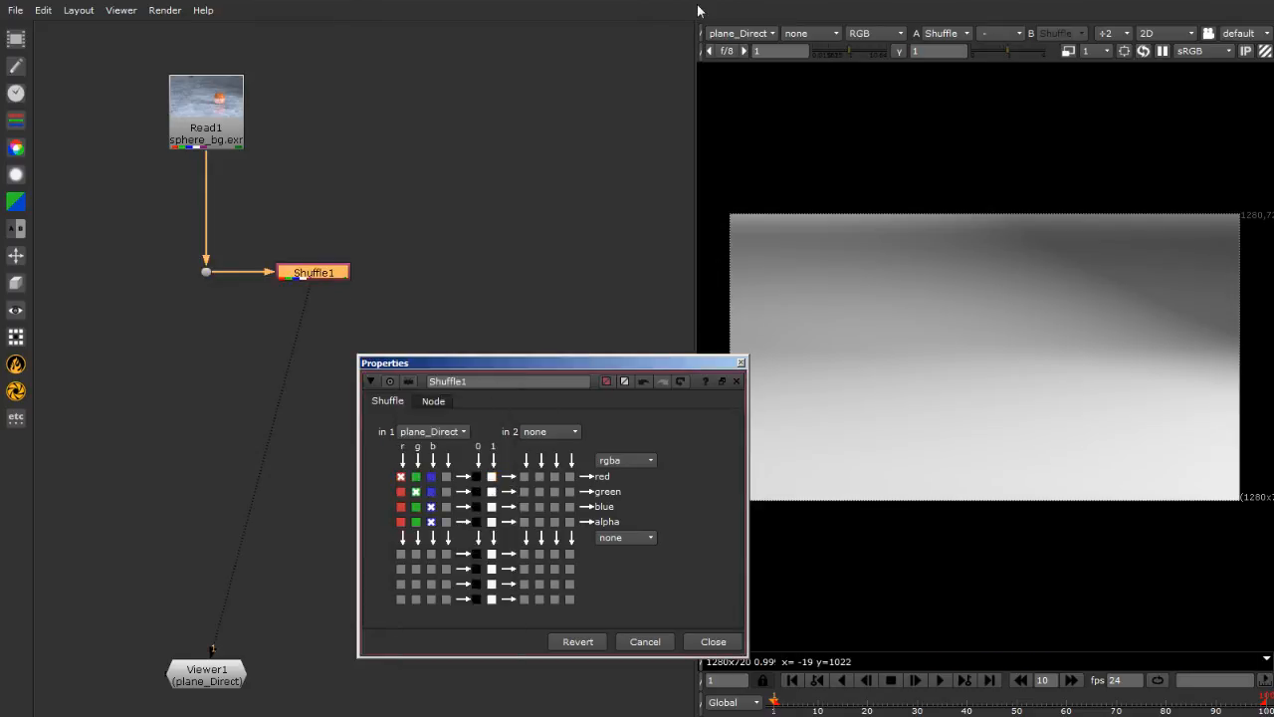
pyautogui.click(726, 33)
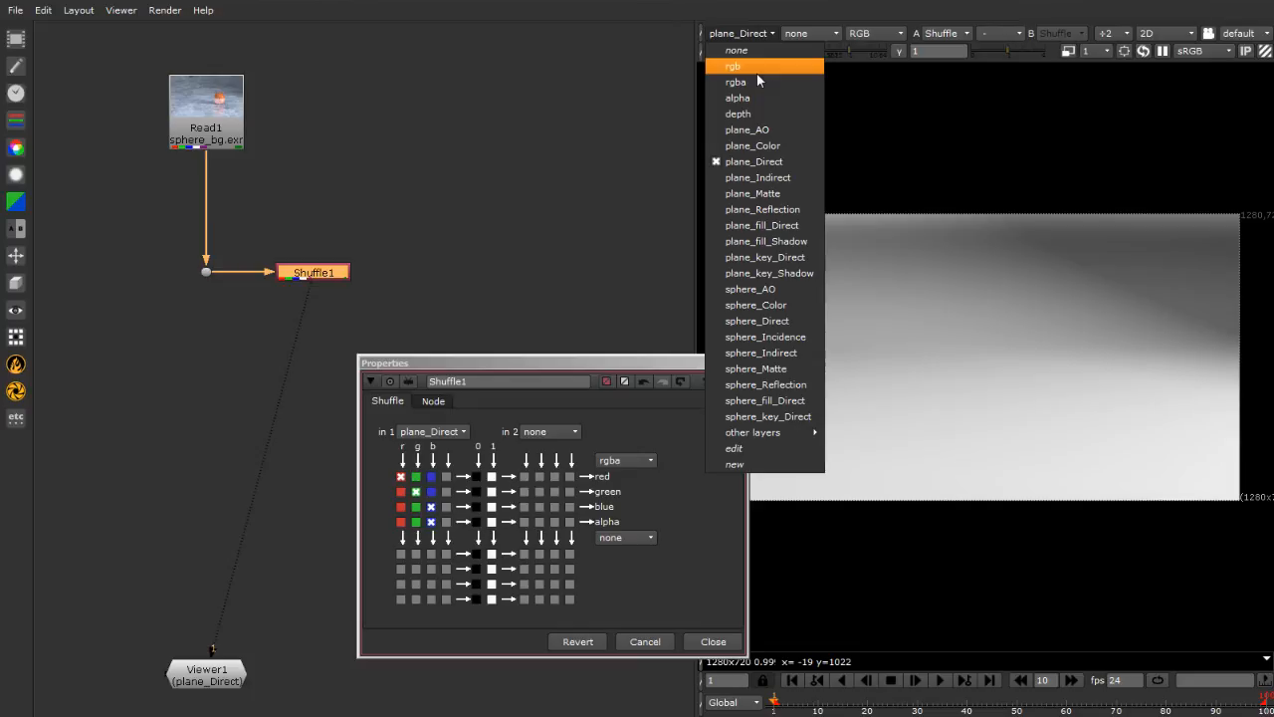
pyautogui.click(755, 68)
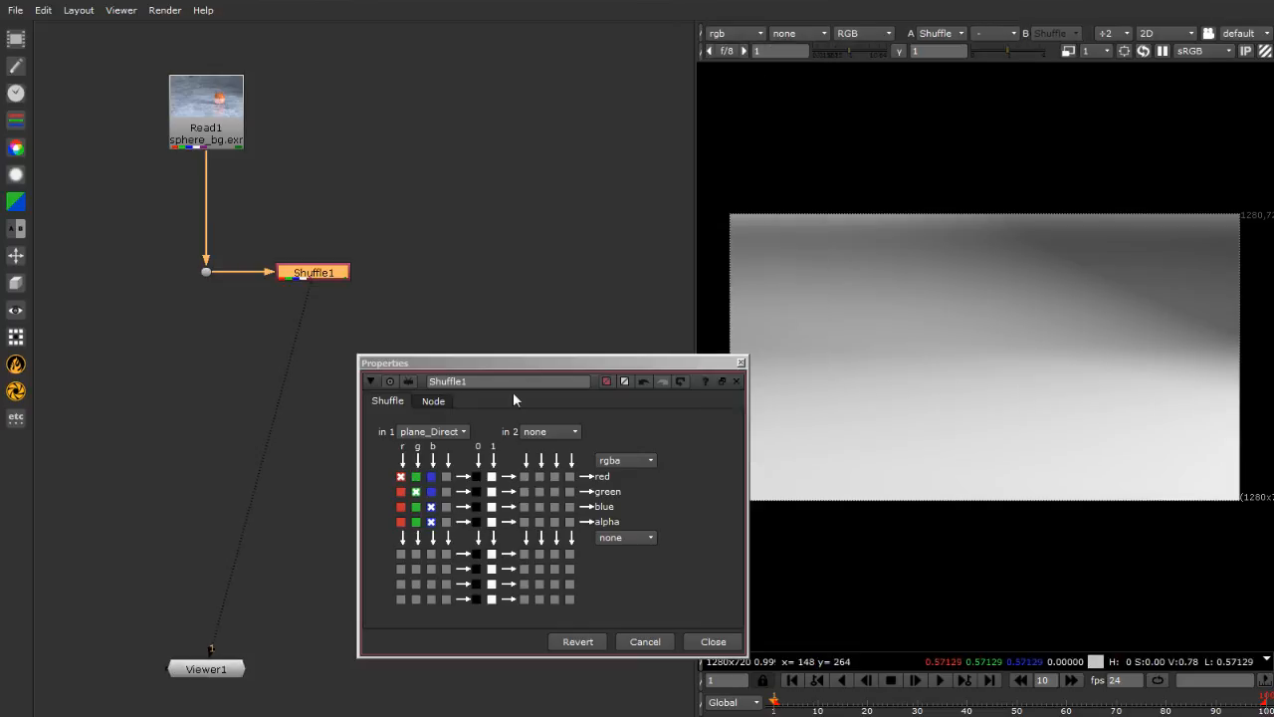
# Rename the Shuffle1 node to p_Dir and close its properties
pyautogui.moveTo(525, 365); pyautogui.dragTo(72, 319)
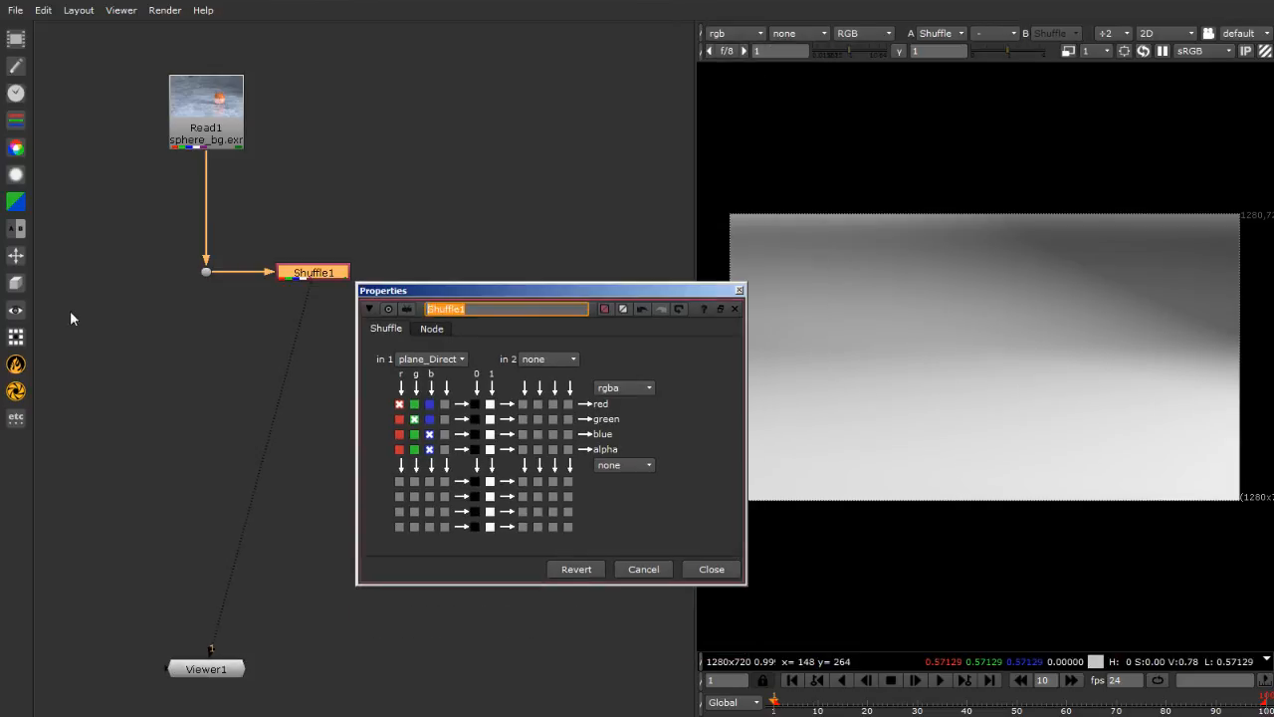
pyautogui.write('p_Dir')
pyautogui.press('Return')
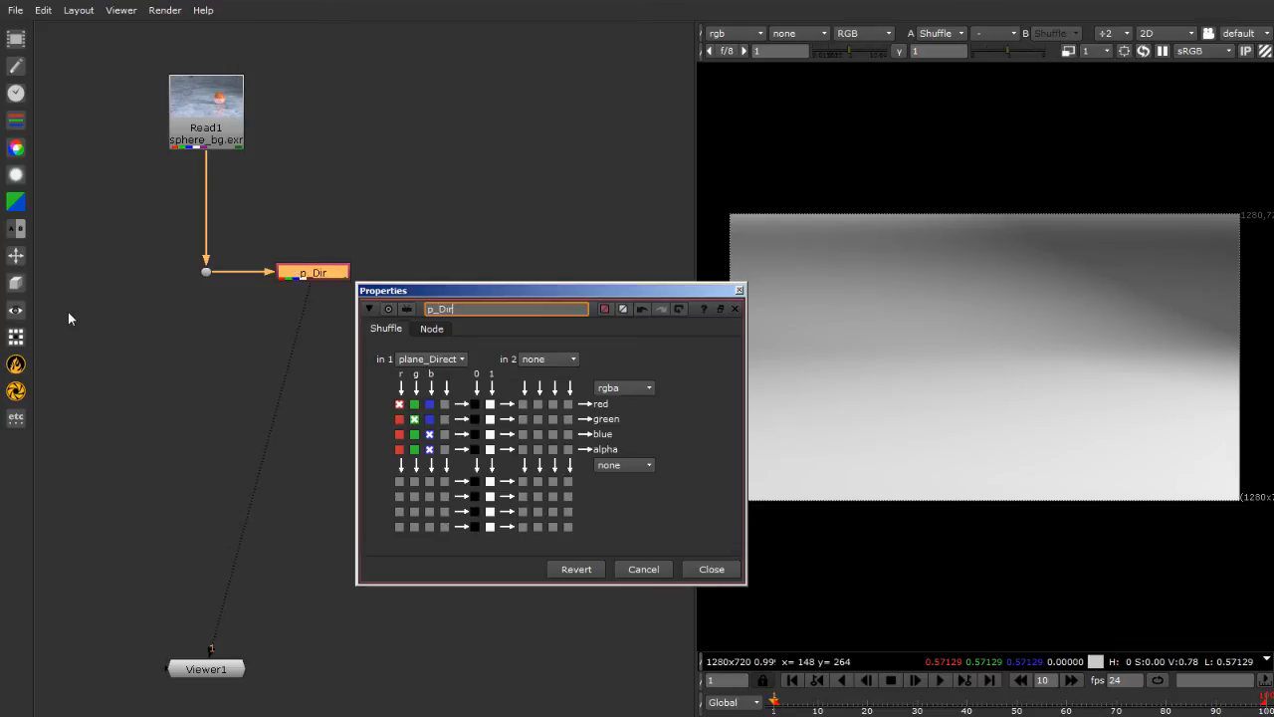
pyautogui.click(739, 290)
pyautogui.click(679, 292)
# Add a Backdrop node behind p_Dir and its dot, and enlarge it down to just above Viewer1
pyautogui.scroll(3, 298, 299)
pyautogui.scroll(-5, 393, 329)
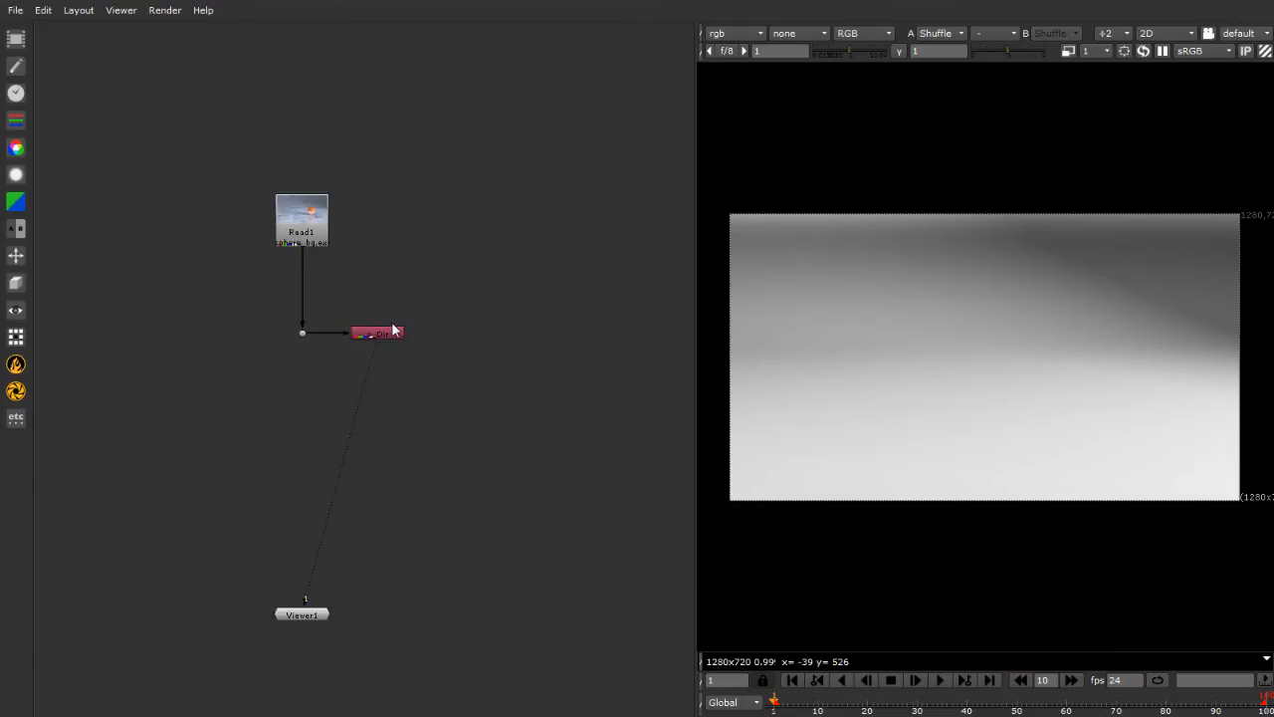
pyautogui.scroll(2, 434, 456)
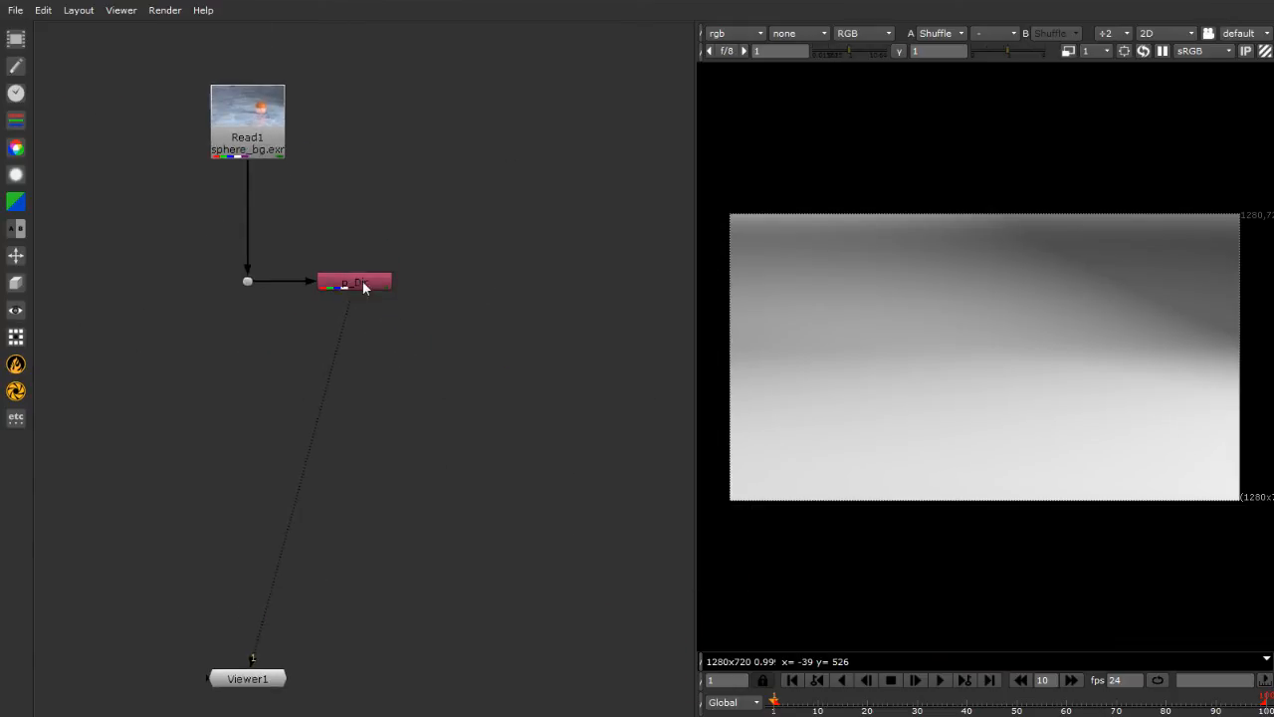
pyautogui.moveTo(146, 225); pyautogui.dragTo(570, 578)
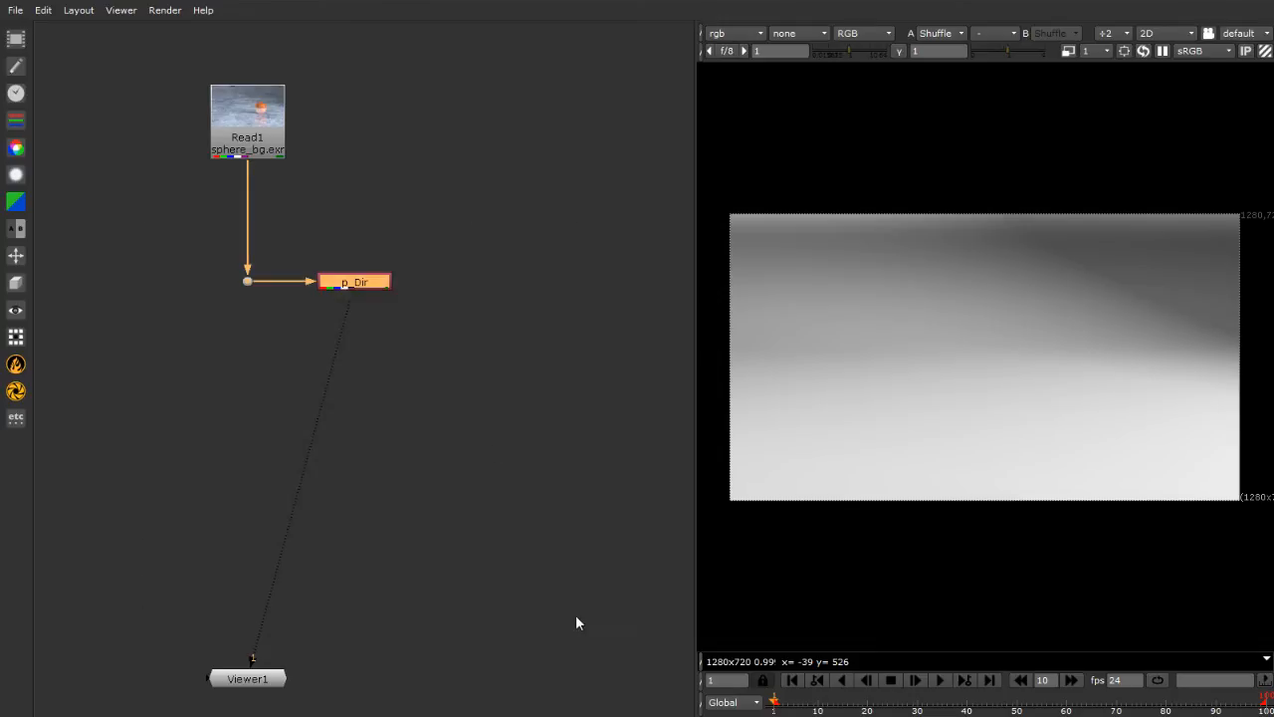
pyautogui.click(391, 489)
pyautogui.click(20, 176)
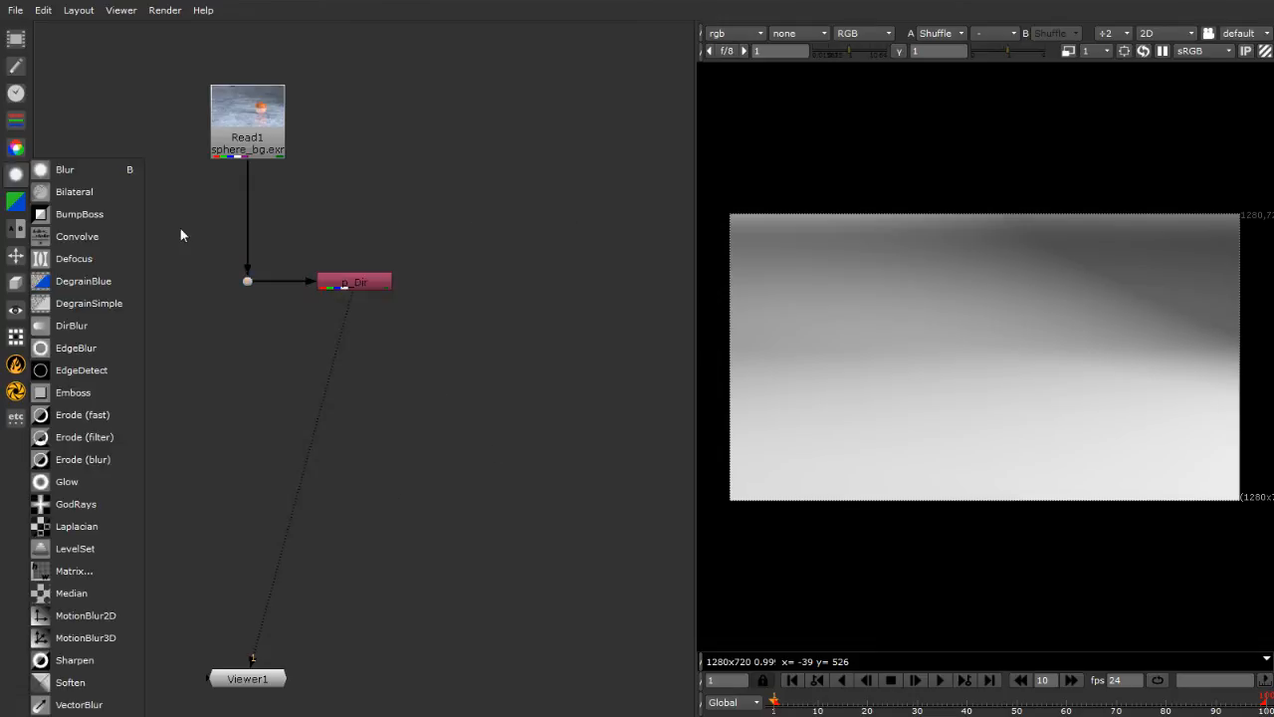
pyautogui.click(182, 227)
pyautogui.moveTo(183, 228); pyautogui.dragTo(719, 446)
pyautogui.click(14, 395)
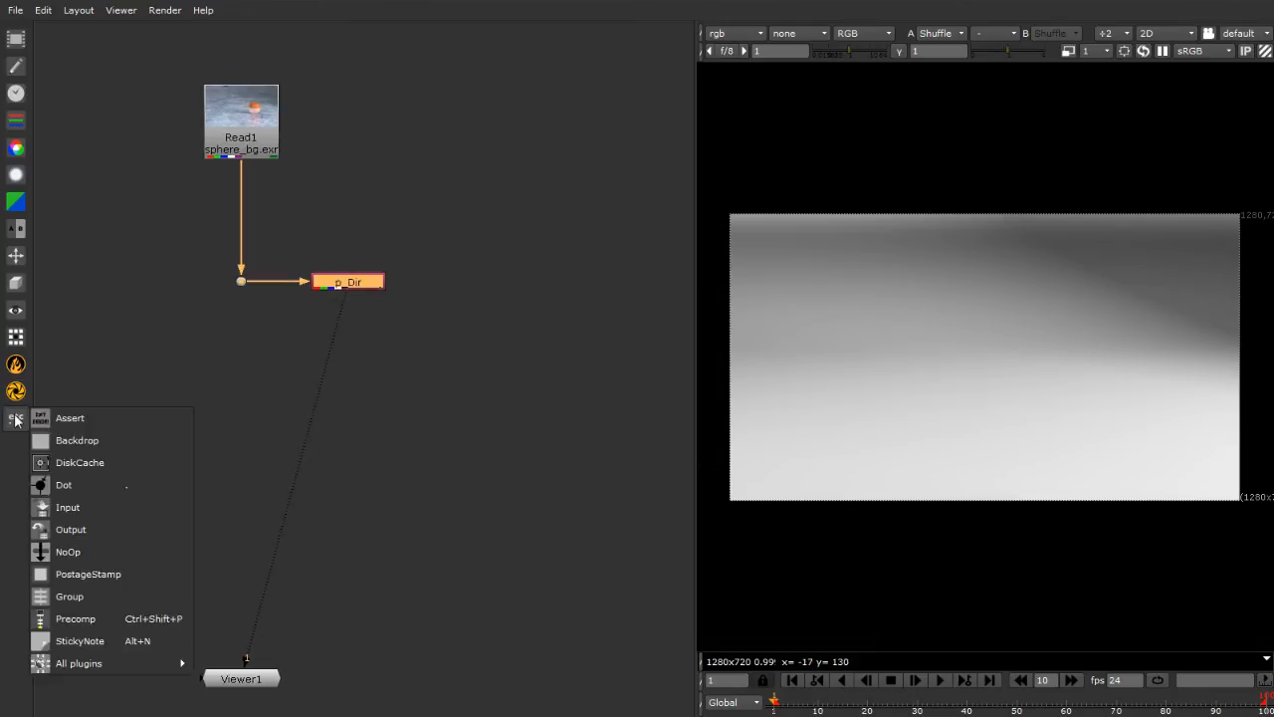
pyautogui.click(94, 435)
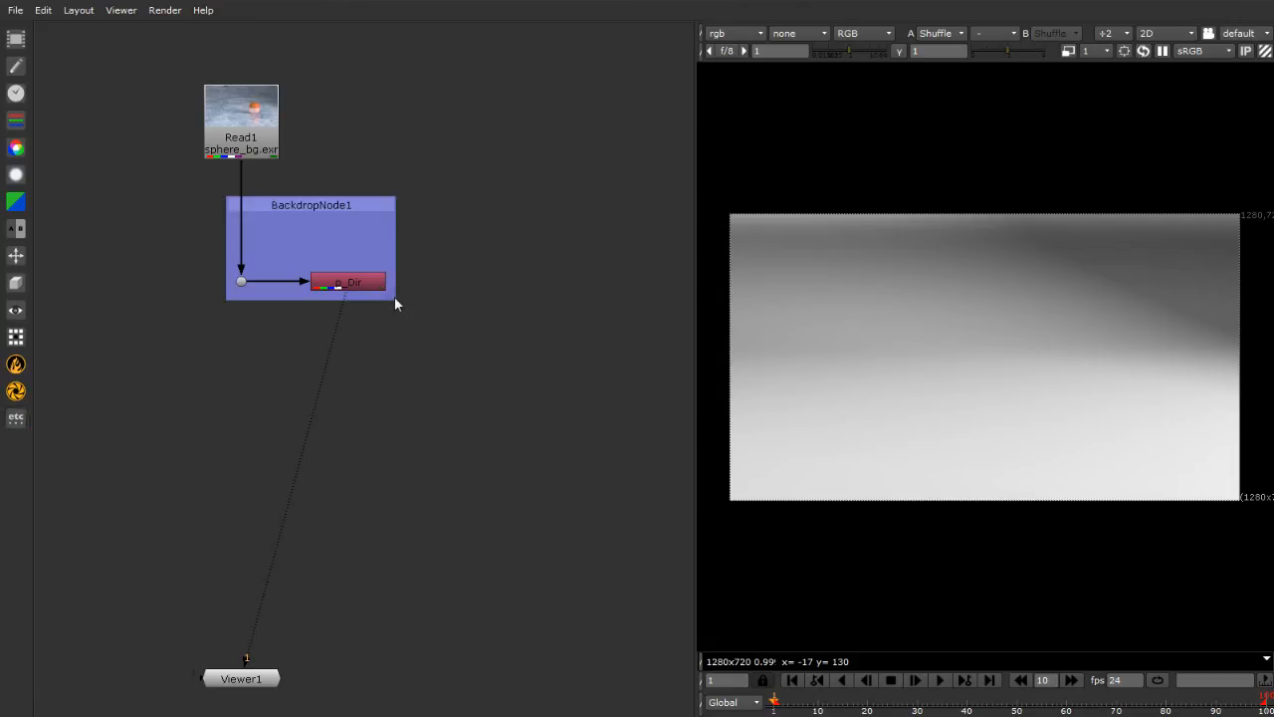
pyautogui.moveTo(395, 299); pyautogui.dragTo(516, 632)
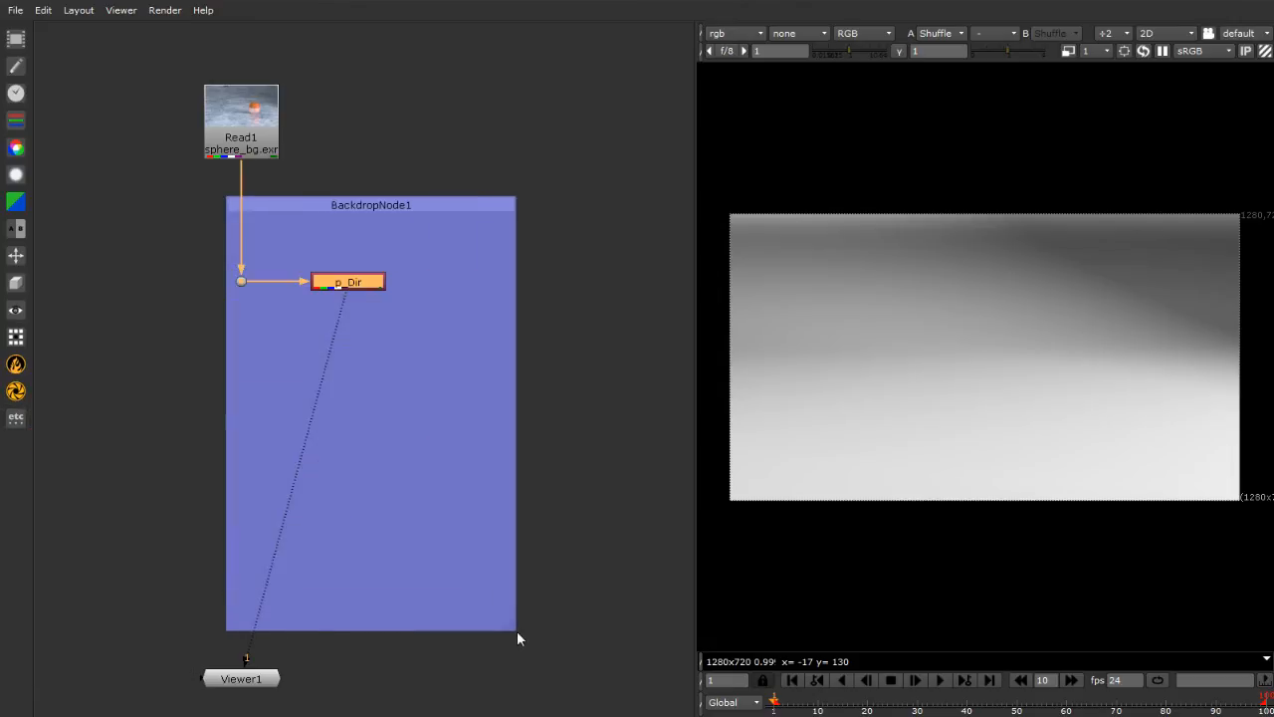
# Shift Read1, the dot and p_Dir sideways so the dot and p_Dir sit inside the backdrop just below its title
pyautogui.click(596, 591)
pyautogui.moveTo(100, 52); pyautogui.dragTo(453, 343)
pyautogui.moveTo(238, 115); pyautogui.dragTo(300, 116)
pyautogui.click(157, 161)
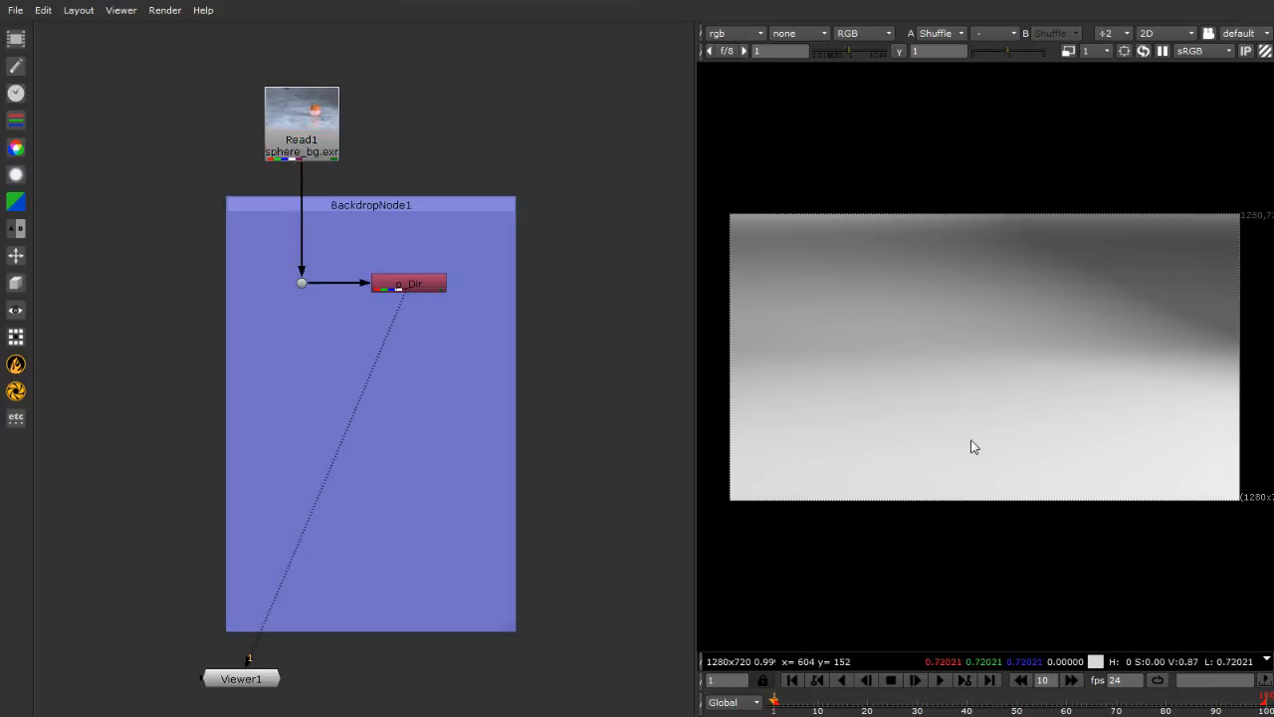
pyautogui.moveTo(621, 252); pyautogui.dragTo(156, 366)
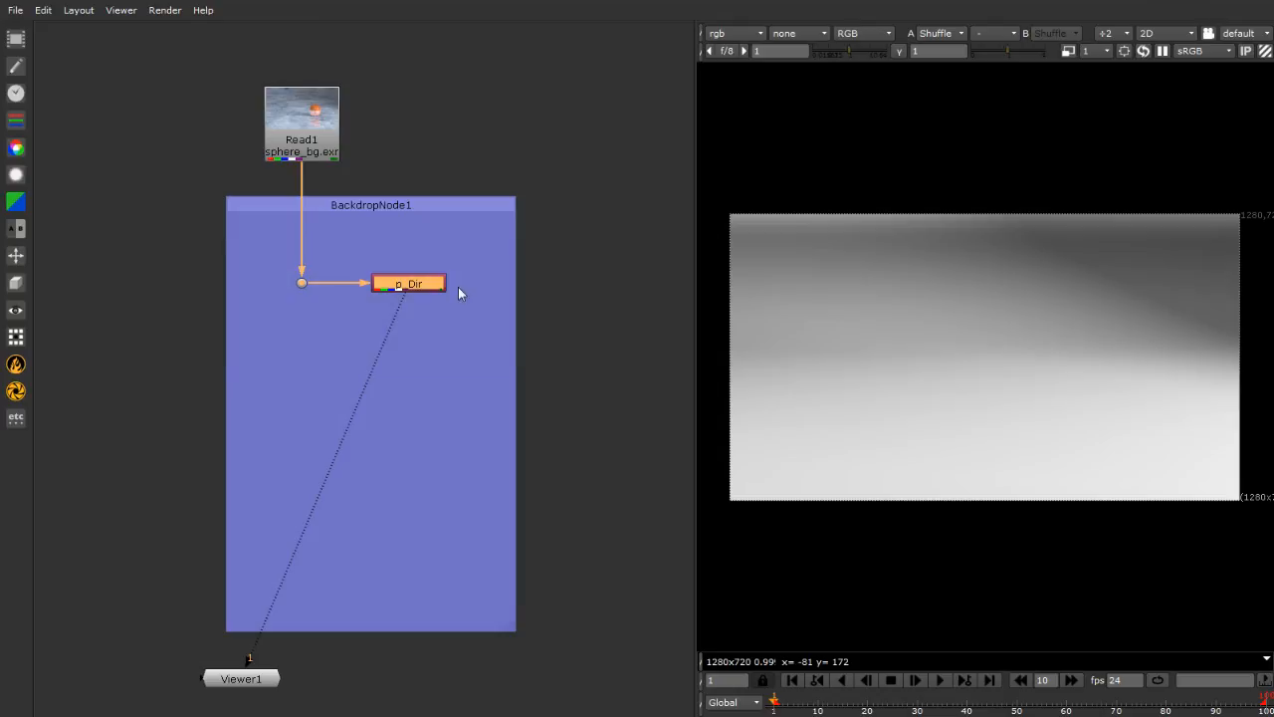
pyautogui.moveTo(428, 284); pyautogui.dragTo(428, 251)
pyautogui.click(530, 265)
# Rename the backdrop node to BG_Comp and close its properties
pyautogui.doubleClick(395, 204)
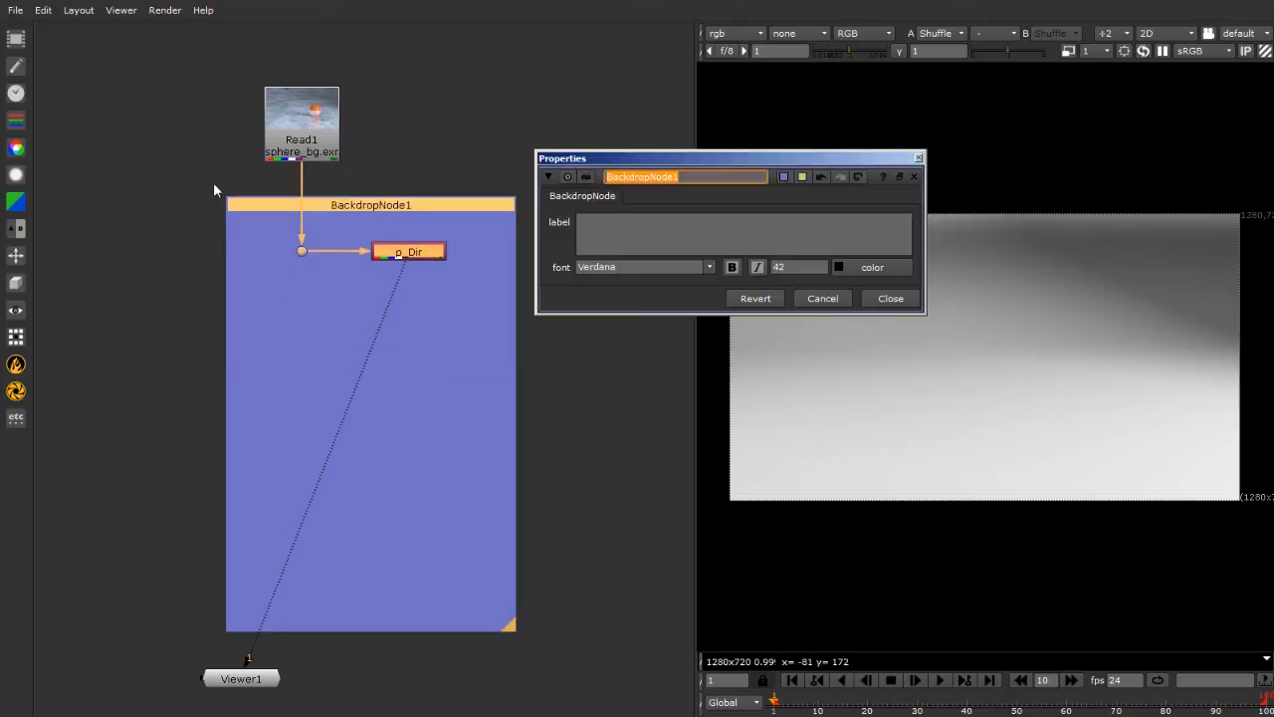
pyautogui.write('BG_Comp')
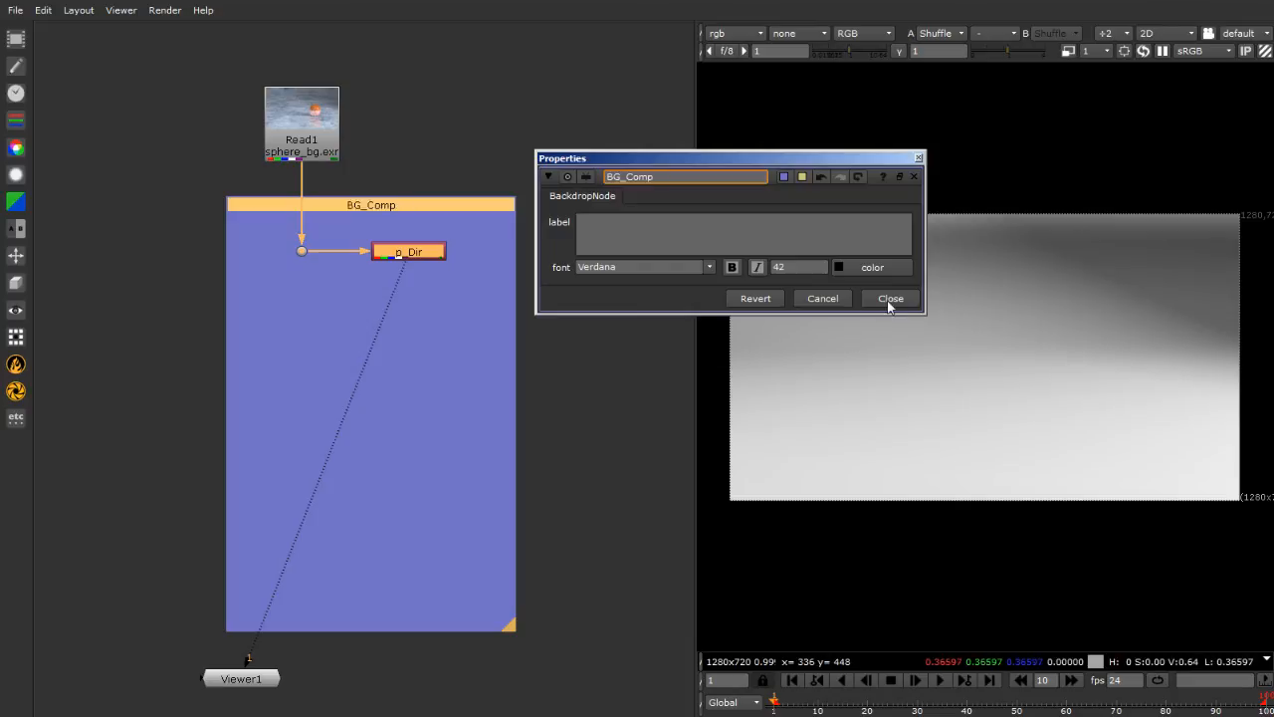
pyautogui.click(919, 159)
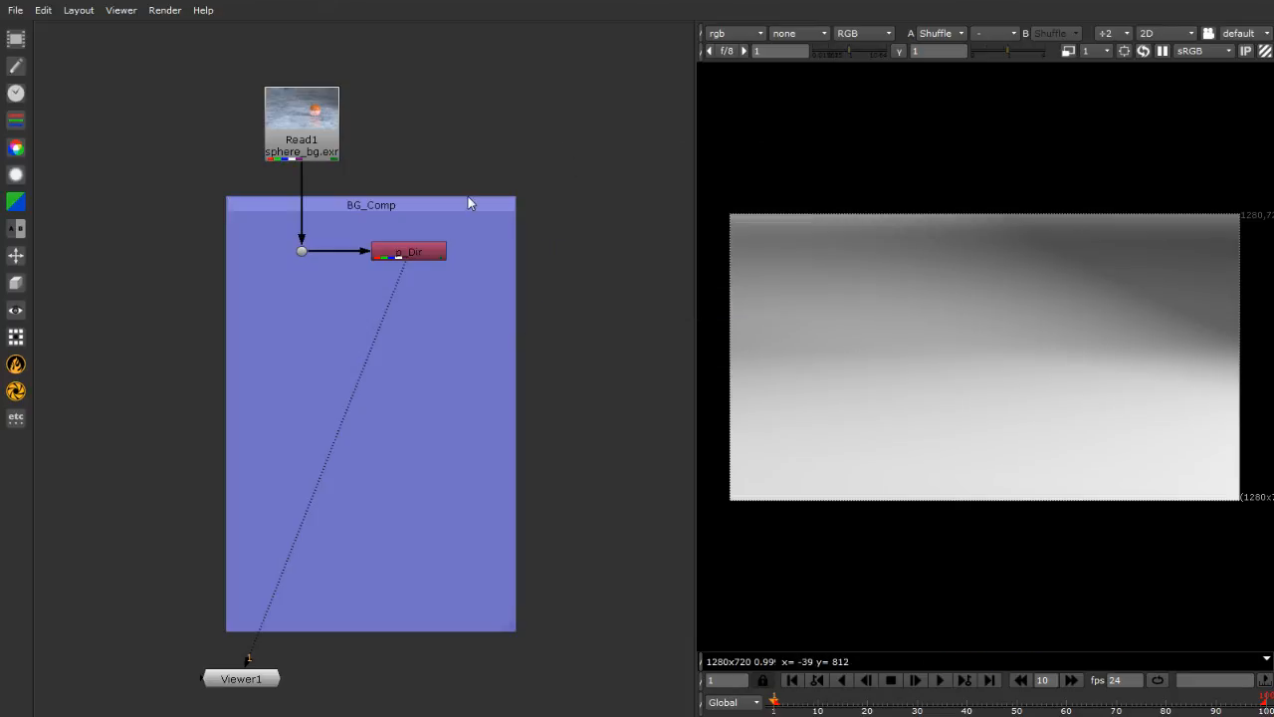
# Set the Read1 node's tile color to green and close its properties
pyautogui.doubleClick(310, 152)
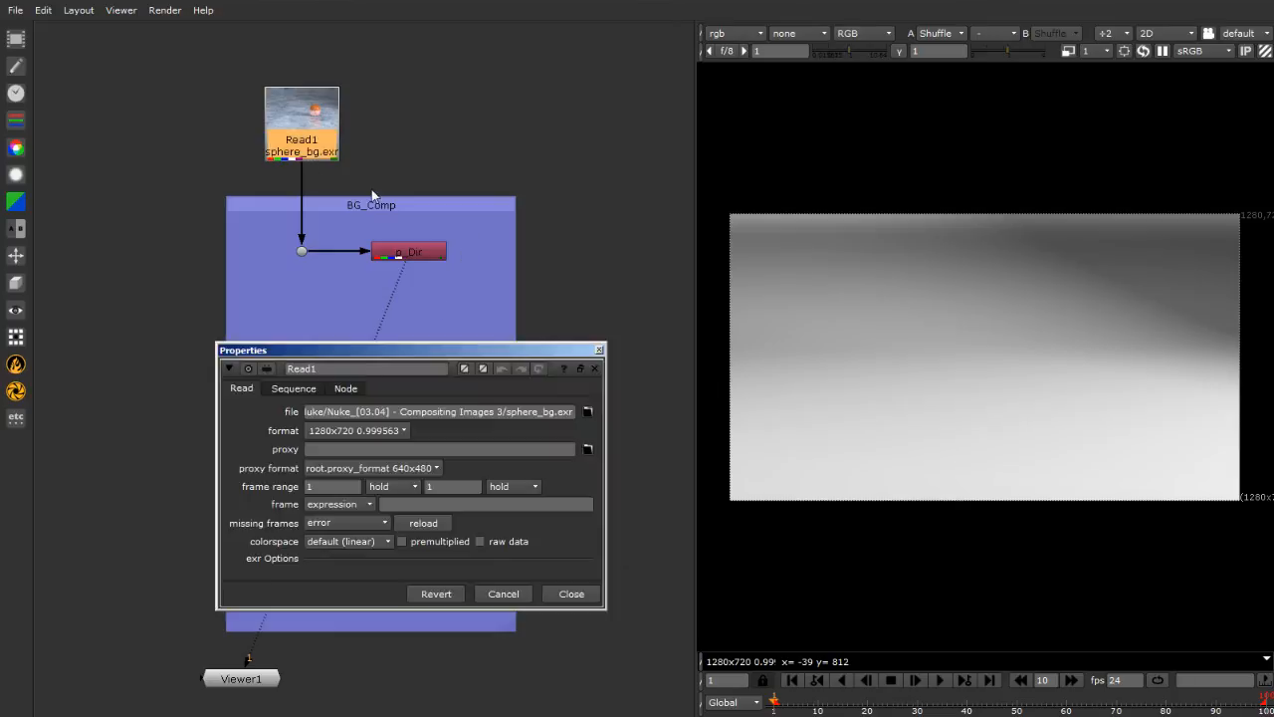
pyautogui.click(464, 370)
pyautogui.click(698, 451)
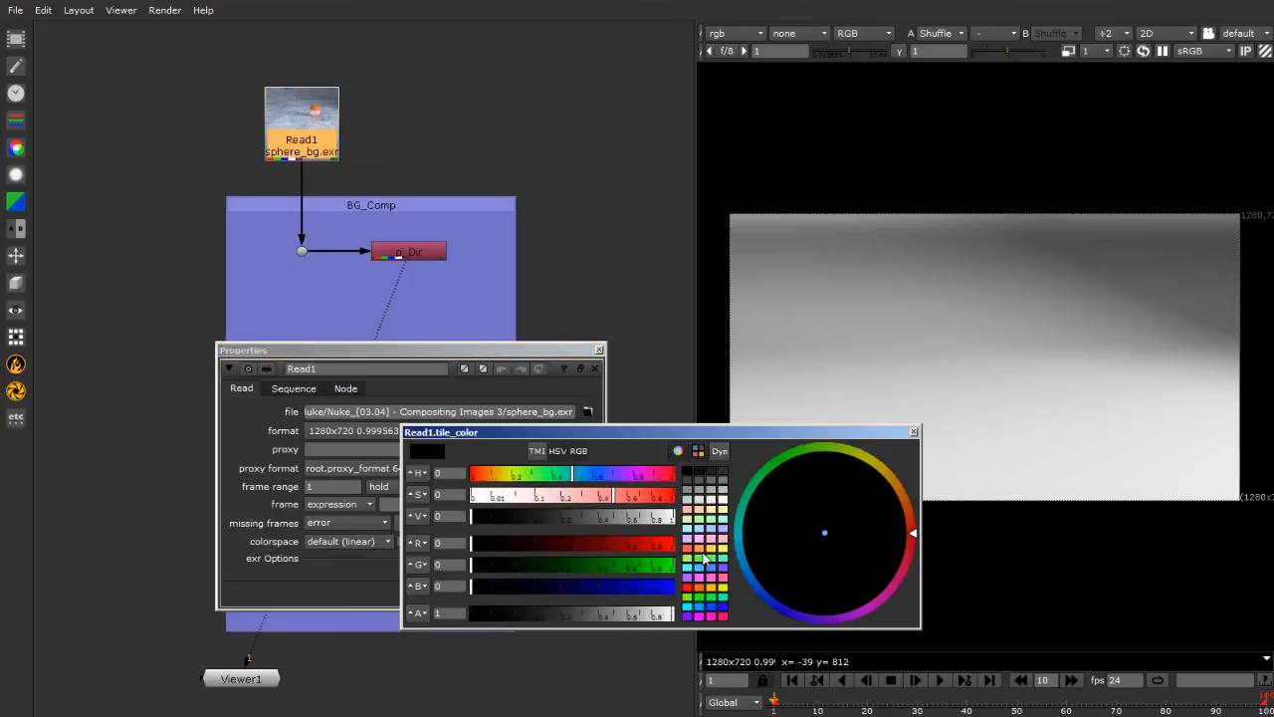
pyautogui.click(702, 560)
pyautogui.click(914, 432)
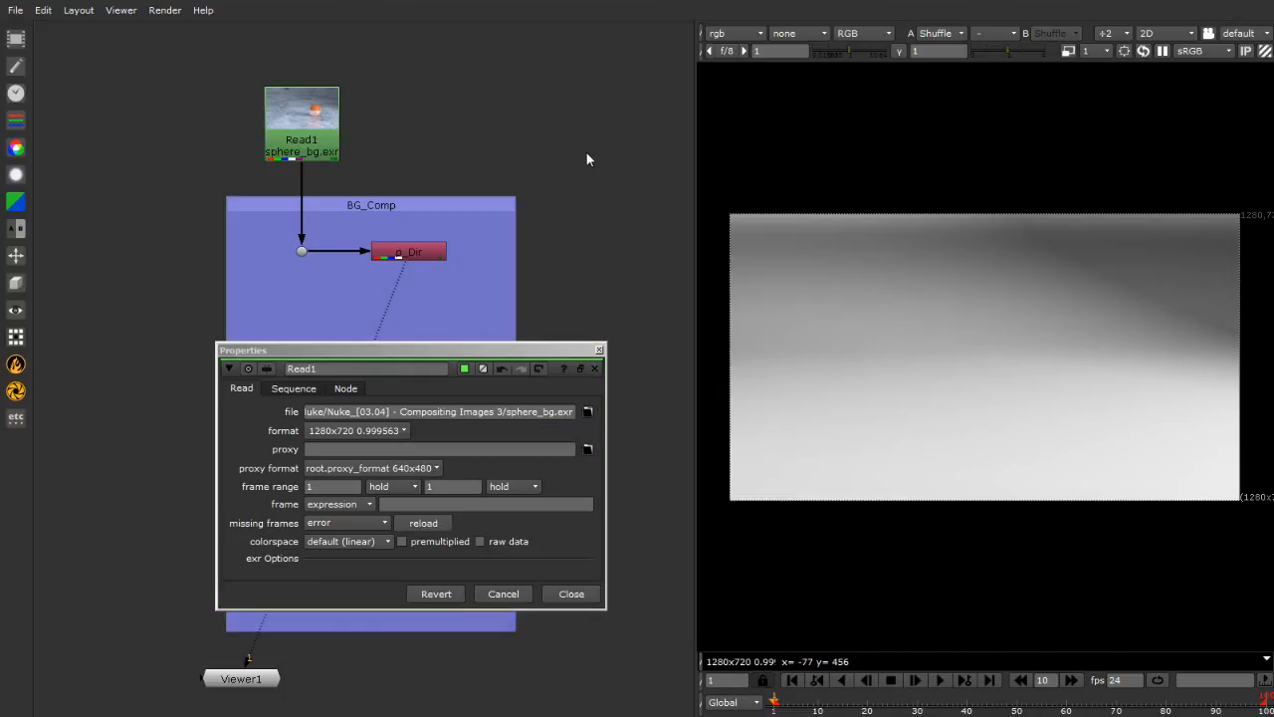
pyautogui.click(600, 349)
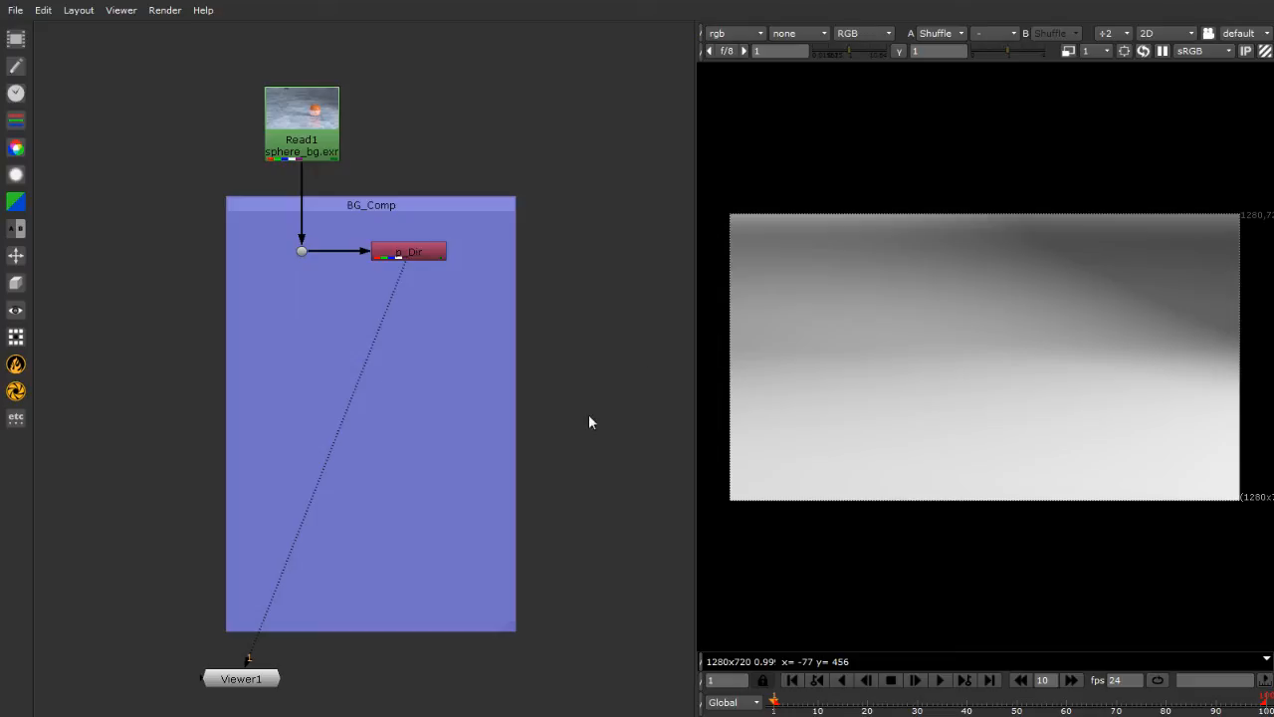
# Add a Merge node to p_Dir's output and place it directly below p_Dir
pyautogui.scroll(5, 510, 286)
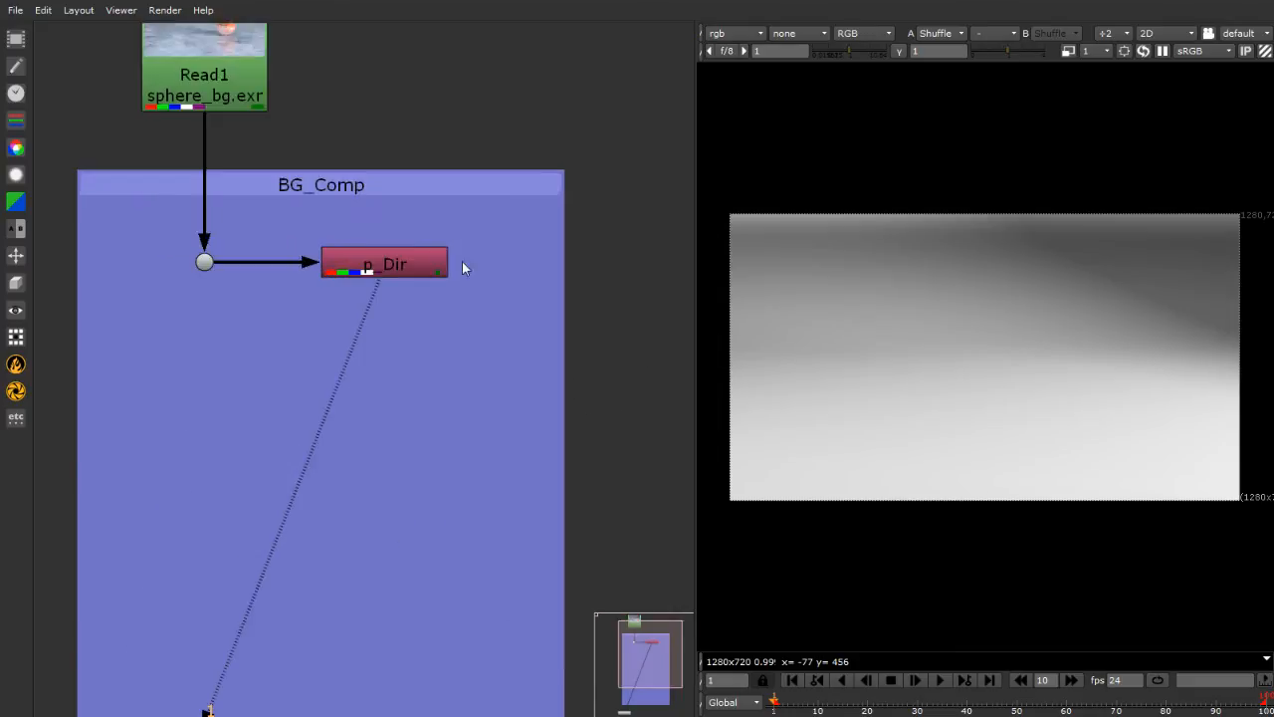
pyautogui.click(348, 269)
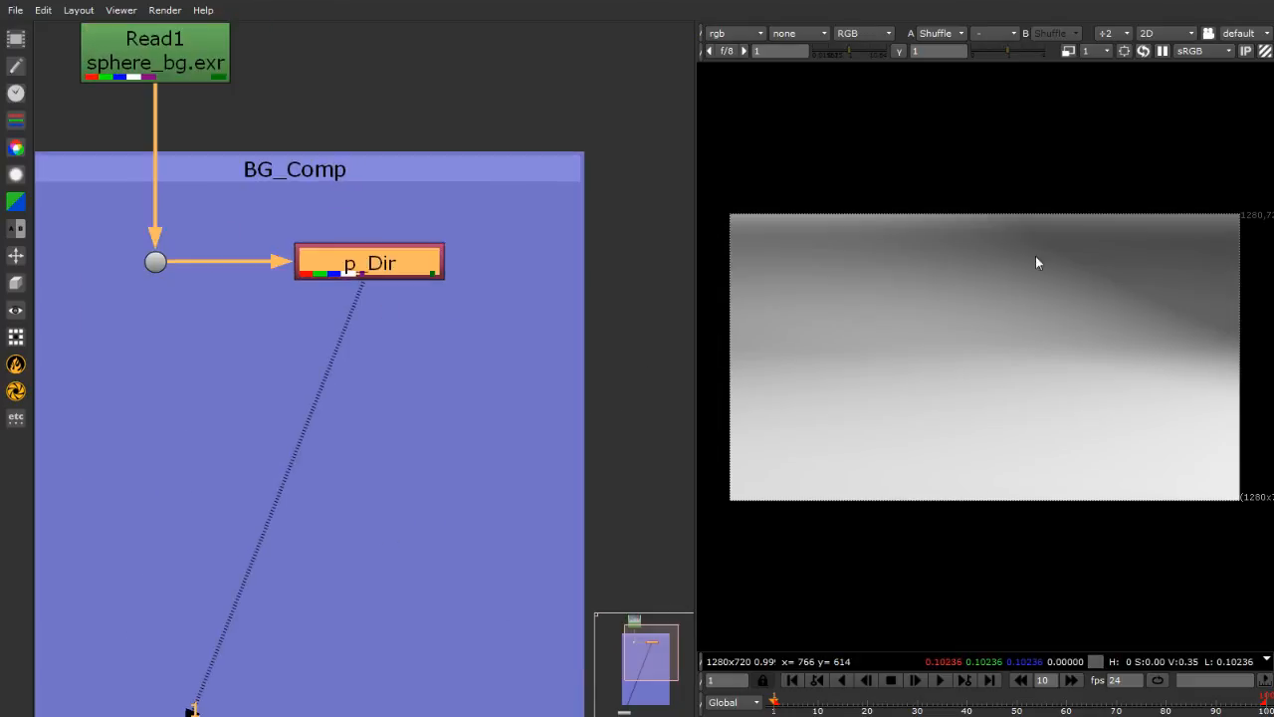
pyautogui.click(445, 57)
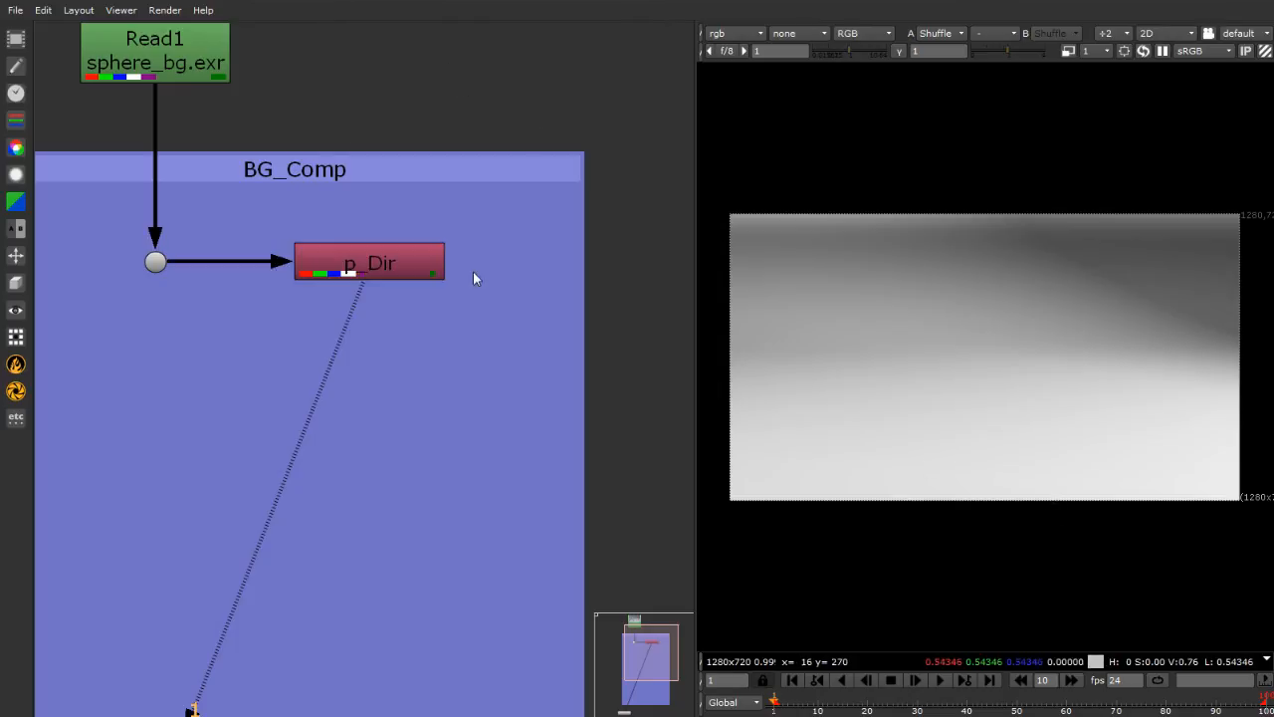
pyautogui.doubleClick(330, 261)
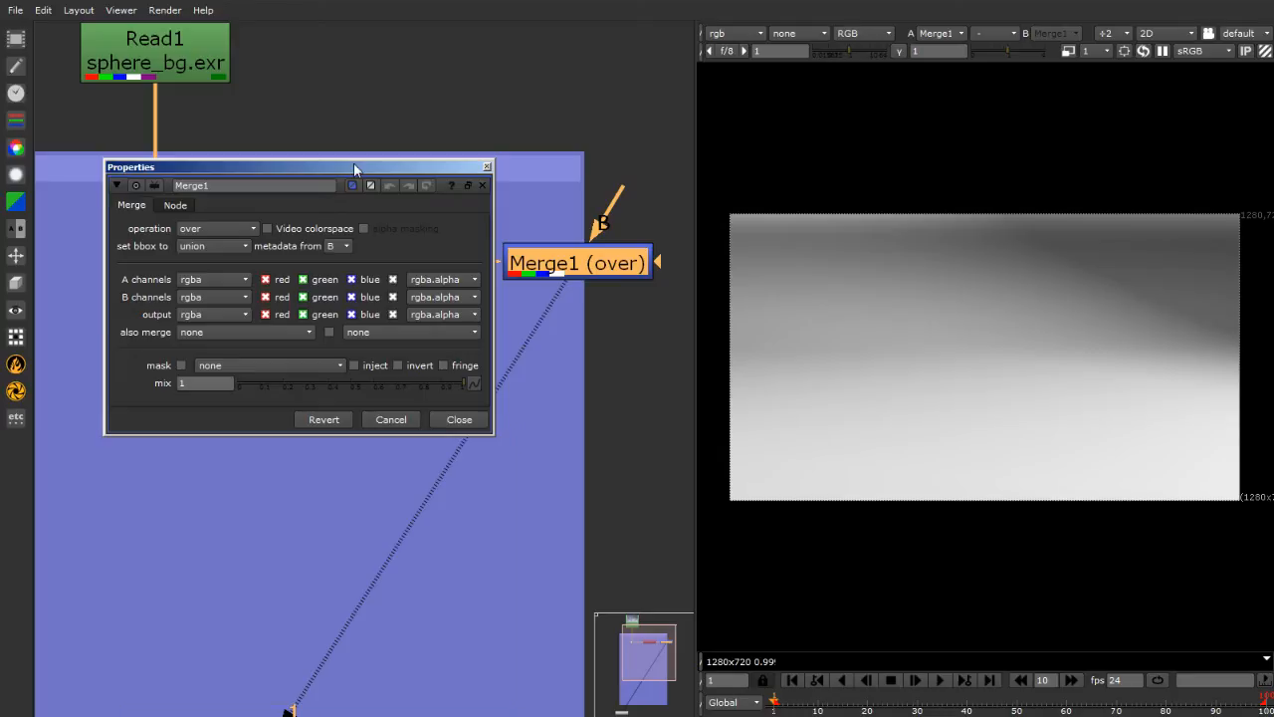
pyautogui.moveTo(353, 163); pyautogui.dragTo(373, 474)
pyautogui.moveTo(598, 277); pyautogui.dragTo(391, 386)
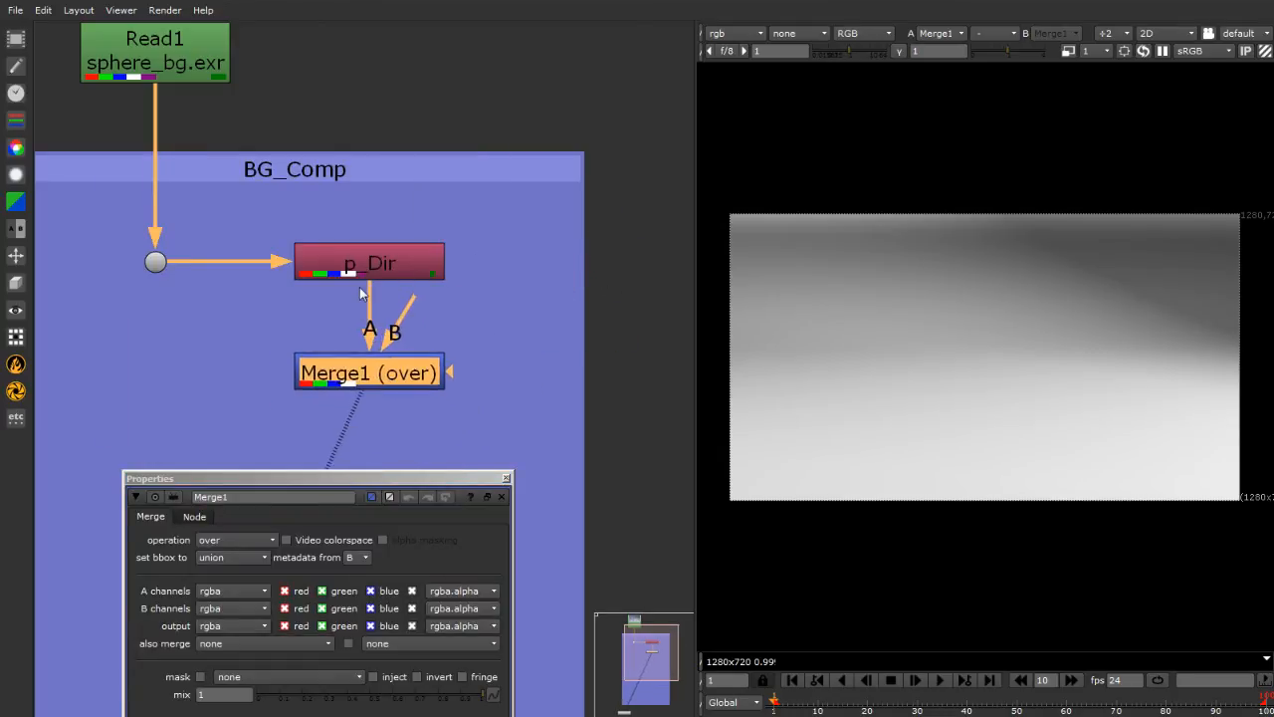
# Swap Merge1's inputs so p_Dir feeds B, and connect input A to Read1's branch through a new right-angle dot
pyautogui.hotkey('shift', 'x')
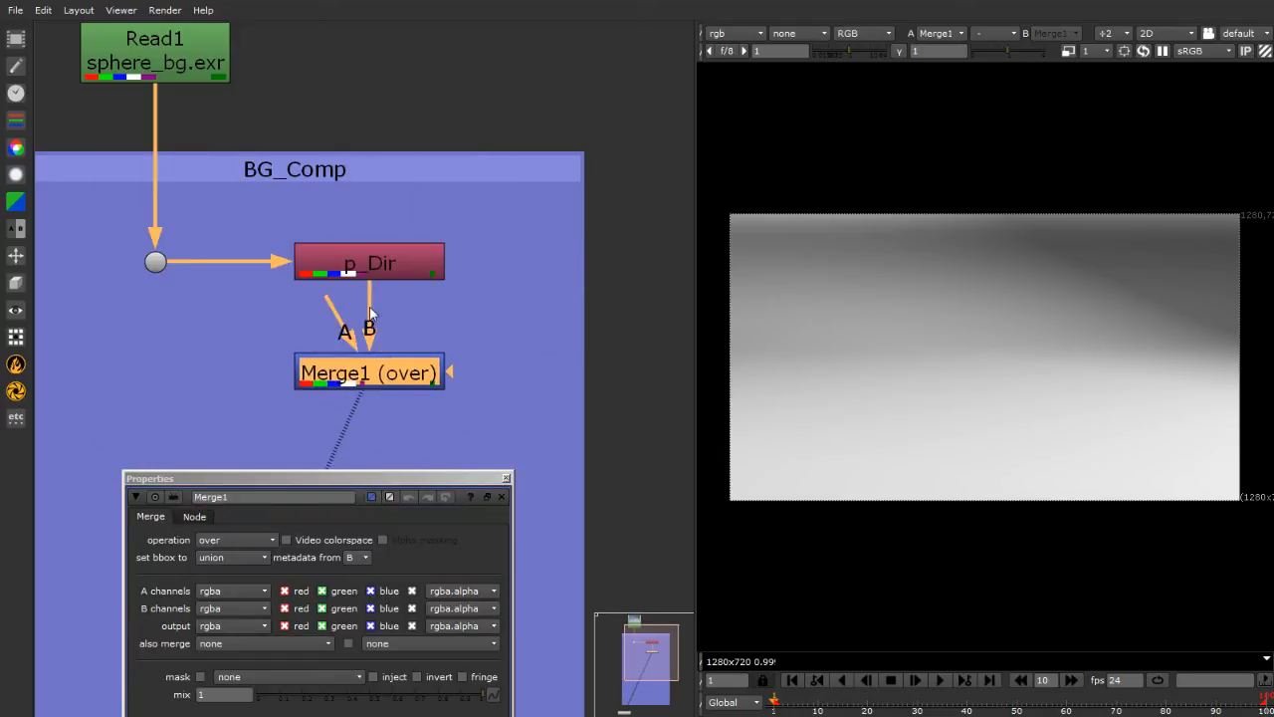
pyautogui.moveTo(331, 300); pyautogui.dragTo(157, 265)
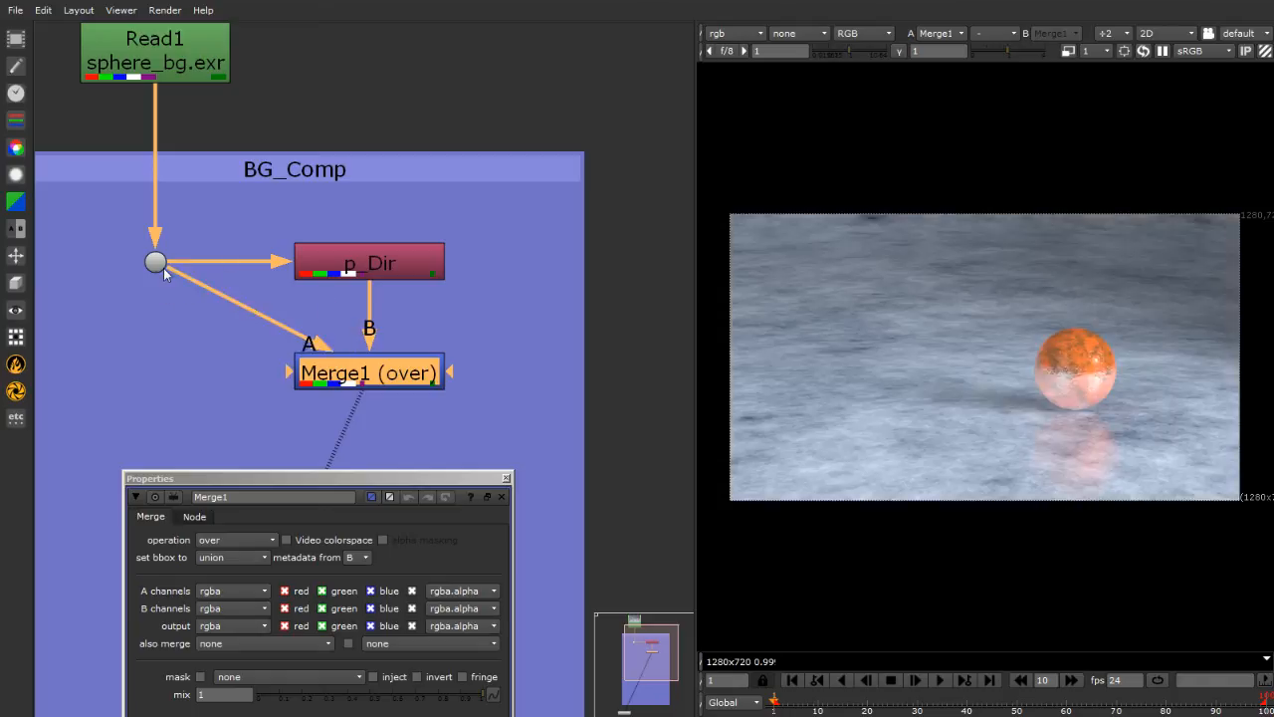
pyautogui.keyDown('ctrl'); pyautogui.moveTo(250, 315); pyautogui.dragTo(157, 372); pyautogui.keyUp('ctrl')
# Set Merge1's A channels to plane_Color and its operation to multiply, and close its properties
pyautogui.moveTo(351, 482); pyautogui.dragTo(553, 58)
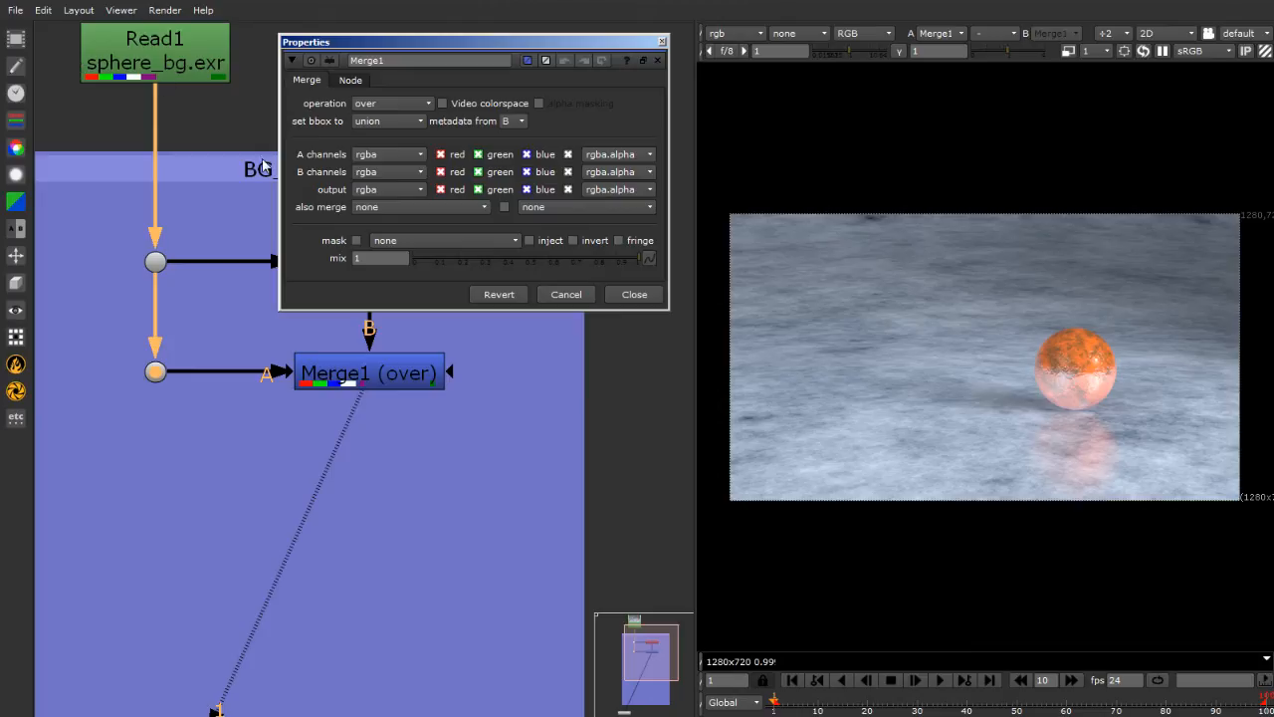
pyautogui.click(371, 154)
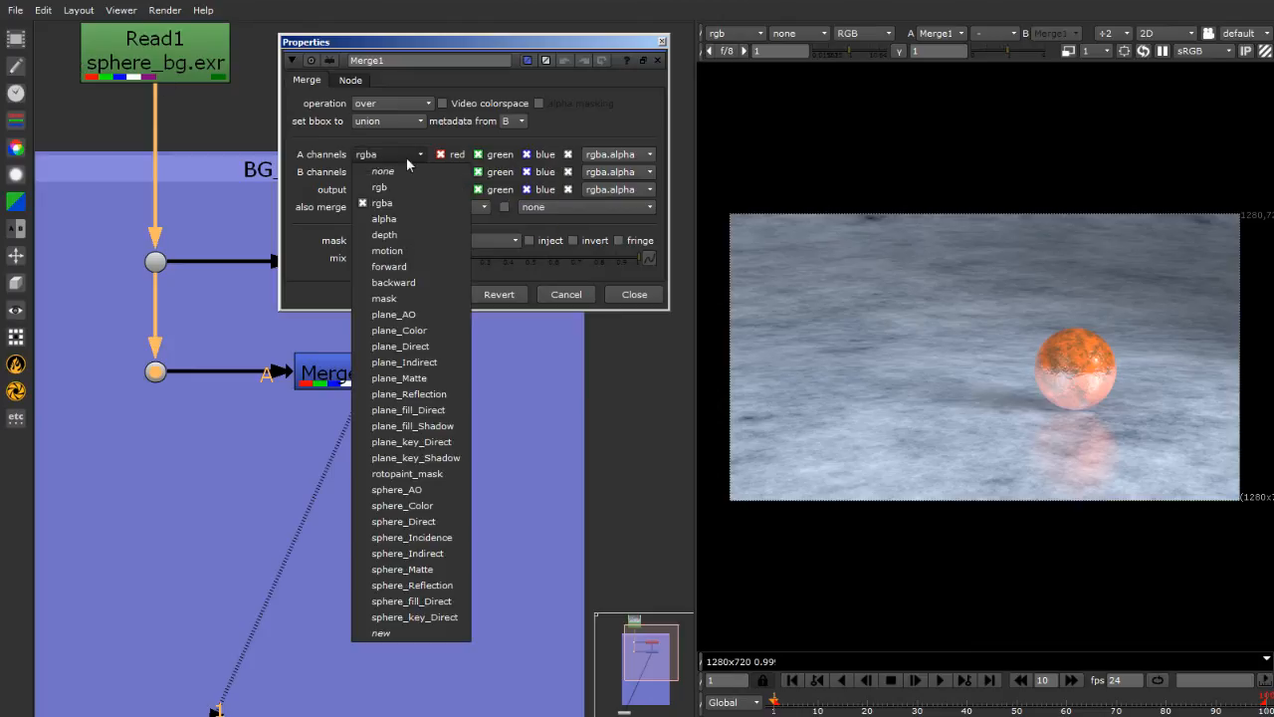
pyautogui.click(429, 331)
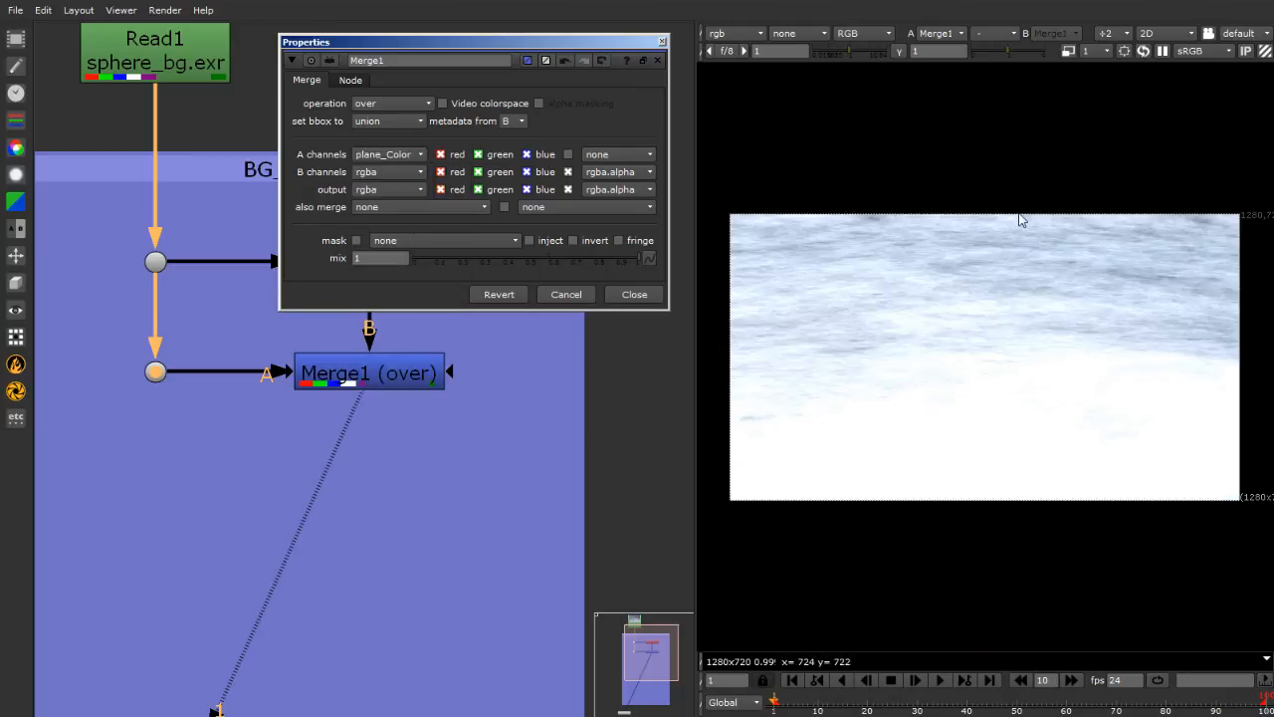
pyautogui.click(386, 103)
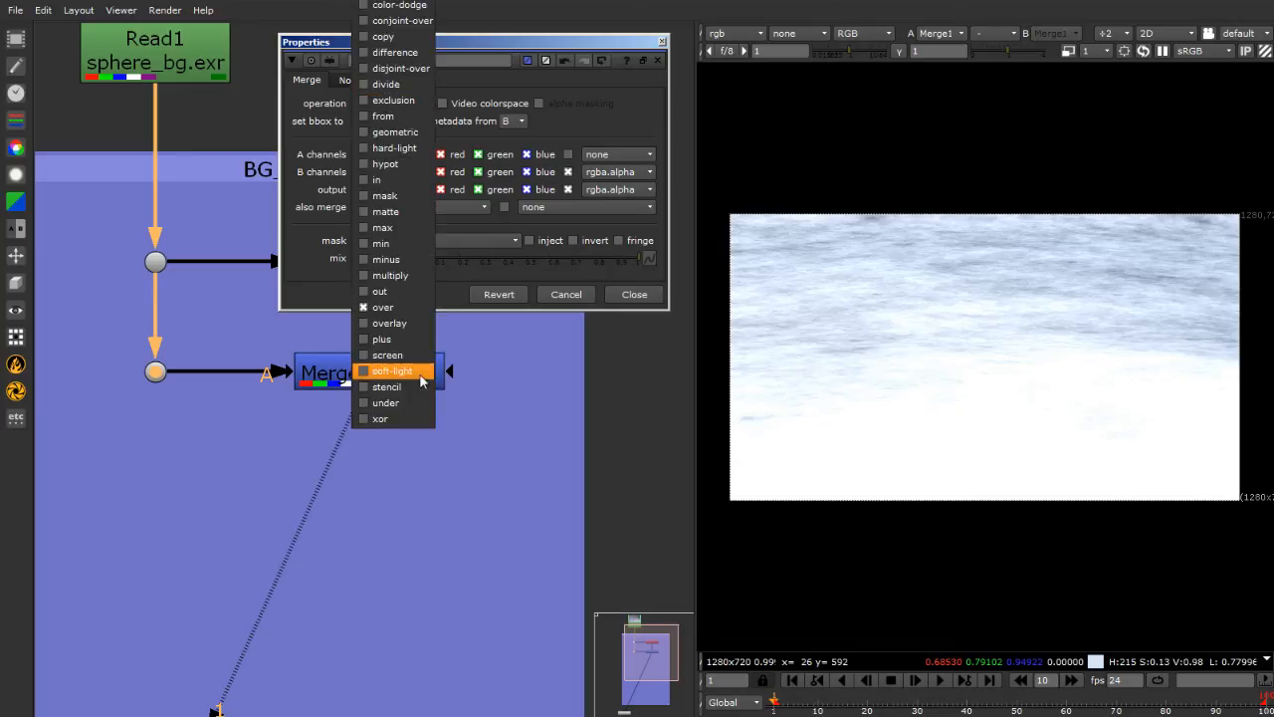
pyautogui.click(404, 275)
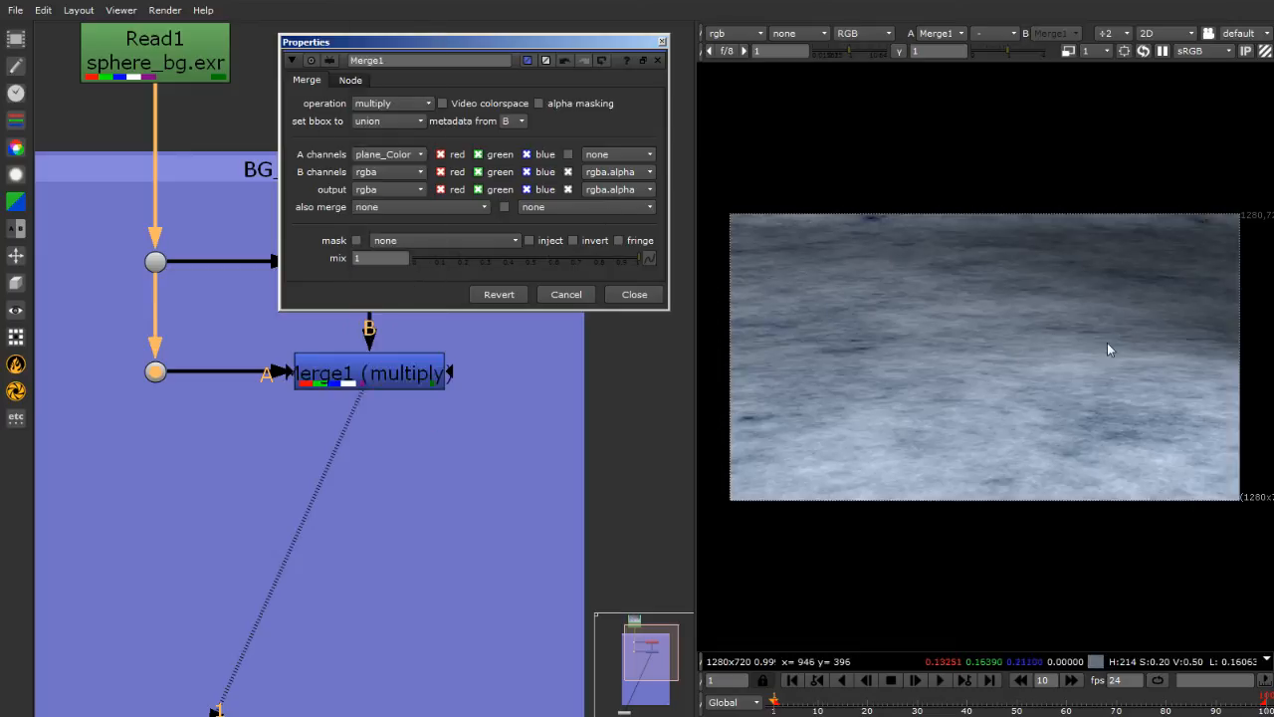
pyautogui.click(662, 43)
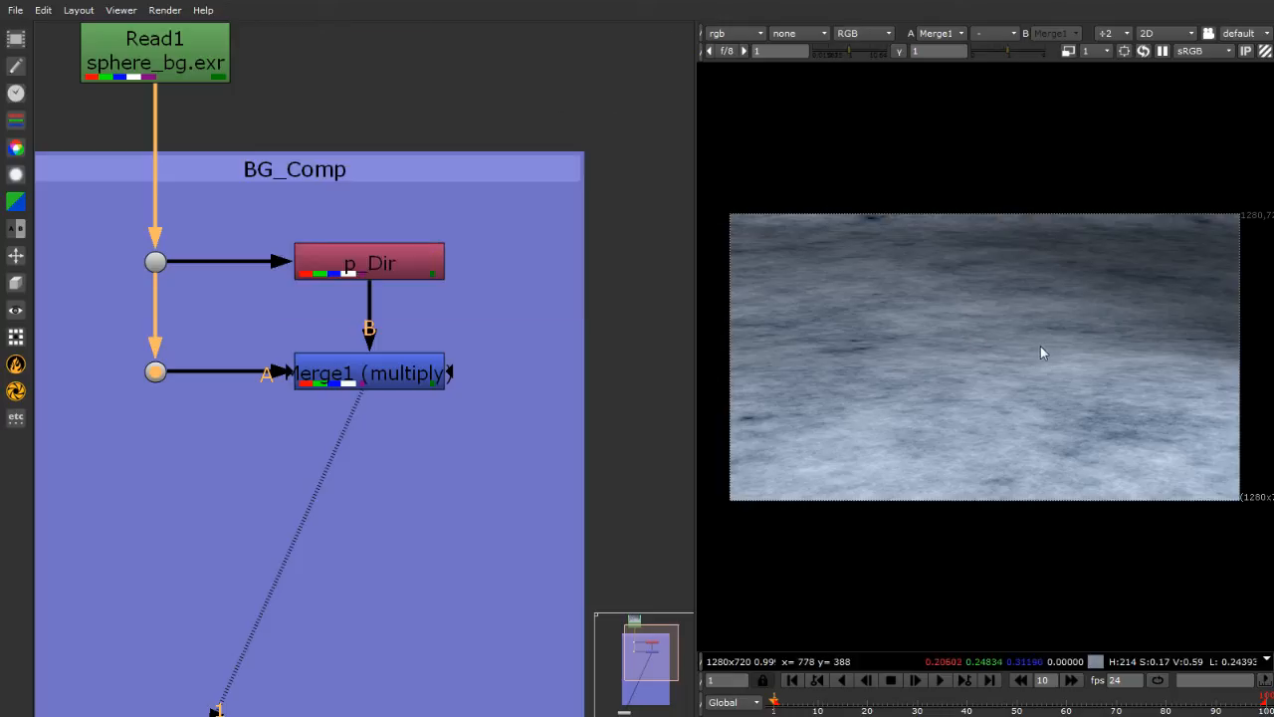
pyautogui.click(327, 149)
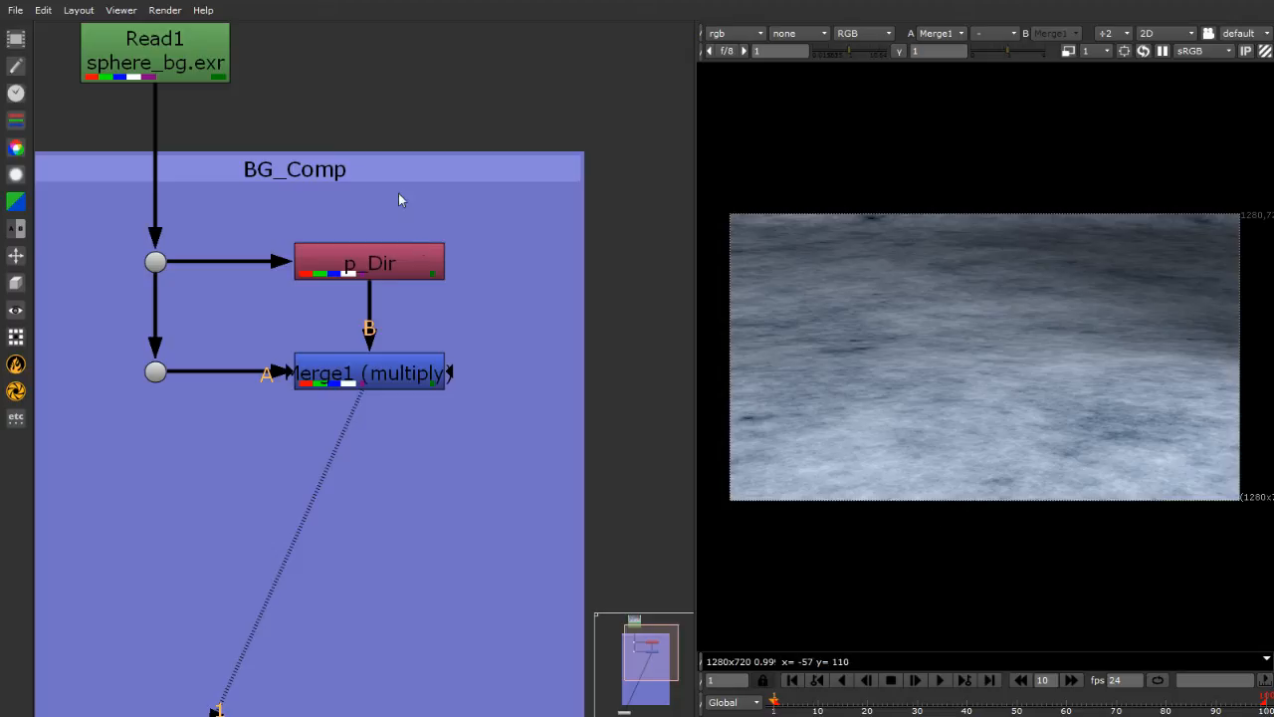
# Inspect Read1's plane_fill_Direct layer in the viewer, and return the viewer to Merge1's rgb output
pyautogui.click(149, 77)
pyautogui.press('1')
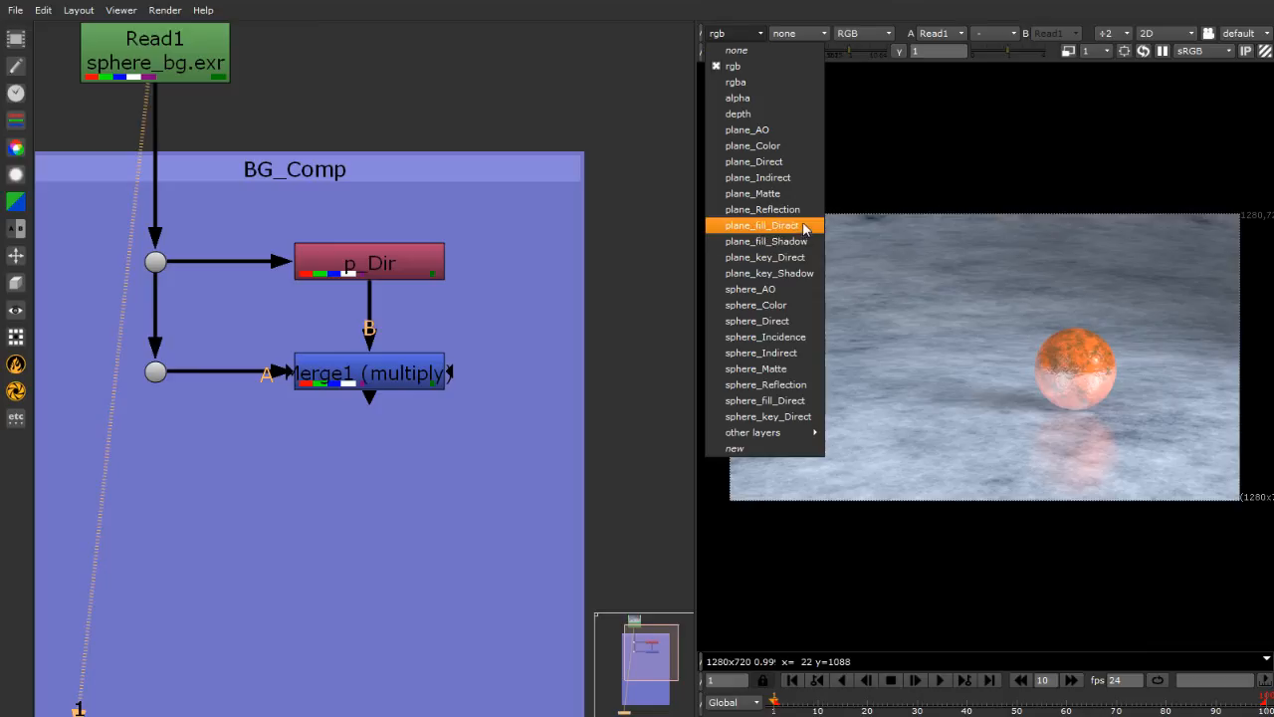
pyautogui.click(804, 227)
pyautogui.click(742, 36)
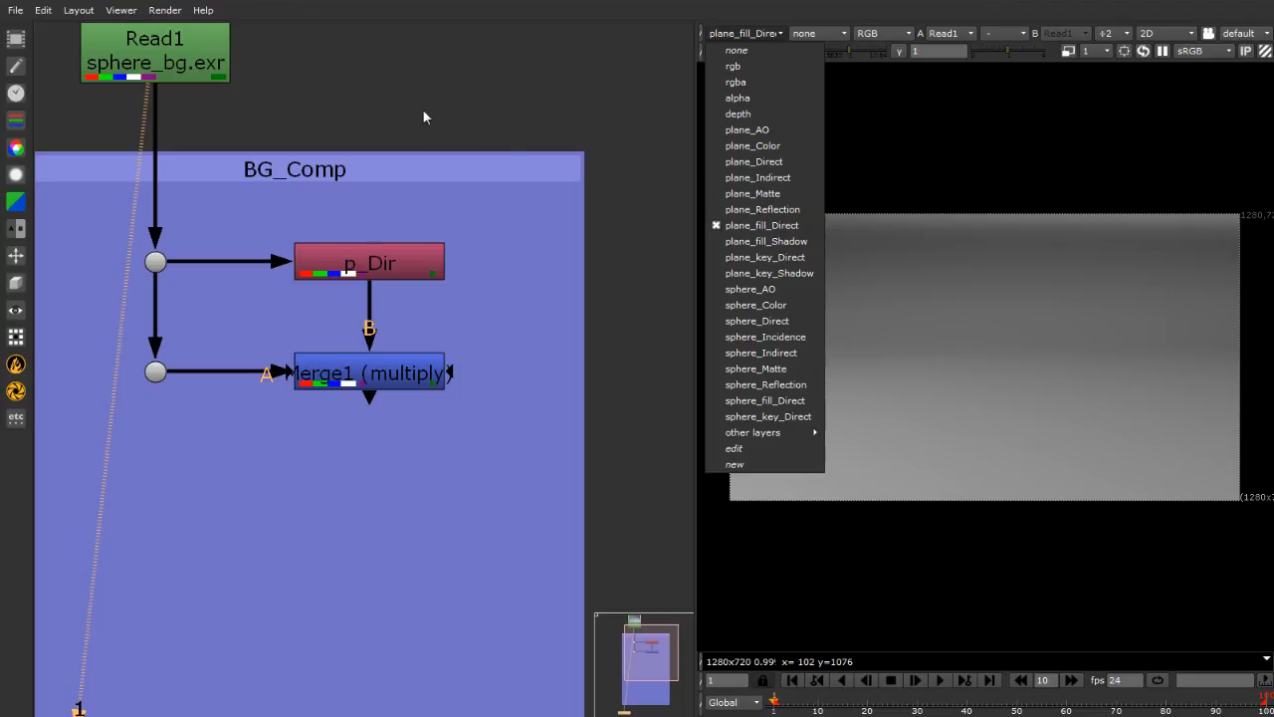
pyautogui.click(475, 435)
pyautogui.click(411, 382)
pyautogui.press('1')
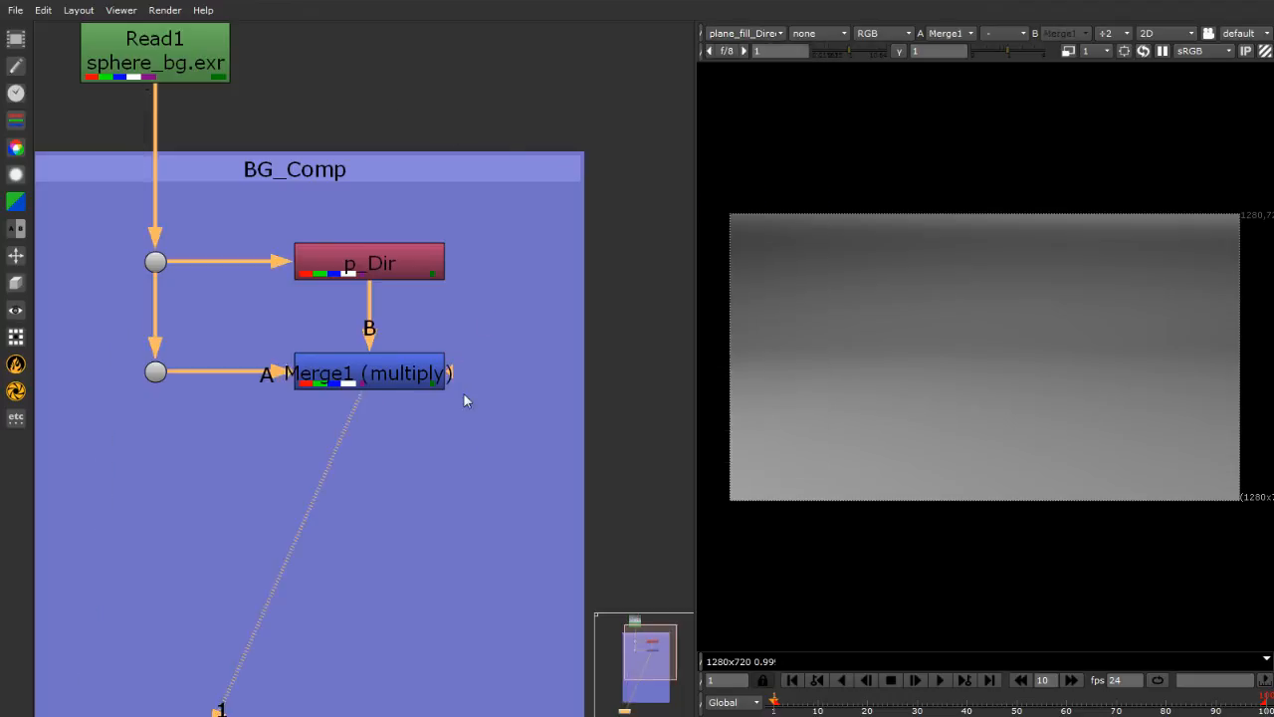
pyautogui.click(773, 36)
pyautogui.click(763, 66)
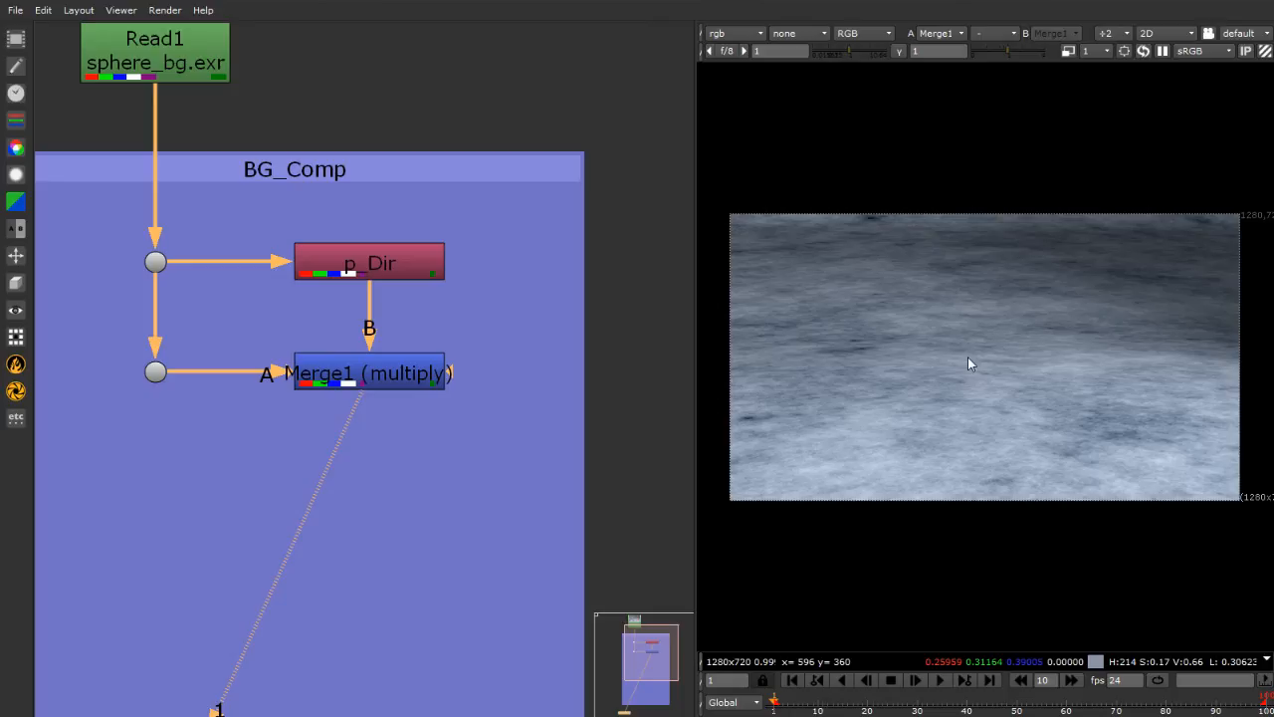
# Move Merge1 and its dot slightly up, closer to p_Dir
pyautogui.moveTo(623, 322); pyautogui.dragTo(20, 487)
pyautogui.moveTo(400, 391)
pyautogui.mouseDown()
pyautogui.moveTo(400, 353)
pyautogui.moveTo(401, 381)
pyautogui.mouseUp()
pyautogui.click(667, 376)
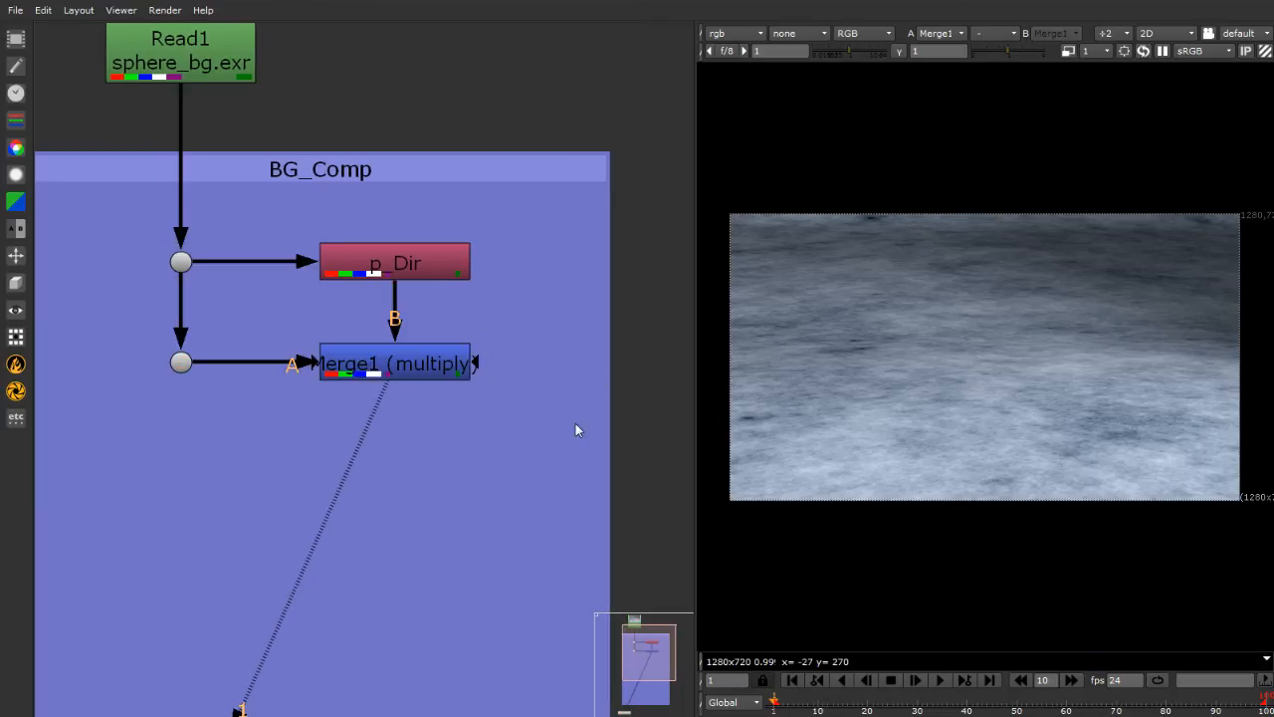
# Add a Merge node below Merge1, with Merge1 feeding input B and input A connected to Read1's branch through a new right-angle dot
pyautogui.click(383, 355)
pyautogui.press('m')
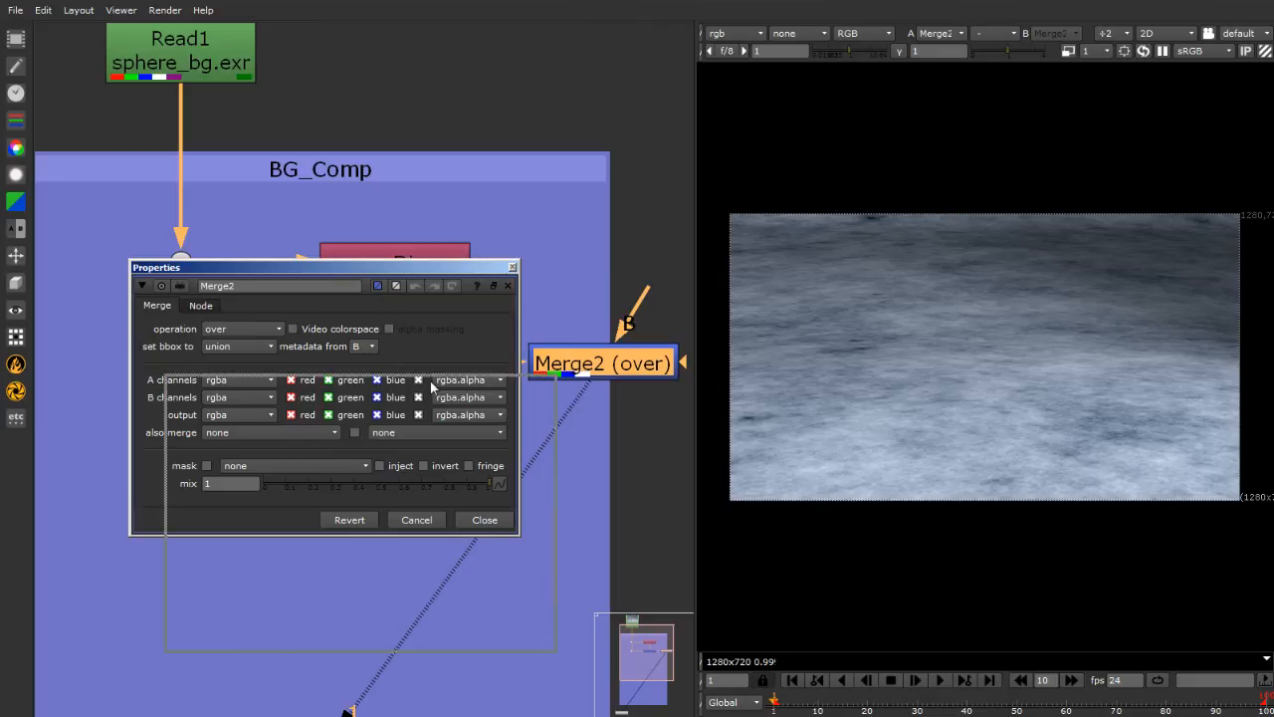
pyautogui.click(393, 287)
pyautogui.moveTo(604, 369); pyautogui.dragTo(179, 367)
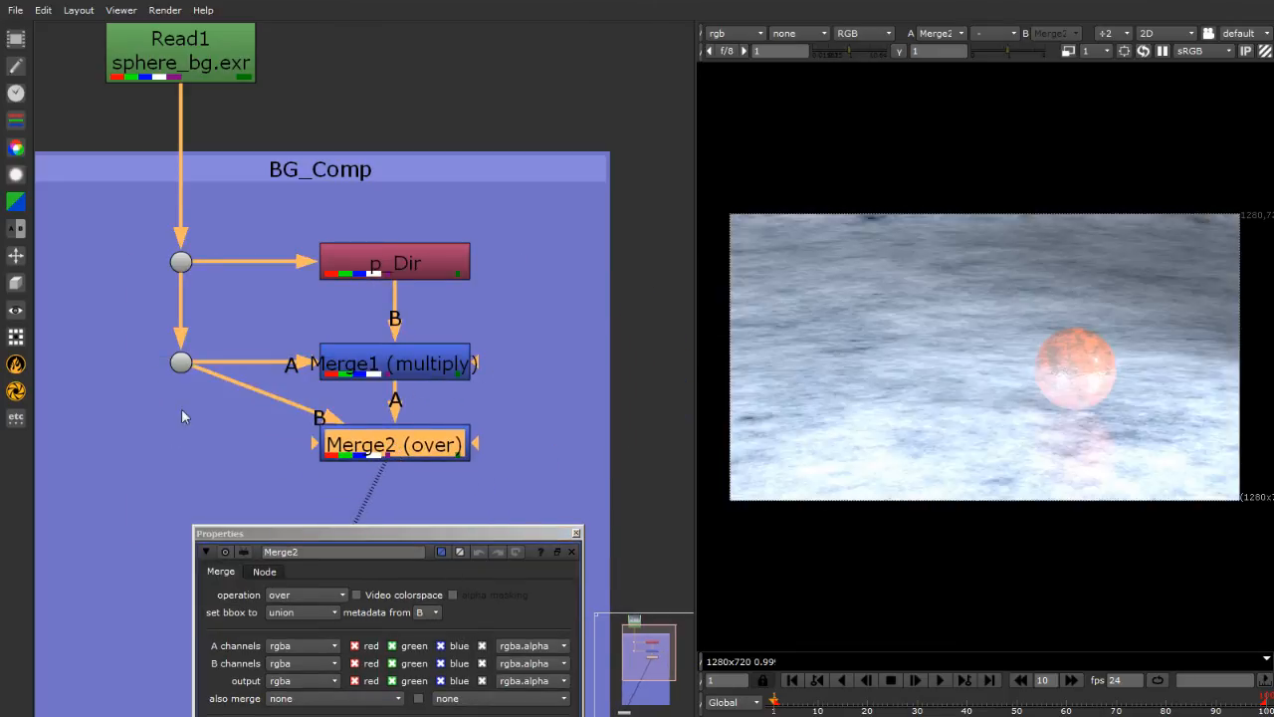
pyautogui.hotkey('shift', 'x')
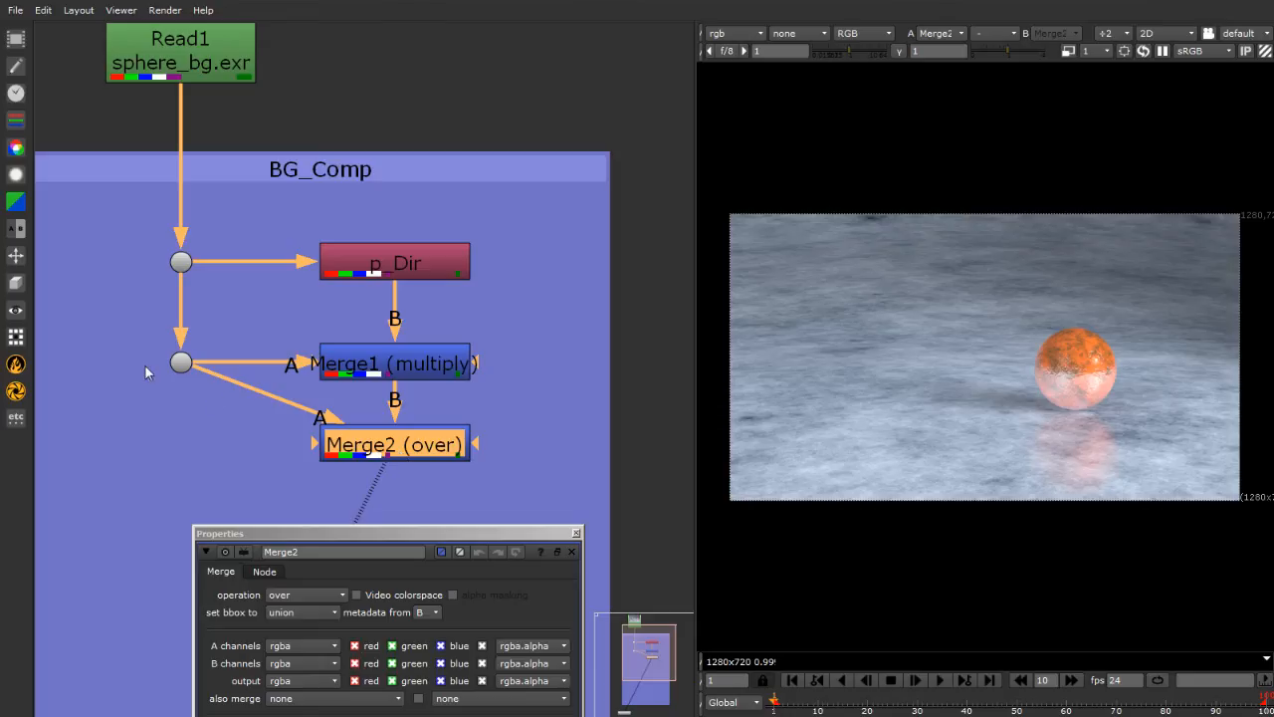
pyautogui.keyDown('ctrl'); pyautogui.moveTo(267, 398); pyautogui.dragTo(182, 448); pyautogui.keyUp('ctrl')
# Set Merge2's A channels to plane_AO and its operation to multiply, check the contact shadow under the sphere, and close its properties
pyautogui.moveTo(359, 534); pyautogui.dragTo(369, 150)
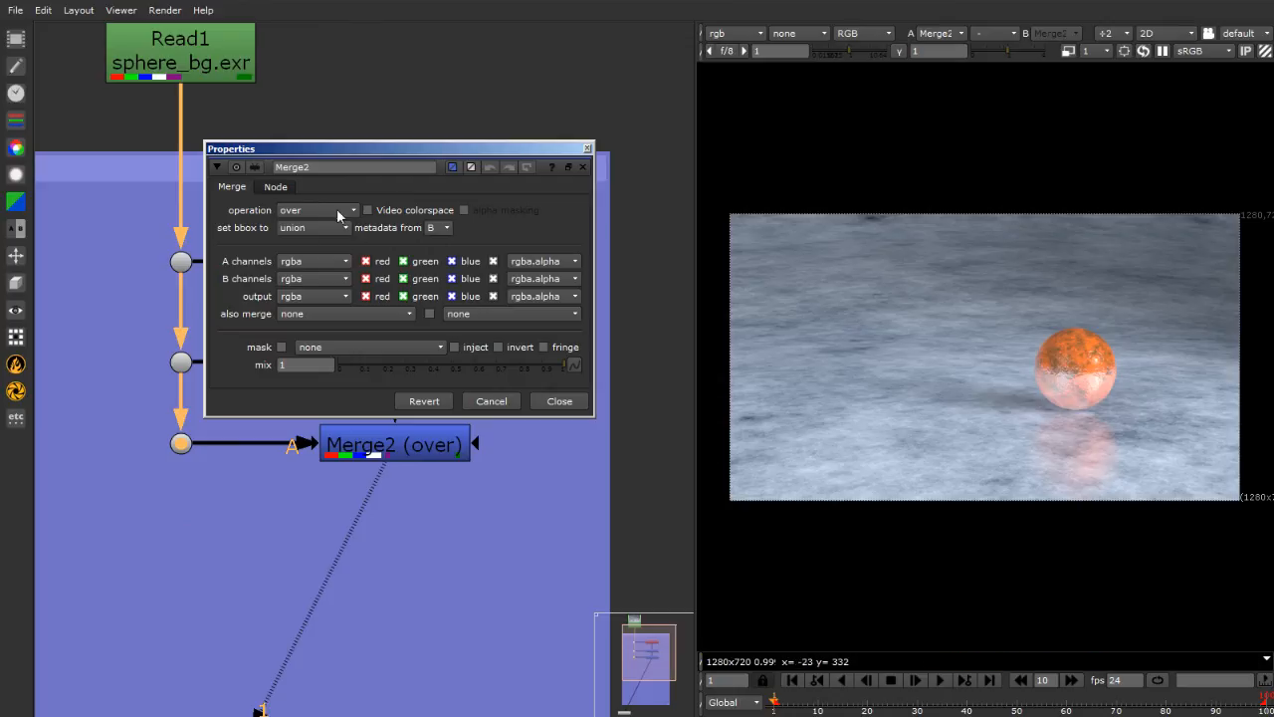
pyautogui.click(338, 210)
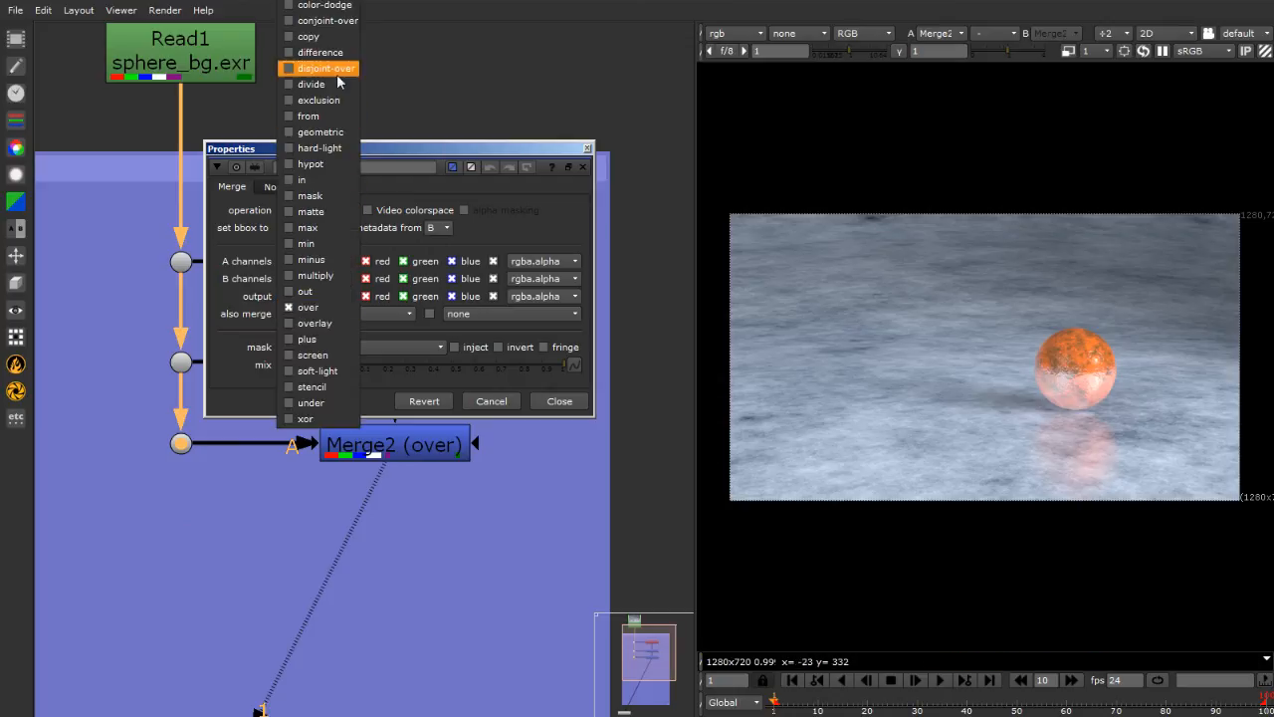
pyautogui.click(510, 218)
pyautogui.click(315, 262)
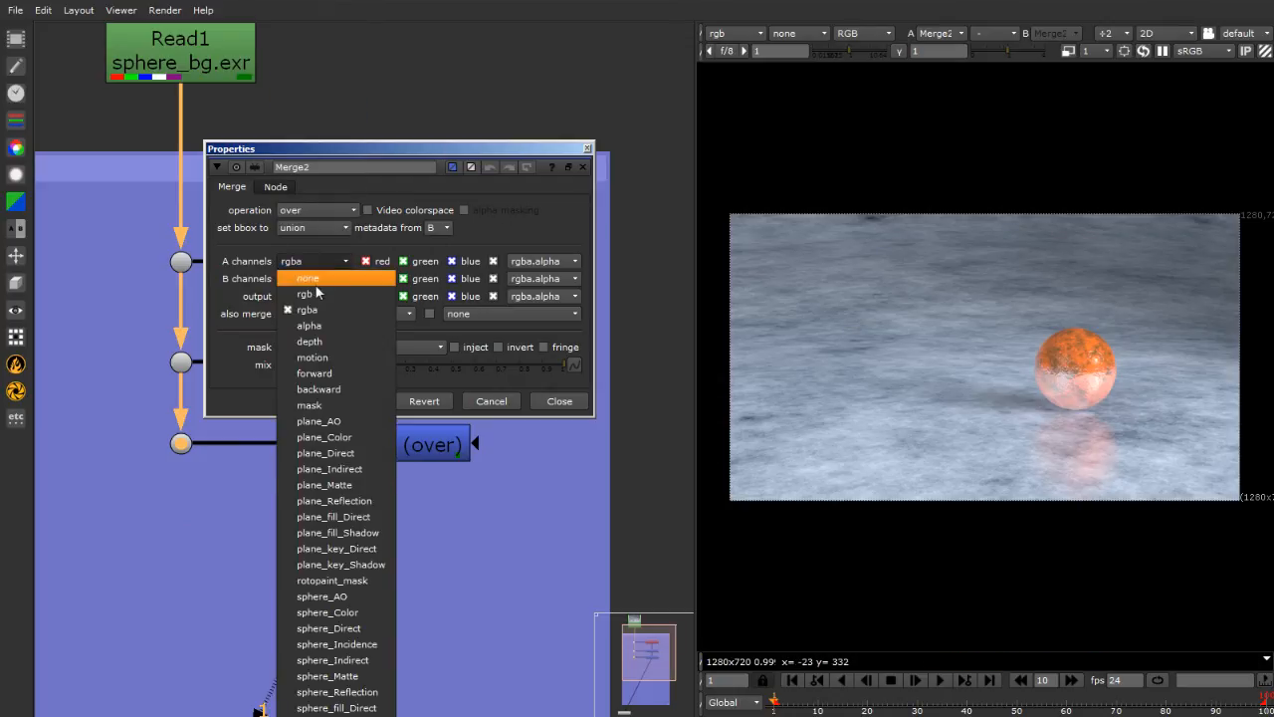
pyautogui.click(338, 422)
pyautogui.click(316, 210)
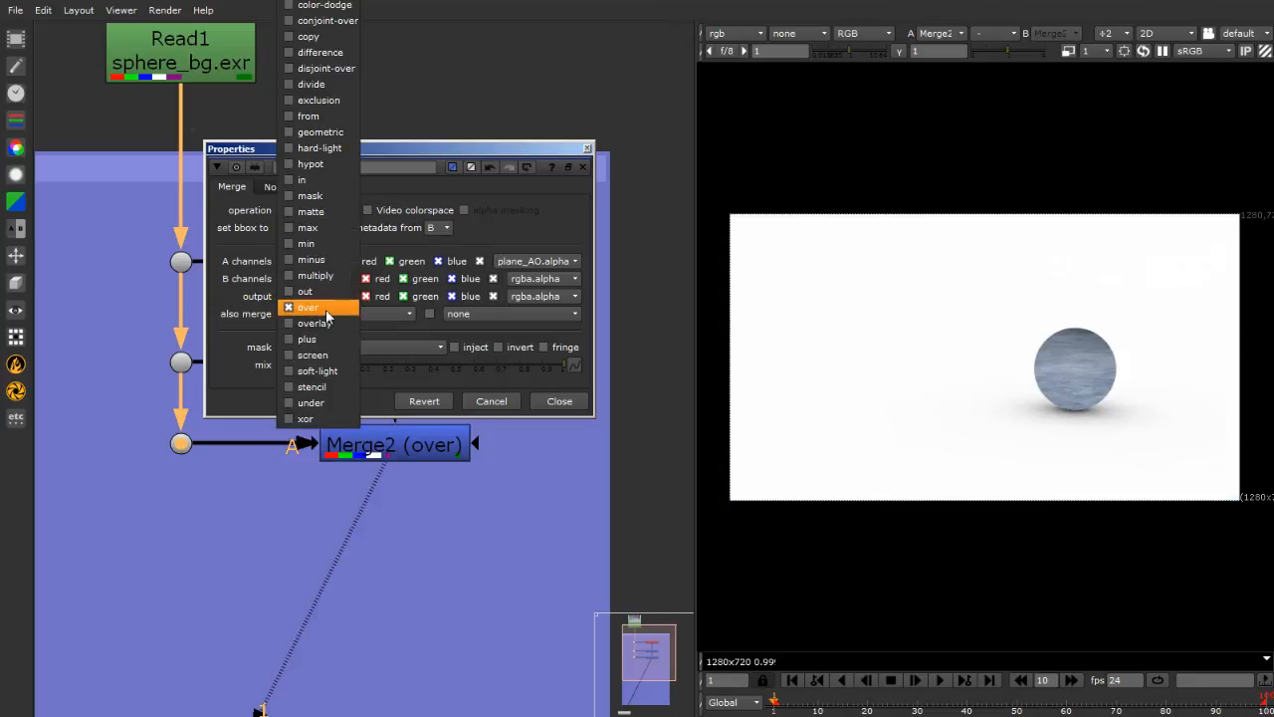
pyautogui.click(316, 275)
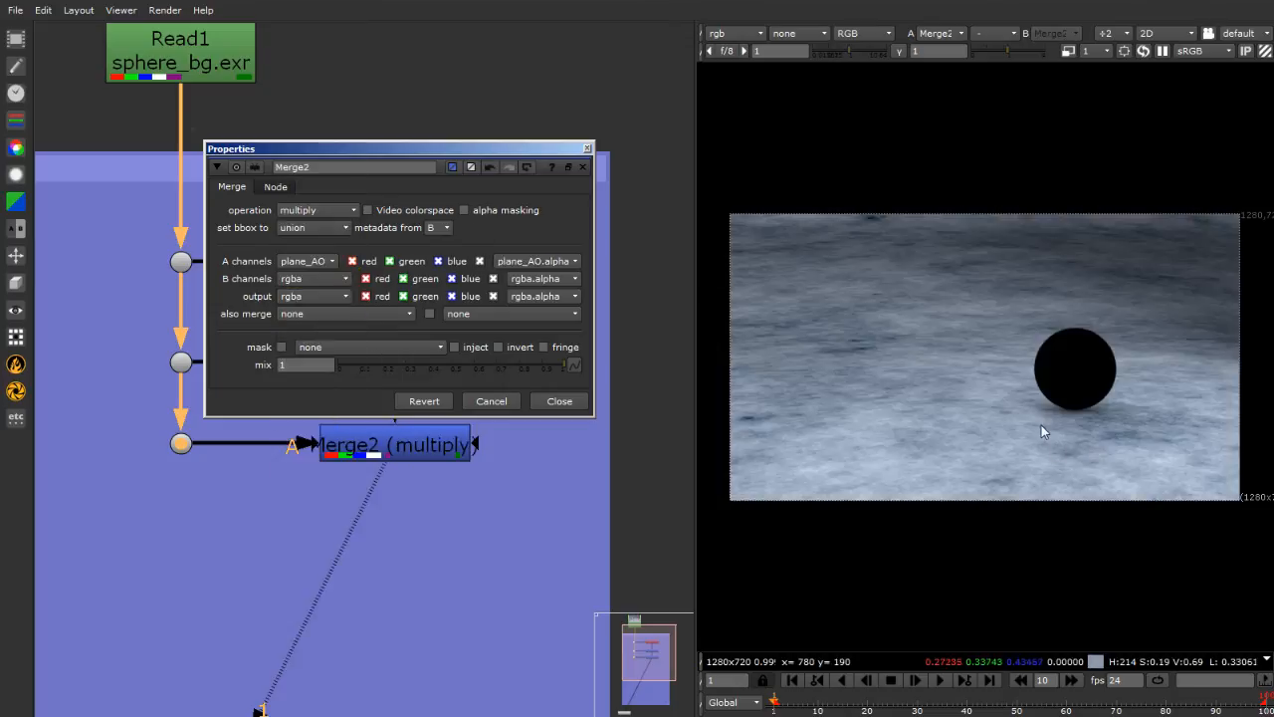
pyautogui.scroll(3, 1043, 424)
pyautogui.scroll(3, 1096, 446)
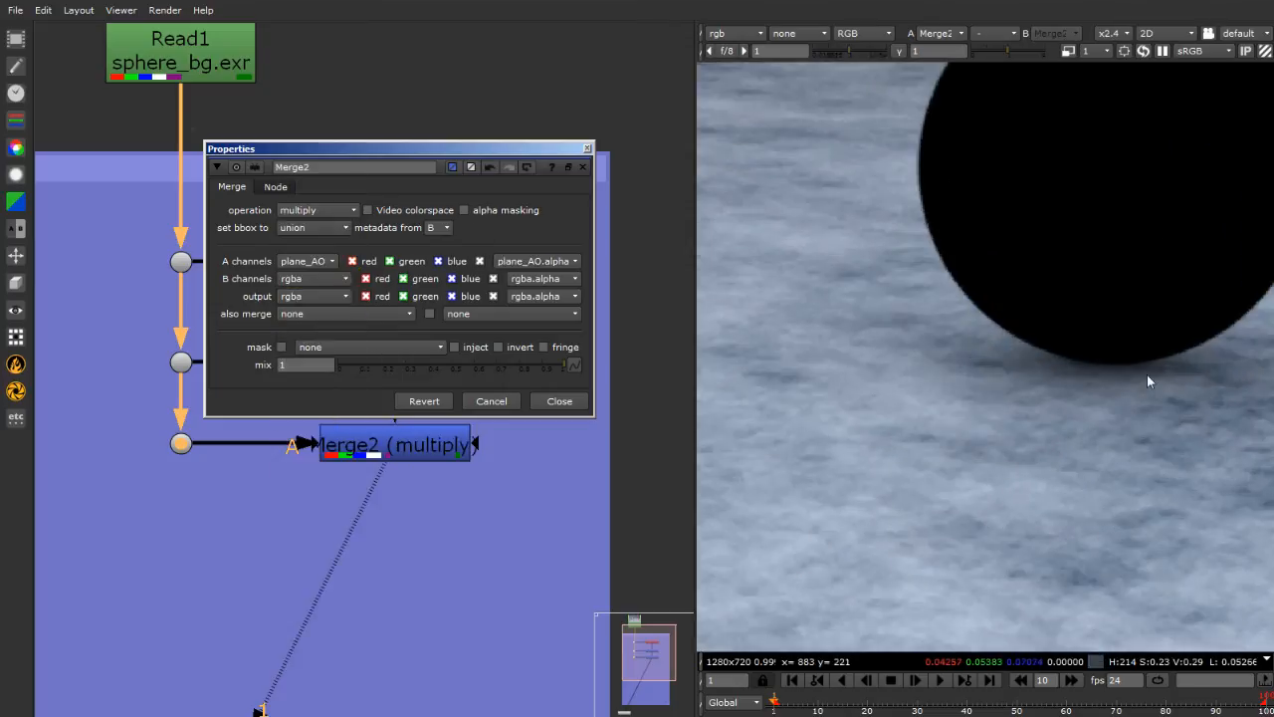
pyautogui.click(588, 148)
# Toggle Merge2 off and on to compare the ambient occlusion around the sphere, and leave it enabled
pyautogui.click(394, 445)
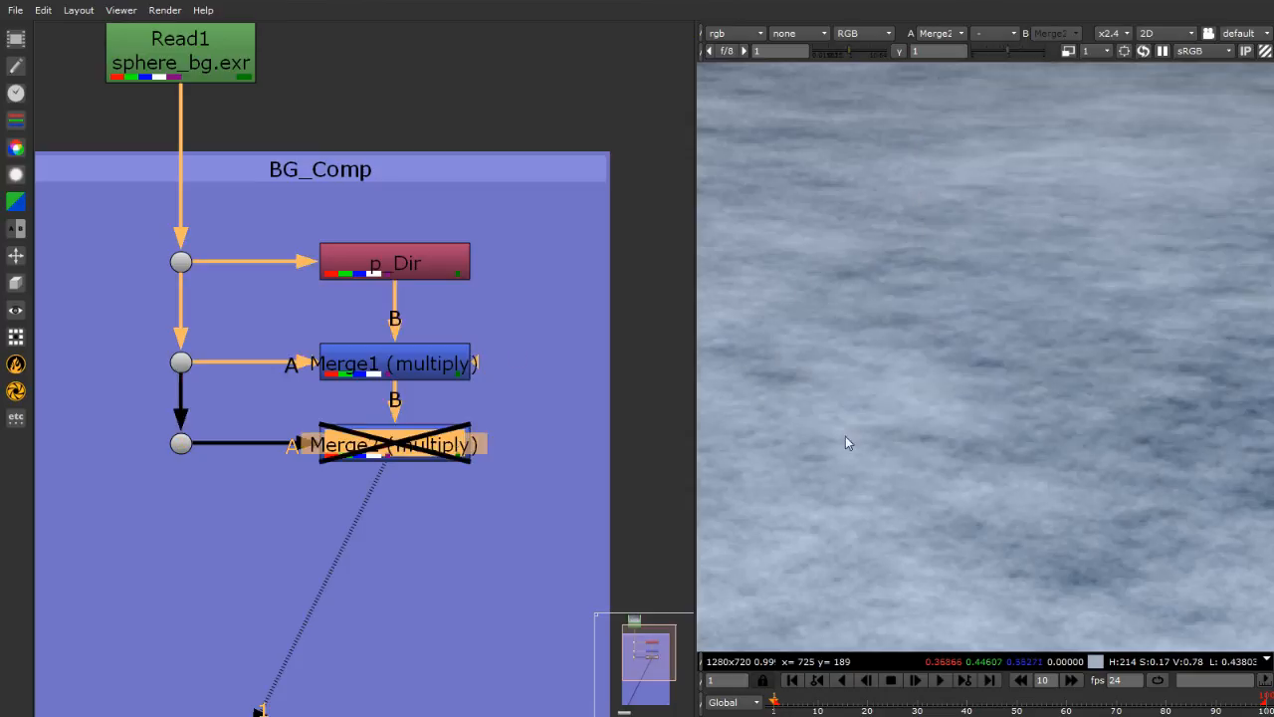
pyautogui.press('d')
pyautogui.press('d')
pyautogui.scroll(-3, 896, 389)
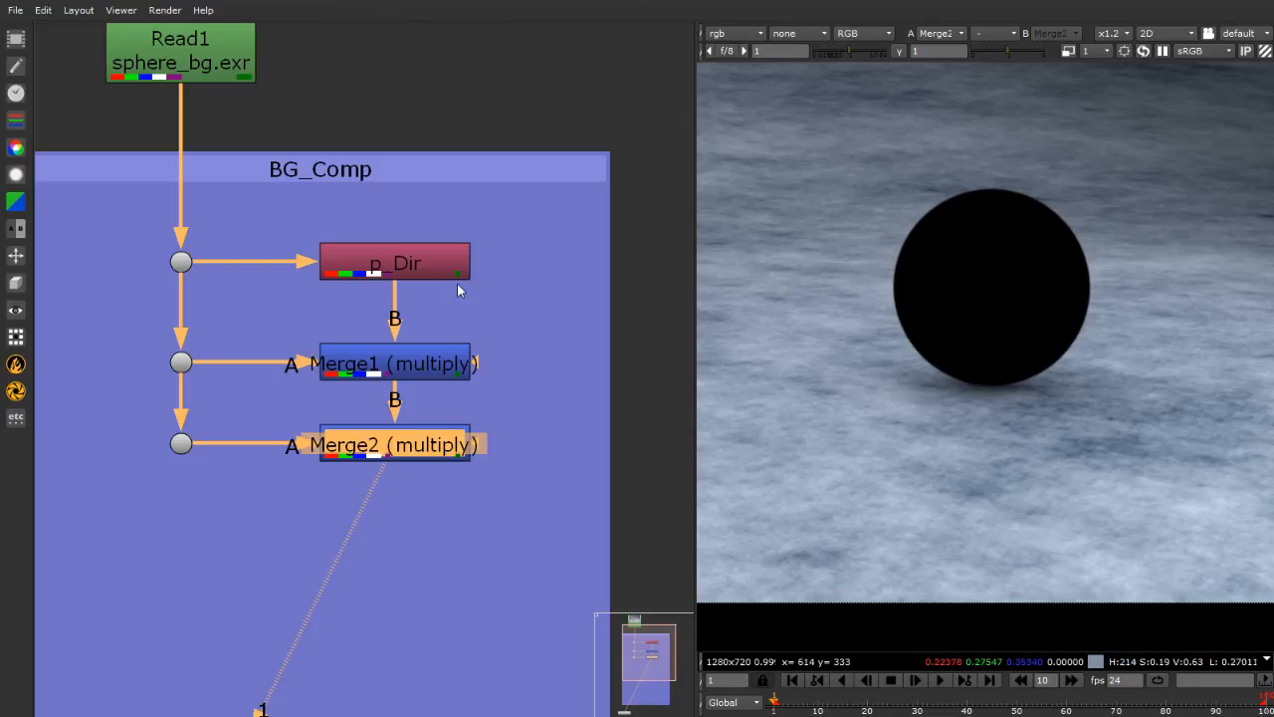
pyautogui.scroll(2, 956, 266)
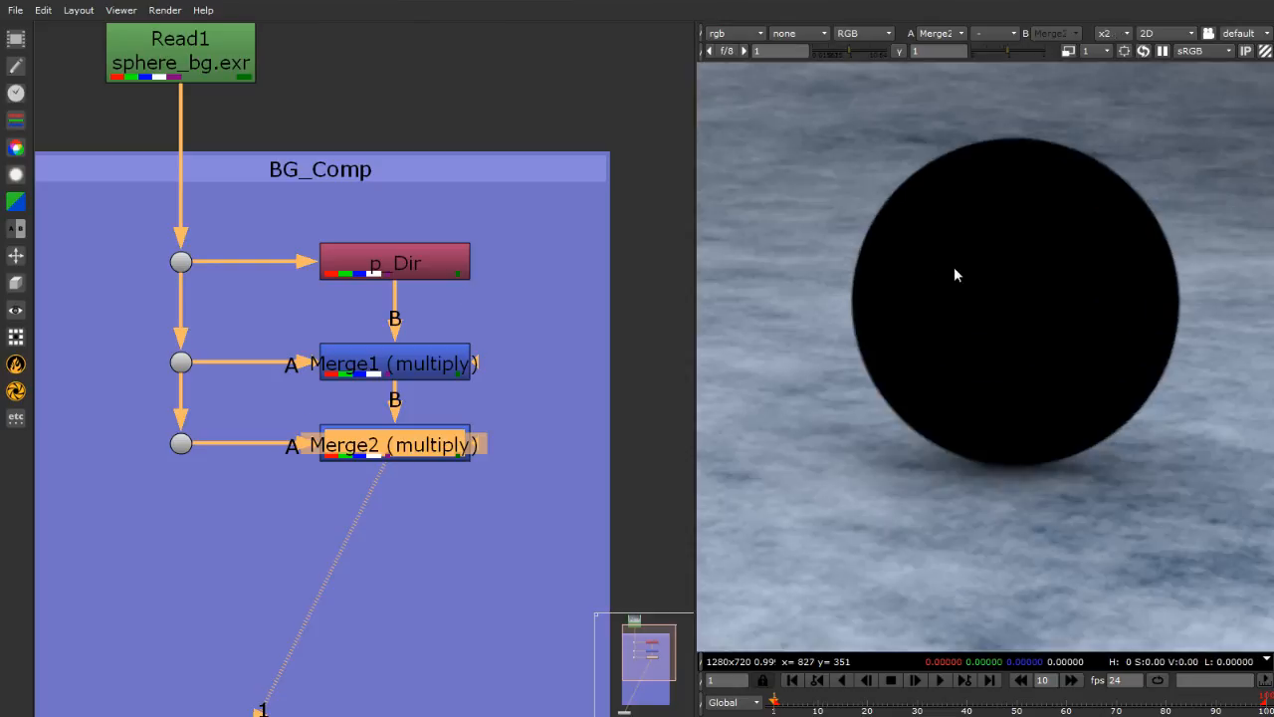
pyautogui.press('d')
pyautogui.press('d')
pyautogui.press('d')
pyautogui.press('d')
pyautogui.scroll(-5, 1049, 378)
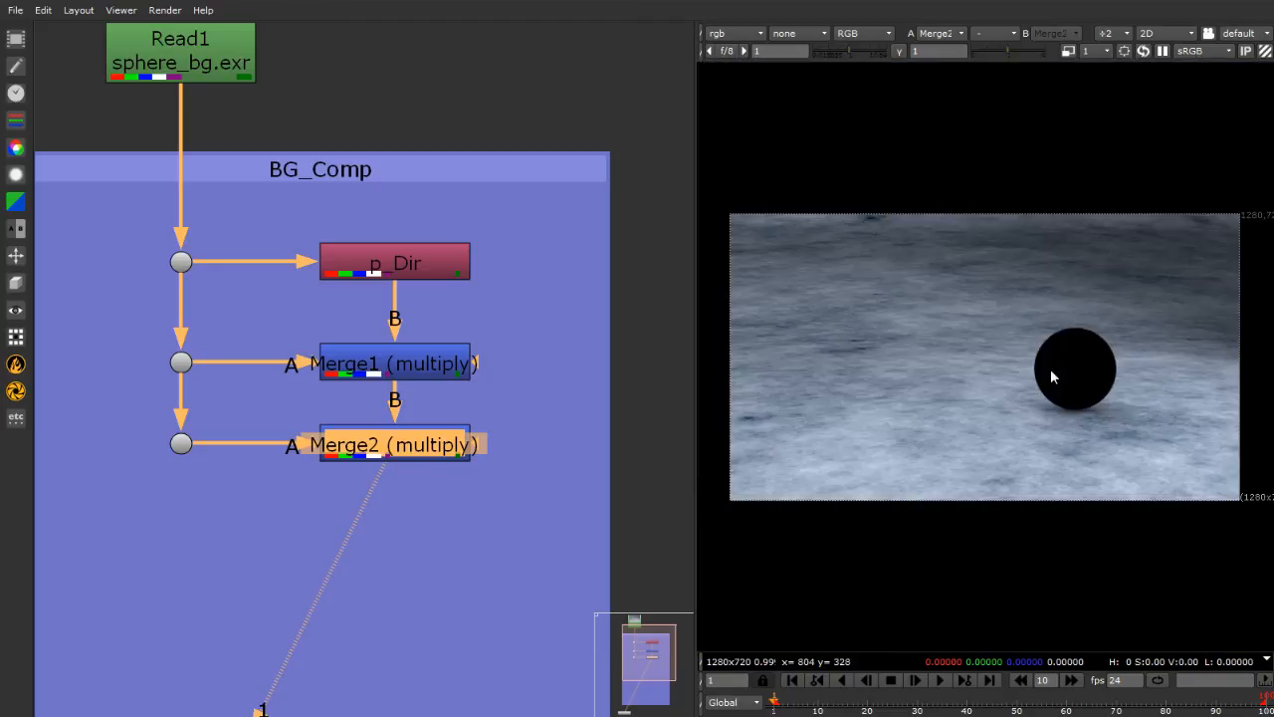
pyautogui.scroll(5, 1078, 366)
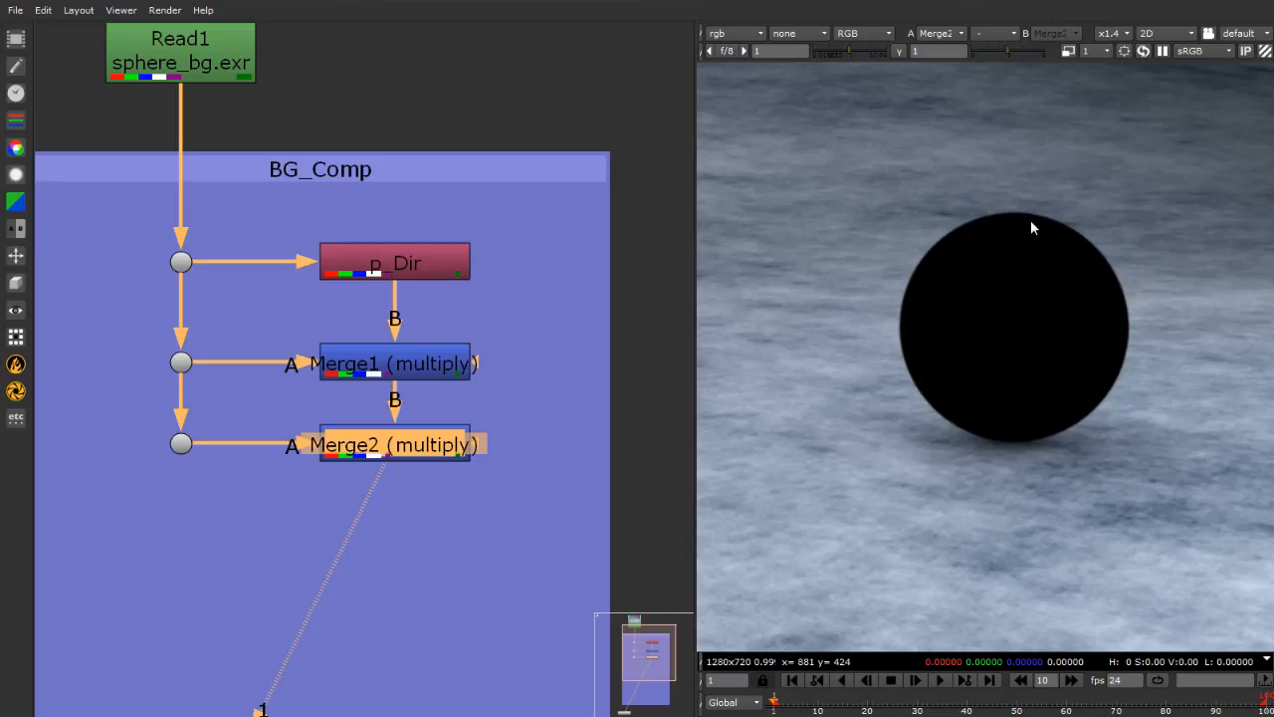
pyautogui.click(500, 126)
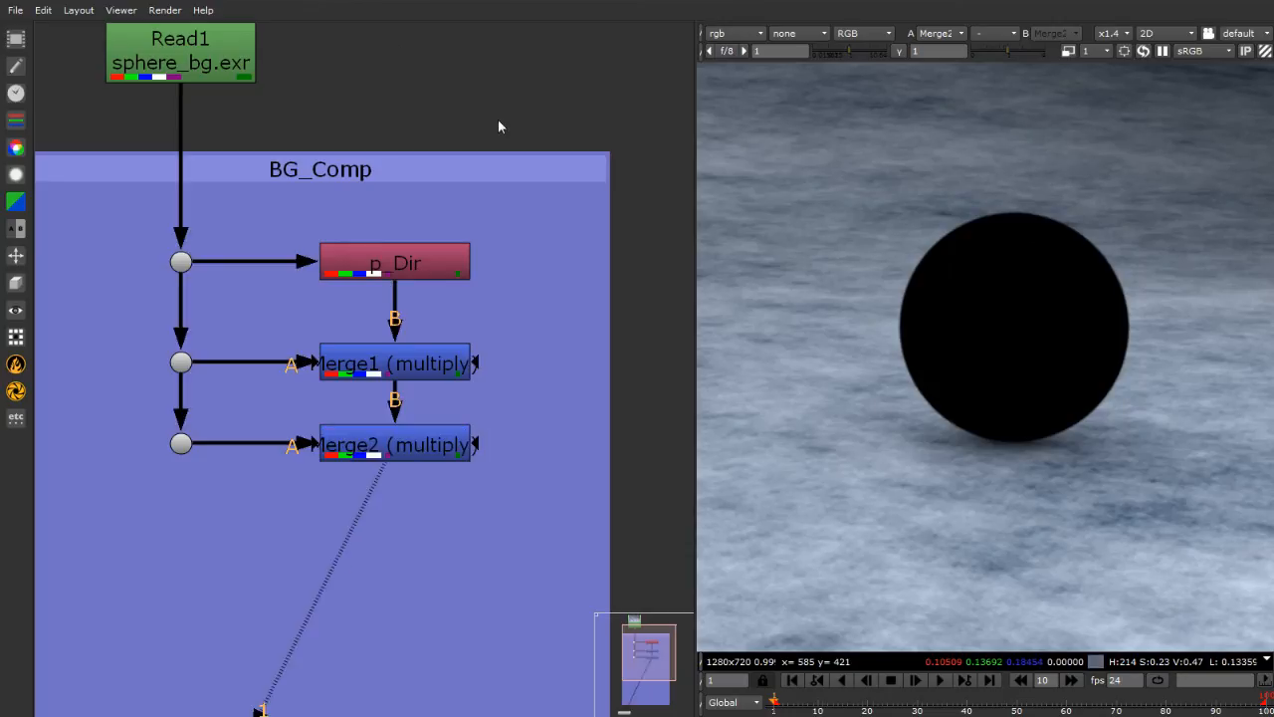
# Add a Grade node below Merge2 and connect its mask input to Read1's branch through a new right-angle dot
pyautogui.scroll(-3, 339, 199)
pyautogui.scroll(3, 363, 402)
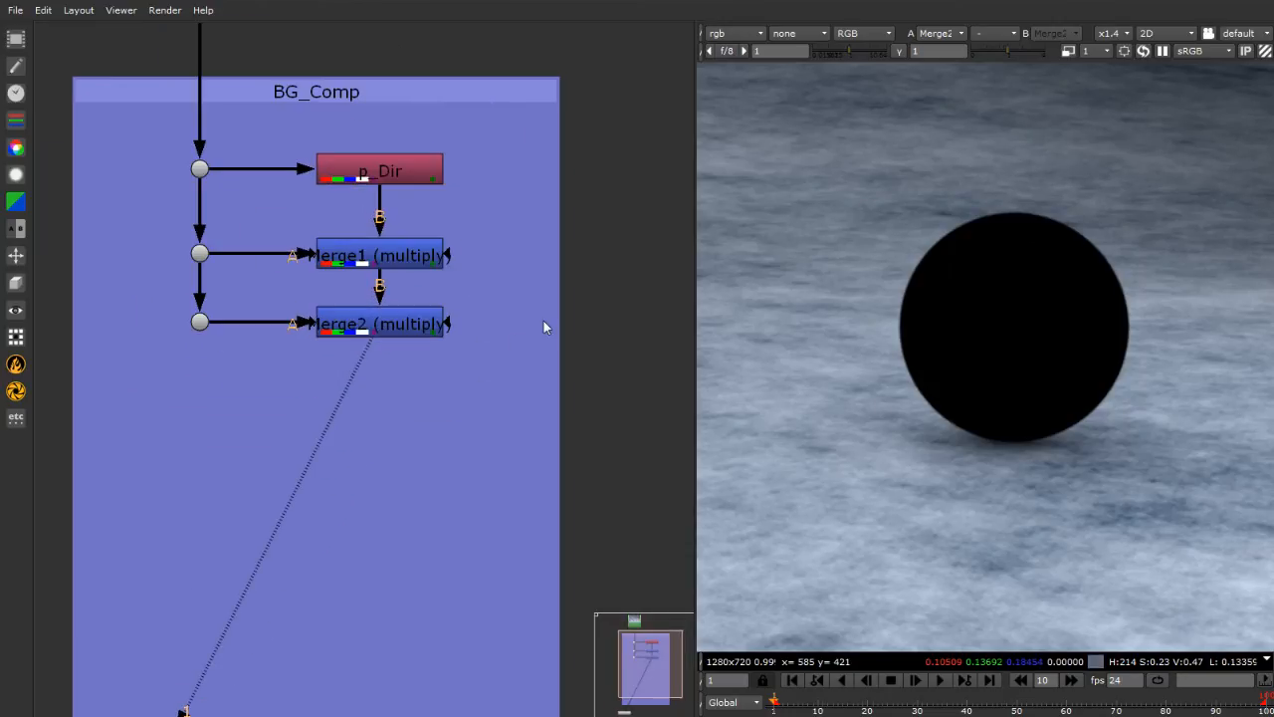
pyautogui.scroll(-2, 353, 271)
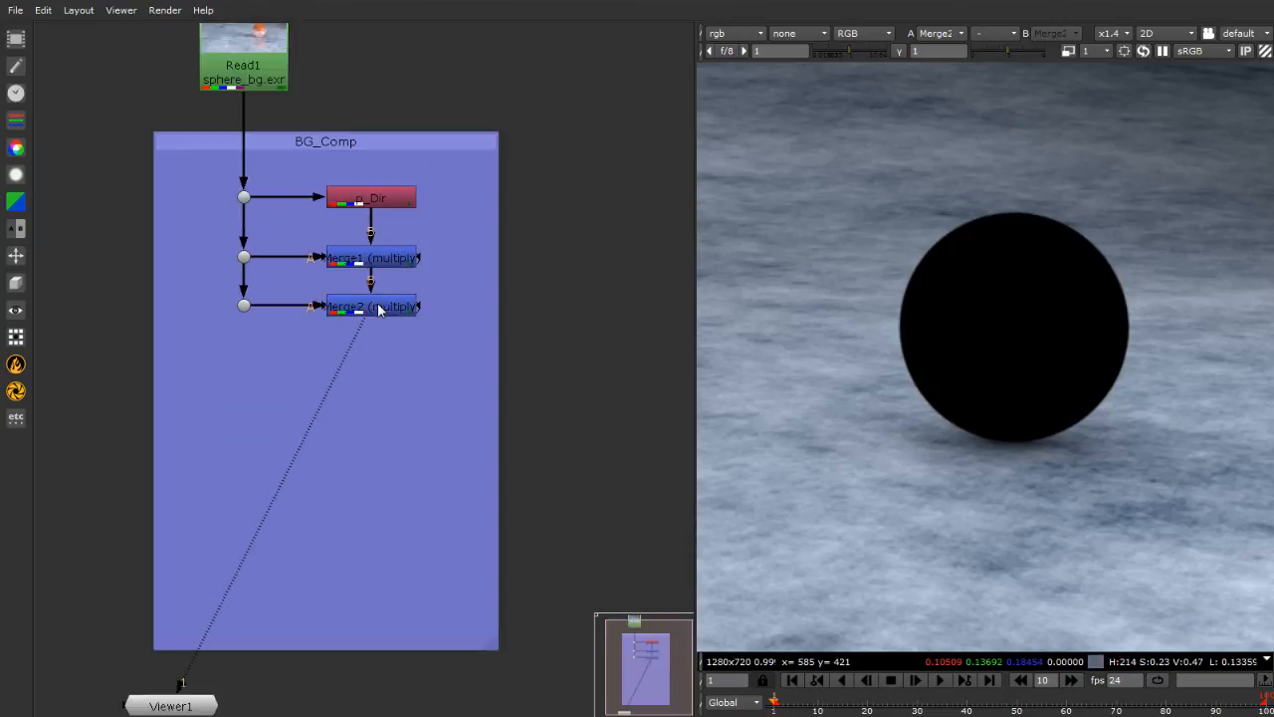
pyautogui.click(379, 310)
pyautogui.press('g')
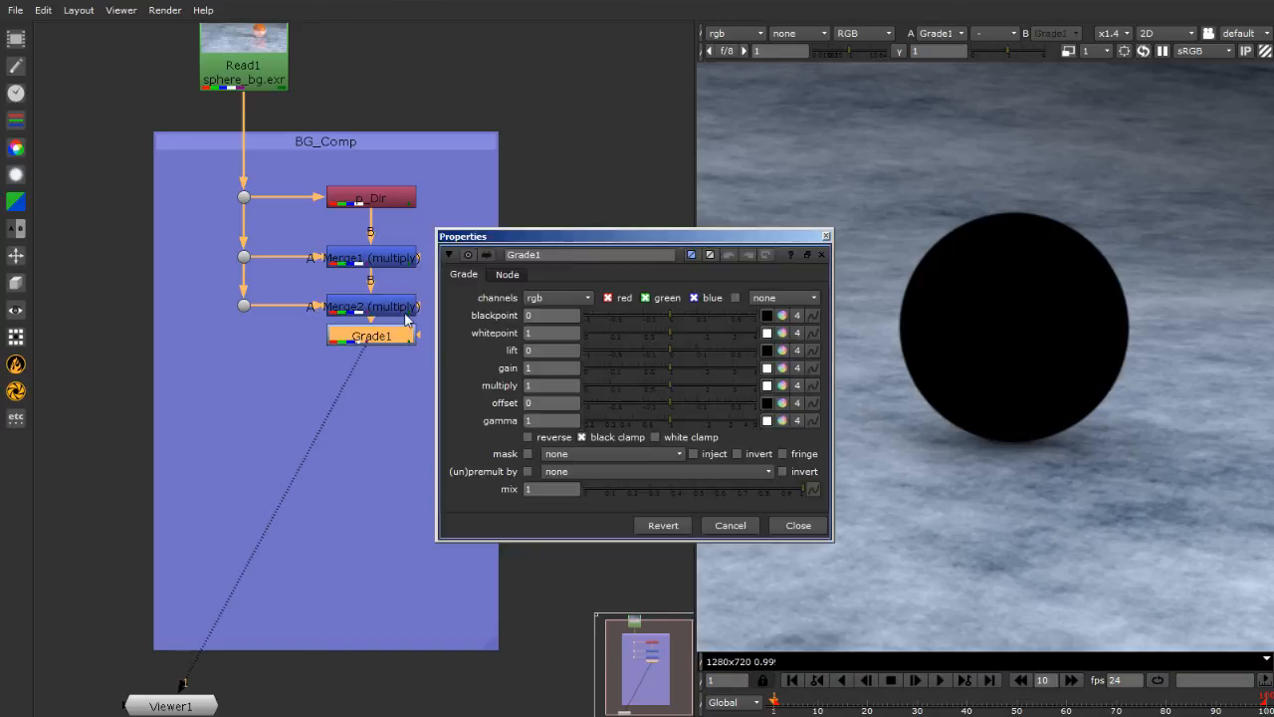
pyautogui.moveTo(377, 346); pyautogui.dragTo(244, 351)
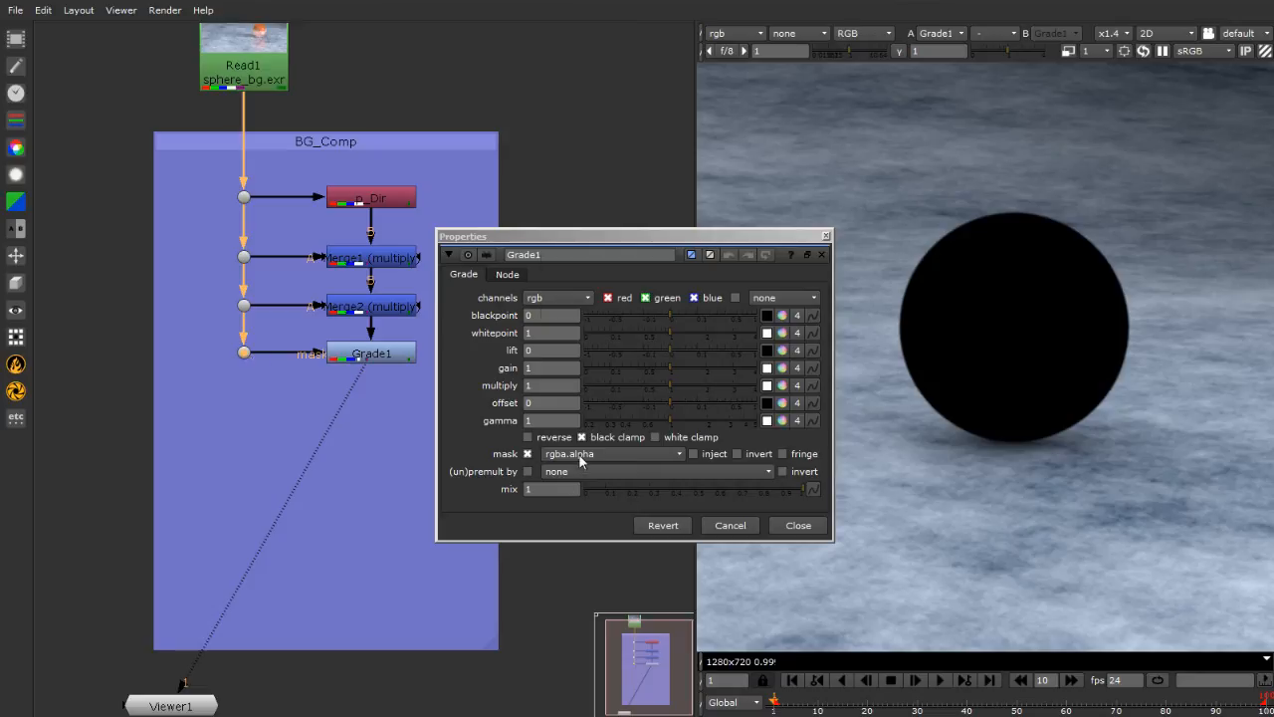
# Set Grade1's mask channel to plane_fill_Shadow.red and its multiply to 0, with Grade1 shown in the viewer
pyautogui.click(582, 454)
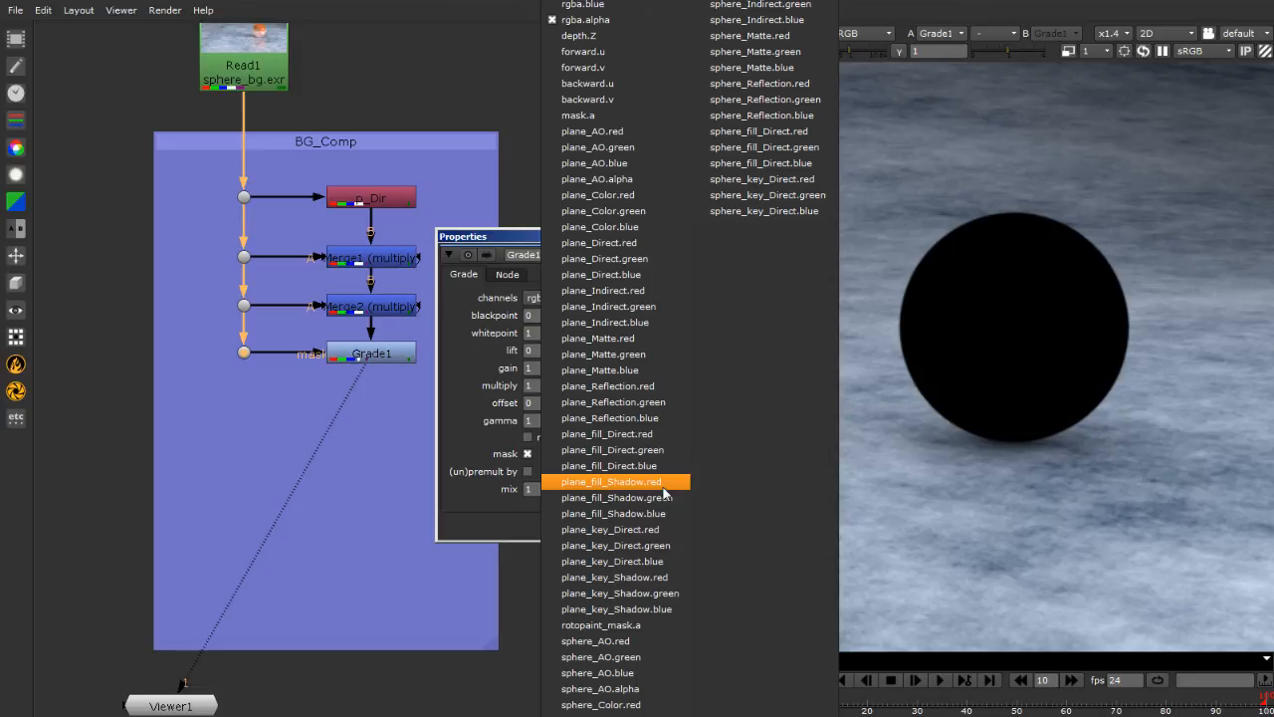
pyautogui.click(637, 482)
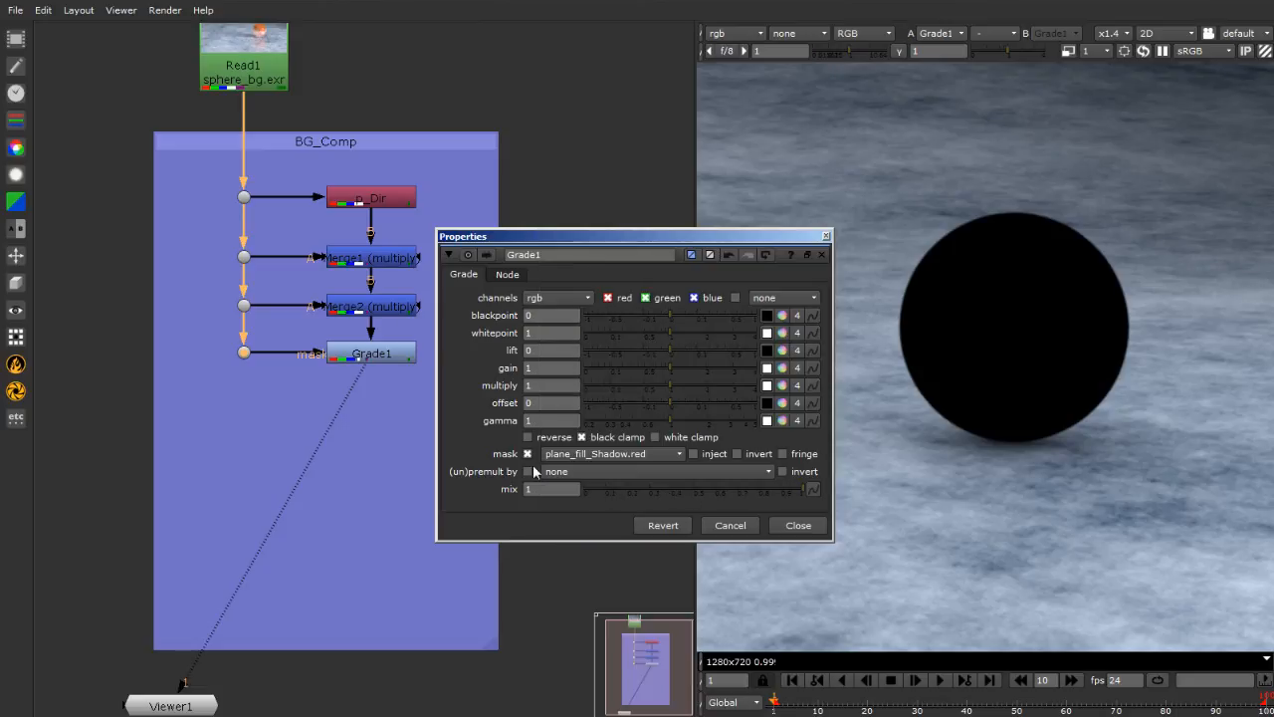
pyautogui.moveTo(669, 382); pyautogui.dragTo(586, 386)
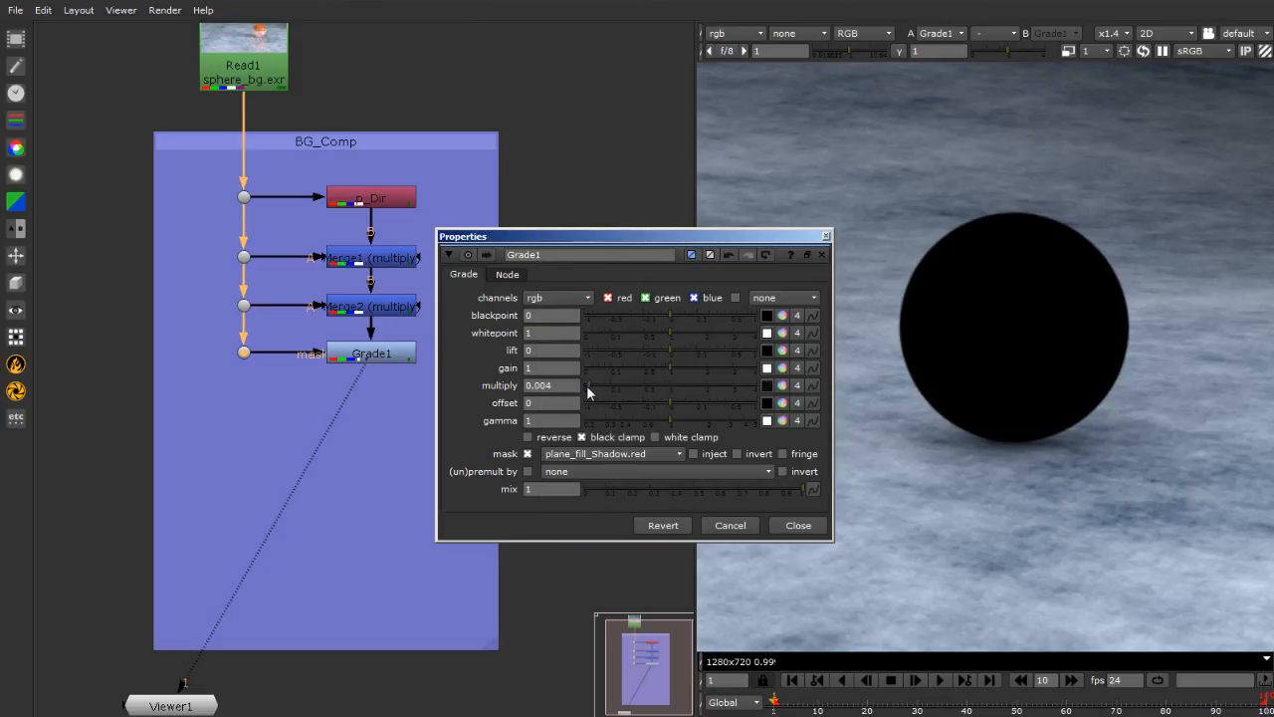
pyautogui.scroll(-5, 1025, 380)
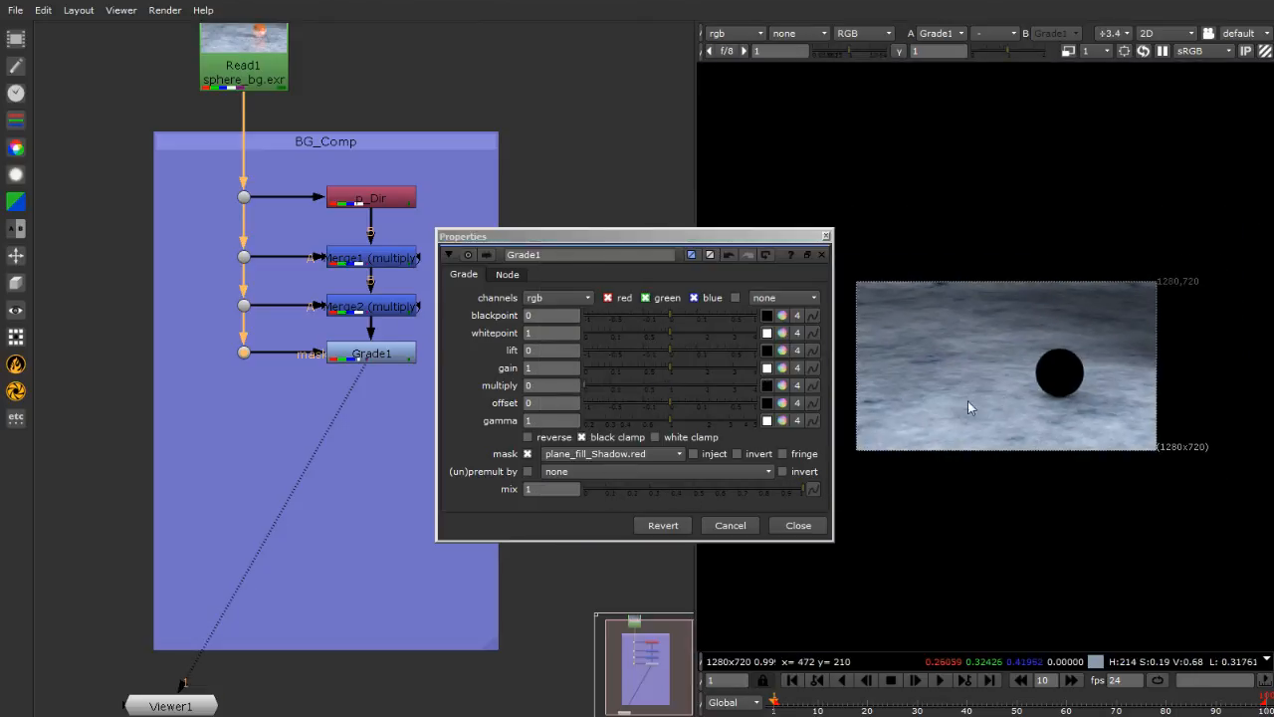
pyautogui.click(360, 361)
pyautogui.press('1')
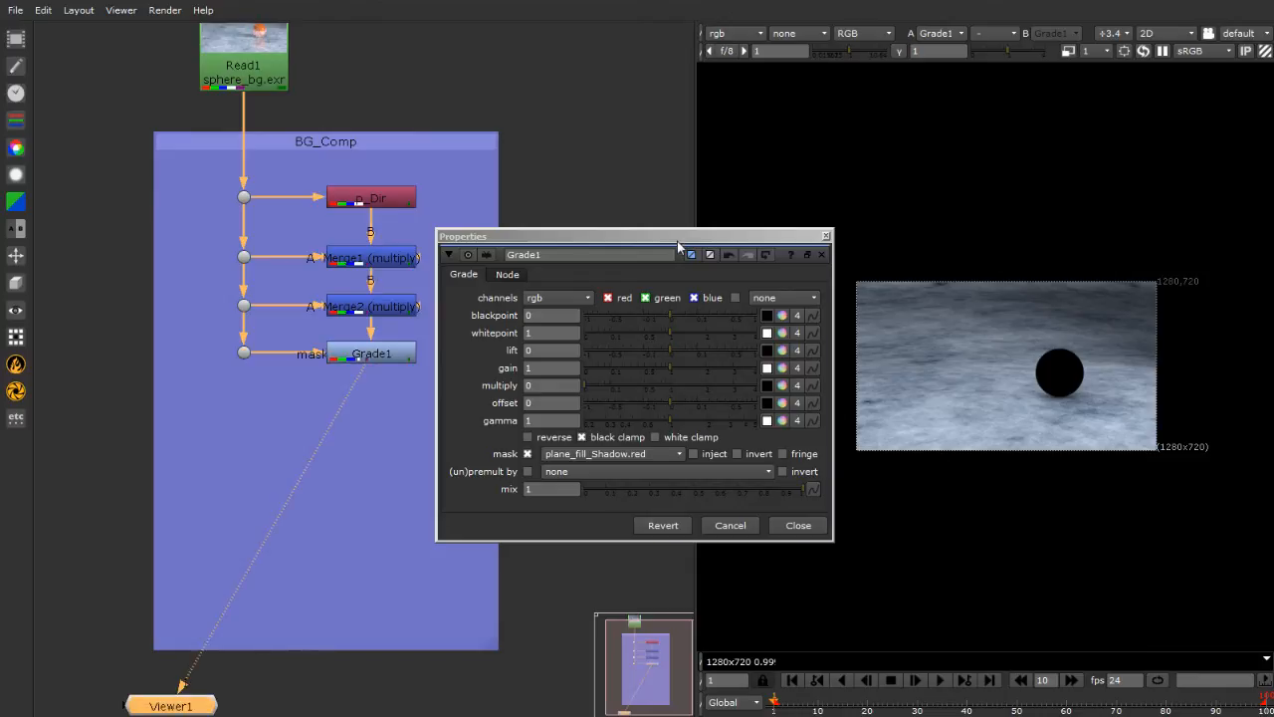
# Try Grade1's multiply at 4 to preview the masked fill shadow area, and return it to 0
pyautogui.moveTo(677, 241); pyautogui.dragTo(607, 221)
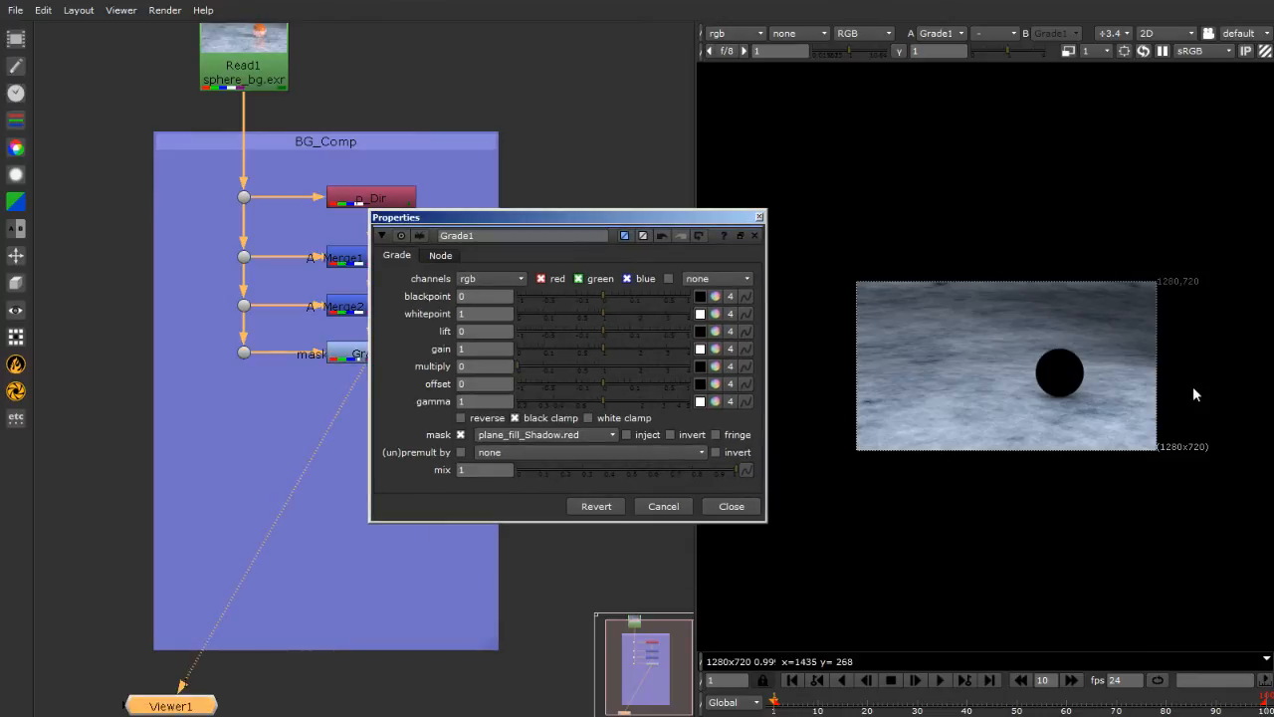
pyautogui.scroll(4, 1193, 389)
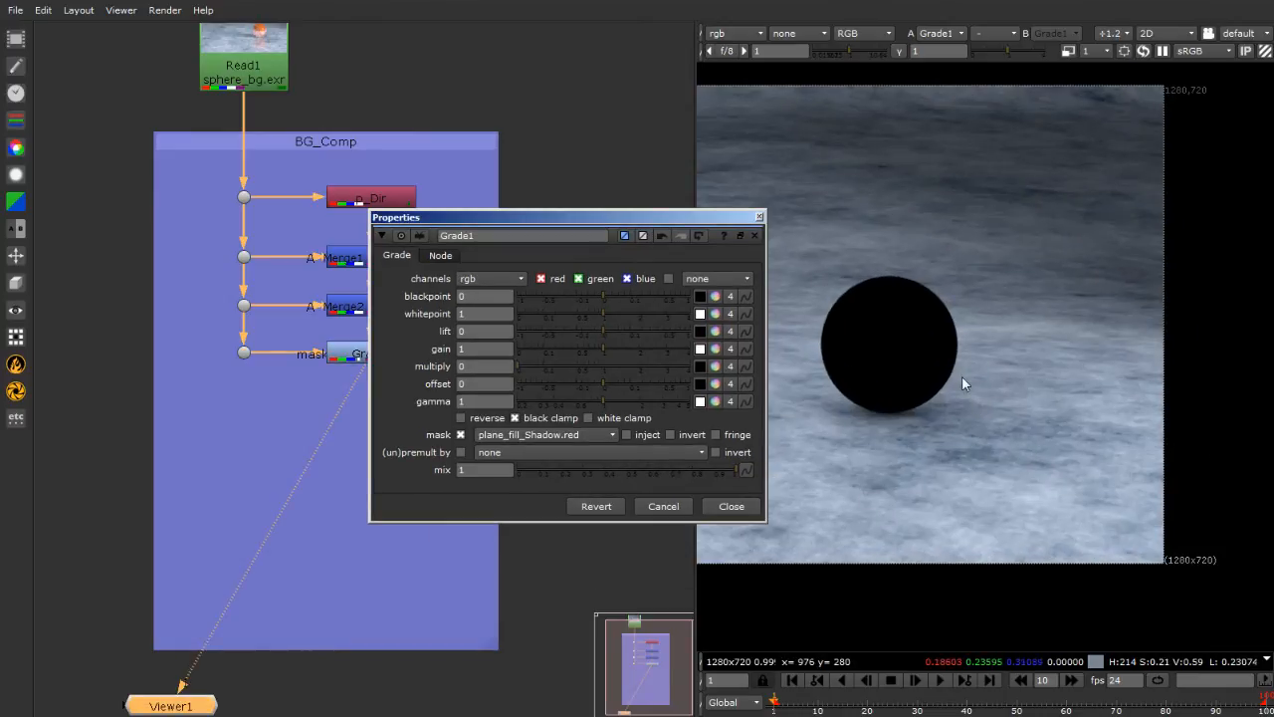
pyautogui.scroll(1, 962, 375)
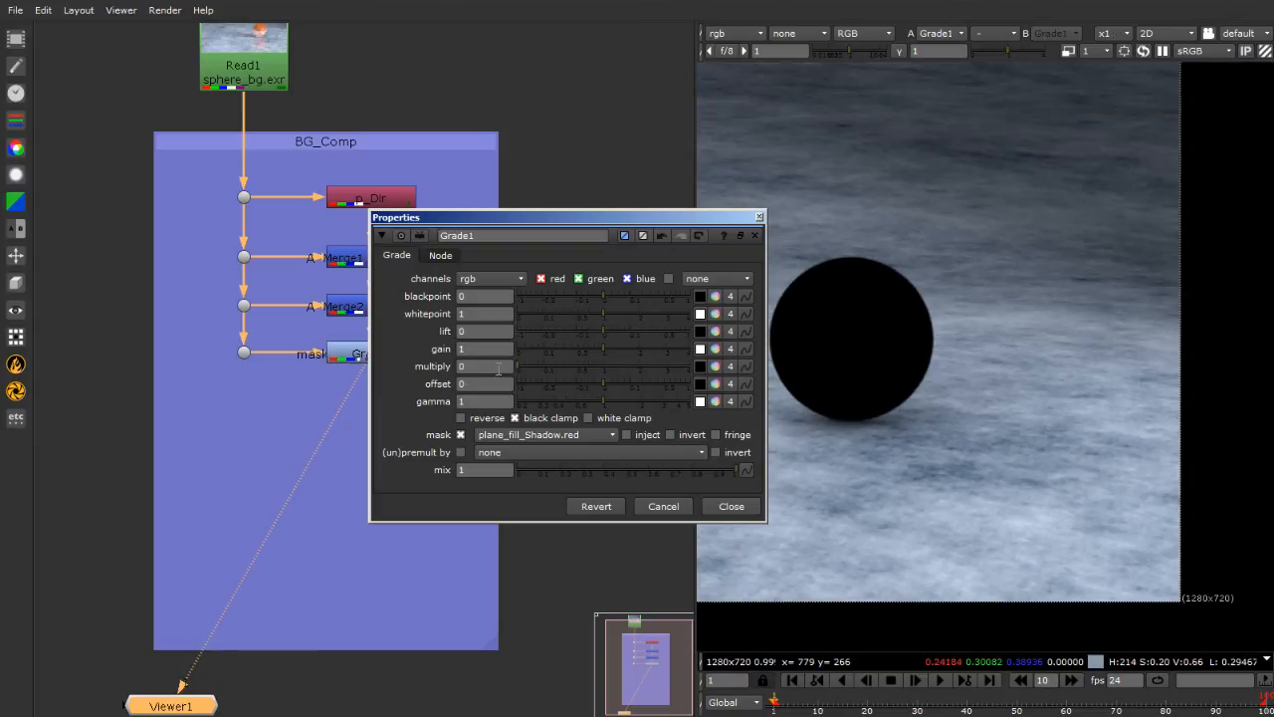
pyautogui.moveTo(519, 365); pyautogui.dragTo(1005, 377)
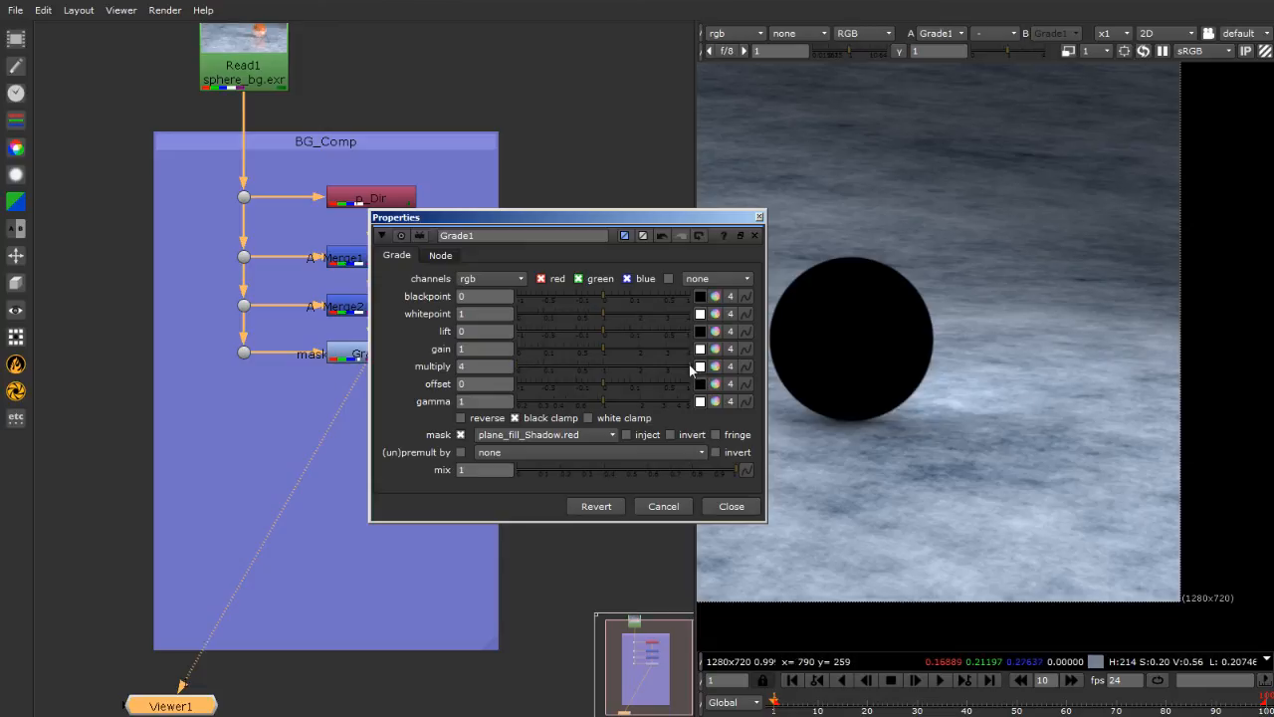
pyautogui.moveTo(690, 371); pyautogui.dragTo(387, 362)
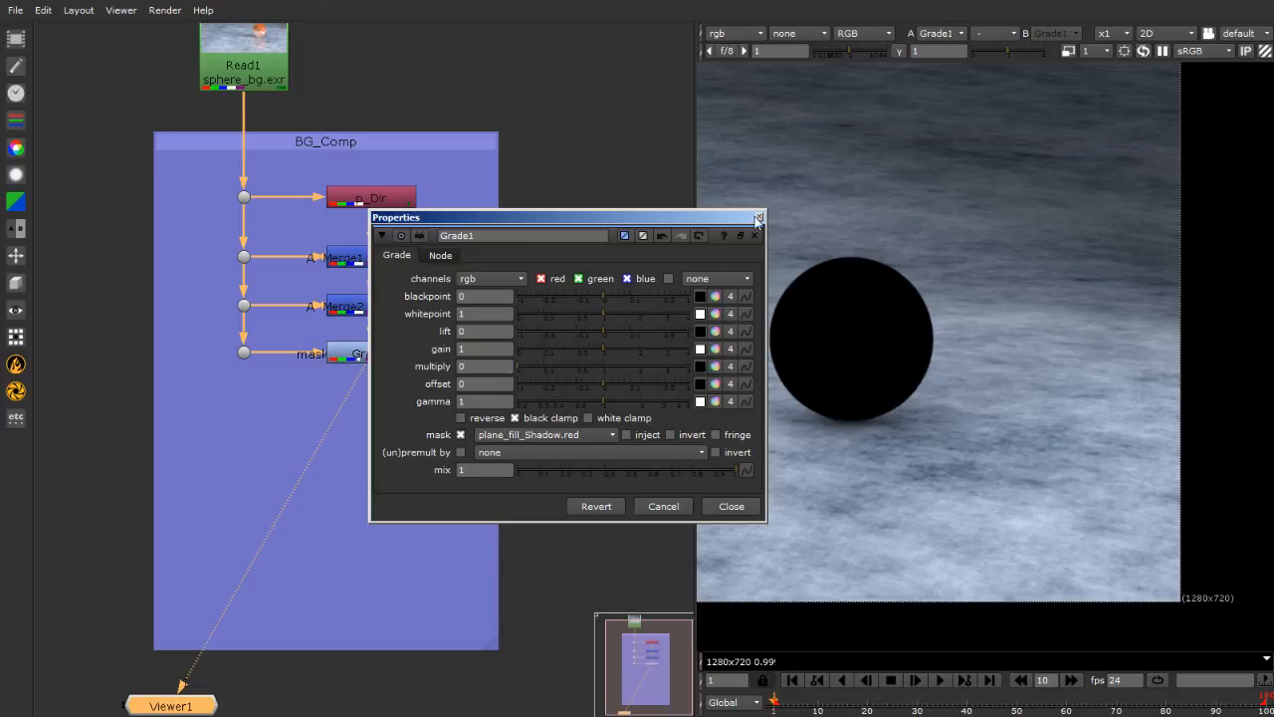
# Close Grade1's properties, toggle Grade1 off and on to compare the fill shadow, and leave it enabled with the full frame in view
pyautogui.click(760, 216)
pyautogui.click(408, 355)
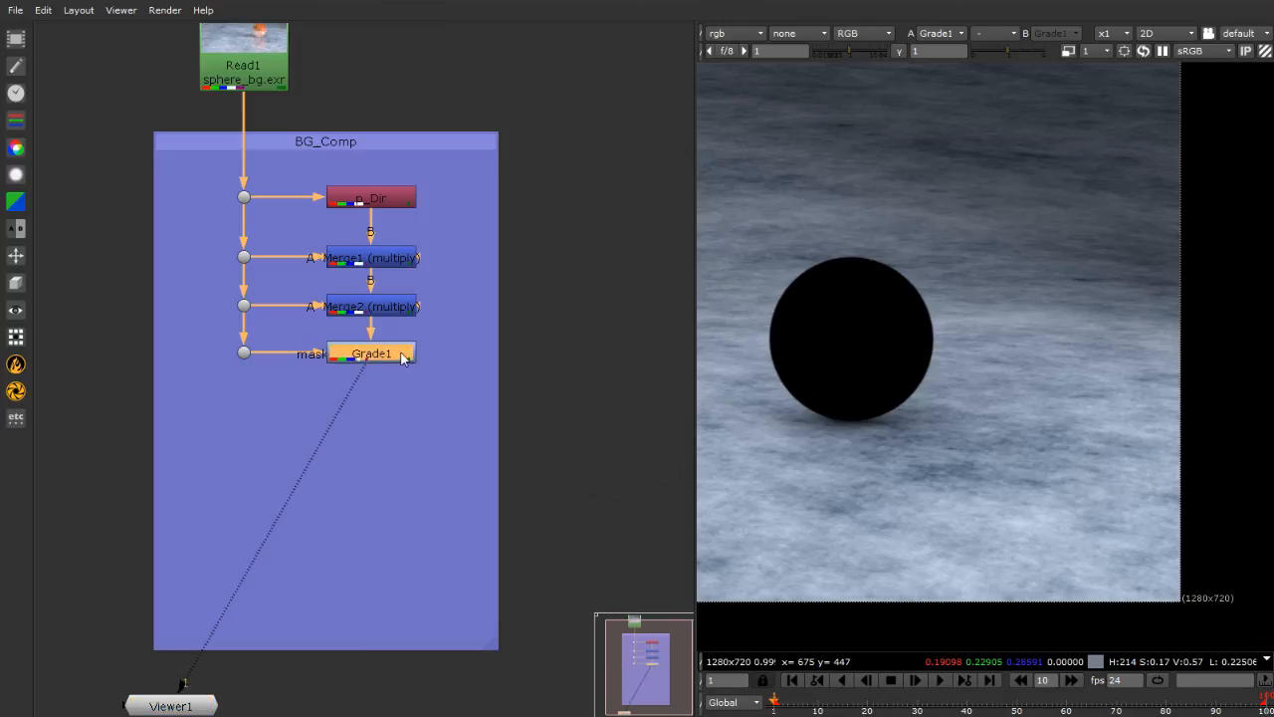
pyautogui.scroll(3, 981, 414)
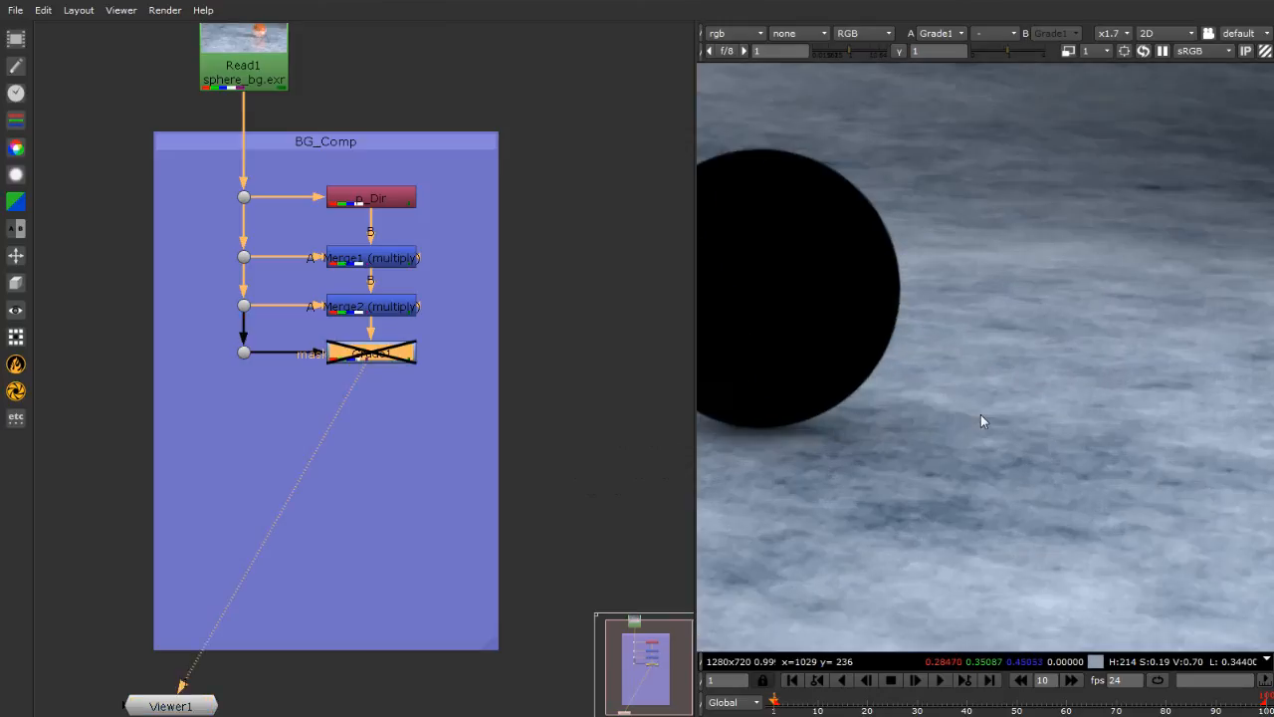
pyautogui.press('d')
pyautogui.press('d')
pyautogui.press('d')
pyautogui.press('d')
pyautogui.press('d')
pyautogui.press('d')
pyautogui.press('d')
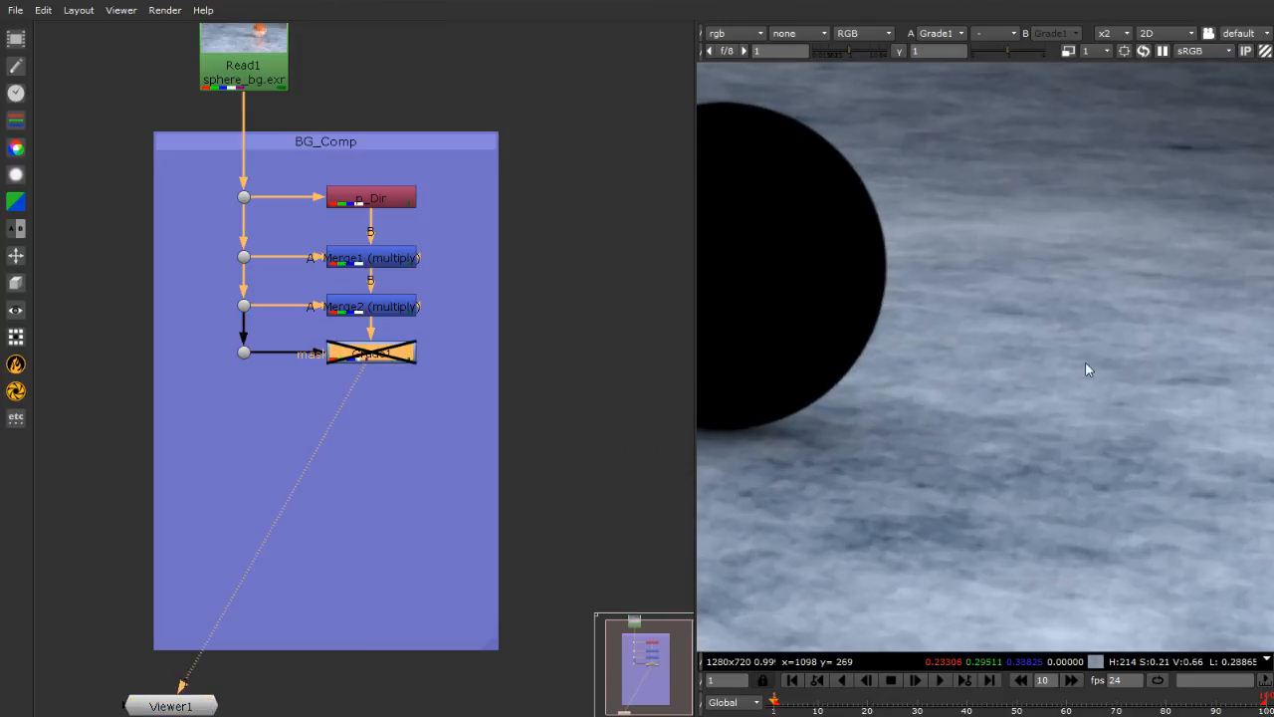
pyautogui.press('d')
pyautogui.press('d')
pyautogui.press('d')
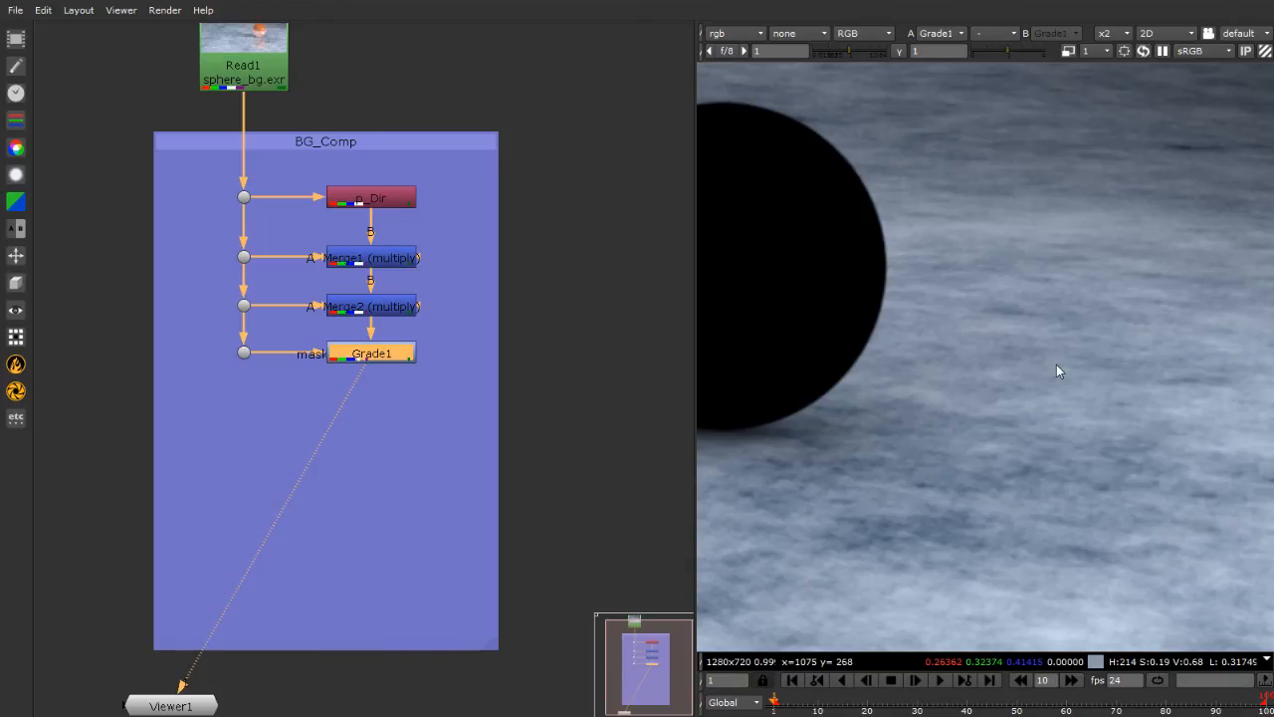
pyautogui.press('f')
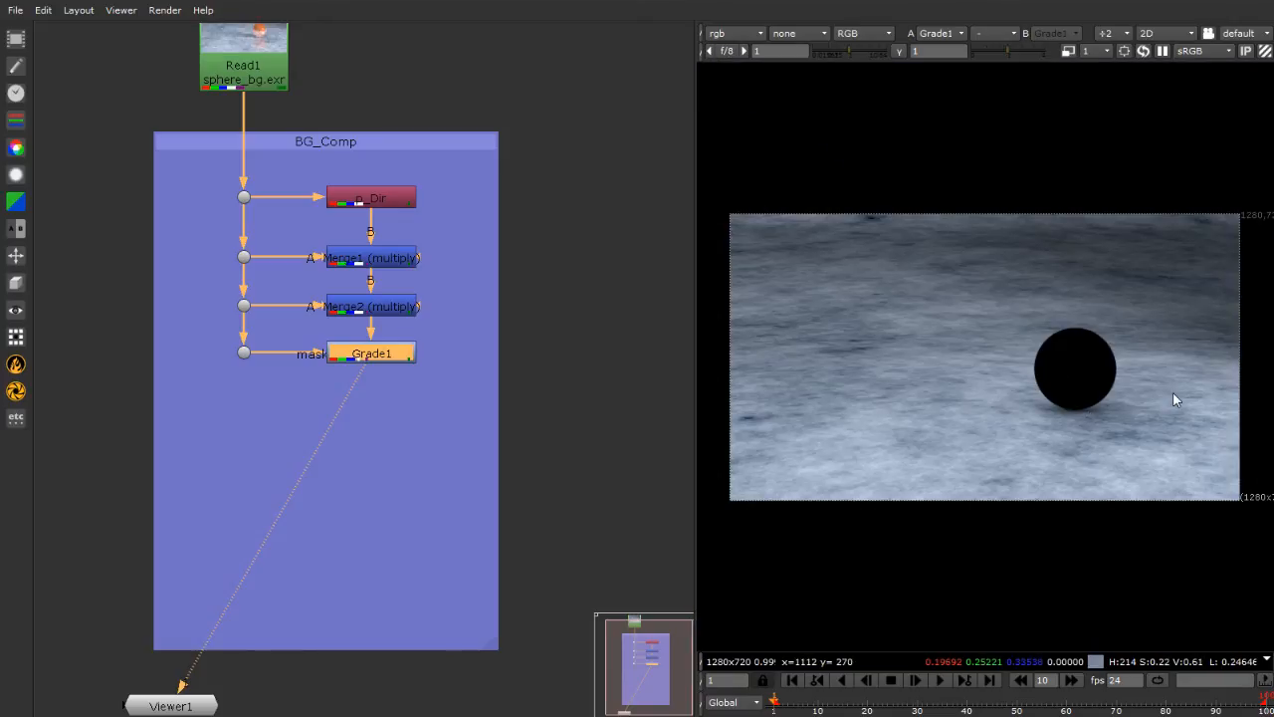
pyautogui.click(587, 404)
pyautogui.scroll(5, 247, 389)
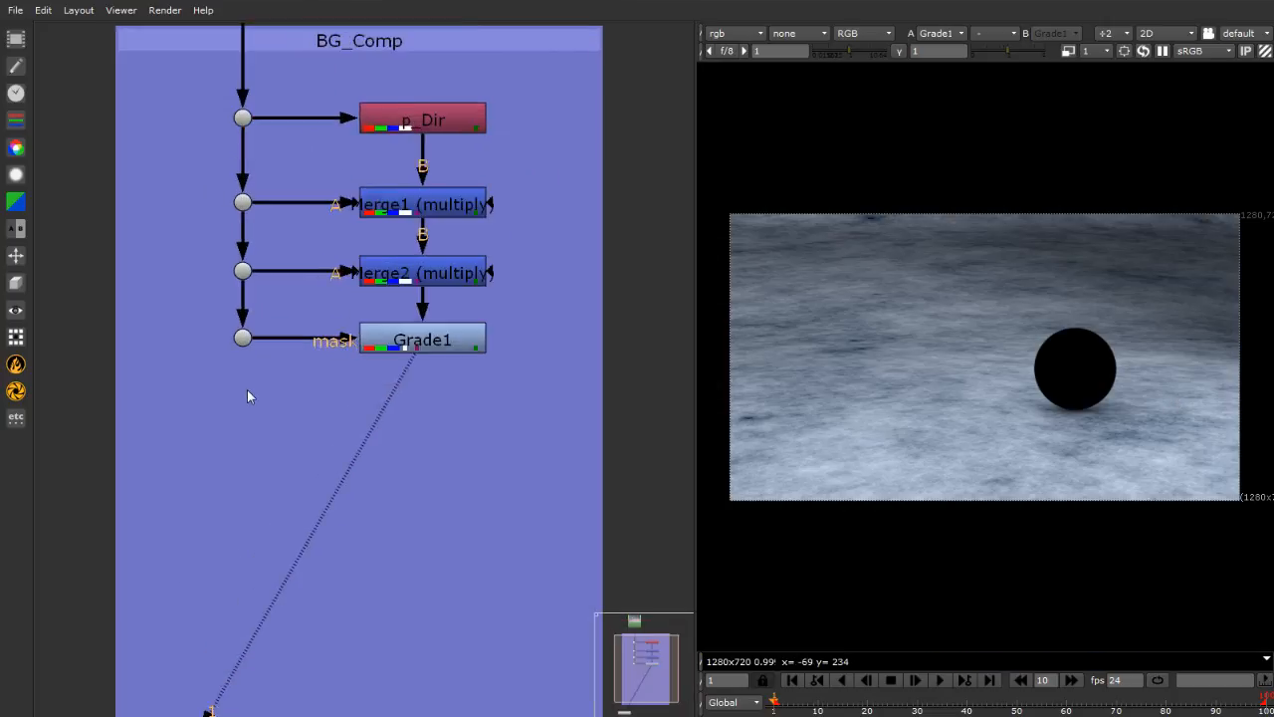
# Add a second Grade node and insert it into the mask connection between the lowest dot and Grade1
pyautogui.press('g')
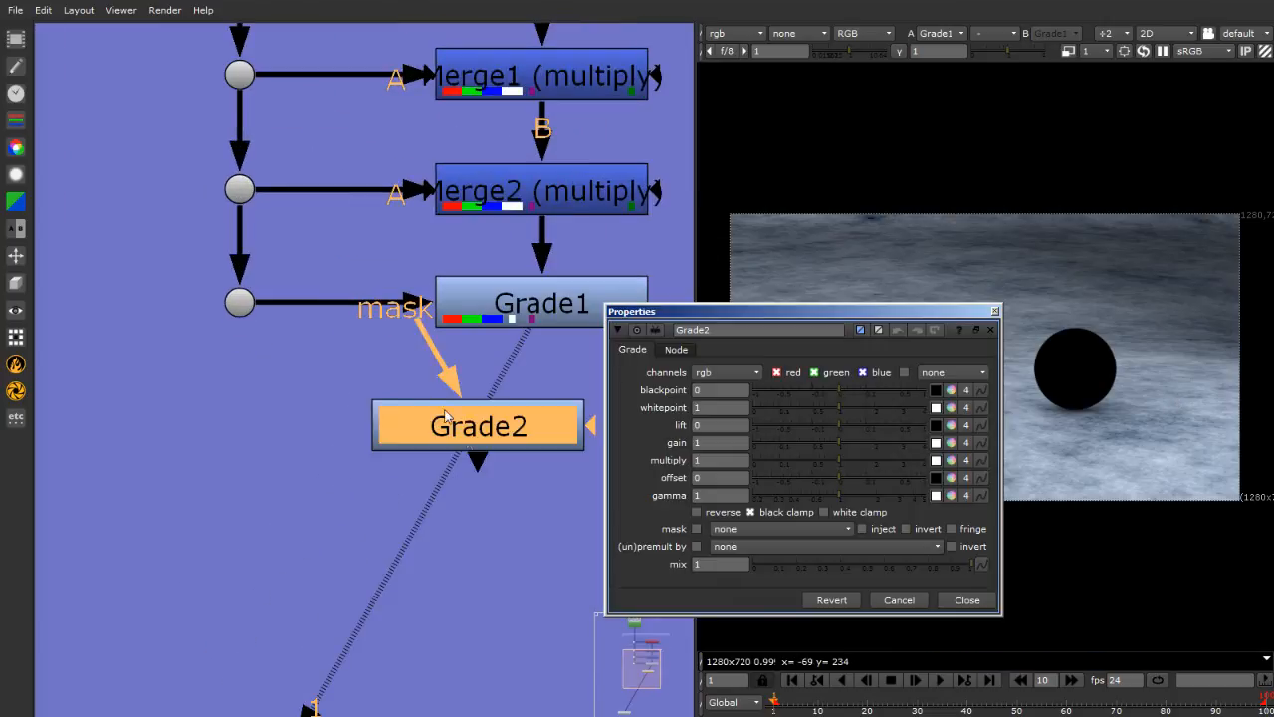
pyautogui.moveTo(434, 450); pyautogui.dragTo(332, 338)
pyautogui.scroll(-5, 264, 402)
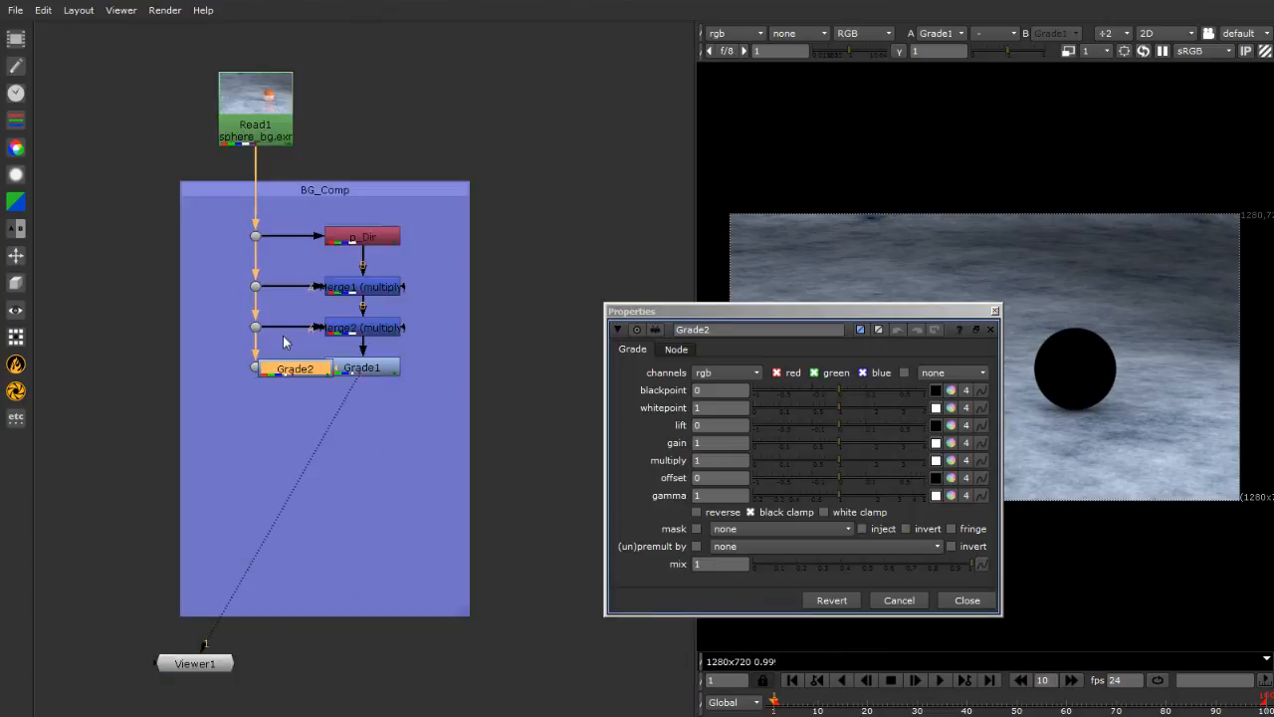
# Move Read1 and its dots farther from the merge column, and place Grade2 between the lowest dot and Grade1
pyautogui.moveTo(121, 52); pyautogui.dragTo(292, 542)
pyautogui.moveTo(167, 52); pyautogui.dragTo(309, 544)
pyautogui.moveTo(241, 109); pyautogui.dragTo(183, 110)
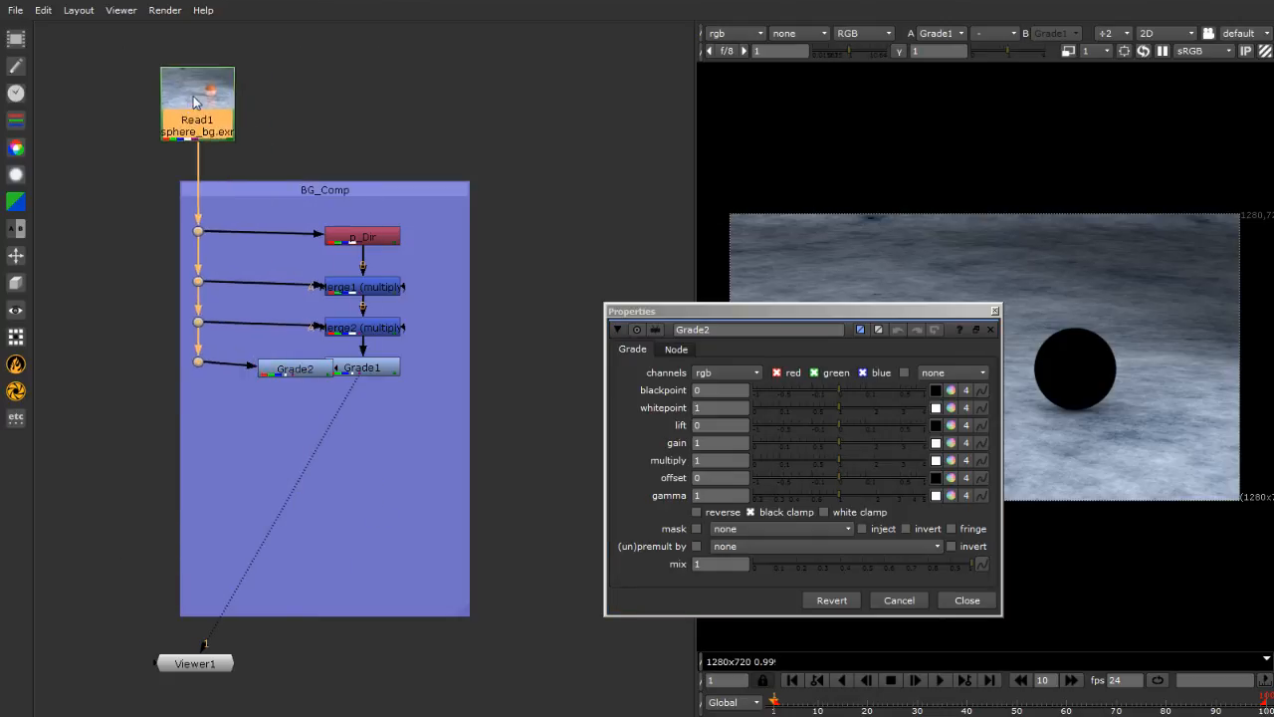
pyautogui.click(98, 255)
pyautogui.moveTo(297, 369); pyautogui.dragTo(263, 369)
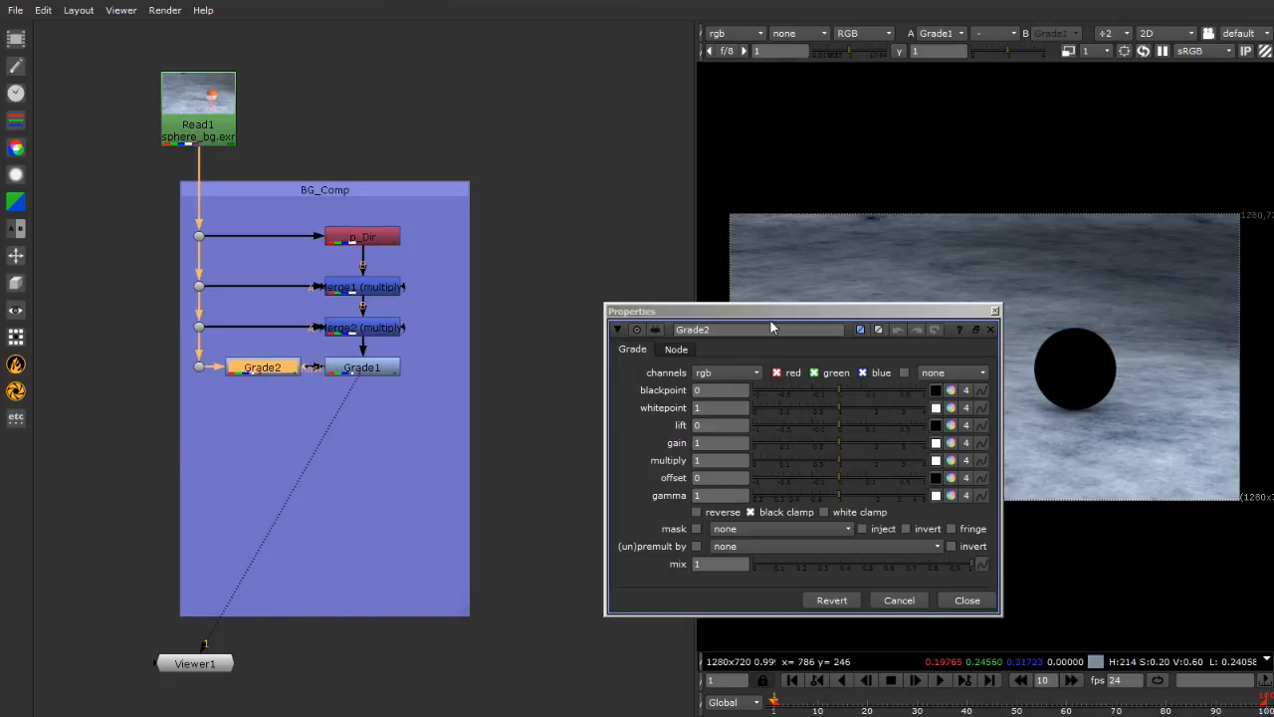
# Move the Grade2 properties clear of the viewer and set Grade2's channels to all
pyautogui.moveTo(771, 326); pyautogui.dragTo(598, 106)
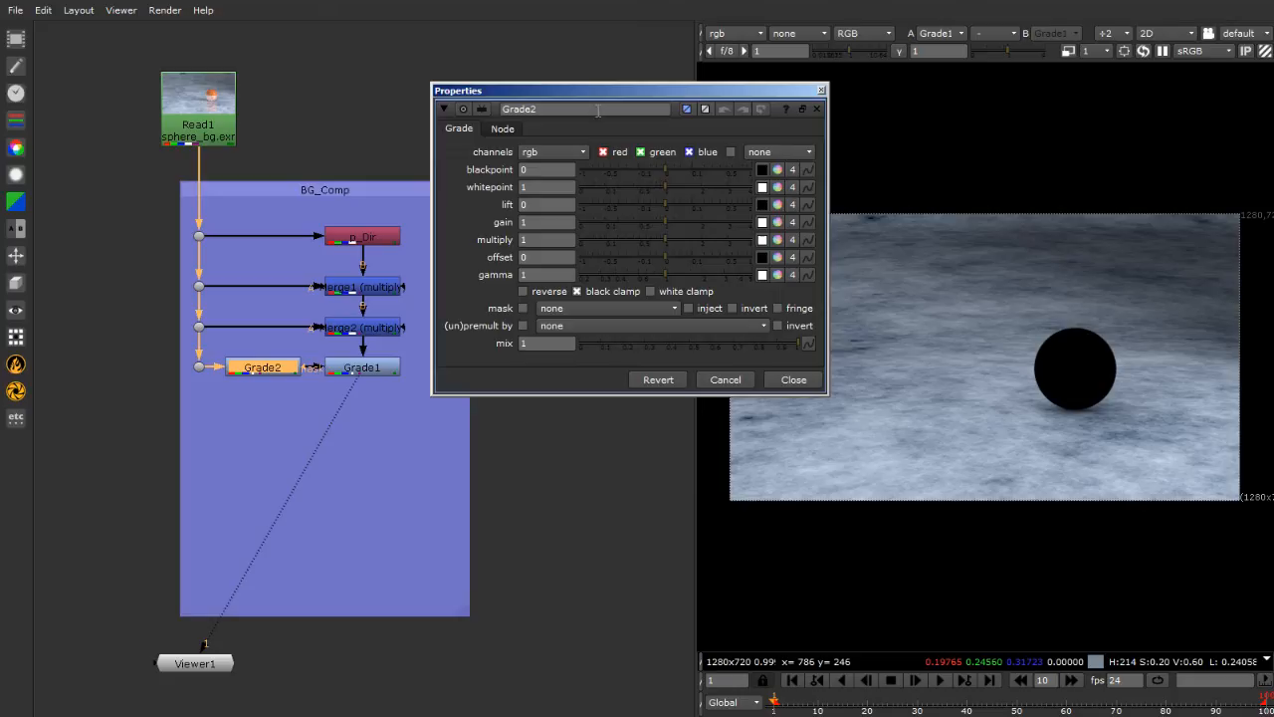
pyautogui.click(546, 152)
pyautogui.click(541, 156)
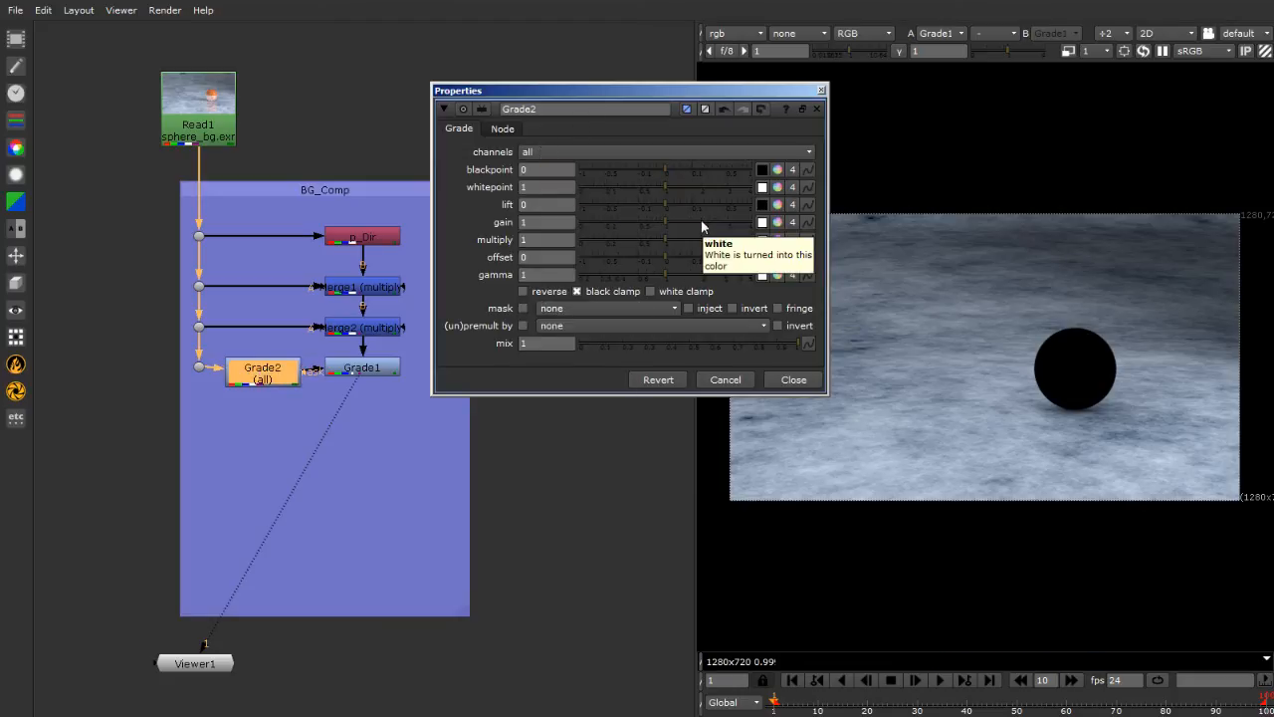
# Show Grade2's output in the viewer and display its plane_key_Shadow layer
pyautogui.click(276, 379)
pyautogui.press('1')
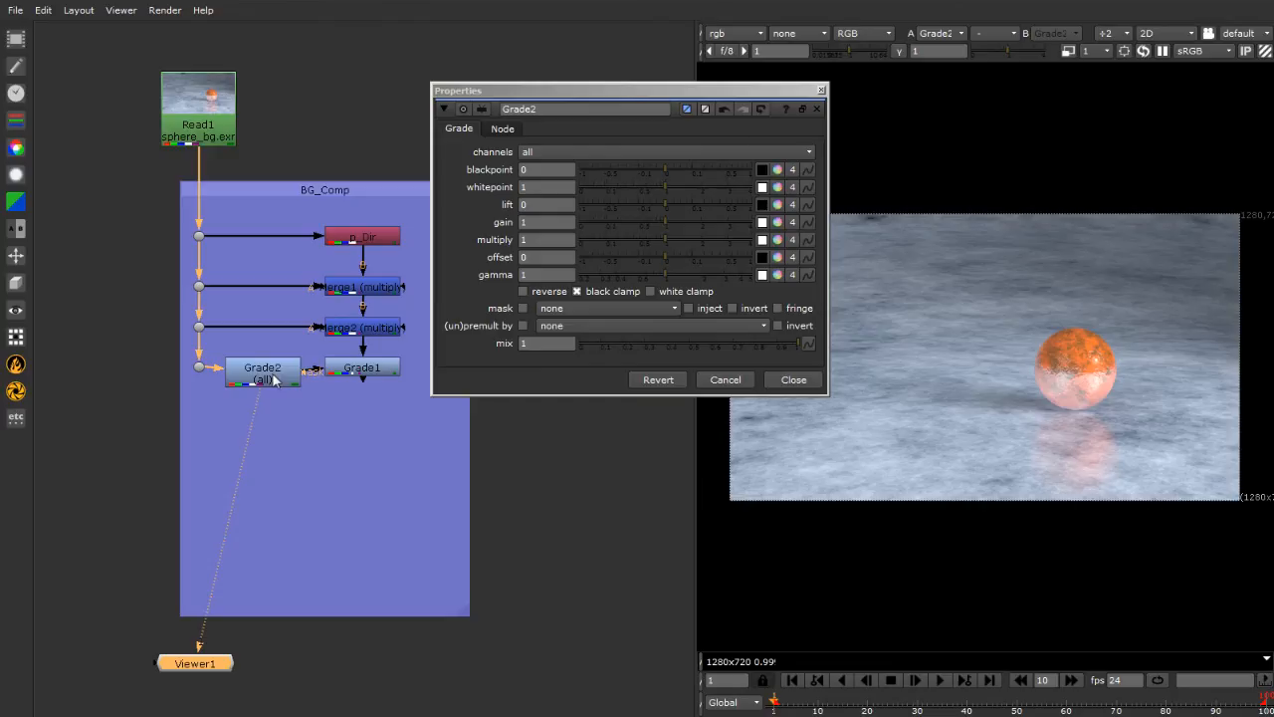
pyautogui.click(742, 35)
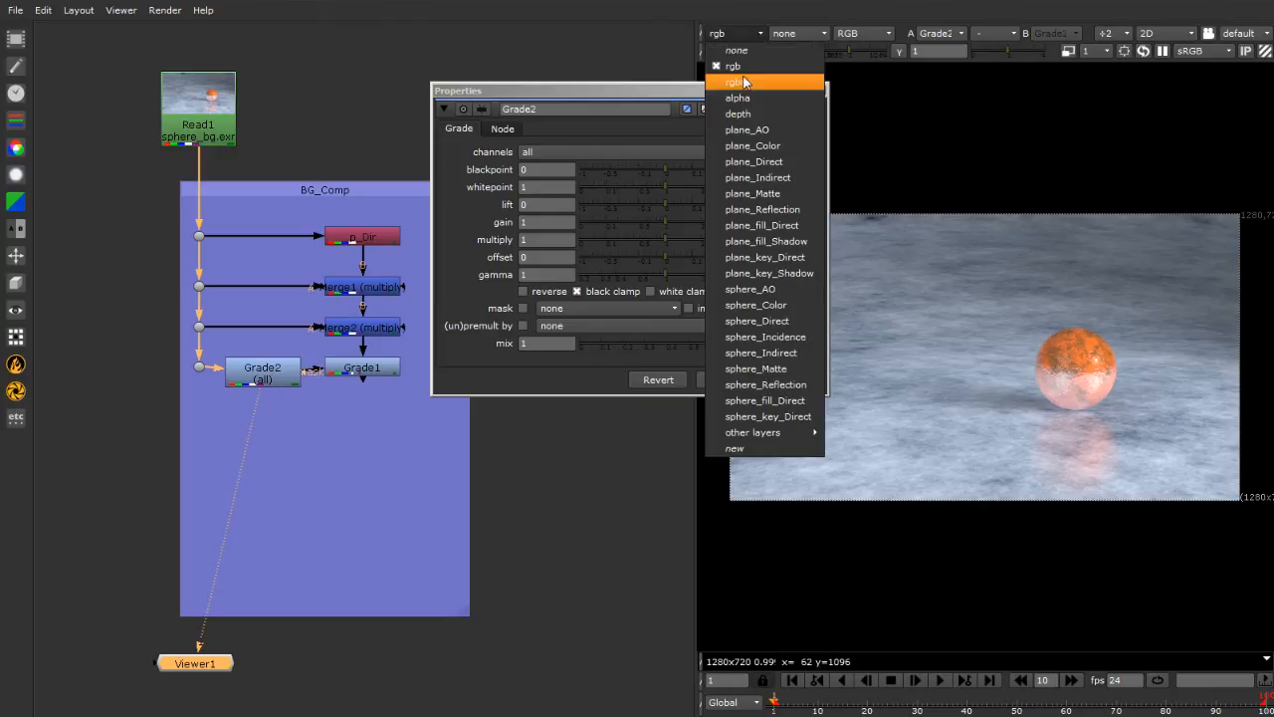
pyautogui.click(768, 274)
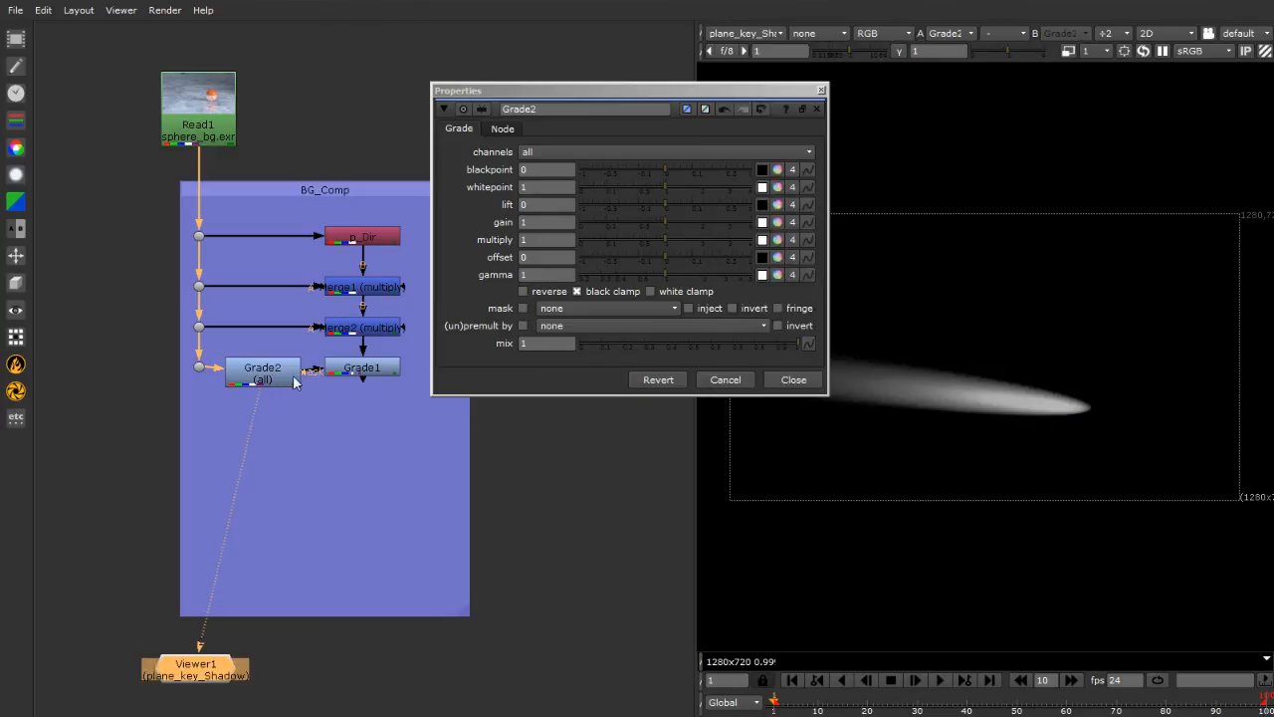
# Check which mask channel Grade1 uses, and set Grade2's channels to plane_fill_Shadow
pyautogui.doubleClick(362, 369)
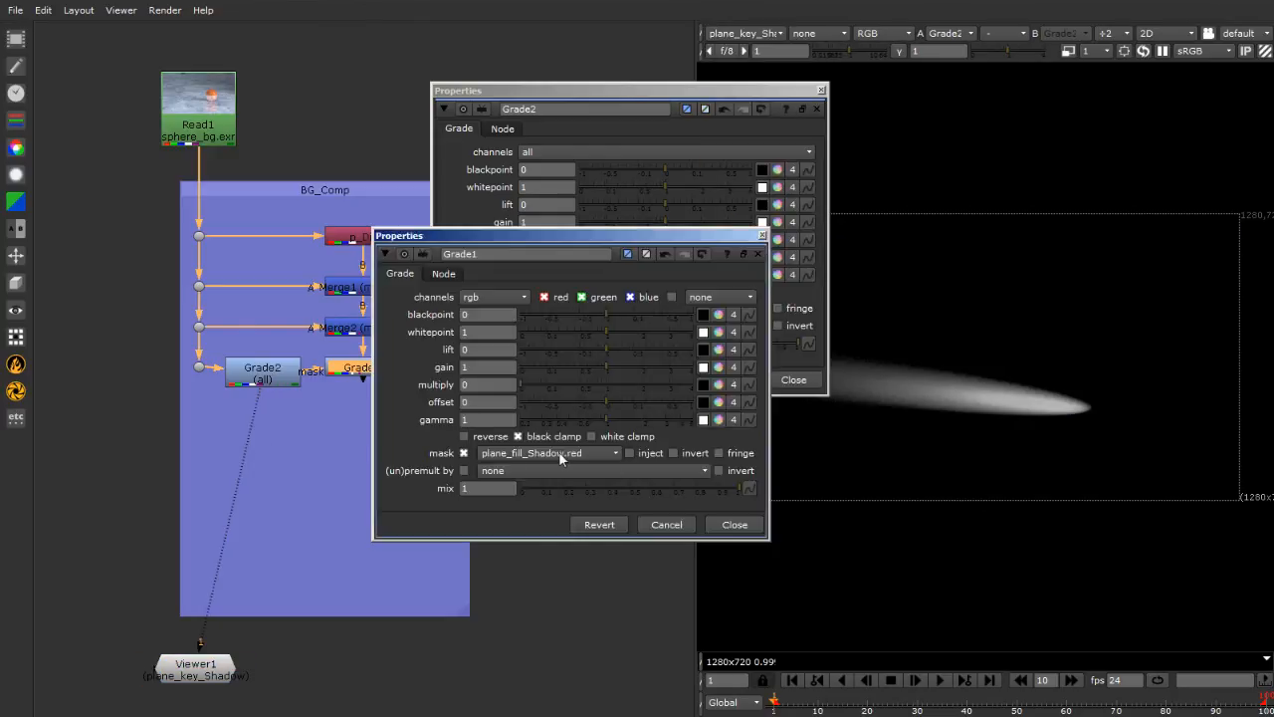
pyautogui.click(760, 234)
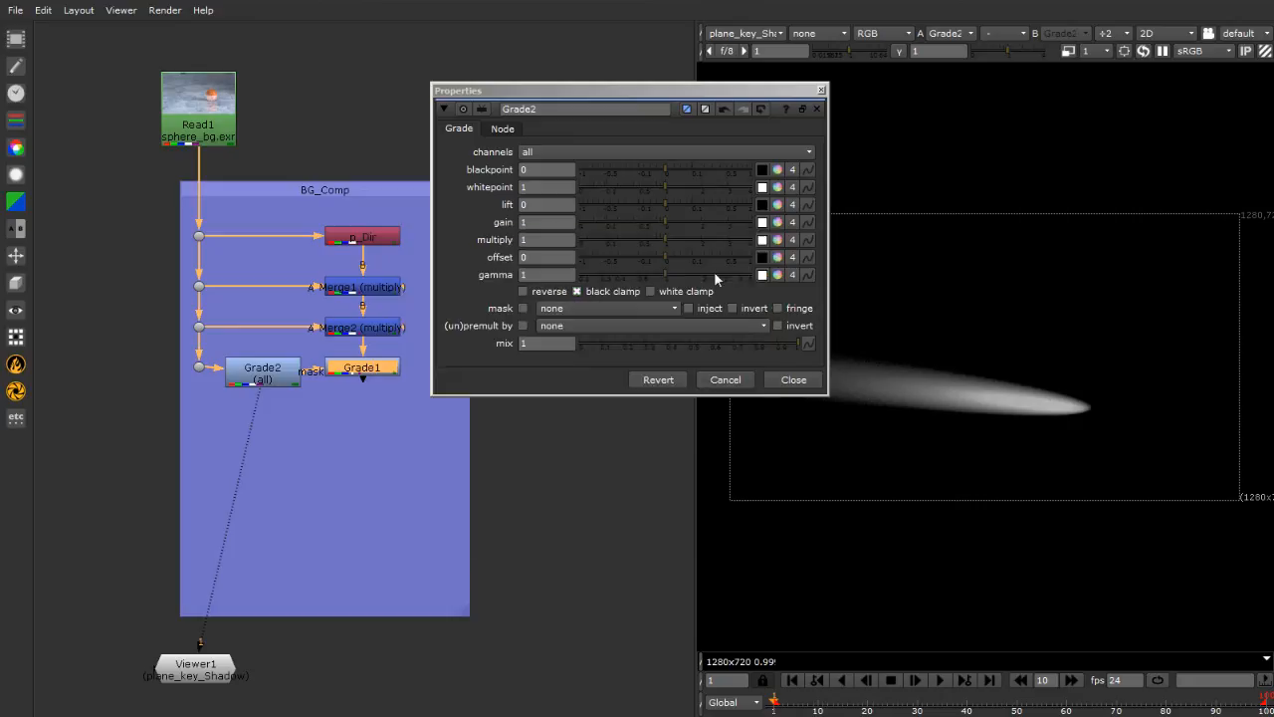
pyautogui.click(262, 373)
pyautogui.click(570, 155)
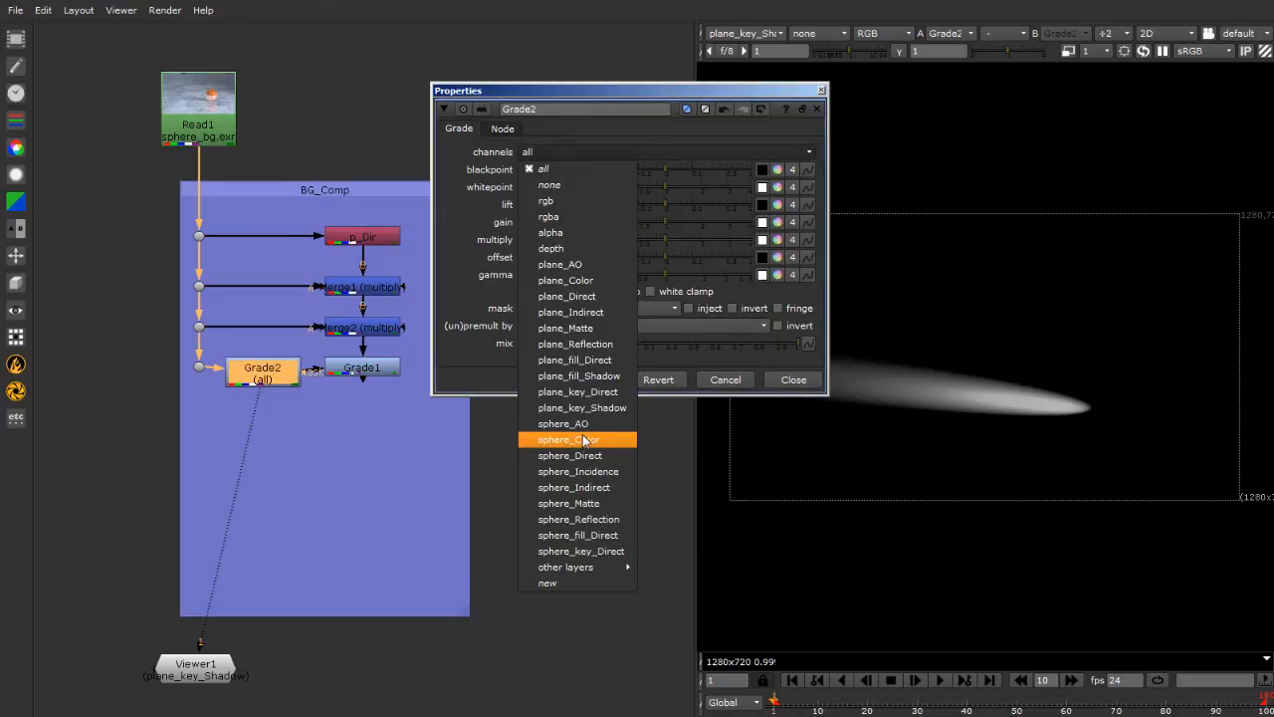
pyautogui.click(624, 376)
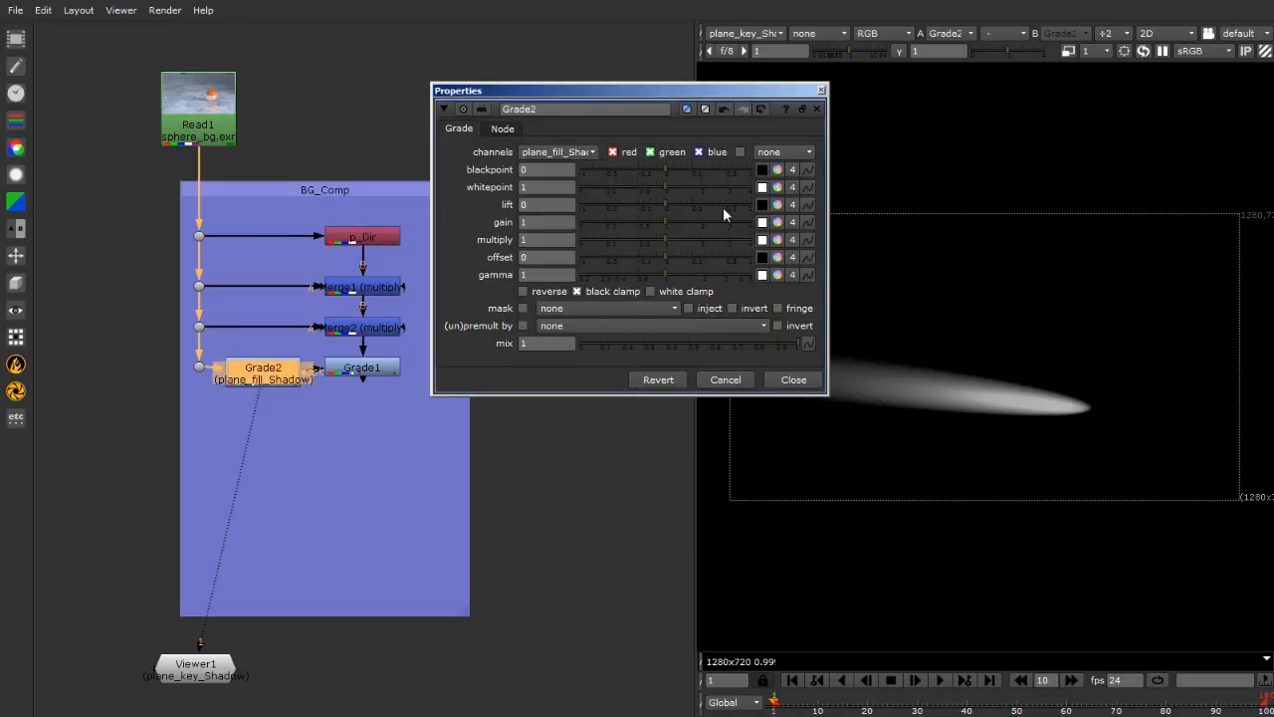
# Display the plane_fill_Shadow layer of Grade2 in the viewer and examine the shadow's brightness up close
pyautogui.click(747, 33)
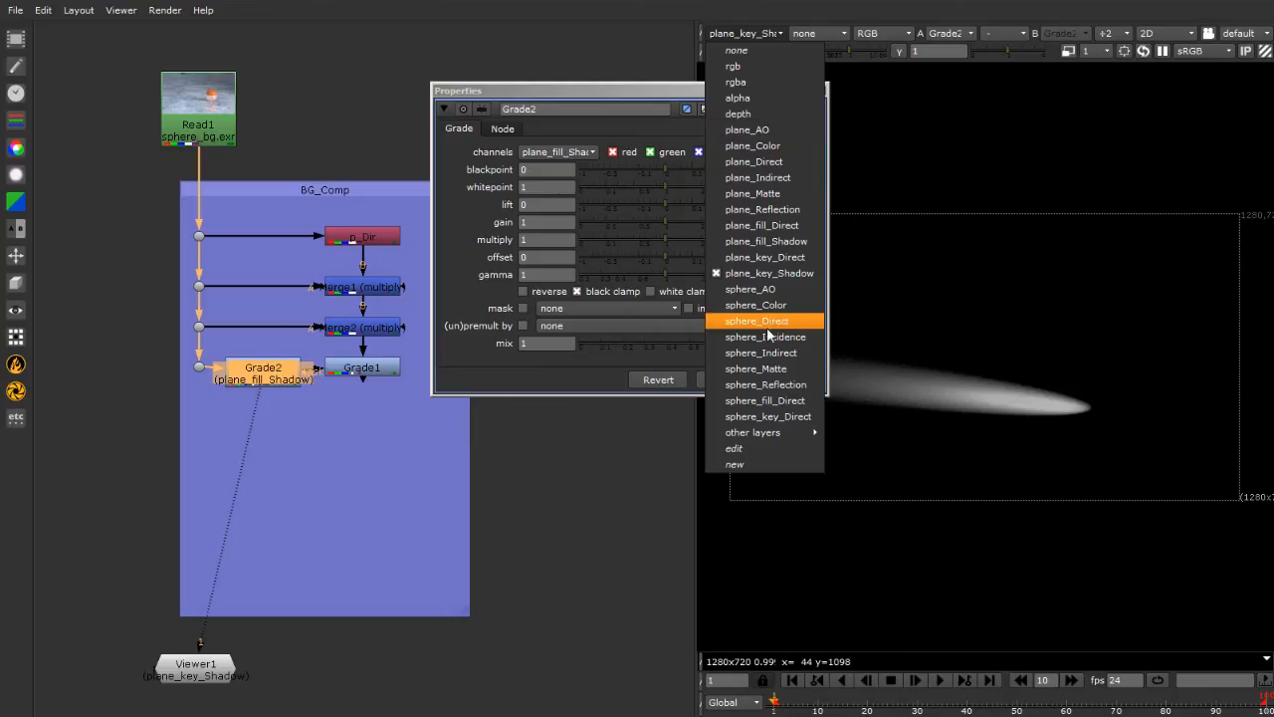
pyautogui.click(803, 242)
pyautogui.scroll(2, 1135, 413)
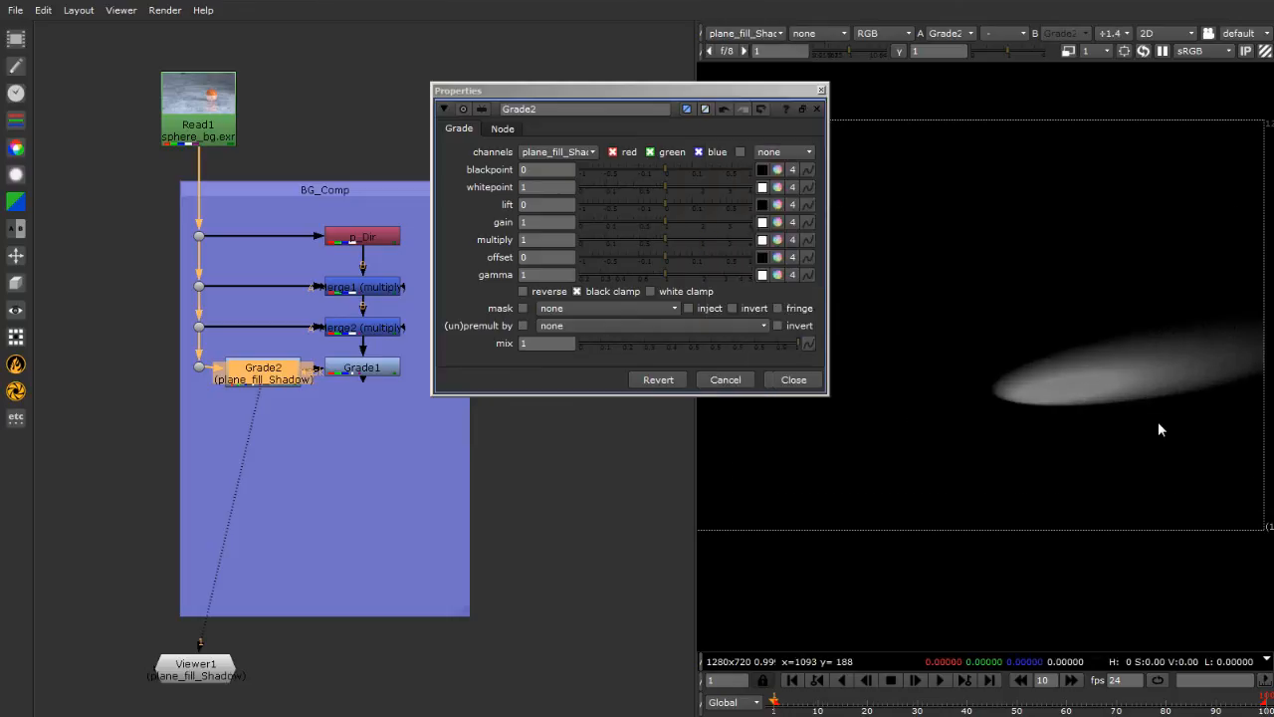
pyautogui.scroll(2, 1155, 413)
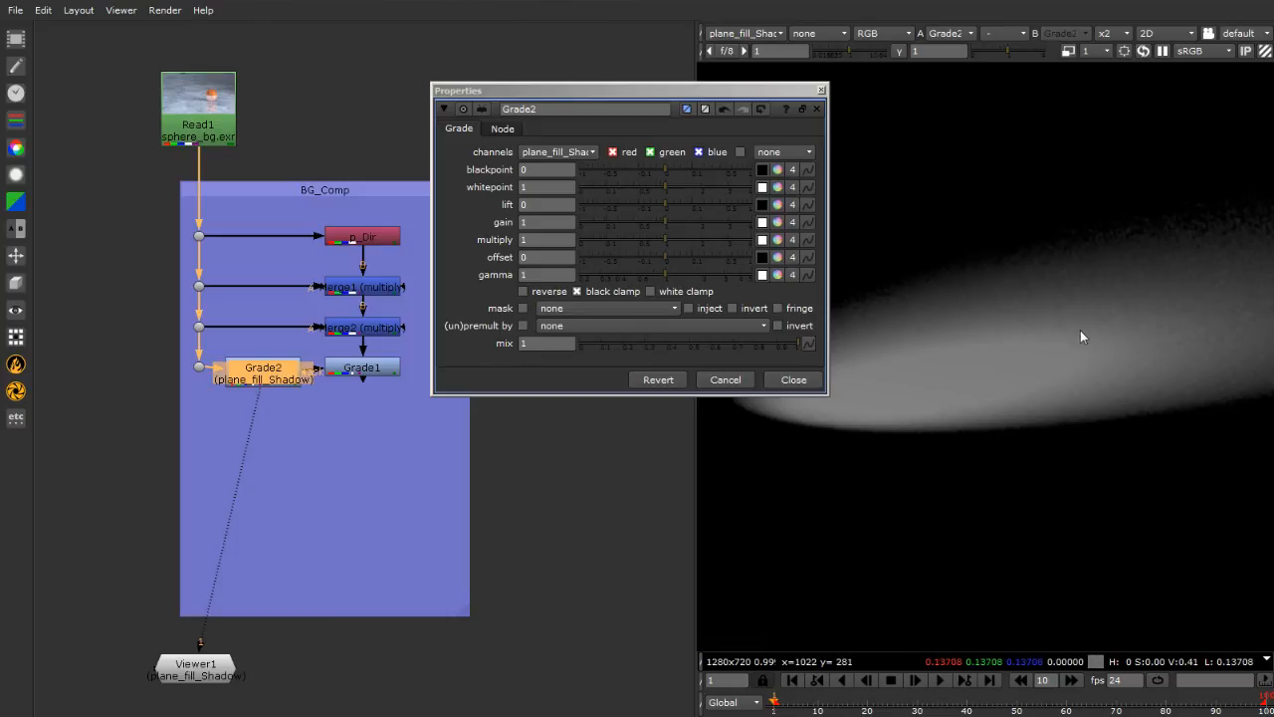
pyautogui.press('f')
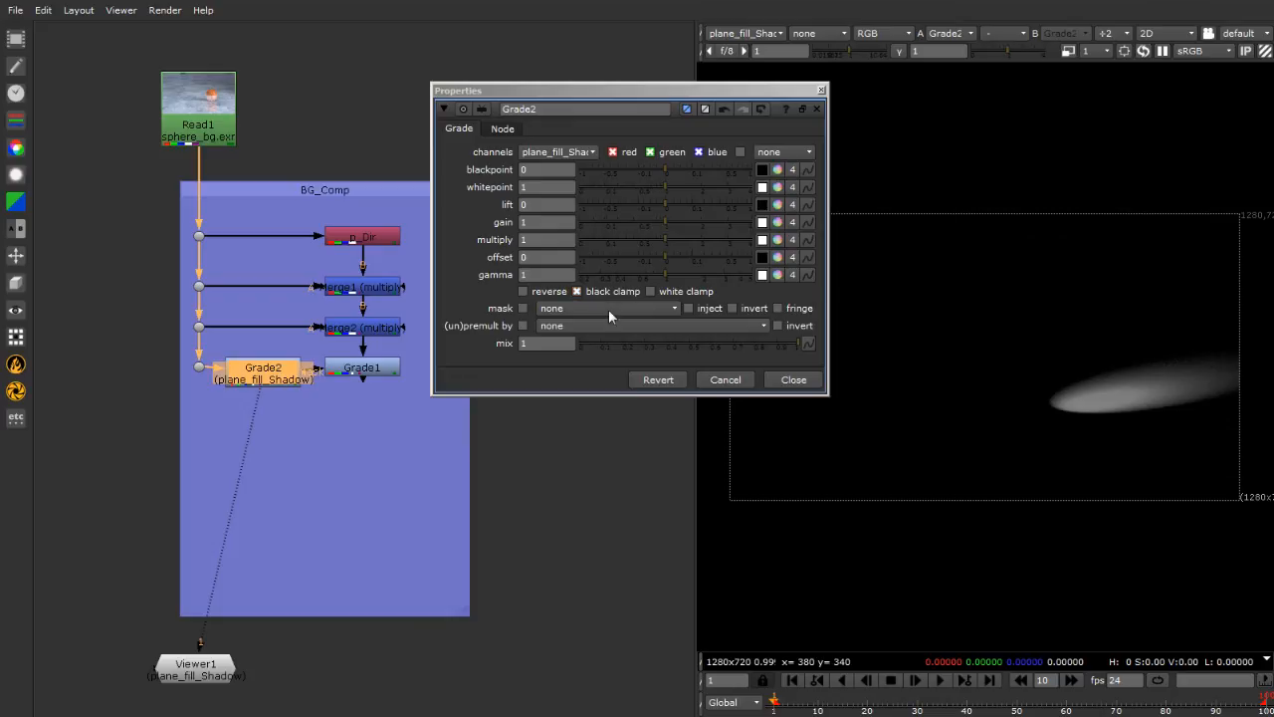
# Turn on the viewer's clipping warning and set Grade2's whitepoint to 0.23 to brighten the fill shadow matte
pyautogui.click(1267, 54)
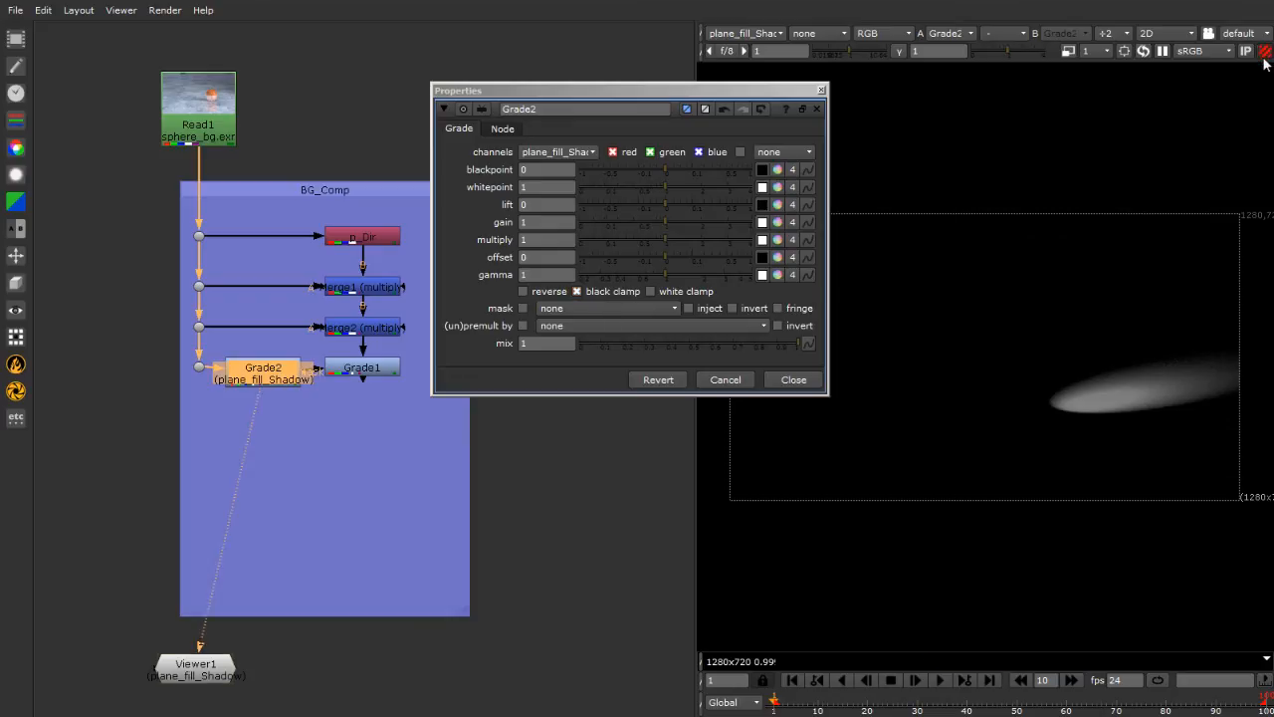
pyautogui.scroll(3, 1266, 66)
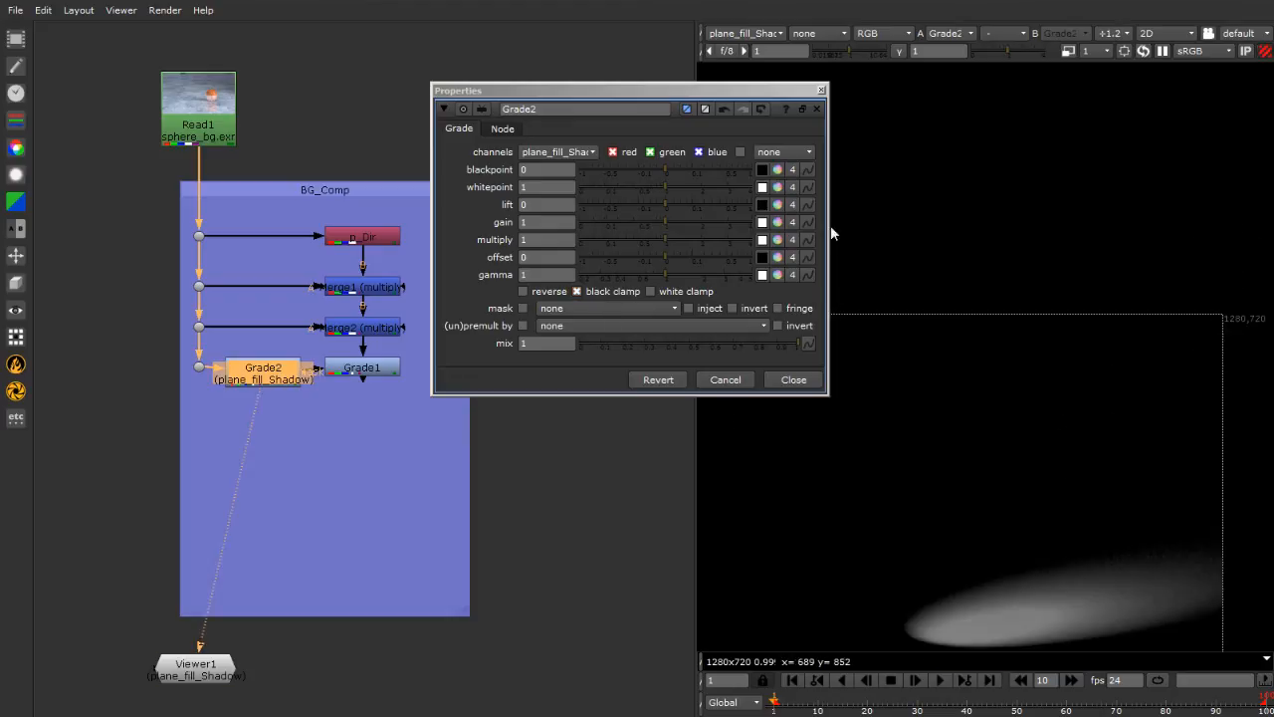
pyautogui.scroll(-3, 1029, 191)
pyautogui.moveTo(667, 186); pyautogui.dragTo(620, 191)
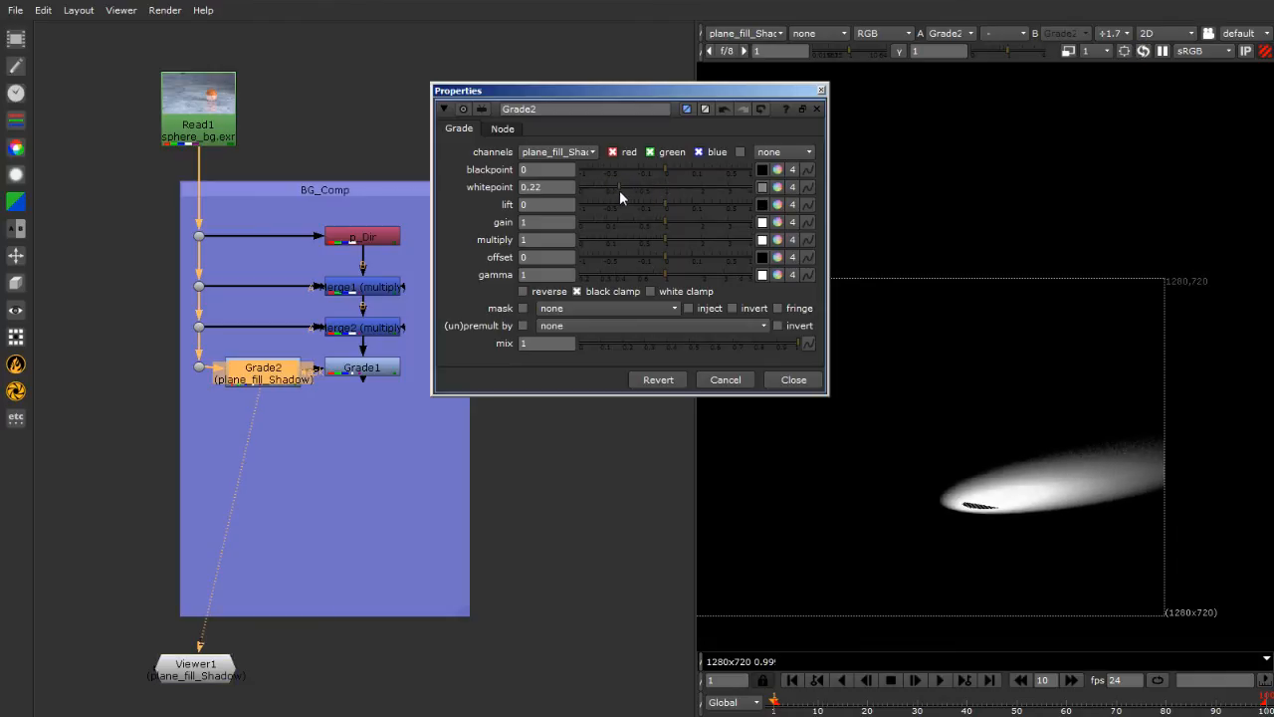
pyautogui.scroll(3, 945, 537)
pyautogui.scroll(2, 946, 538)
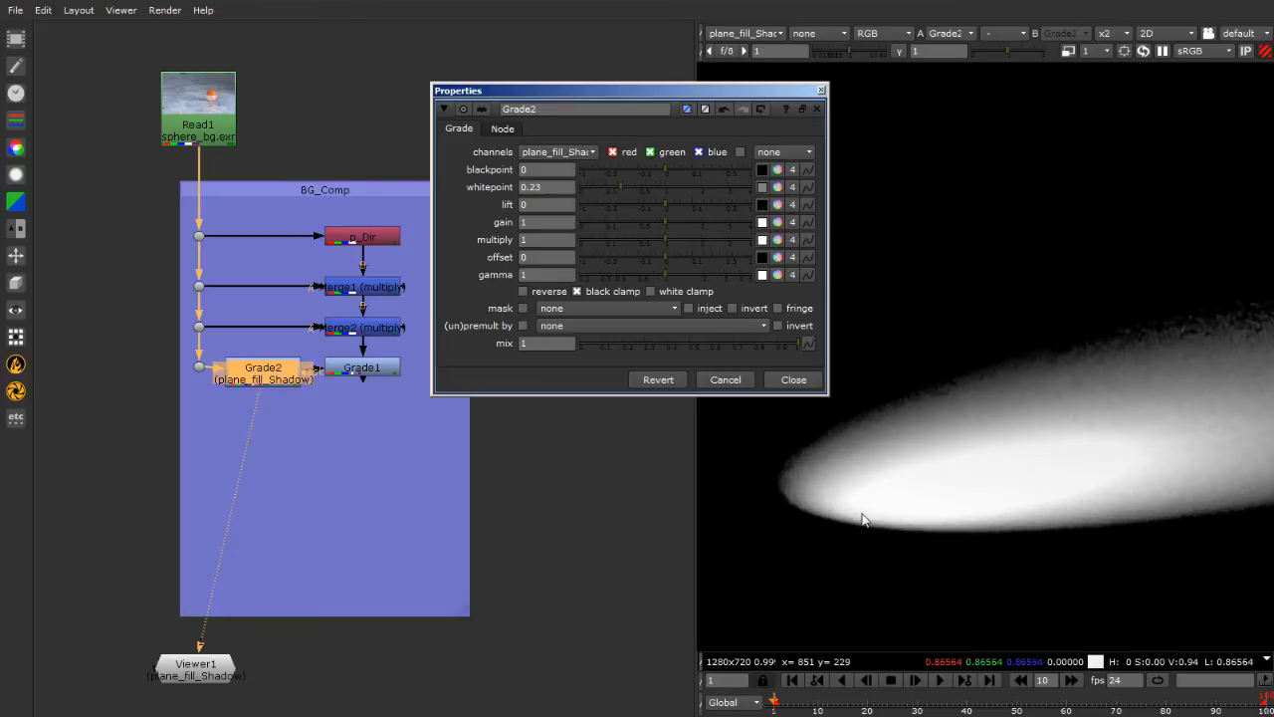
pyautogui.moveTo(621, 186); pyautogui.dragTo(621, 186)
pyautogui.scroll(-2, 1035, 501)
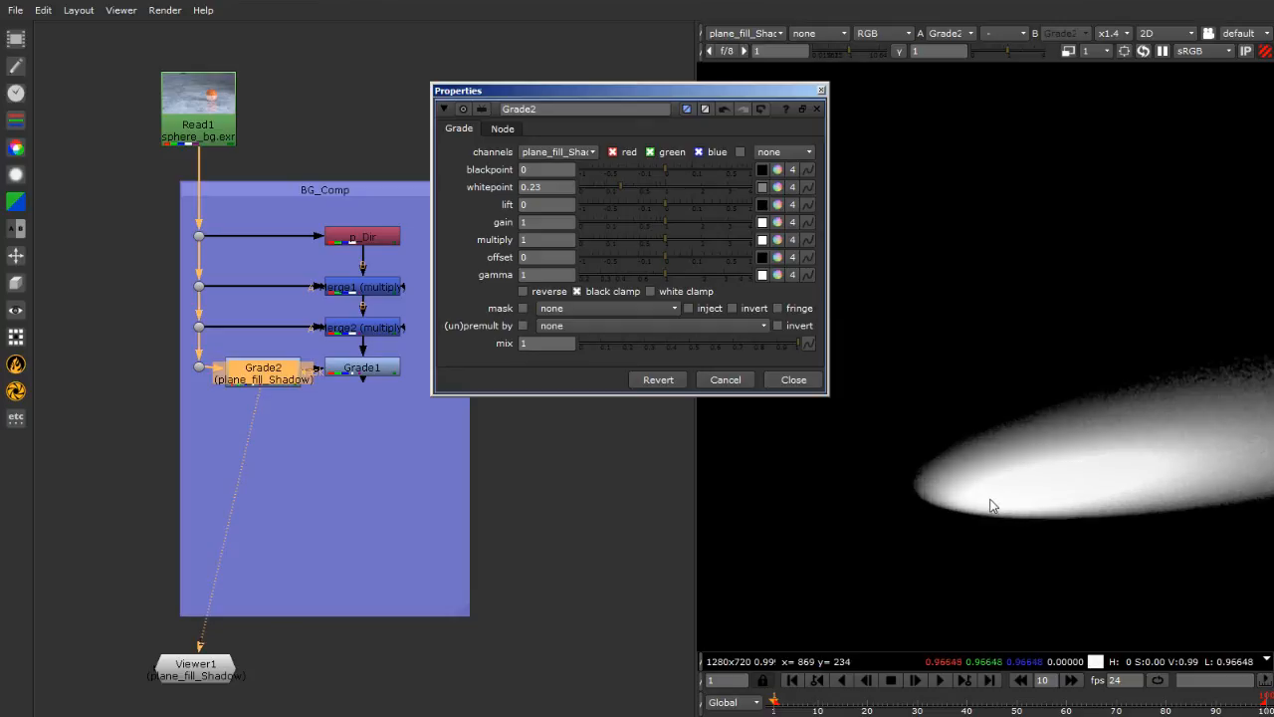
pyautogui.scroll(-3, 945, 507)
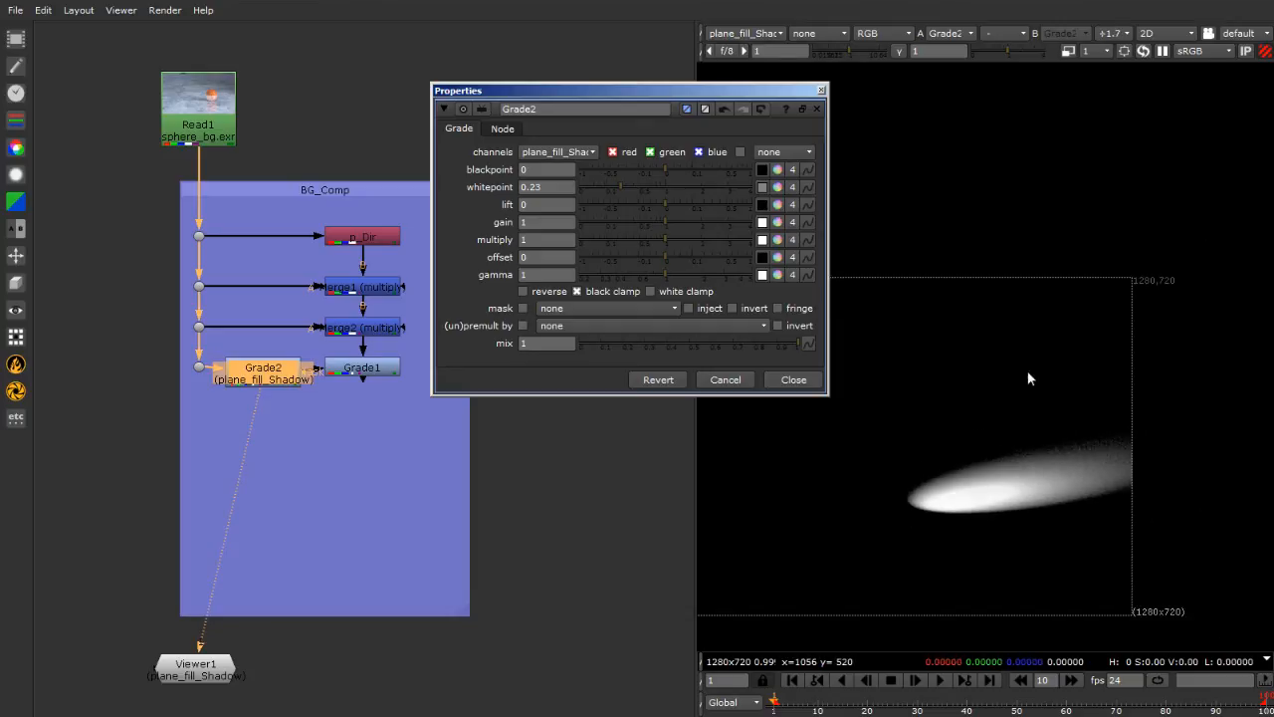
# Close Grade2's properties, align the node with Grade1, and show Grade1's rgba layer in the viewer
pyautogui.click(821, 90)
pyautogui.moveTo(247, 383); pyautogui.dragTo(250, 378)
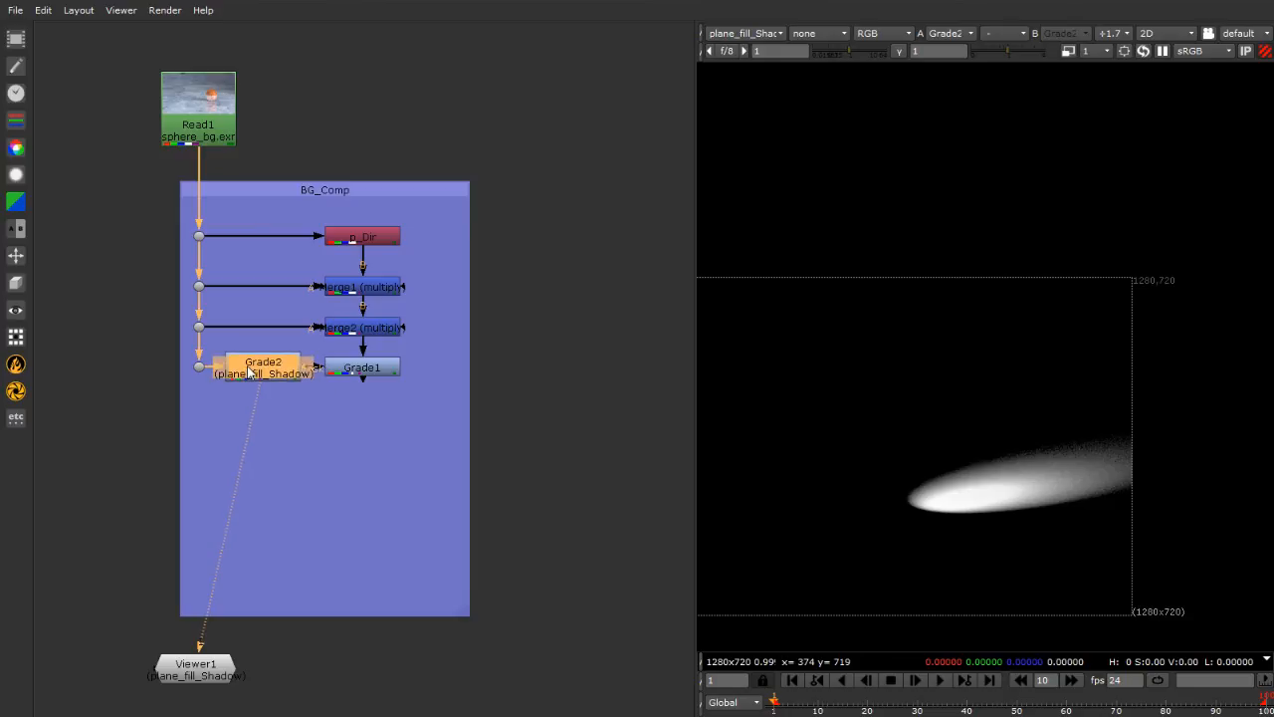
pyautogui.click(393, 369)
pyautogui.press('1')
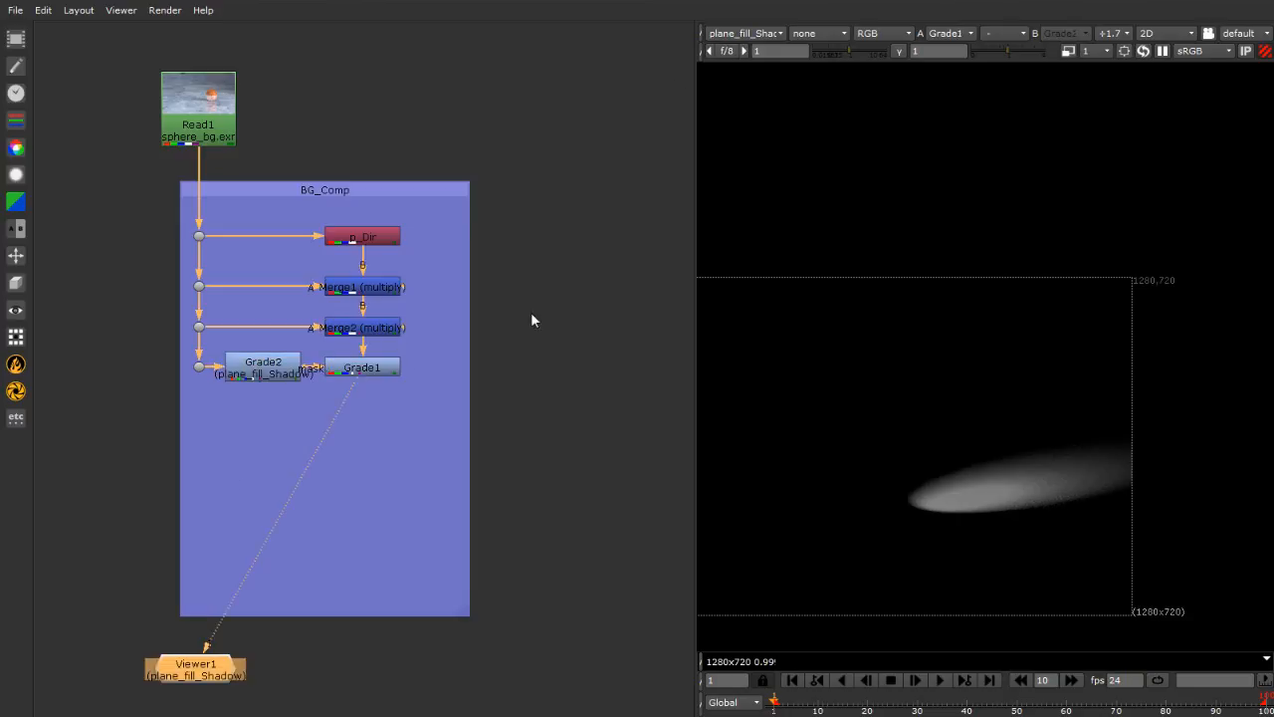
pyautogui.click(741, 33)
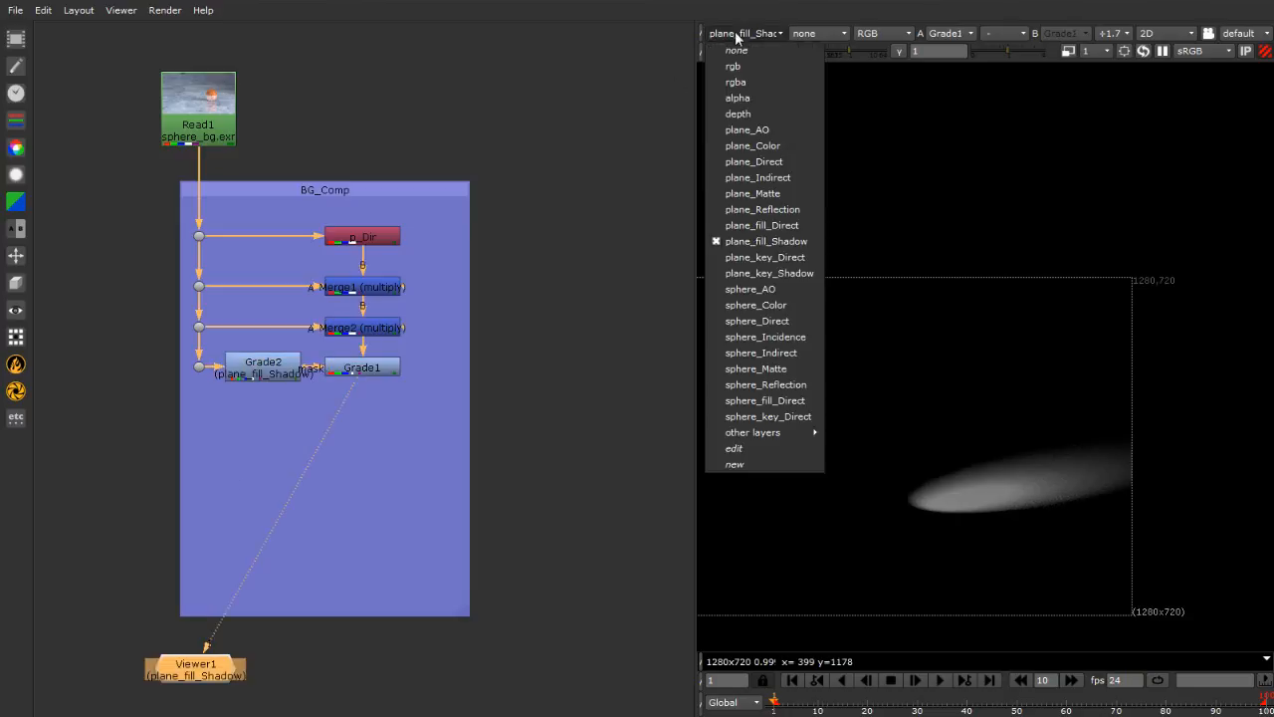
pyautogui.click(765, 82)
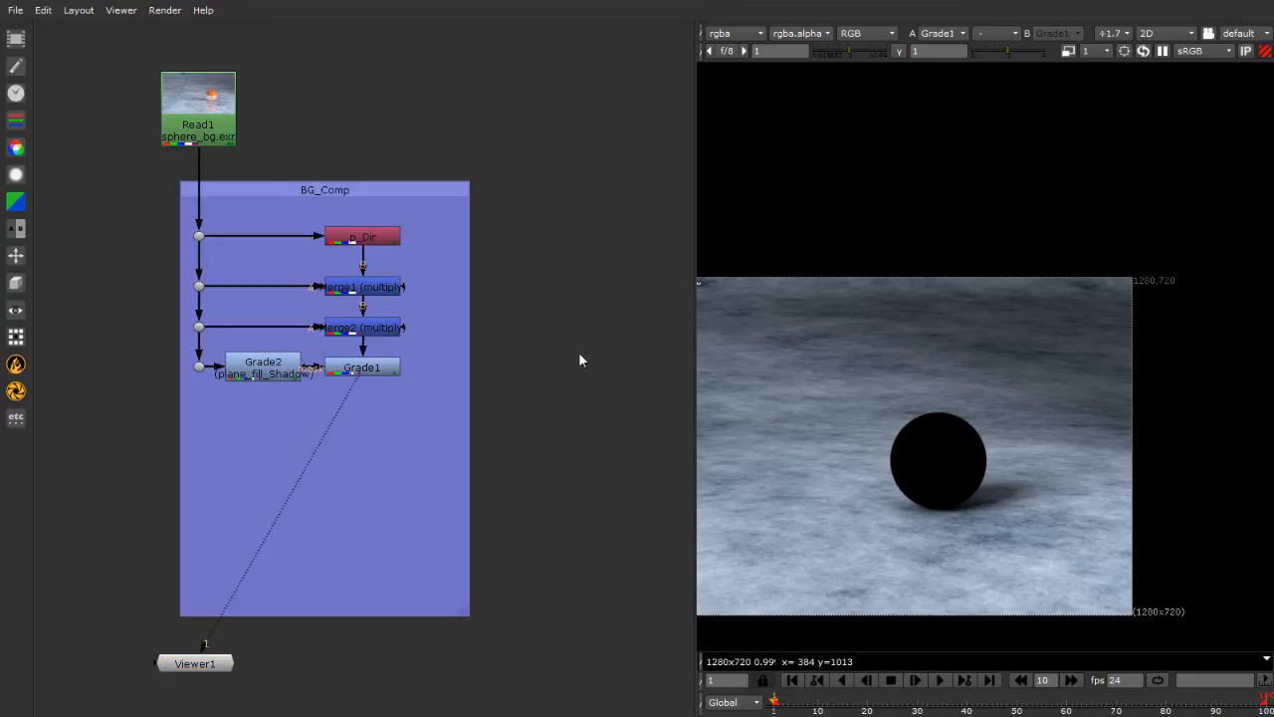
# Toggle Grade2 off and on repeatedly to compare the fill shadow beside the sphere, and leave it enabled
pyautogui.scroll(4, 861, 455)
pyautogui.scroll(-4, 866, 448)
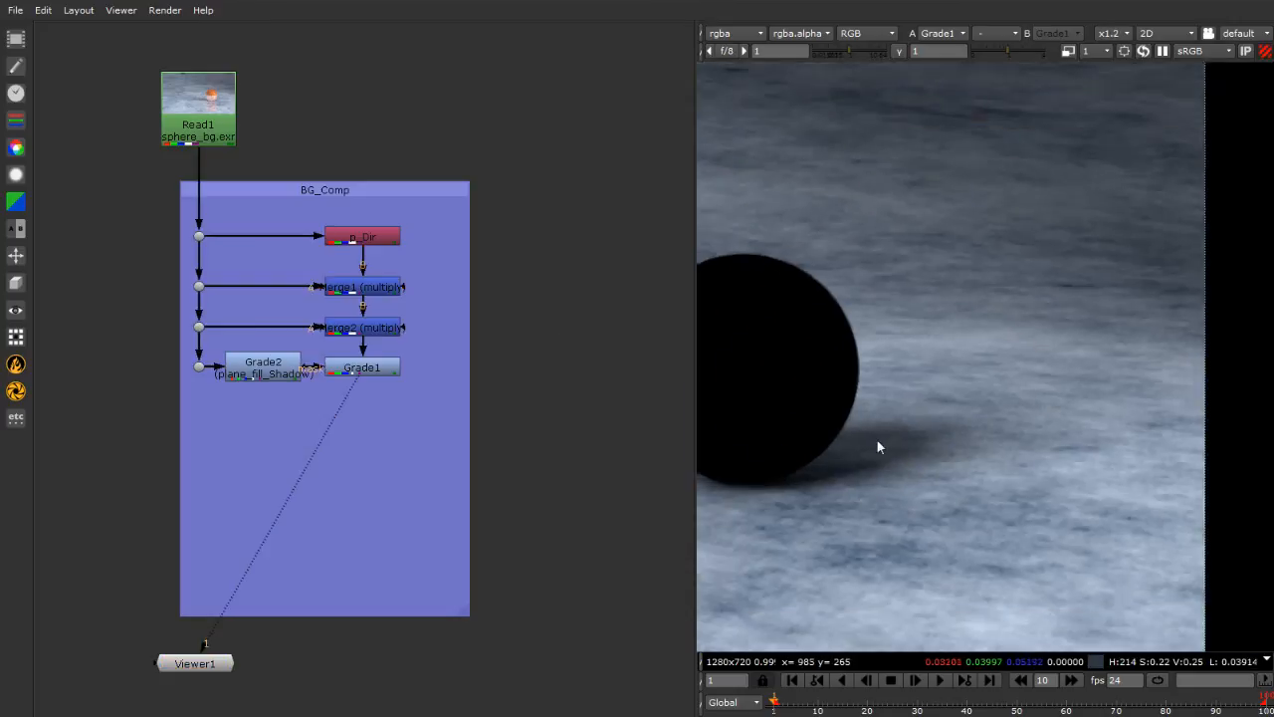
pyautogui.scroll(2, 896, 446)
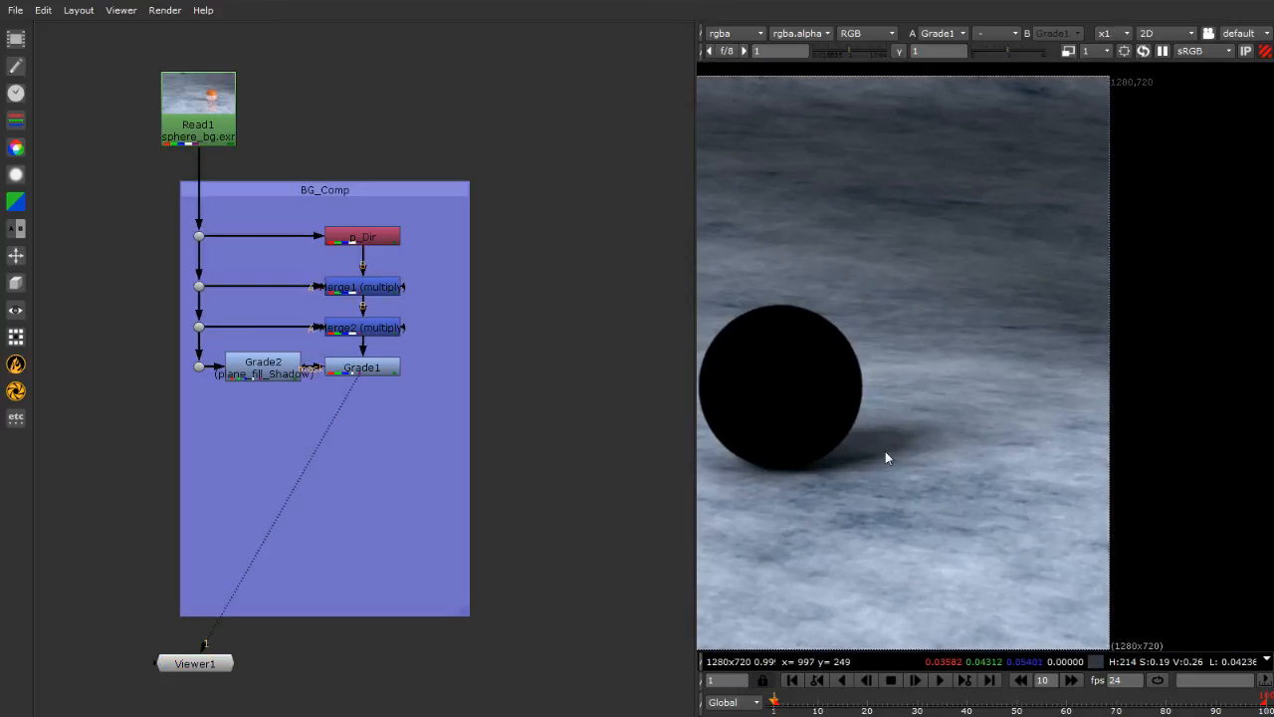
pyautogui.click(267, 365)
pyautogui.press('d')
pyautogui.press('d')
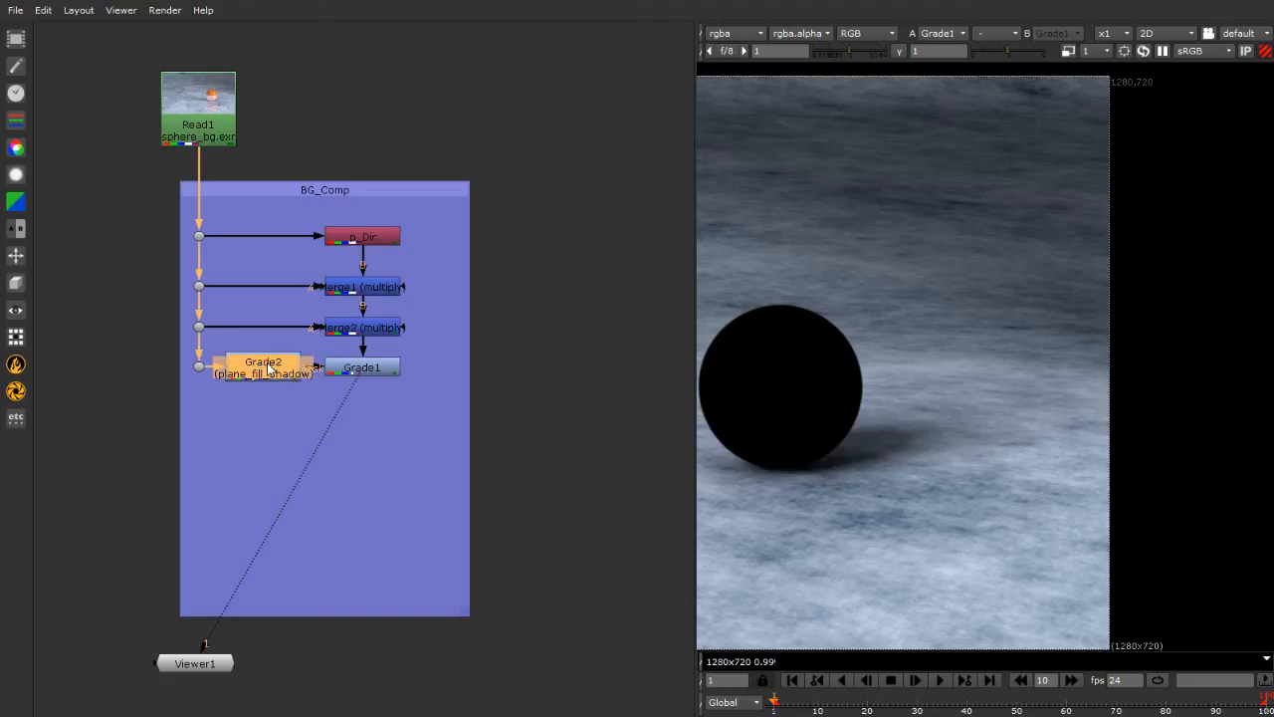
pyautogui.press('d')
pyautogui.press('d')
pyautogui.press('d')
pyautogui.press('d')
pyautogui.press('d')
pyautogui.press('d')
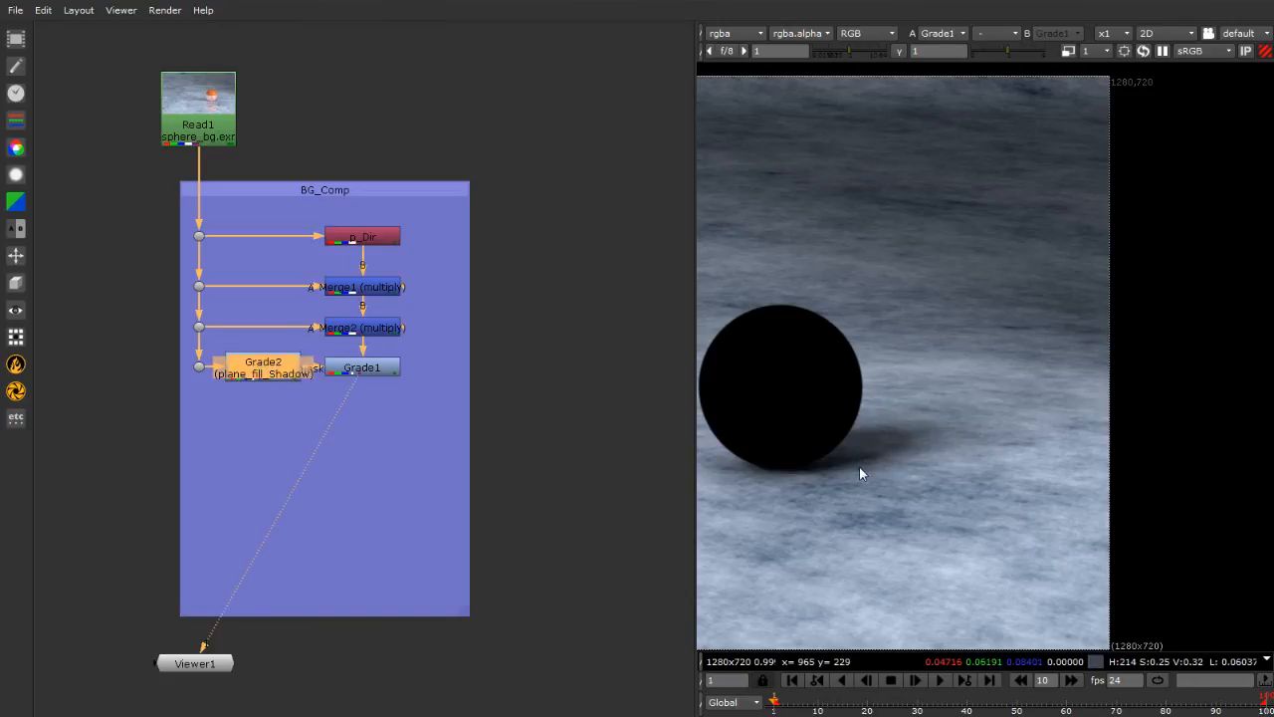
pyautogui.press('d')
pyautogui.press('d')
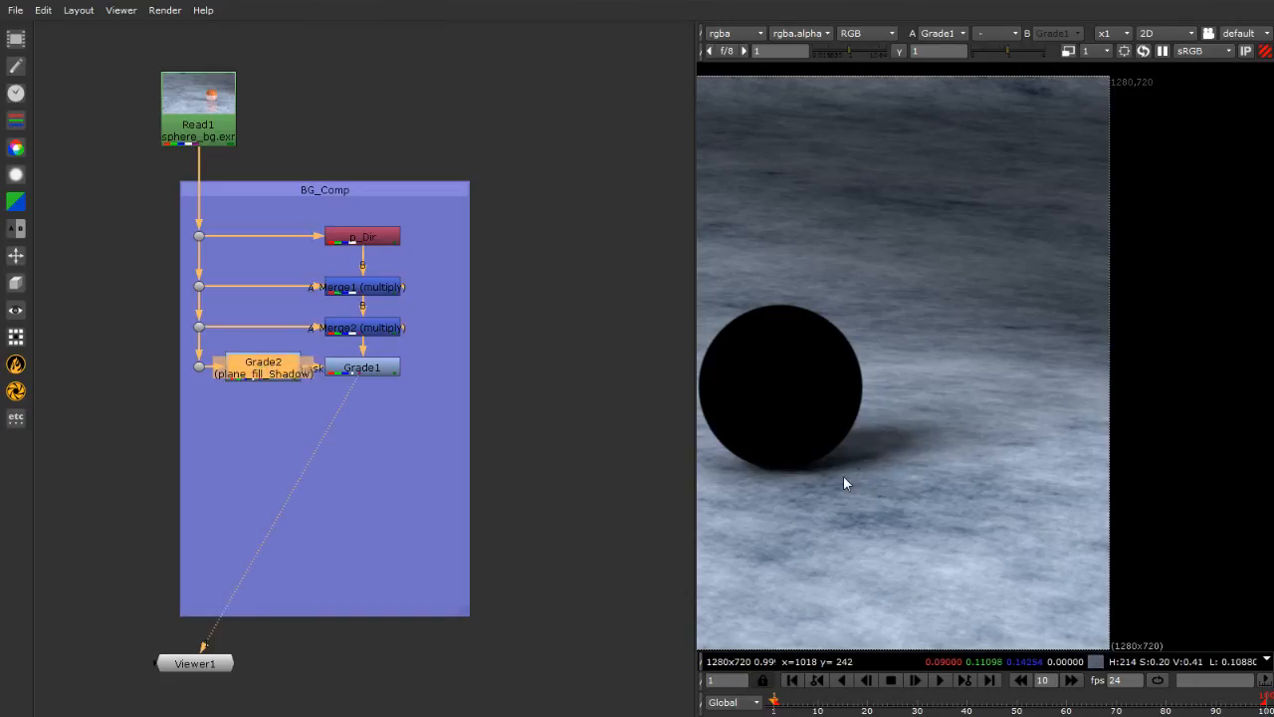
# Add a Merge node directly below Grade1 inside the BG_Comp backdrop, taking Grade1 as its B input
pyautogui.click(612, 553)
pyautogui.scroll(-4, 545, 500)
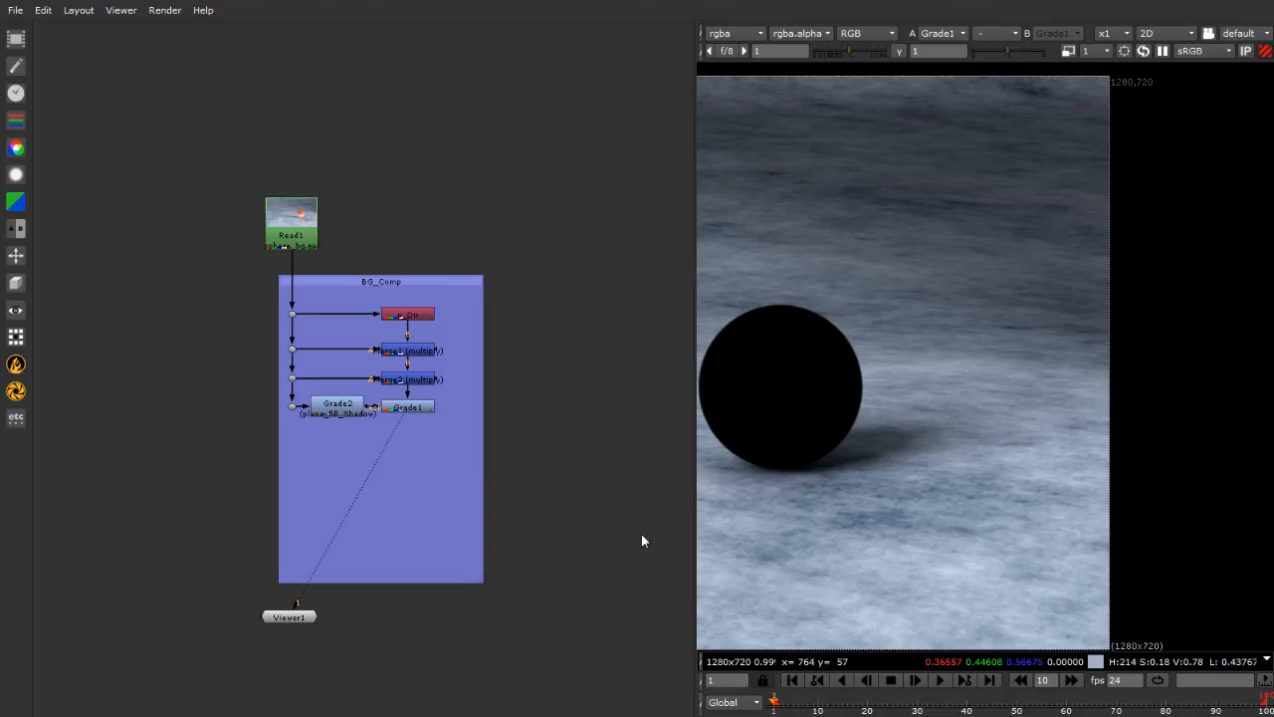
pyautogui.scroll(3, 538, 583)
pyautogui.scroll(-2, 348, 622)
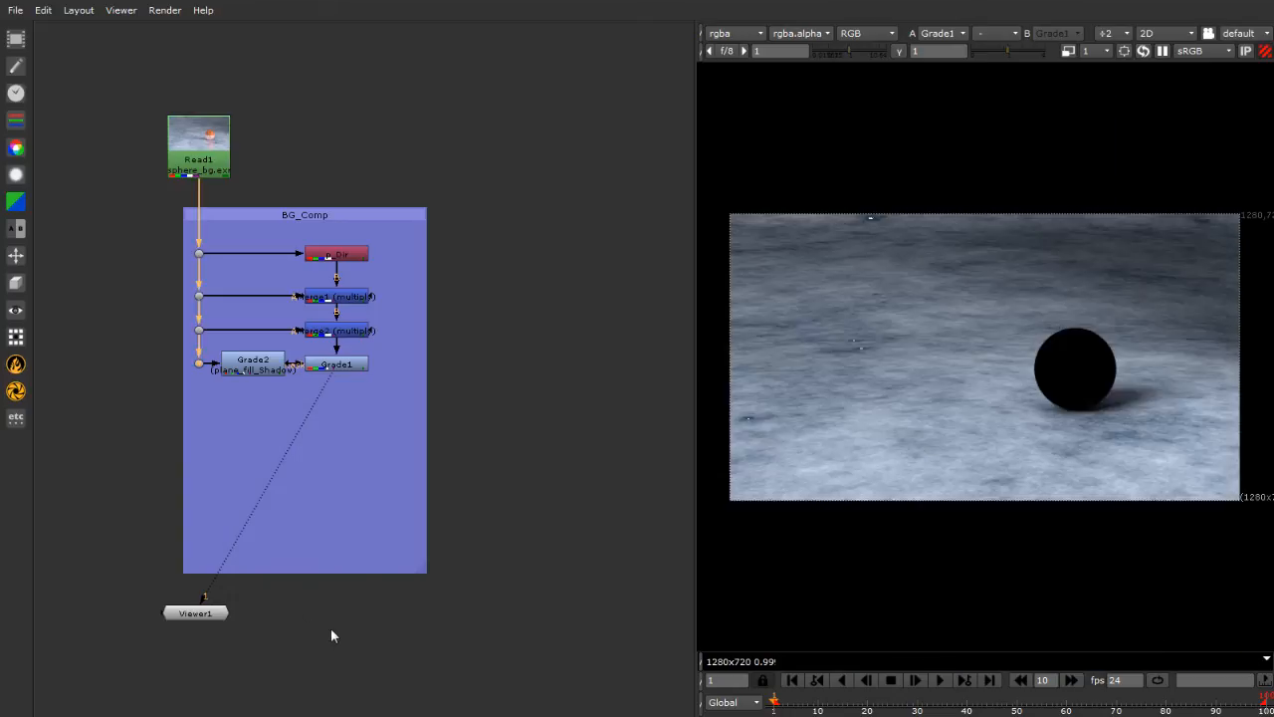
pyautogui.click(335, 636)
pyautogui.press('m')
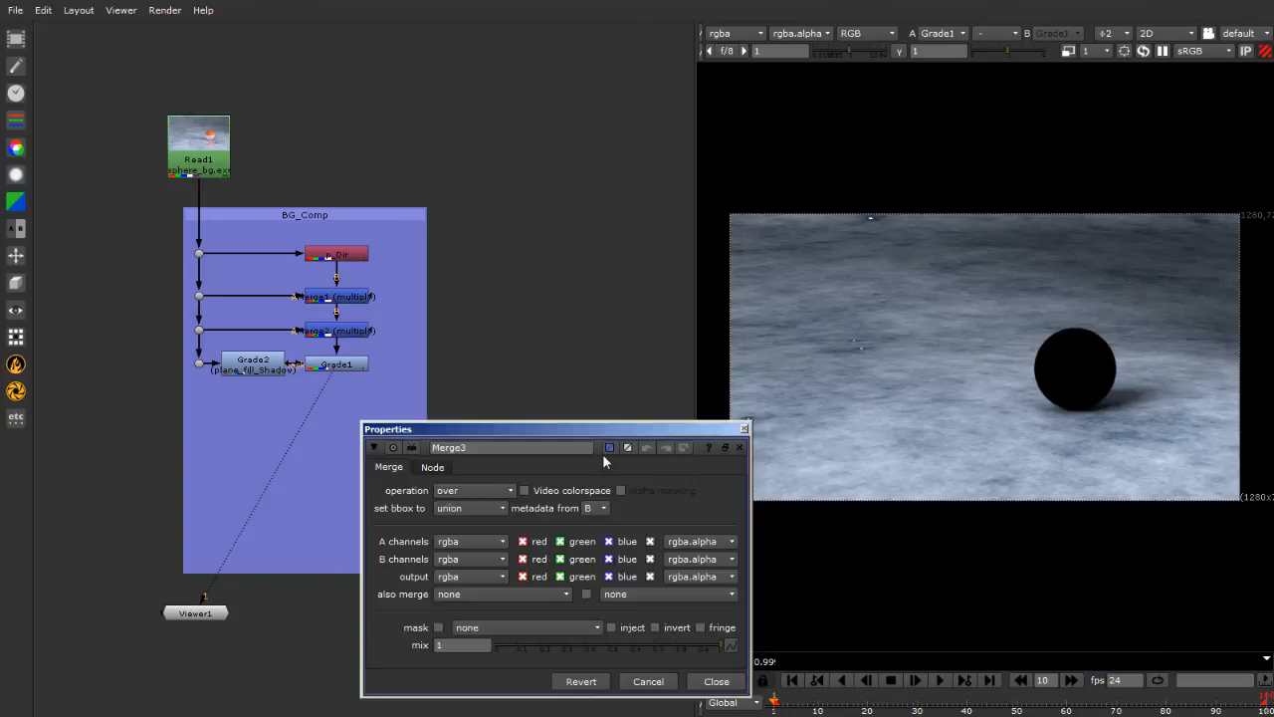
pyautogui.moveTo(602, 421); pyautogui.dragTo(815, 423)
pyautogui.moveTo(405, 638); pyautogui.dragTo(336, 407)
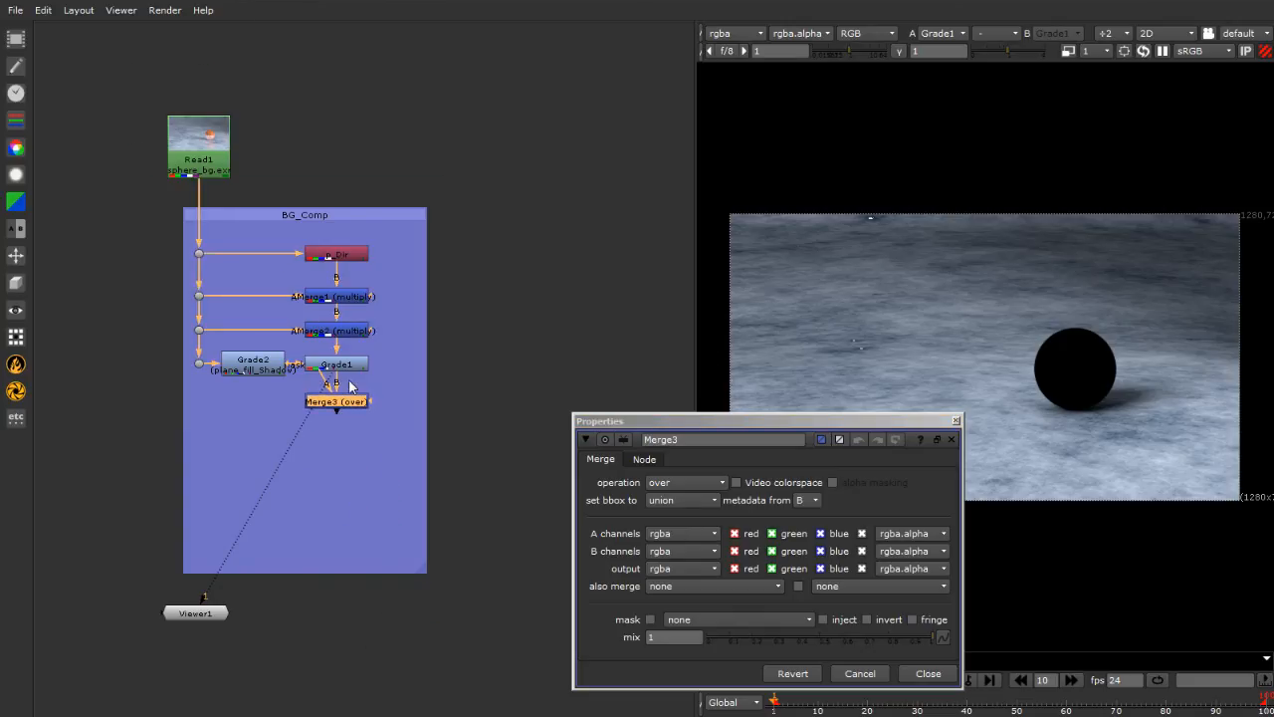
pyautogui.scroll(3, 350, 386)
pyautogui.scroll(-4, 400, 420)
pyautogui.scroll(3, 339, 408)
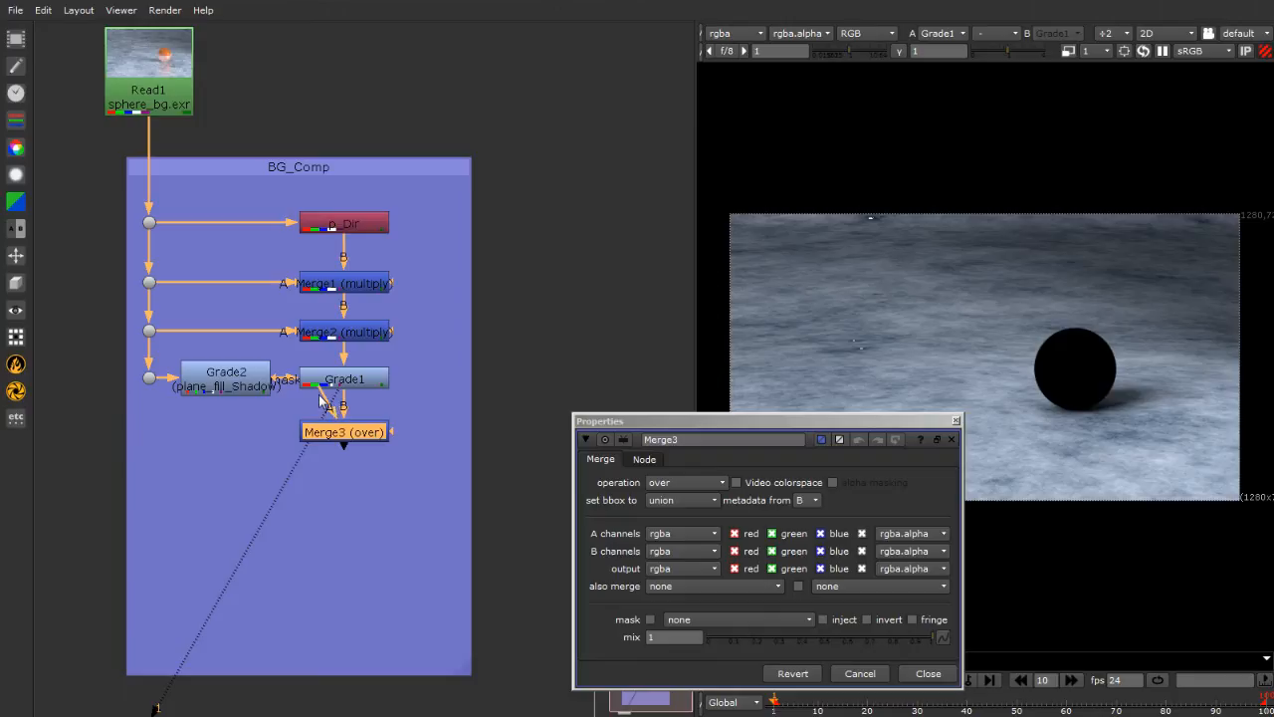
pyautogui.moveTo(321, 400); pyautogui.dragTo(318, 468)
# Create a Constant node beside the BG_Comp backdrop and connect it to Merge3's A input
pyautogui.click(100, 443)
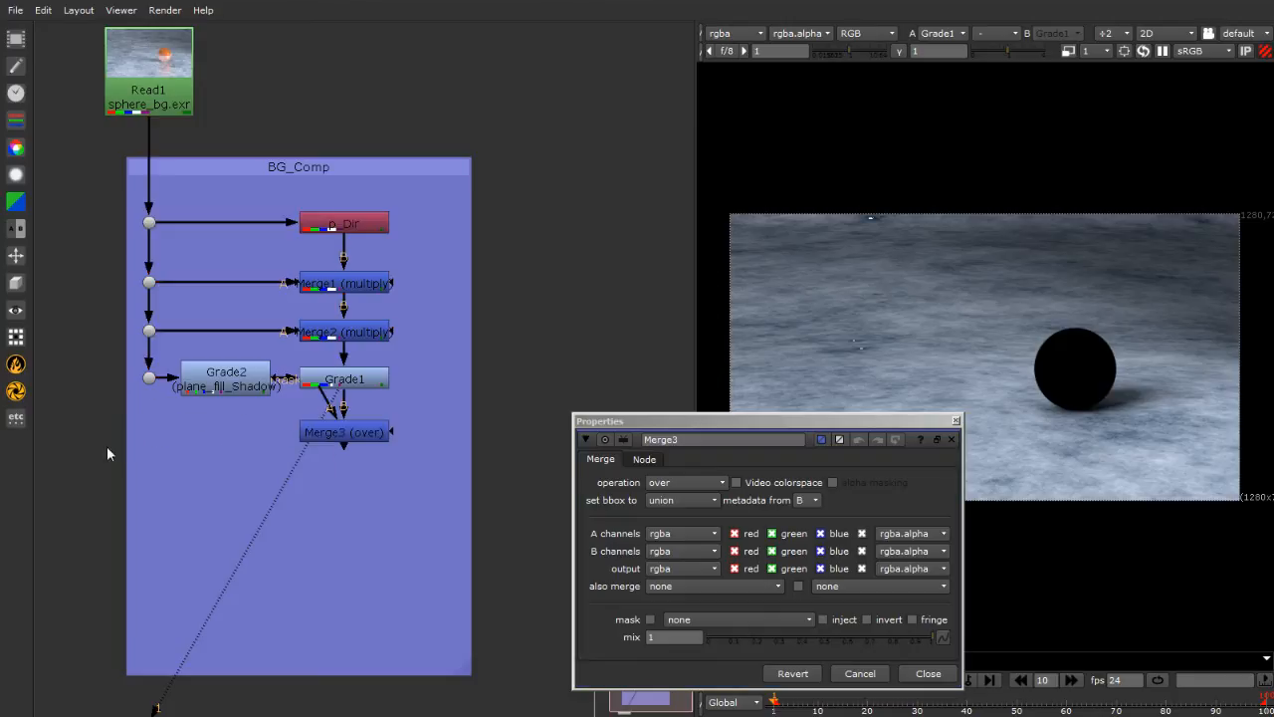
pyautogui.click(16, 37)
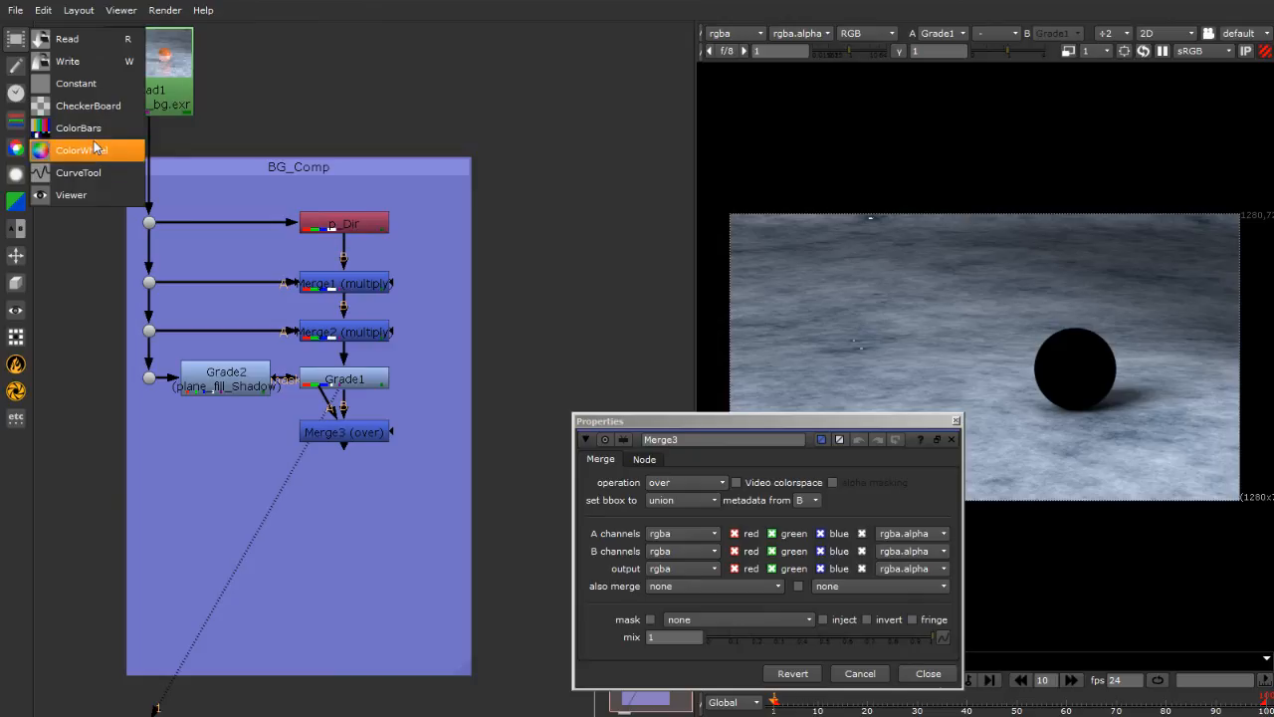
pyautogui.click(88, 84)
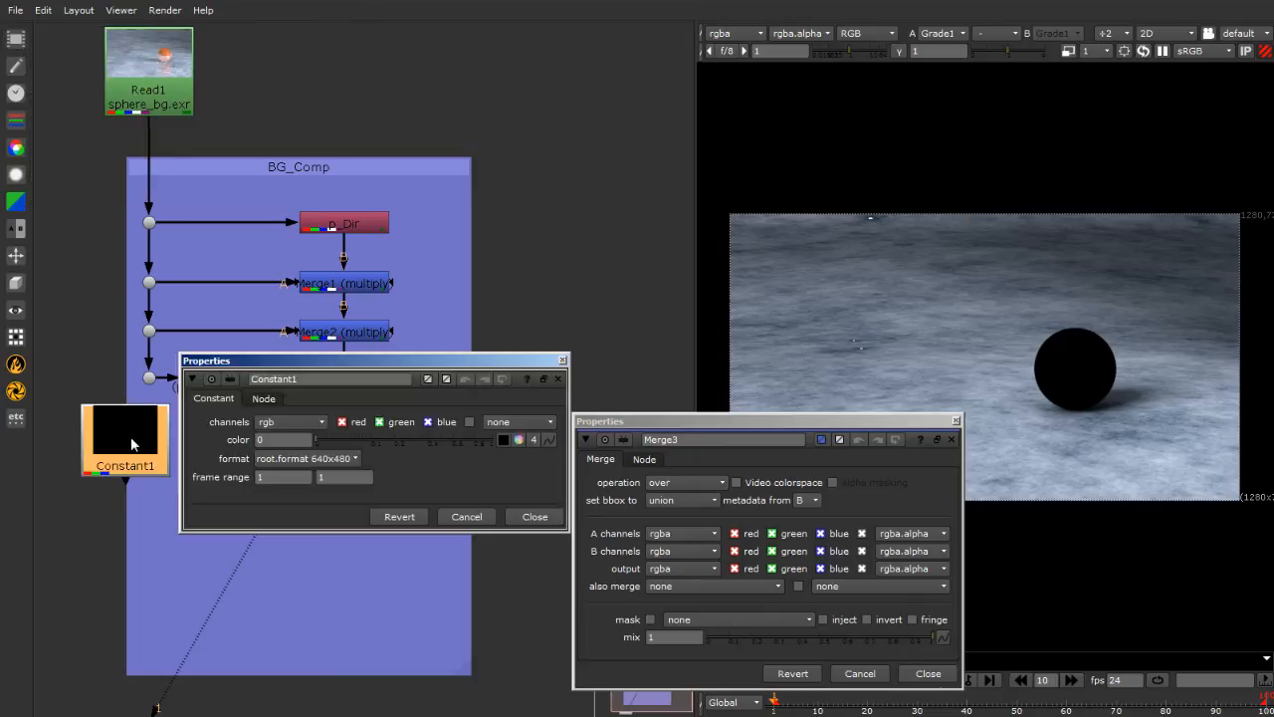
pyautogui.moveTo(132, 444); pyautogui.dragTo(601, 294)
pyautogui.moveTo(457, 362); pyautogui.dragTo(363, 306)
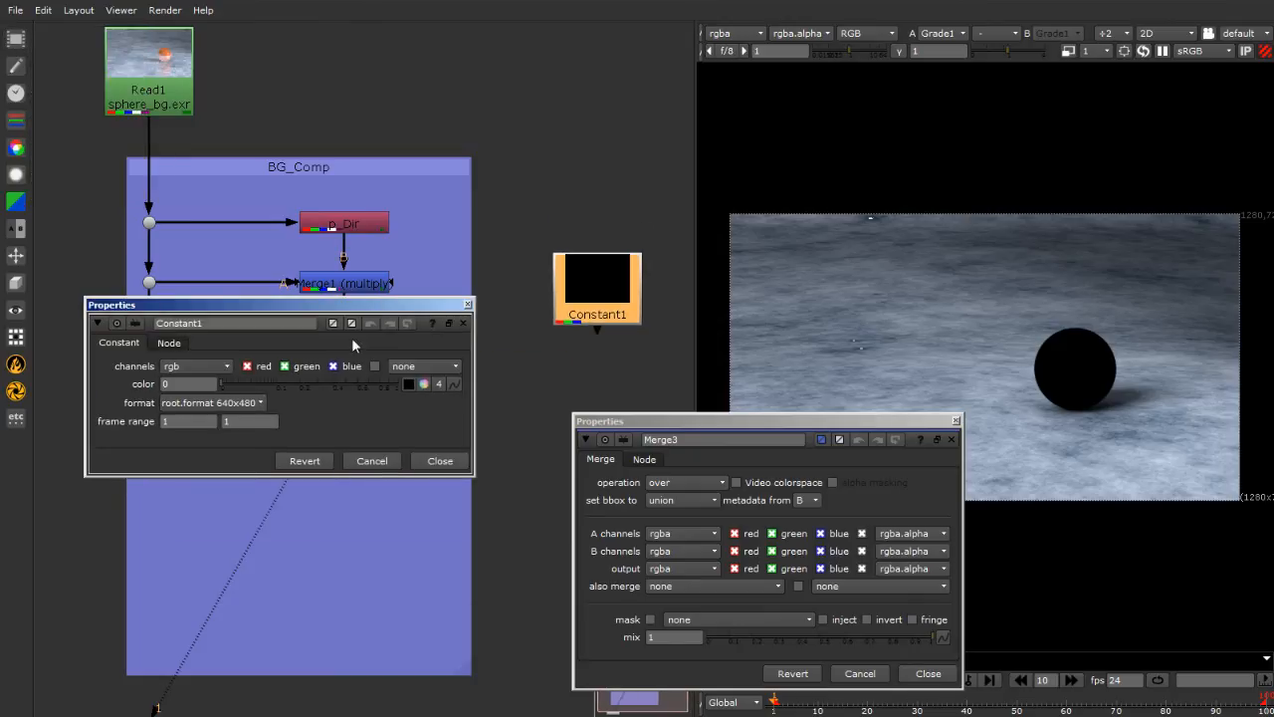
pyautogui.click(430, 460)
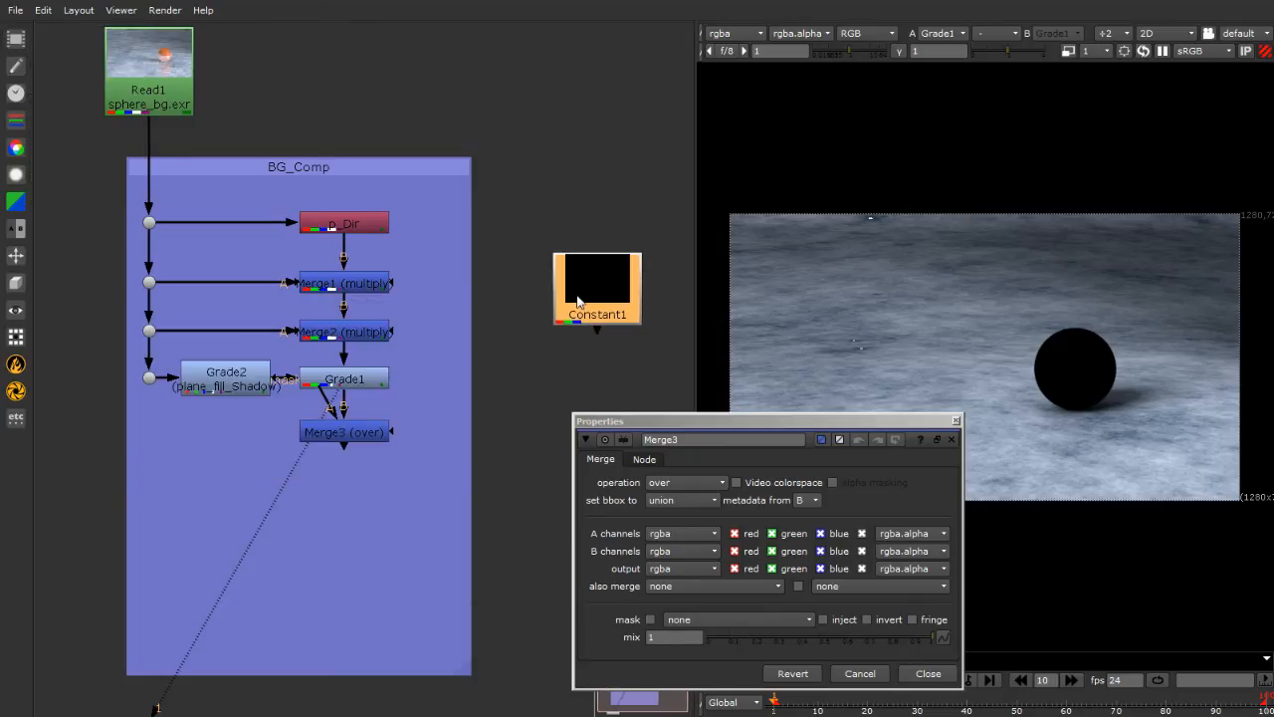
pyautogui.moveTo(587, 292); pyautogui.dragTo(530, 441)
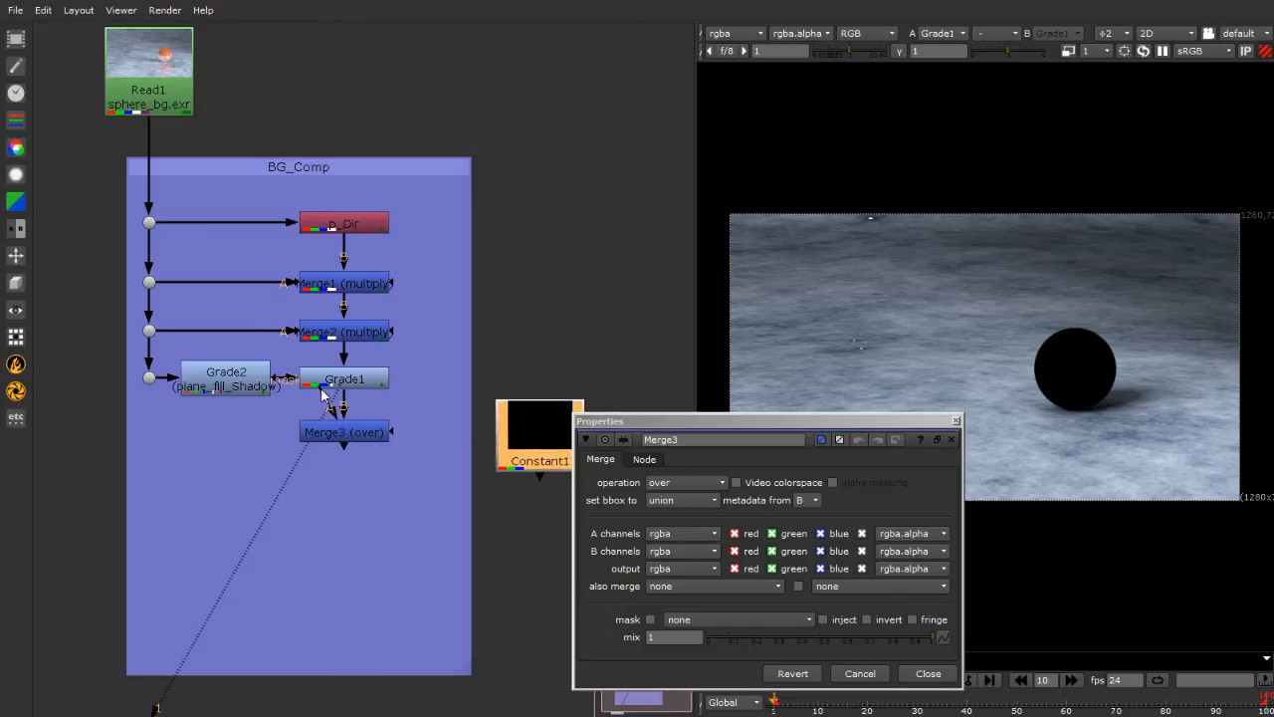
pyautogui.moveTo(326, 396); pyautogui.dragTo(529, 450)
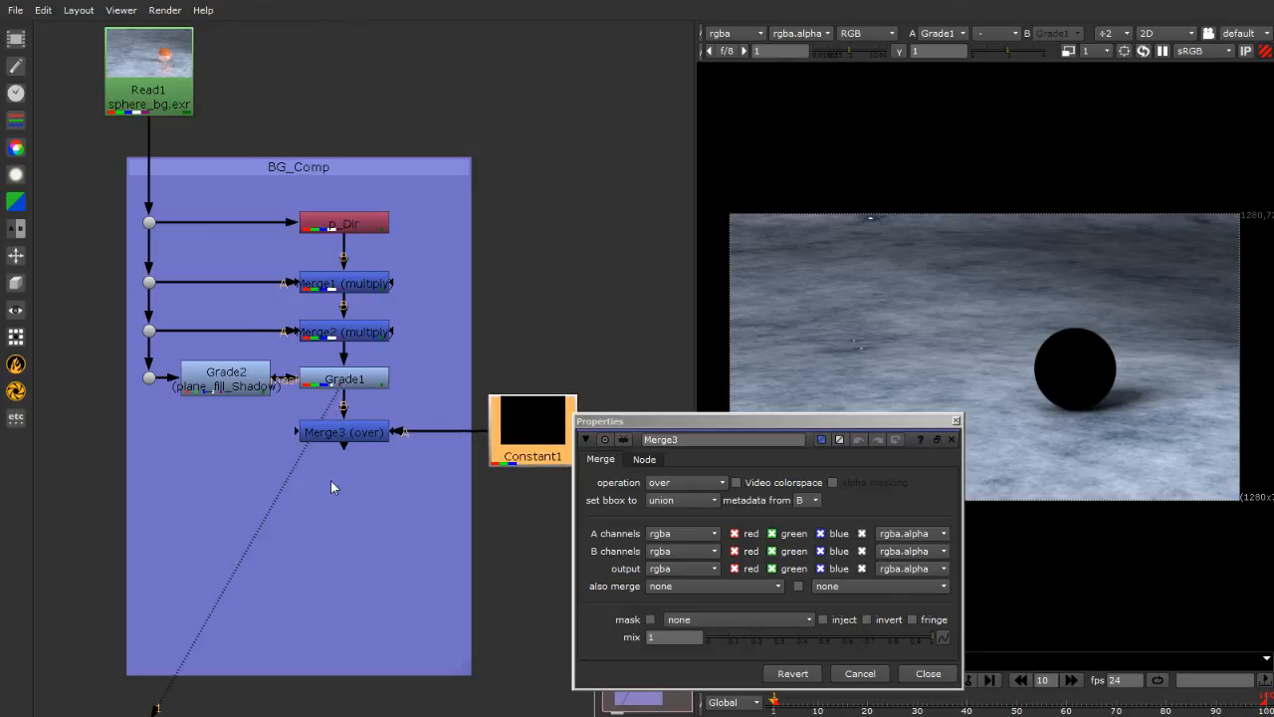
# Show Merge3 in the viewer and set its operation to multiply
pyautogui.click(343, 434)
pyautogui.press('1')
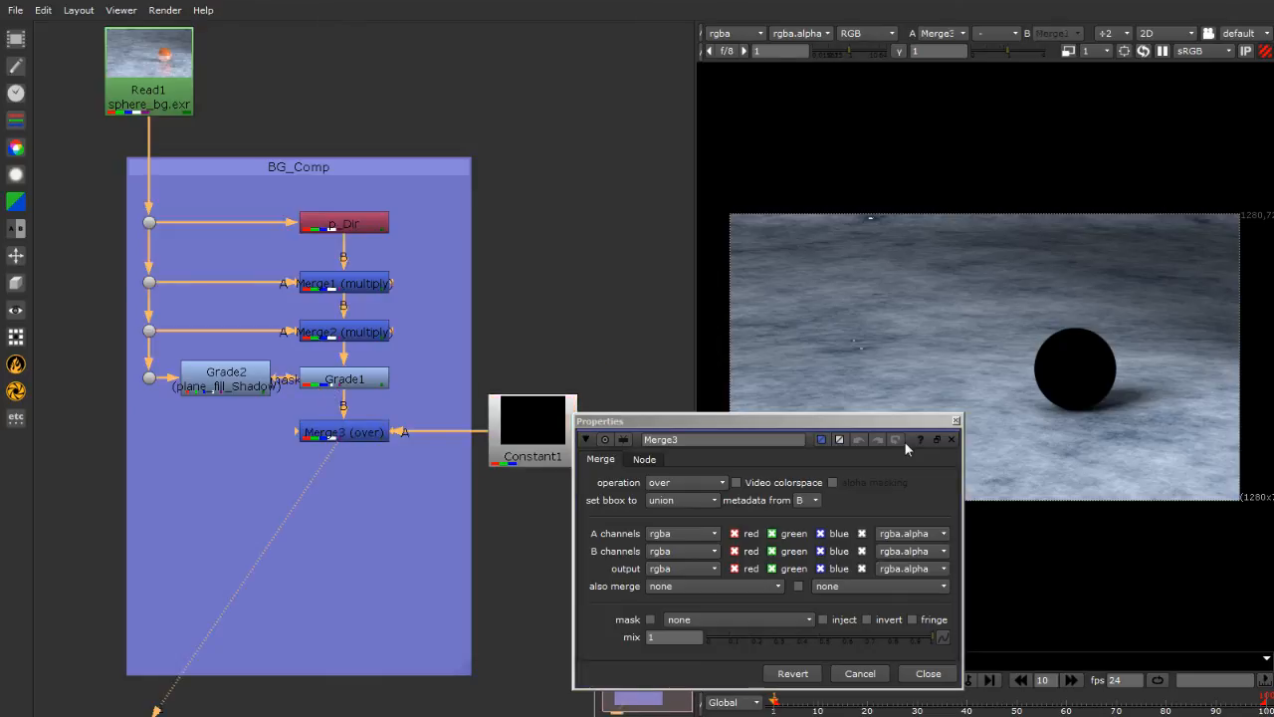
pyautogui.moveTo(750, 422); pyautogui.dragTo(622, 80)
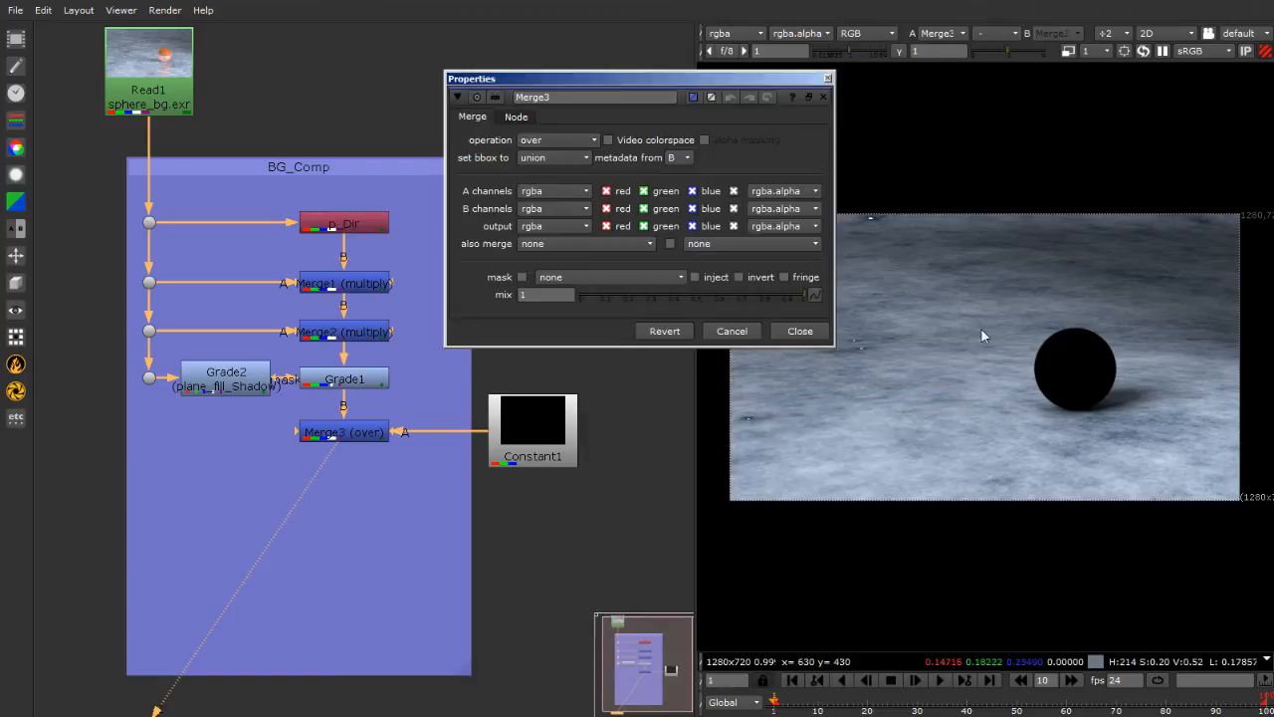
pyautogui.click(529, 140)
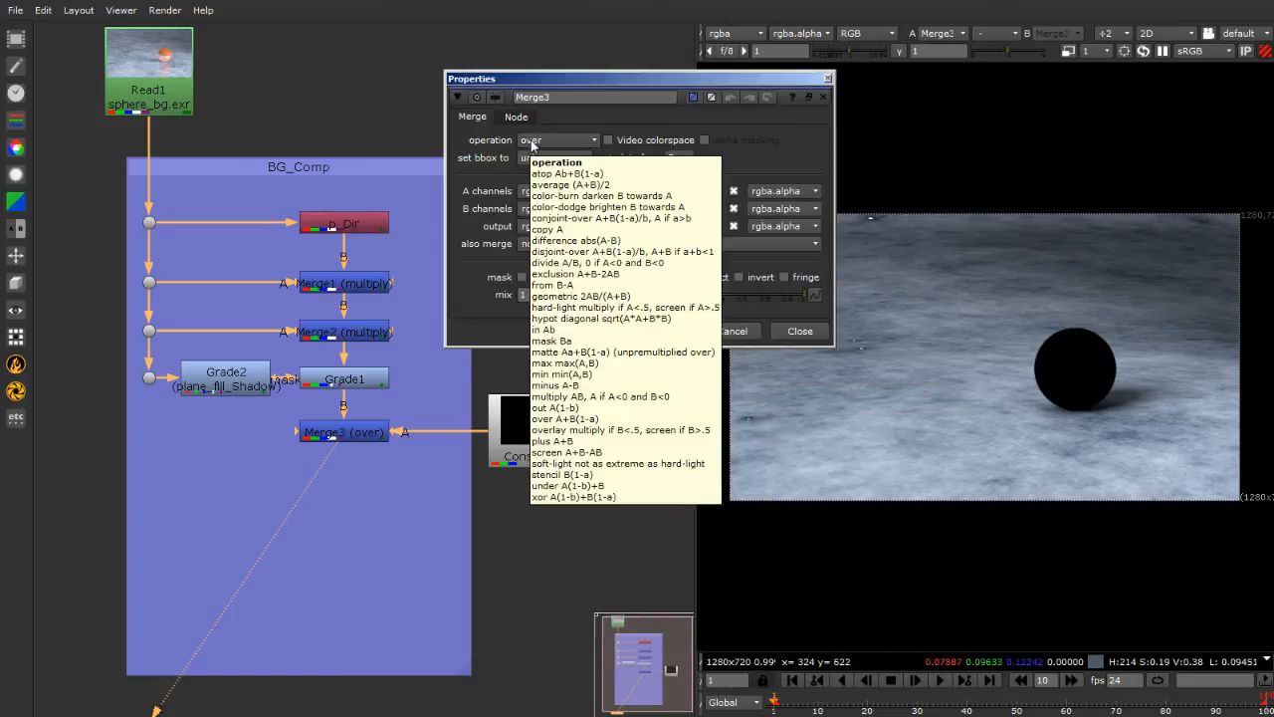
pyautogui.click(535, 144)
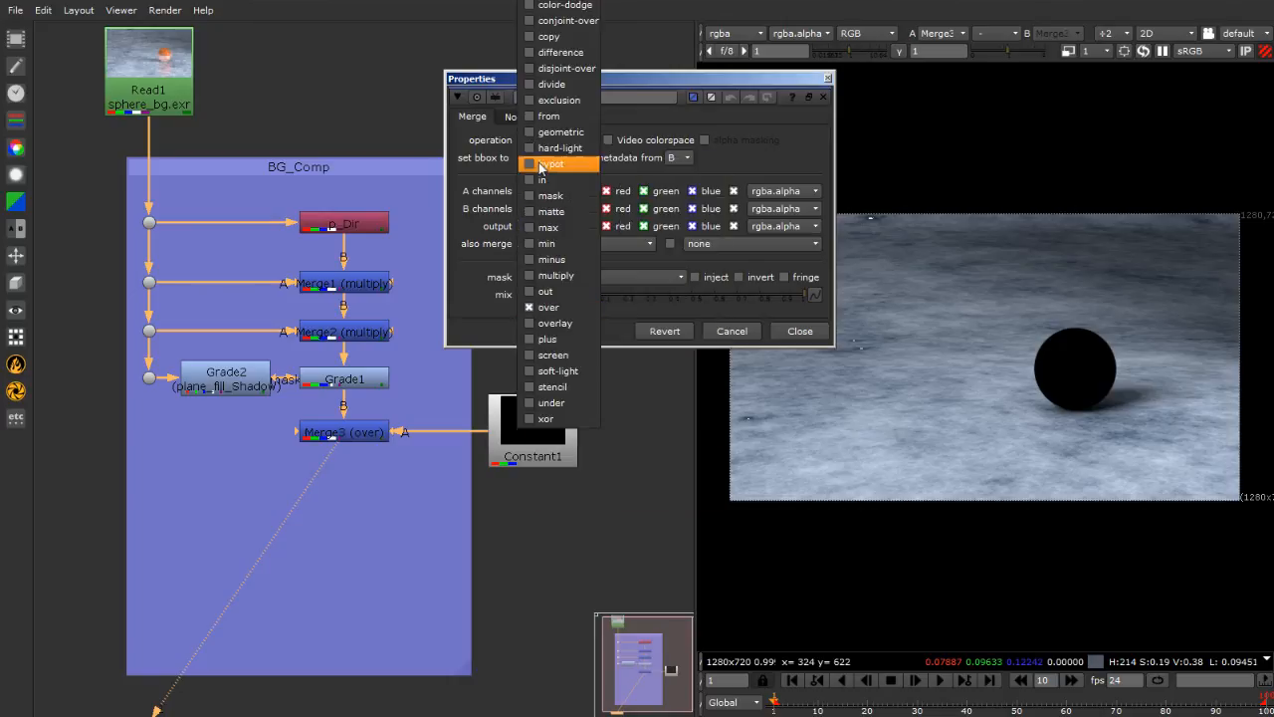
pyautogui.click(572, 275)
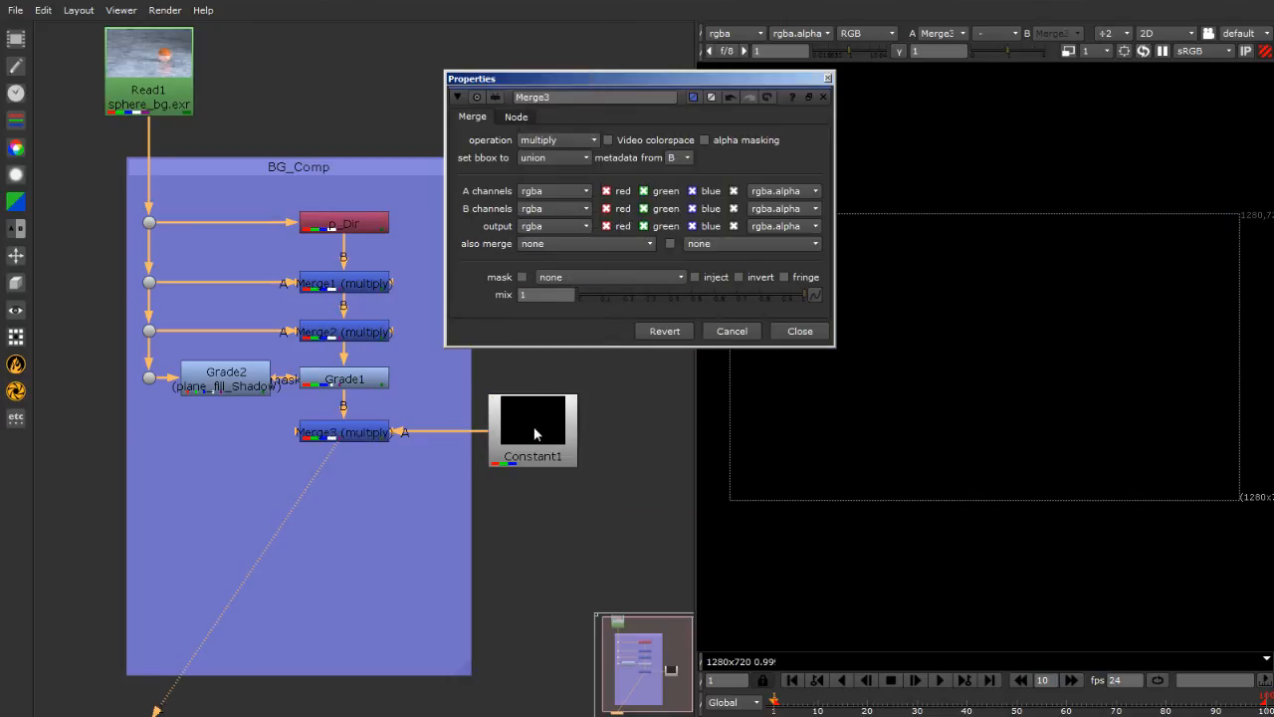
# Mask Merge3 with the plane_key_Shadow.blue channel, routing its mask input through a new dot on the Read1 pipe
pyautogui.moveTo(534, 432)
pyautogui.mouseDown()
pyautogui.moveTo(572, 434)
pyautogui.moveTo(554, 434)
pyautogui.mouseUp()
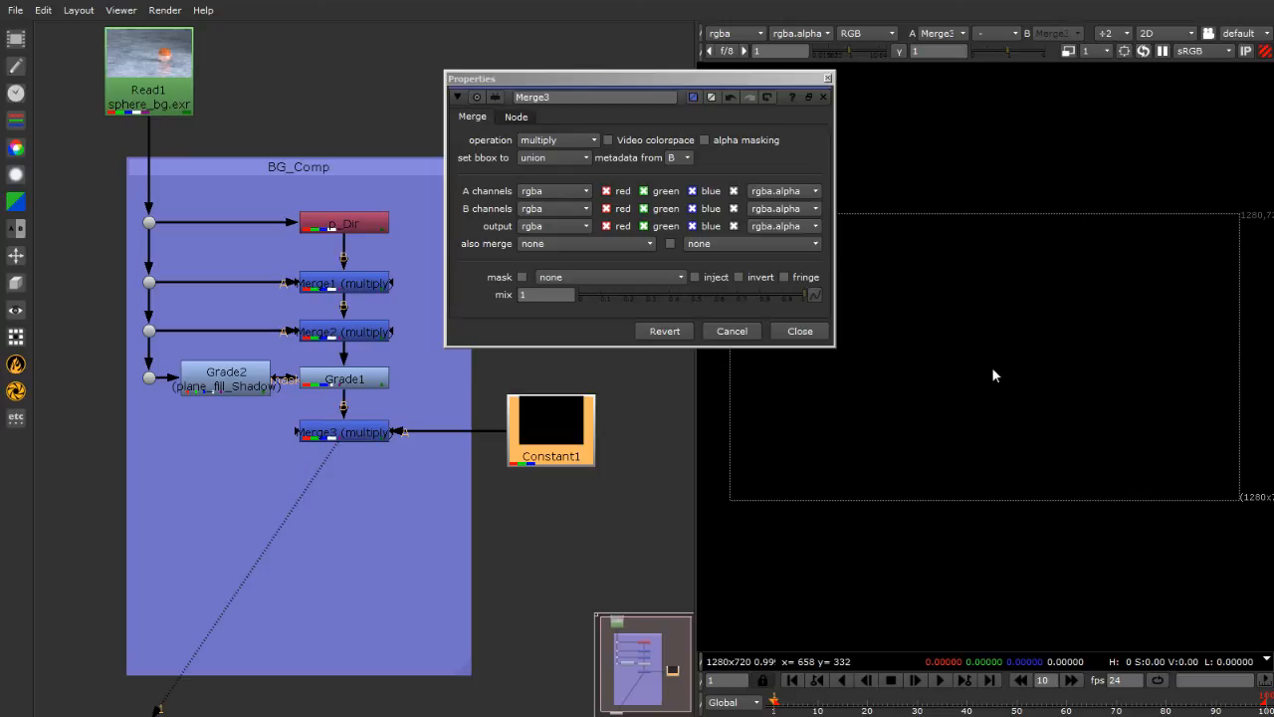
pyautogui.moveTo(513, 468); pyautogui.dragTo(510, 407)
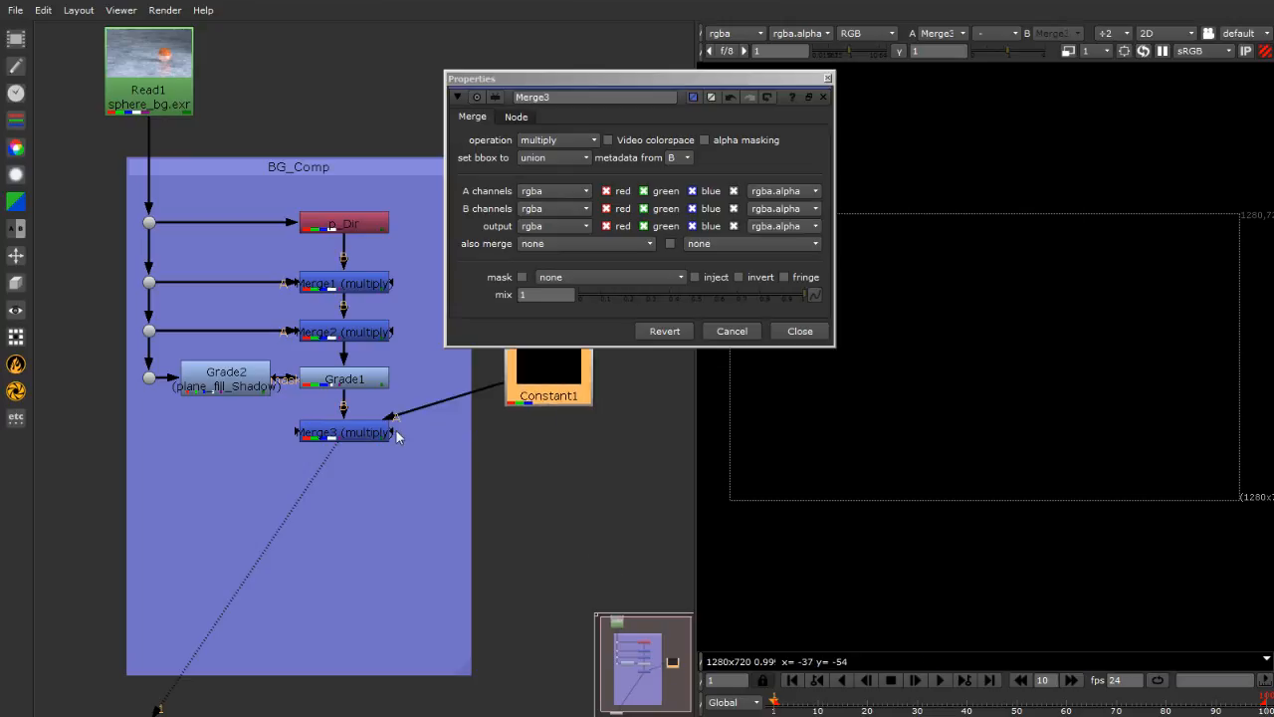
pyautogui.moveTo(396, 432); pyautogui.dragTo(150, 378)
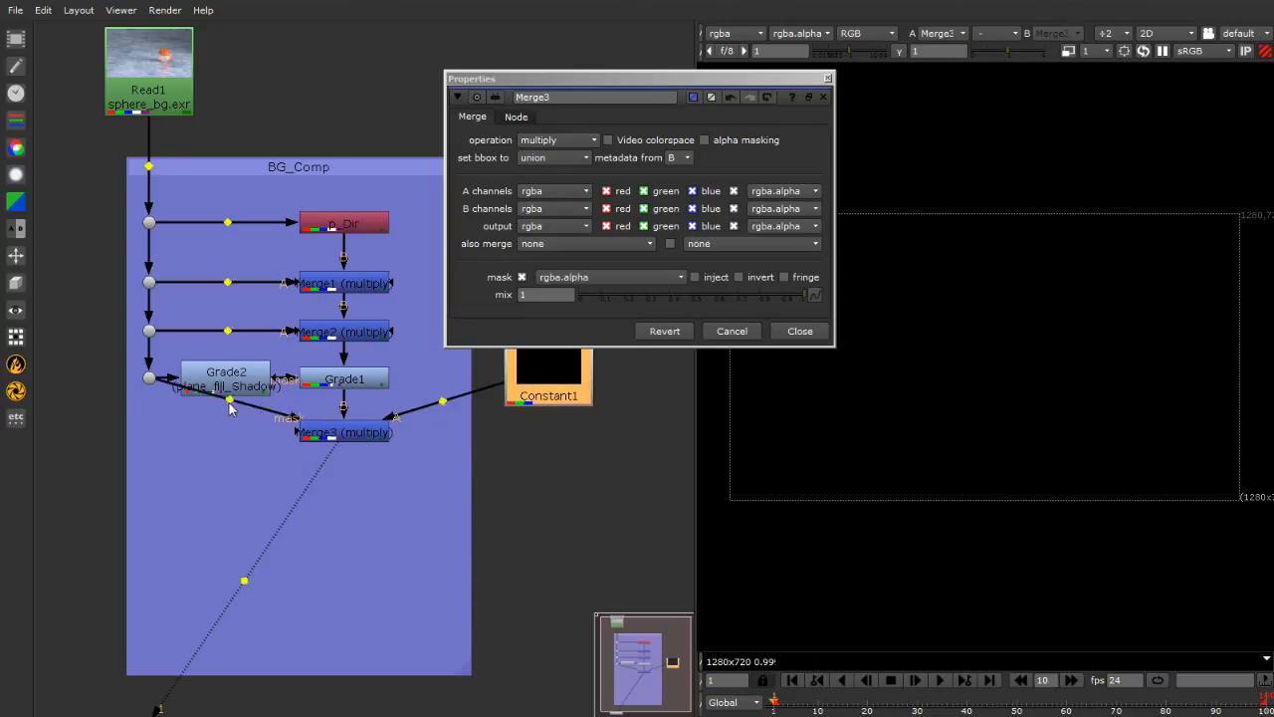
pyautogui.keyDown('ctrl'); pyautogui.moveTo(229, 405); pyautogui.dragTo(151, 432); pyautogui.keyUp('ctrl')
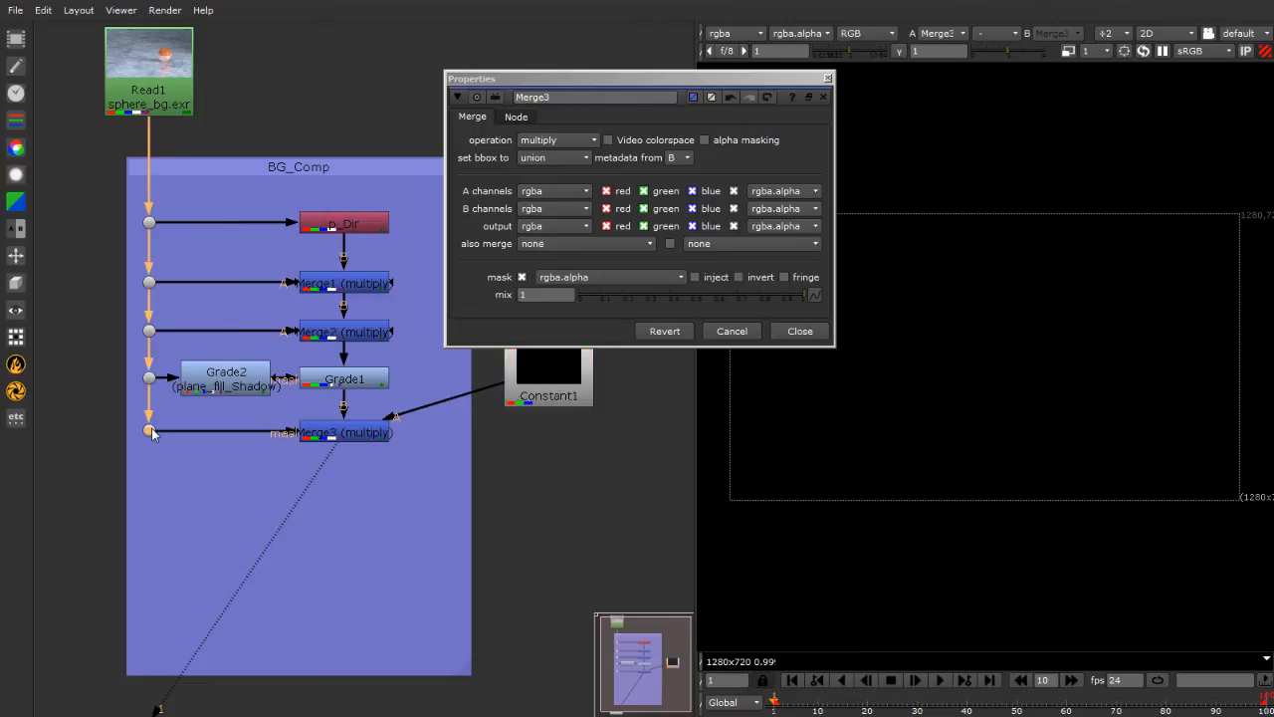
pyautogui.click(581, 277)
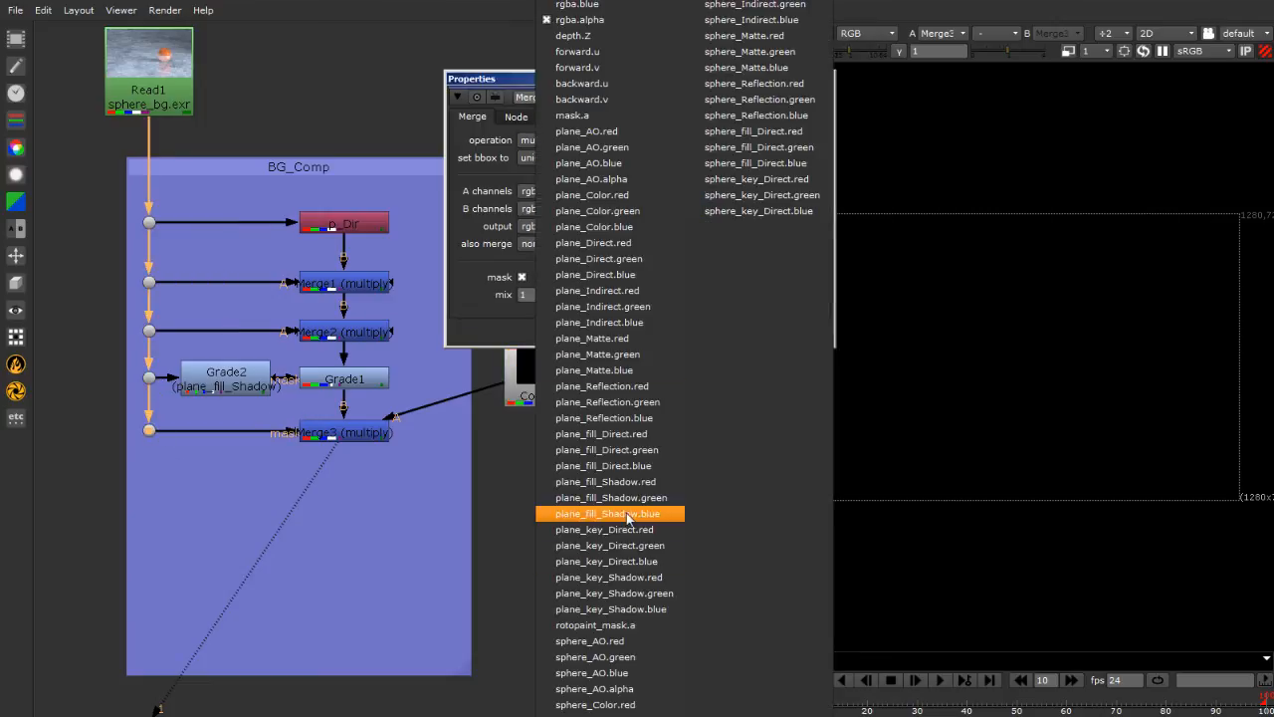
pyautogui.click(647, 609)
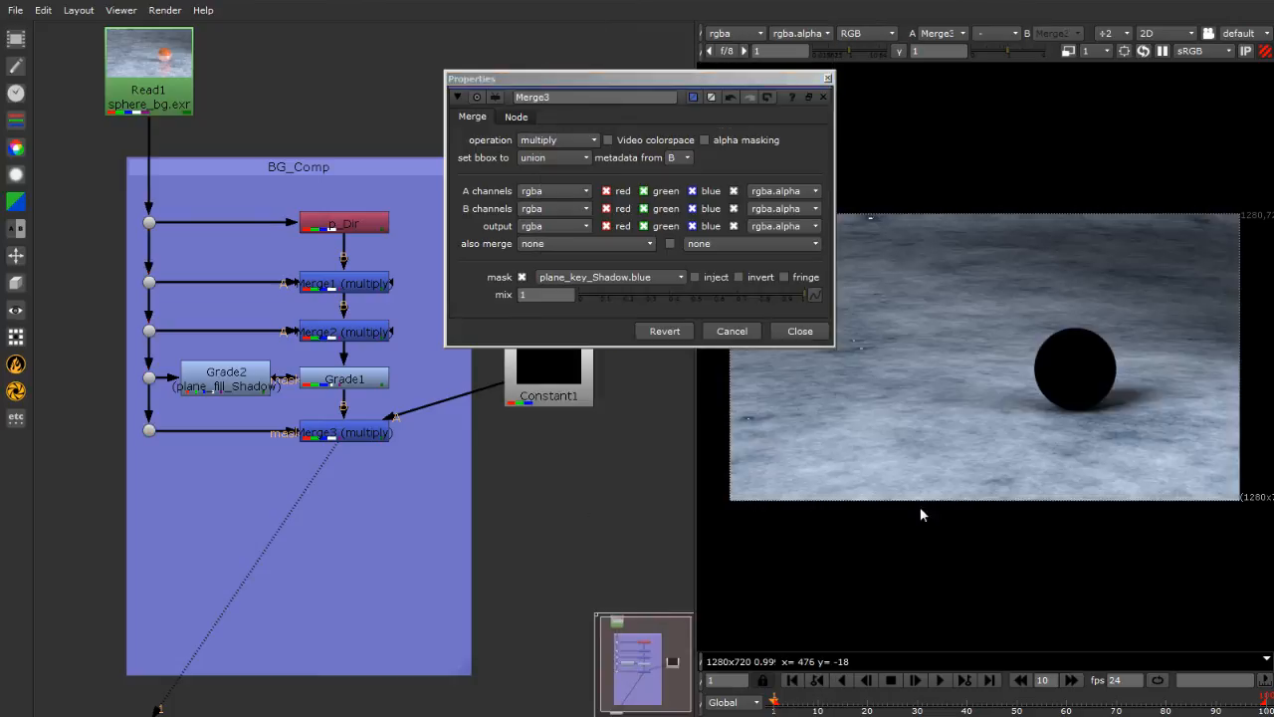
# Toggle Merge3 off and on repeatedly to compare the key shadow beside the sphere, and leave it enabled
pyautogui.scroll(2, 1035, 406)
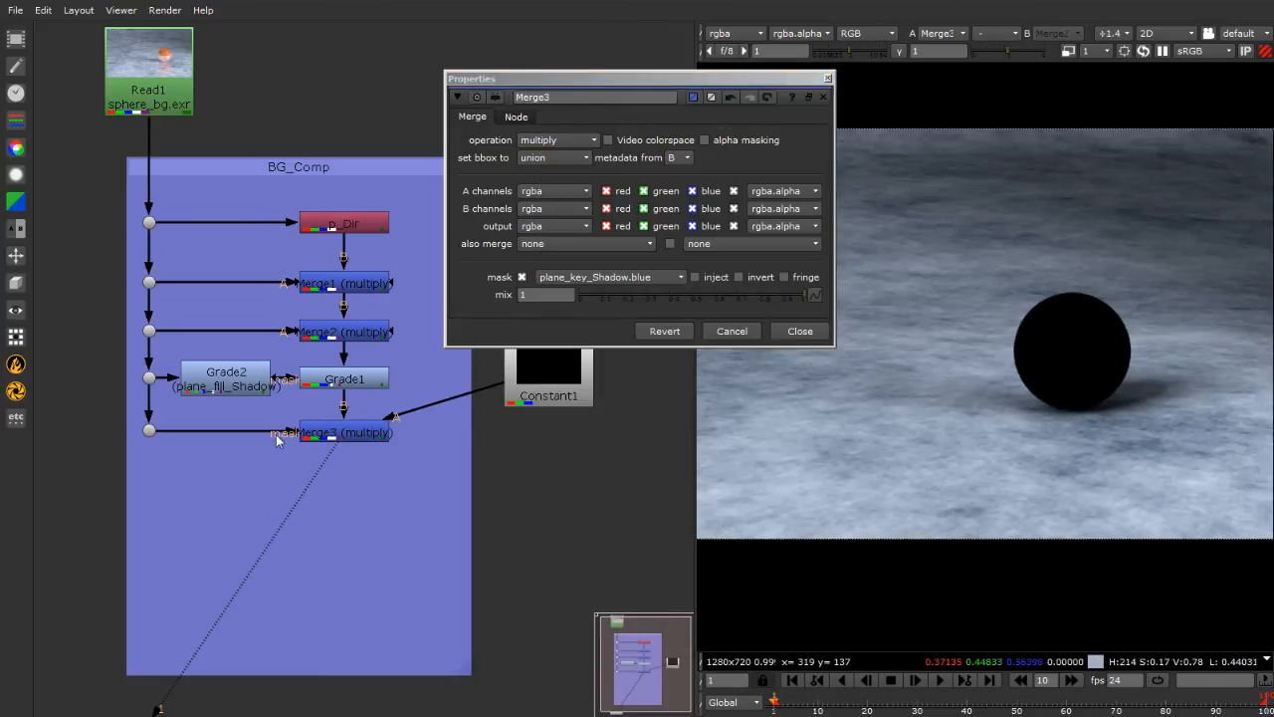
pyautogui.click(332, 435)
pyautogui.press('d')
pyautogui.press('d')
pyautogui.press('d')
pyautogui.press('d')
pyautogui.press('d')
pyautogui.press('d')
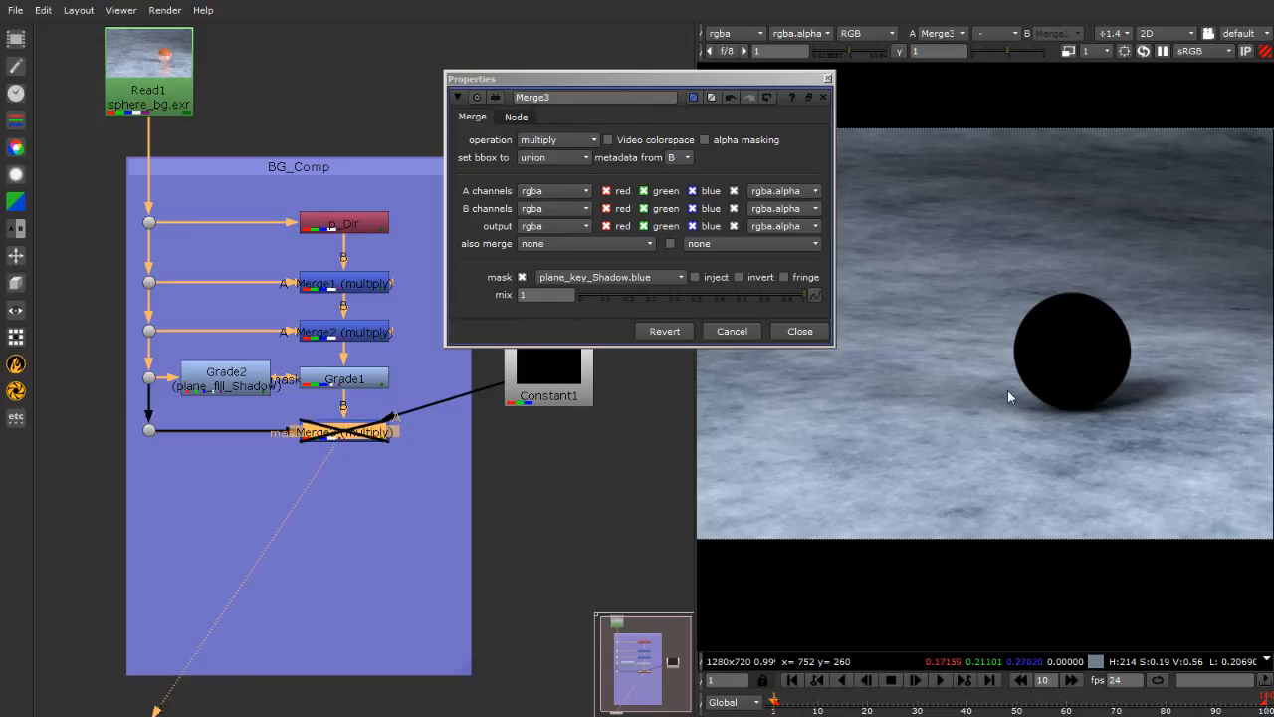
pyautogui.press('d')
pyautogui.press('d')
pyautogui.press('d')
pyautogui.press('d')
pyautogui.press('d')
pyautogui.press('d')
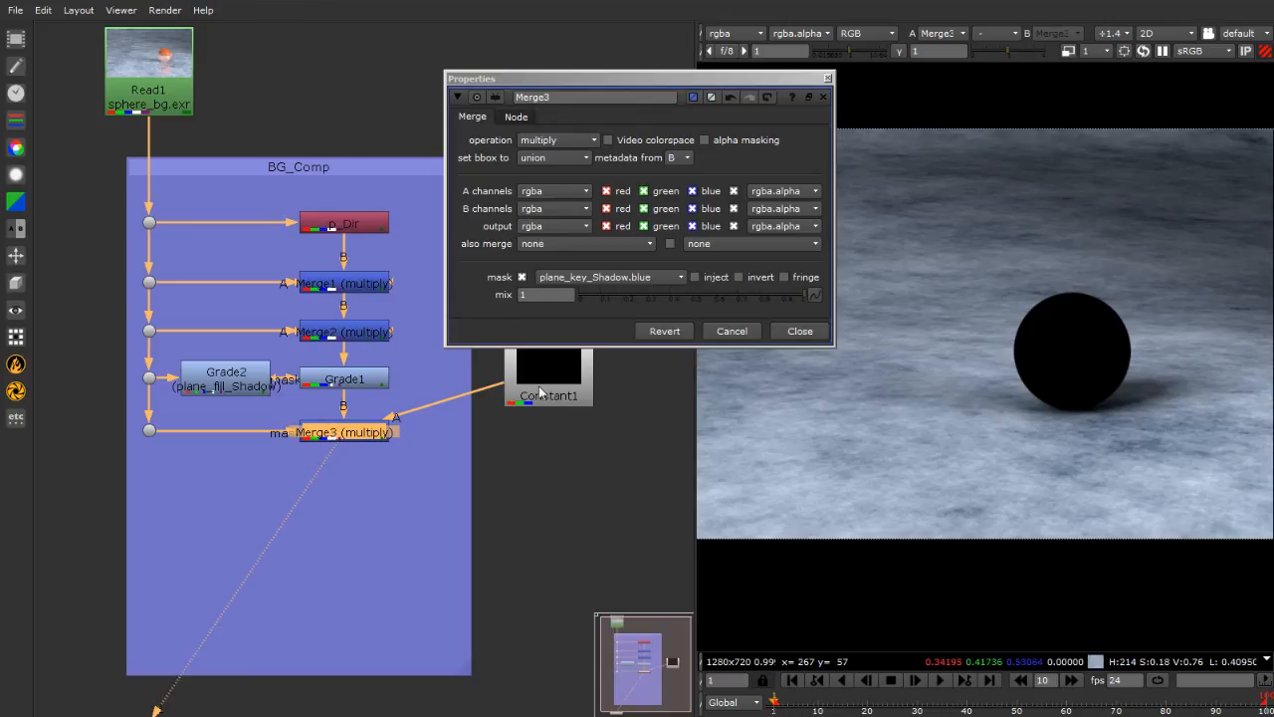
# Align Constant1 with Merge3, close Merge3's properties, and widen the BG_Comp backdrop to enclose Constant1
pyautogui.moveTo(540, 395); pyautogui.dragTo(544, 456)
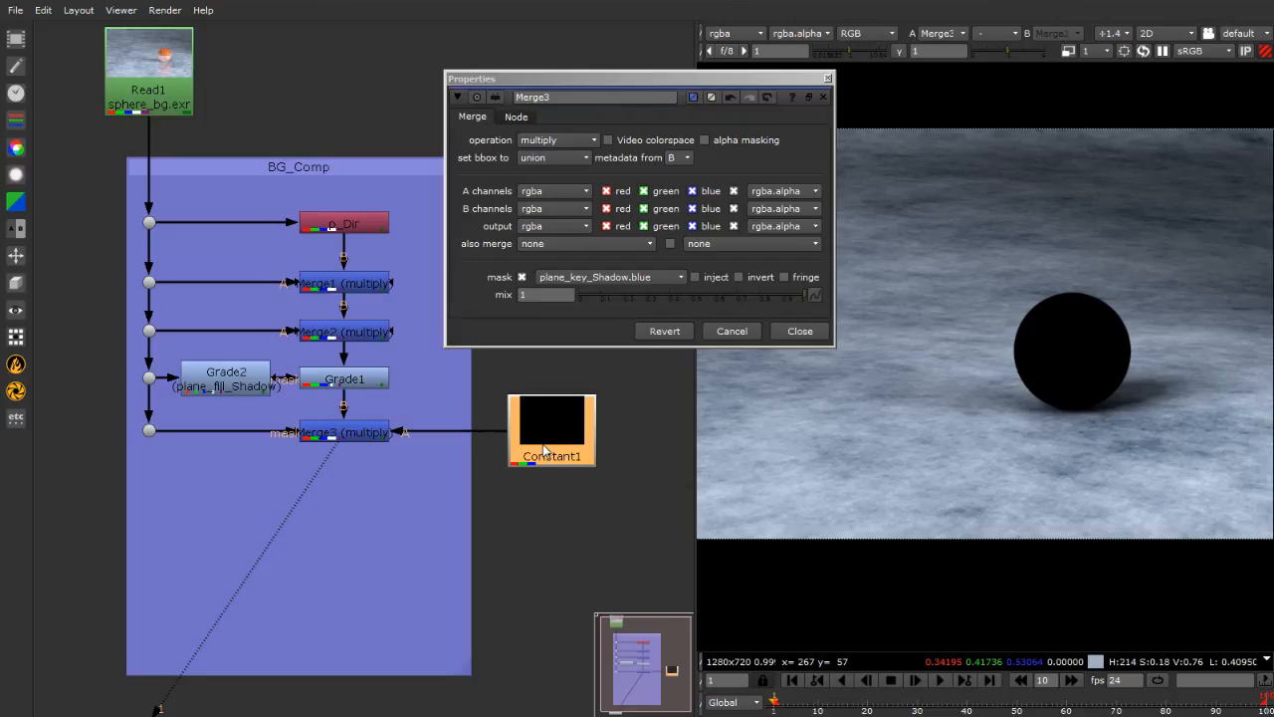
pyautogui.click(575, 525)
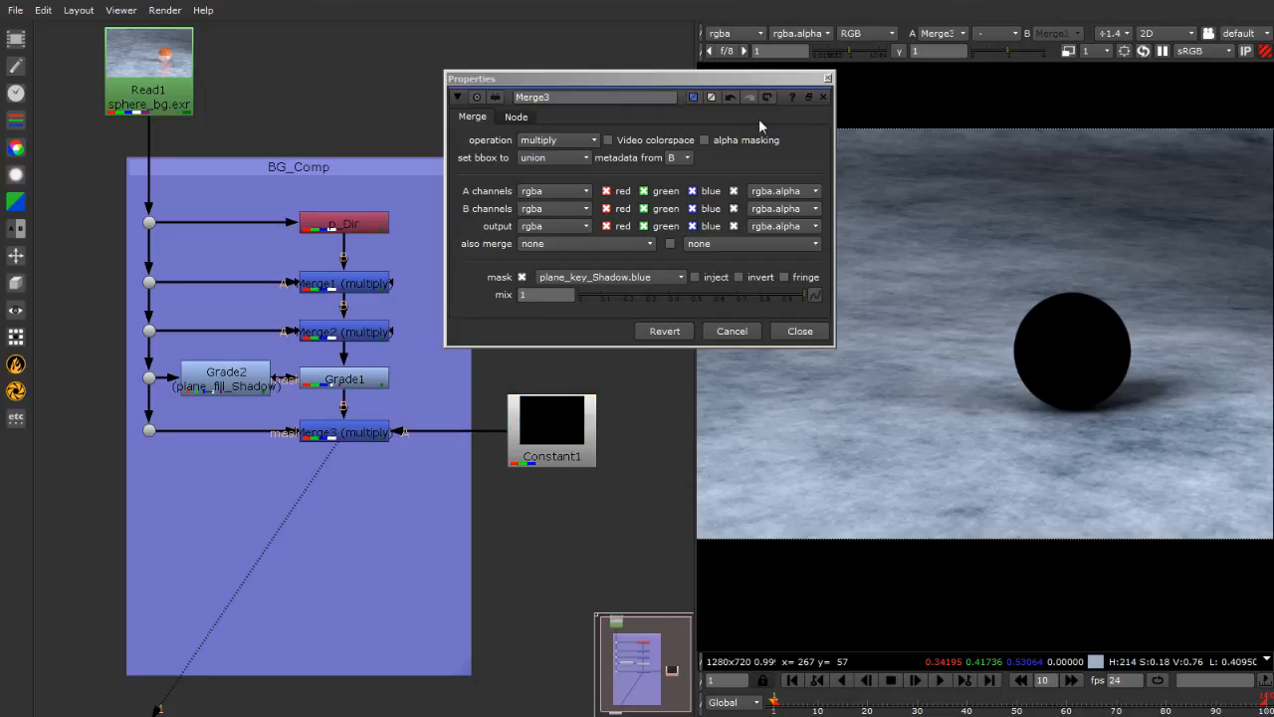
pyautogui.click(827, 77)
pyautogui.press('f')
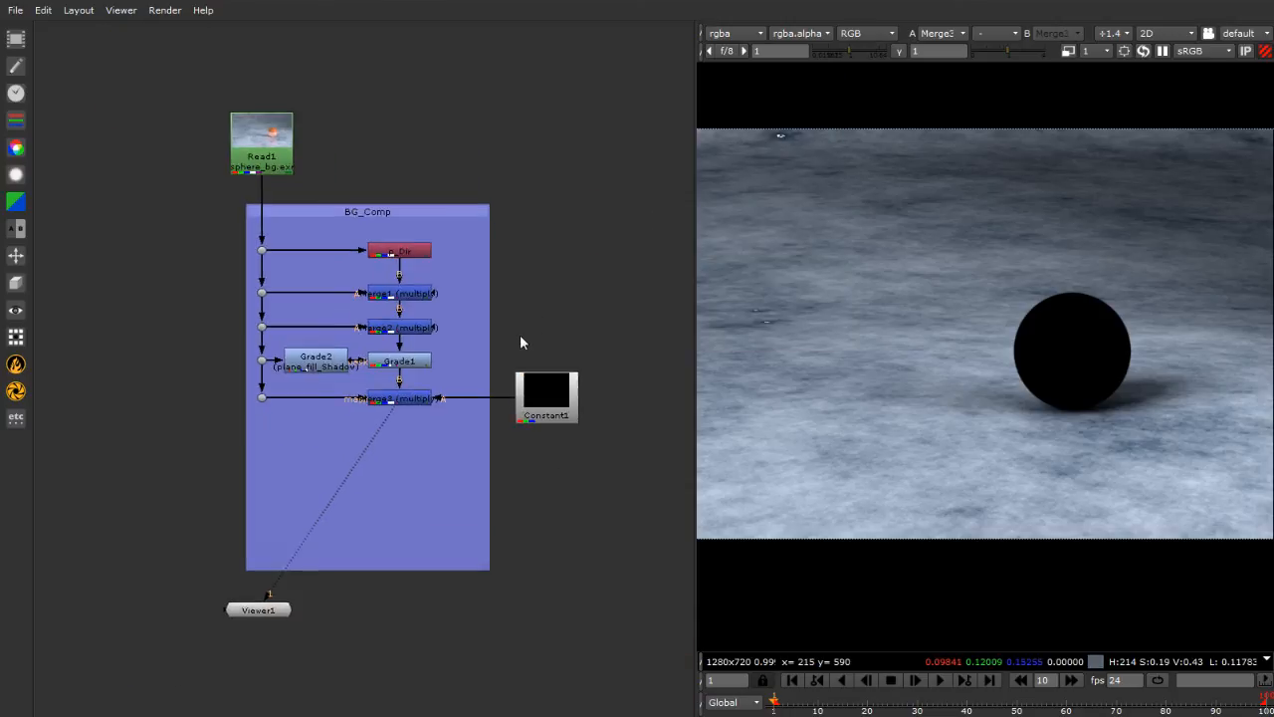
pyautogui.moveTo(478, 611); pyautogui.dragTo(607, 601)
pyautogui.click(610, 625)
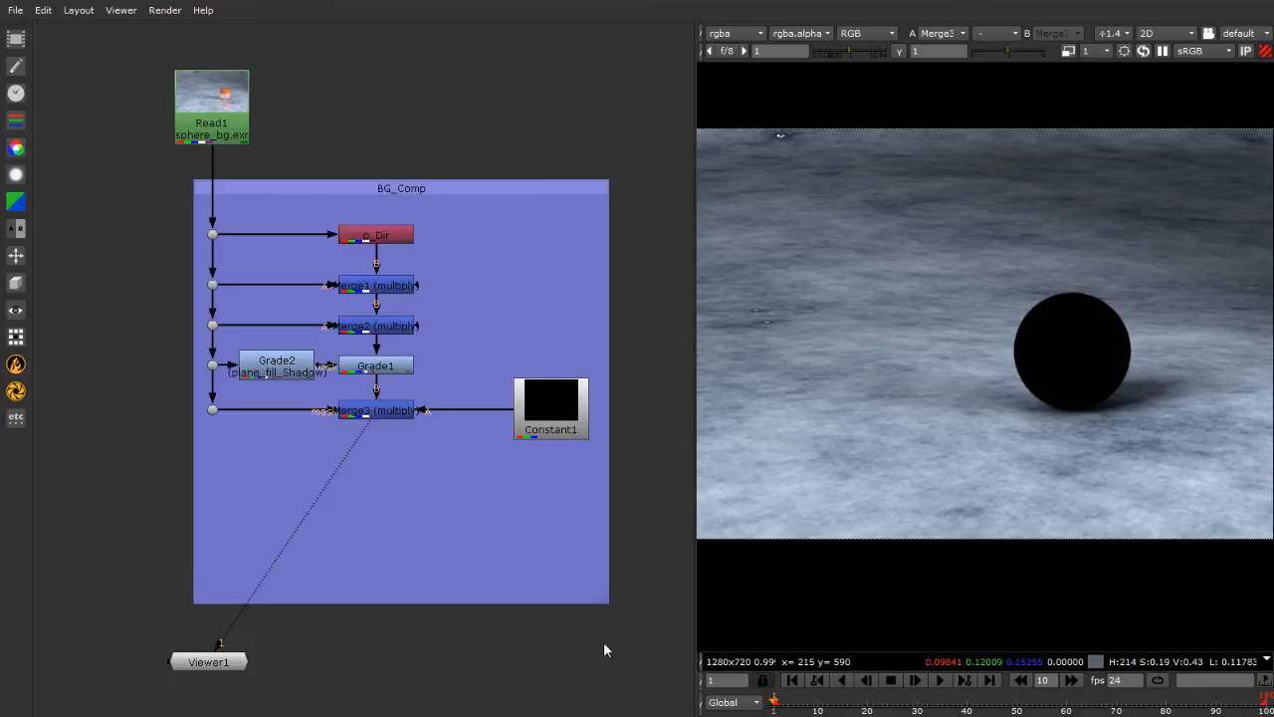
pyautogui.moveTo(552, 416); pyautogui.dragTo(528, 419)
# Set Constant1's red value to 1 to tint the key shadow red, and close its color and properties windows
pyautogui.doubleClick(528, 422)
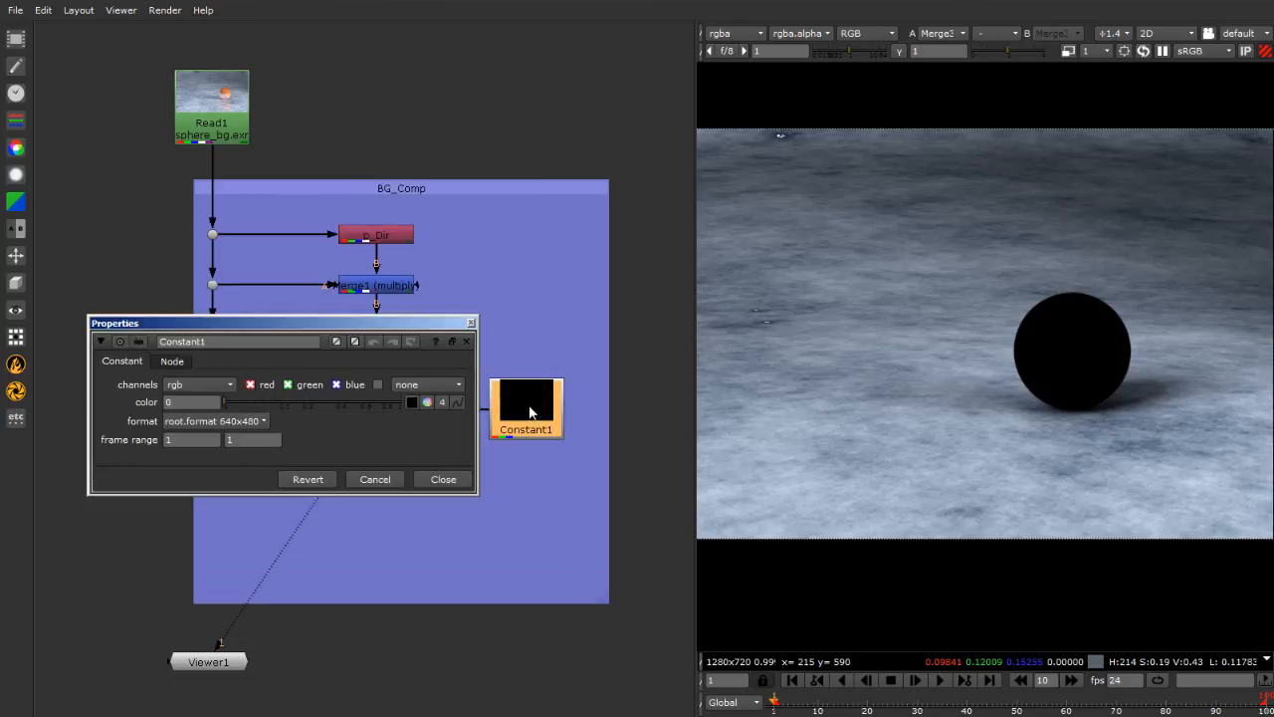
pyautogui.click(424, 402)
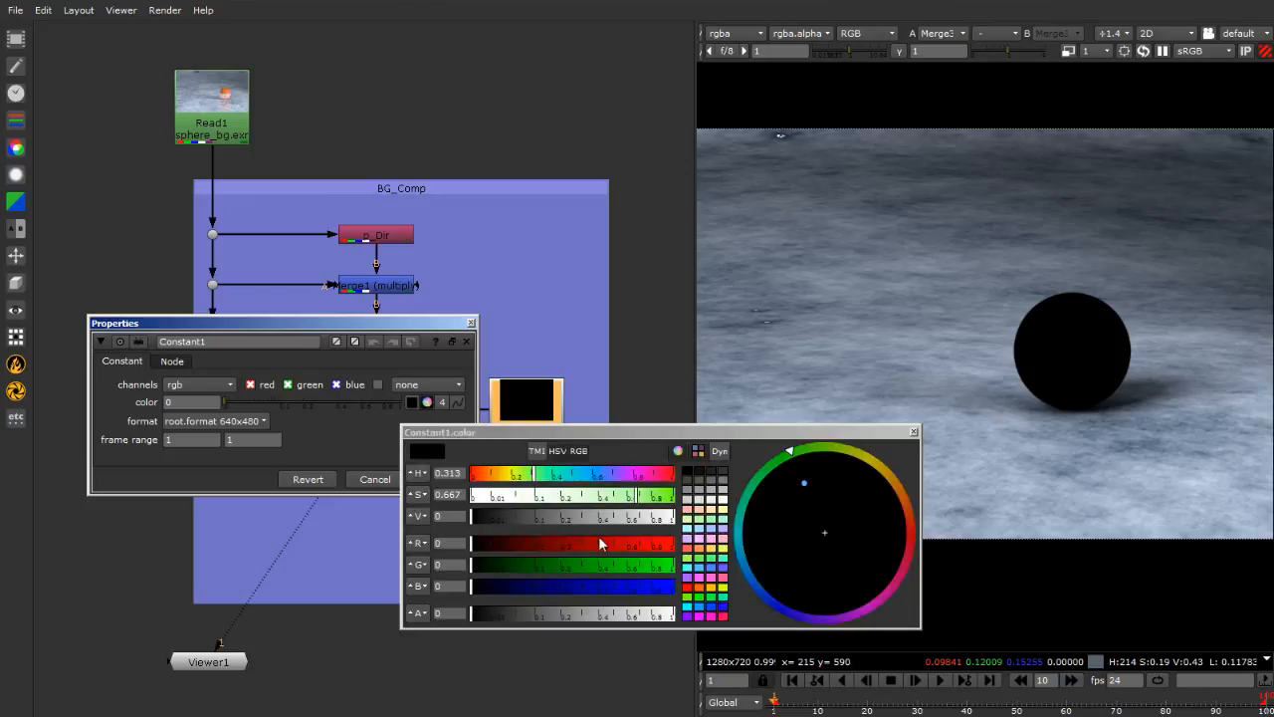
pyautogui.moveTo(596, 544); pyautogui.dragTo(704, 553)
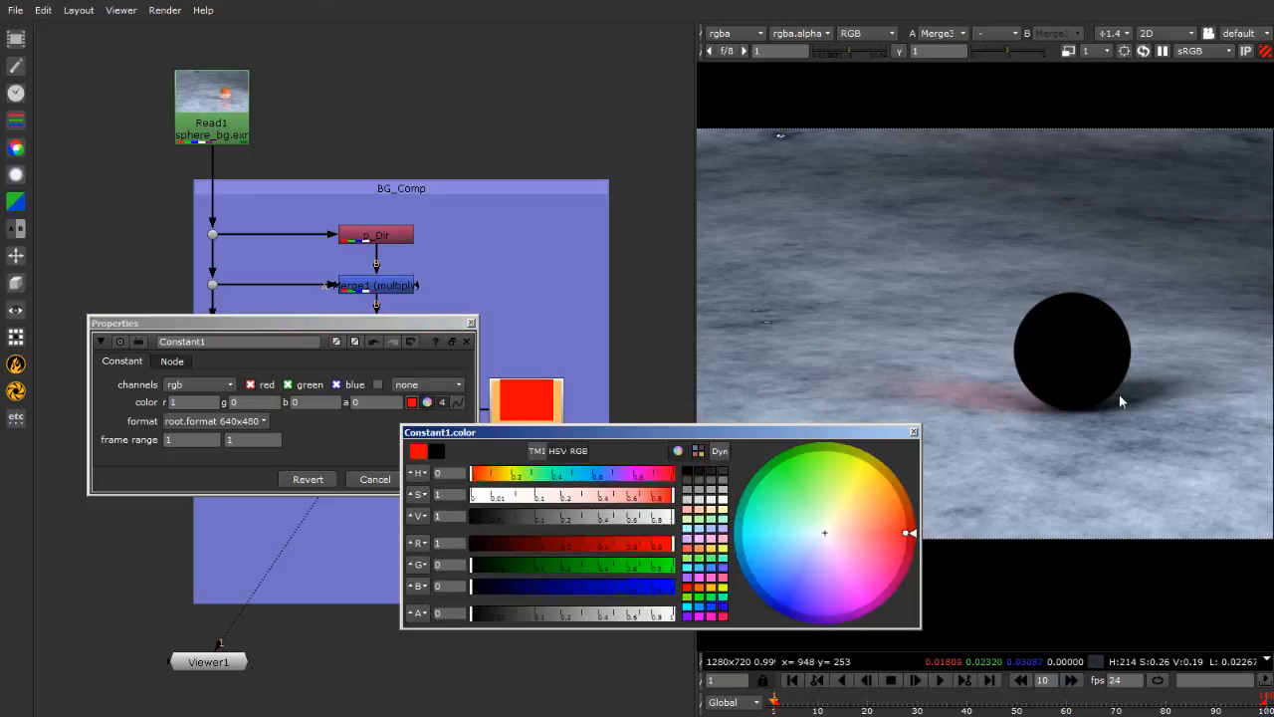
pyautogui.click(914, 435)
pyautogui.click(470, 323)
pyautogui.moveTo(542, 410)
pyautogui.mouseDown()
pyautogui.moveTo(542, 427)
pyautogui.moveTo(538, 412)
pyautogui.mouseUp()
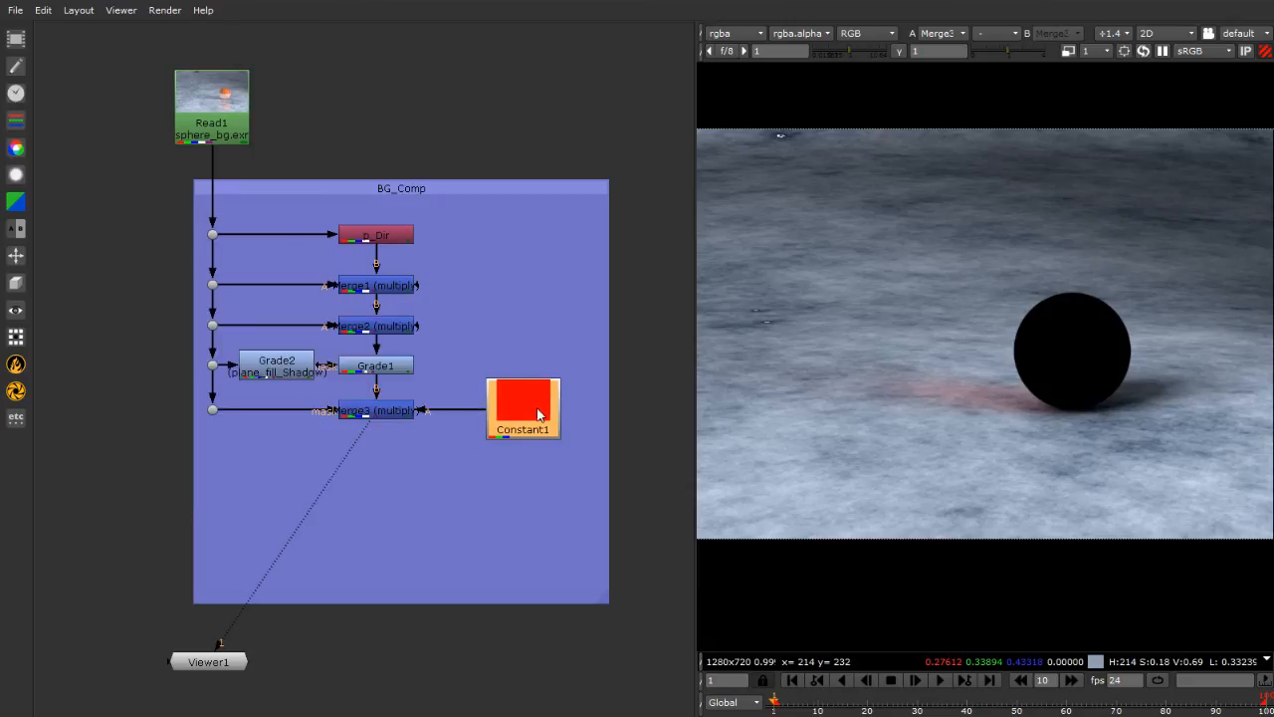
pyautogui.scroll(-2, 1024, 342)
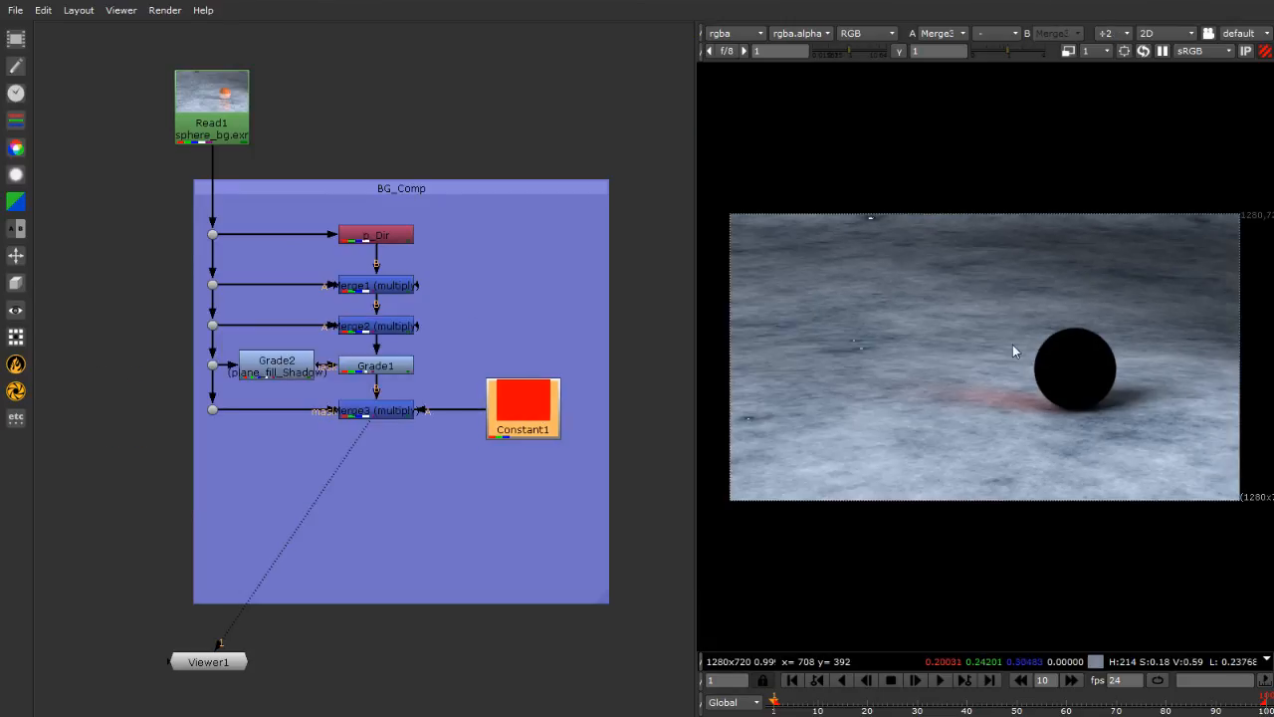
# Turn off the viewer's striped highlighting of out-of-range pixels
pyautogui.click(681, 473)
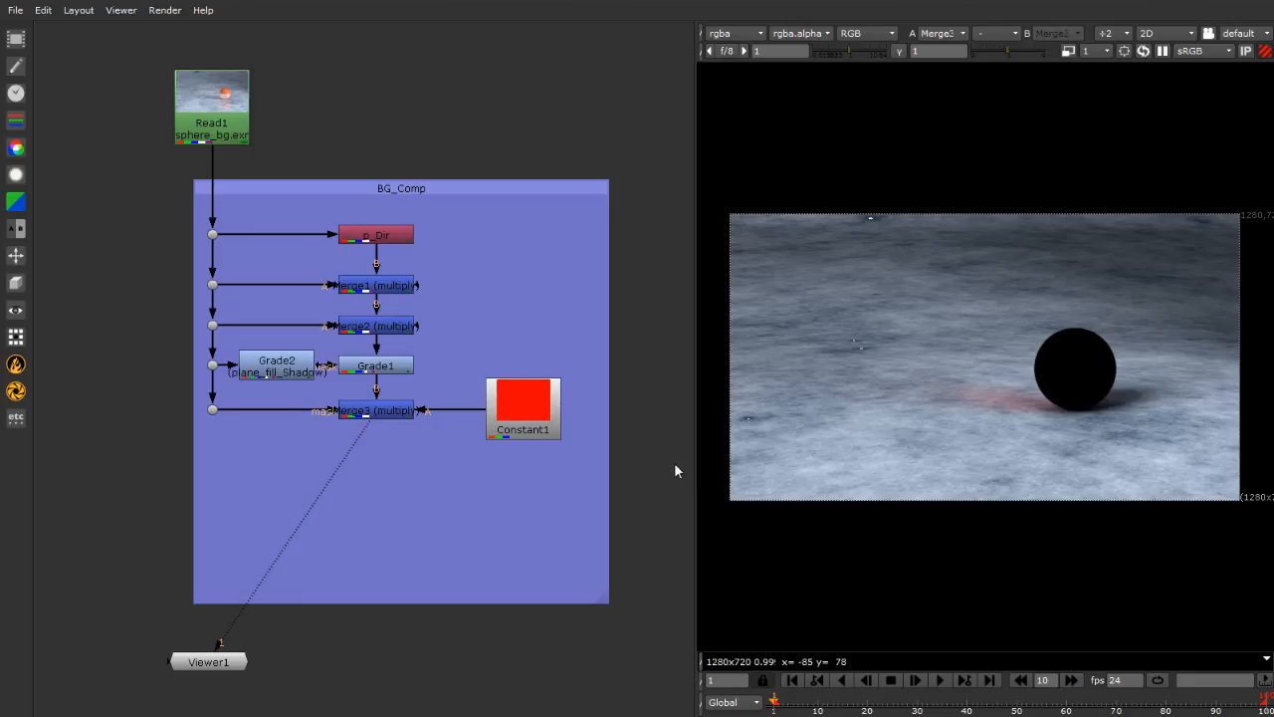
pyautogui.click(1261, 52)
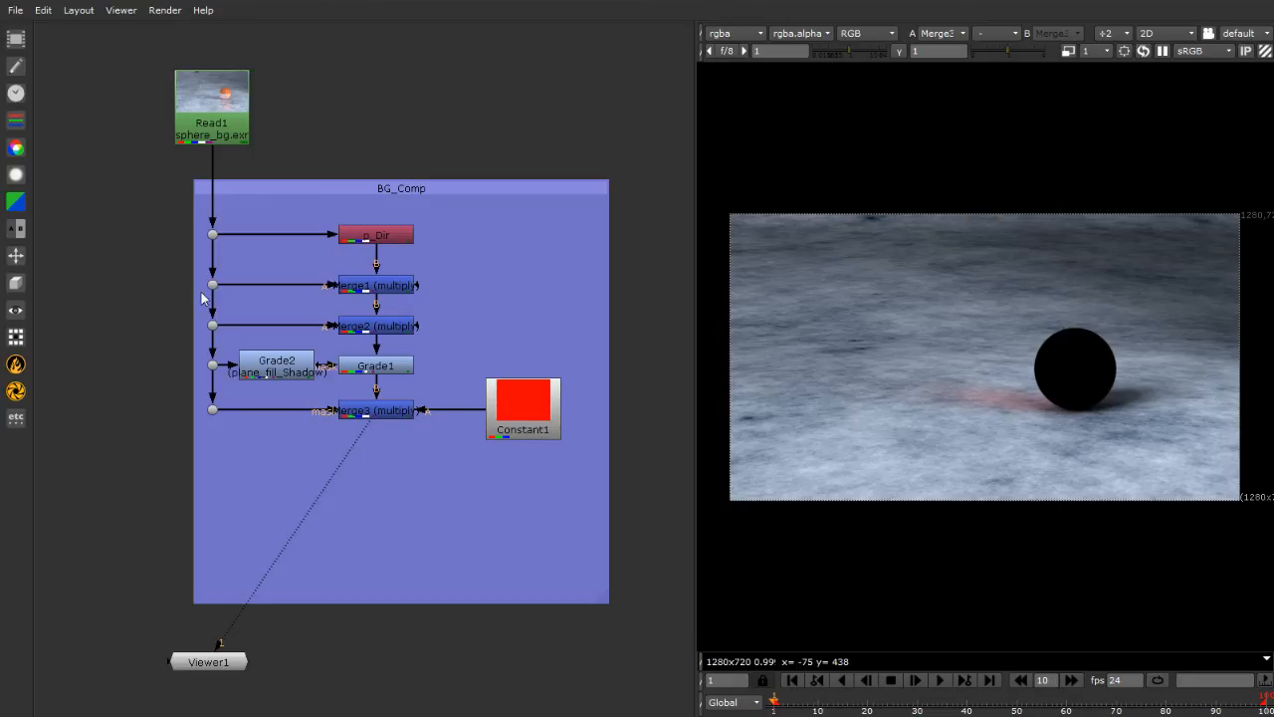
# Add a CheckerBoard node beside Merge3 and wire it into Merge3's A input in place of Constant1
pyautogui.click(15, 44)
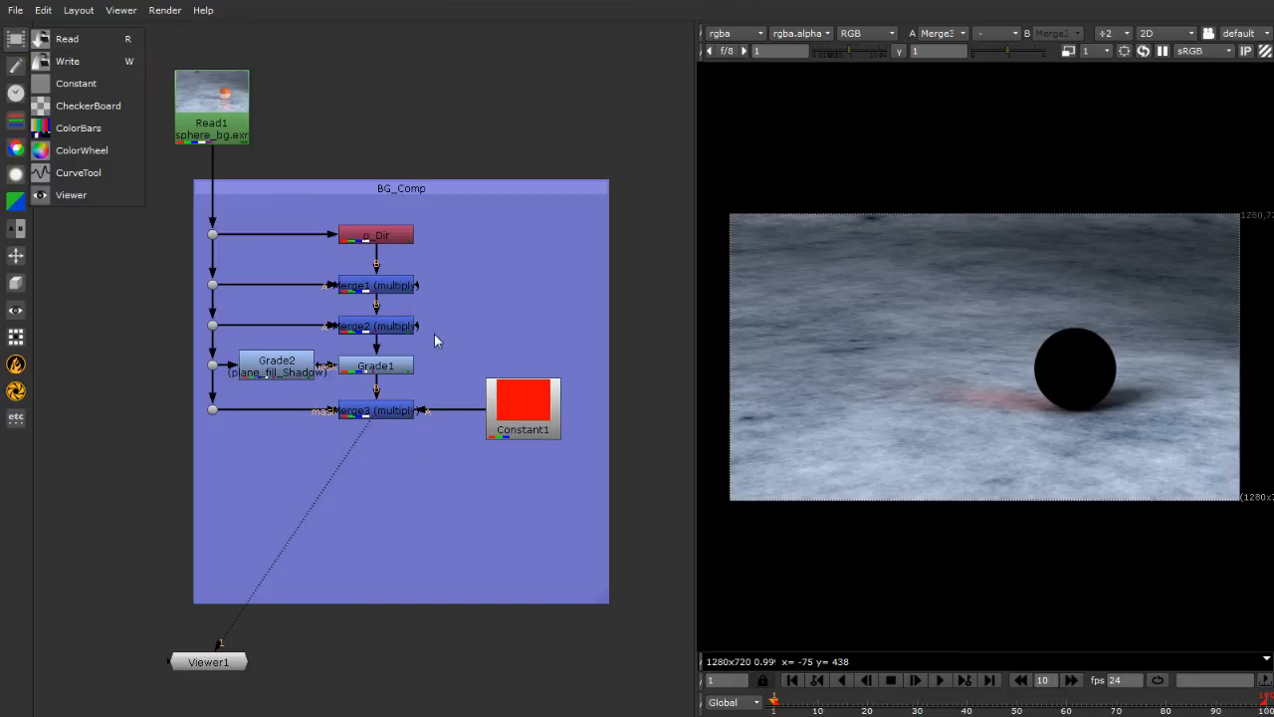
pyautogui.click(83, 108)
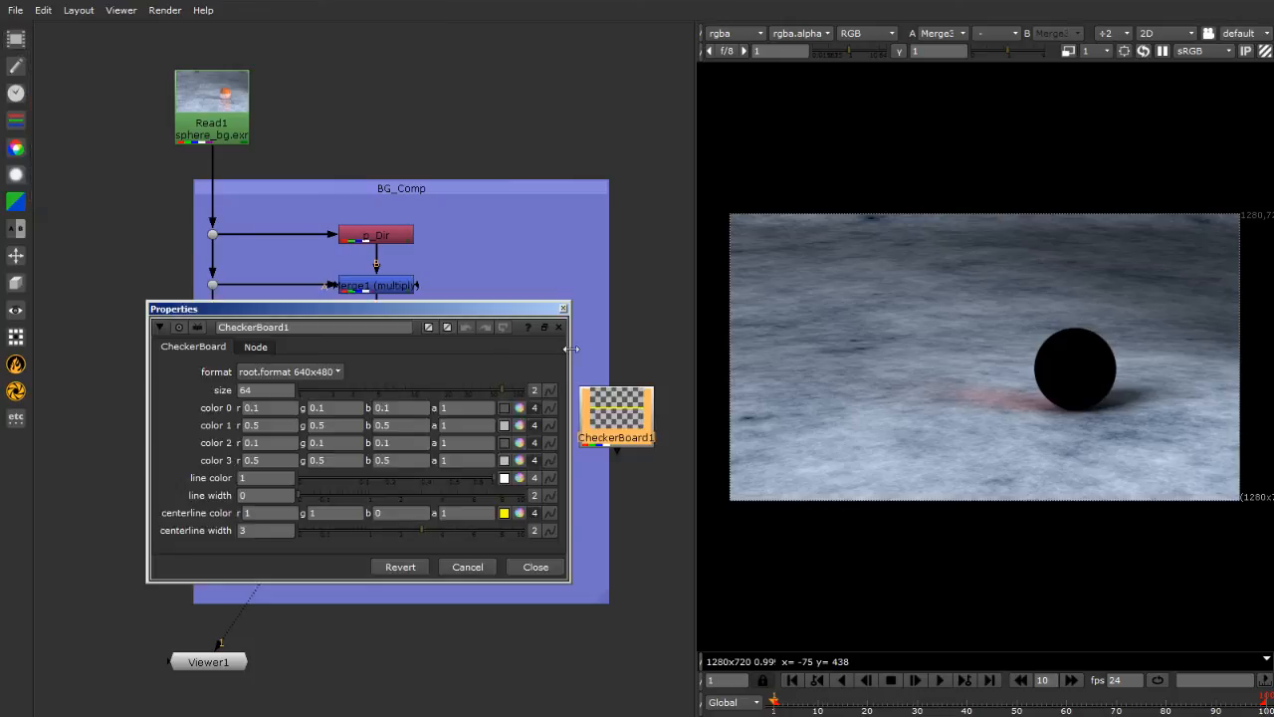
pyautogui.moveTo(491, 317); pyautogui.dragTo(441, 66)
pyautogui.moveTo(609, 428); pyautogui.dragTo(517, 495)
pyautogui.moveTo(520, 411); pyautogui.dragTo(530, 364)
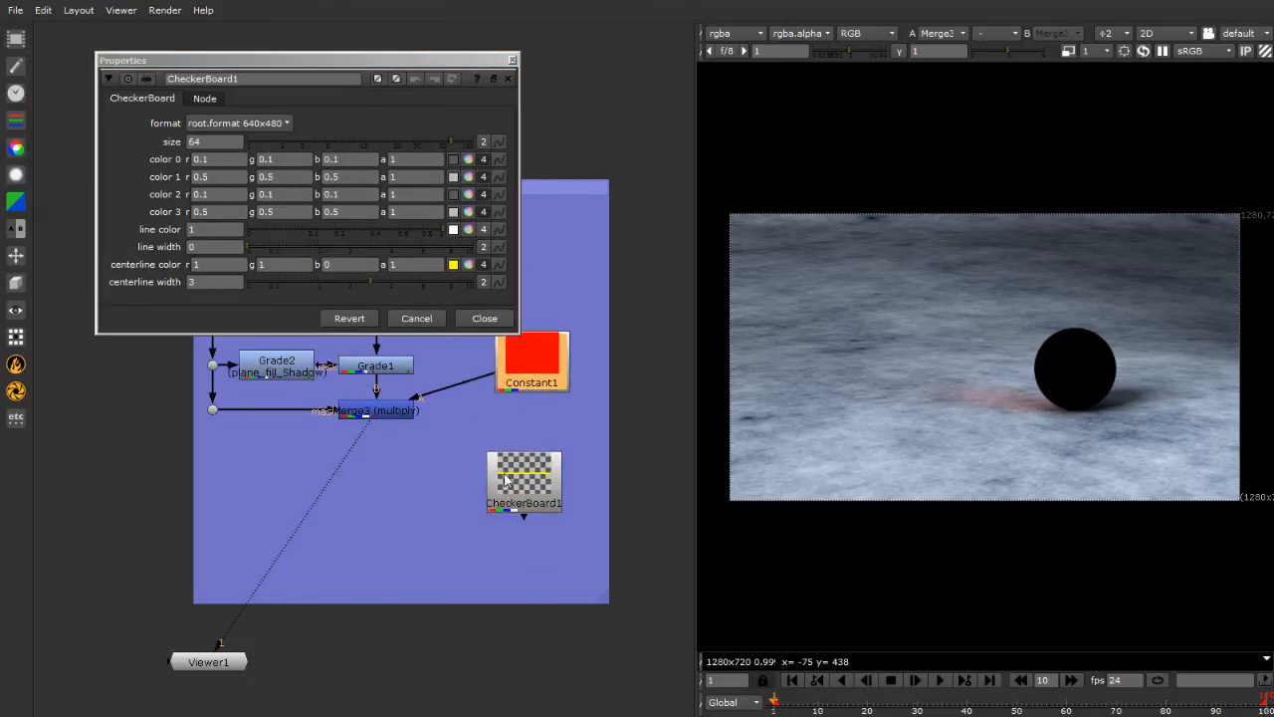
pyautogui.moveTo(504, 481); pyautogui.dragTo(513, 429)
pyautogui.moveTo(493, 376); pyautogui.dragTo(522, 431)
# Try larger checker sizes on CheckerBoard1 in the key shadow, entering 100, 200 and finally 500
pyautogui.scroll(5, 911, 396)
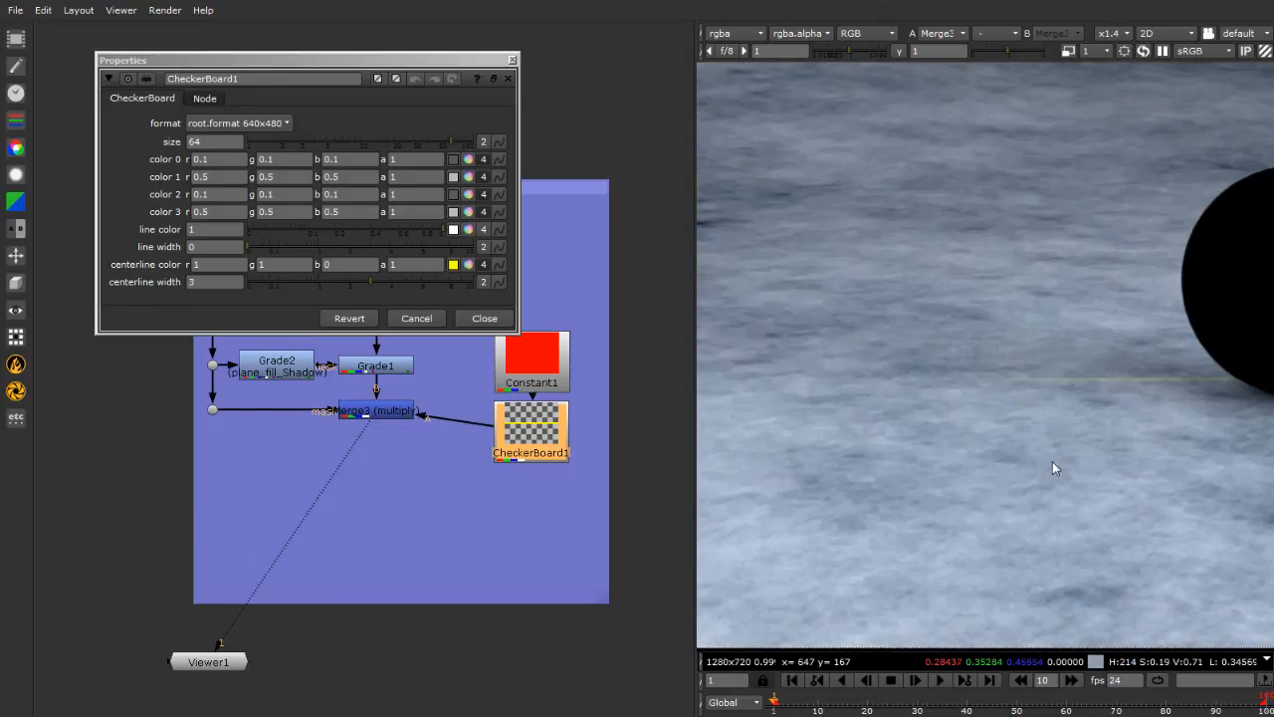
pyautogui.scroll(-3, 722, 441)
pyautogui.scroll(-1, 1024, 423)
pyautogui.scroll(2, 1139, 428)
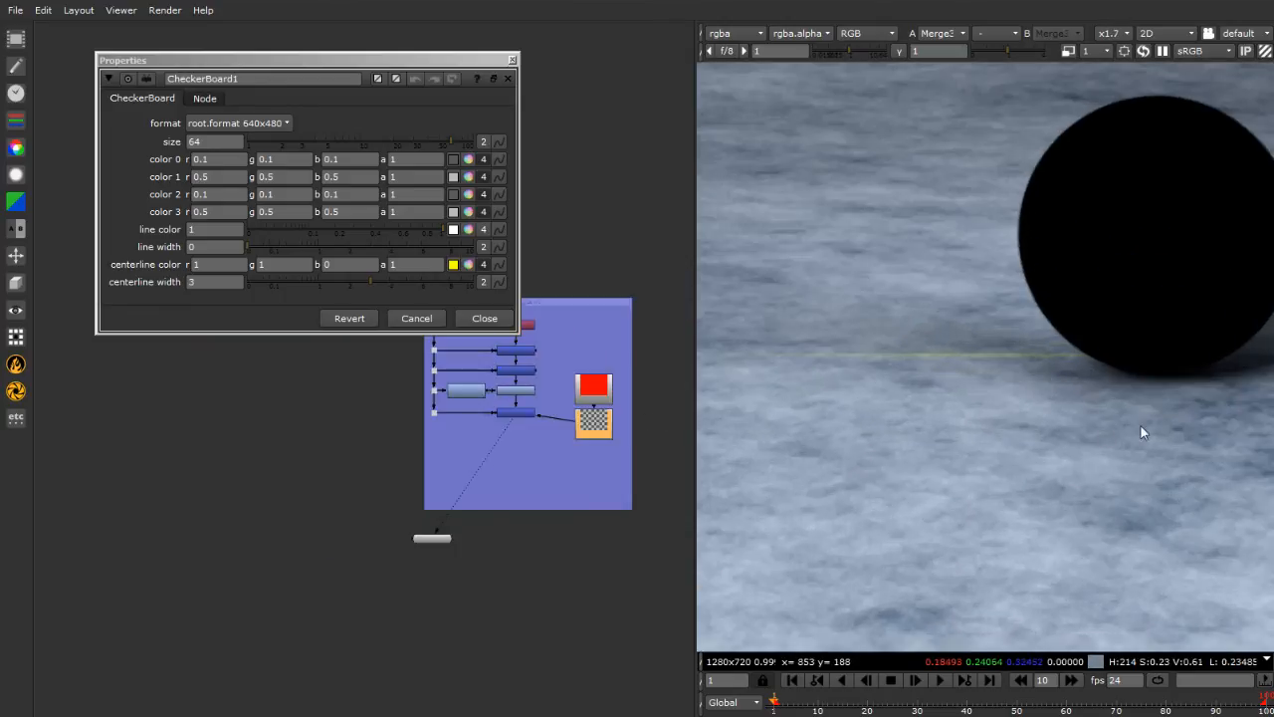
pyautogui.moveTo(449, 137); pyautogui.dragTo(469, 137)
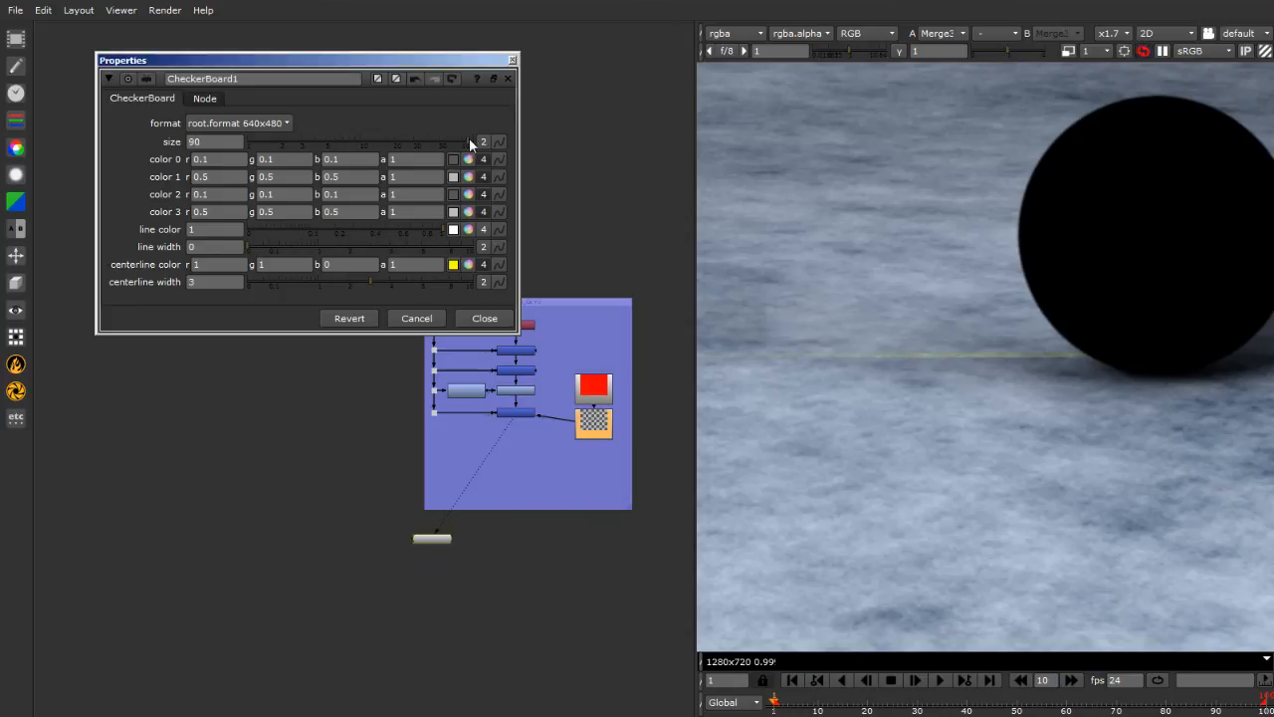
pyautogui.scroll(-2, 864, 387)
pyautogui.scroll(-2, 864, 394)
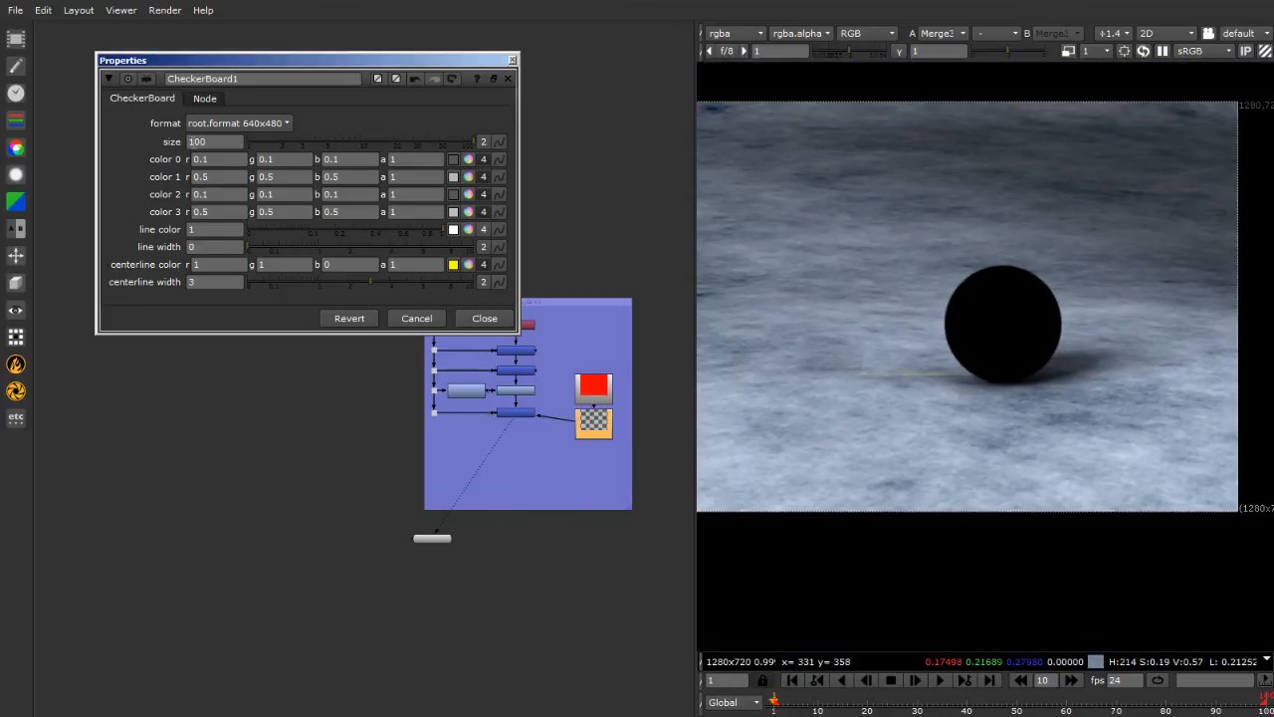
pyautogui.moveTo(195, 141); pyautogui.dragTo(188, 141)
pyautogui.write('2')
pyautogui.press('Return')
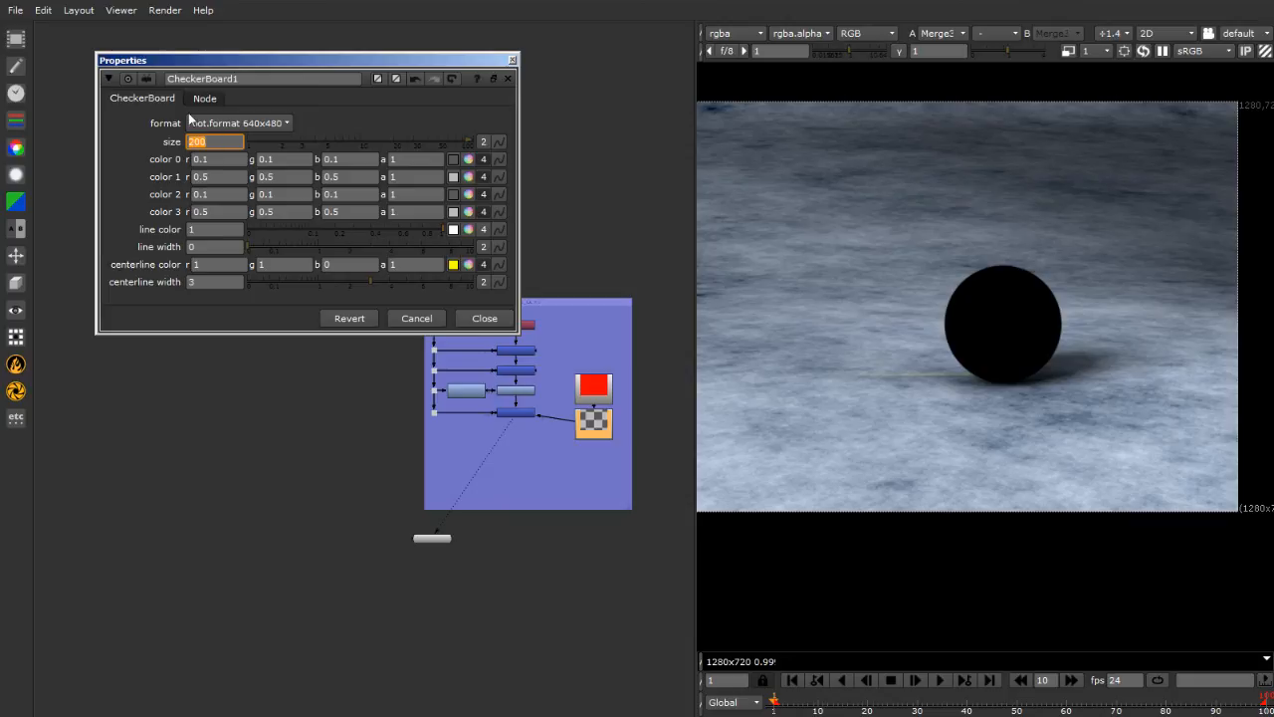
pyautogui.click(195, 141)
pyautogui.press('Return')
pyautogui.write('500')
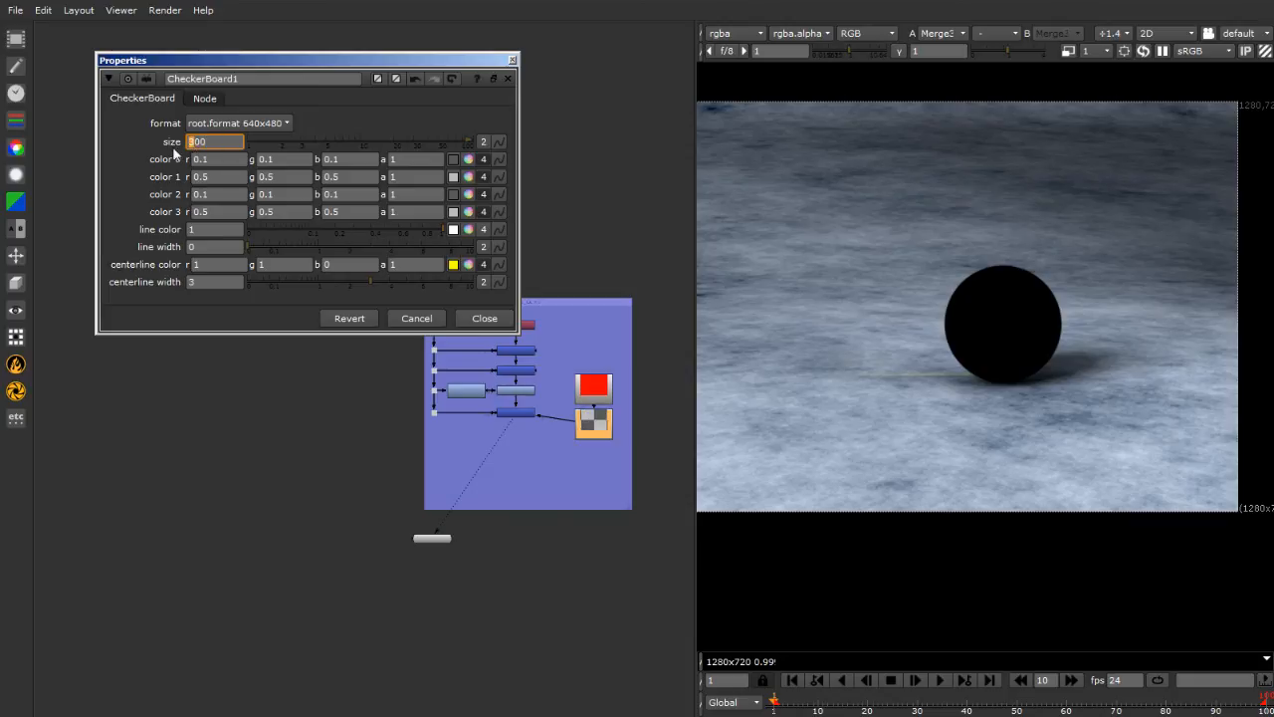
pyautogui.press('Return')
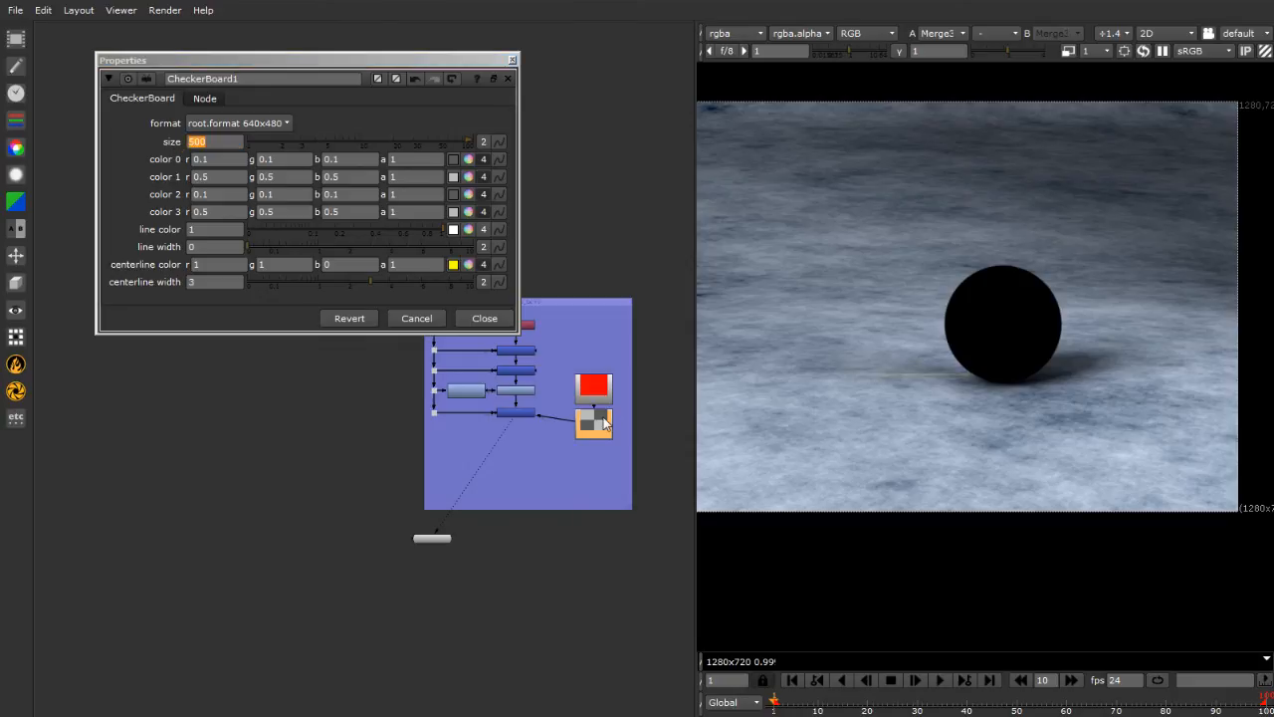
# View CheckerBoard1 directly, set its size to 2.8, and inspect the pattern in the key shadow through Merge3
pyautogui.press('1')
pyautogui.moveTo(277, 142); pyautogui.dragTo(299, 174)
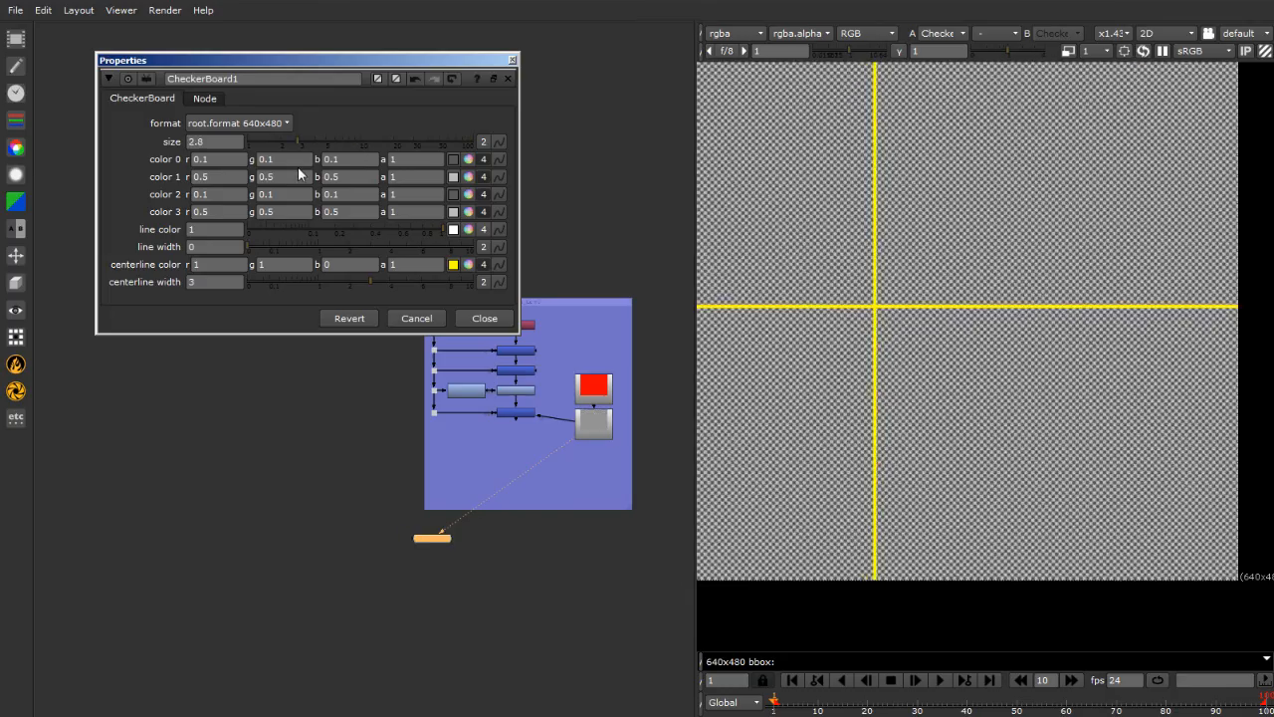
pyautogui.click(530, 412)
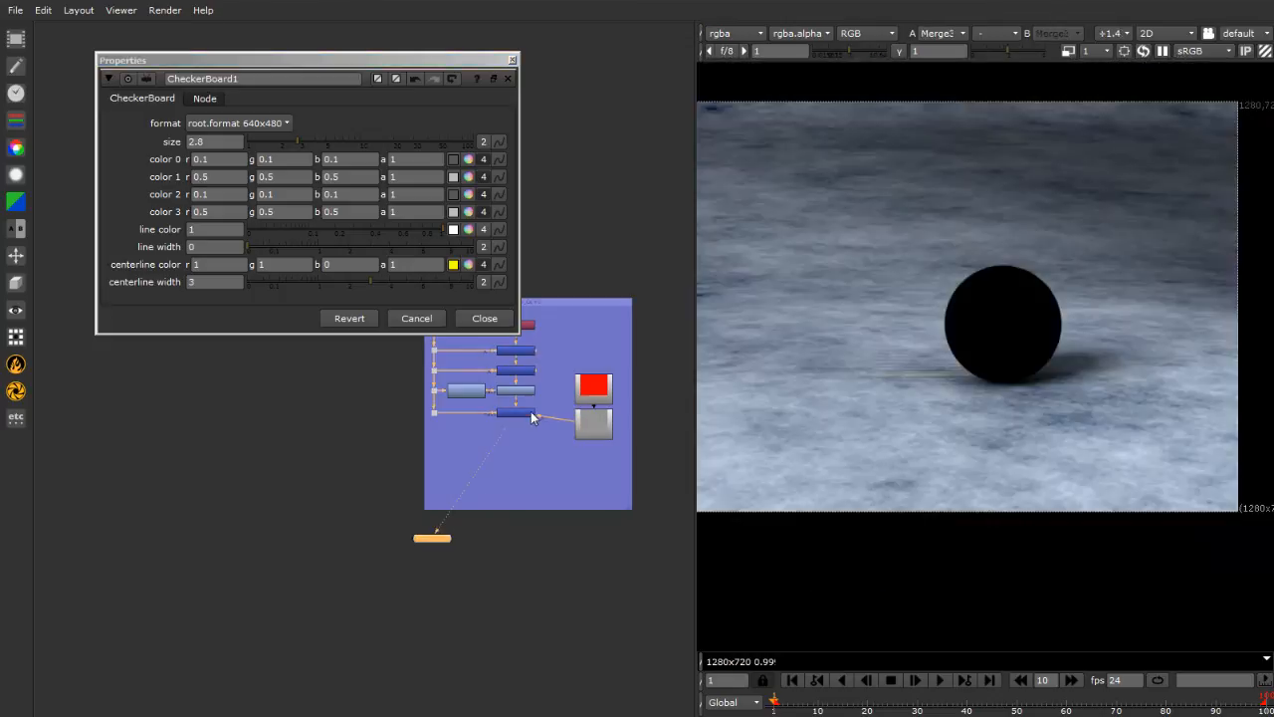
pyautogui.press('1')
pyautogui.scroll(3, 900, 410)
pyautogui.scroll(1, 923, 354)
pyautogui.scroll(-1, 1016, 369)
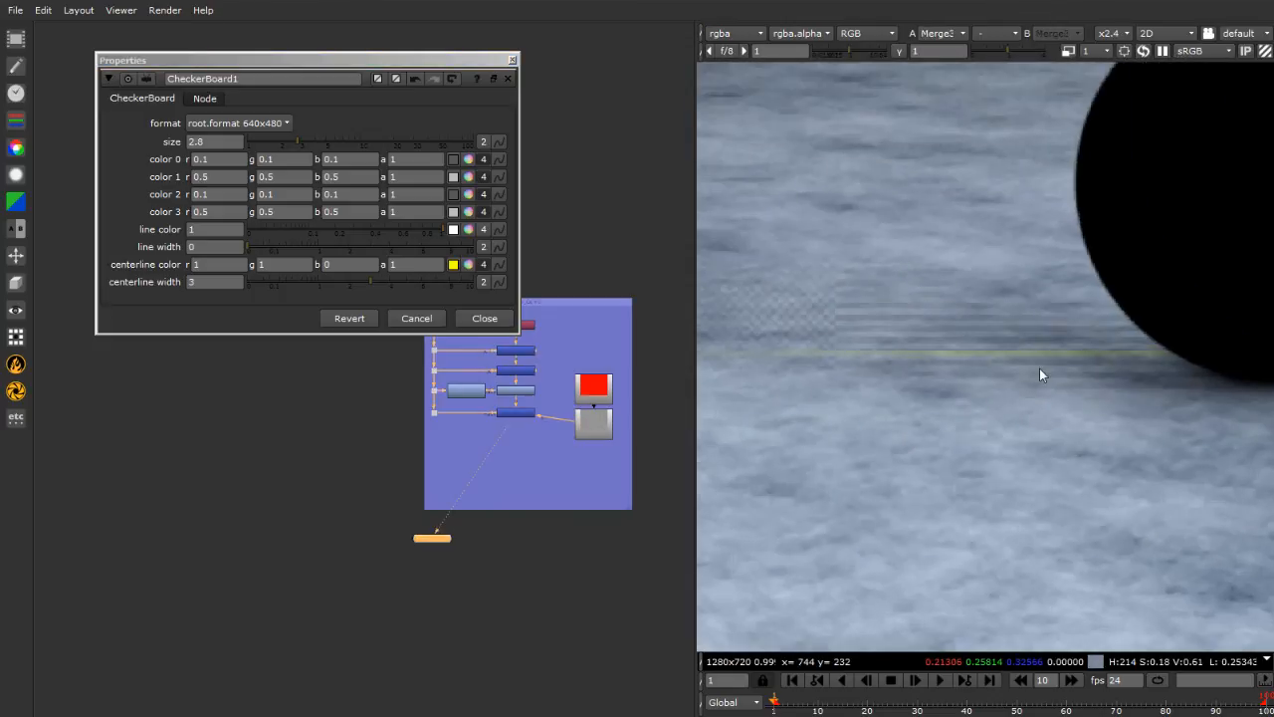
pyautogui.scroll(-1, 956, 364)
pyautogui.scroll(1, 864, 365)
pyautogui.scroll(-1, 930, 323)
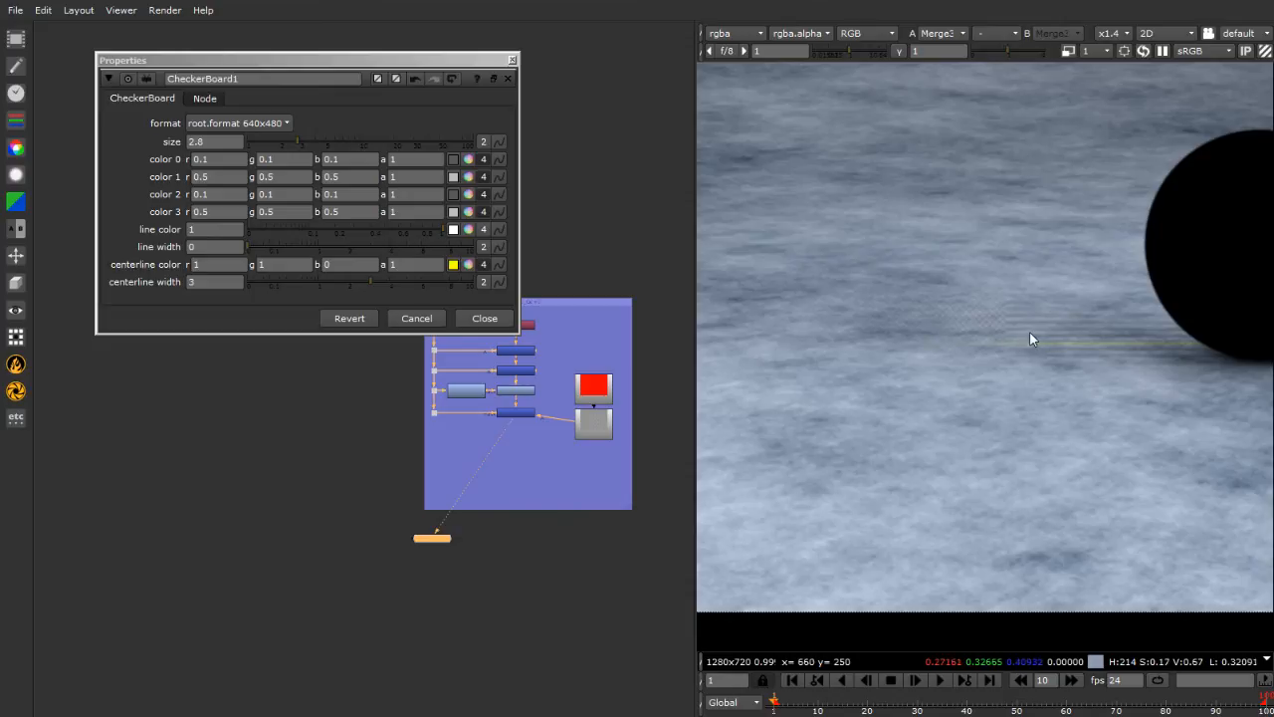
pyautogui.scroll(-2, 1029, 330)
# Move CheckerBoard1 clear of Constant1, set its format to 1280x720, and examine the pattern beside the sphere
pyautogui.moveTo(592, 428); pyautogui.dragTo(594, 440)
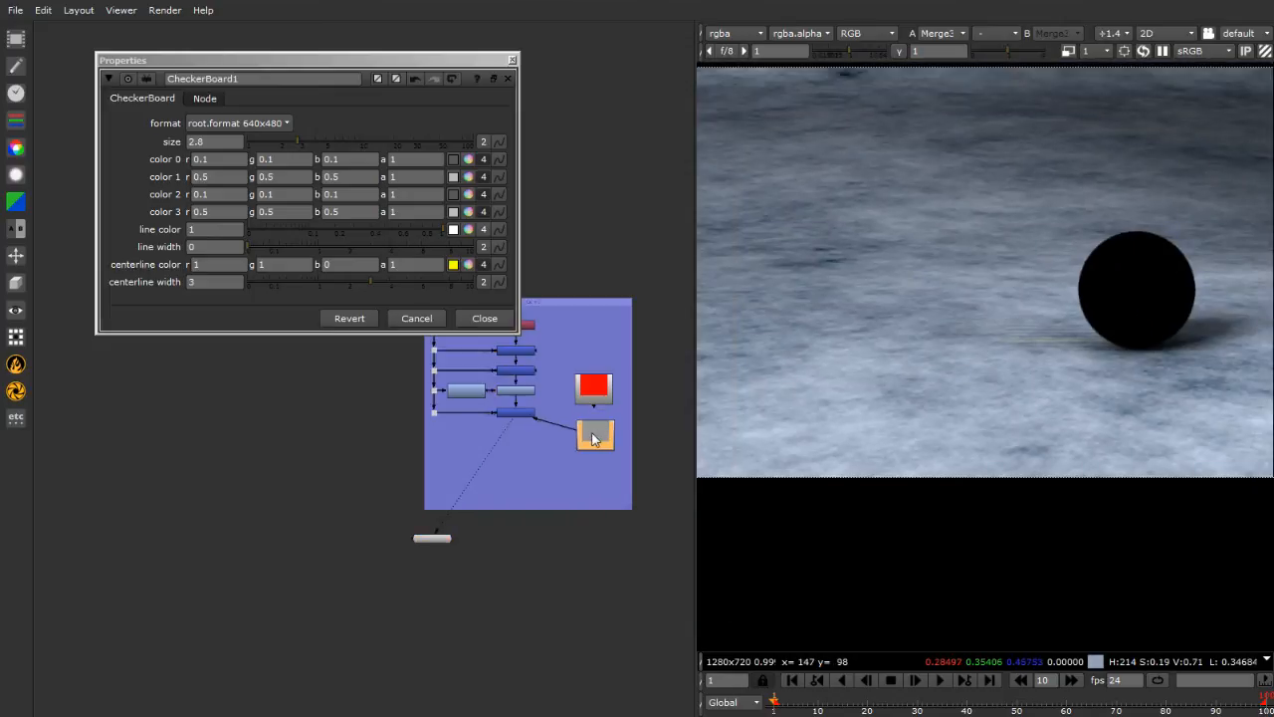
pyautogui.click(238, 124)
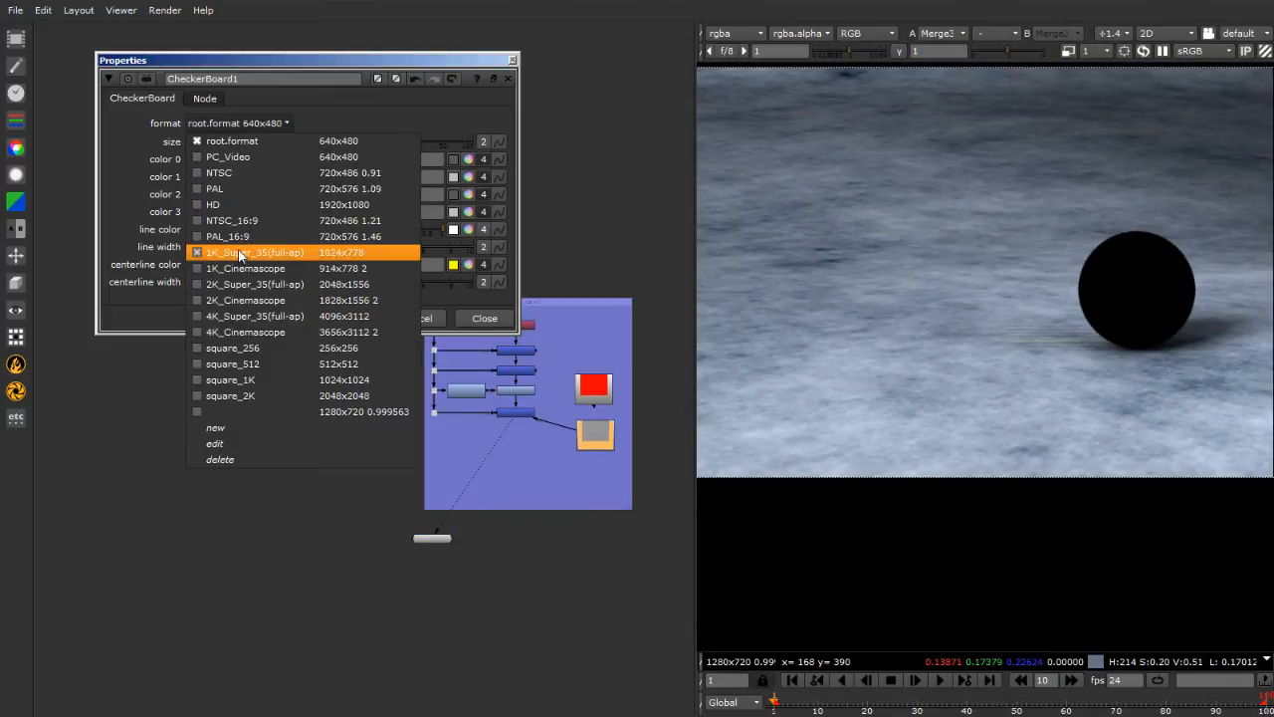
pyautogui.click(329, 413)
pyautogui.scroll(9, 1036, 353)
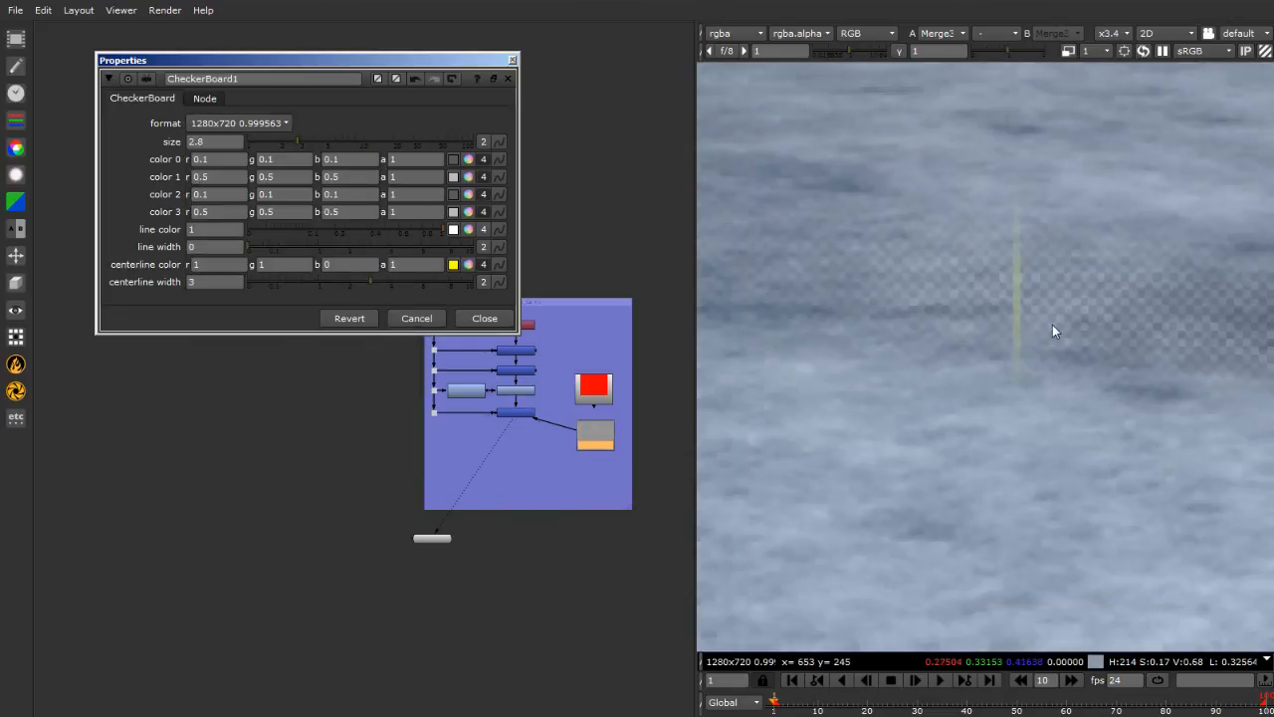
pyautogui.scroll(-5, 727, 323)
pyautogui.scroll(5, 1028, 309)
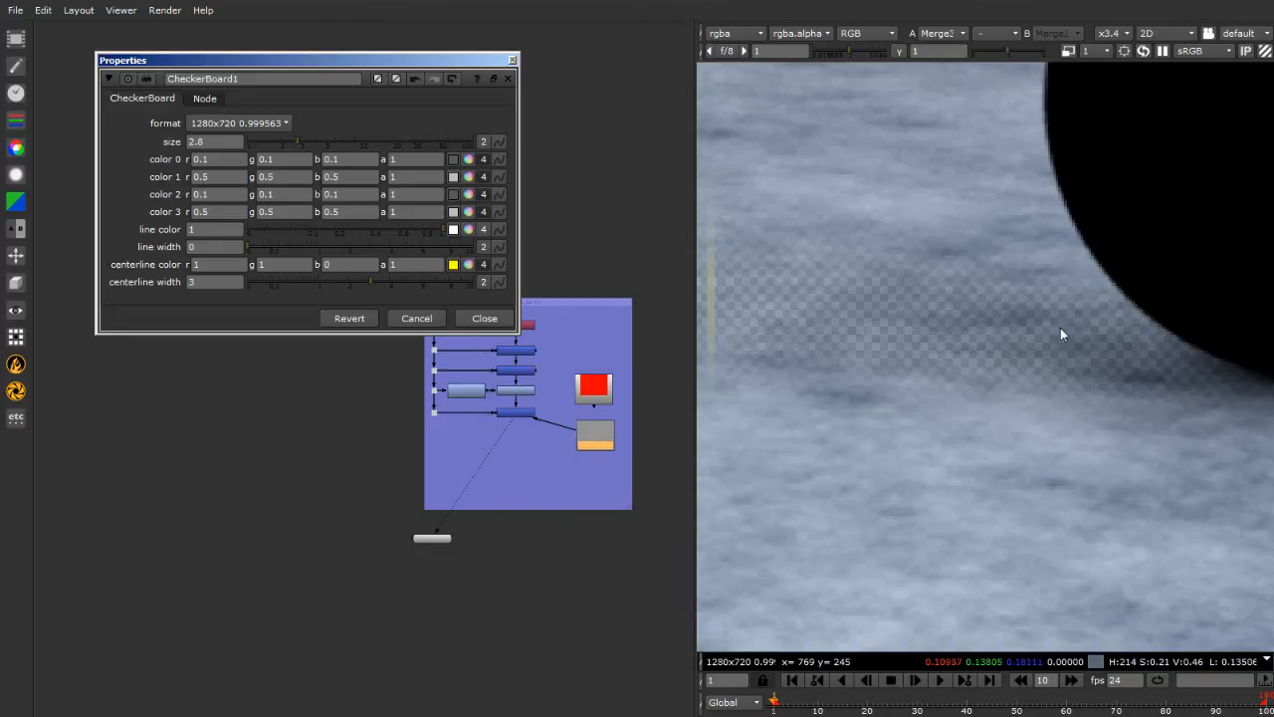
pyautogui.scroll(-3, 823, 284)
pyautogui.scroll(-4, 826, 289)
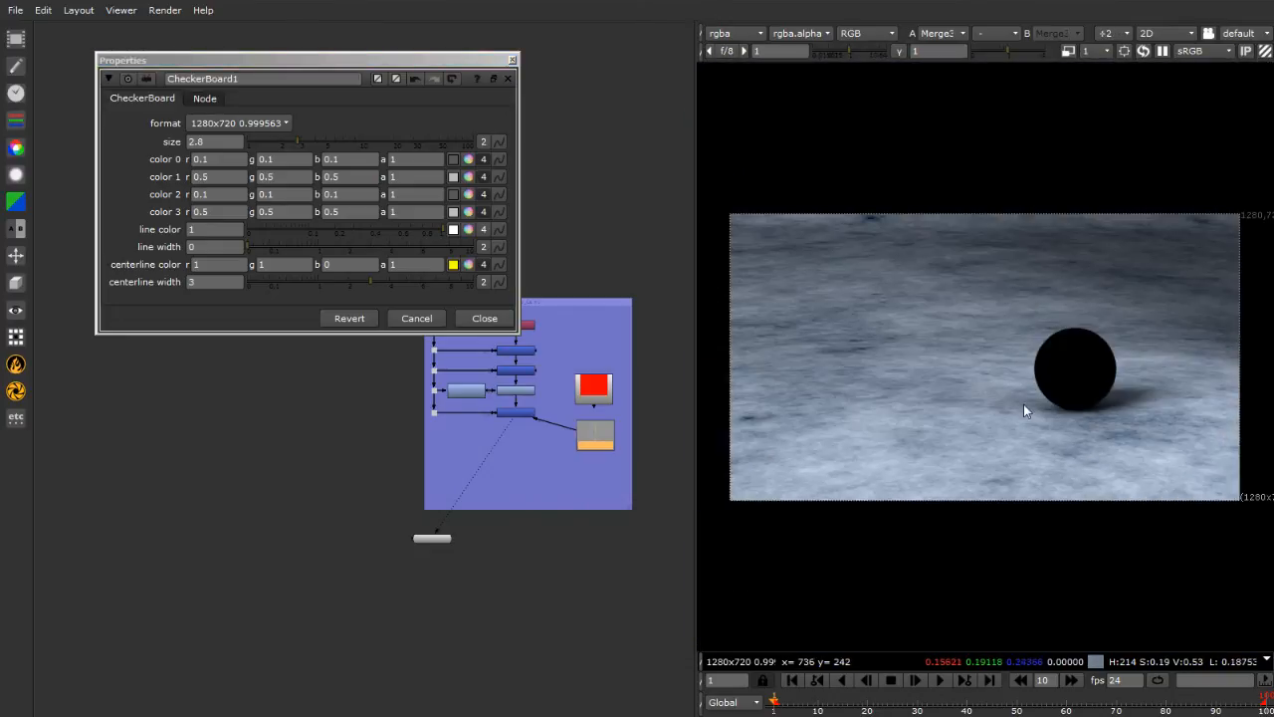
# Close CheckerBoard1's properties, delete the node, and reconnect Constant1 to Merge3's A input
pyautogui.click(511, 60)
pyautogui.scroll(5, 637, 448)
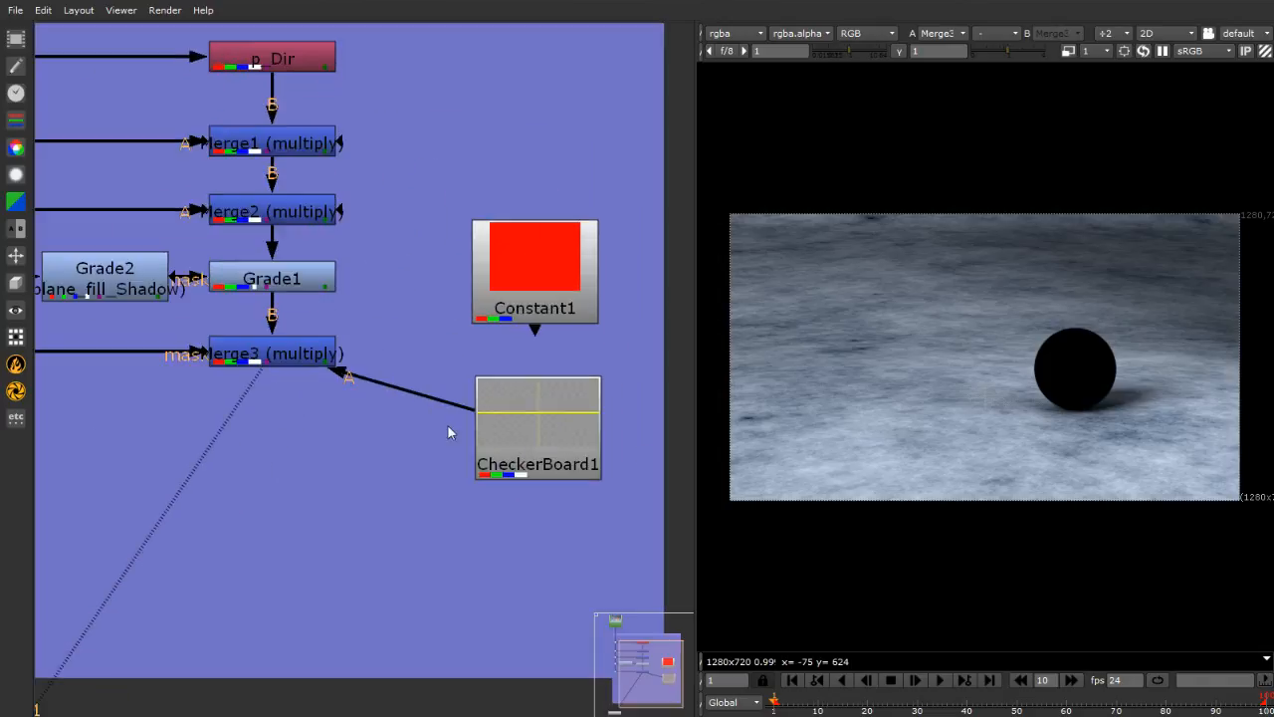
pyautogui.moveTo(491, 434); pyautogui.dragTo(523, 419)
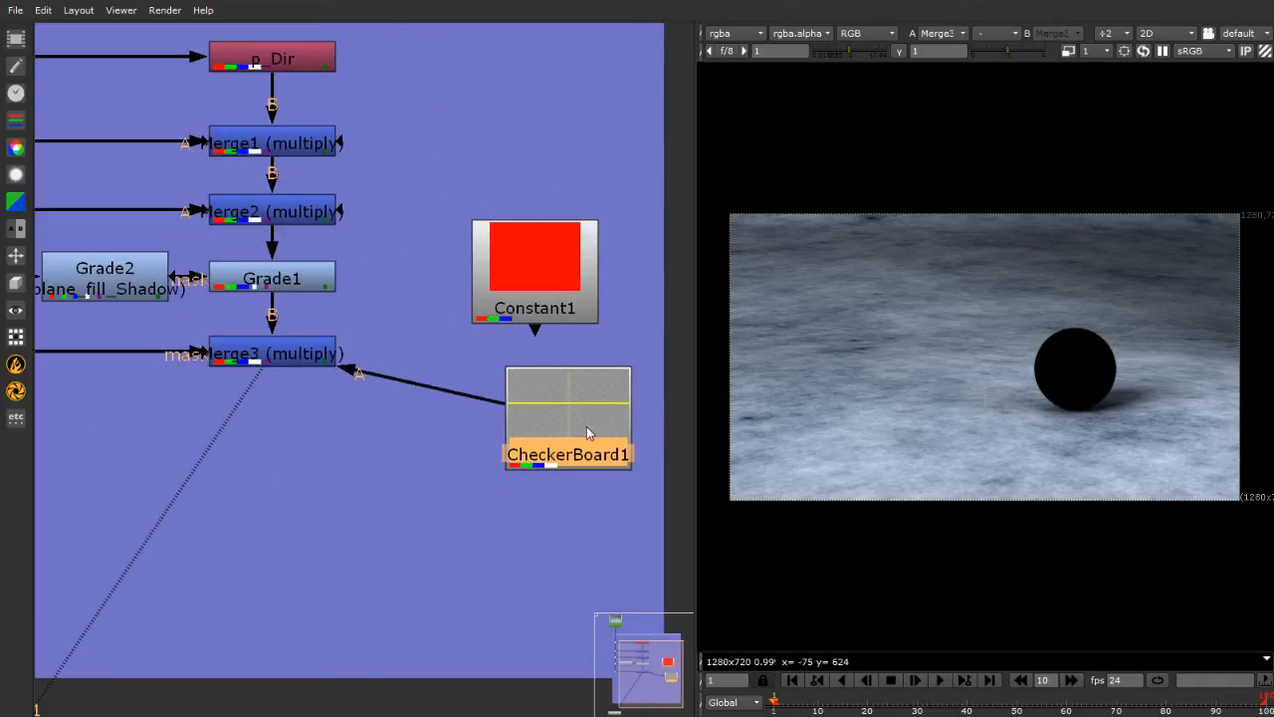
pyautogui.press('Delete')
pyautogui.moveTo(512, 239); pyautogui.dragTo(506, 343)
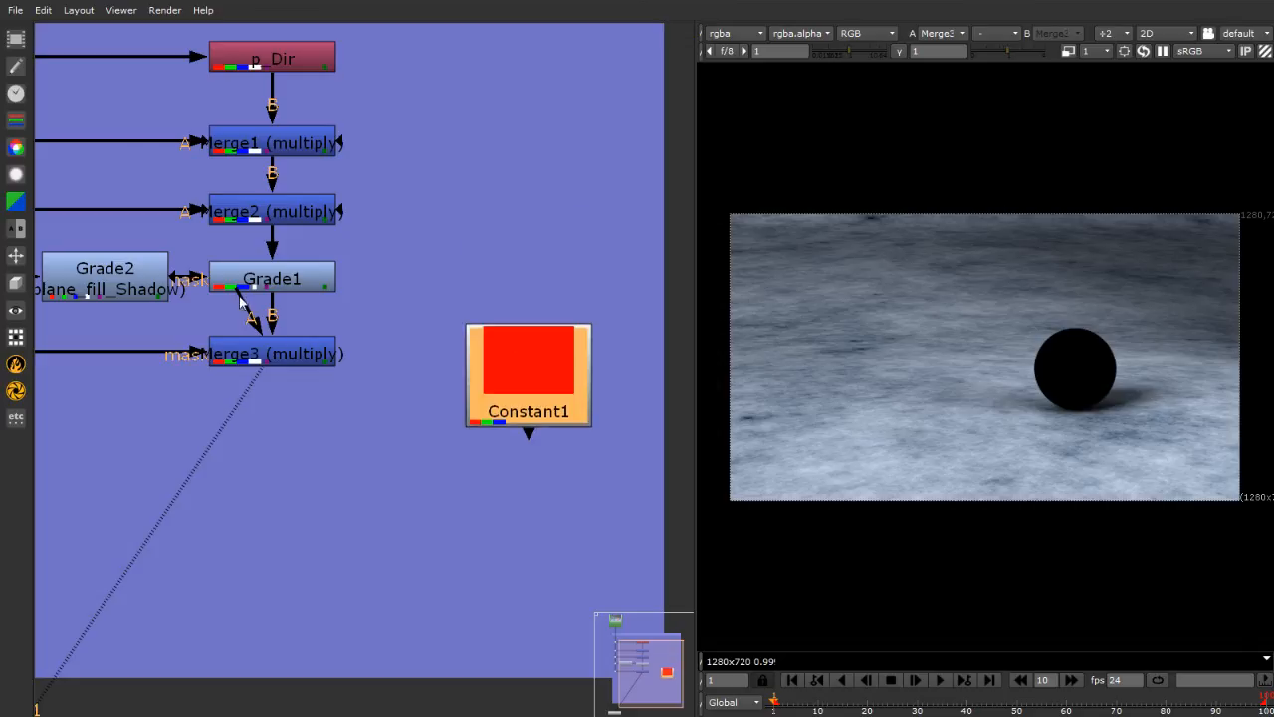
pyautogui.moveTo(239, 302); pyautogui.dragTo(462, 374)
# Collapse Constant1's color to a single value and set it to 0 for a black shadow
pyautogui.doubleClick(461, 364)
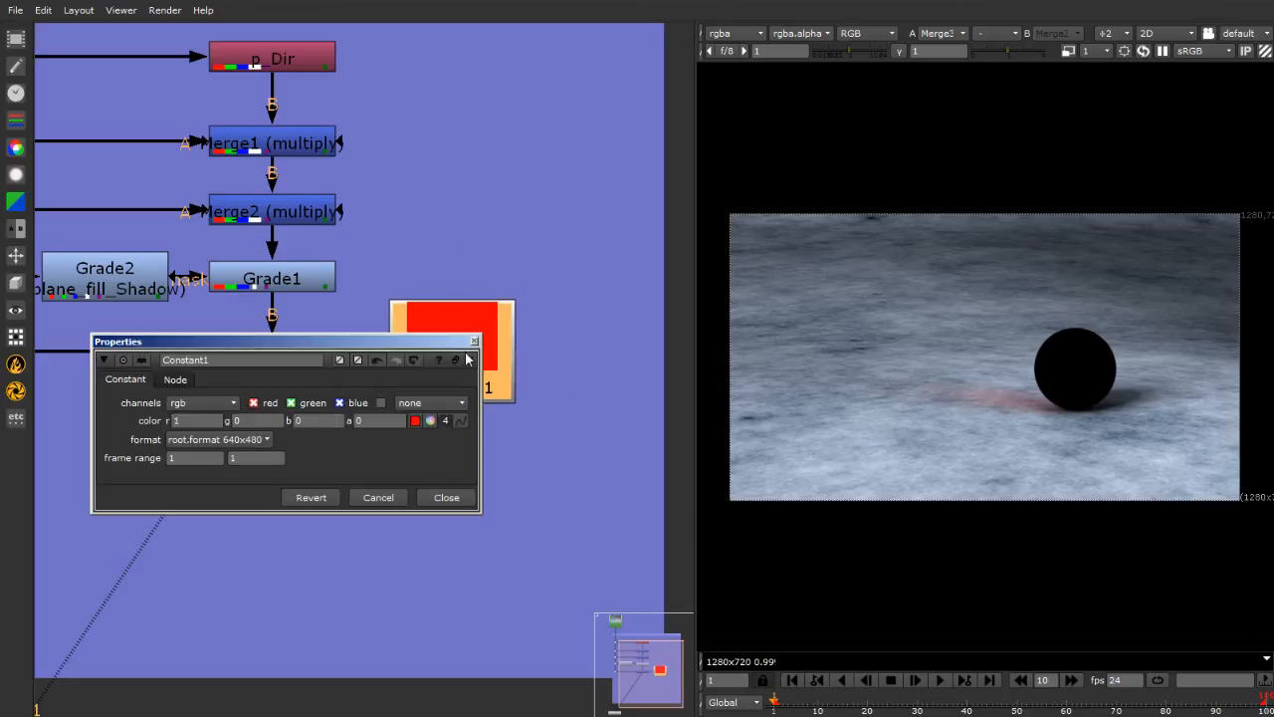
pyautogui.click(445, 422)
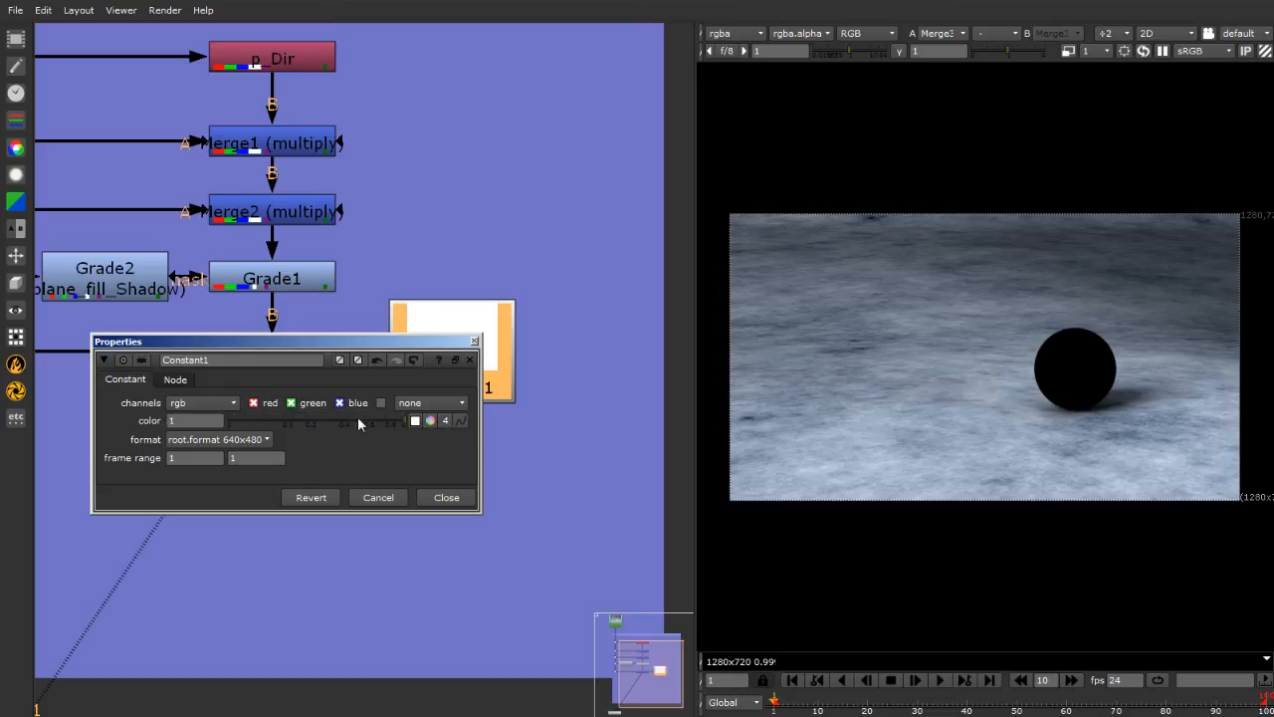
pyautogui.moveTo(360, 424); pyautogui.dragTo(123, 427)
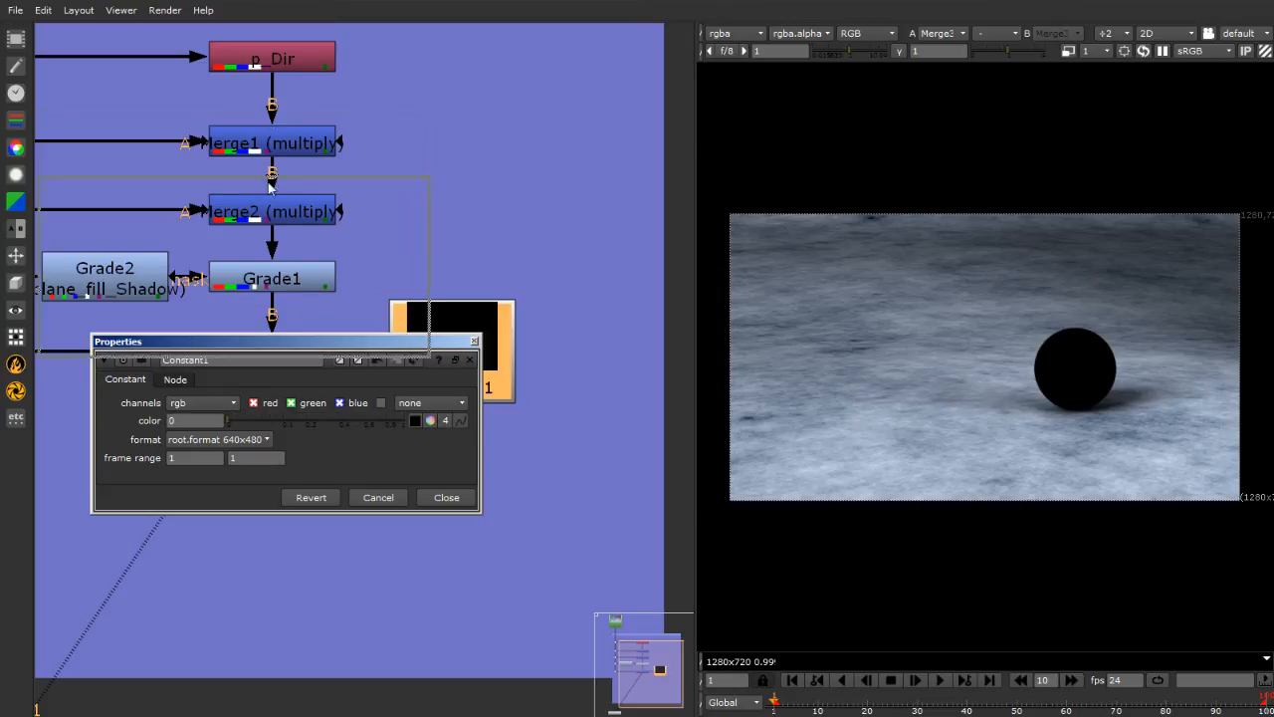
# Move the properties window off Constant1 and disable the node's postage stamp
pyautogui.moveTo(321, 344); pyautogui.dragTo(269, 121)
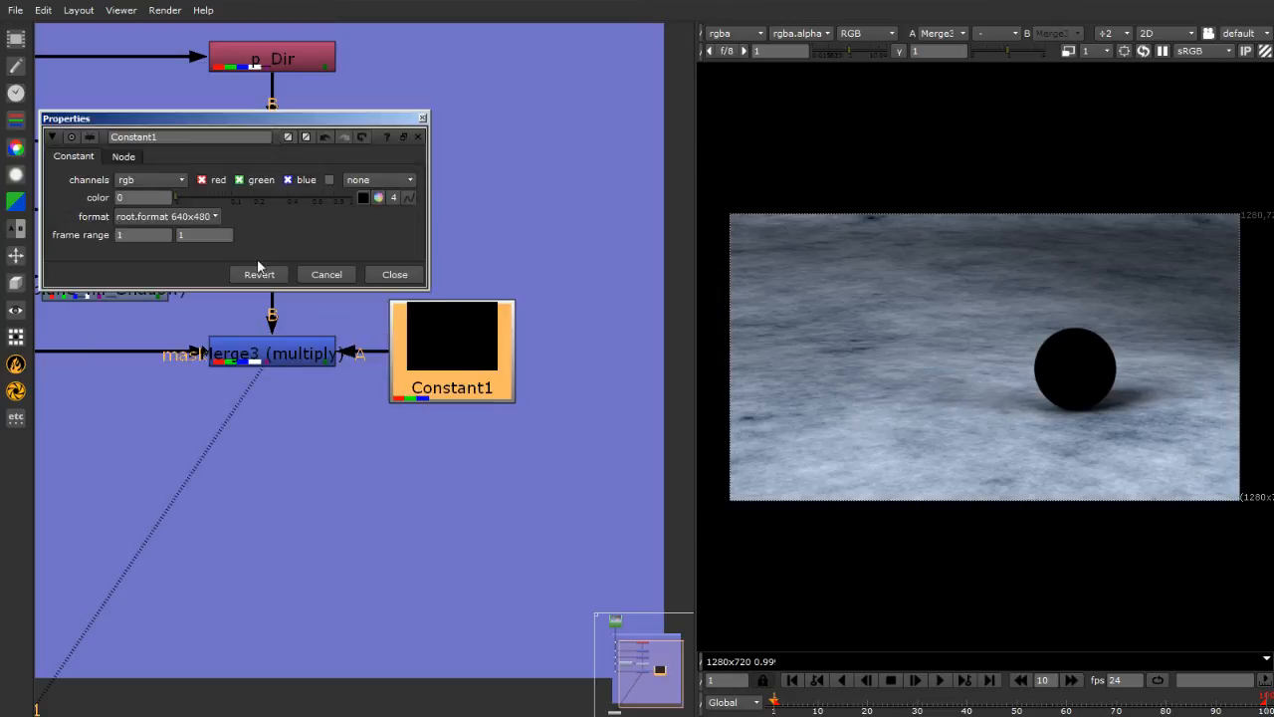
pyautogui.click(124, 156)
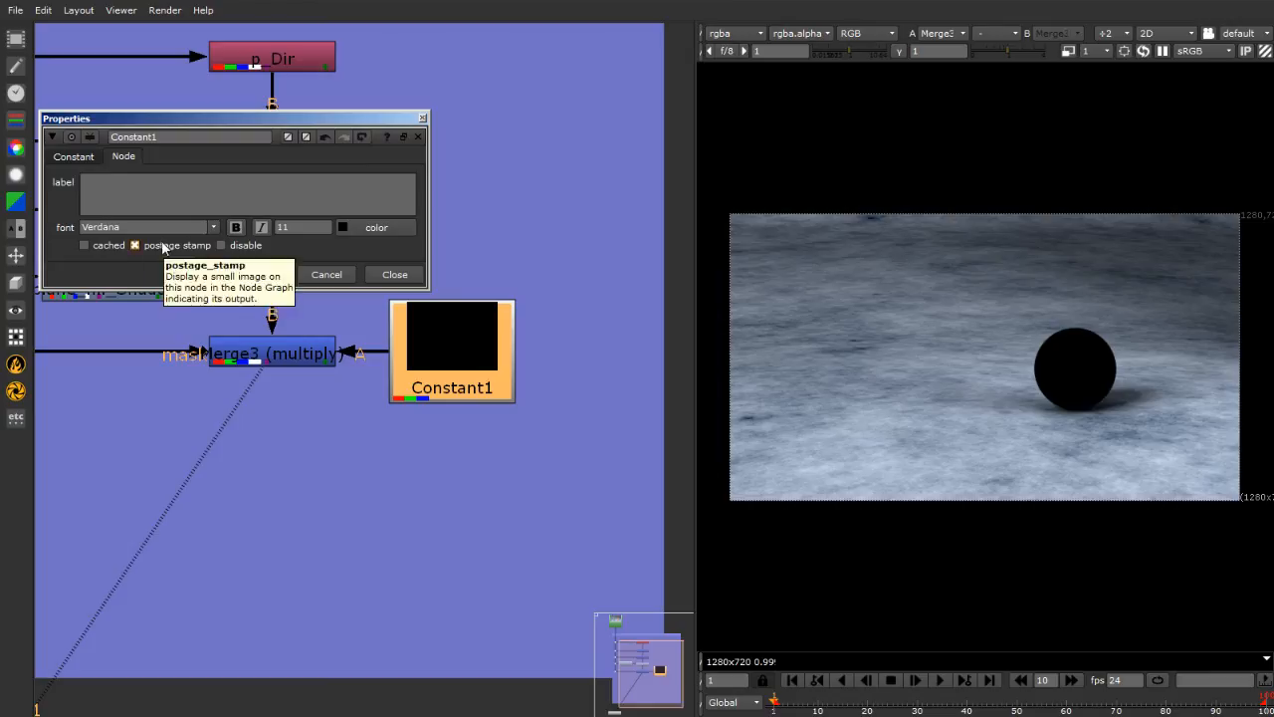
pyautogui.click(162, 248)
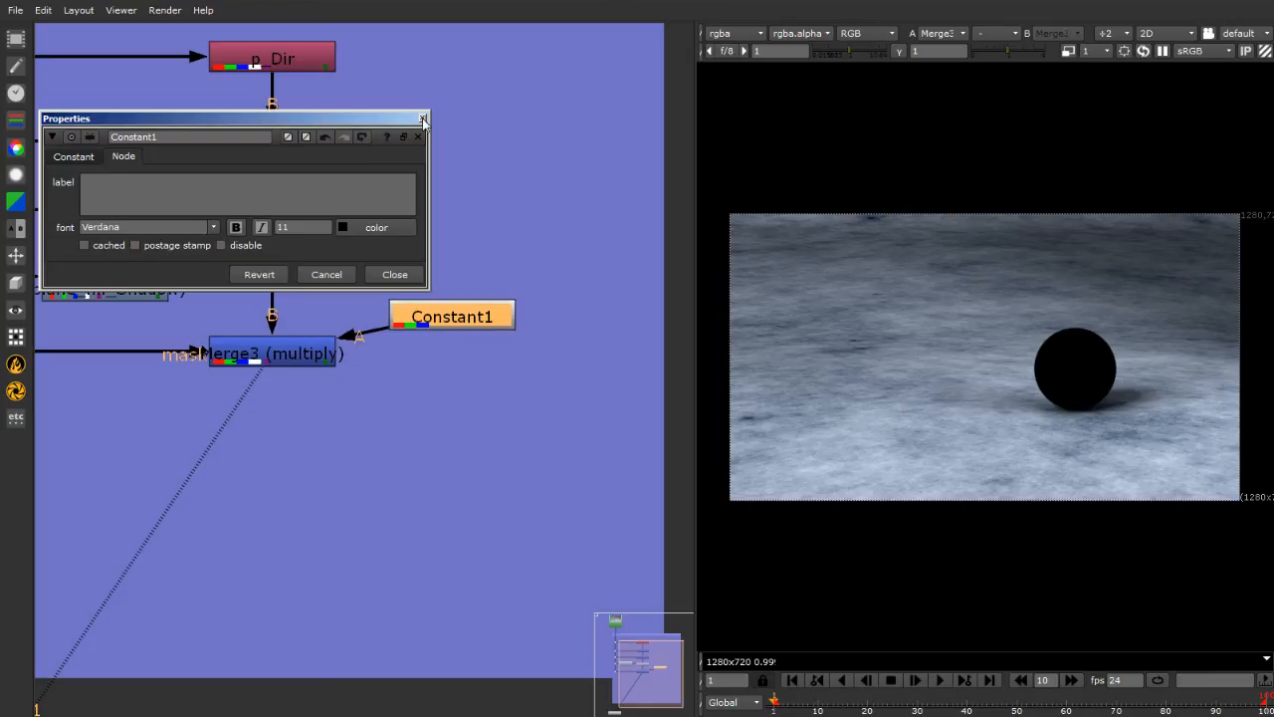
# Rename the Constant1 node as Shdw, close its properties, and place it closer to Merge3
pyautogui.doubleClick(236, 140)
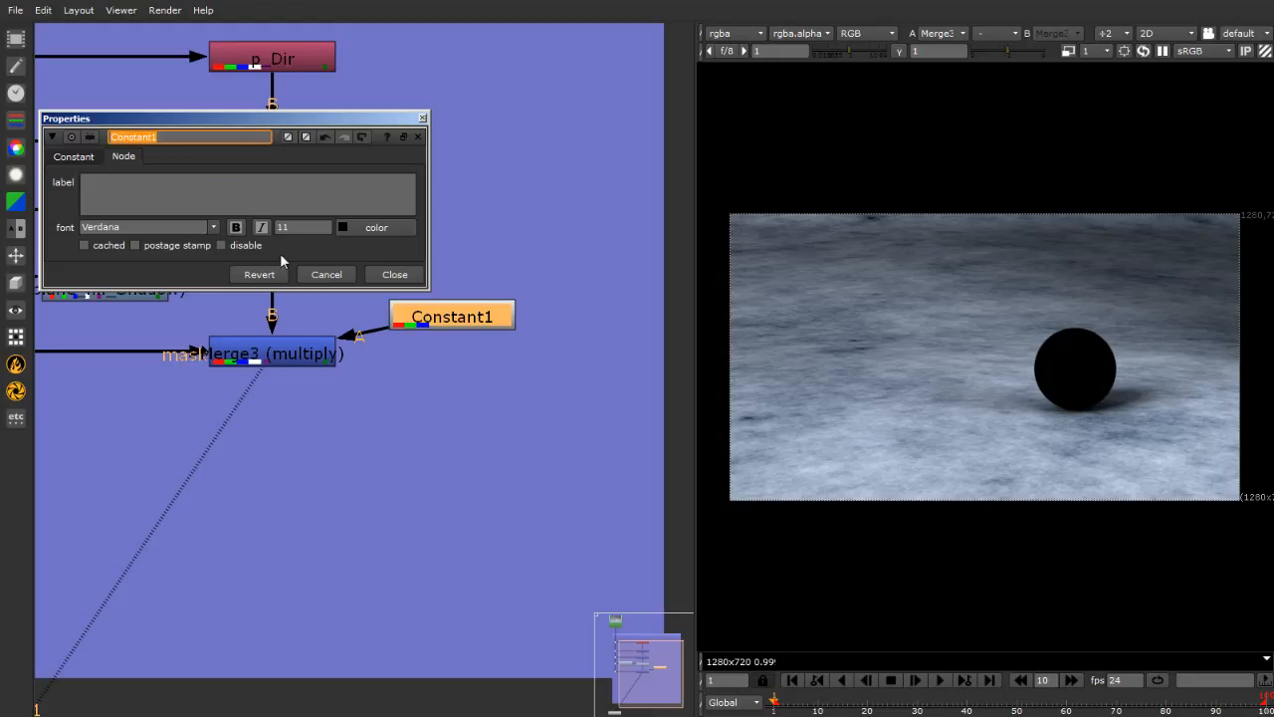
pyautogui.write('Shdw')
pyautogui.press('Return')
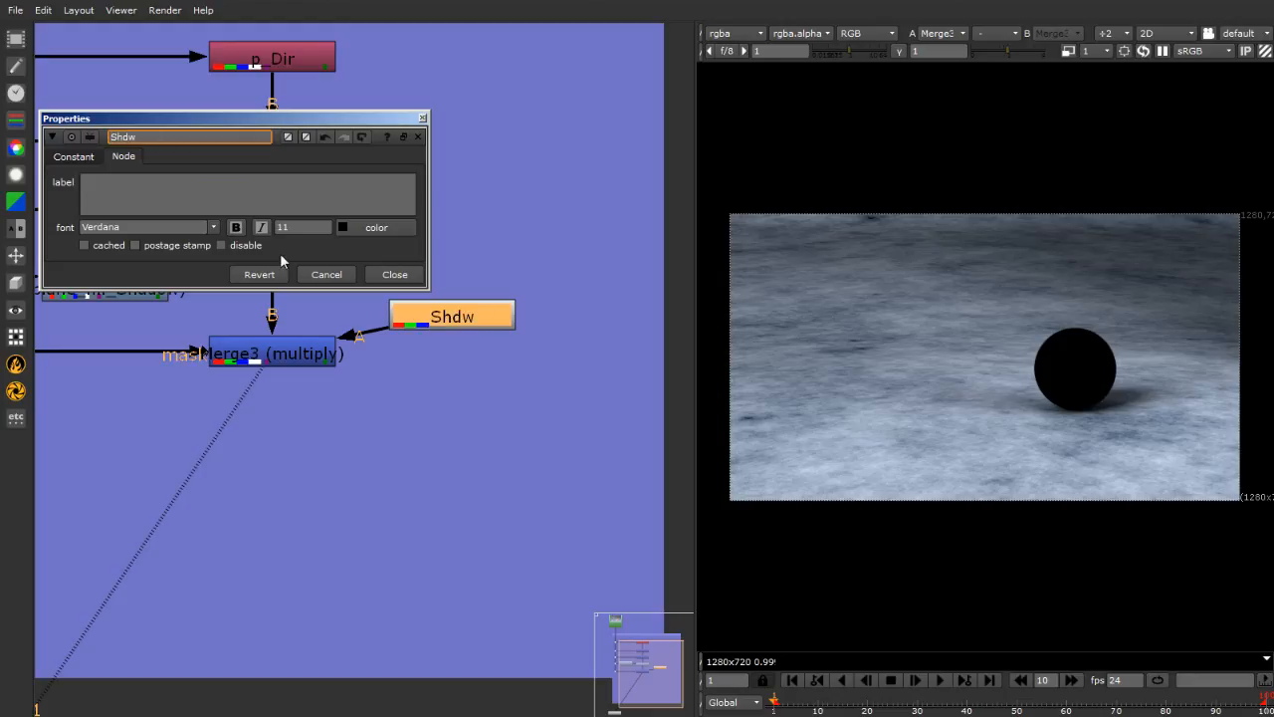
pyautogui.click(395, 273)
pyautogui.moveTo(450, 319); pyautogui.dragTo(424, 313)
pyautogui.scroll(-5, 467, 398)
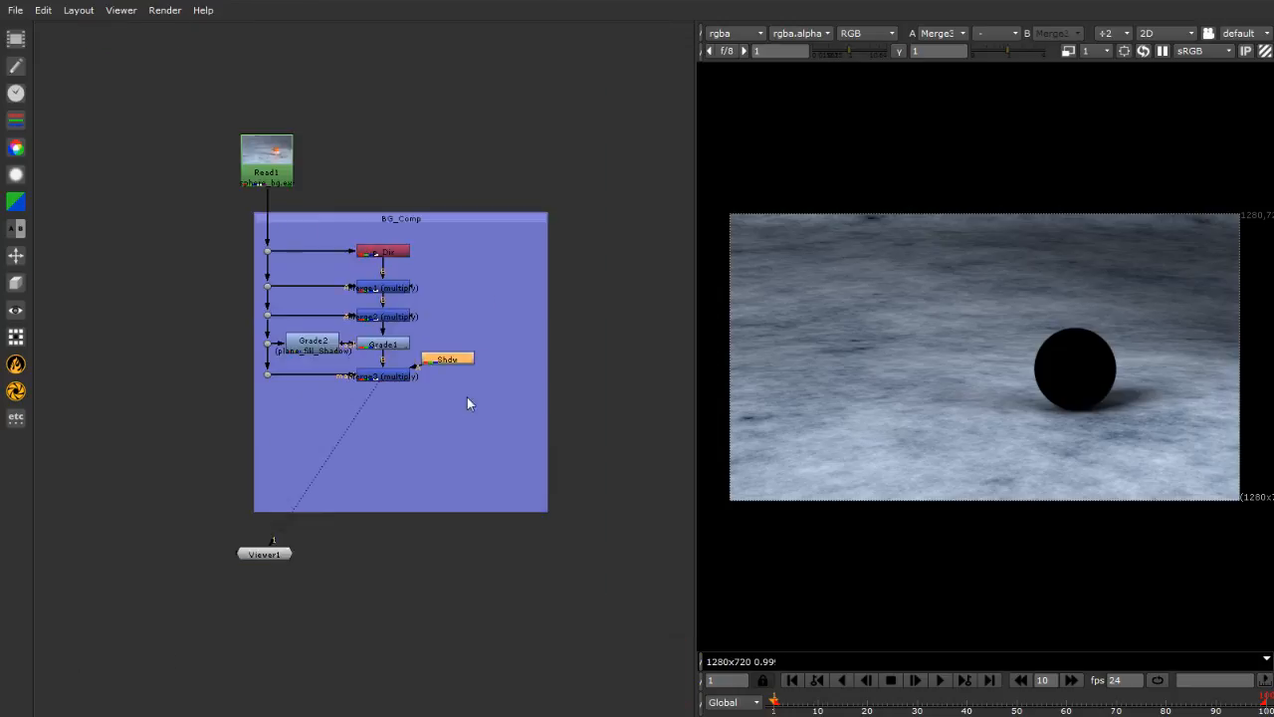
pyautogui.click(596, 481)
# Examine Grade1 and Merge3 in the BG_Comp tree and the passes available for display in the viewer
pyautogui.scroll(6, 346, 371)
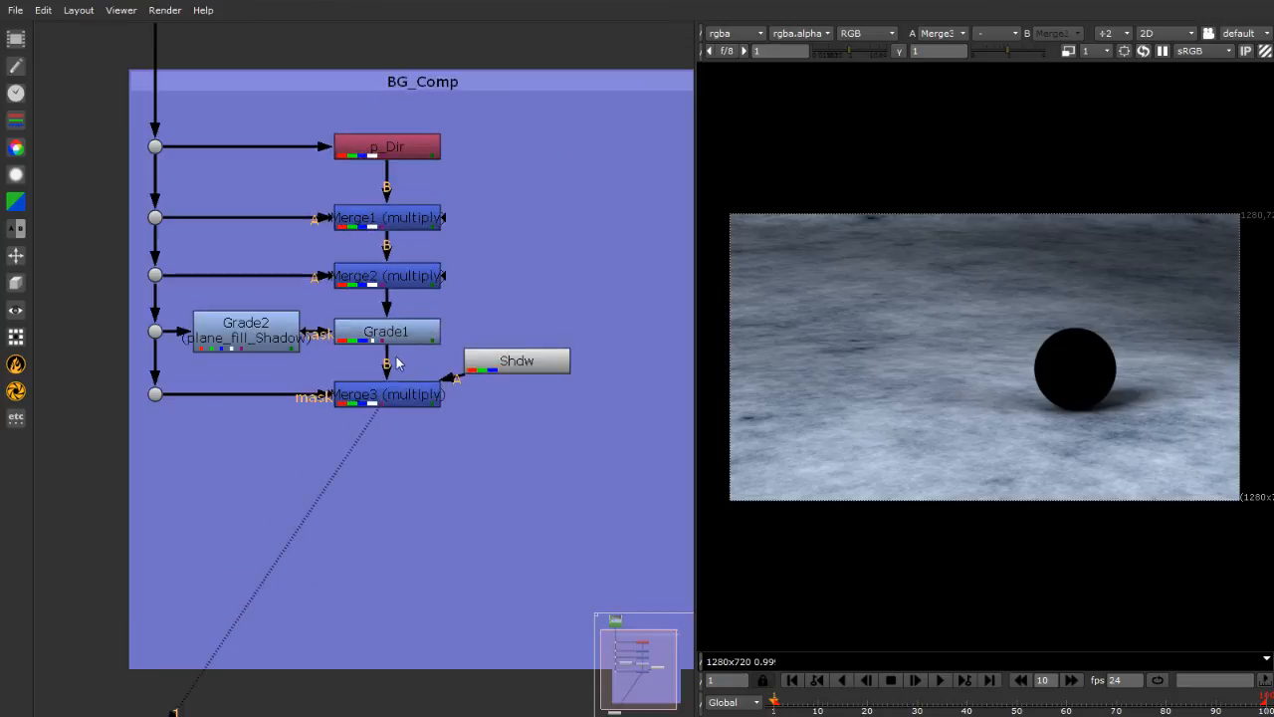
pyautogui.click(390, 336)
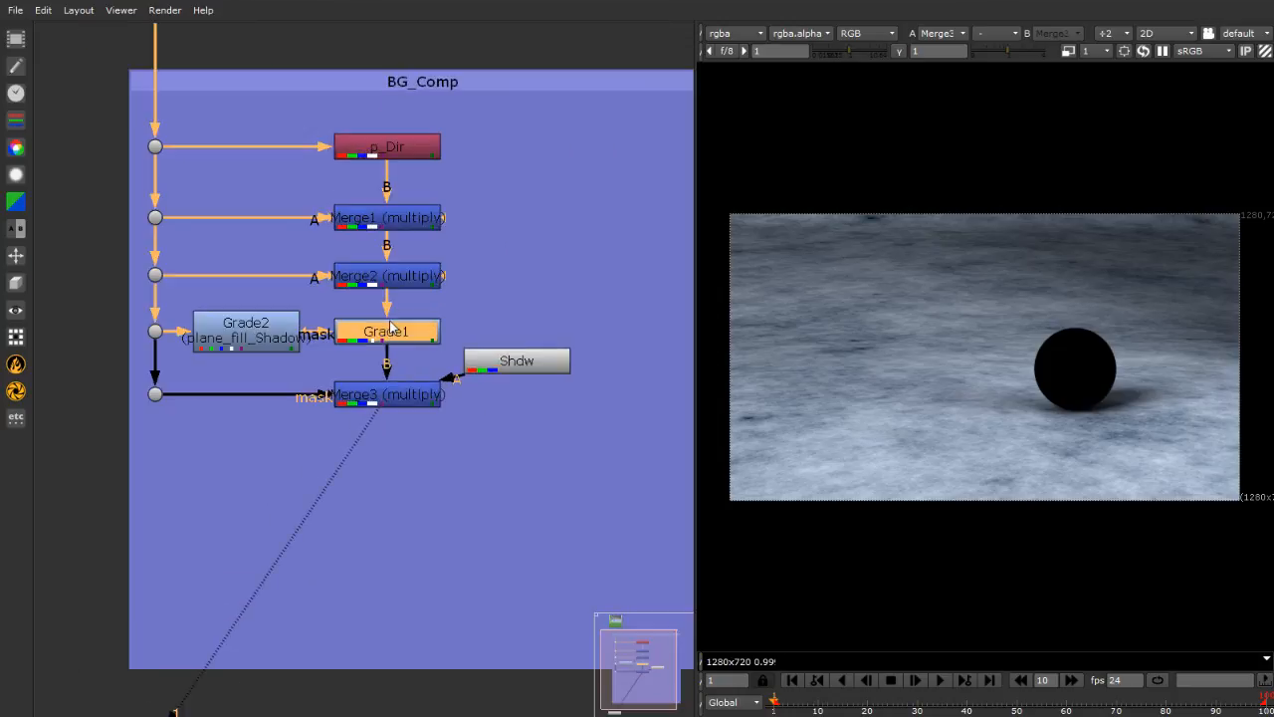
pyautogui.click(394, 403)
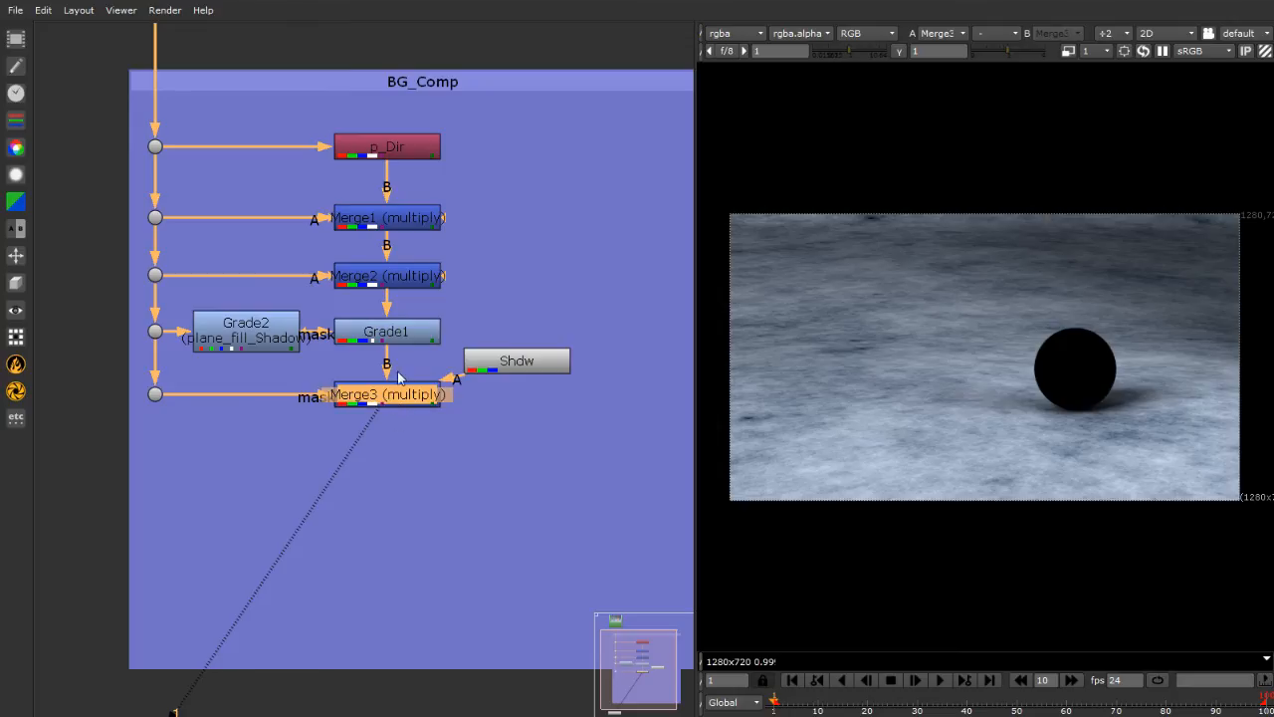
pyautogui.scroll(-3, 391, 413)
pyautogui.scroll(2, 373, 411)
pyautogui.scroll(-1, 372, 413)
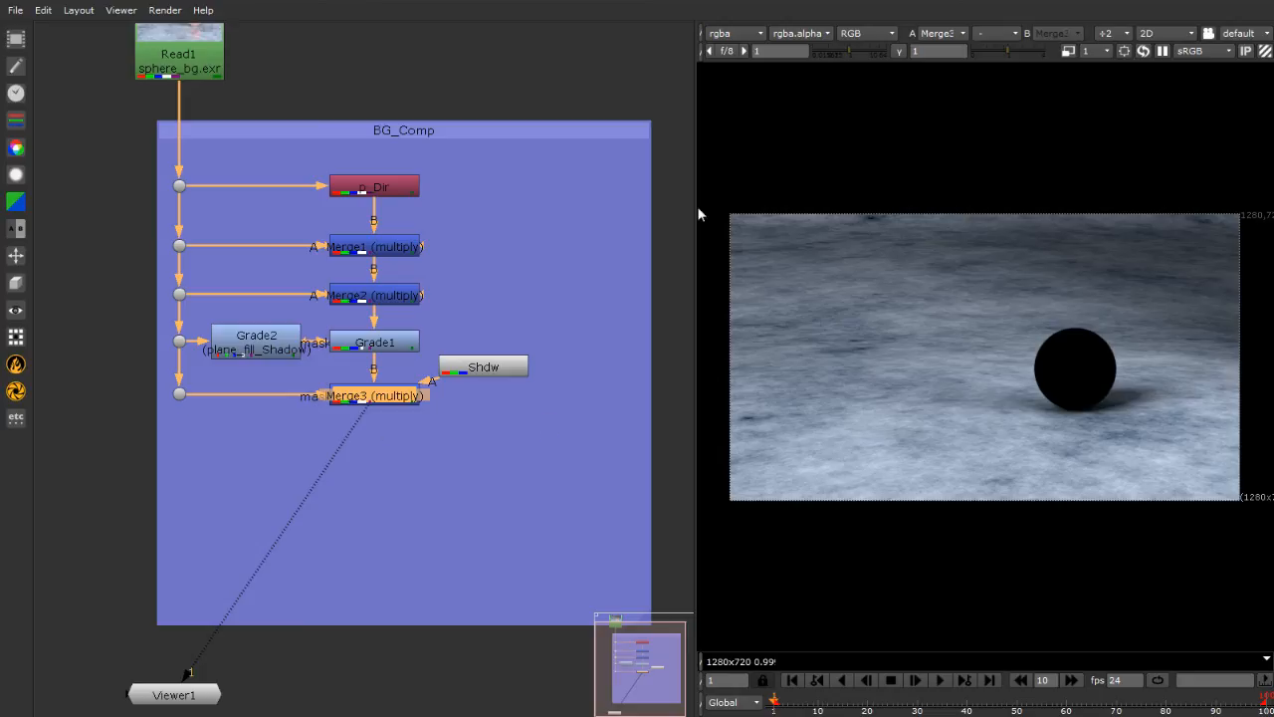
pyautogui.click(741, 33)
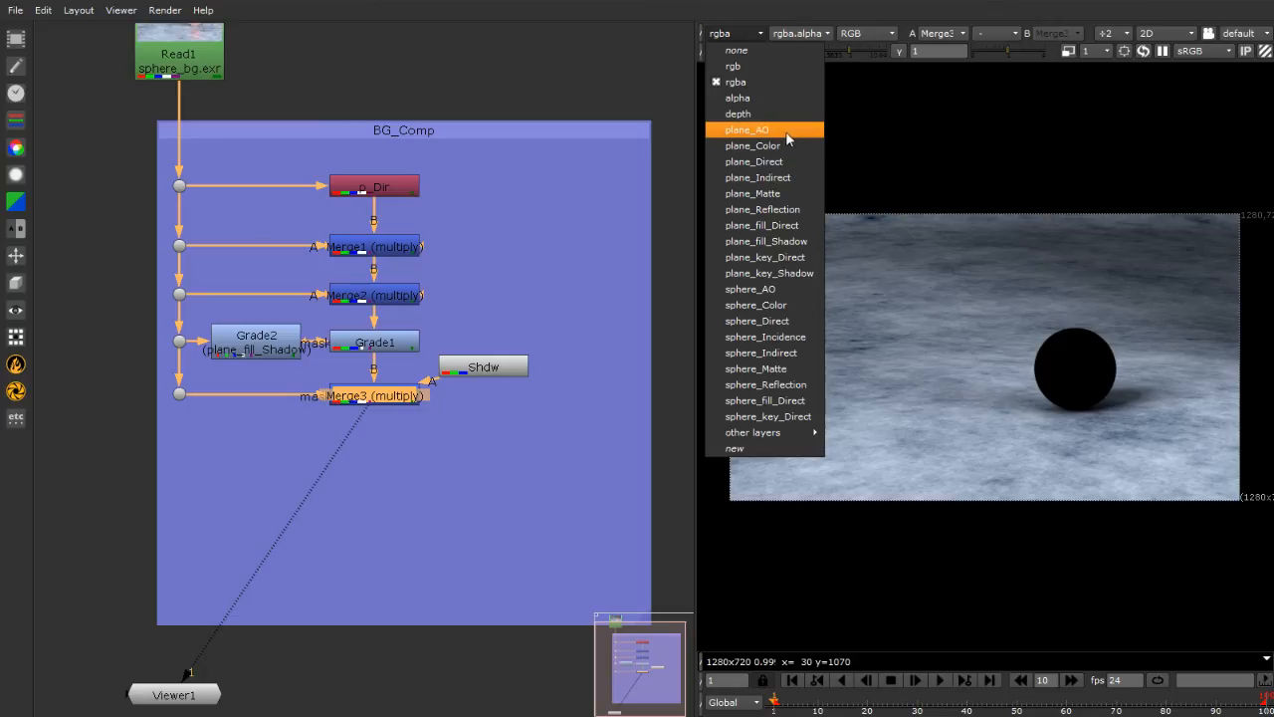
pyautogui.click(79, 426)
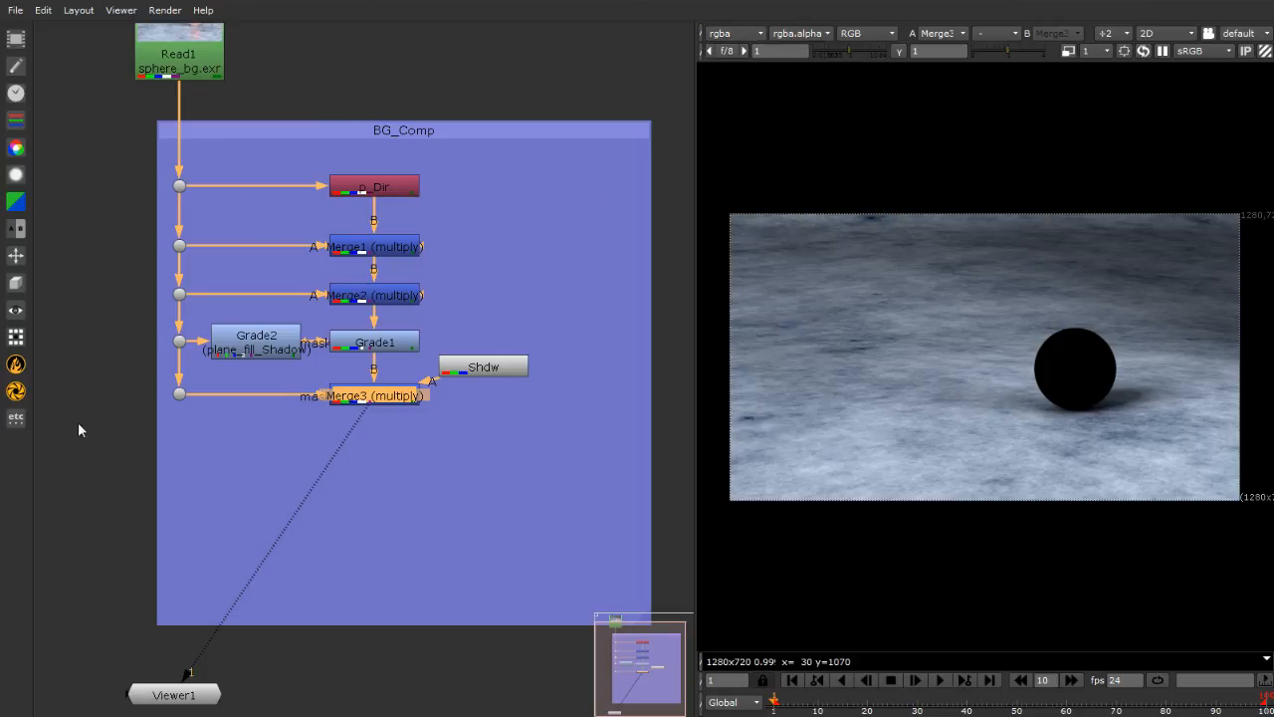
# Add a Merge node below Merge3, with B from Merge3 and A routed through a new dot on the Read1 pipe
pyautogui.click(128, 458)
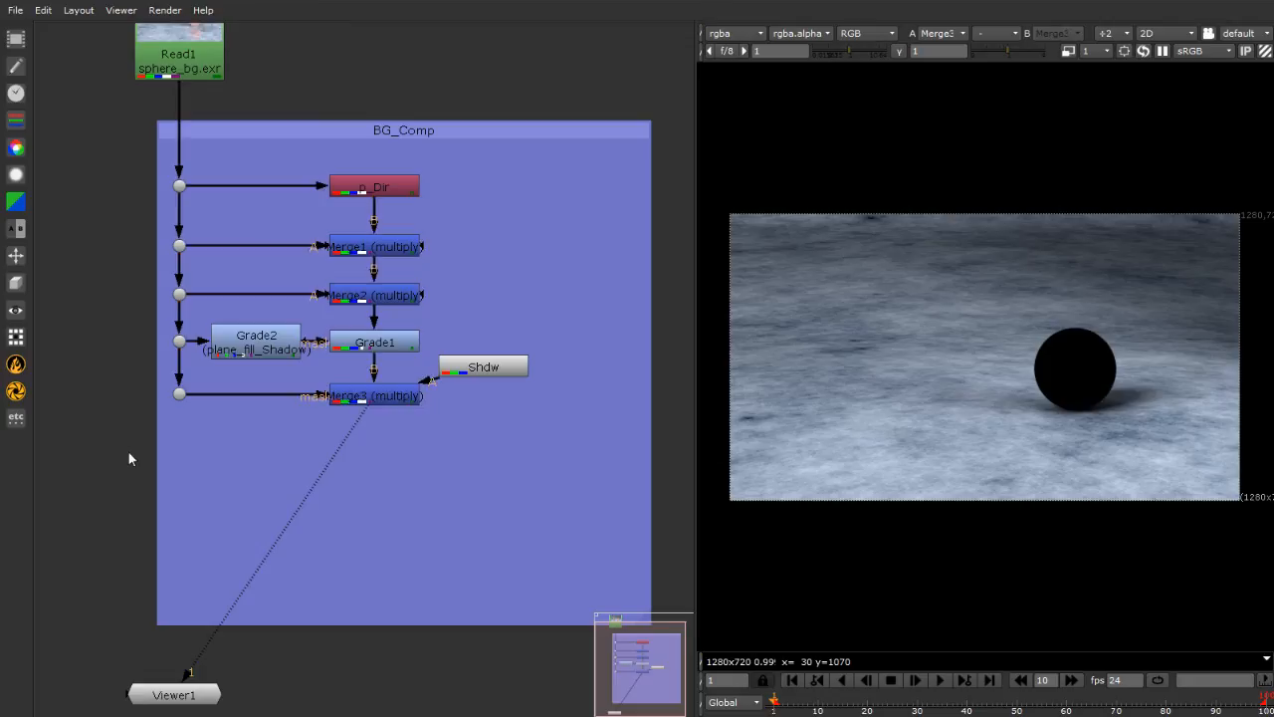
pyautogui.press('m')
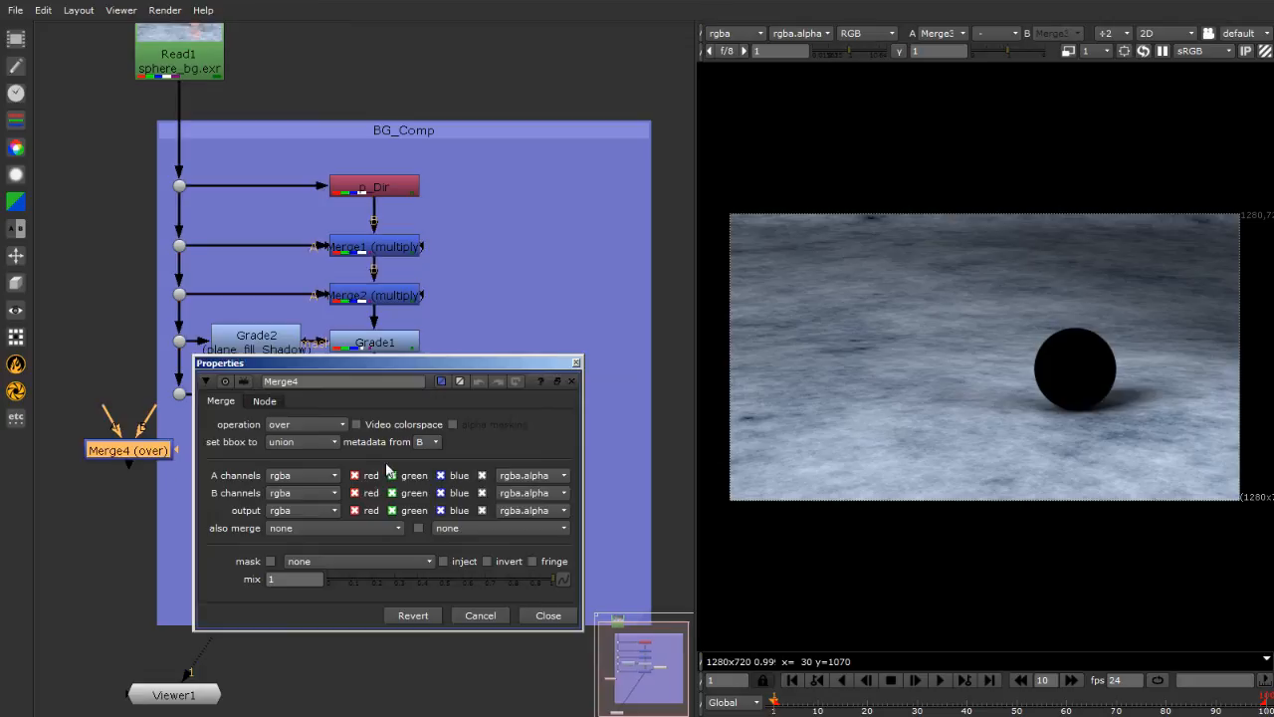
pyautogui.moveTo(389, 368); pyautogui.dragTo(789, 401)
pyautogui.moveTo(135, 463); pyautogui.dragTo(181, 394)
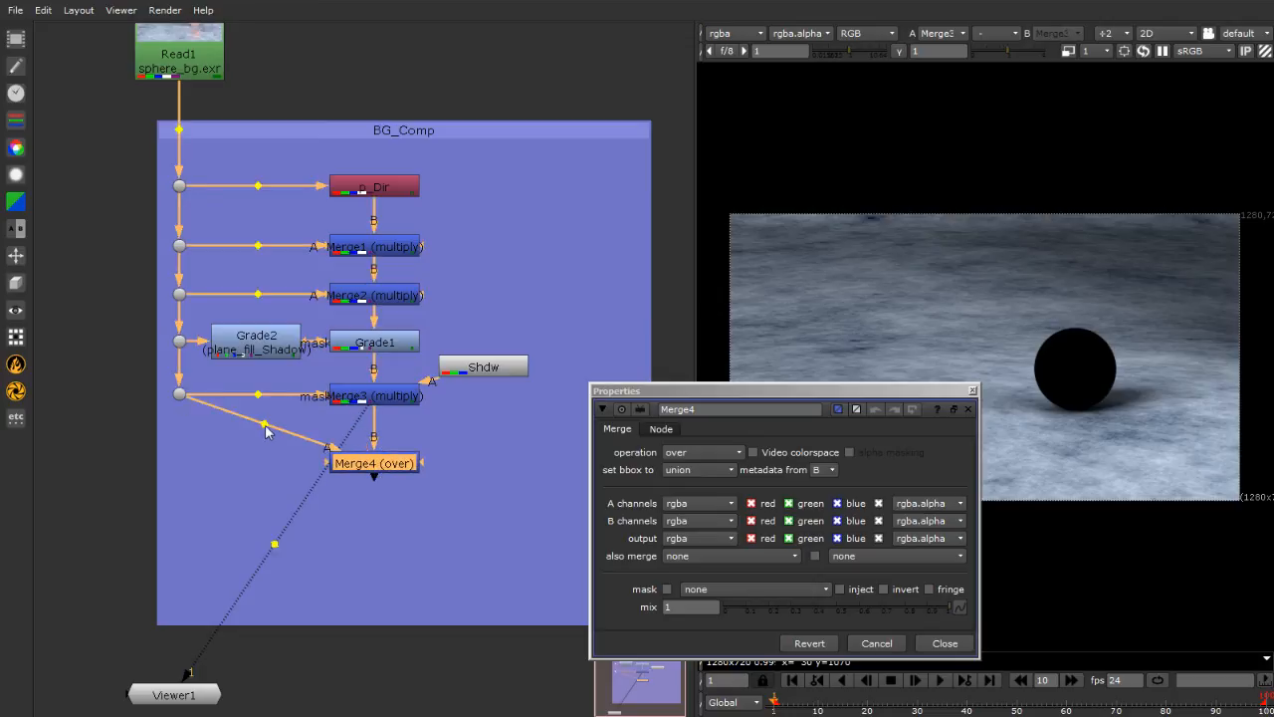
pyautogui.keyDown('ctrl'); pyautogui.moveTo(266, 426); pyautogui.dragTo(182, 468); pyautogui.keyUp('ctrl')
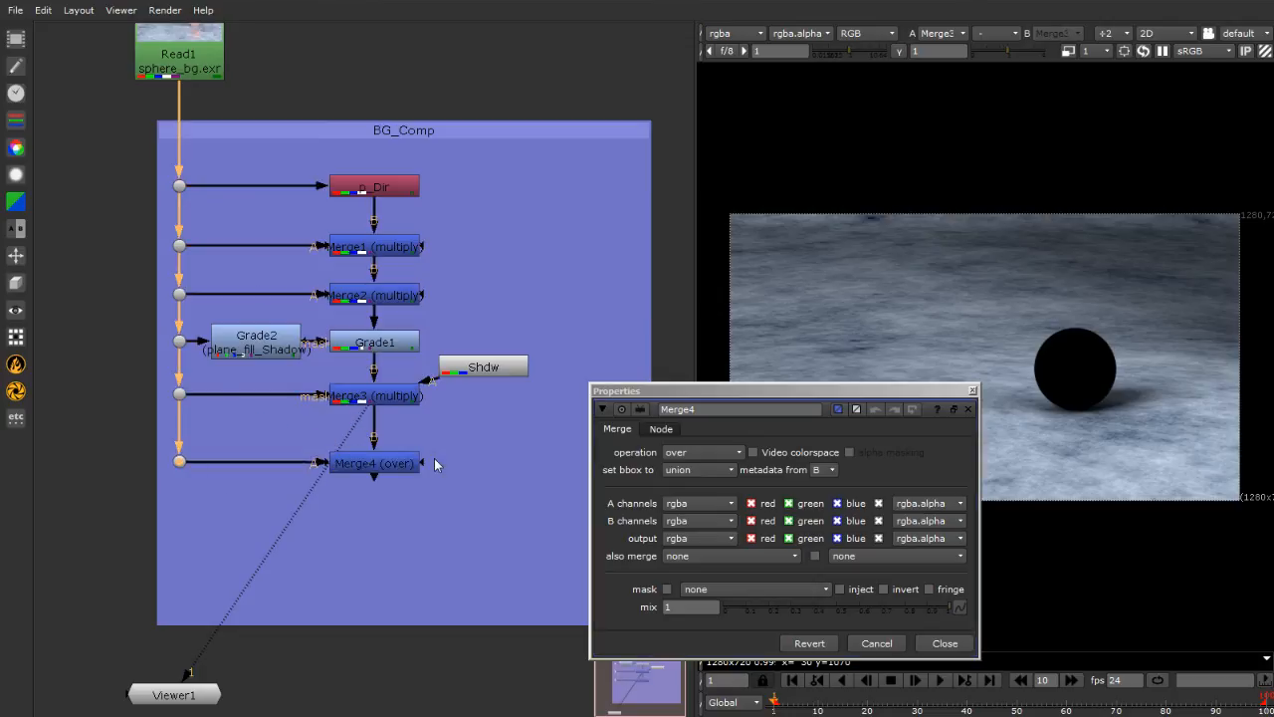
# Set Merge4's A channels to plane_Reflection and its operation to screen, viewing the node's output
pyautogui.click(398, 464)
pyautogui.moveTo(838, 399); pyautogui.dragTo(608, 176)
pyautogui.click(460, 284)
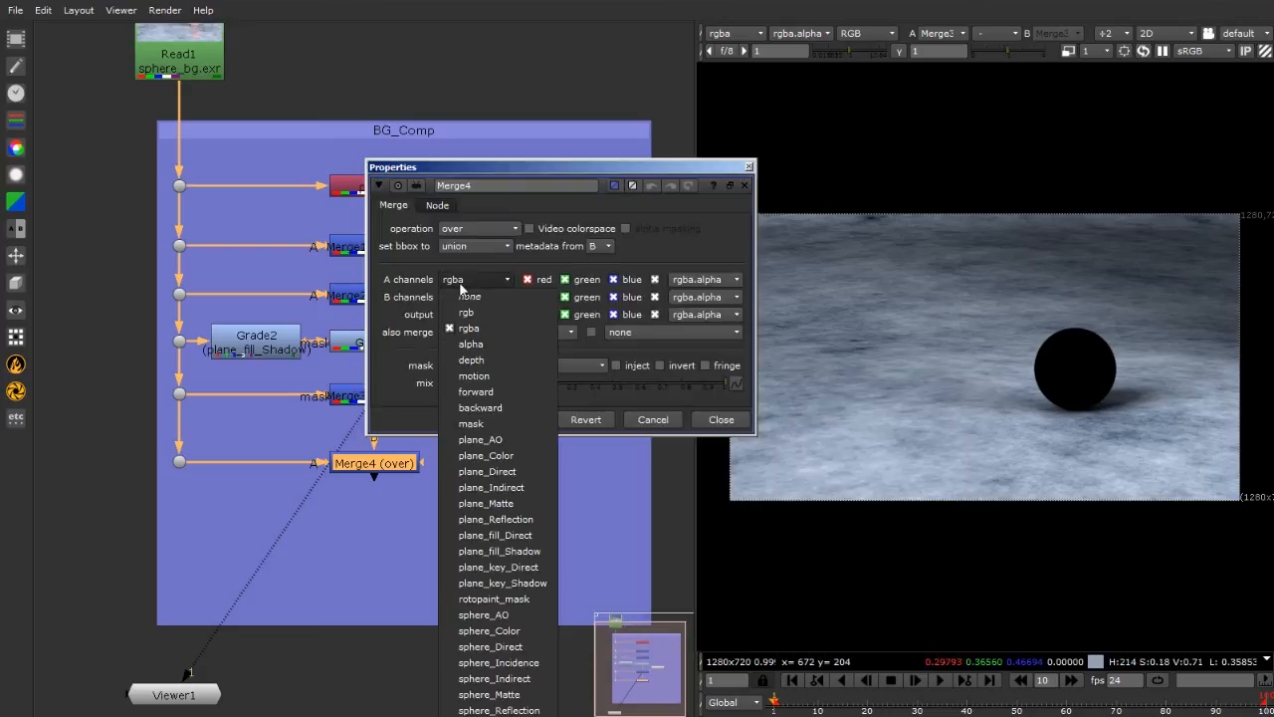
pyautogui.click(532, 519)
pyautogui.keyDown('ctrl'); pyautogui.keyDown('shift'); pyautogui.click(378, 462); pyautogui.keyUp('shift'); pyautogui.keyUp('ctrl')
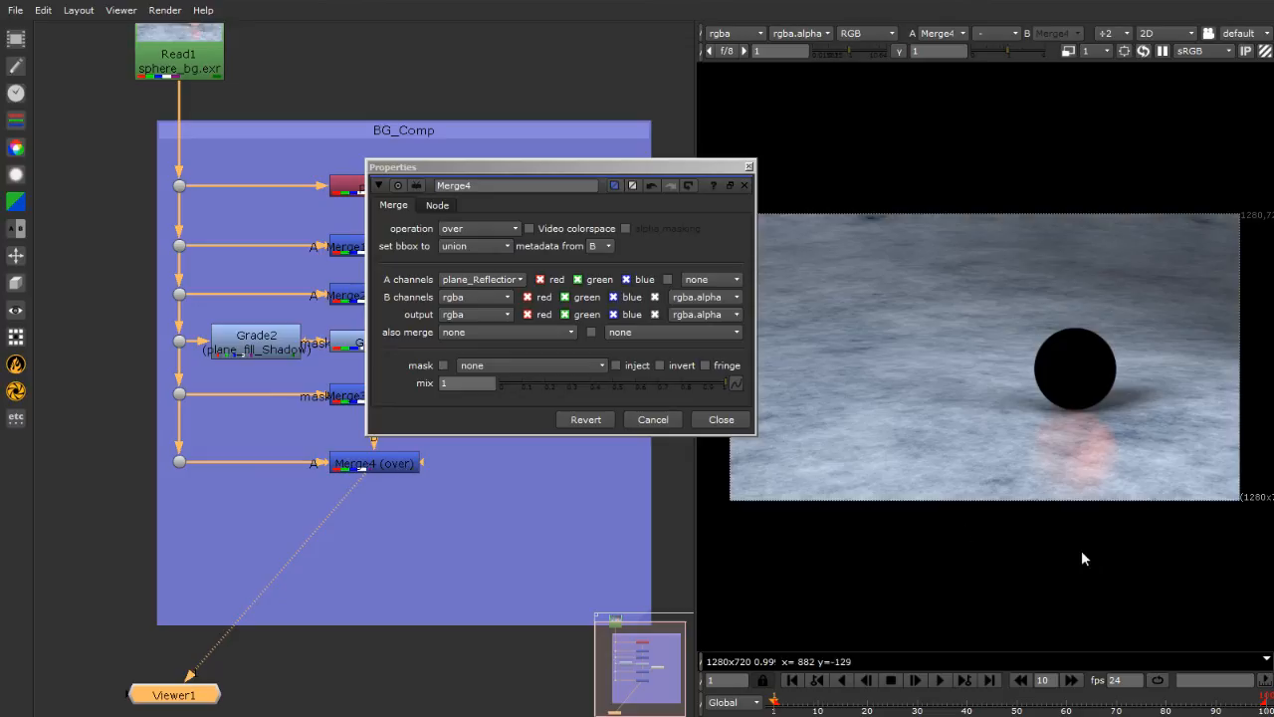
pyautogui.scroll(1, 1094, 525)
pyautogui.press('f')
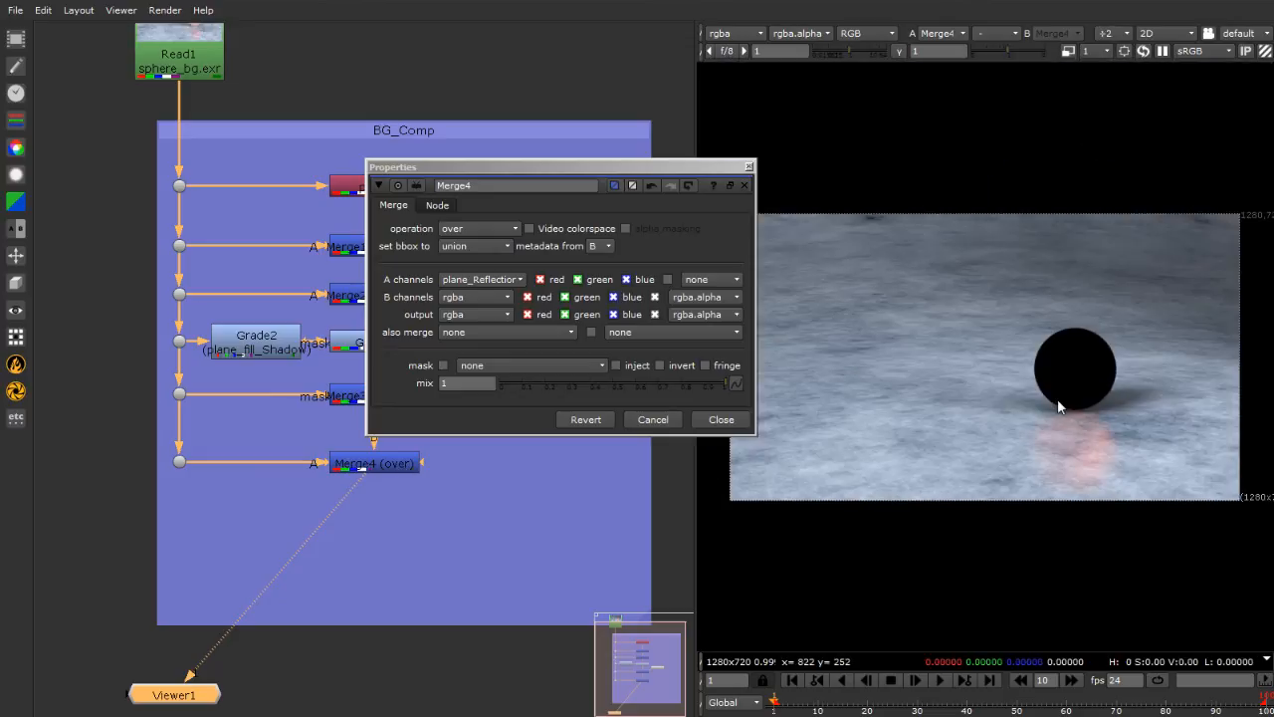
pyautogui.click(464, 231)
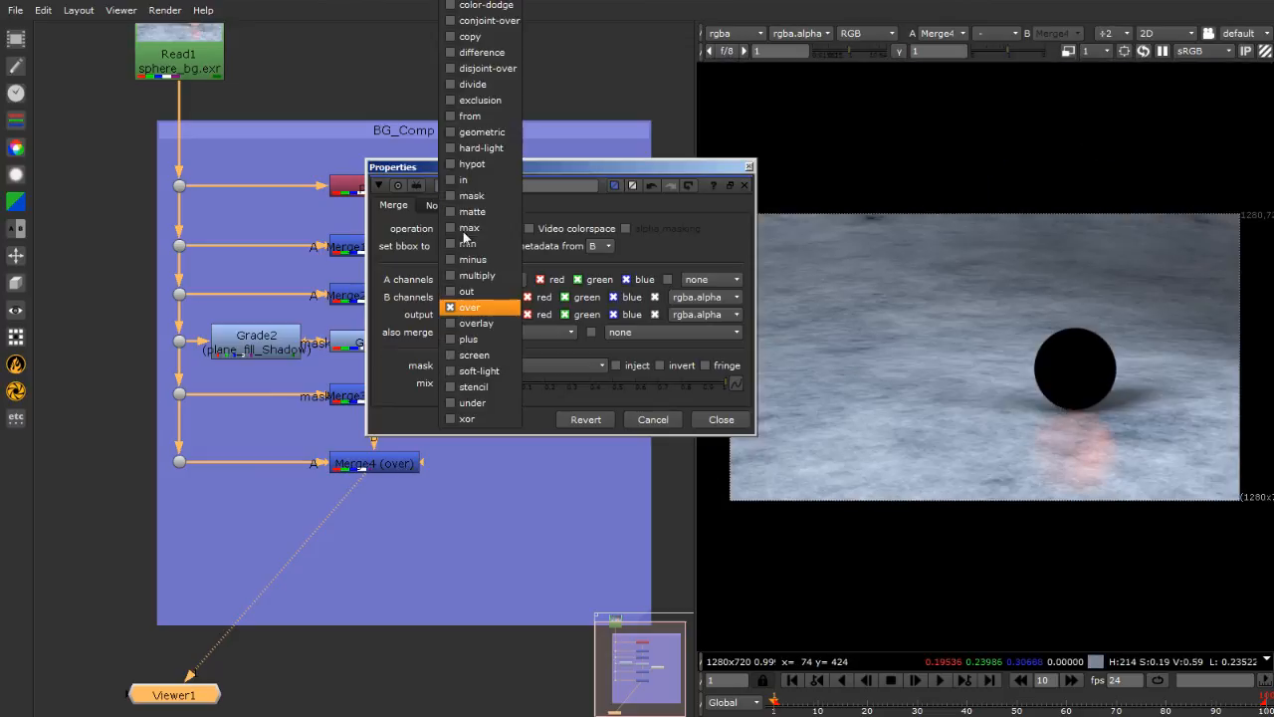
pyautogui.click(474, 355)
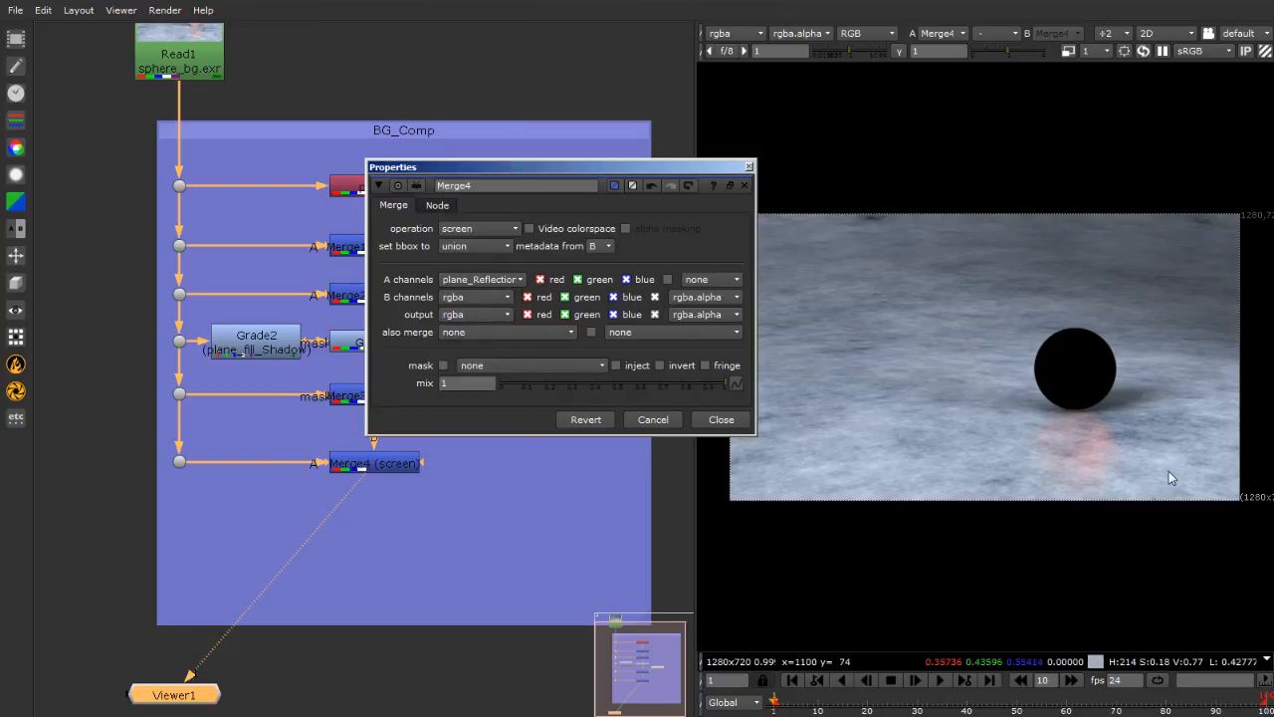
# Examine the reflection and contact shadow beneath the sphere up close while varying Merge4's mix, leaving it at 1
pyautogui.scroll(2, 1013, 474)
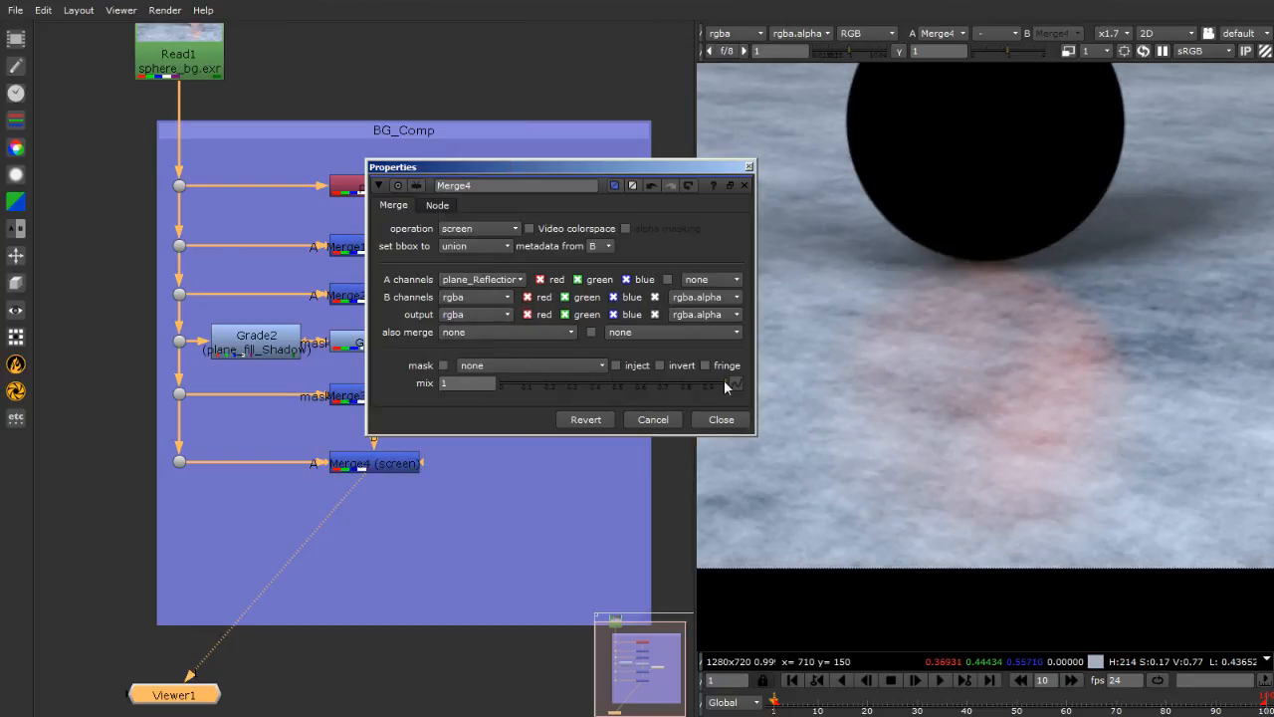
pyautogui.moveTo(724, 379); pyautogui.dragTo(859, 397)
pyautogui.scroll(5, 1156, 275)
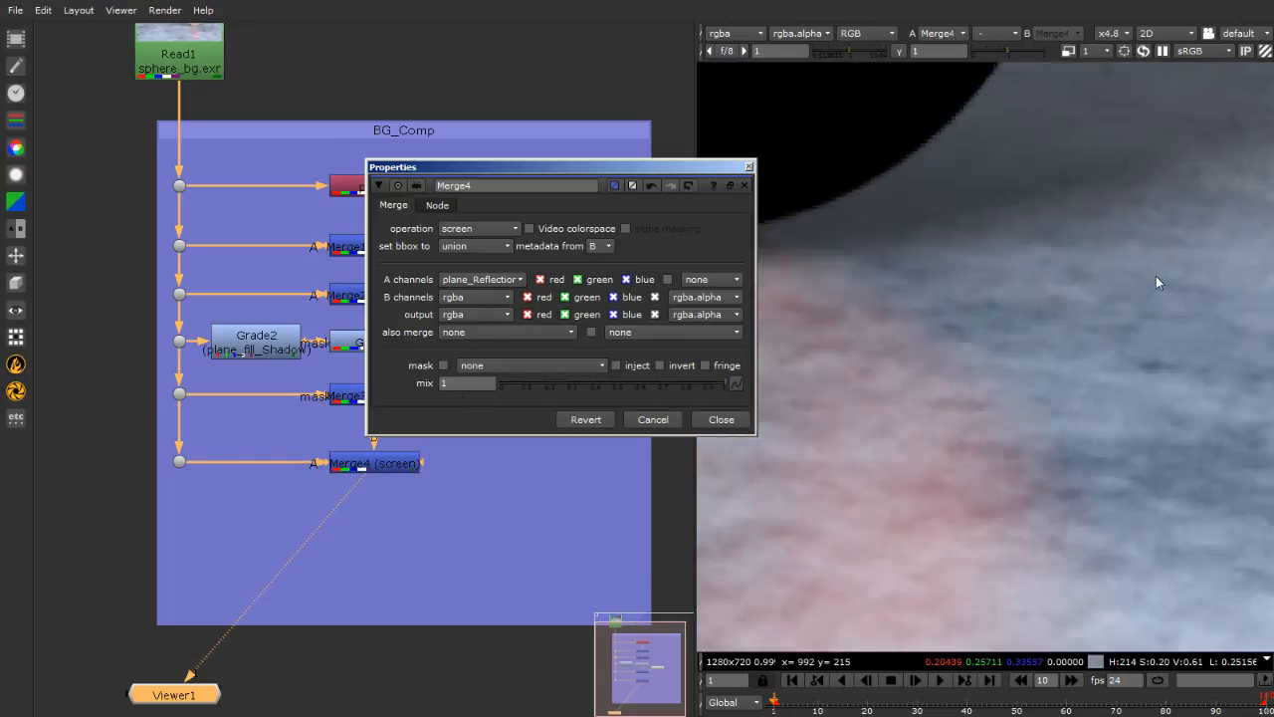
pyautogui.scroll(-5, 1000, 197)
pyautogui.scroll(5, 936, 200)
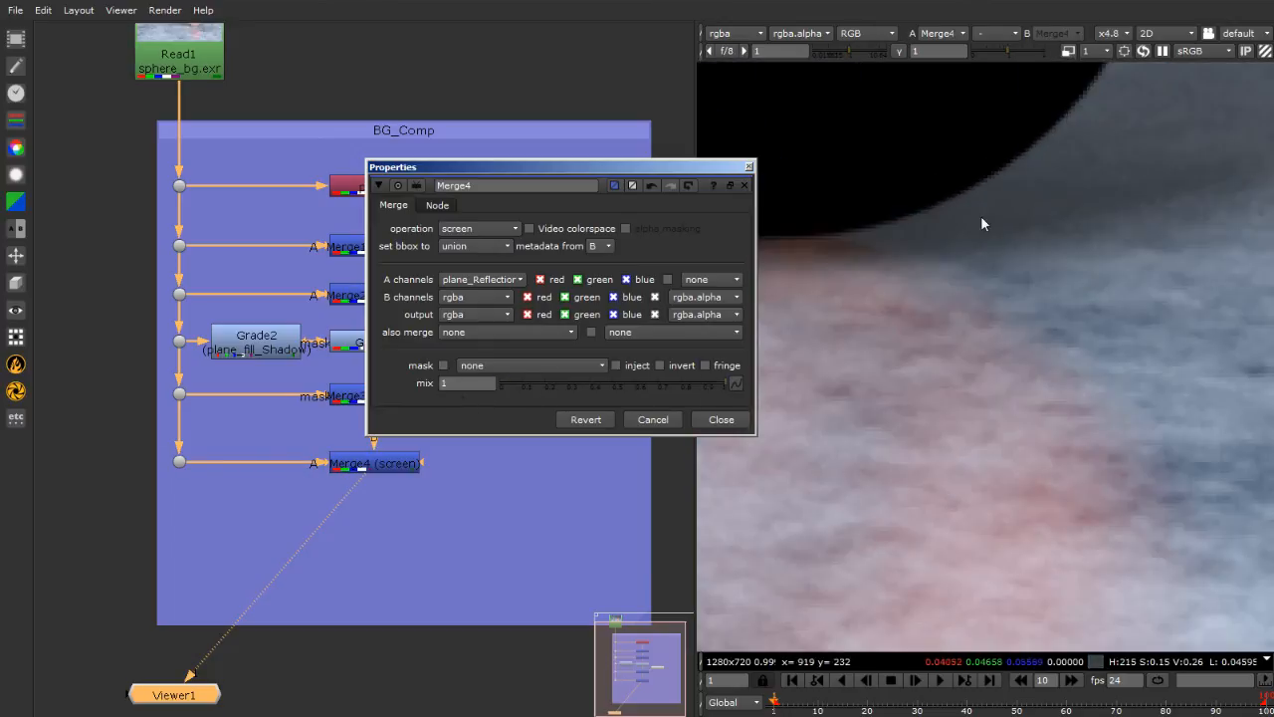
pyautogui.scroll(-3, 980, 223)
pyautogui.moveTo(659, 383); pyautogui.dragTo(814, 390)
pyautogui.scroll(3, 974, 244)
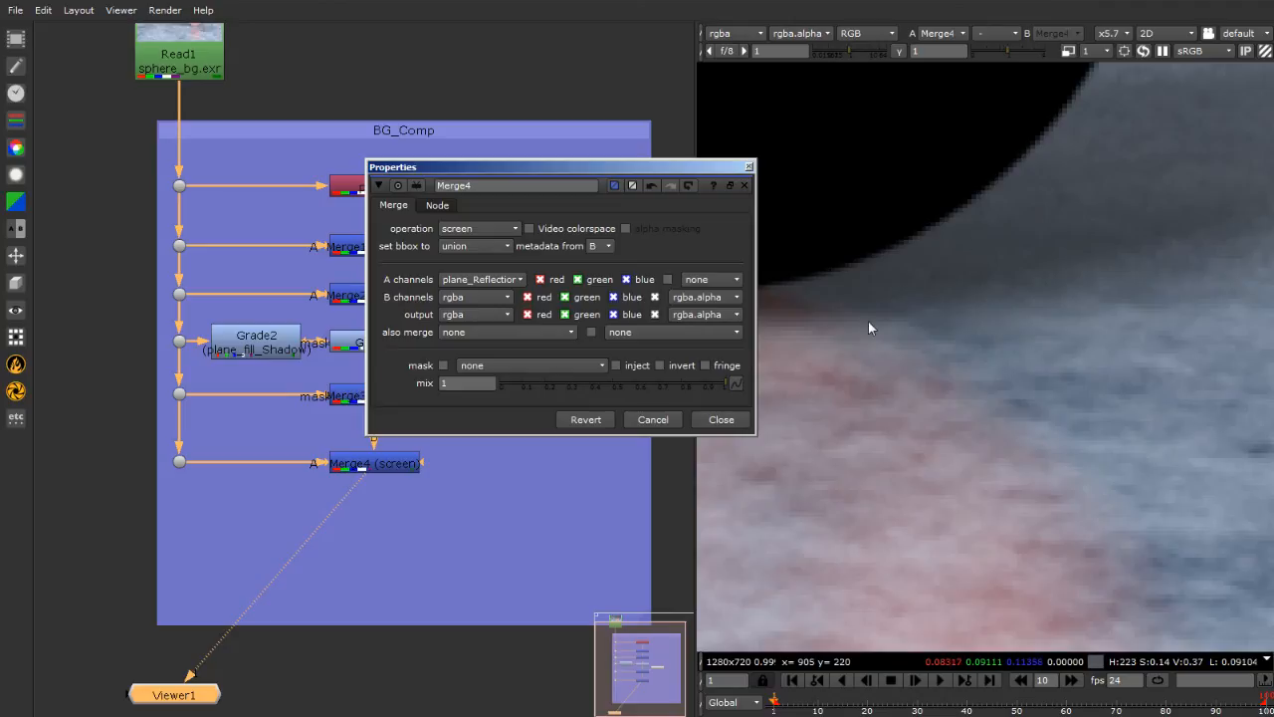
# Set Grade2's whitepoint to 0.28 and close the Grade2 and Merge4 properties
pyautogui.doubleClick(211, 346)
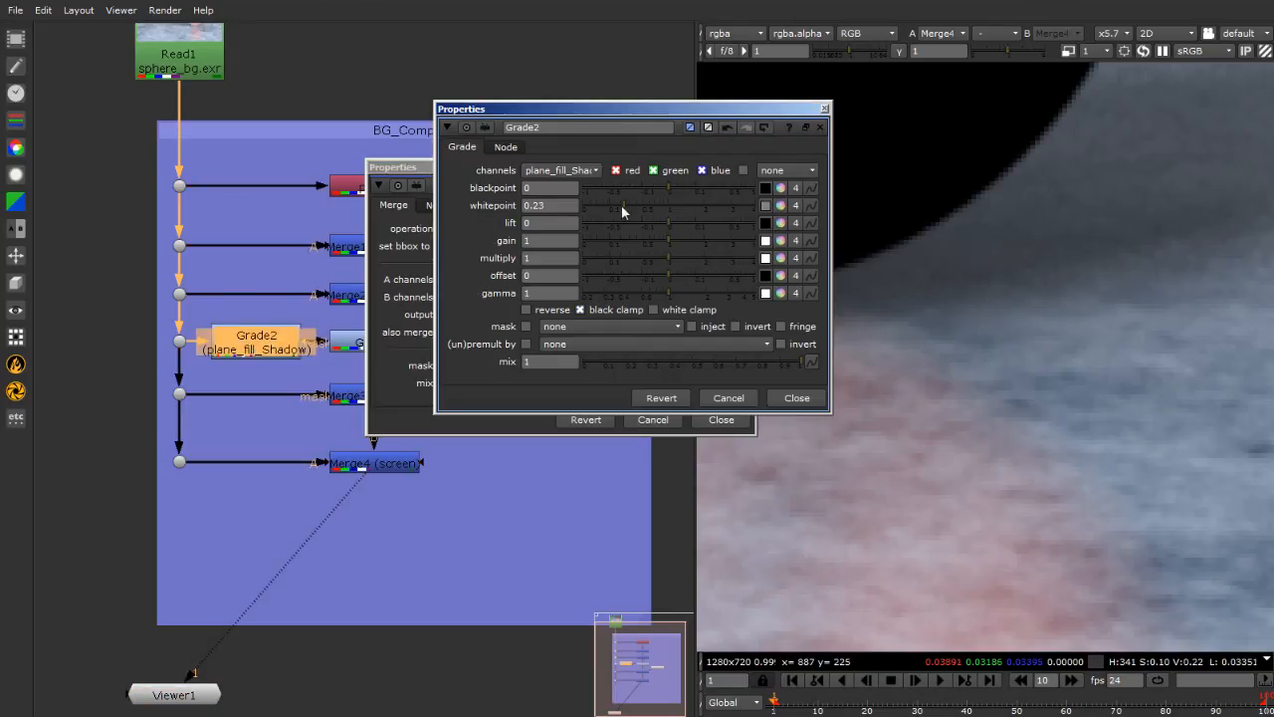
pyautogui.moveTo(623, 201); pyautogui.dragTo(627, 206)
pyautogui.scroll(-8, 1038, 282)
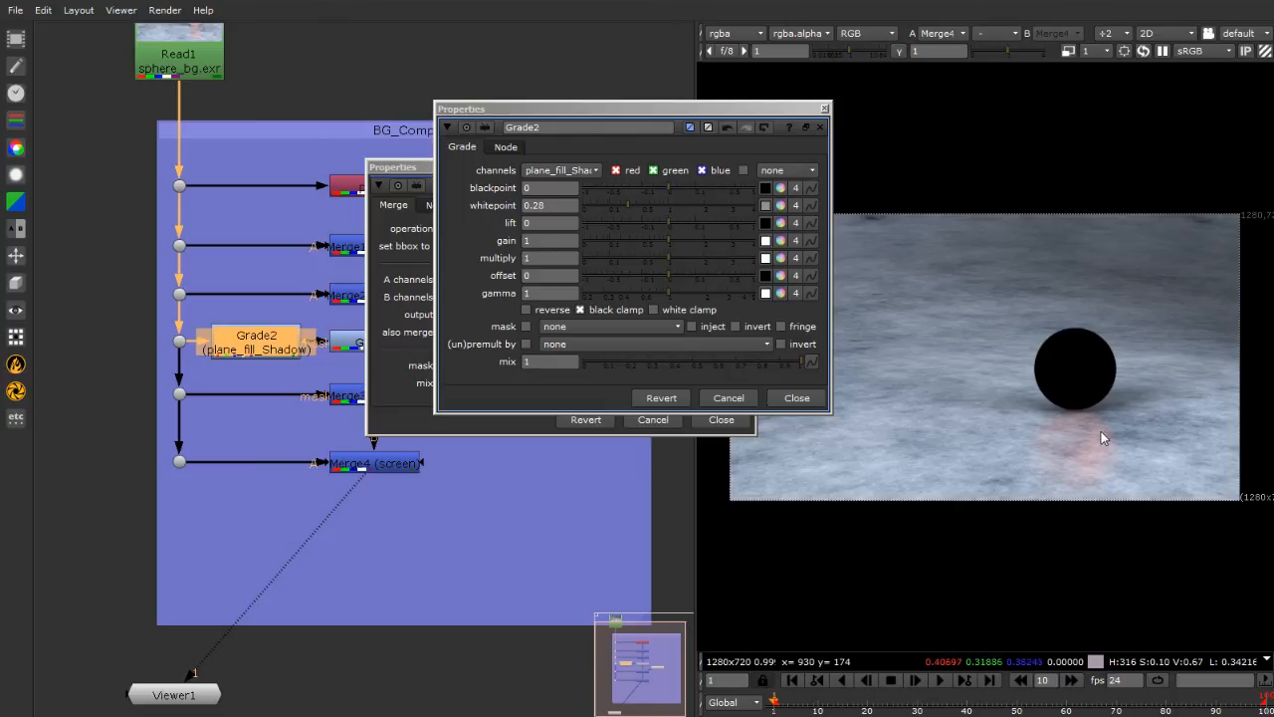
pyautogui.click(825, 107)
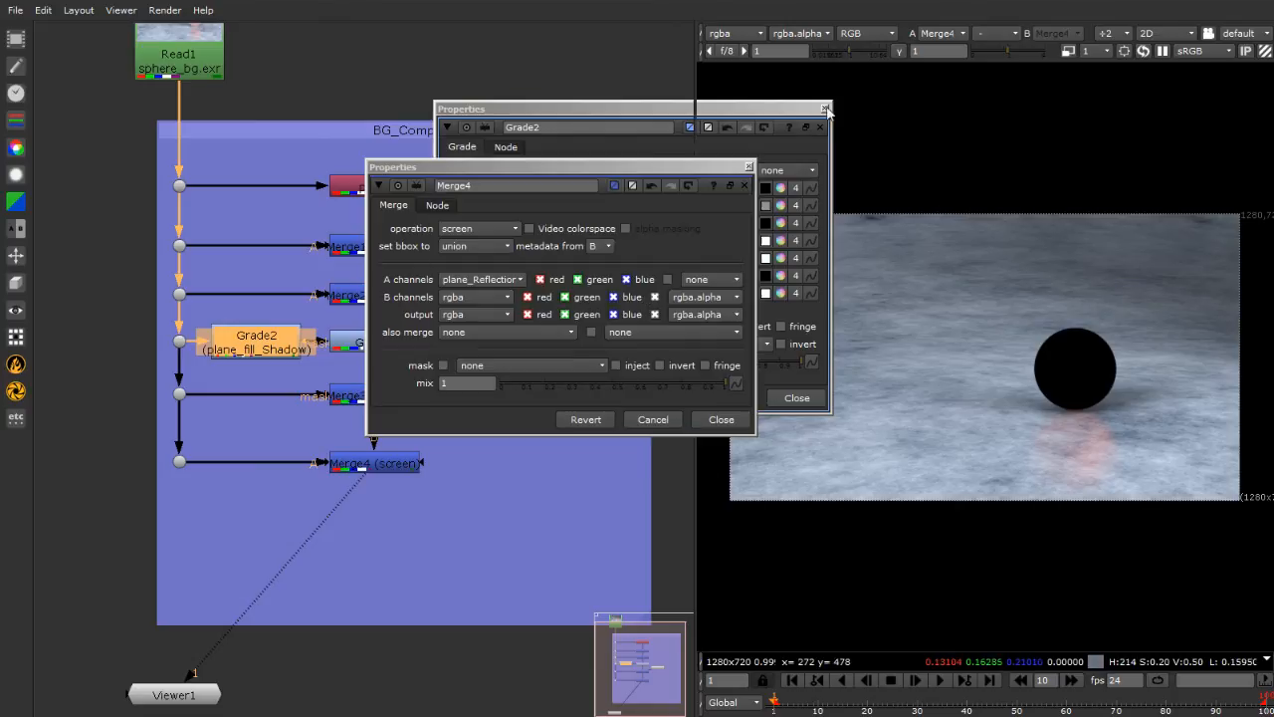
pyautogui.click(749, 167)
pyautogui.click(490, 99)
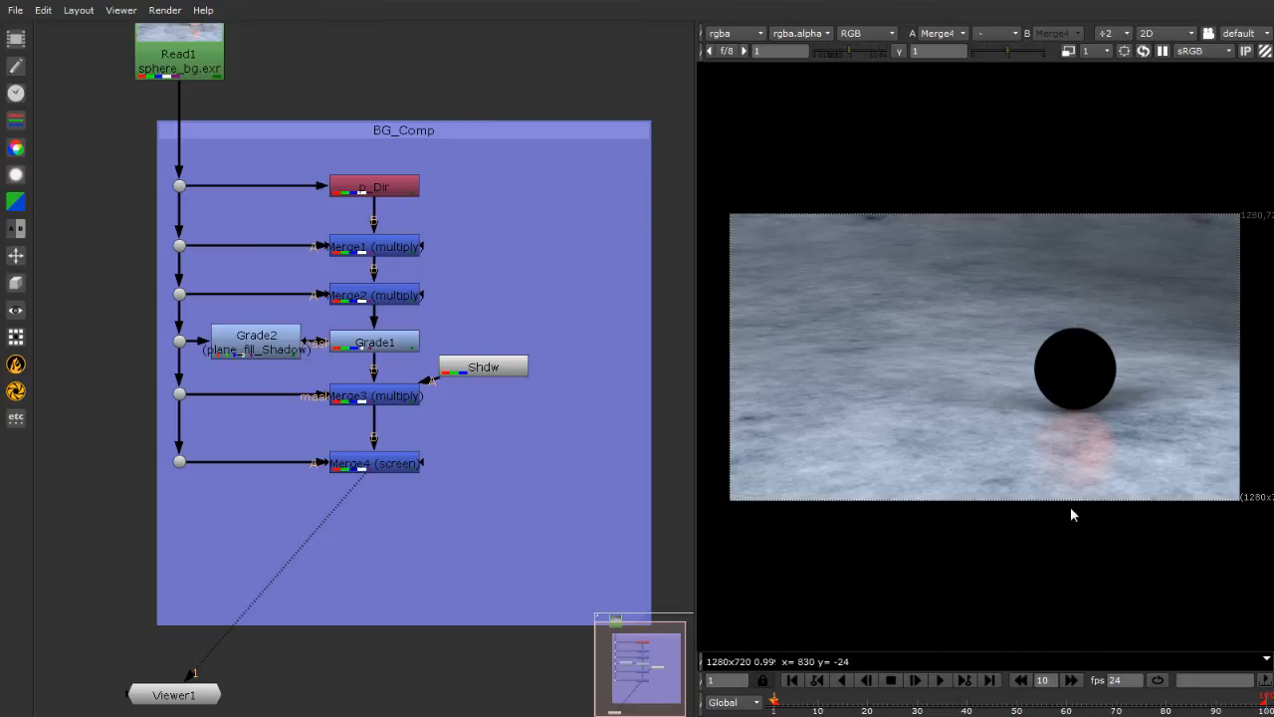
# Add a Merge node below Merge4, with B from Merge4 and A routed through a new dot on the Read1 pipe
pyautogui.click(373, 466)
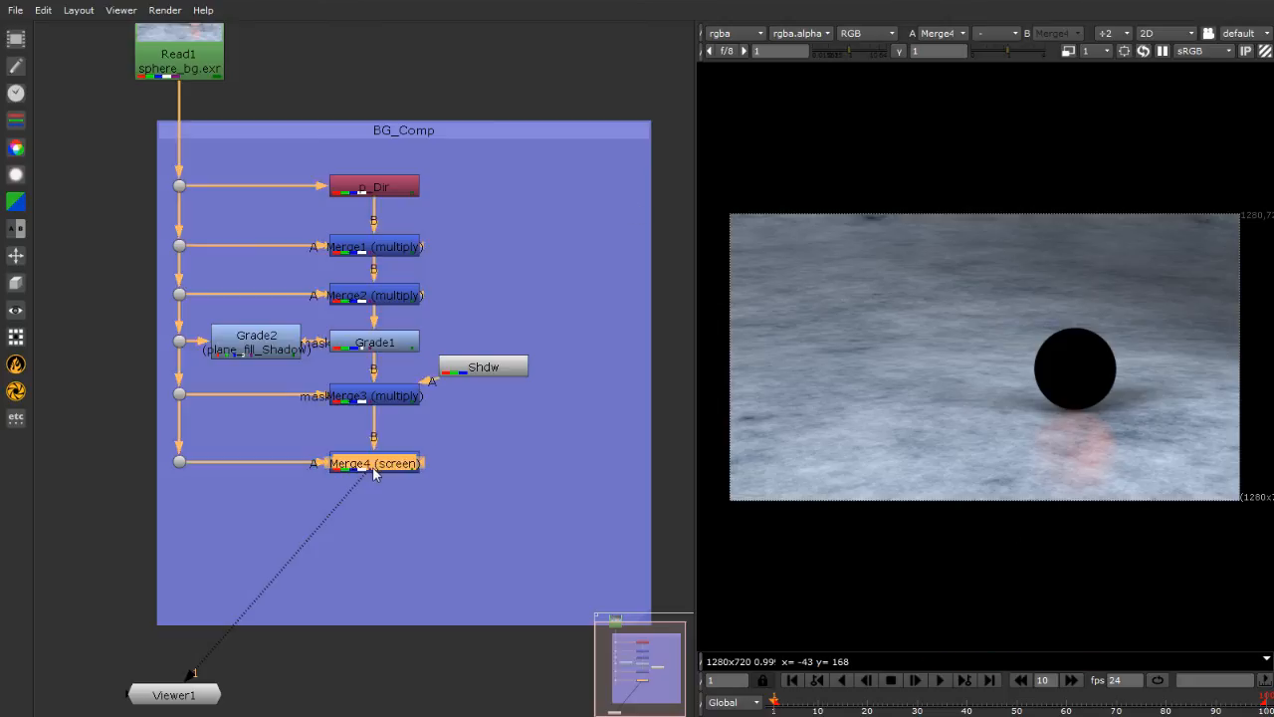
pyautogui.press('m')
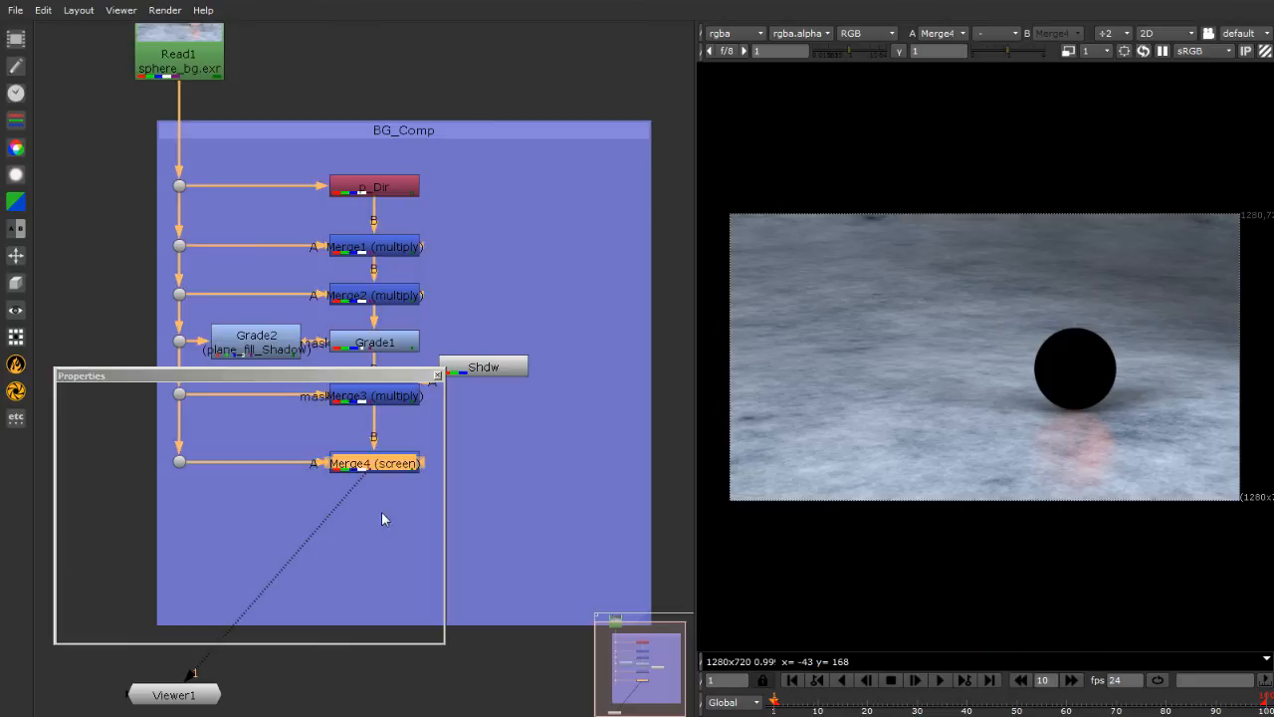
pyautogui.moveTo(363, 558); pyautogui.dragTo(367, 595)
pyautogui.moveTo(492, 471); pyautogui.dragTo(371, 527)
pyautogui.moveTo(395, 482); pyautogui.dragTo(179, 464)
pyautogui.keyDown('ctrl'); pyautogui.moveTo(265, 489); pyautogui.dragTo(179, 520); pyautogui.keyUp('ctrl')
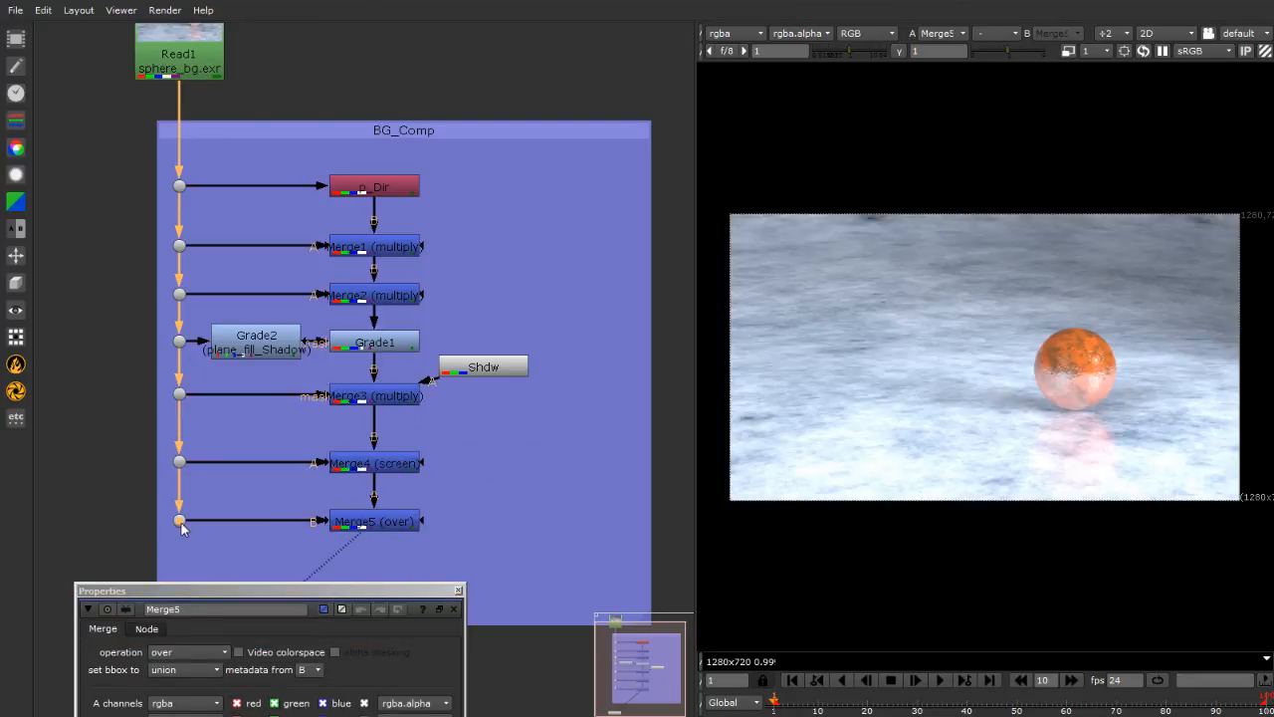
pyautogui.click(369, 526)
# Set Merge5's A channels to plane_Indirect and its operation to screen, check the floor around the sphere, and close its properties
pyautogui.moveTo(379, 596); pyautogui.dragTo(408, 250)
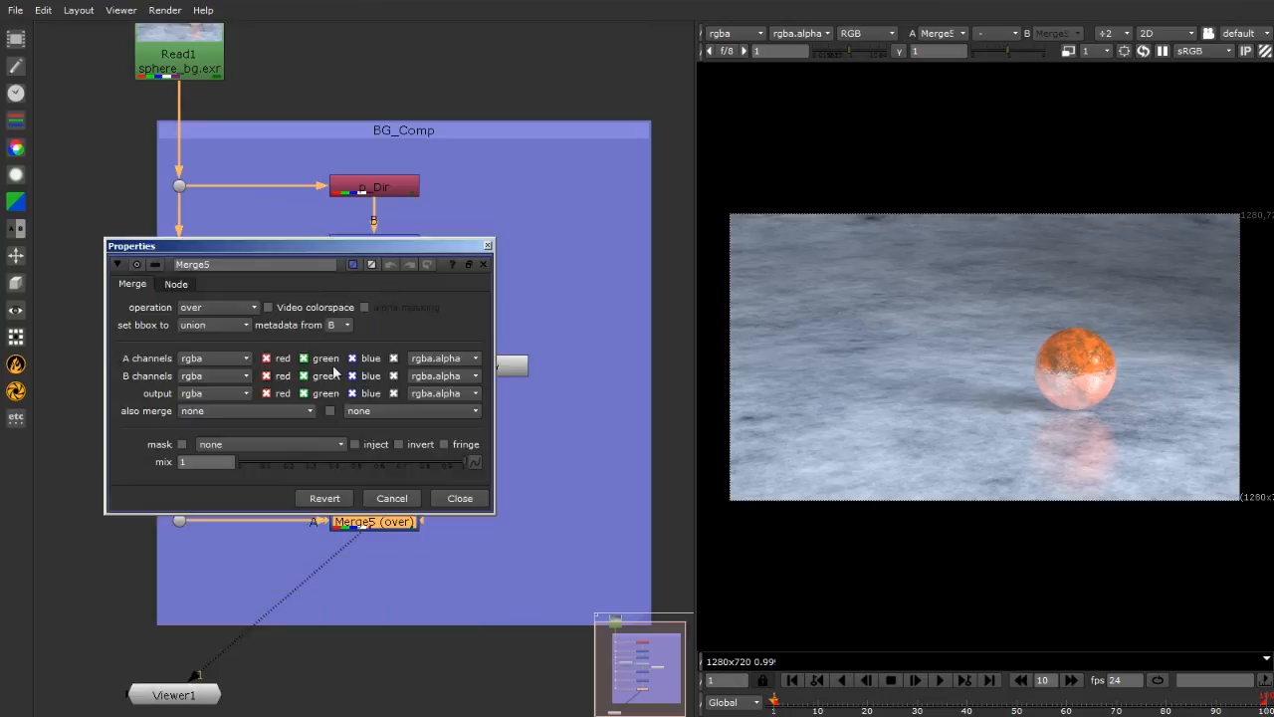
pyautogui.click(224, 357)
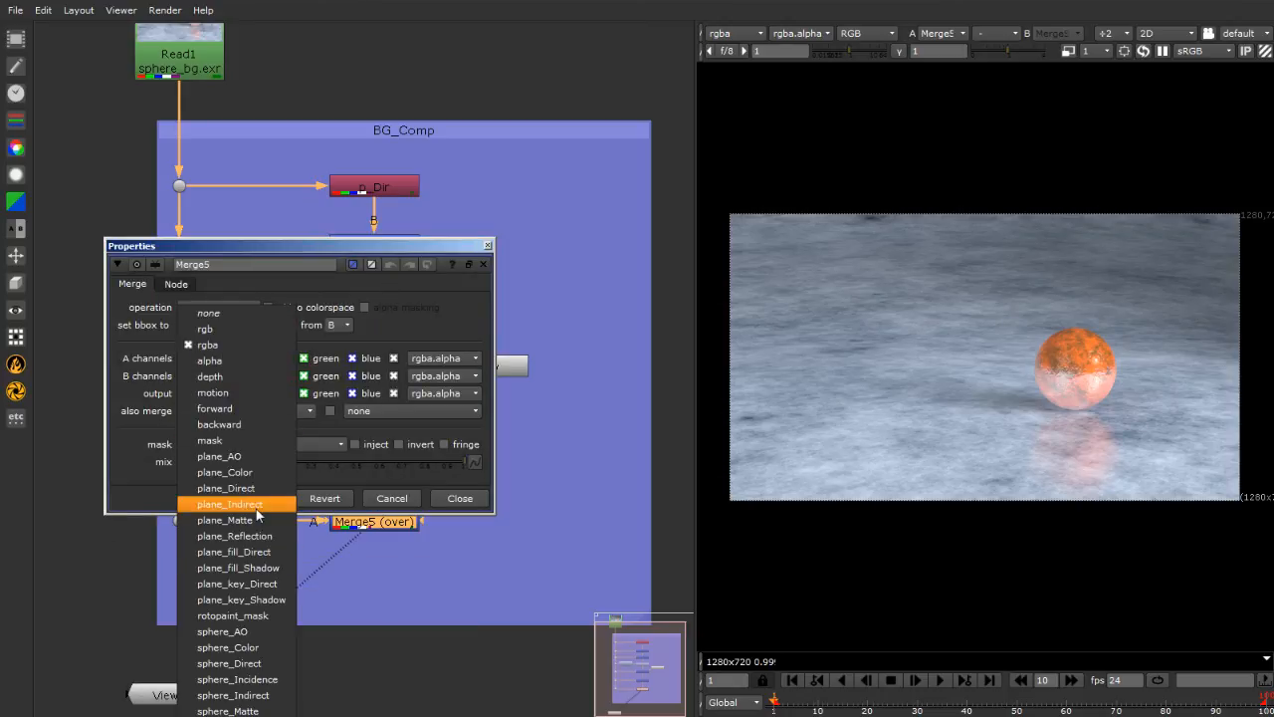
pyautogui.click(239, 506)
pyautogui.click(217, 307)
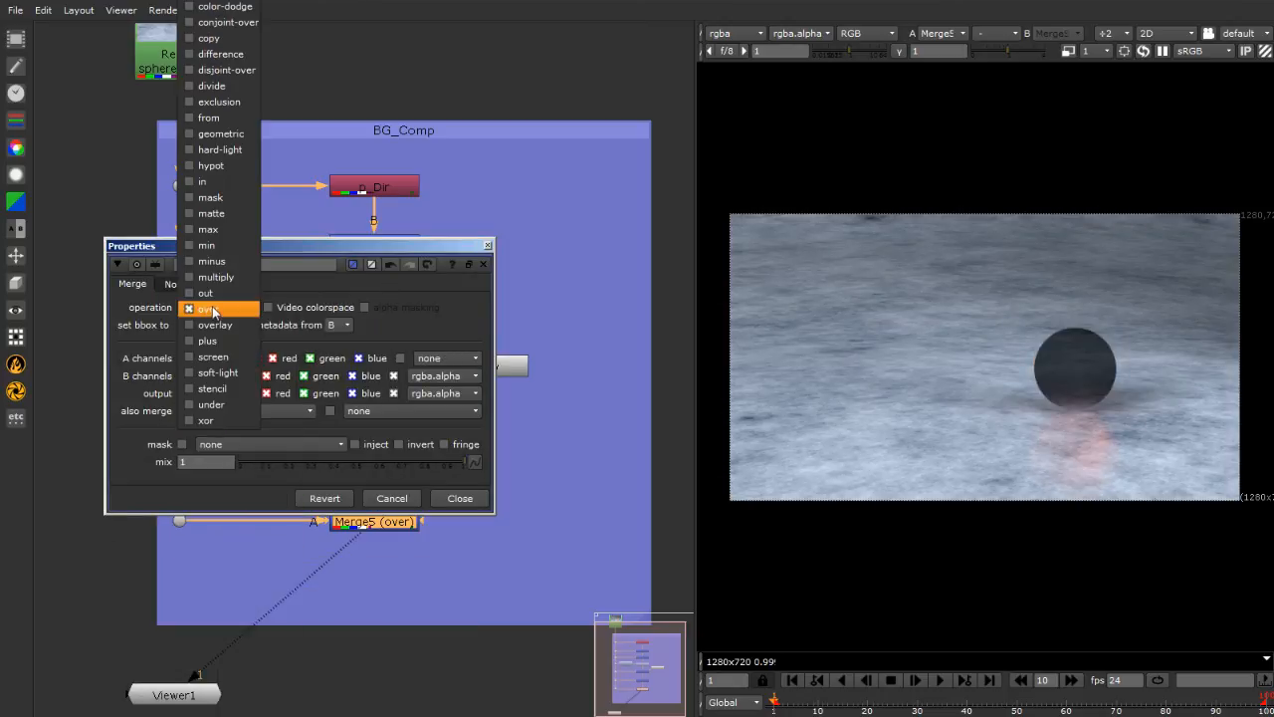
pyautogui.click(238, 364)
pyautogui.scroll(4, 1107, 421)
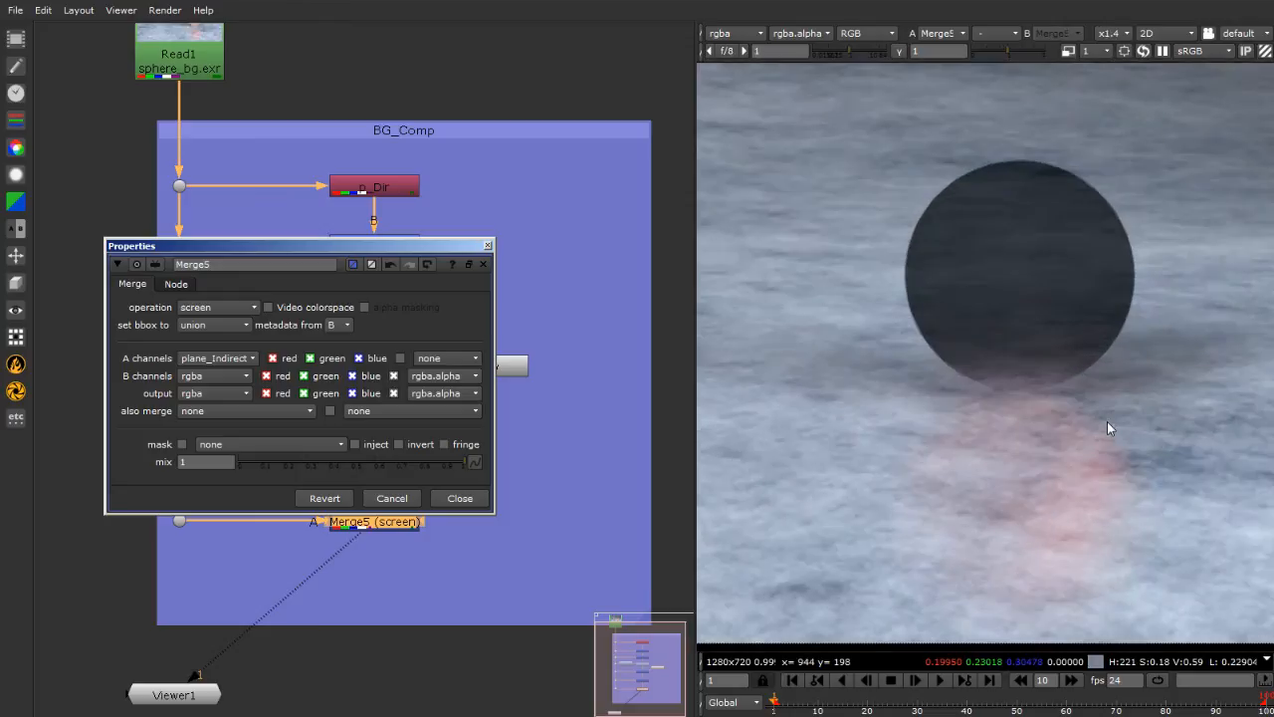
pyautogui.scroll(4, 934, 405)
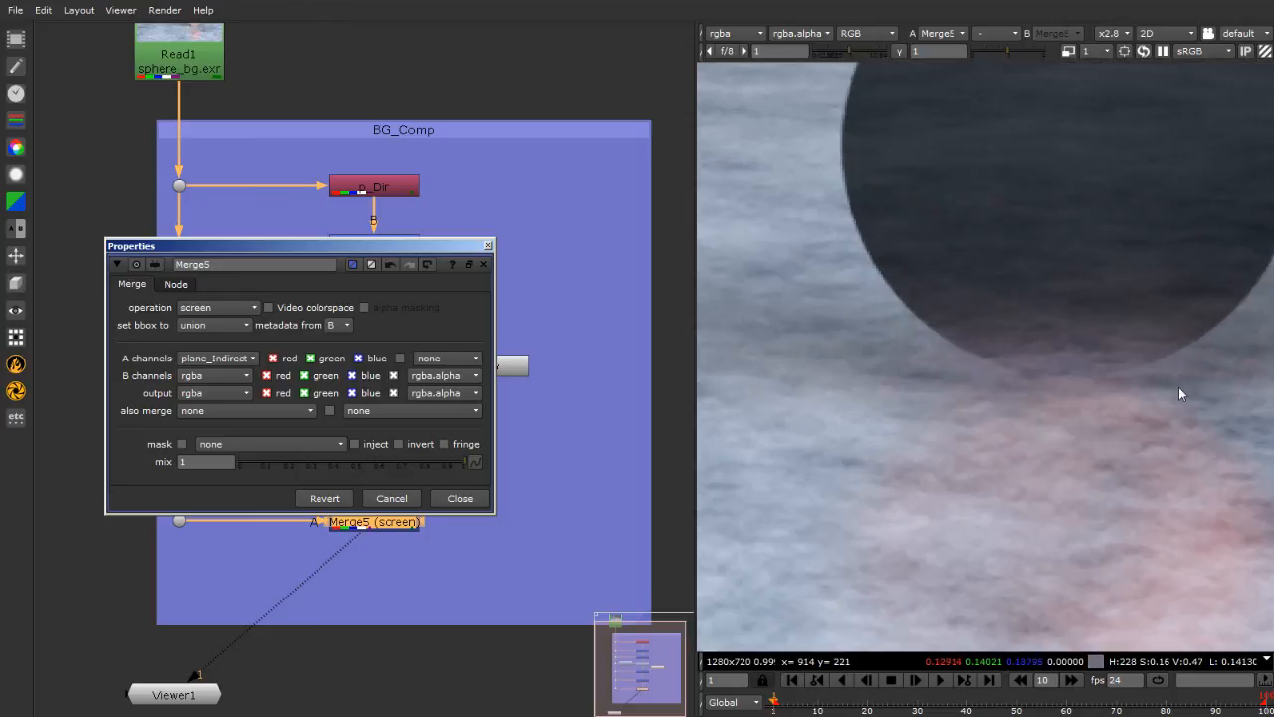
pyautogui.scroll(-7, 941, 405)
pyautogui.scroll(-2, 1024, 413)
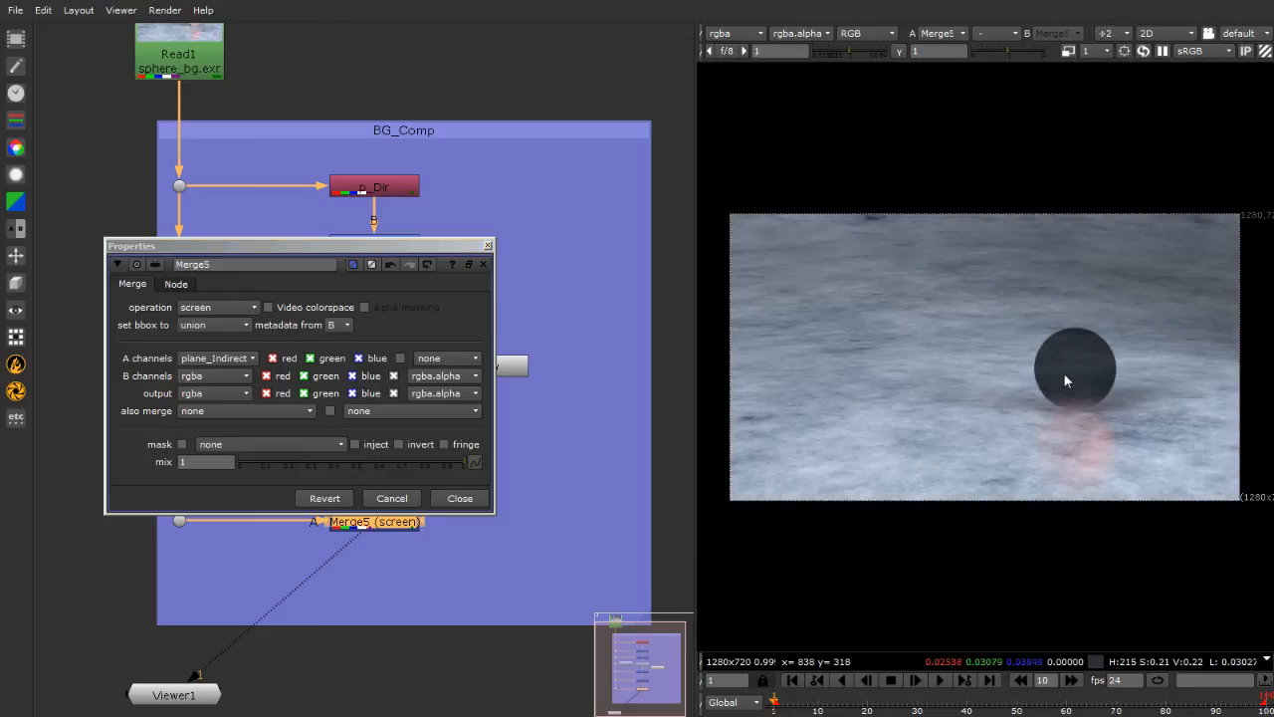
pyautogui.click(485, 264)
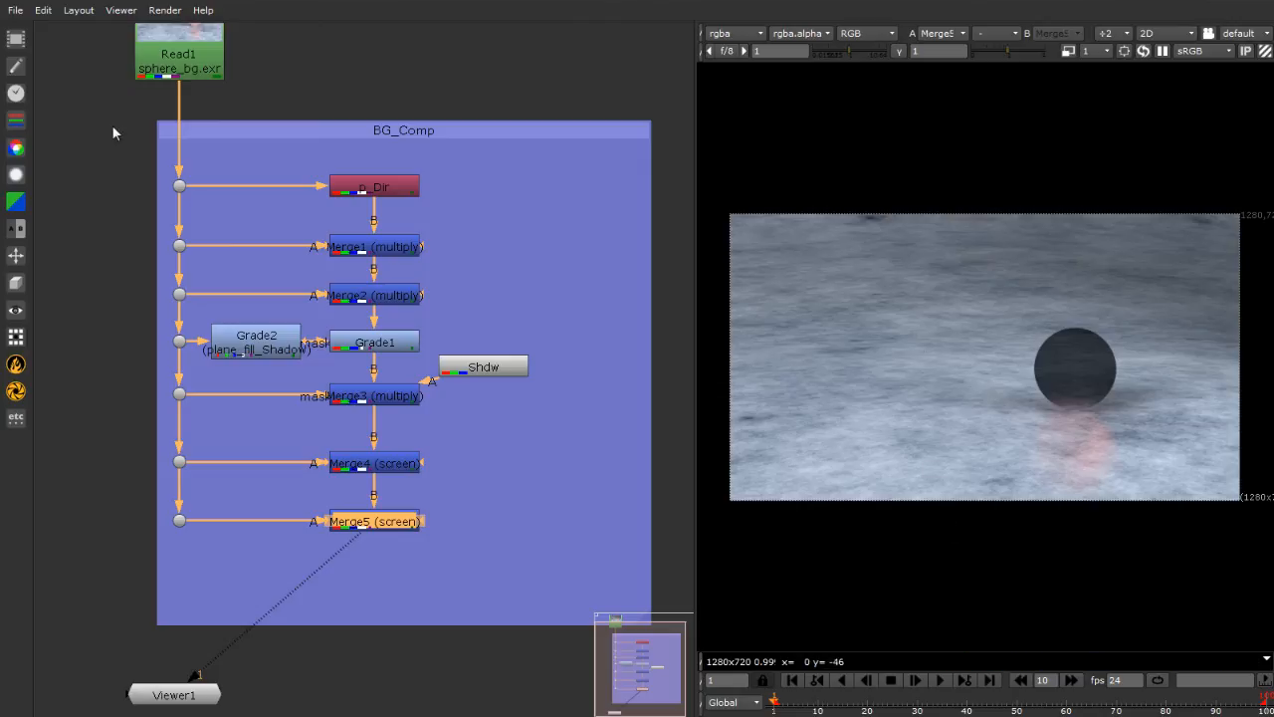
pyautogui.moveTo(114, 143); pyautogui.dragTo(583, 572)
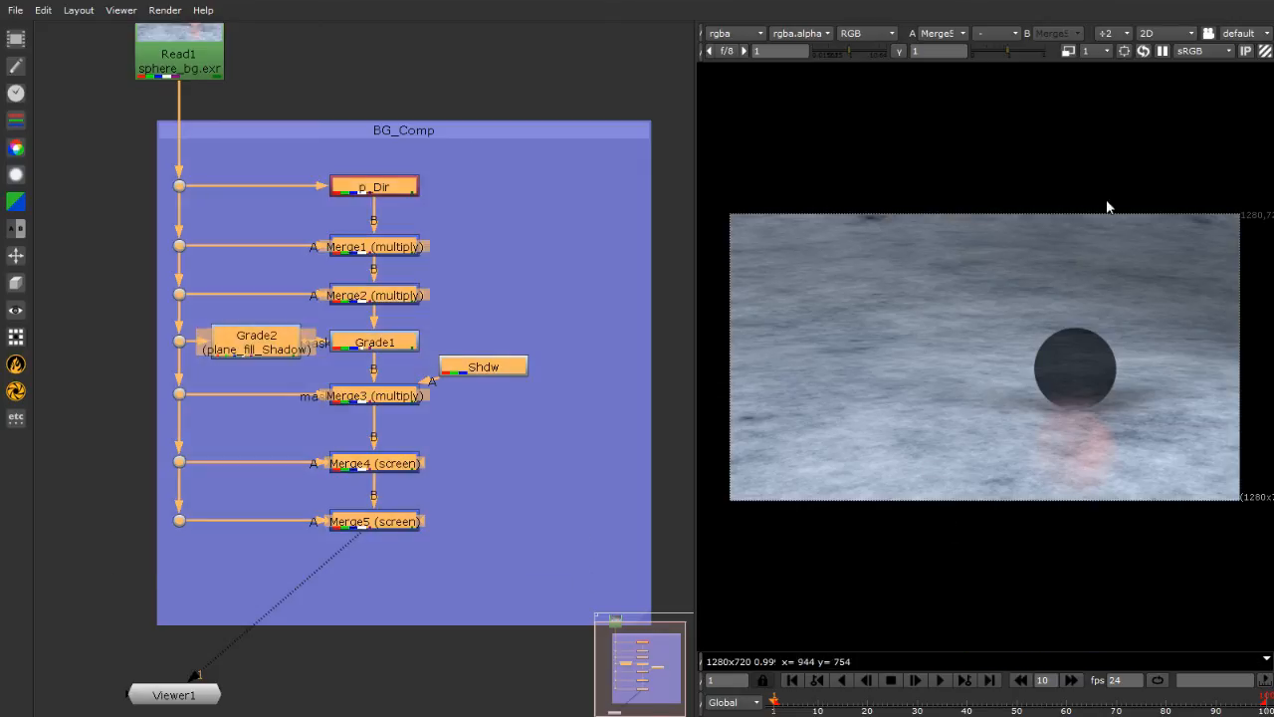
pyautogui.click(344, 642)
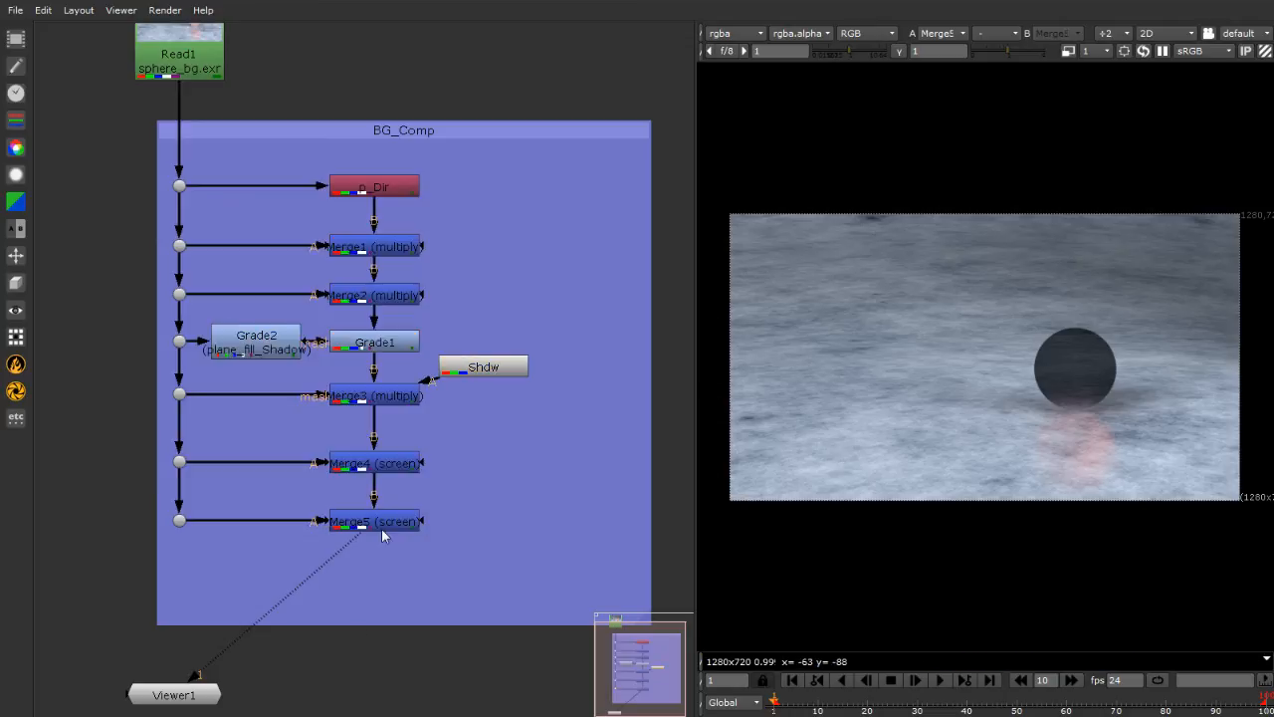
# Add a Grade node below Merge5 and turn on the viewer's clipping warning
pyautogui.click(381, 529)
pyautogui.press('g')
pyautogui.moveTo(381, 555); pyautogui.dragTo(381, 564)
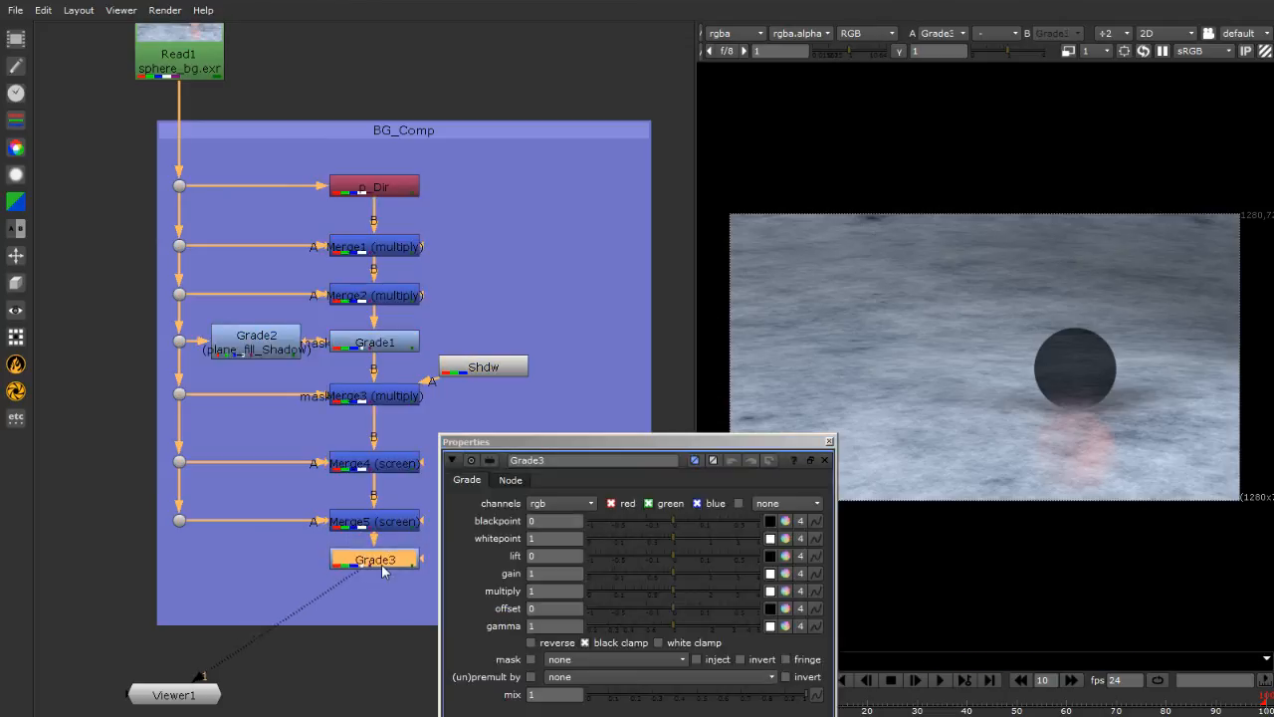
pyautogui.click(1264, 52)
pyautogui.moveTo(647, 441); pyautogui.dragTo(489, 143)
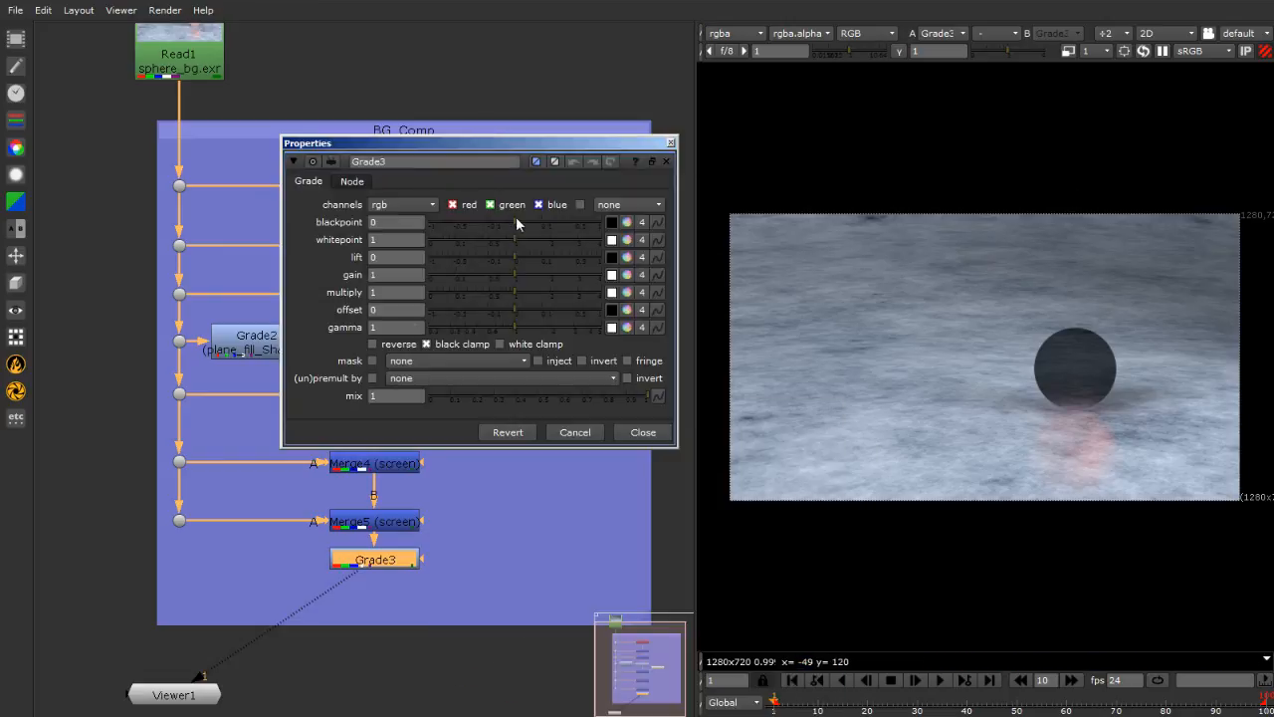
# Try Grade3's blackpoint at 0.13, turn off black clamp, and lower the blackpoint to 0.02
pyautogui.moveTo(515, 220); pyautogui.dragTo(546, 222)
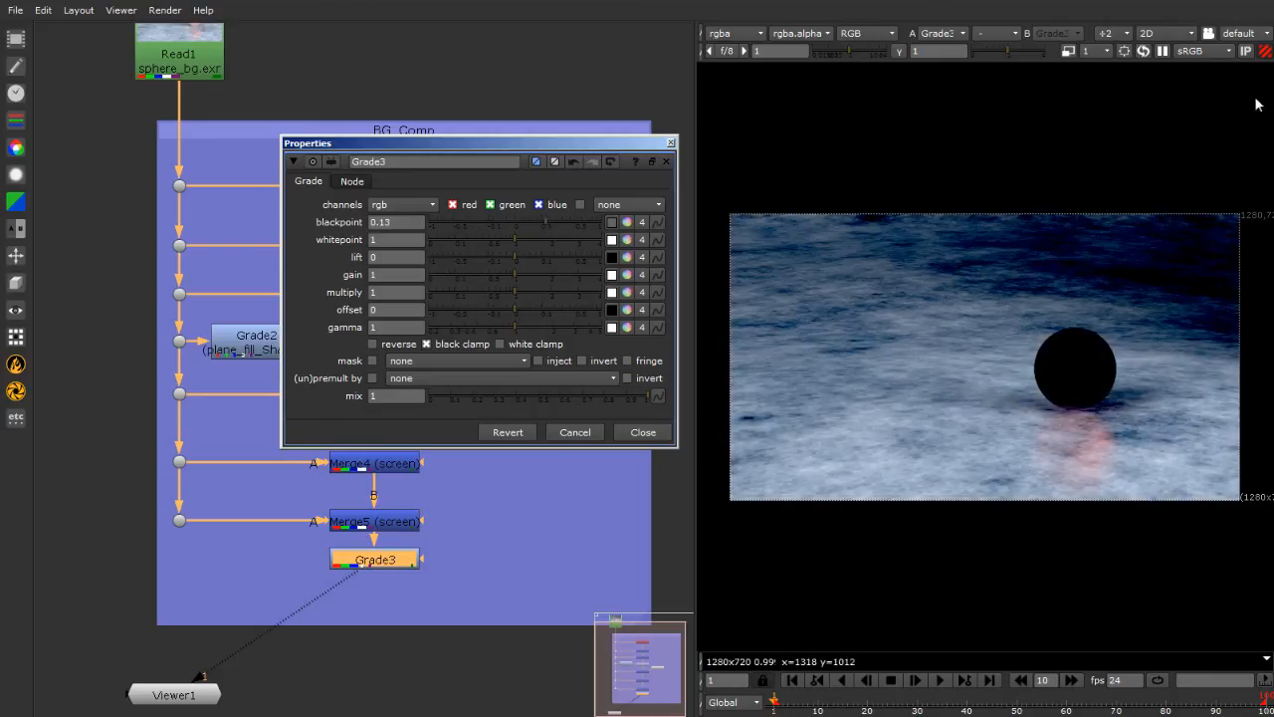
pyautogui.click(443, 345)
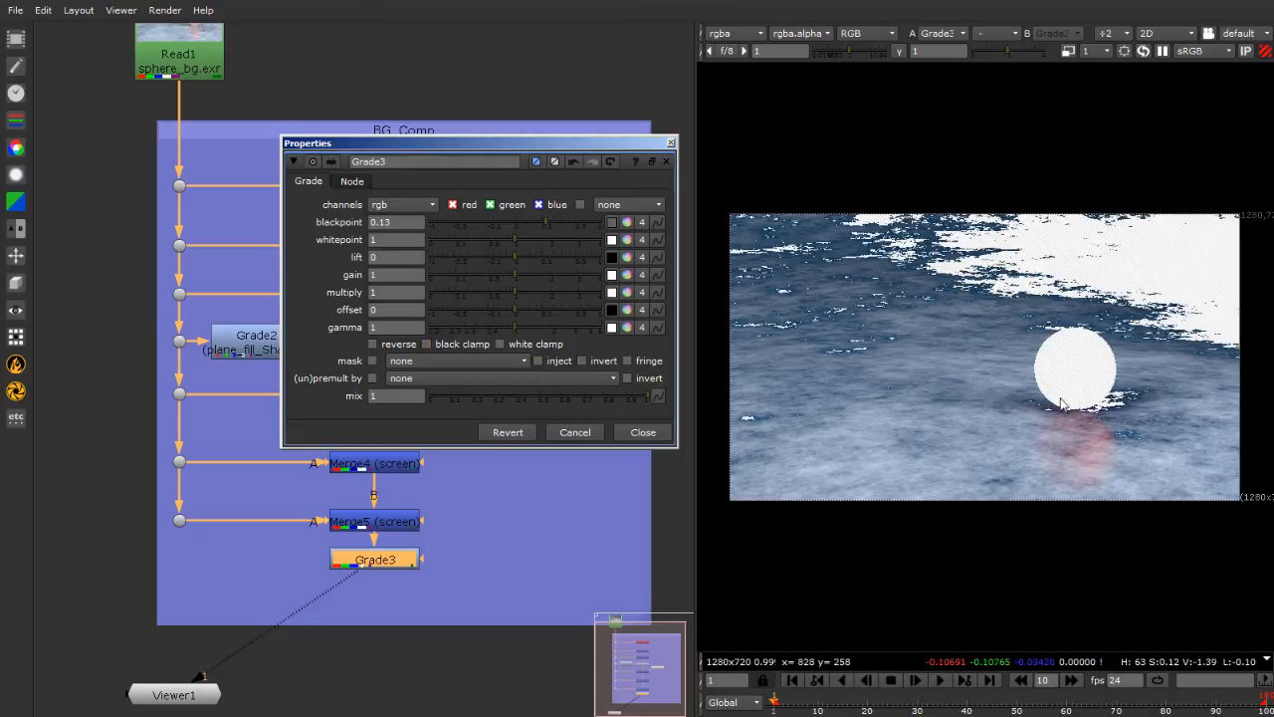
pyautogui.moveTo(546, 221); pyautogui.dragTo(527, 224)
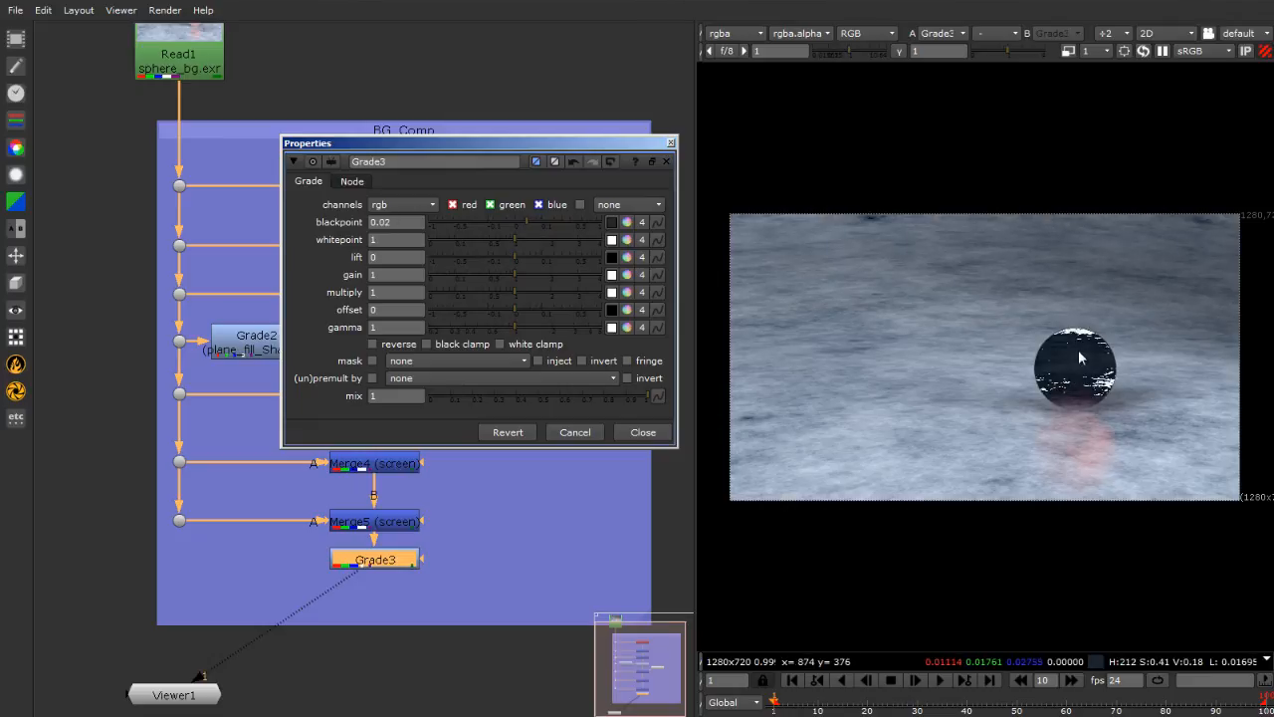
# Check the sphere and the dark patch at the floor's far edge for clipping, and set Grade3's blackpoint to 0.015
pyautogui.scroll(5, 1085, 368)
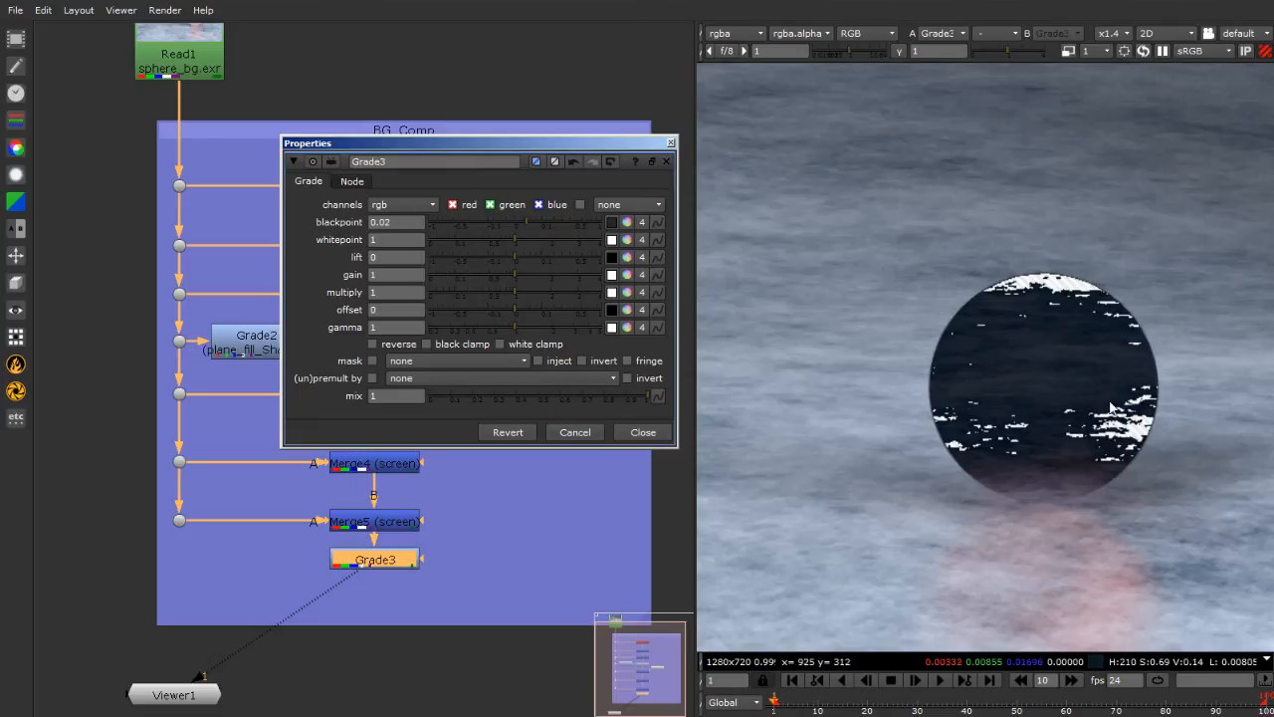
pyautogui.scroll(-6, 1083, 428)
pyautogui.scroll(3, 930, 357)
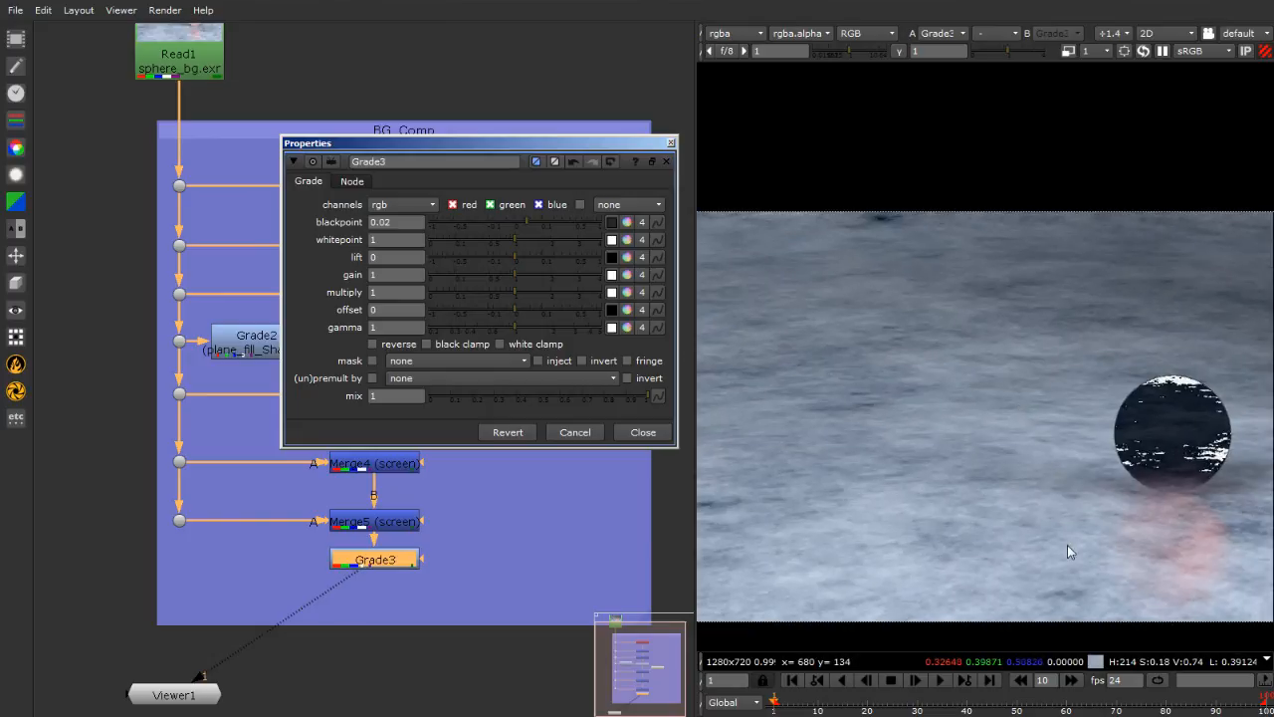
pyautogui.scroll(-2, 907, 475)
pyautogui.scroll(5, 958, 277)
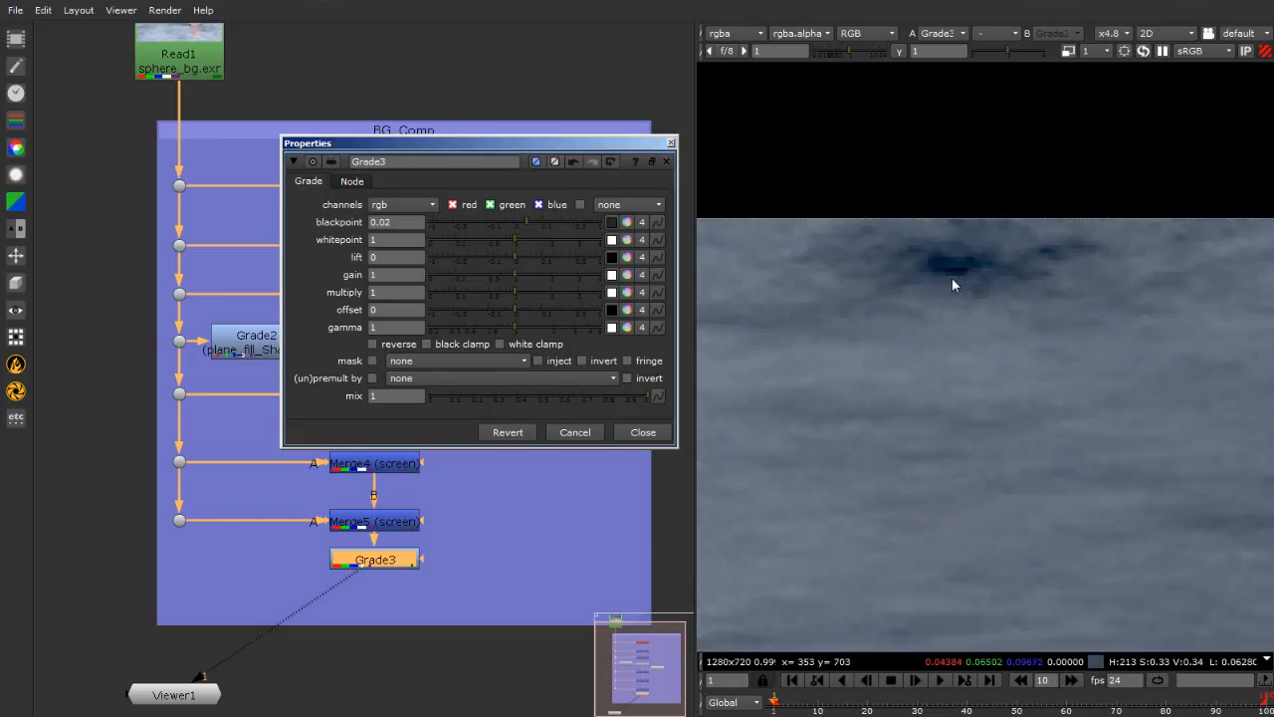
pyautogui.click(525, 221)
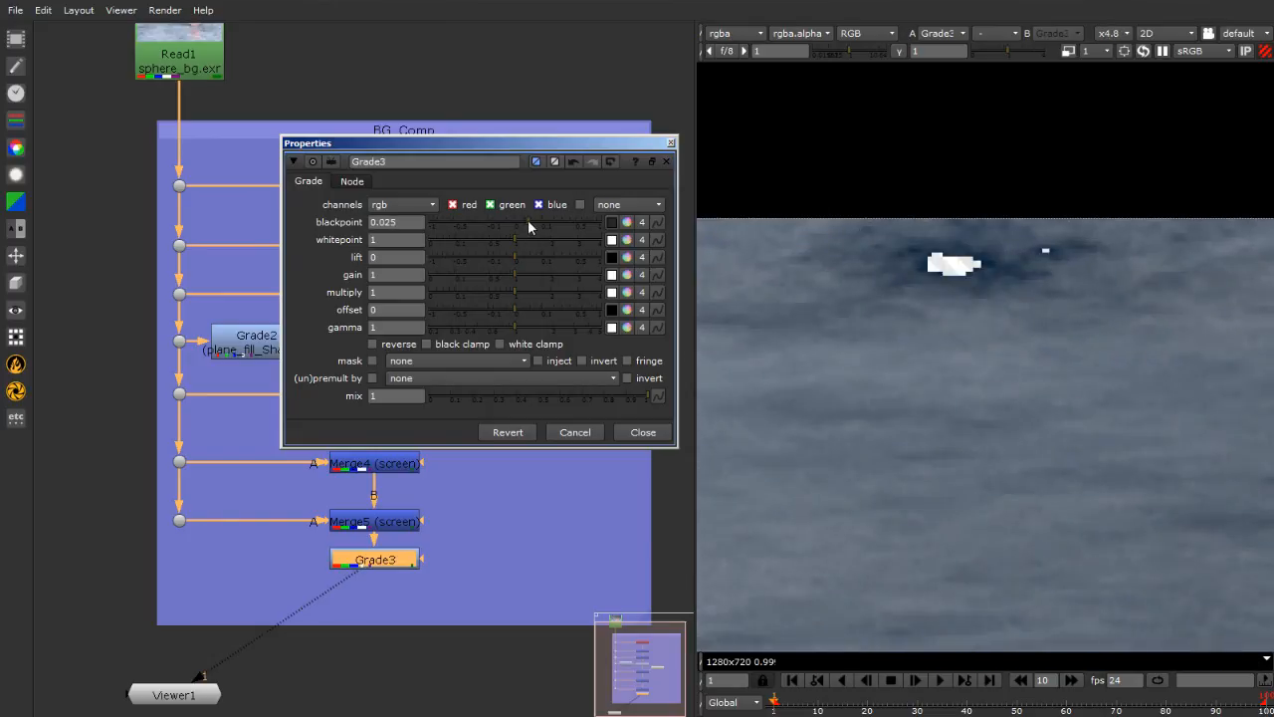
pyautogui.click(526, 221)
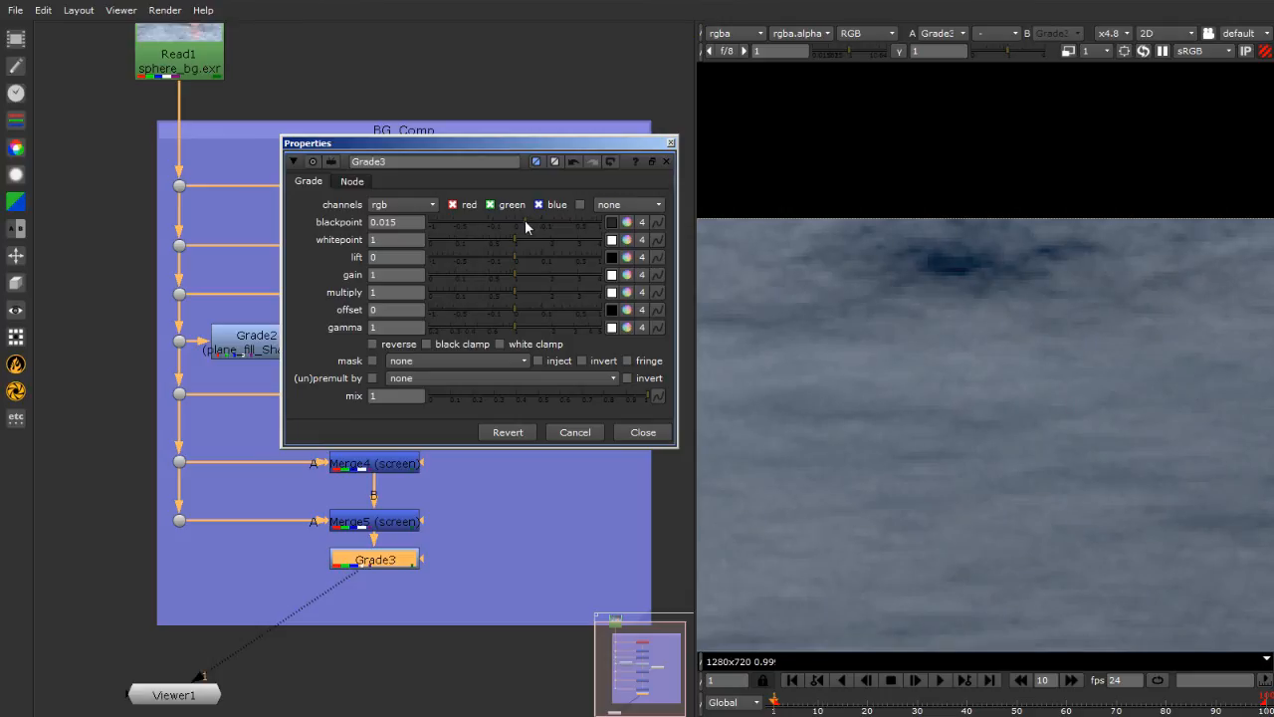
pyautogui.scroll(-10, 992, 397)
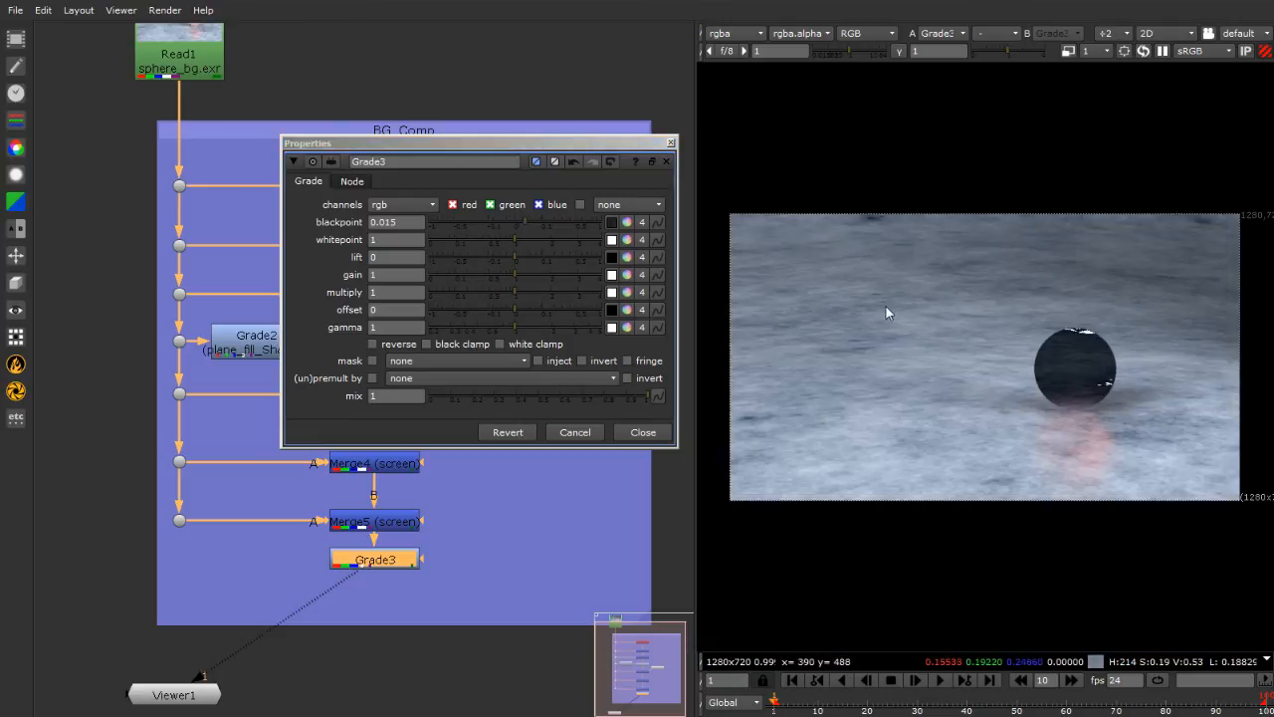
# Set Grade3's whitepoint to 0.9, space the node slightly further below Merge5, and close its properties
pyautogui.moveTo(520, 243)
pyautogui.mouseDown()
pyautogui.moveTo(497, 242)
pyautogui.moveTo(511, 241)
pyautogui.mouseUp()
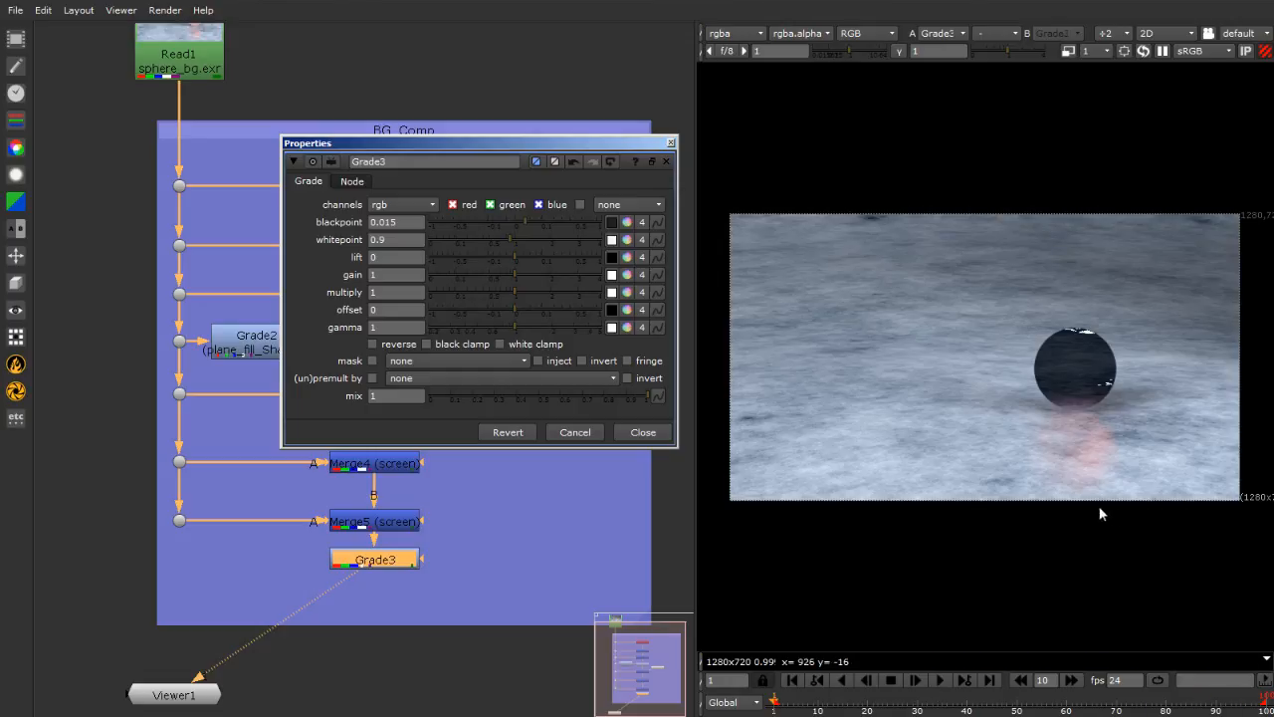
pyautogui.click(361, 564)
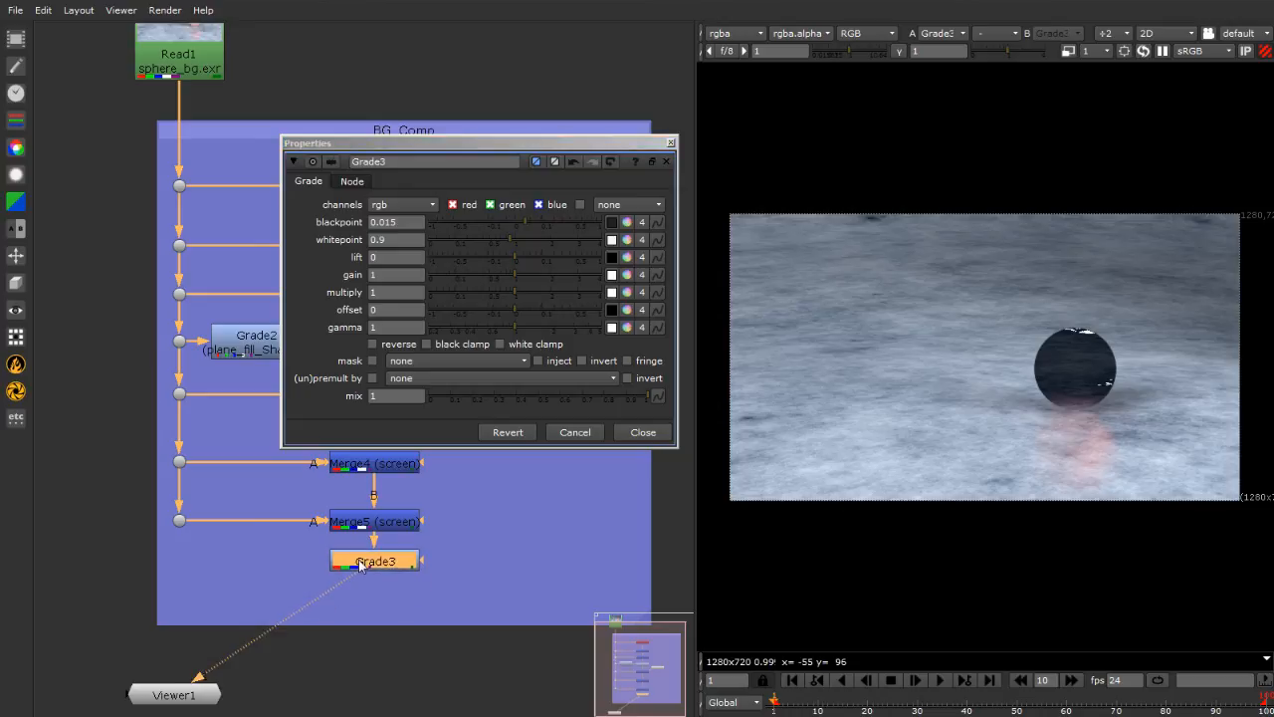
pyautogui.moveTo(360, 564); pyautogui.dragTo(360, 571)
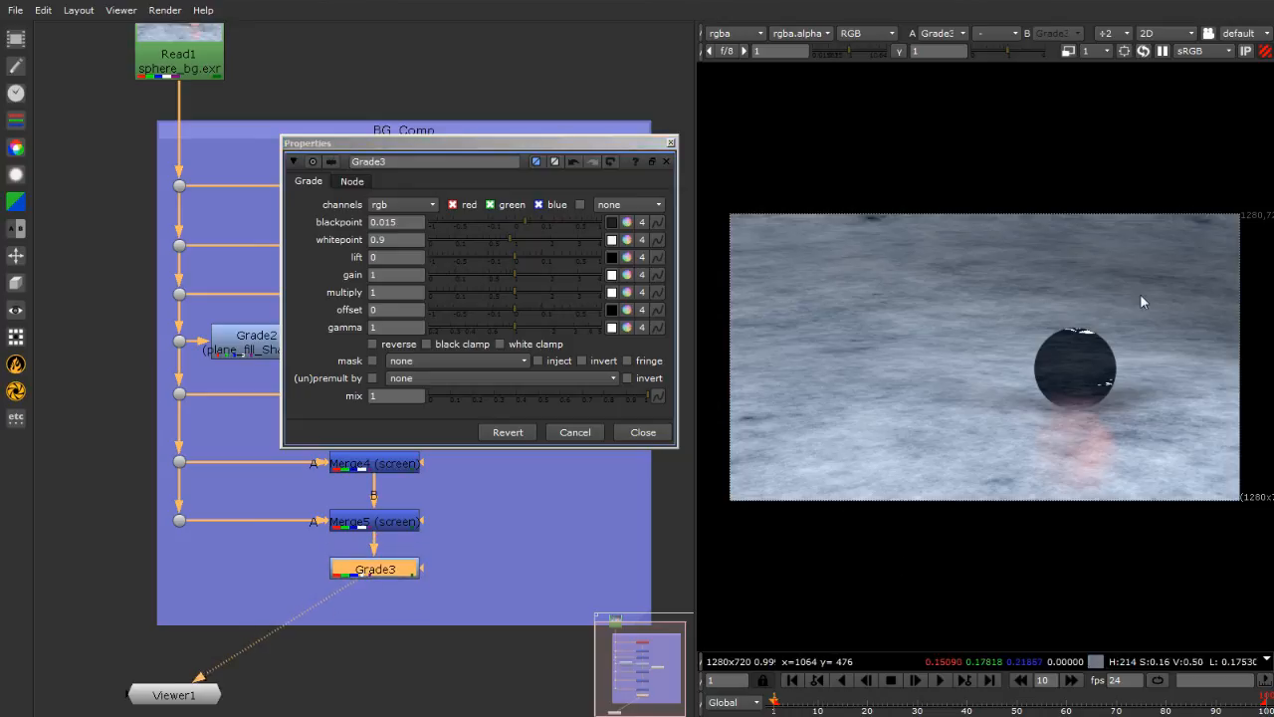
pyautogui.click(653, 432)
pyautogui.click(681, 455)
# Review the BG_Comp node tree and examine the edge between the sphere and the floor up close
pyautogui.scroll(-3, 387, 430)
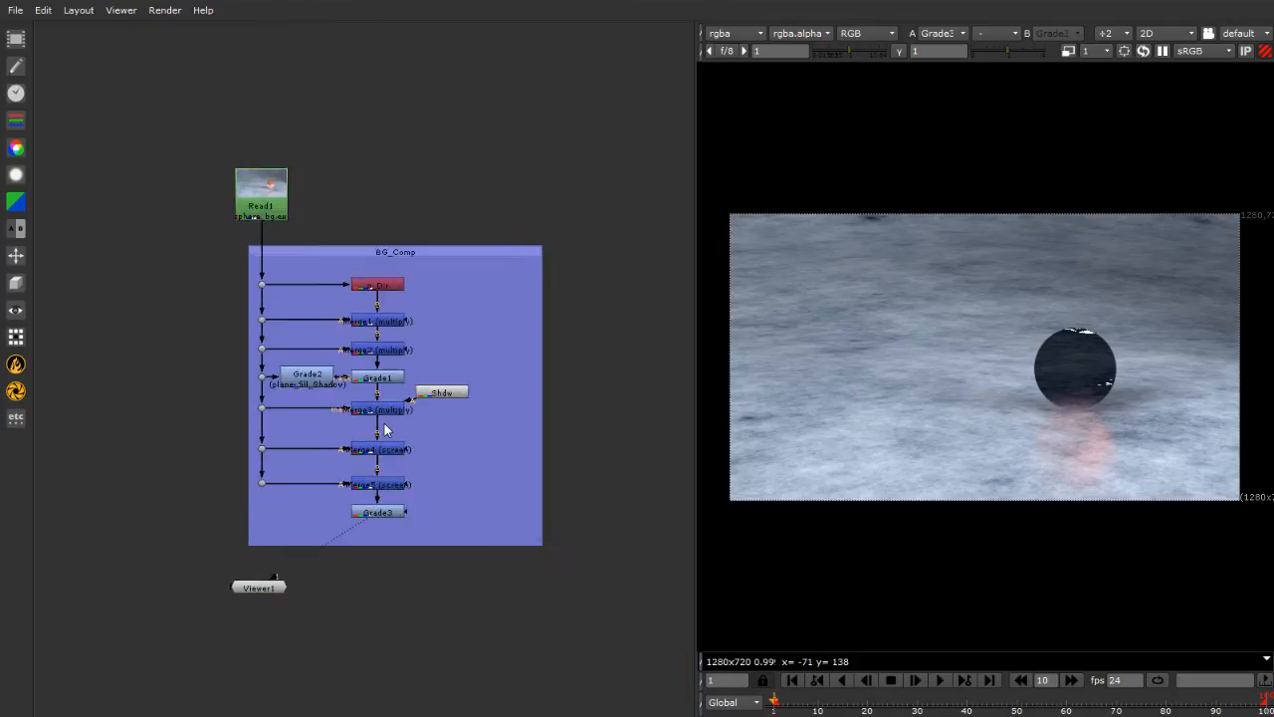
pyautogui.scroll(3, 387, 564)
pyautogui.scroll(-2, 381, 574)
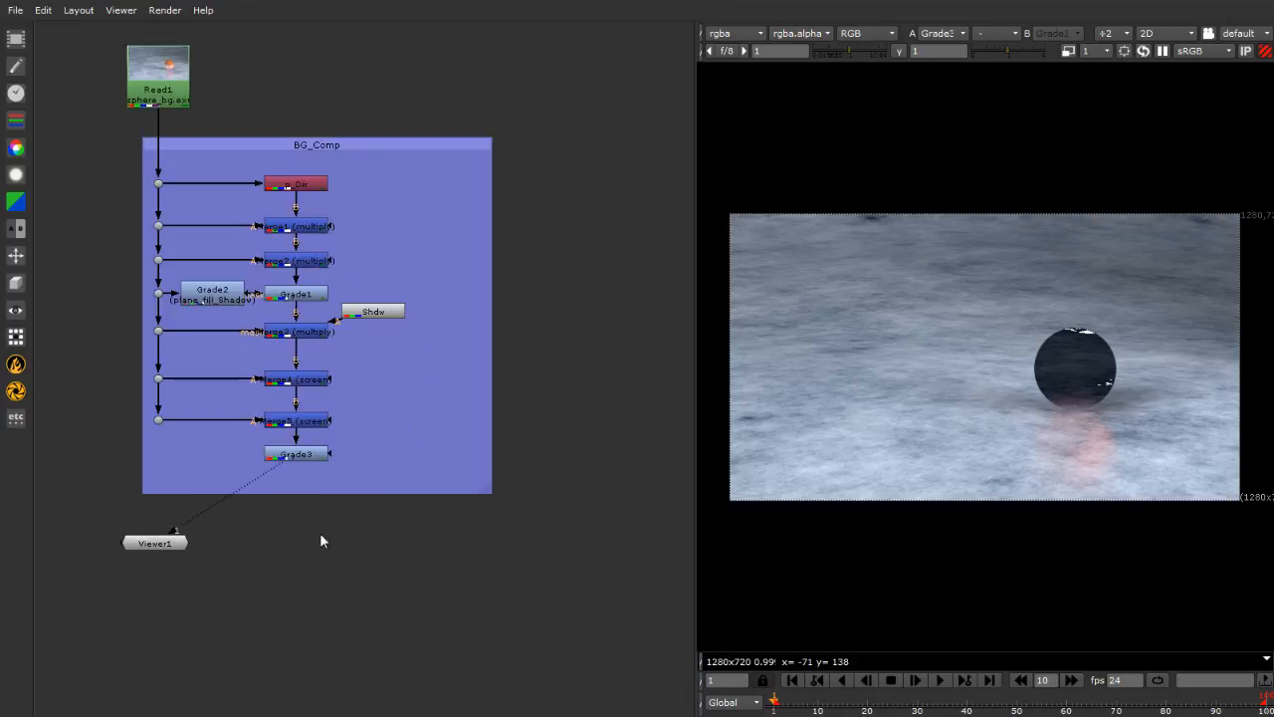
pyautogui.scroll(6, 1126, 301)
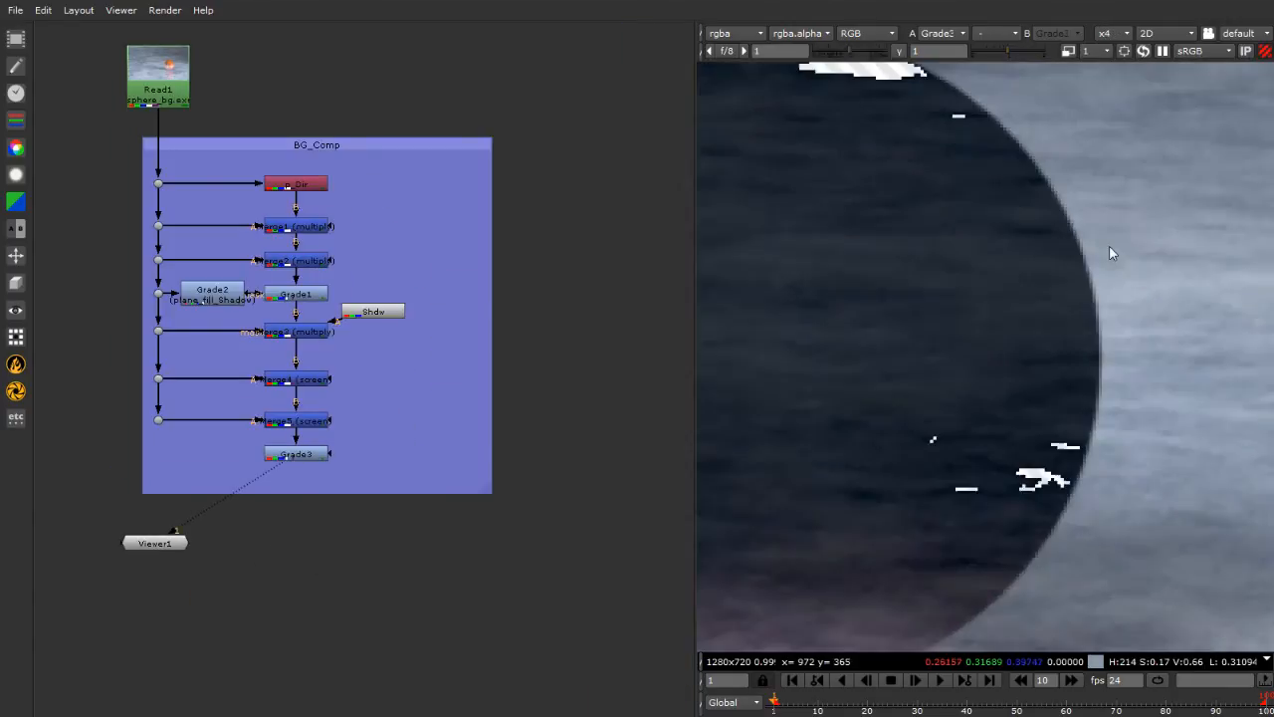
pyautogui.scroll(2, 1083, 302)
pyautogui.scroll(-1, 1015, 309)
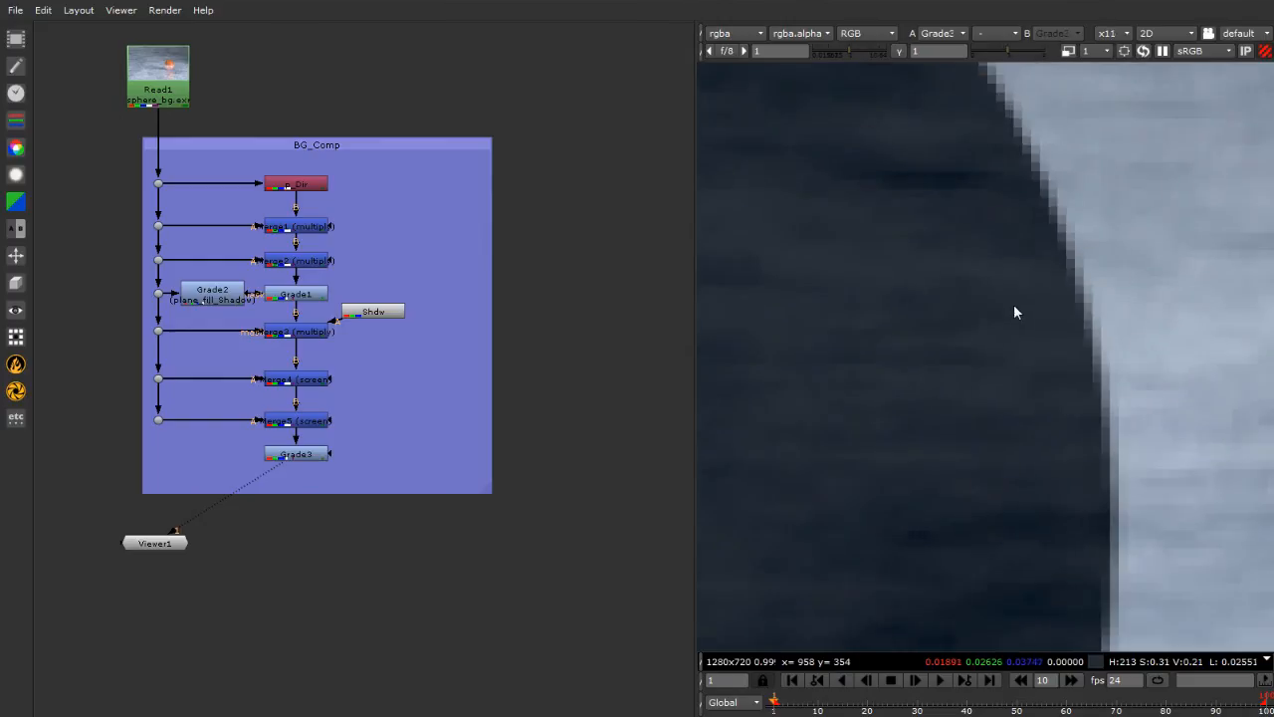
pyautogui.scroll(2, 1064, 279)
pyautogui.scroll(1, 1063, 272)
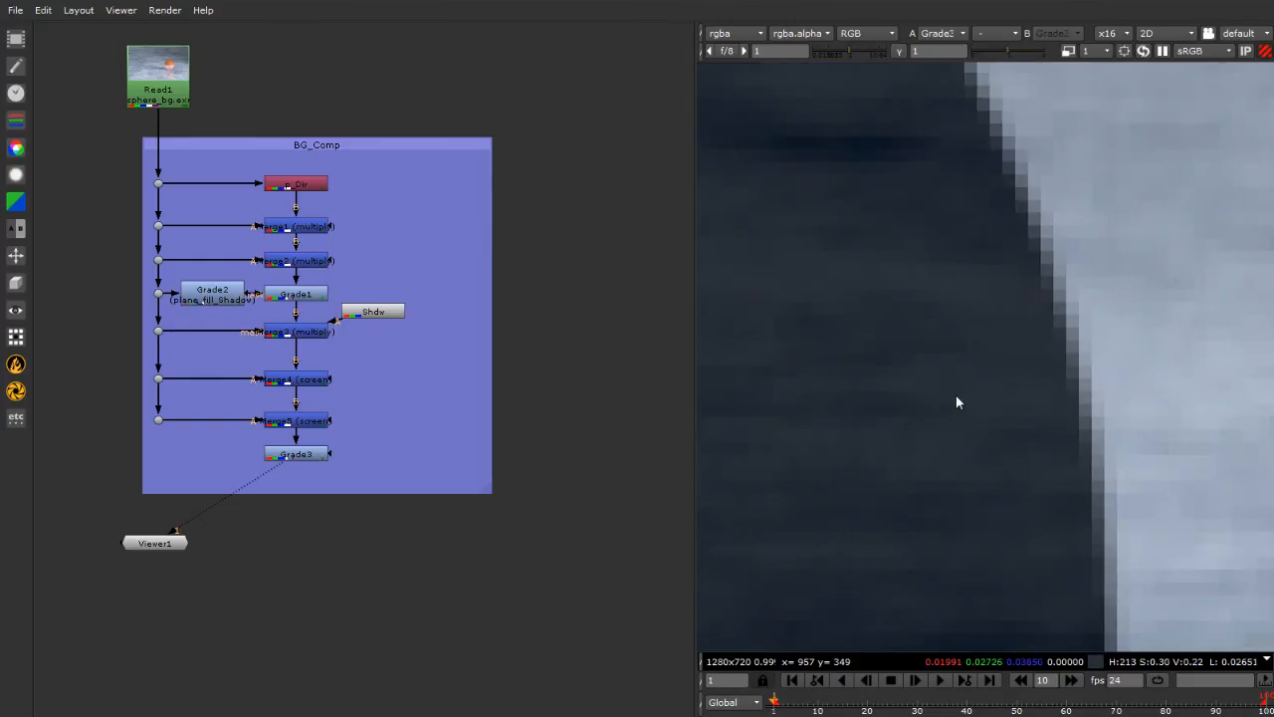
pyautogui.scroll(-4, 991, 413)
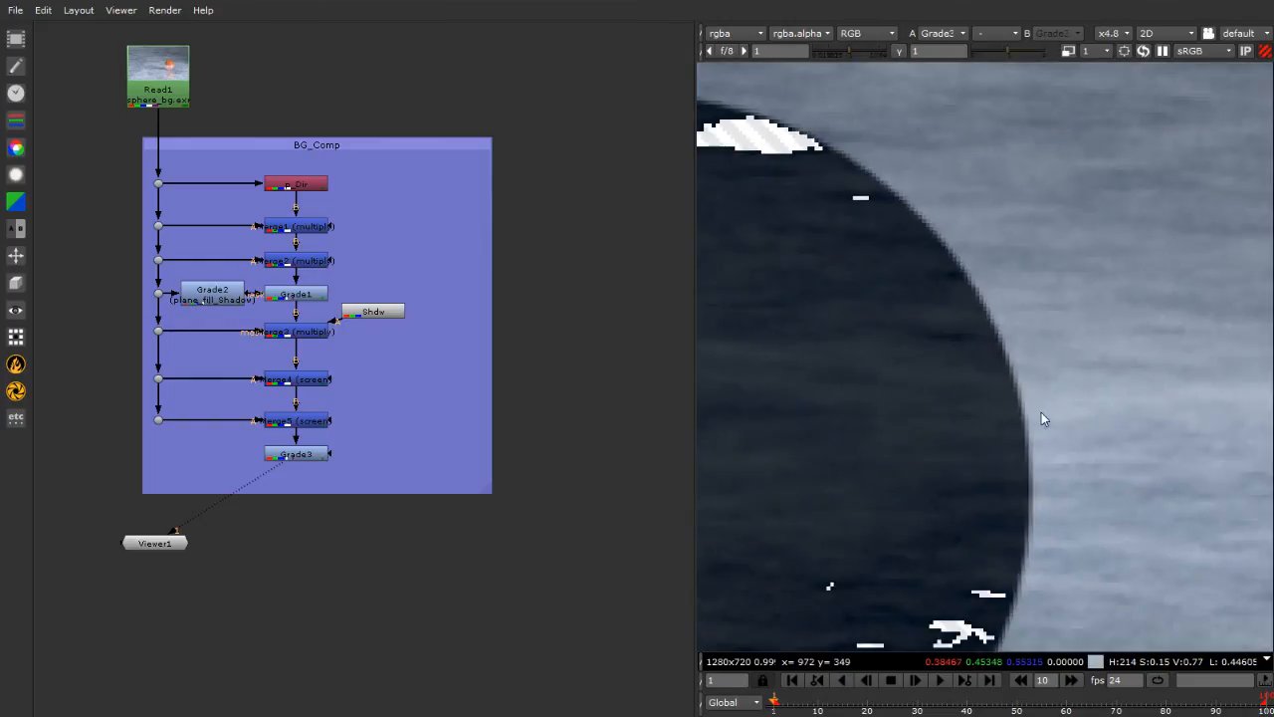
pyautogui.scroll(-6, 1041, 412)
pyautogui.scroll(4, 1115, 366)
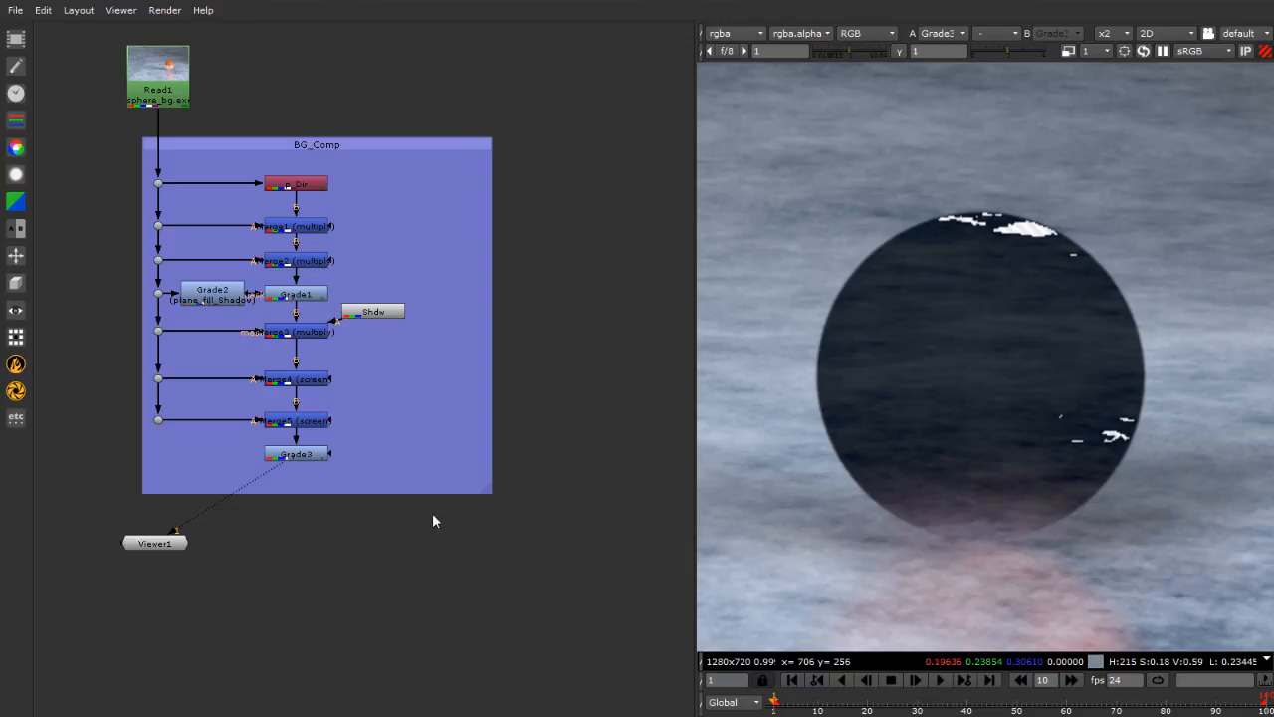
# Move Read1 higher above the BG_Comp backdrop and insert a dot on its outgoing pipe
pyautogui.scroll(-2, 200, 489)
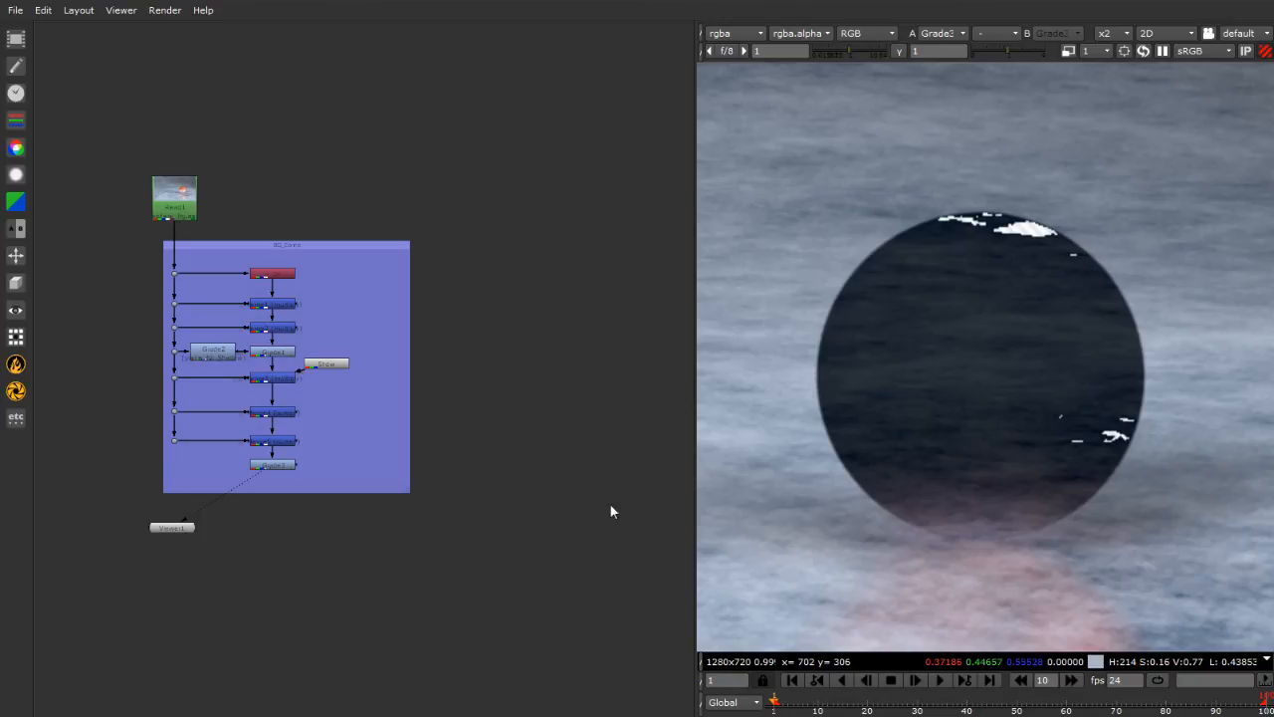
pyautogui.moveTo(171, 201); pyautogui.dragTo(171, 117)
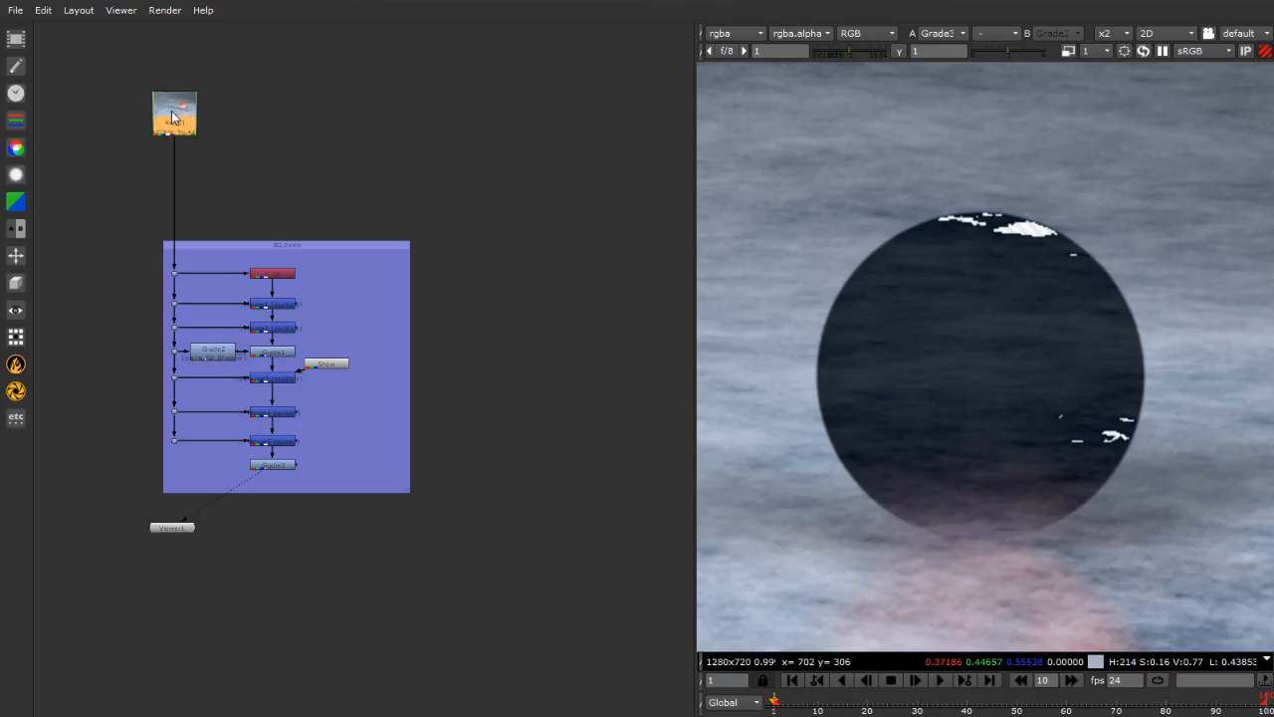
pyautogui.keyDown('ctrl'); pyautogui.click(174, 203); pyautogui.keyUp('ctrl')
# Duplicate the BG_Comp backdrop with all its nodes and align the copy beside the original
pyautogui.click(434, 193)
pyautogui.moveTo(114, 250); pyautogui.dragTo(396, 490)
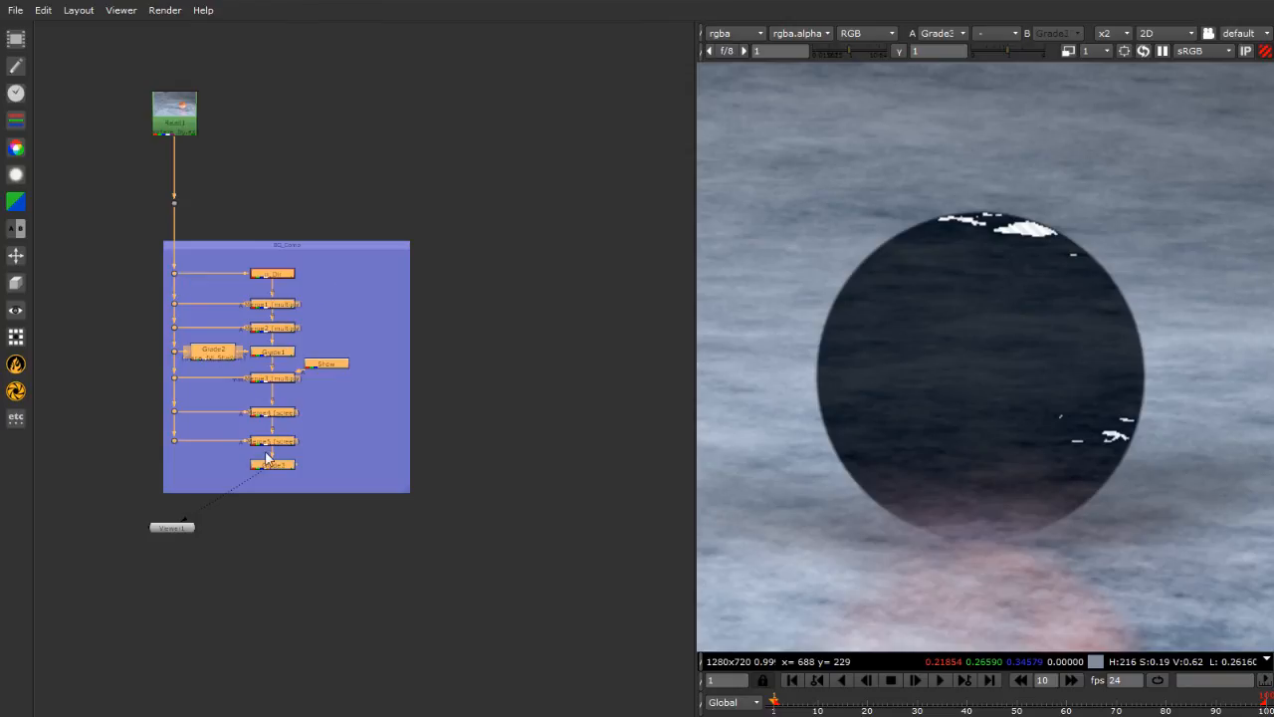
pyautogui.click(370, 536)
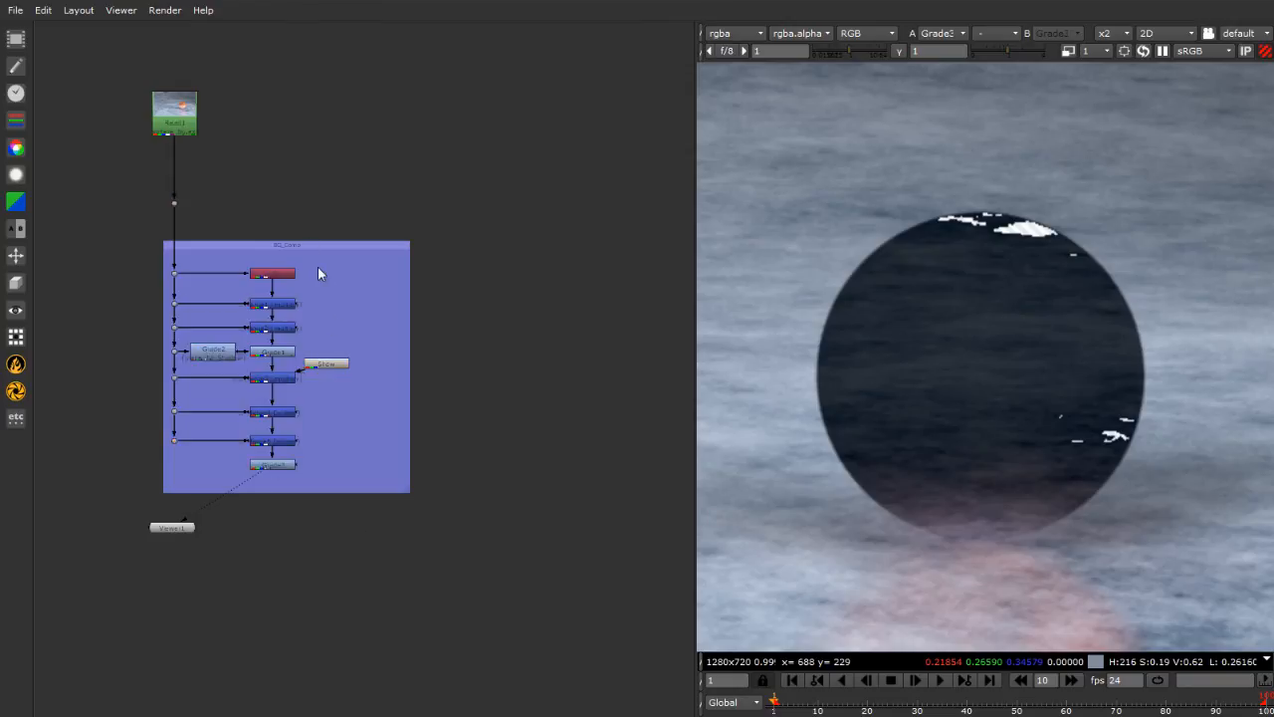
pyautogui.click(299, 244)
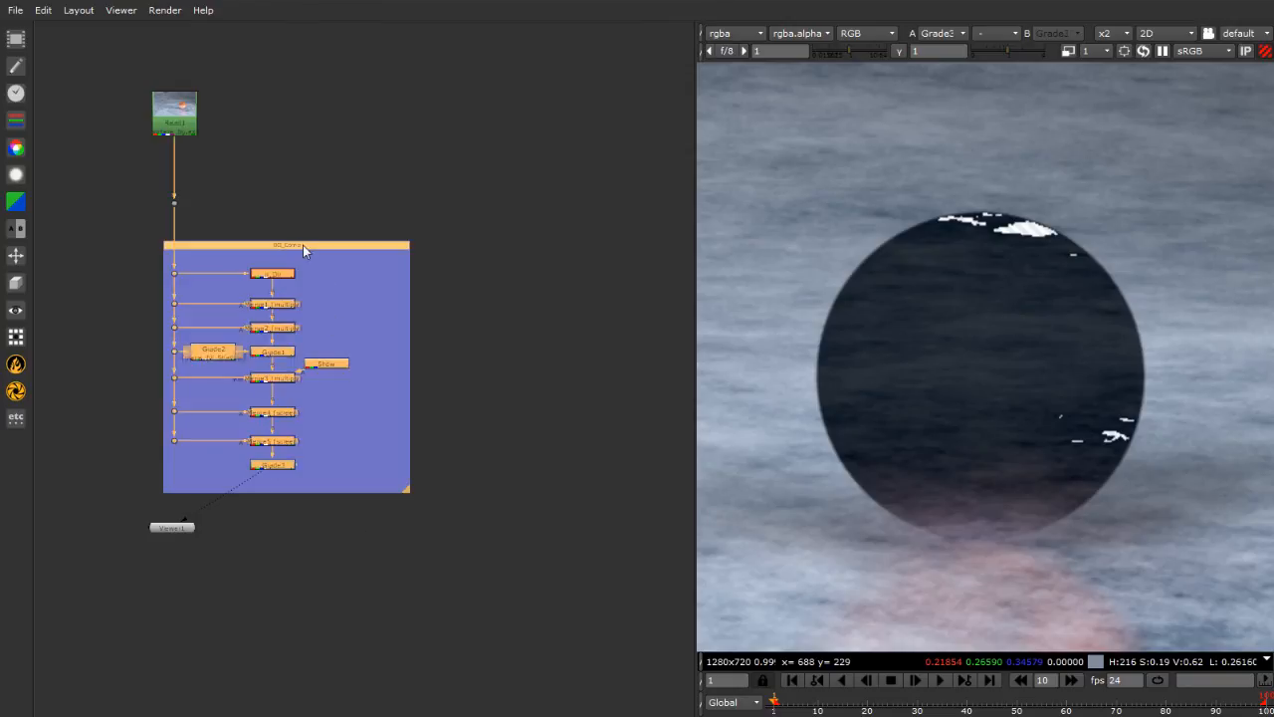
pyautogui.hotkey('ctrl', 'v')
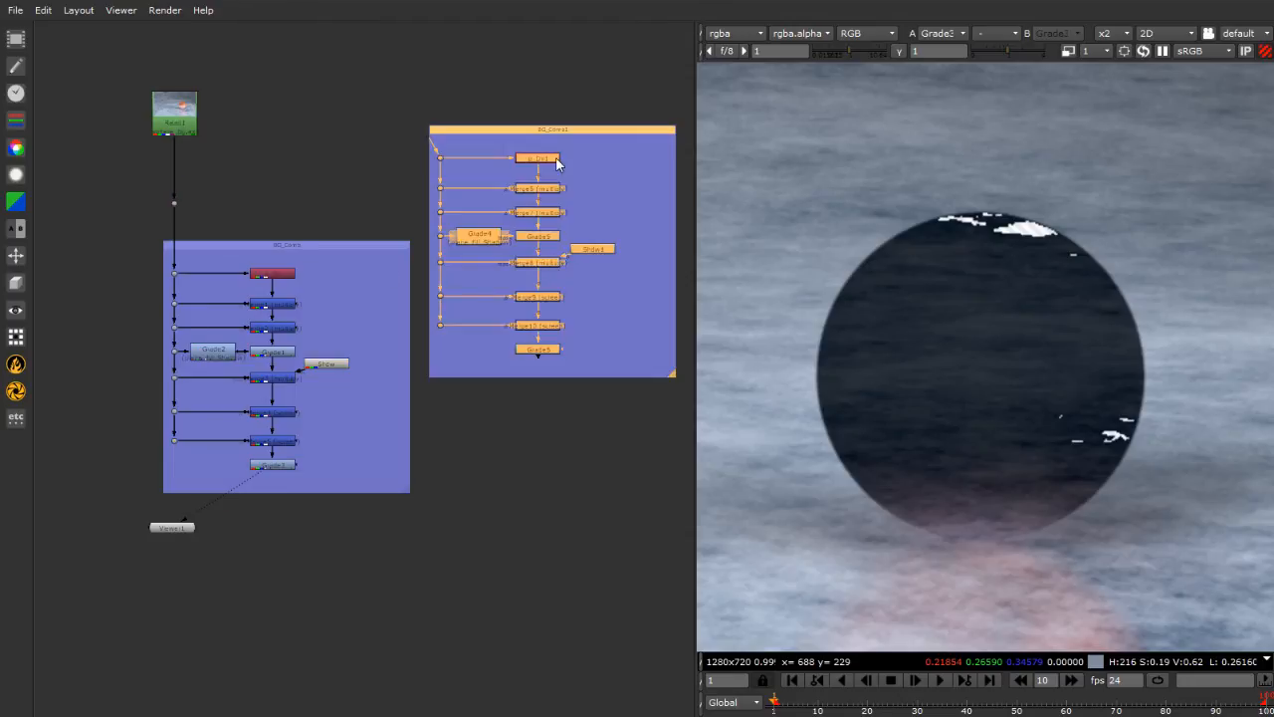
pyautogui.moveTo(555, 128); pyautogui.dragTo(584, 245)
pyautogui.click(583, 196)
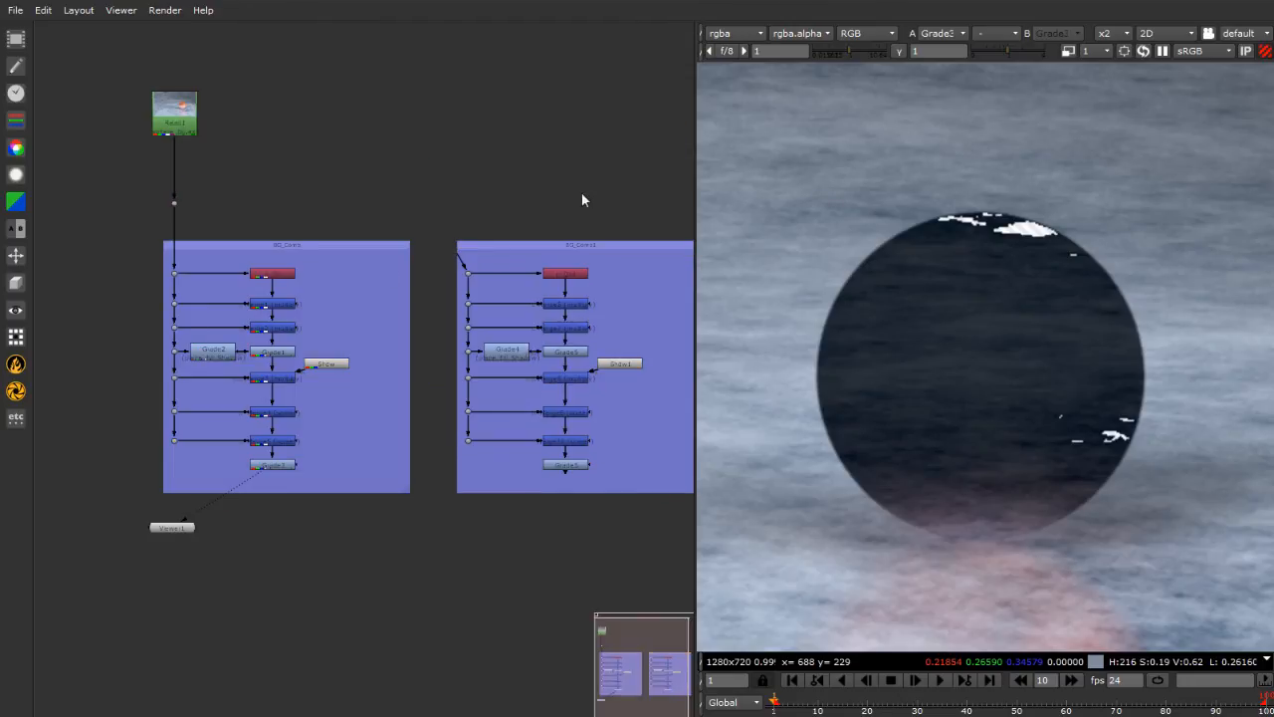
# Connect the duplicated setup's input to the dot below Read1, adding a corner dot above the copy for right-angled routing
pyautogui.moveTo(466, 267); pyautogui.dragTo(175, 203)
pyautogui.keyDown('ctrl'); pyautogui.moveTo(321, 242); pyautogui.dragTo(468, 203); pyautogui.keyUp('ctrl')
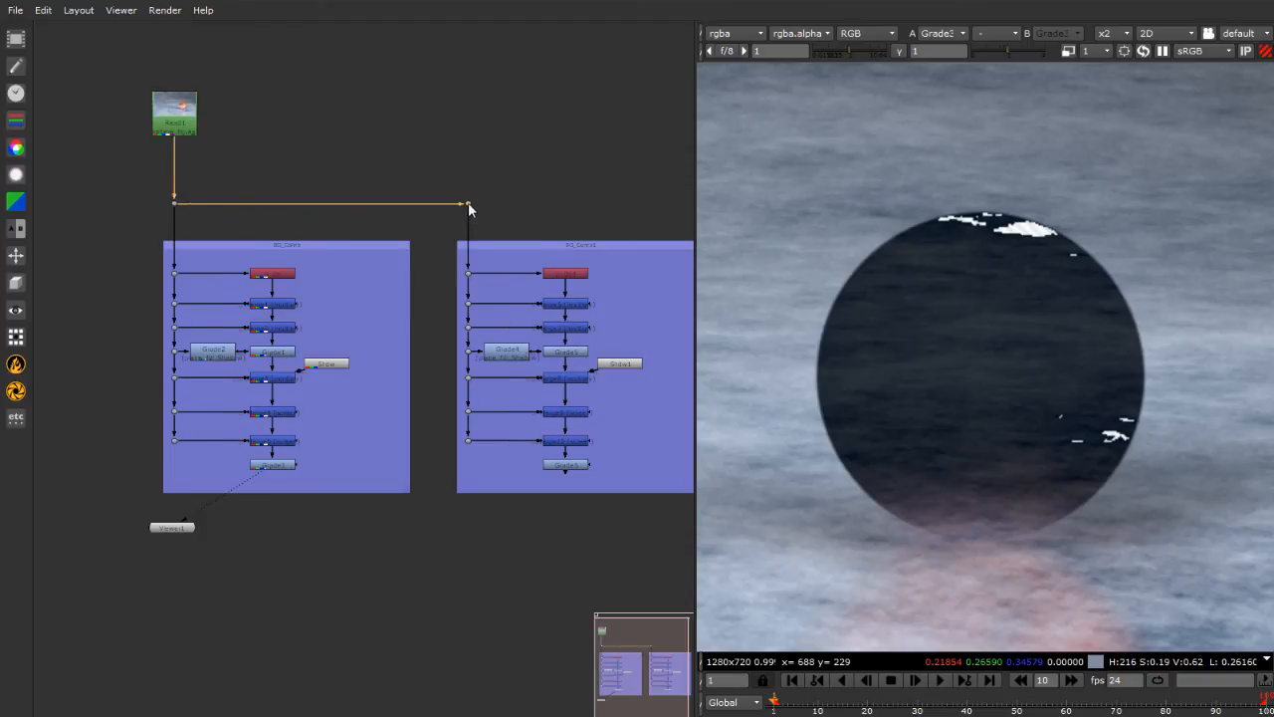
pyautogui.click(506, 216)
# Show the output of Grade6, the last node of BG_Comp1, in the viewer
pyautogui.scroll(5, 657, 281)
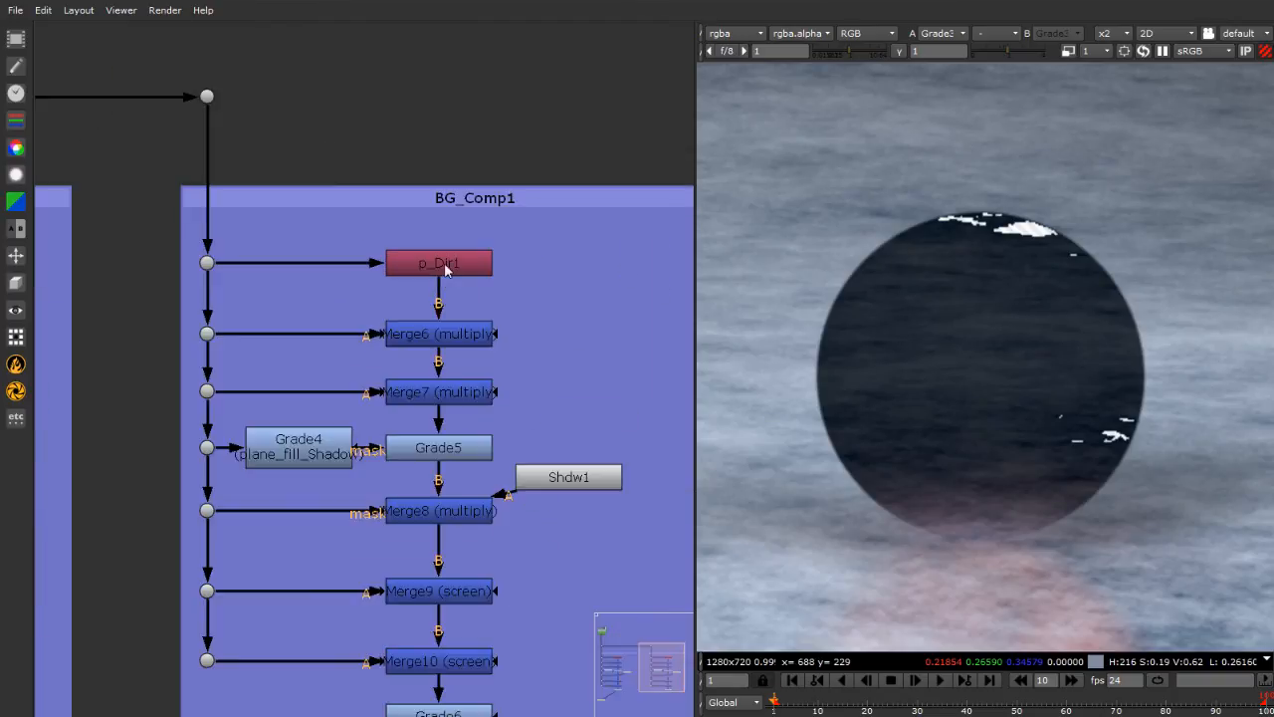
pyautogui.scroll(-3, 443, 239)
pyautogui.click(445, 458)
pyautogui.press('1')
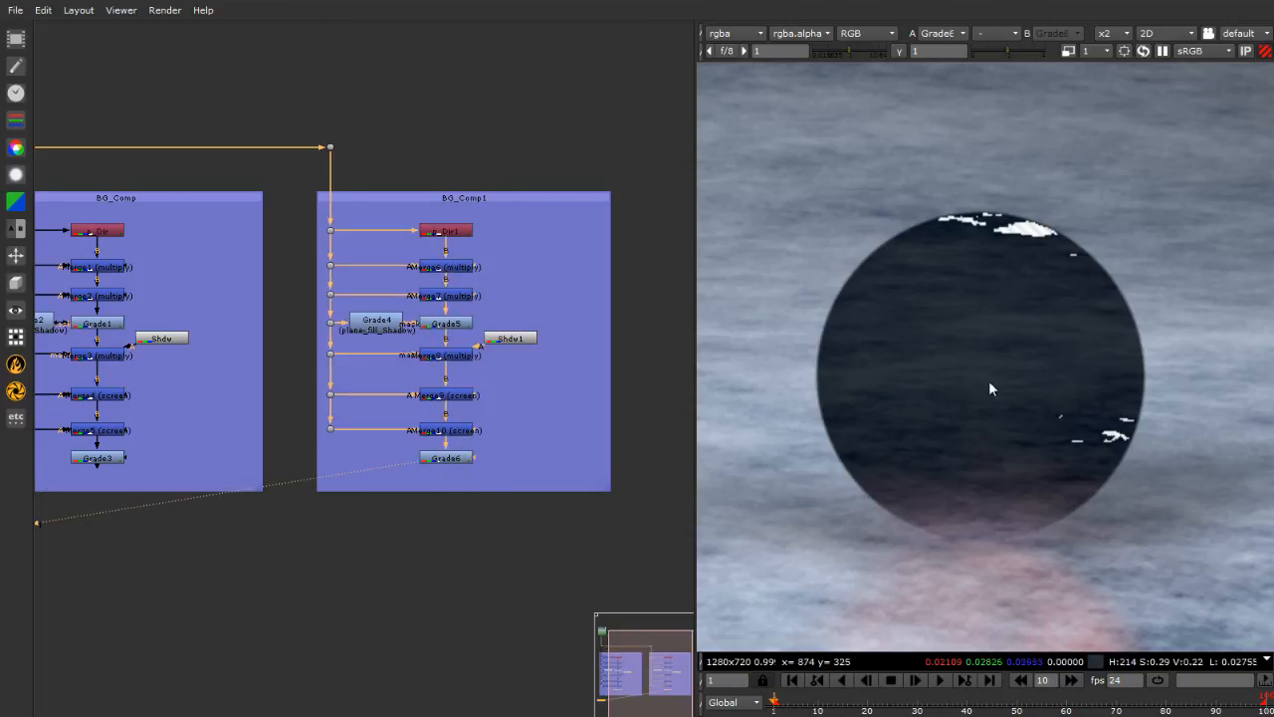
# Rename the p_Dir1 Shuffle node to s_Dir1 and set its first input to sphere_Direct
pyautogui.click(446, 231)
pyautogui.doubleClick(448, 233)
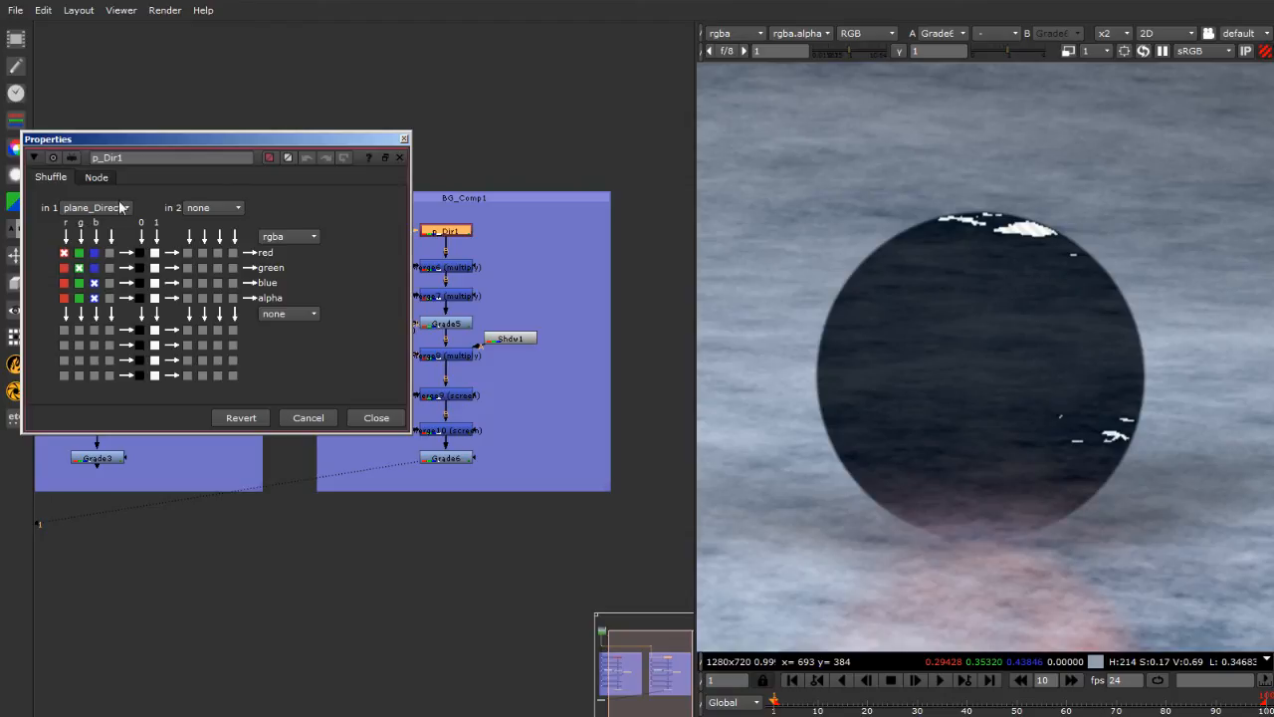
pyautogui.moveTo(99, 157); pyautogui.dragTo(85, 159)
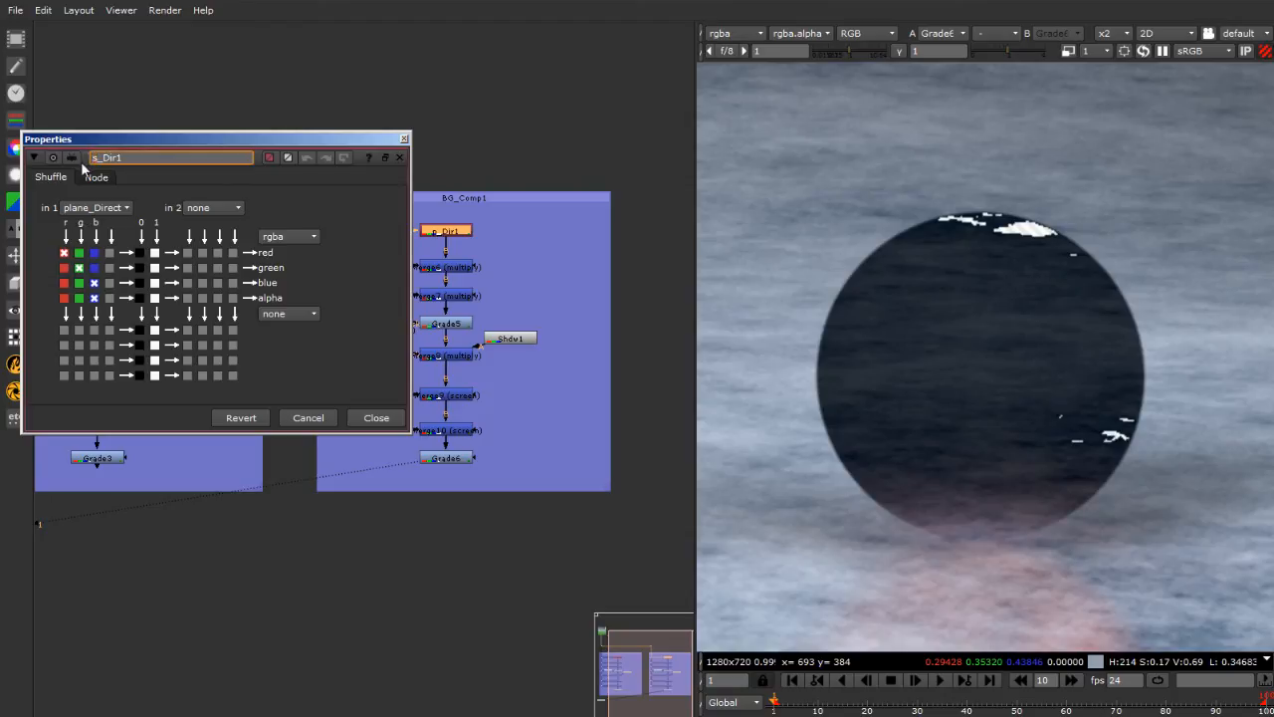
pyautogui.click(97, 207)
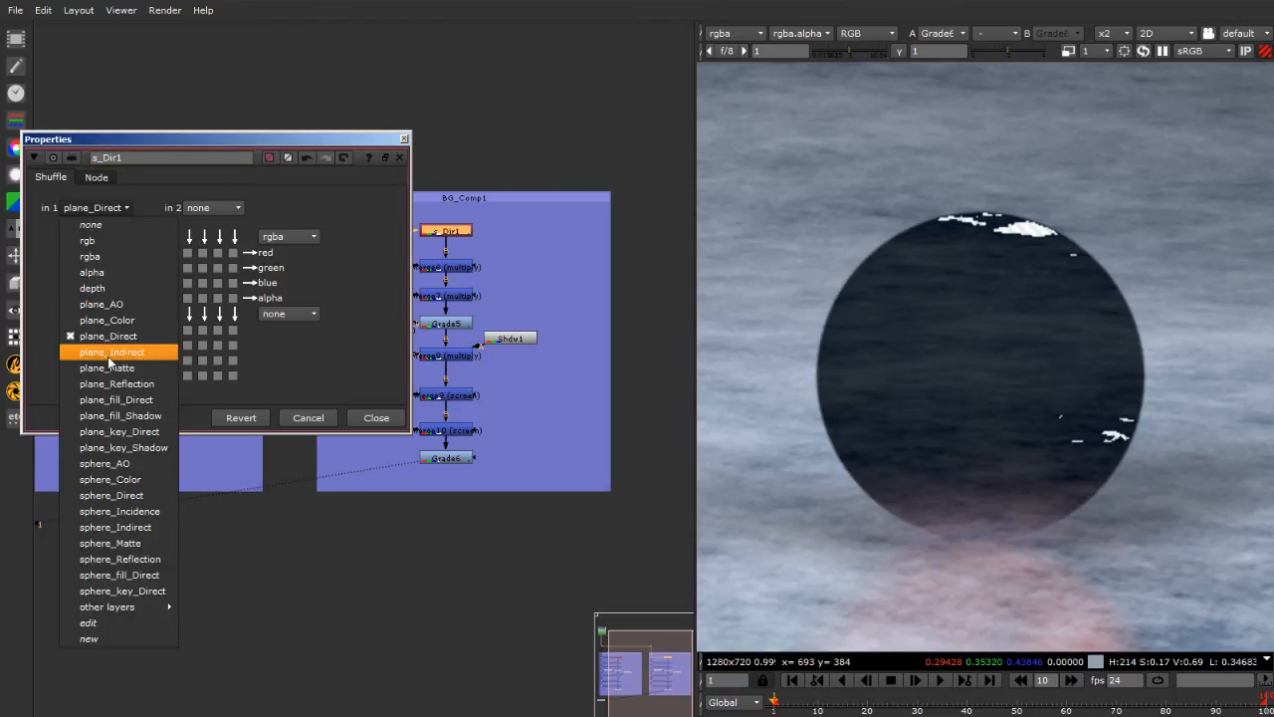
pyautogui.click(113, 494)
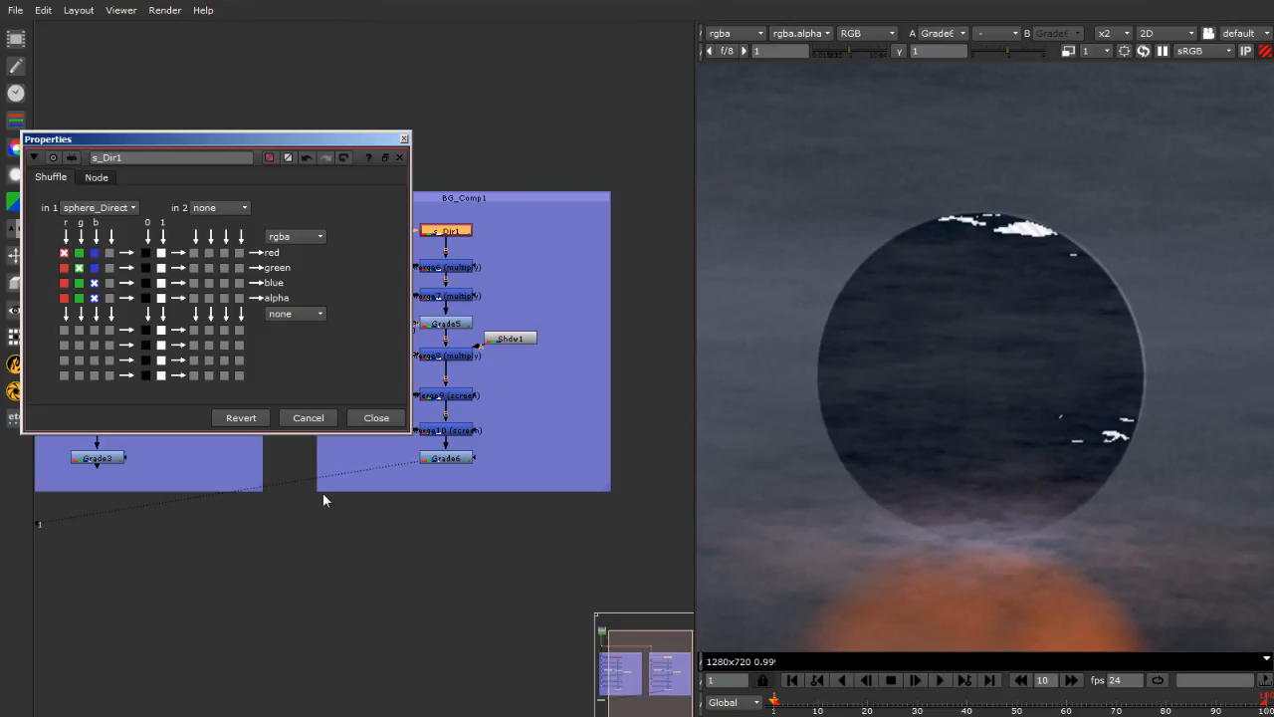
# Set the A channels of the Merge6 multiply node in BG_Comp1 to sphere_Color
pyautogui.click(403, 138)
pyautogui.doubleClick(468, 269)
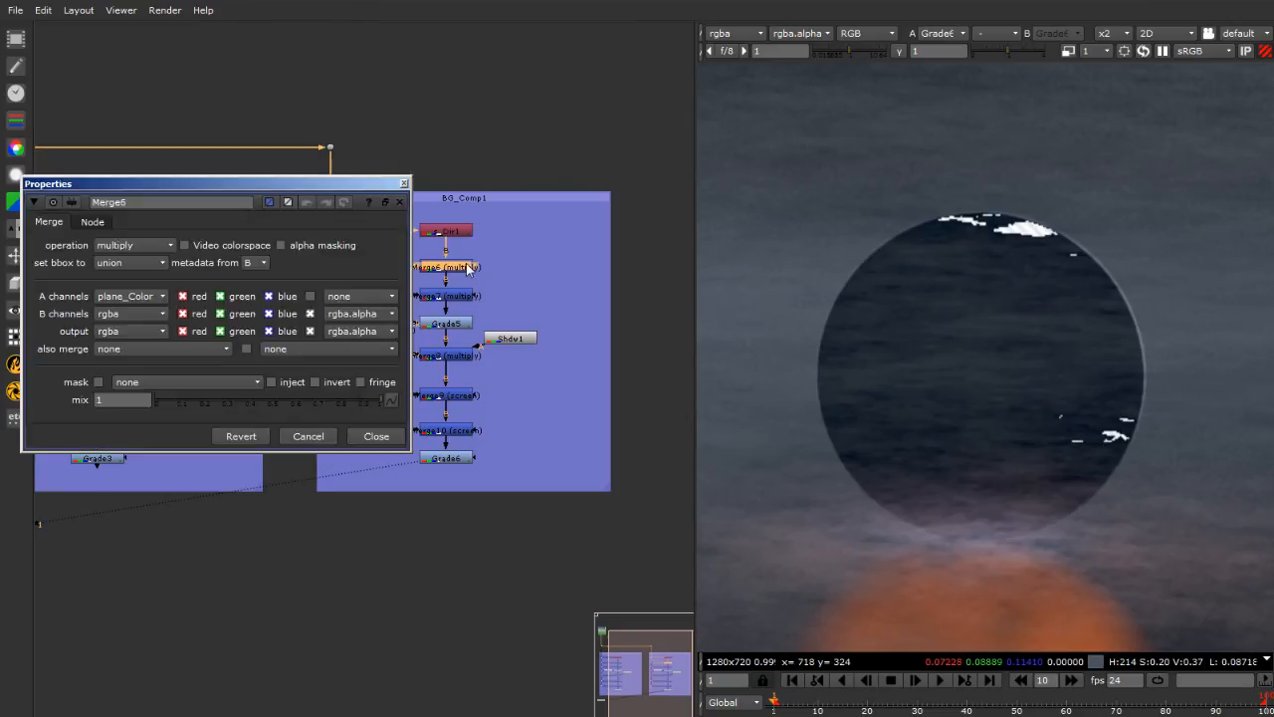
pyautogui.click(127, 297)
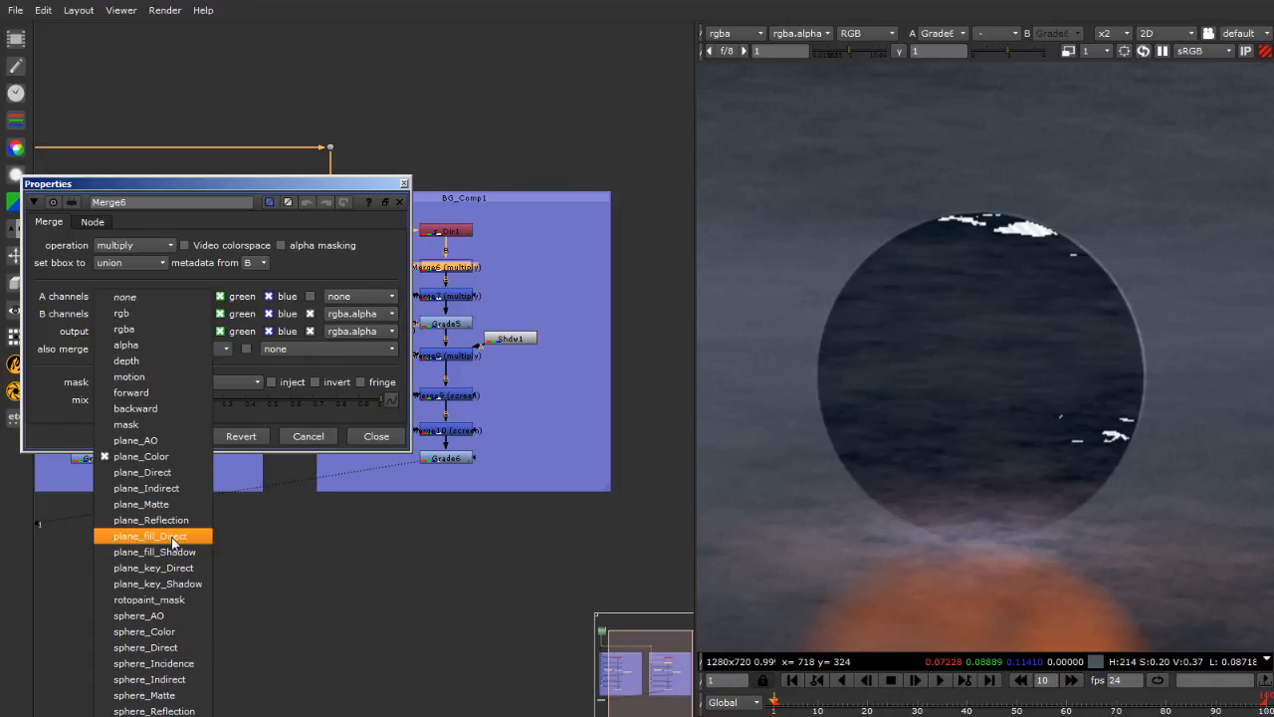
pyautogui.click(173, 629)
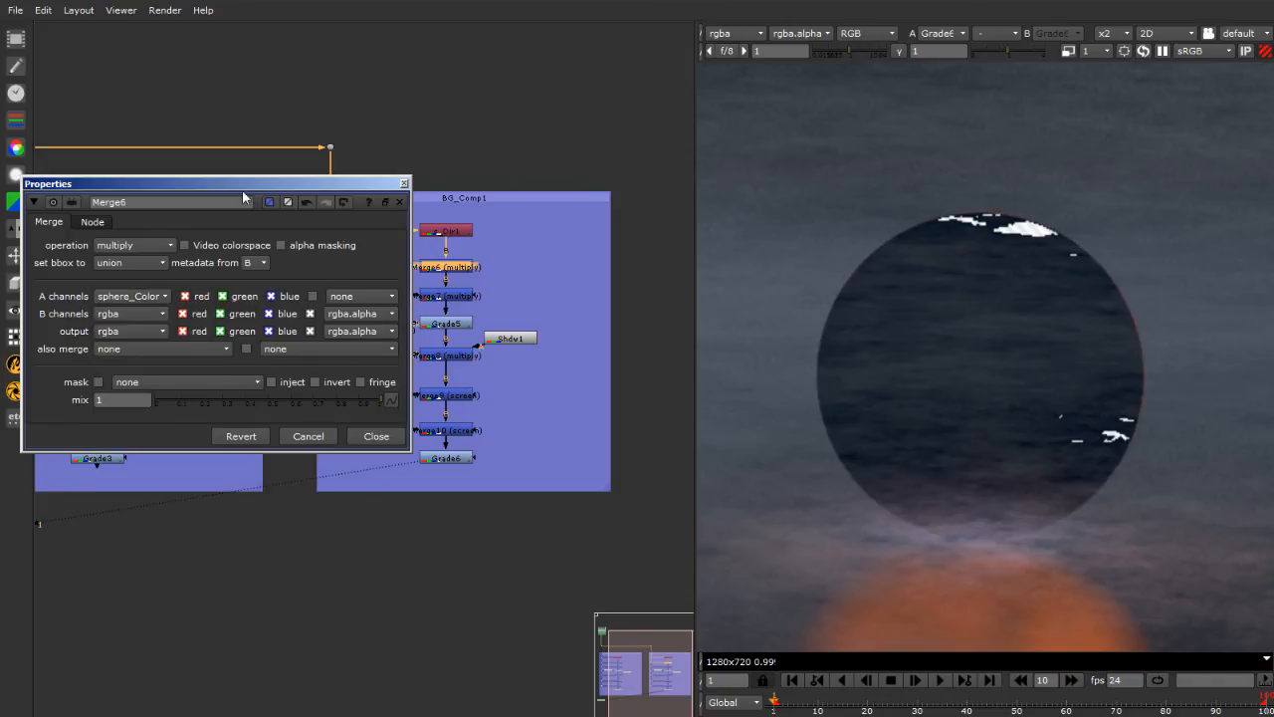
pyautogui.click(404, 184)
# Set the A channels of the Merge7 multiply node in BG_Comp1 to sphere_AO
pyautogui.doubleClick(461, 299)
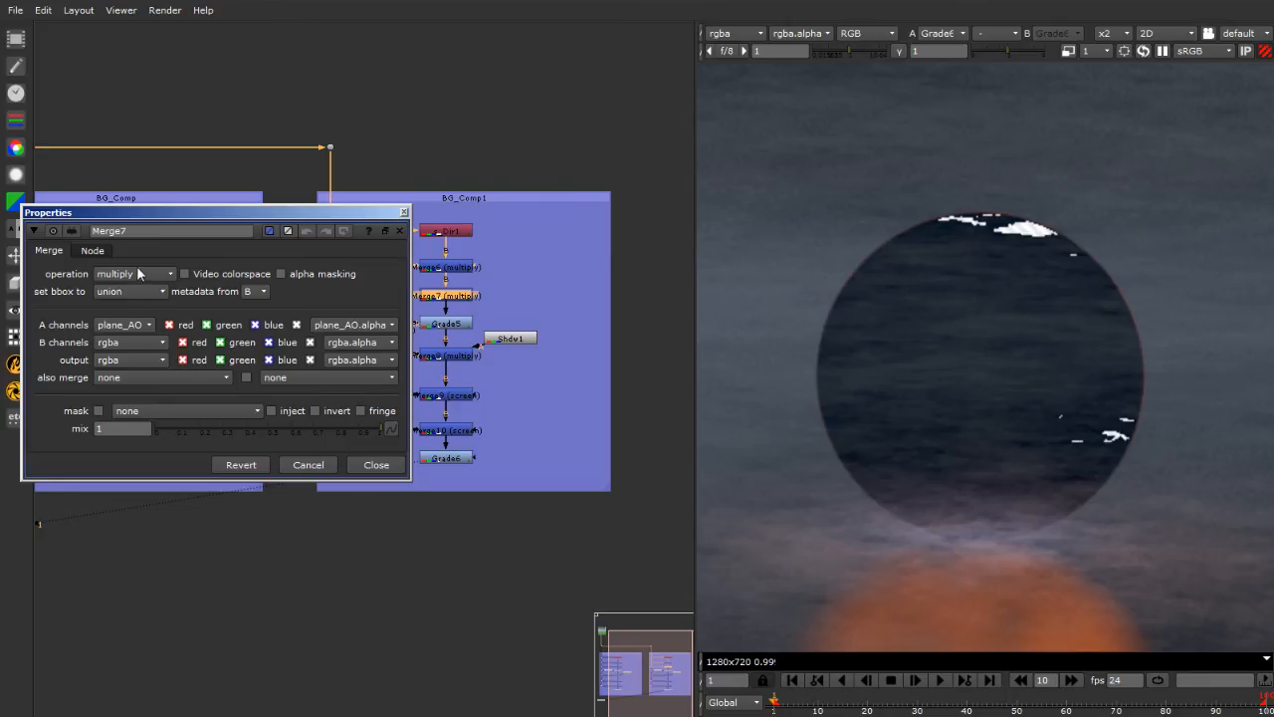
pyautogui.click(138, 273)
pyautogui.click(136, 276)
pyautogui.click(121, 325)
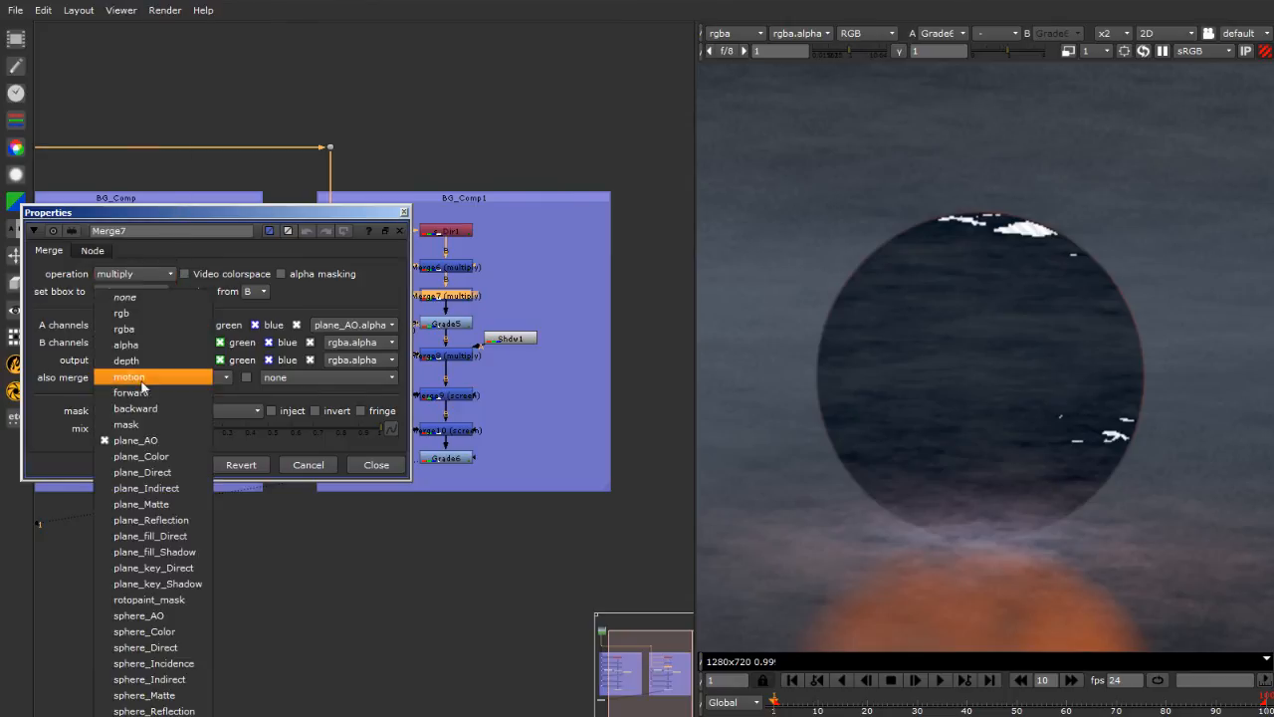
pyautogui.click(179, 614)
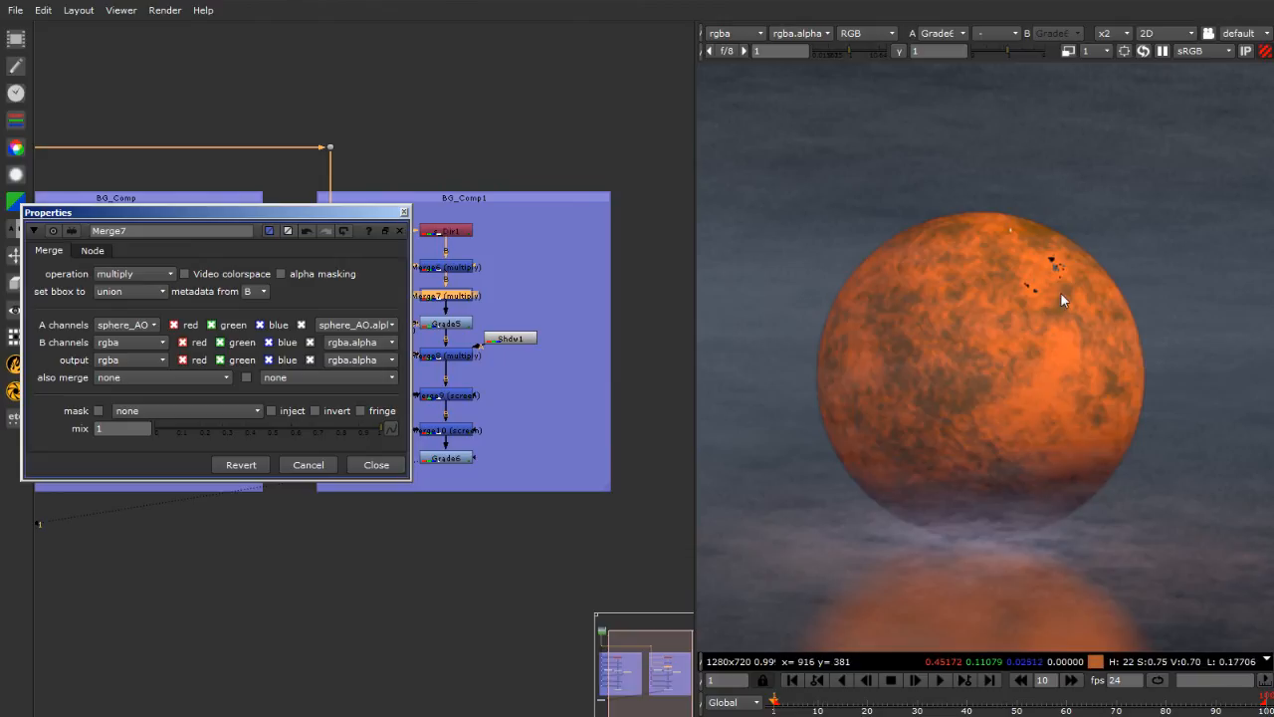
pyautogui.click(404, 212)
pyautogui.doubleClick(454, 325)
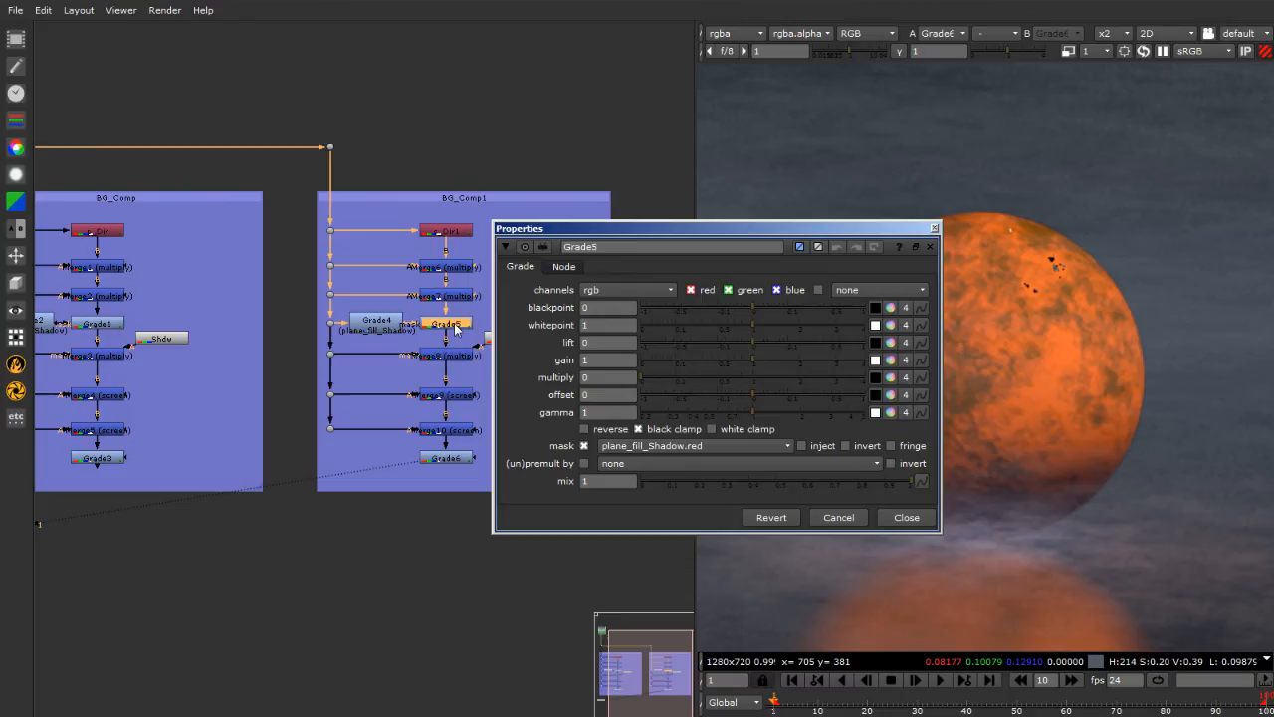
pyautogui.moveTo(787, 229); pyautogui.dragTo(419, 96)
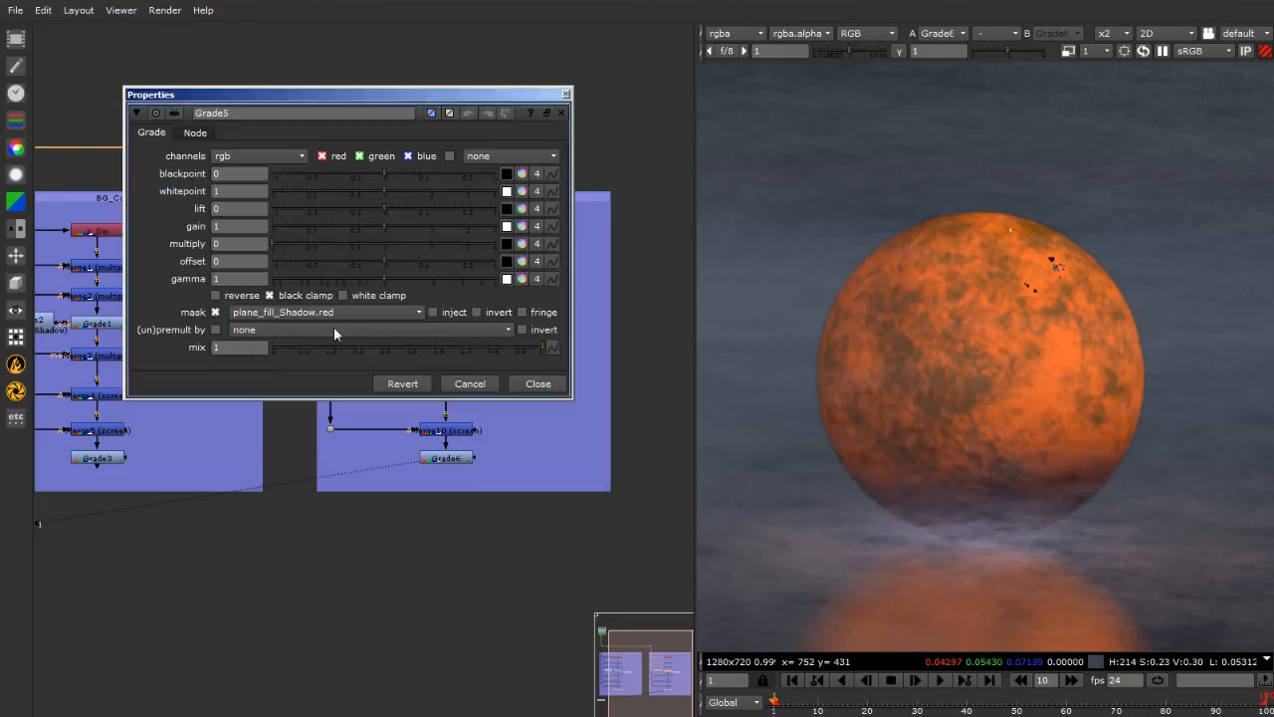
pyautogui.click(323, 313)
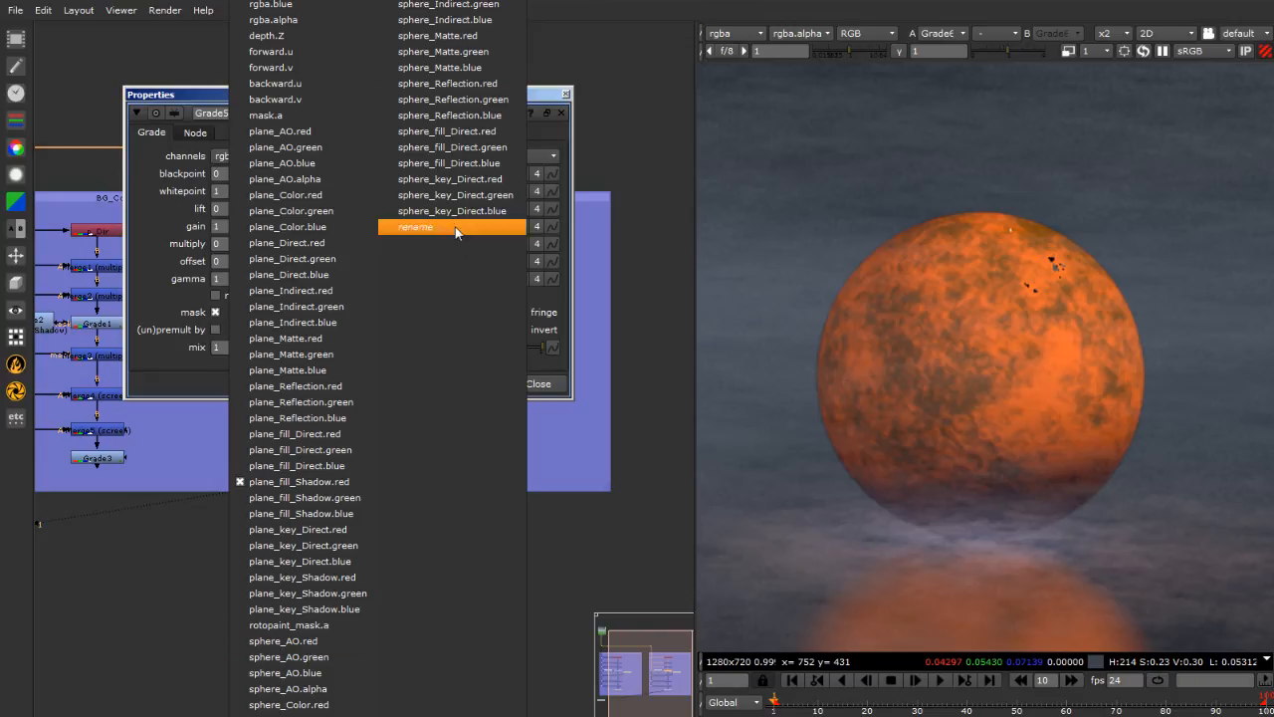
pyautogui.click(606, 590)
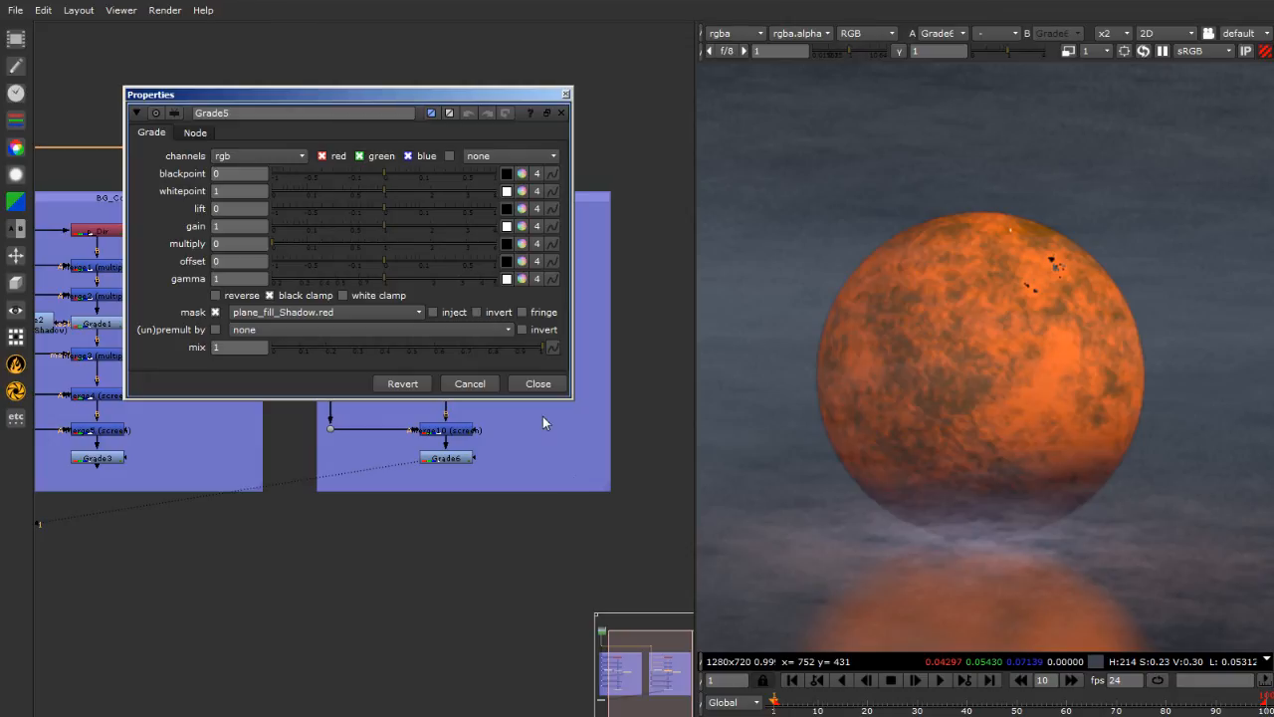
pyautogui.click(537, 384)
# Disable the Grade5 shadow grade and the multiply merge fed by Shdw1 in BG_Comp1
pyautogui.press('d')
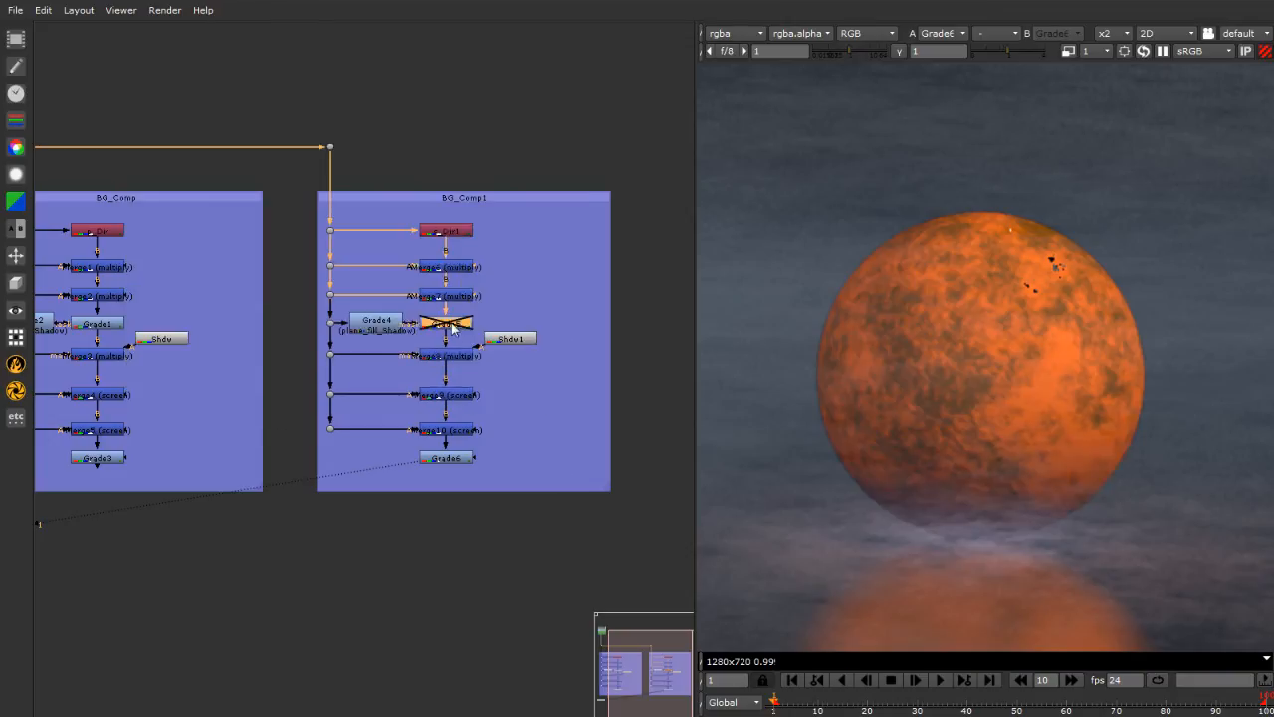
pyautogui.click(458, 360)
pyautogui.press('d')
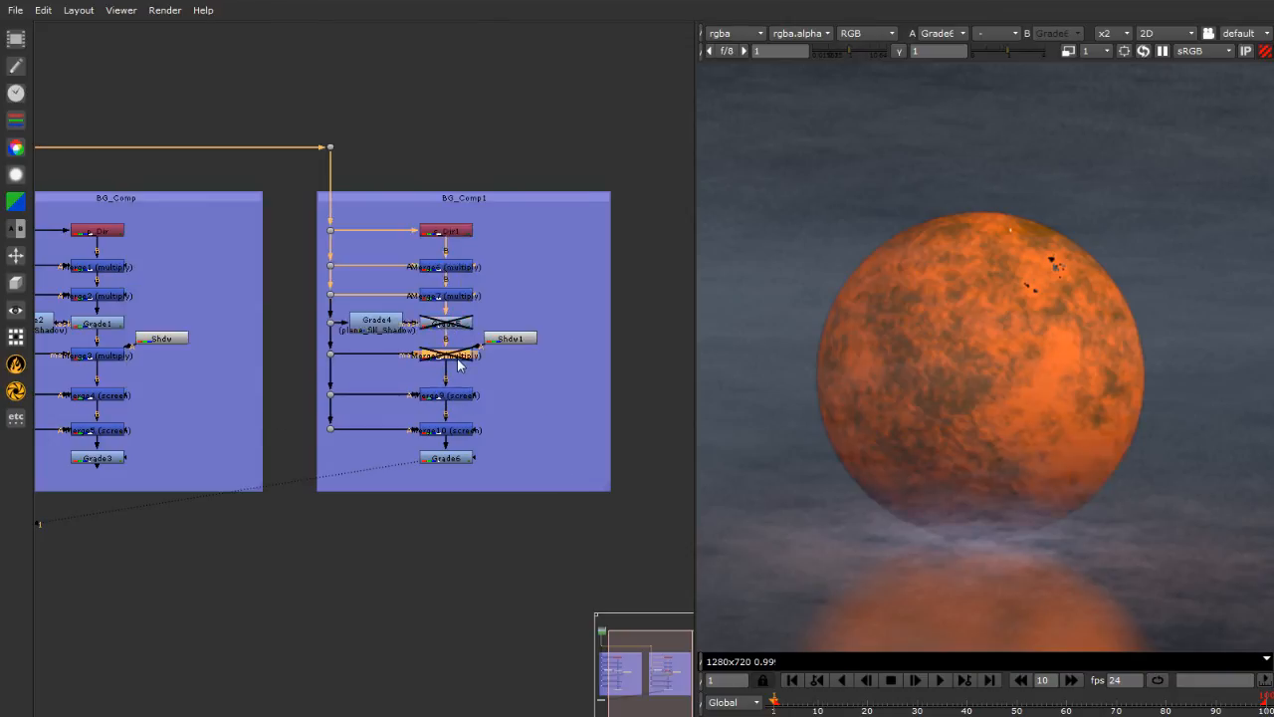
# Set the A channels of the Merge9 screen node in BG_Comp1 to sphere_Reflection
pyautogui.doubleClick(460, 395)
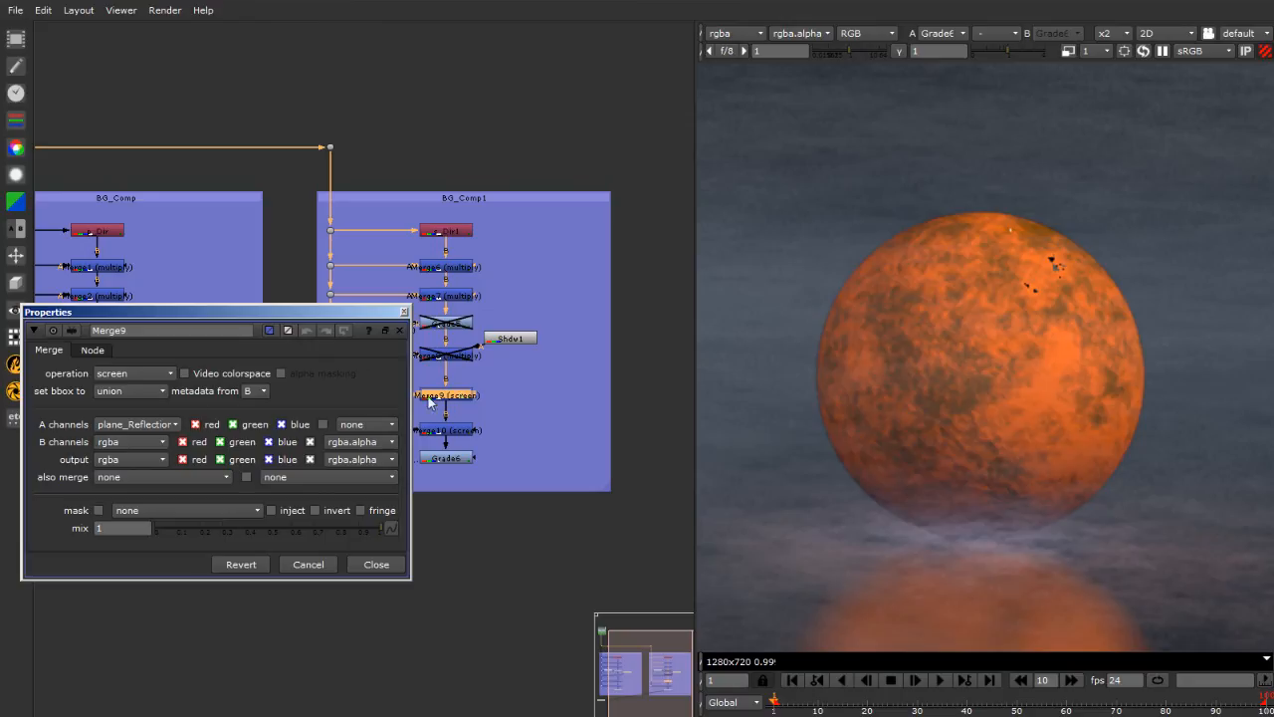
pyautogui.click(129, 426)
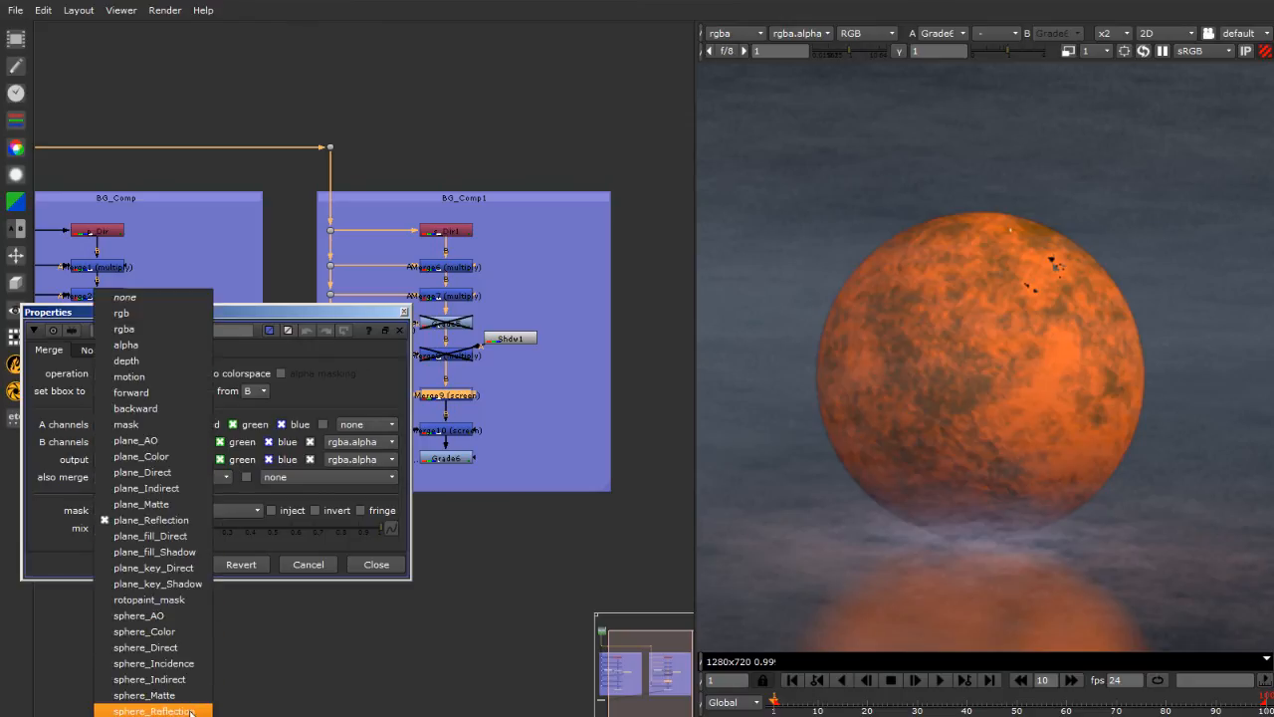
pyautogui.click(151, 710)
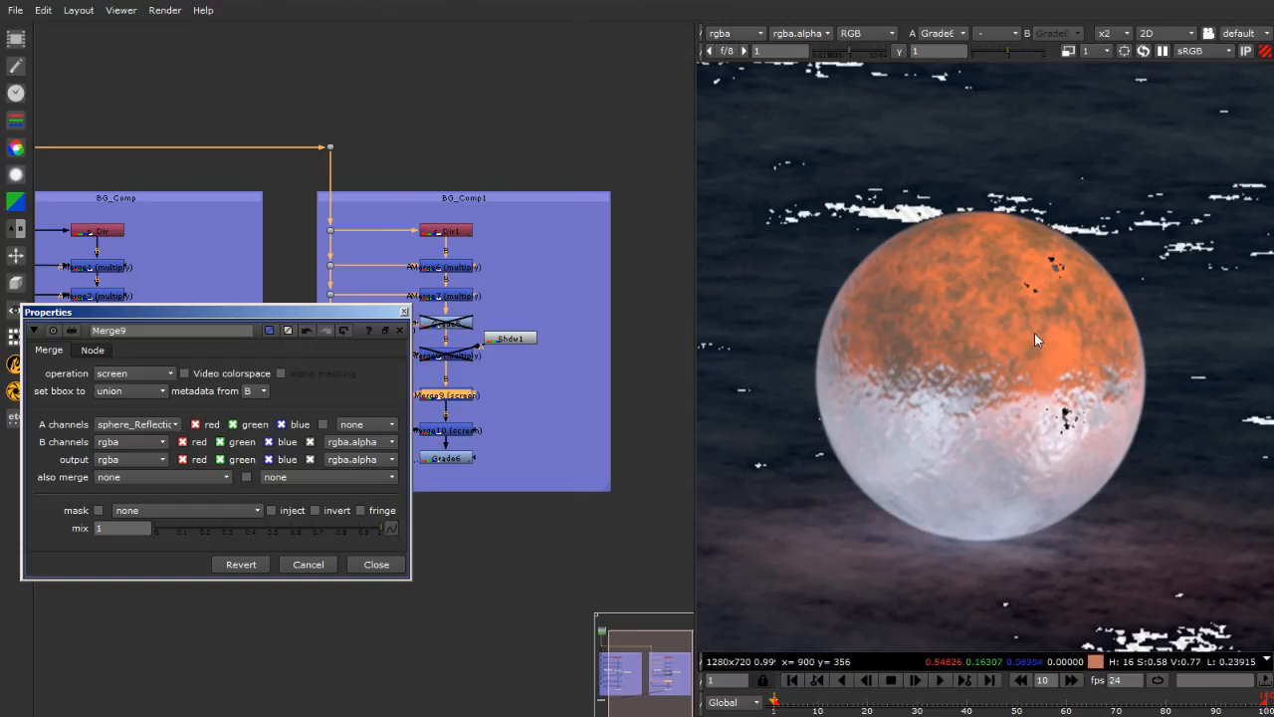
pyautogui.click(404, 312)
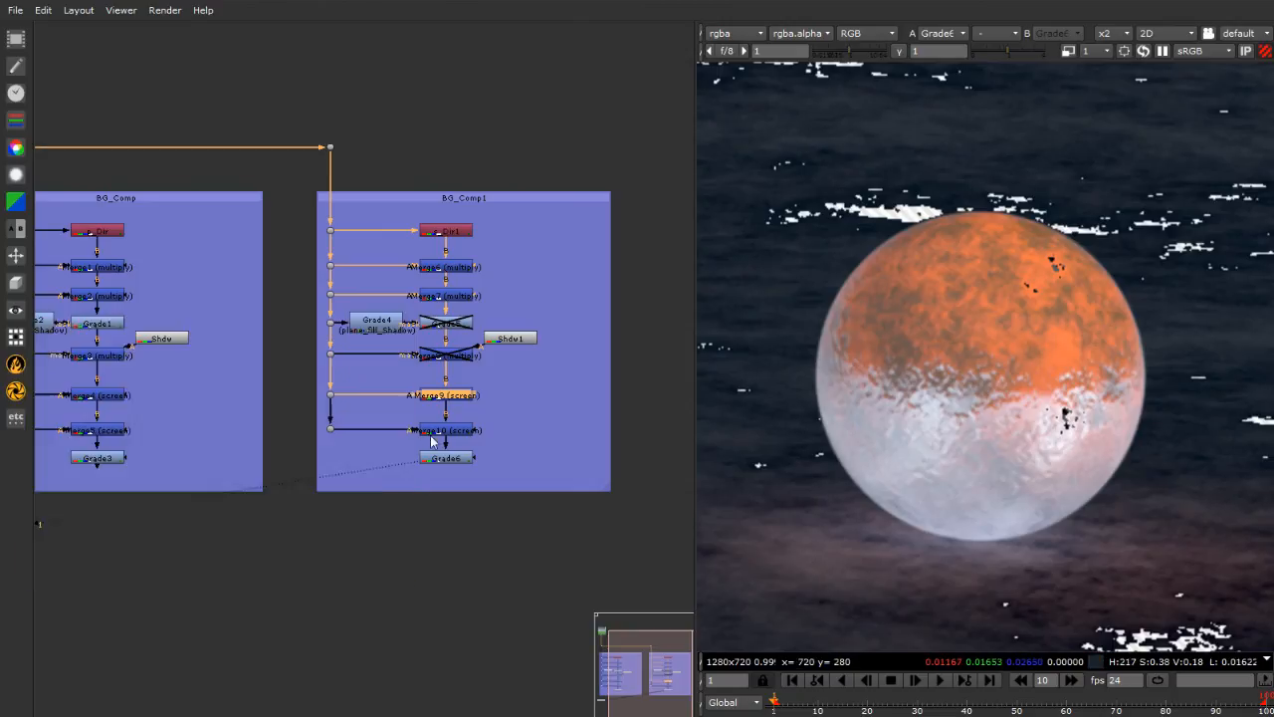
# Set the A channels of the Merge10 screen node in BG_Comp1 to sphere_Indirect
pyautogui.doubleClick(438, 434)
pyautogui.click(104, 465)
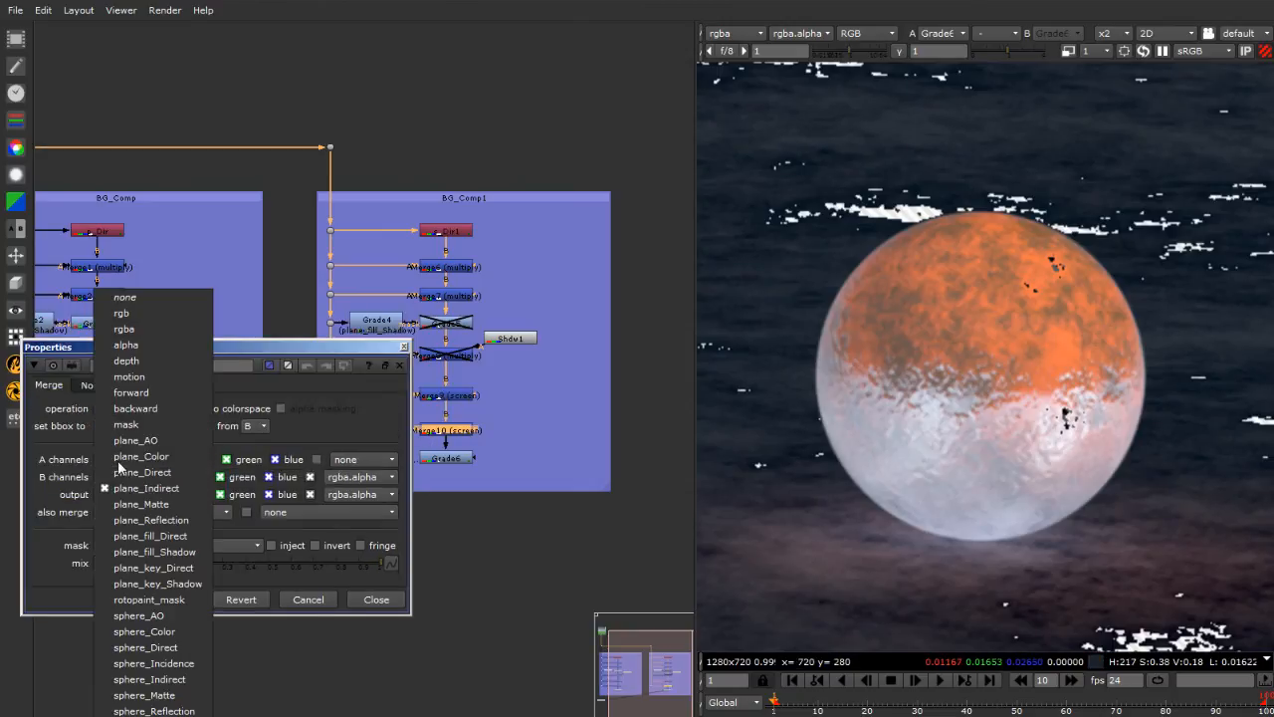
pyautogui.click(150, 679)
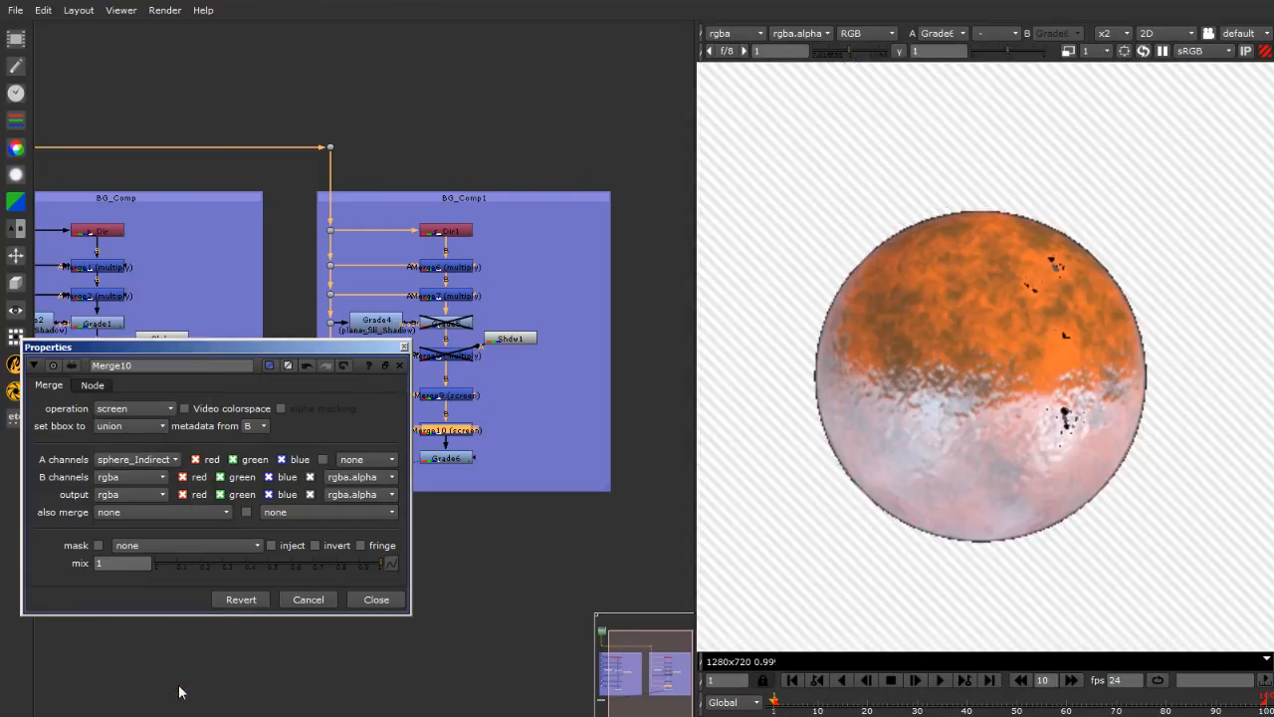
# Turn off the viewer's zebra-stripe clipping warning and inspect the rebuilt sphere in full frame and up close
pyautogui.scroll(-3, 1075, 403)
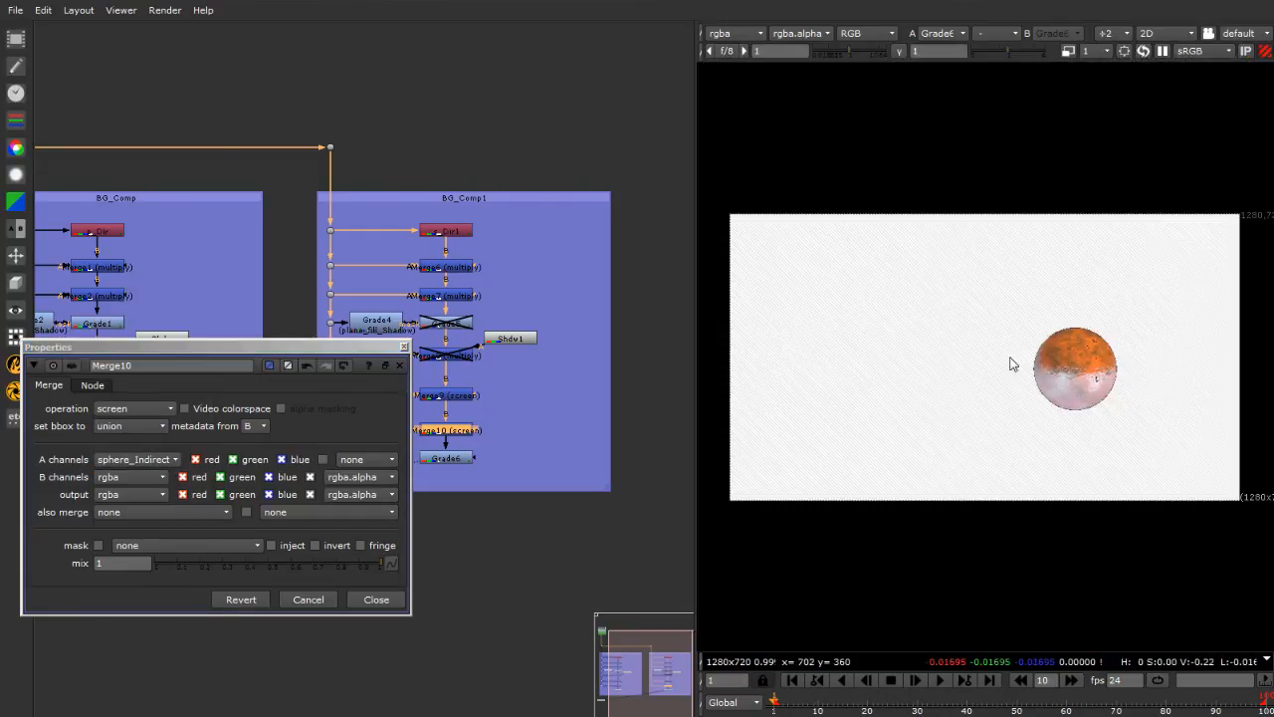
pyautogui.scroll(3, 1098, 383)
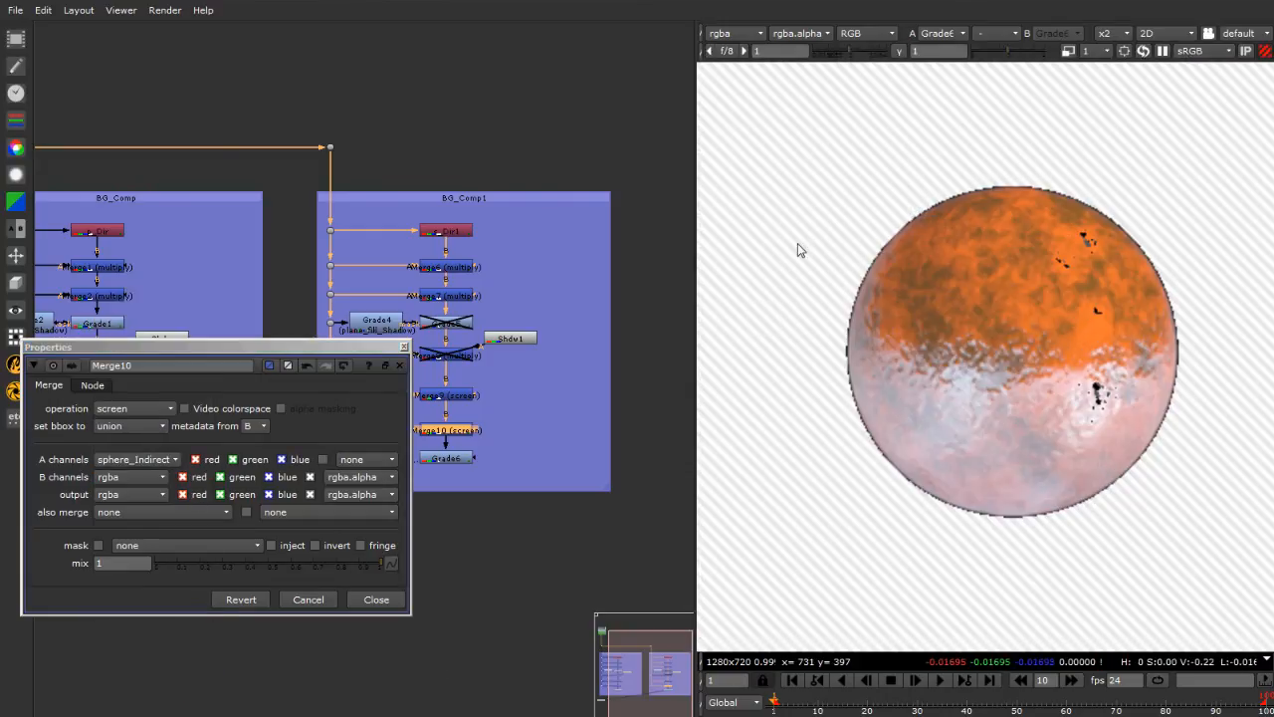
pyautogui.click(1267, 50)
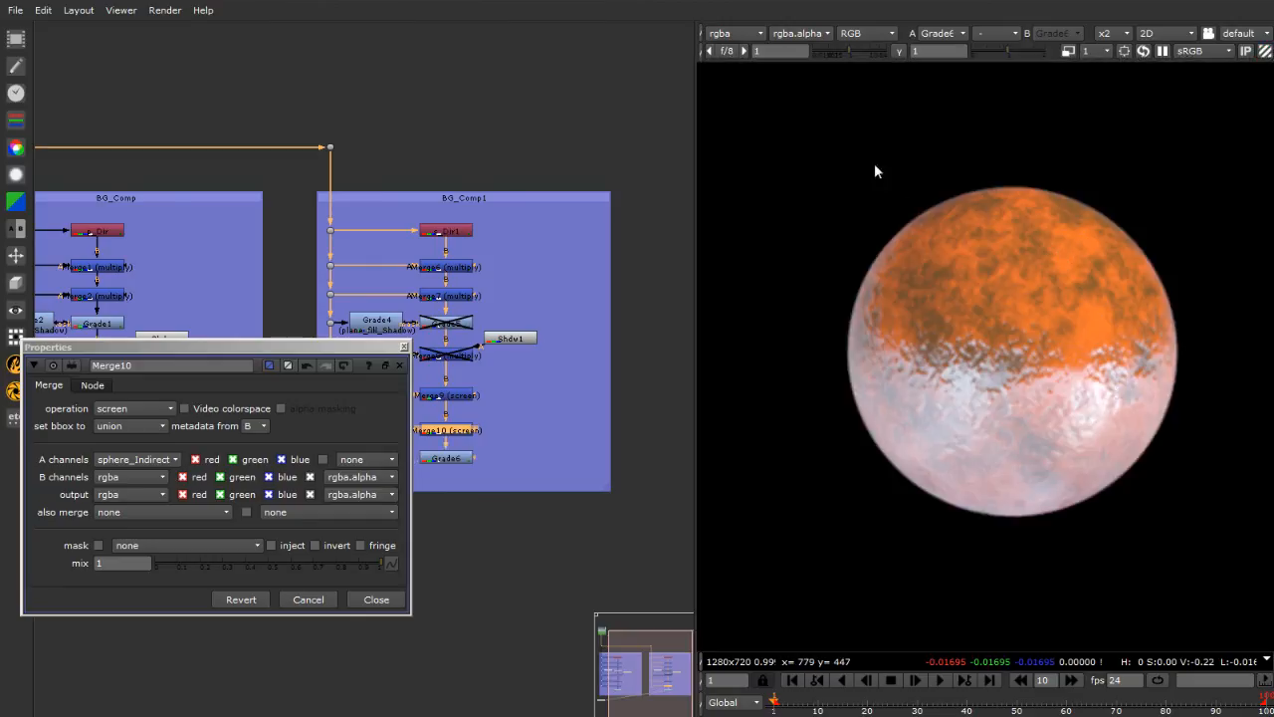
pyautogui.scroll(-3, 842, 371)
pyautogui.scroll(4, 922, 366)
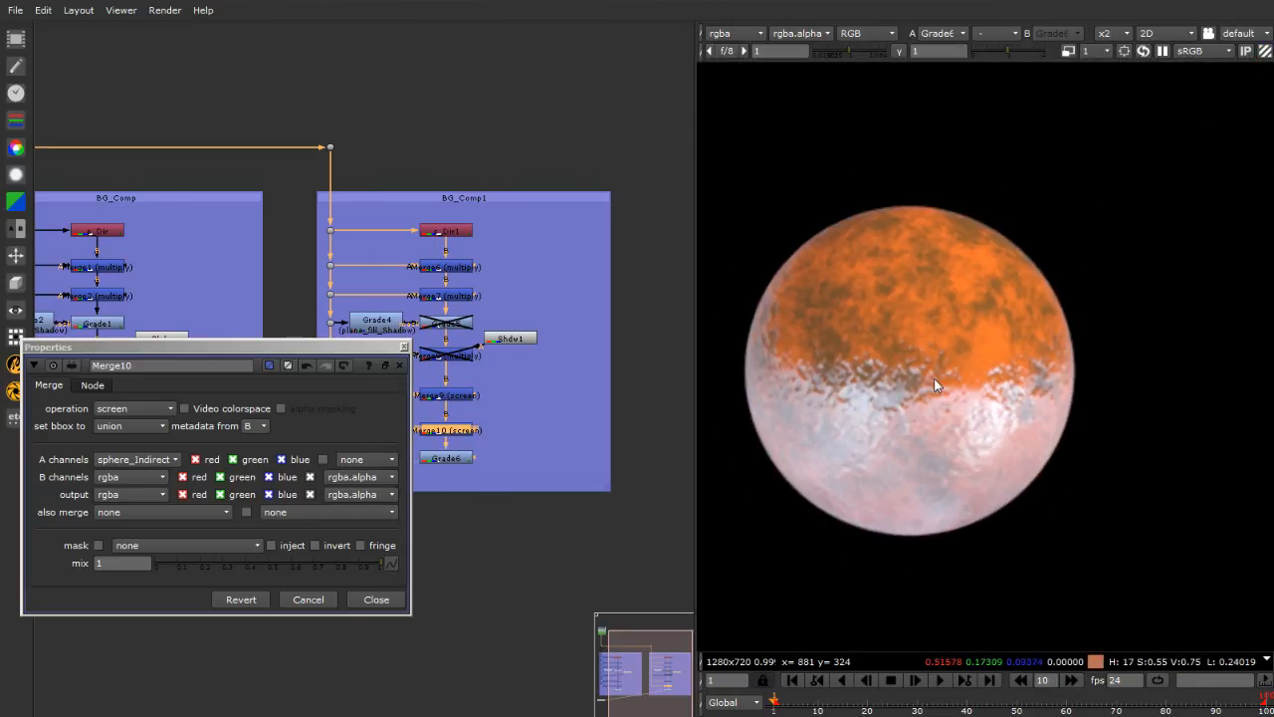
pyautogui.scroll(-1, 687, 398)
pyautogui.scroll(-2, 756, 396)
pyautogui.scroll(-3, 1006, 398)
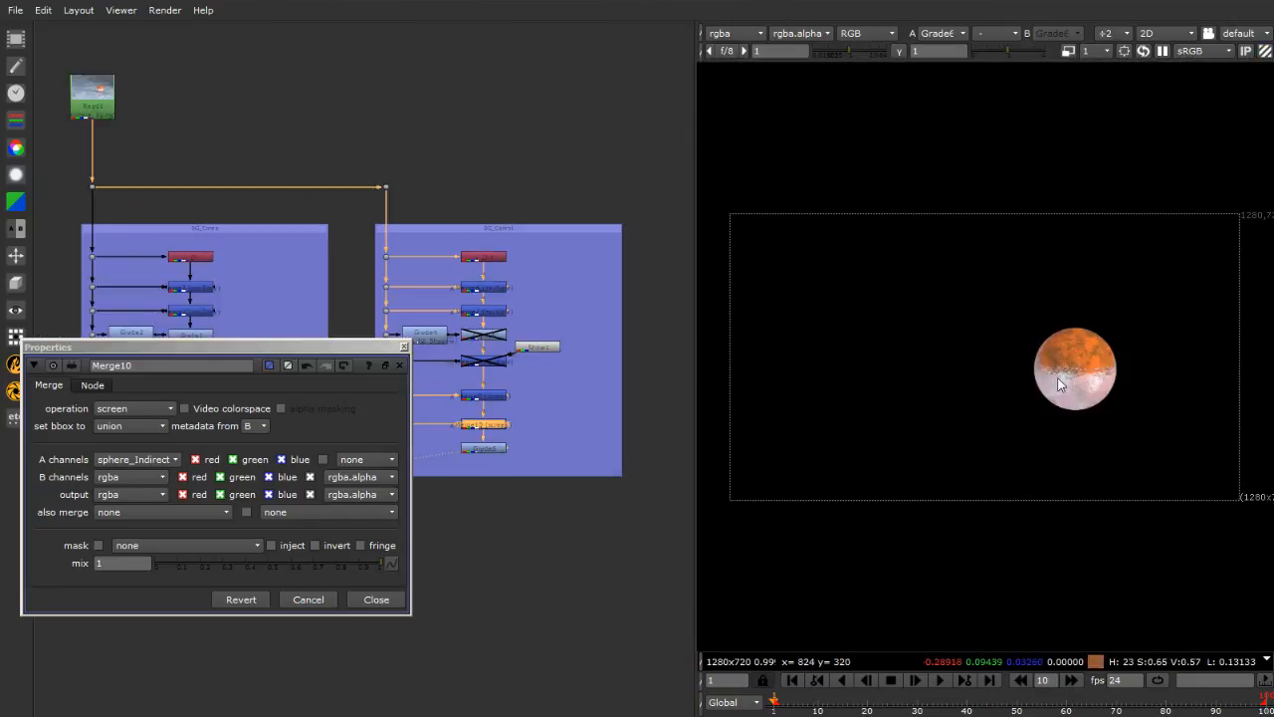
pyautogui.scroll(4, 1090, 380)
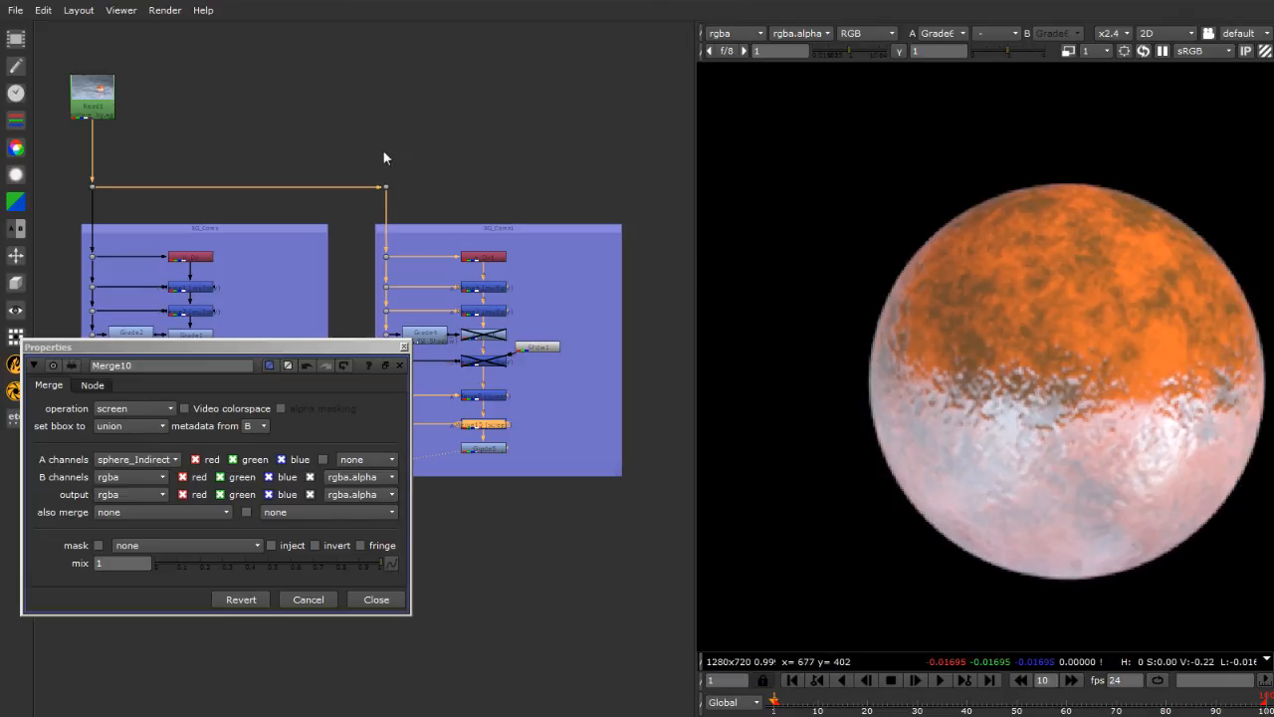
pyautogui.click(404, 347)
pyautogui.click(404, 539)
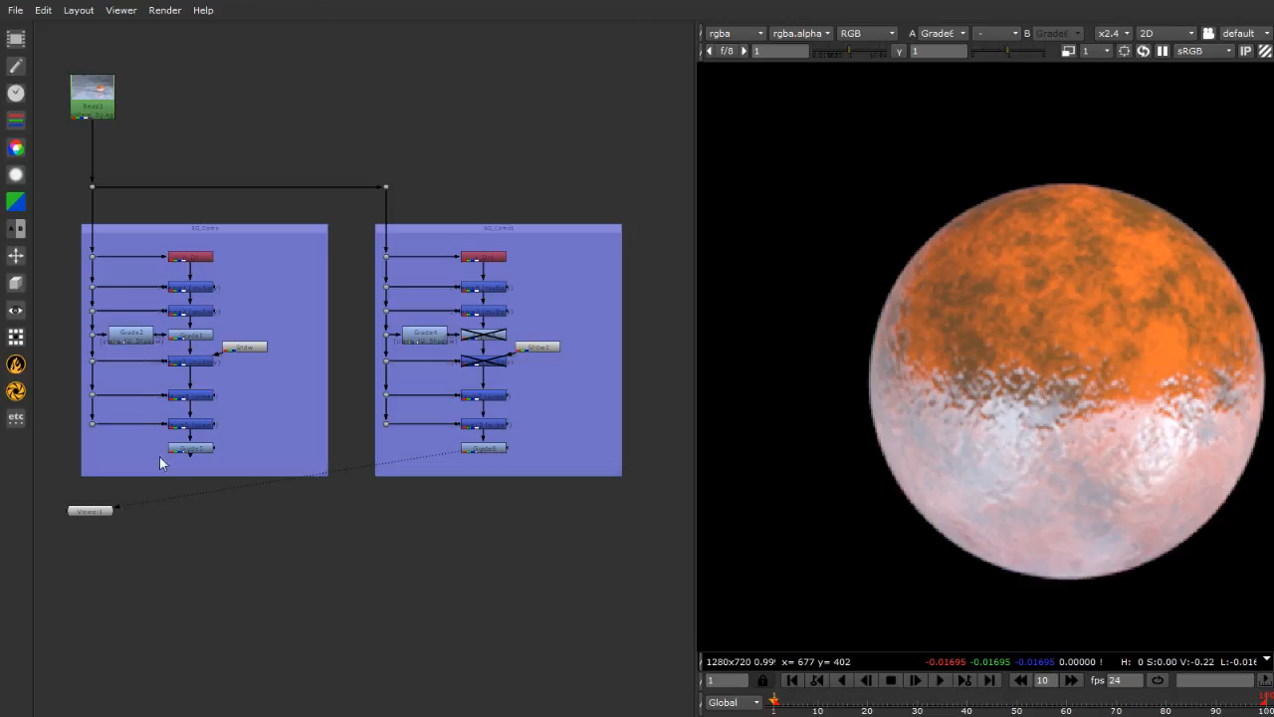
# Open the settings of Grade3, the last node of the original BG_Comp setup
pyautogui.click(196, 448)
pyautogui.click(484, 448)
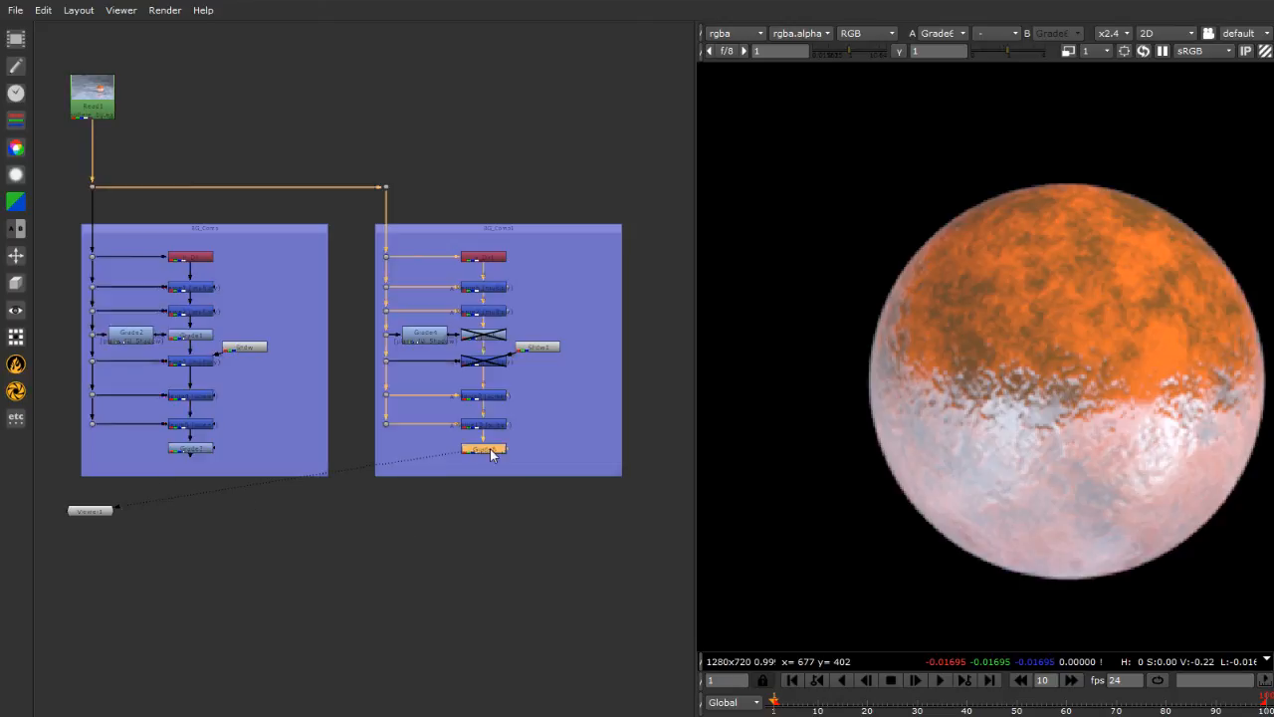
pyautogui.click(514, 535)
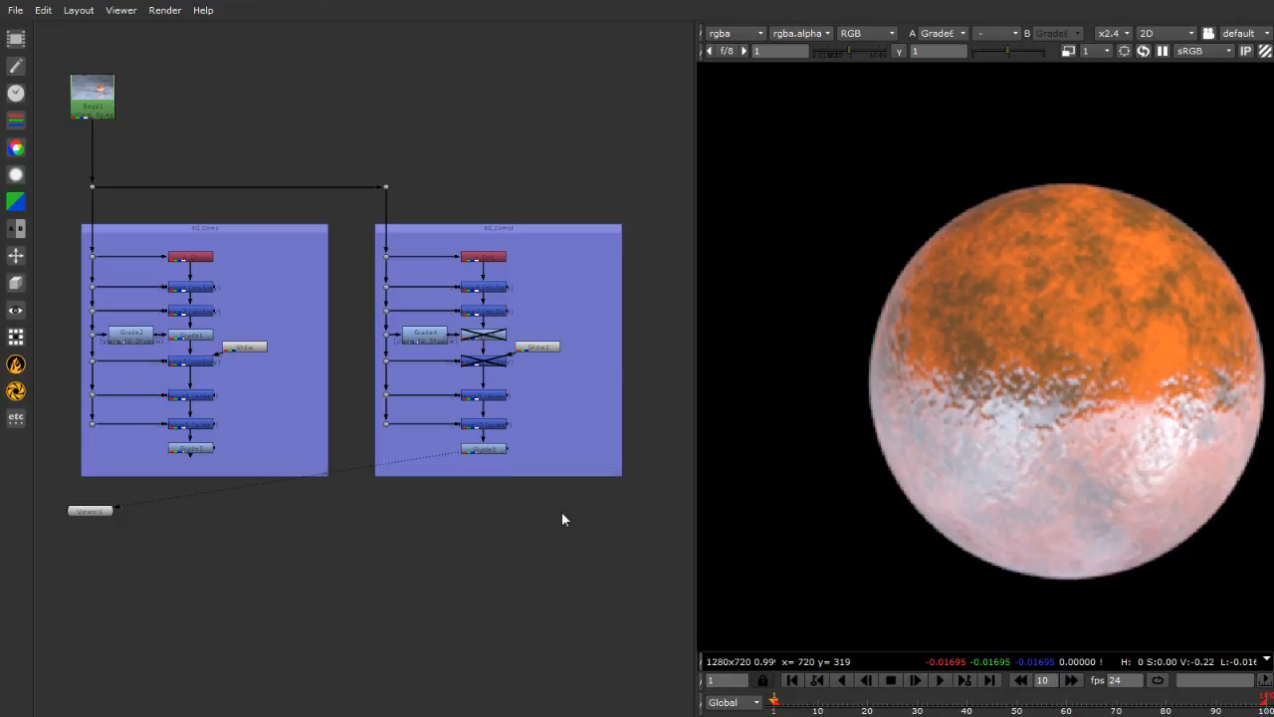
pyautogui.doubleClick(194, 449)
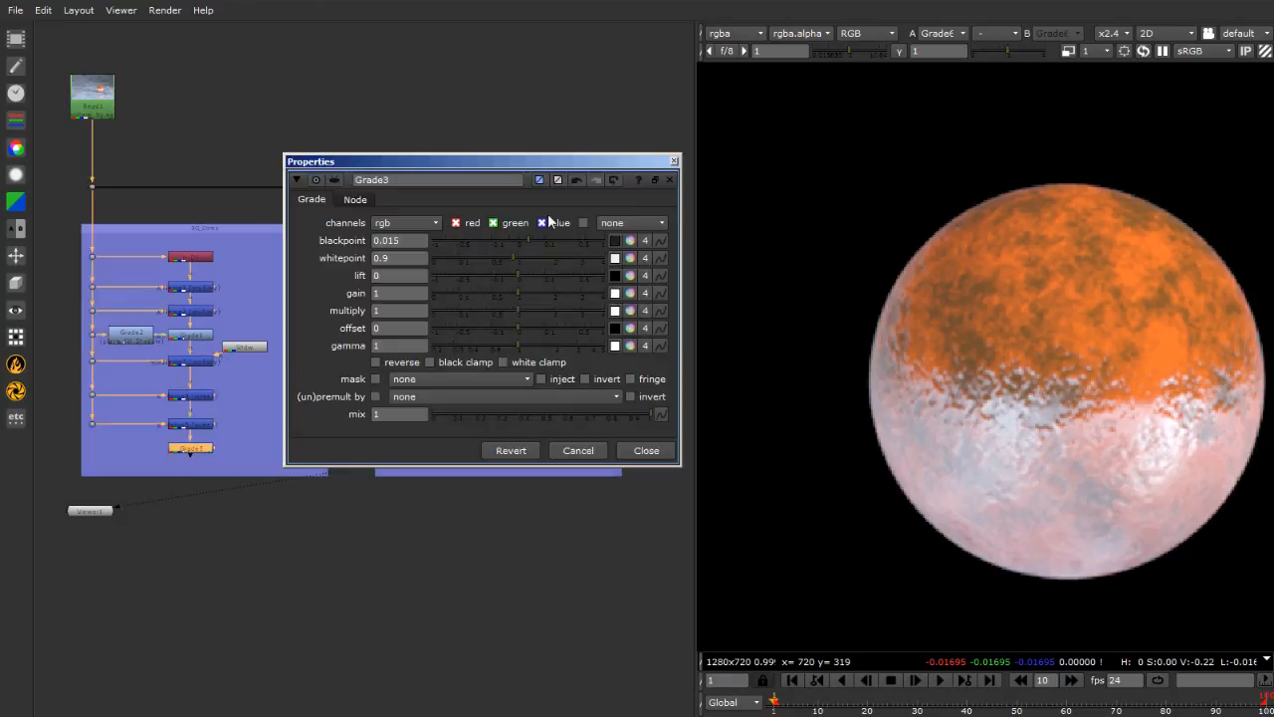
# Set the Grade3 node's tile colour to the saturated green swatch (R 0.125, G 1, B 0) and close its properties
pyautogui.click(539, 180)
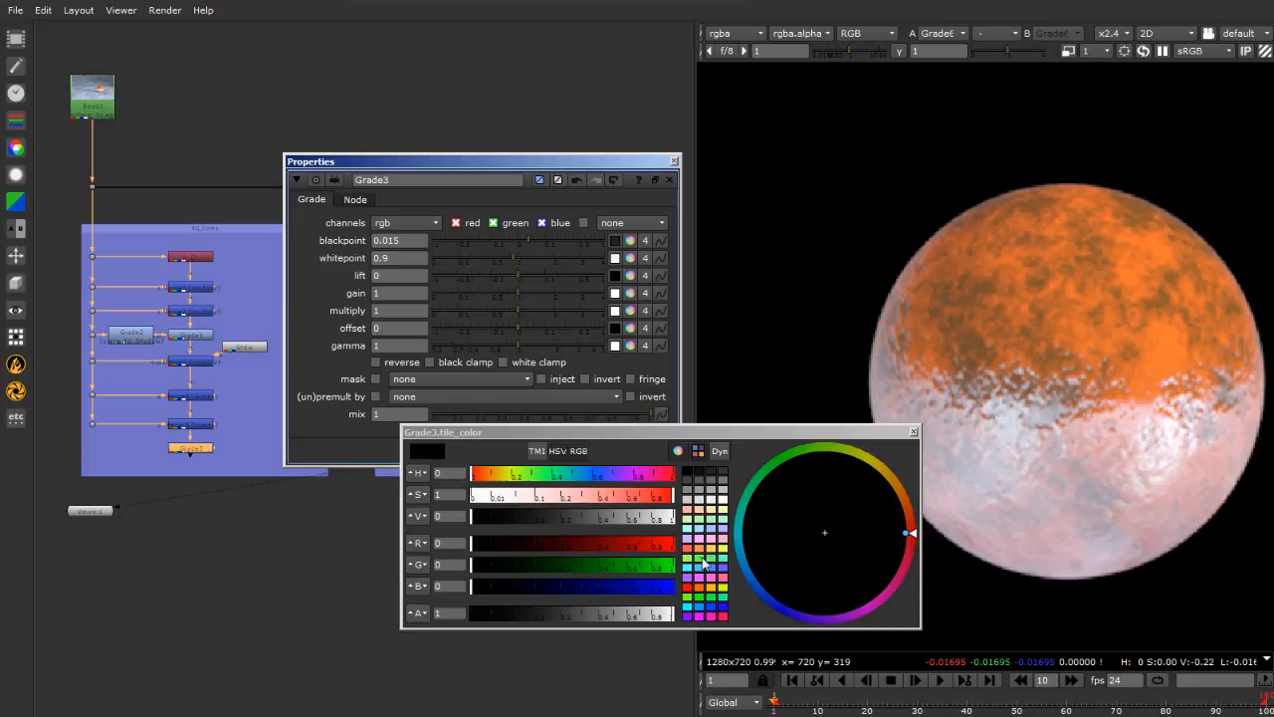
pyautogui.click(706, 559)
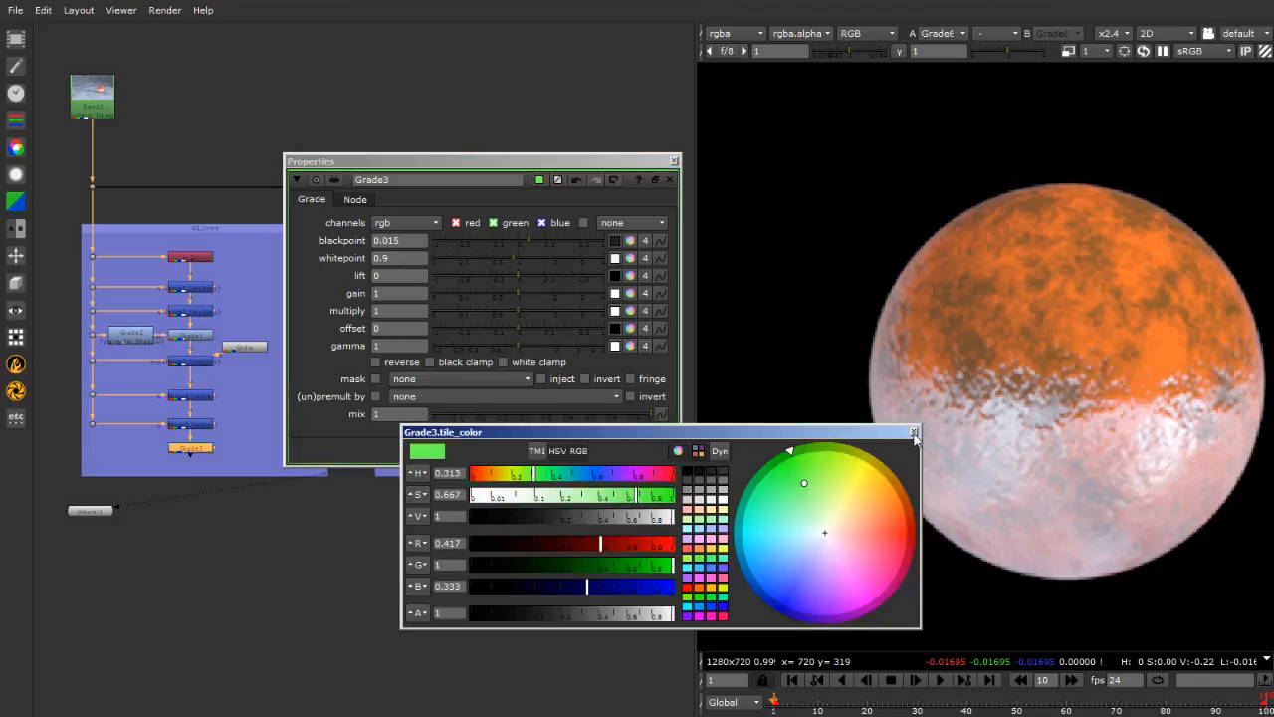
pyautogui.click(700, 597)
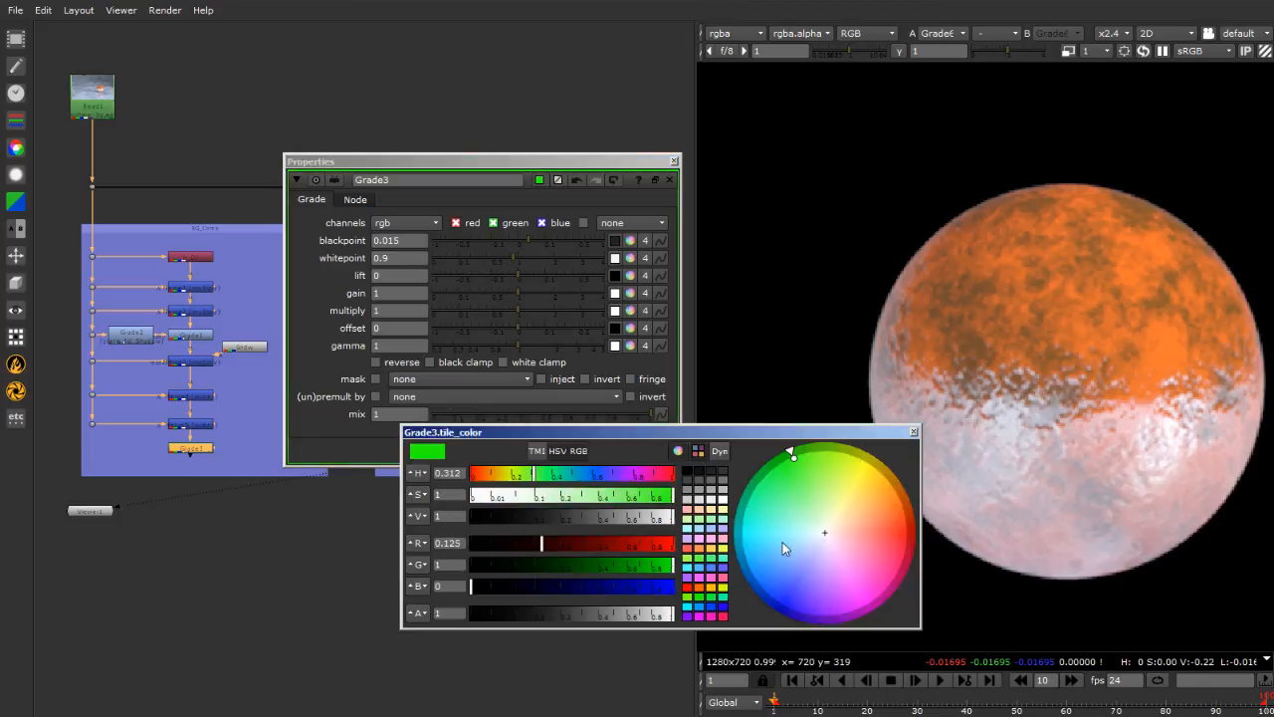
pyautogui.click(914, 432)
pyautogui.click(674, 160)
pyautogui.click(595, 500)
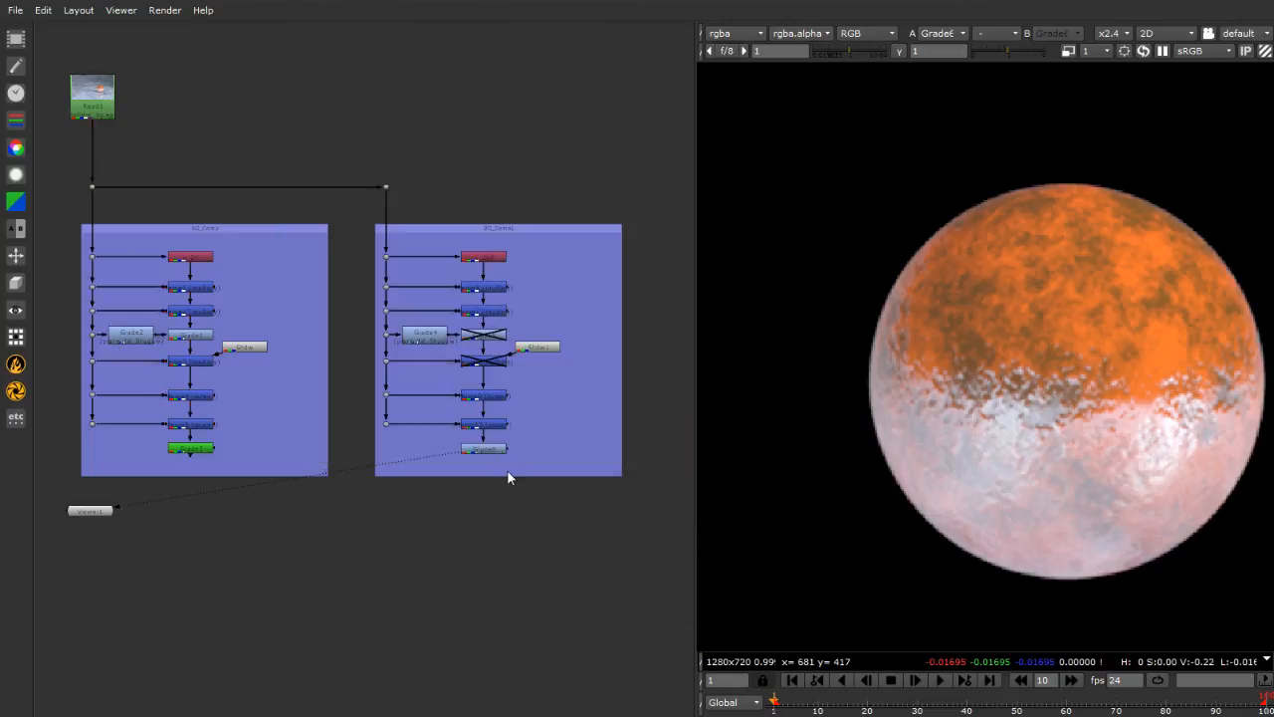
# Give the Grade6 node the same green tile colour (R 0.125, G 1, B 0) and close its properties
pyautogui.doubleClick(500, 450)
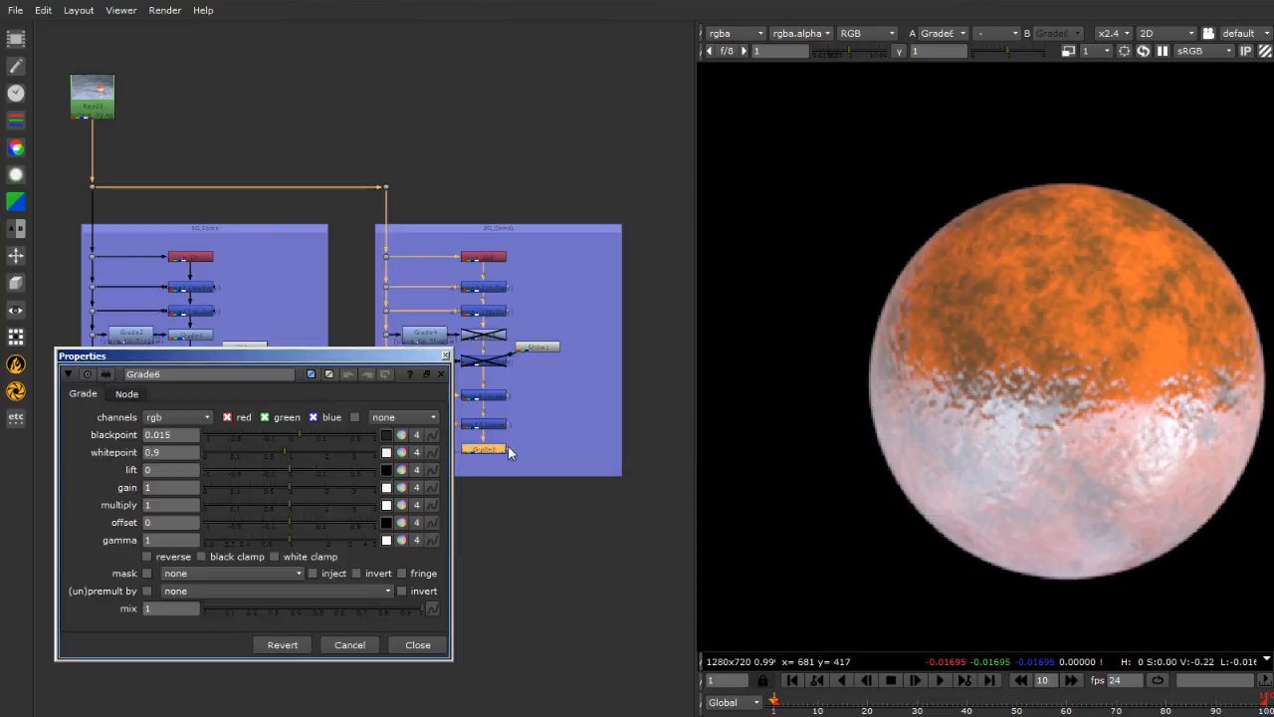
pyautogui.click(328, 374)
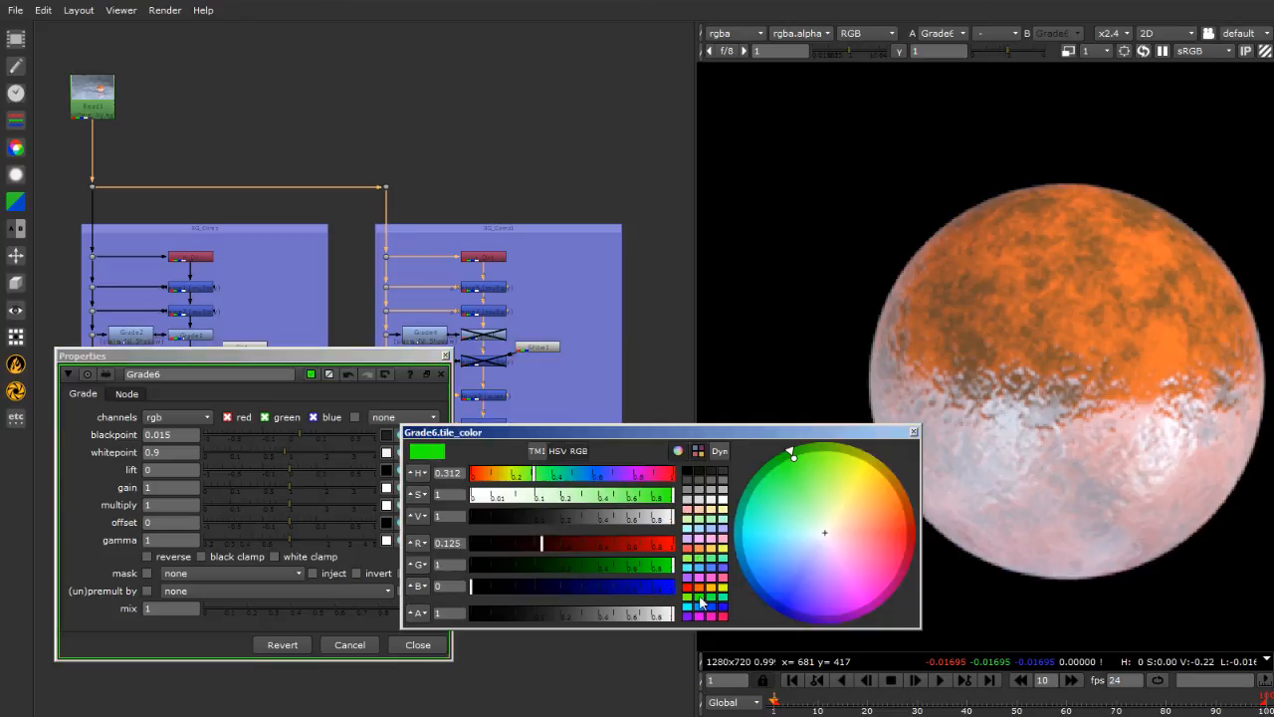
pyautogui.click(912, 435)
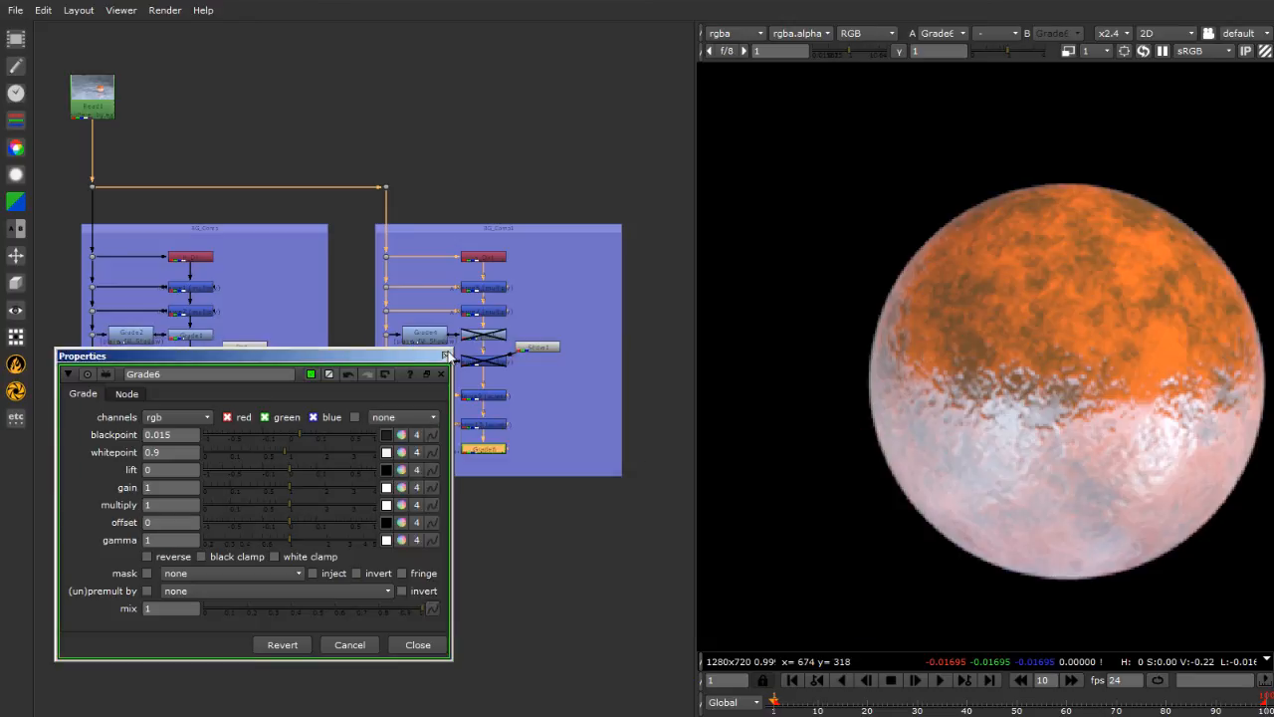
pyautogui.click(446, 355)
pyautogui.click(419, 652)
pyautogui.scroll(-1, 329, 573)
pyautogui.scroll(2, 296, 627)
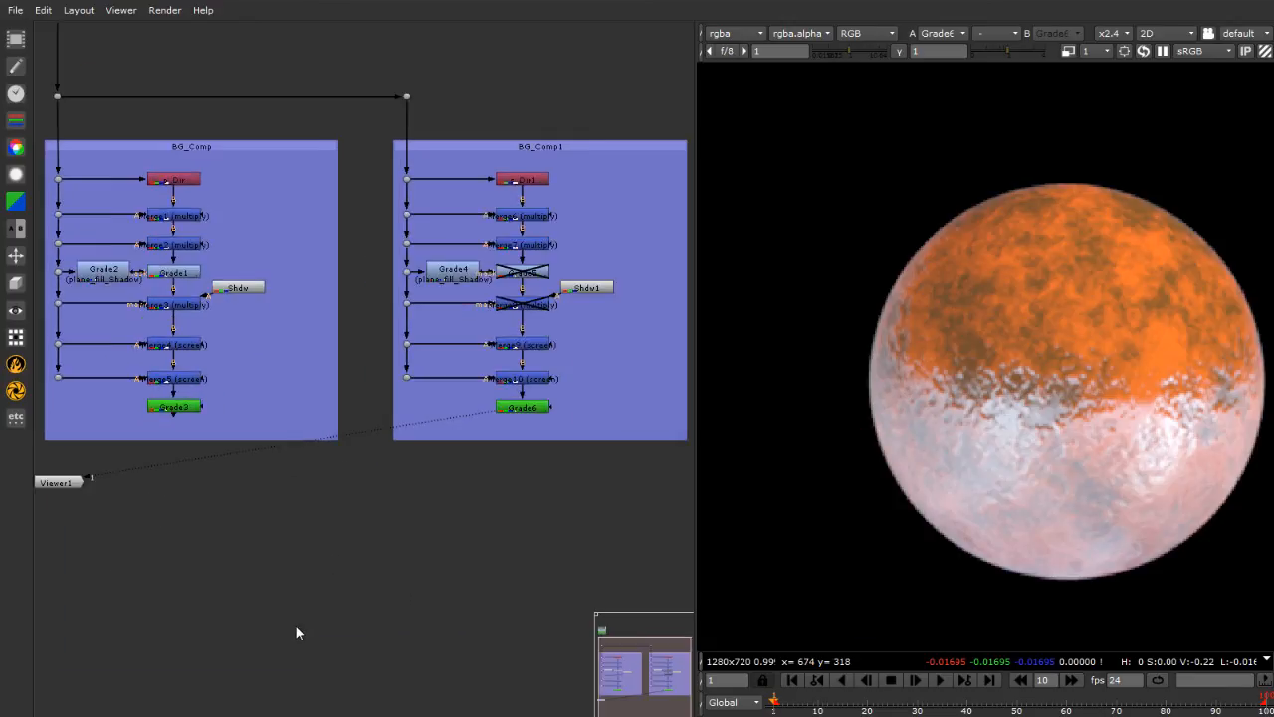
# Move the Viewer1 node directly below Grade6, outside the BG_Comp1 backdrop
pyautogui.scroll(1, 296, 628)
pyautogui.moveTo(39, 459); pyautogui.dragTo(598, 604)
pyautogui.click(318, 510)
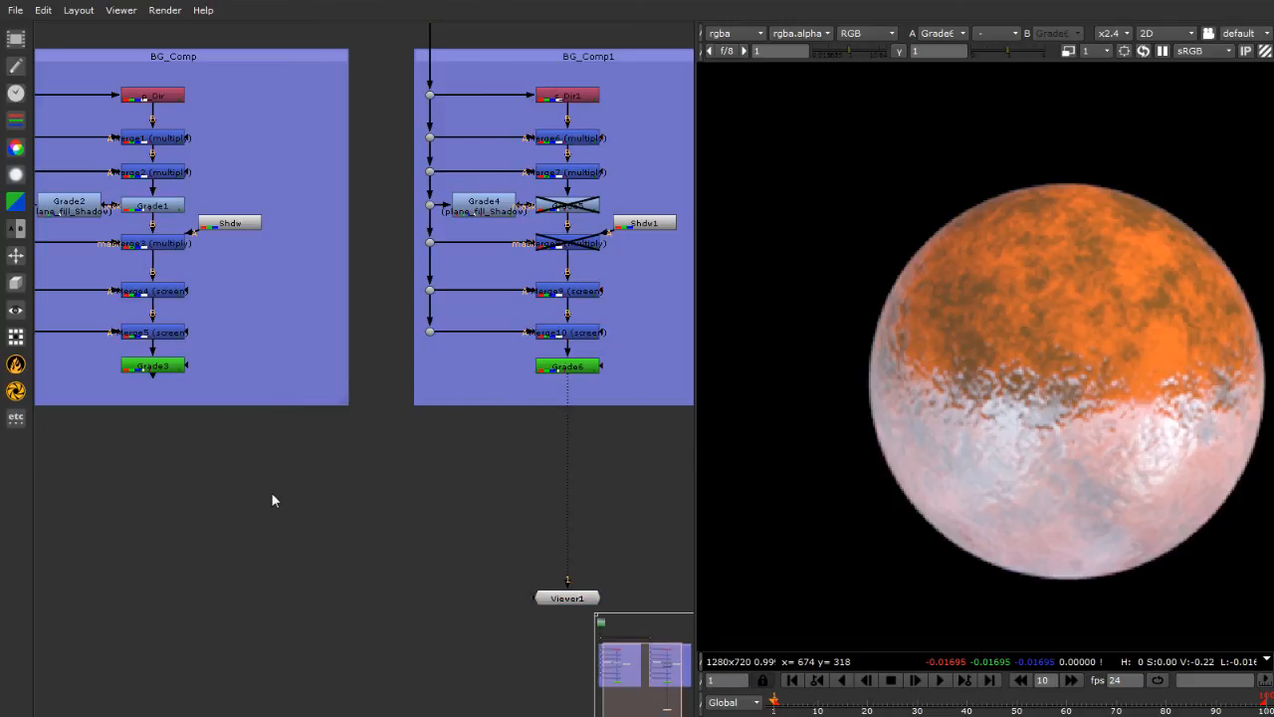
pyautogui.scroll(-2, 274, 493)
pyautogui.scroll(2, 185, 498)
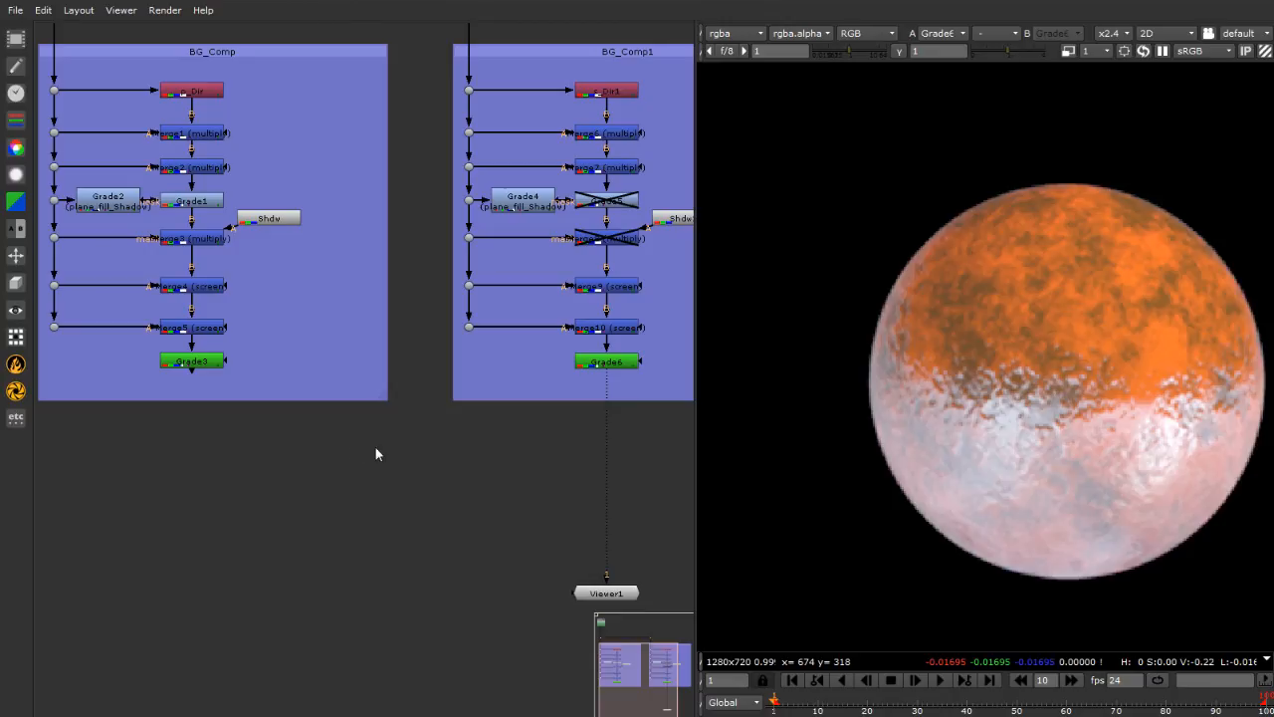
pyautogui.scroll(-2, 318, 423)
# Merge Grade3 and Grade6 with a new over Merge node and place it midway below the two backdrops
pyautogui.click(249, 380)
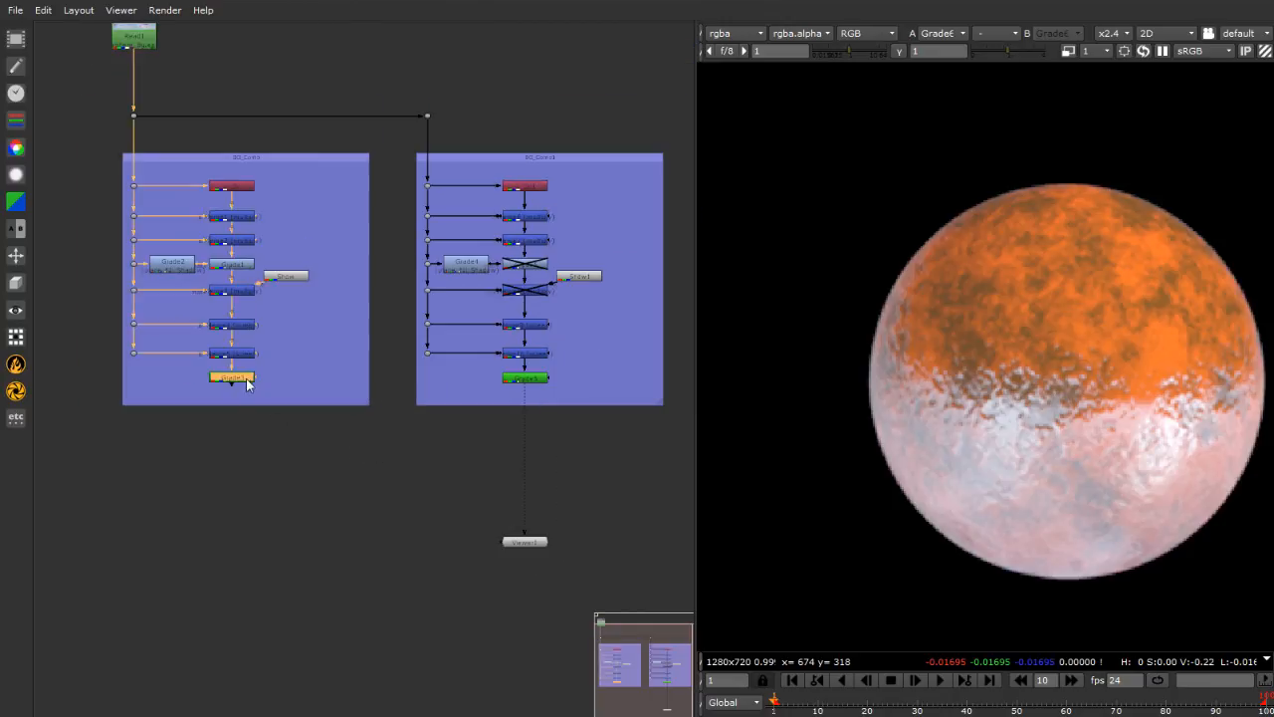
pyautogui.click(525, 379)
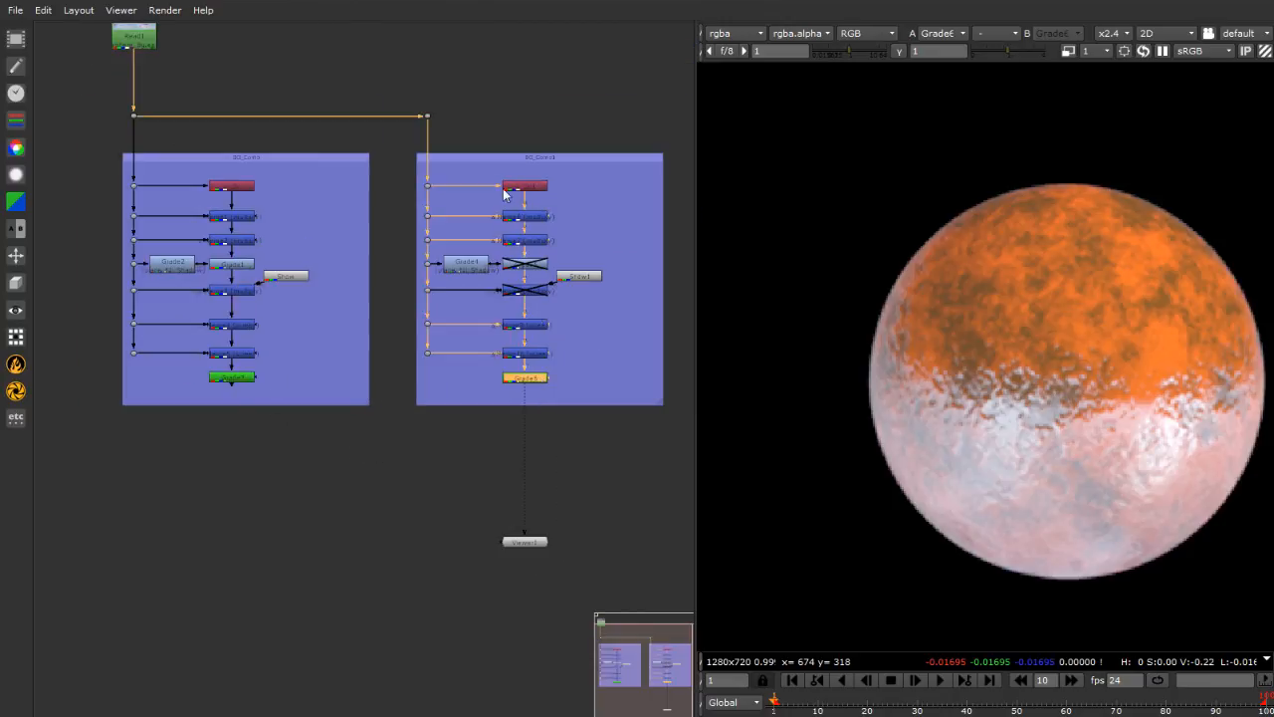
pyautogui.click(341, 512)
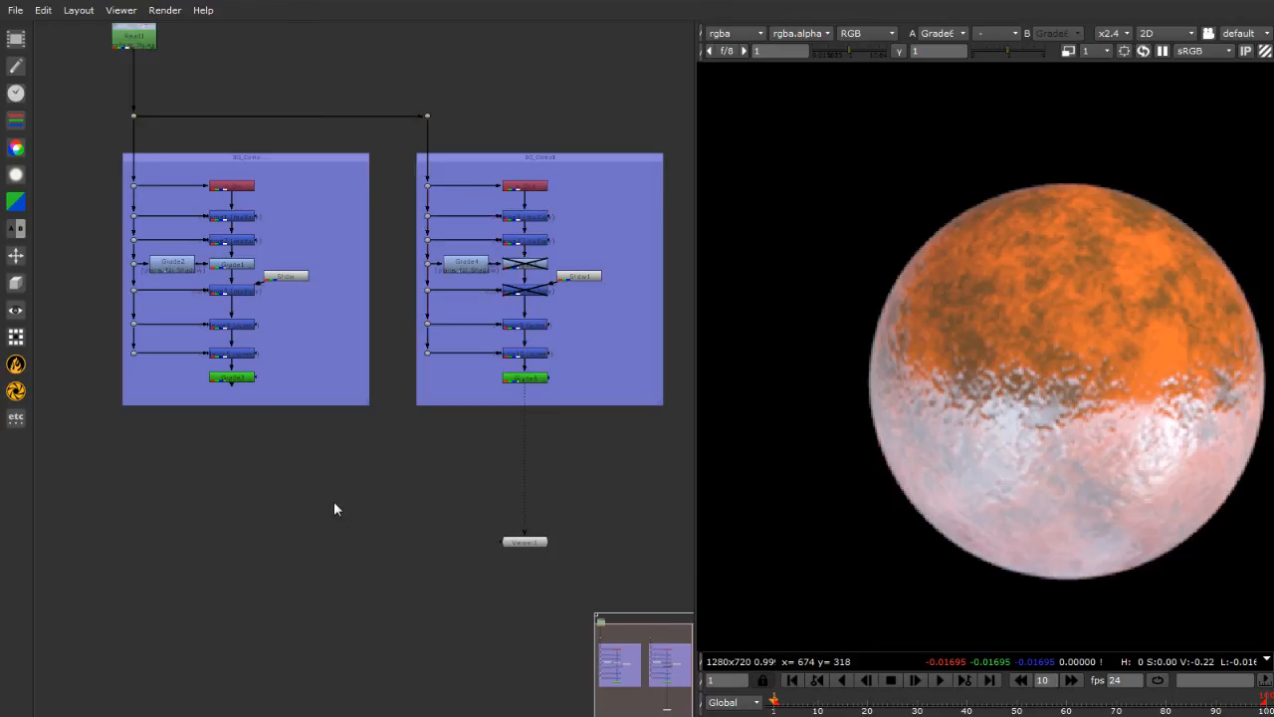
pyautogui.click(245, 379)
pyautogui.click(540, 379)
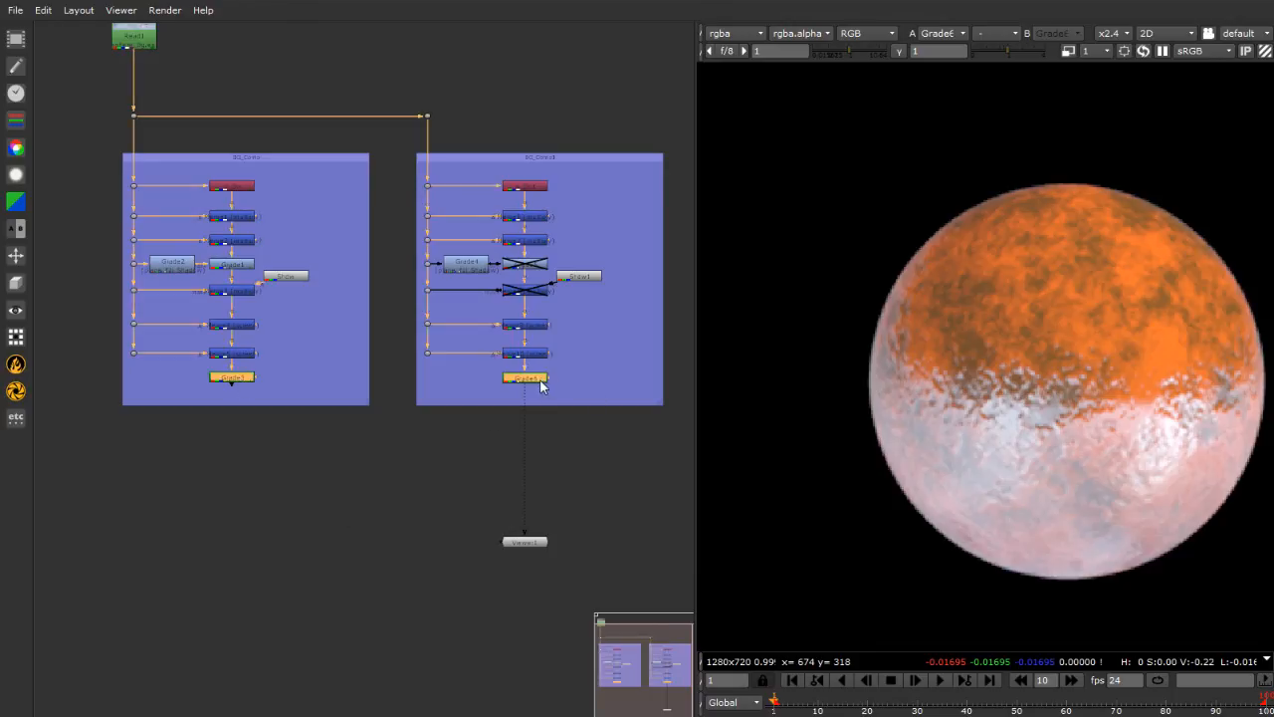
pyautogui.press('m')
pyautogui.moveTo(428, 312); pyautogui.dragTo(513, 590)
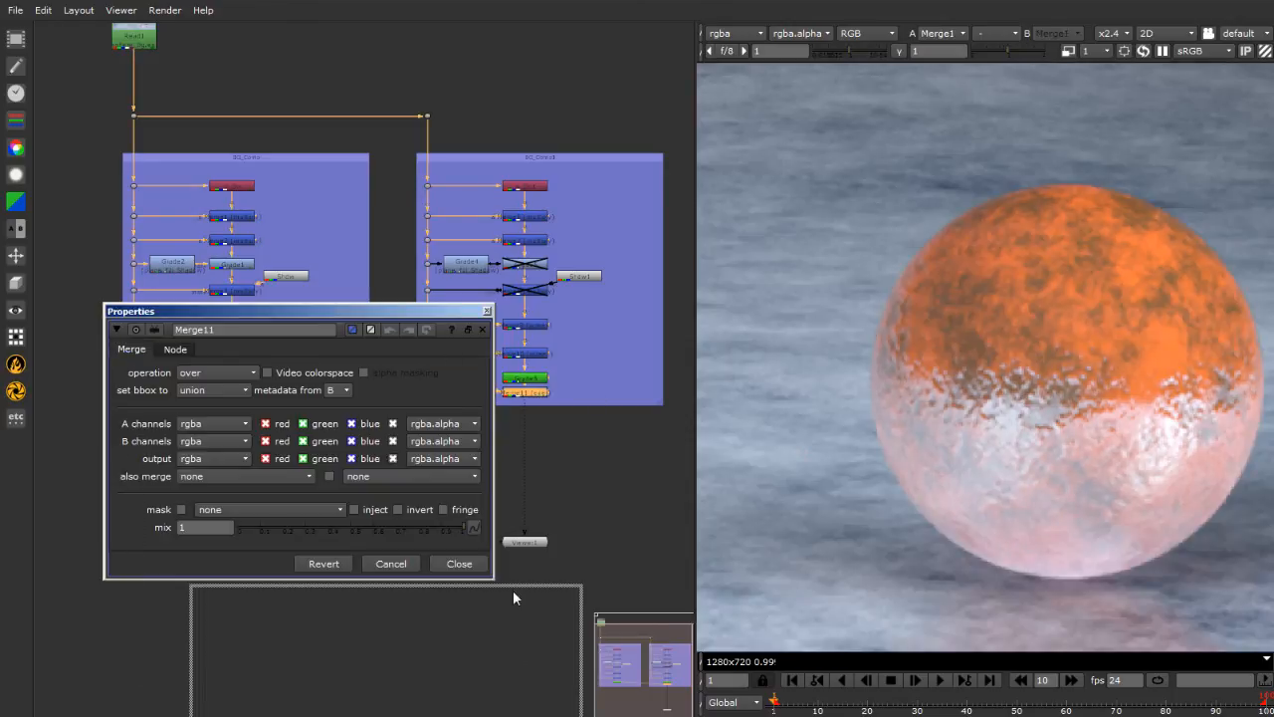
pyautogui.moveTo(514, 396); pyautogui.dragTo(379, 488)
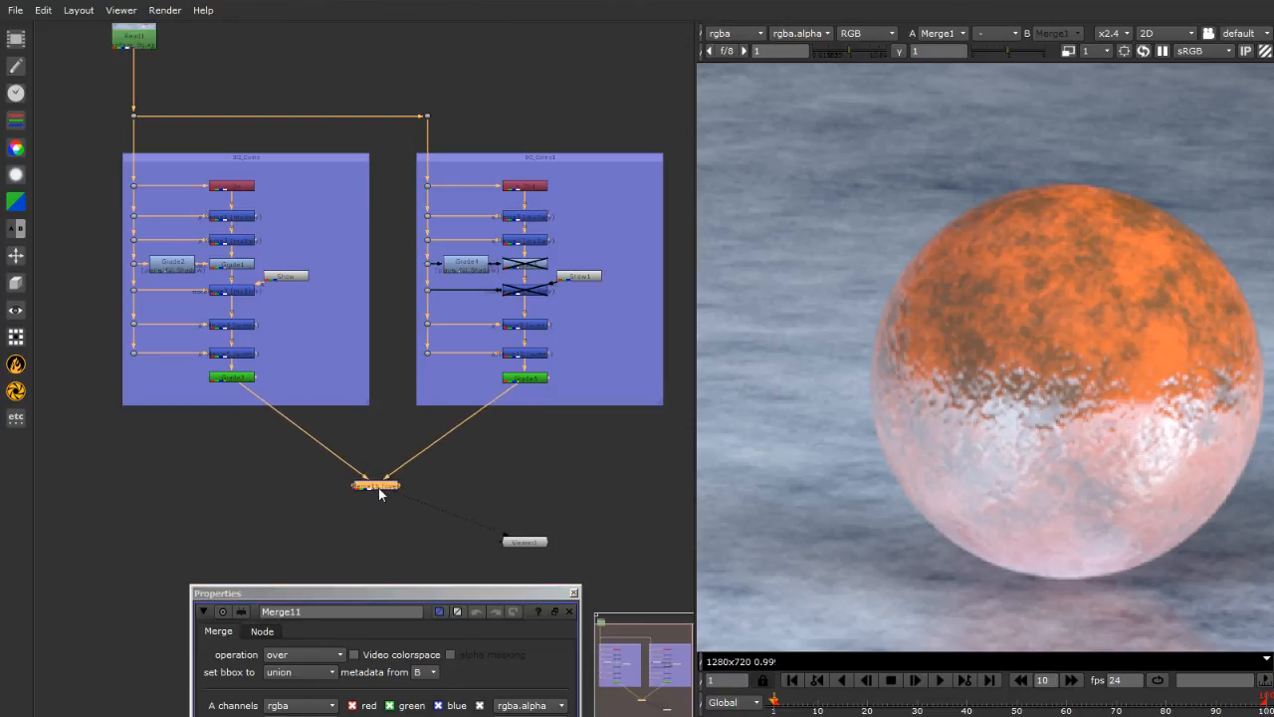
# Swap the inputs of Merge11 so that Grade6 feeds A and Grade3 feeds B
pyautogui.scroll(4, 364, 518)
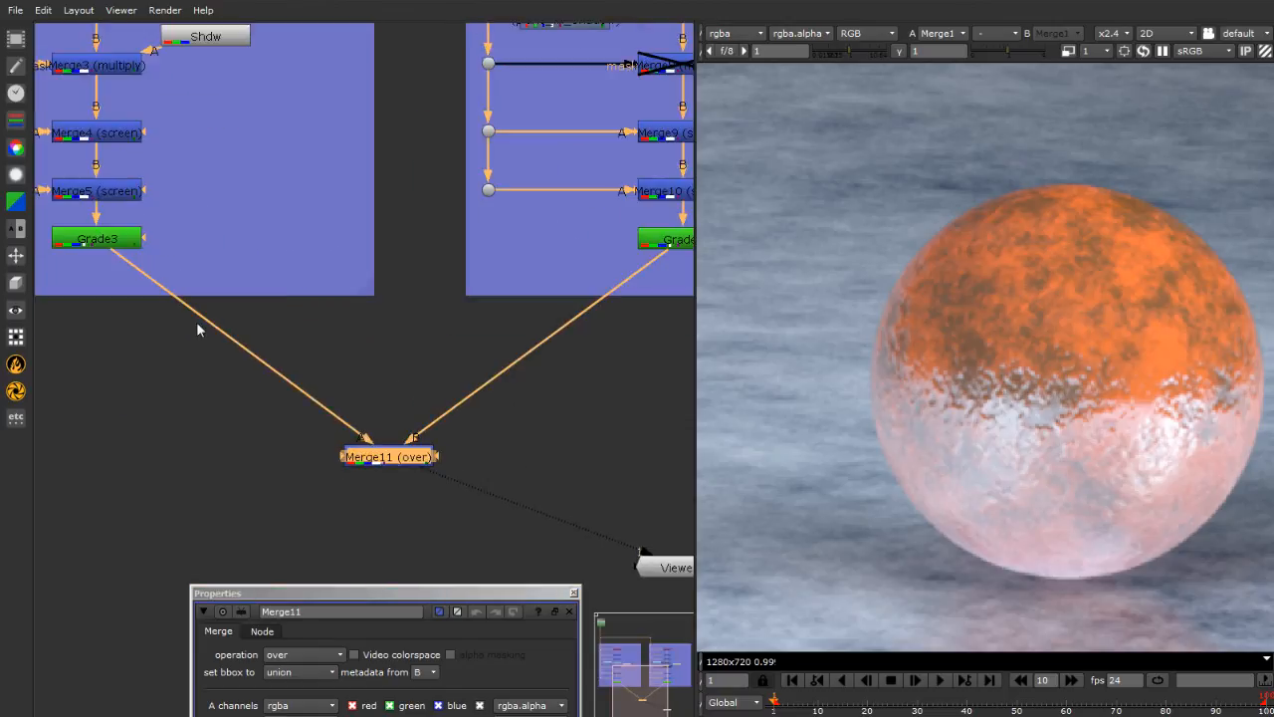
pyautogui.click(105, 242)
pyautogui.scroll(4, 378, 435)
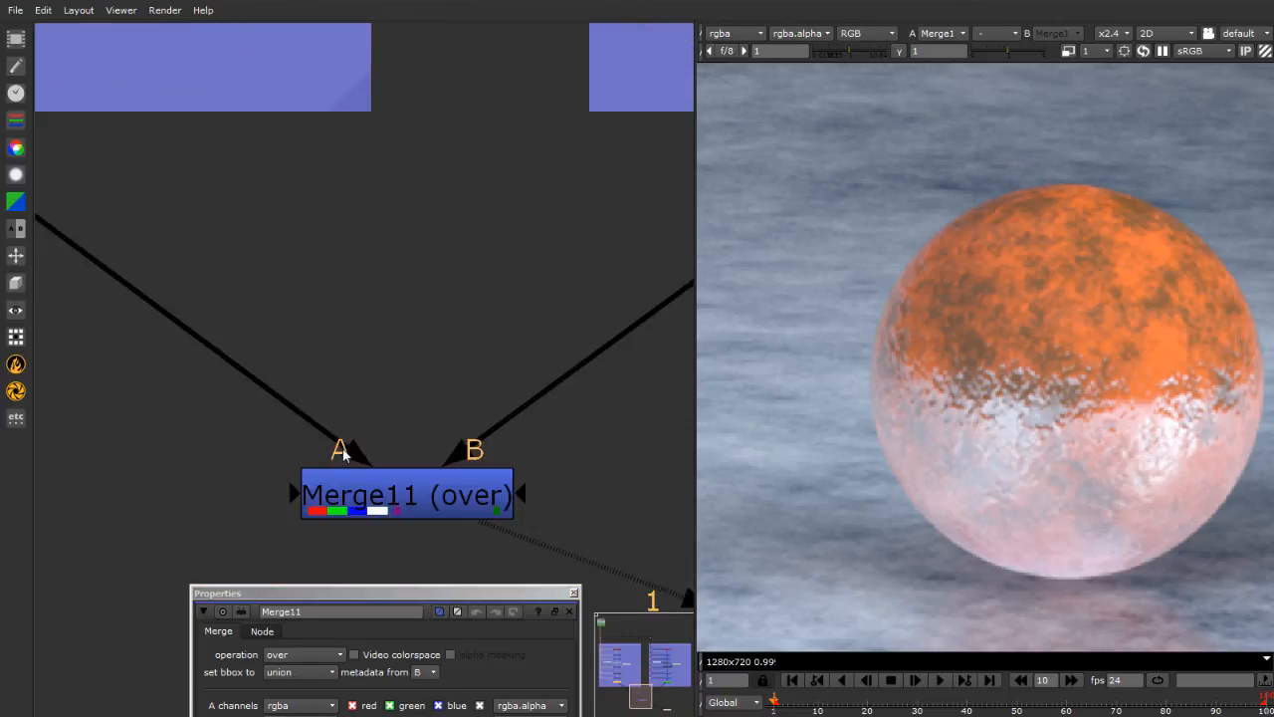
pyautogui.scroll(-5, 341, 451)
pyautogui.click(554, 313)
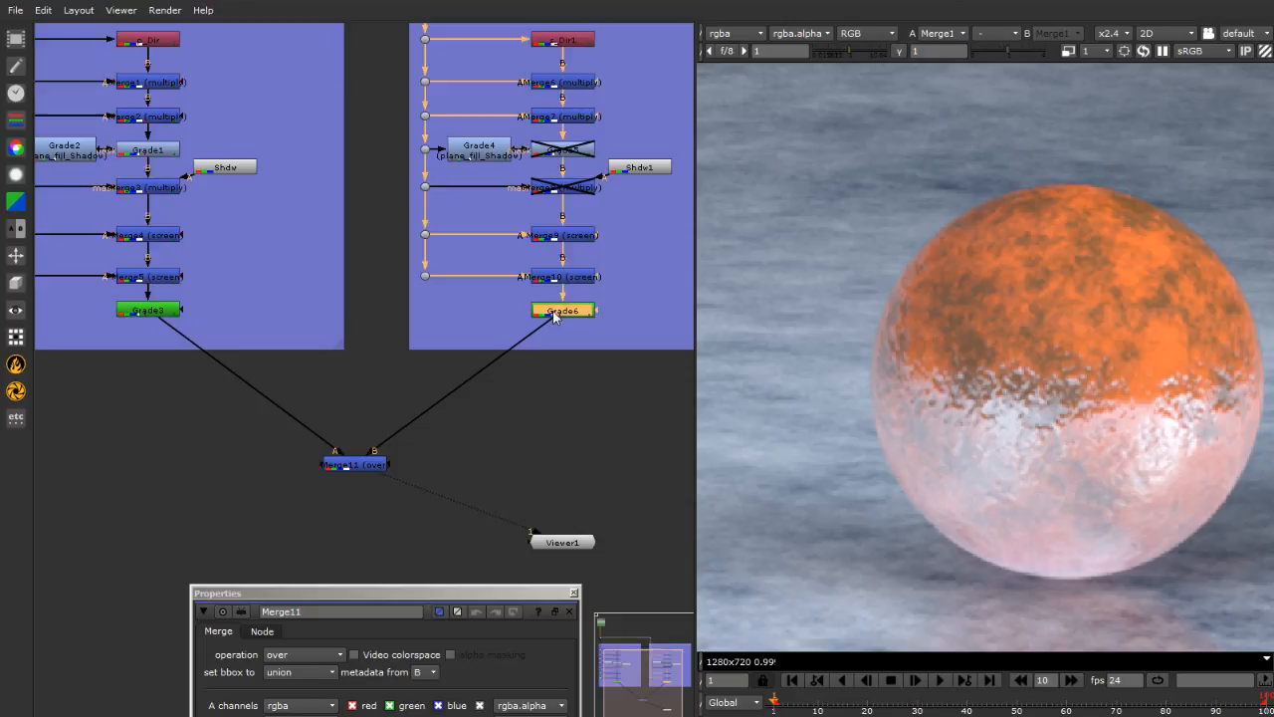
pyautogui.click(347, 471)
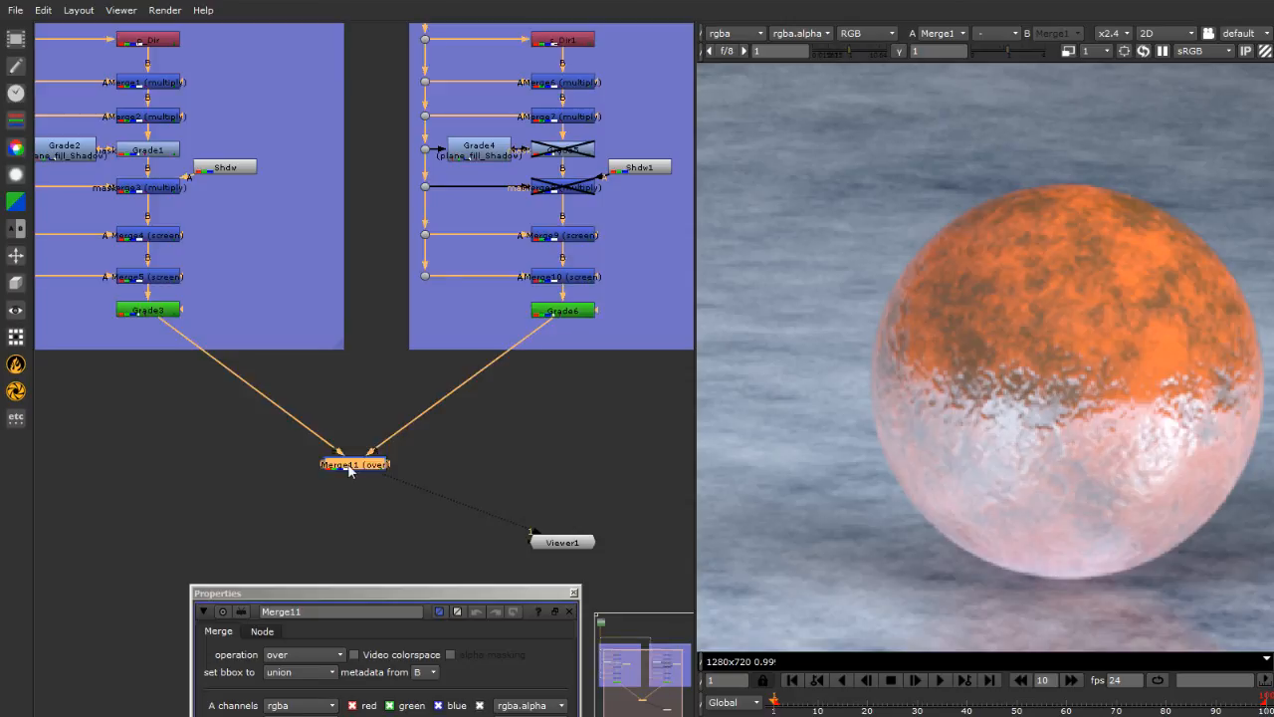
pyautogui.scroll(-5, 869, 377)
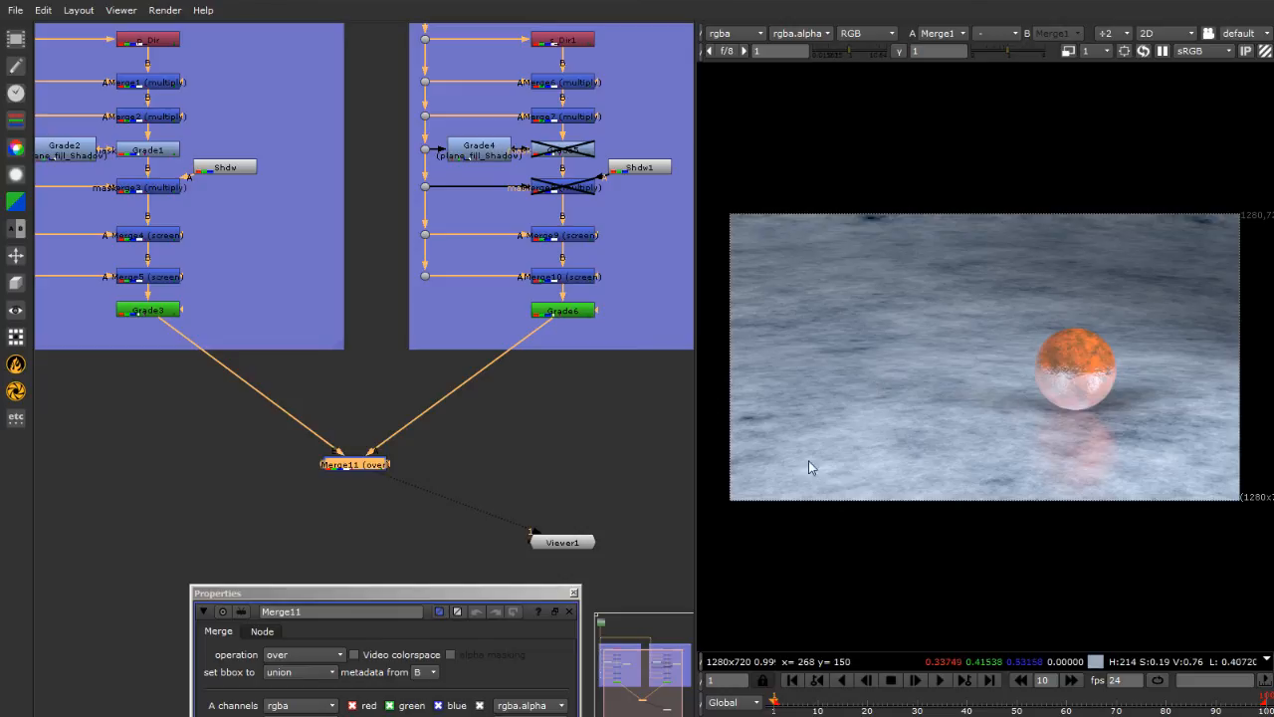
pyautogui.moveTo(412, 600); pyautogui.dragTo(553, 97)
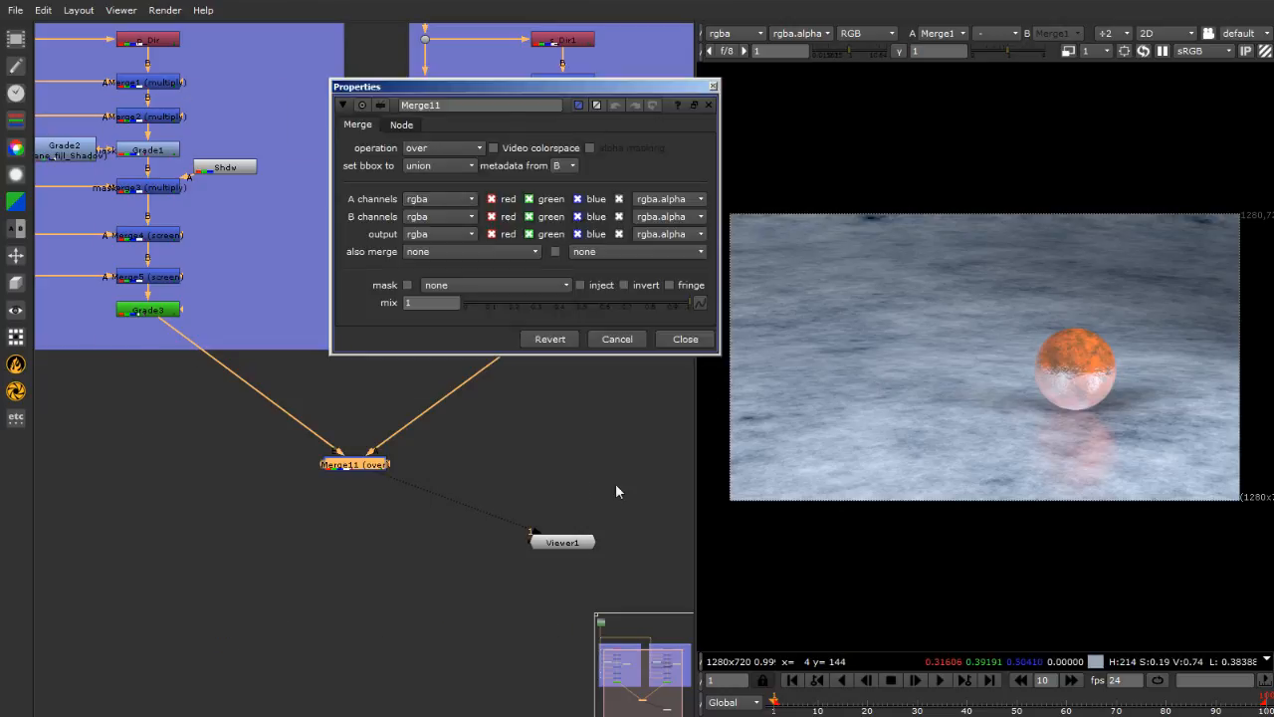
pyautogui.click(398, 545)
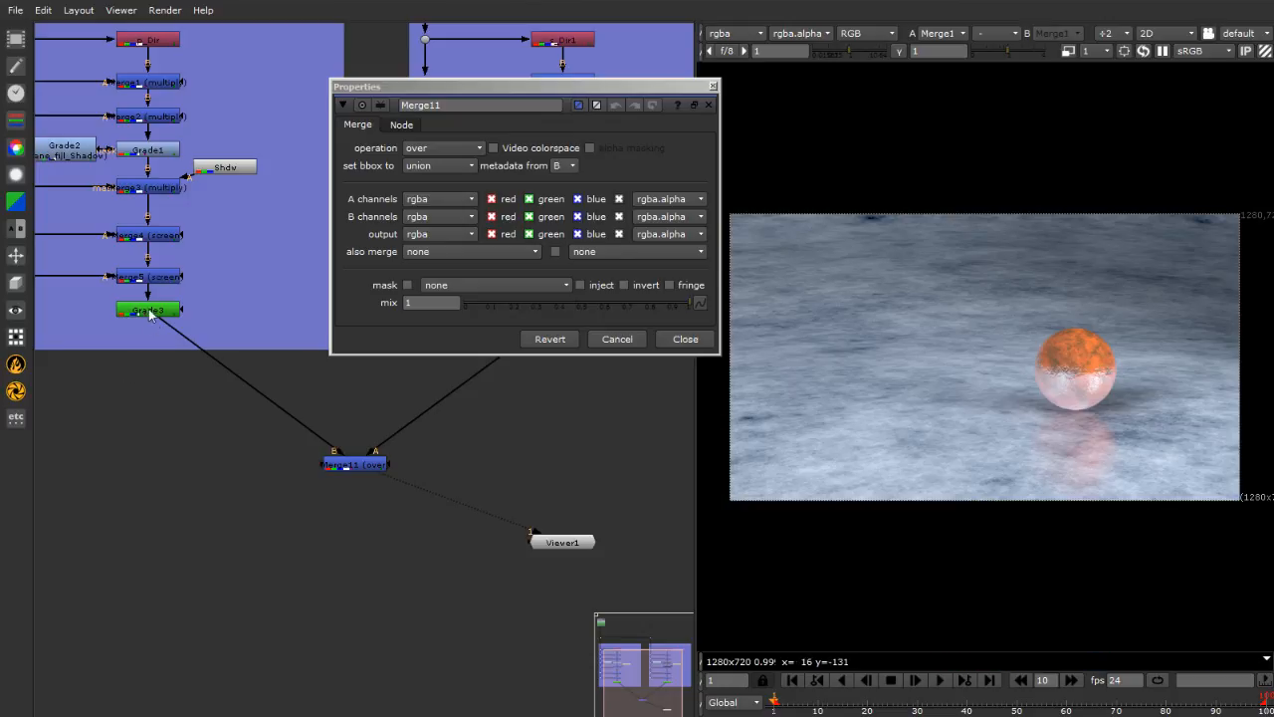
pyautogui.click(353, 474)
# Move the Merge11 properties window clear of the BG_Comp nodes and reselect Merge11
pyautogui.scroll(-5, 290, 484)
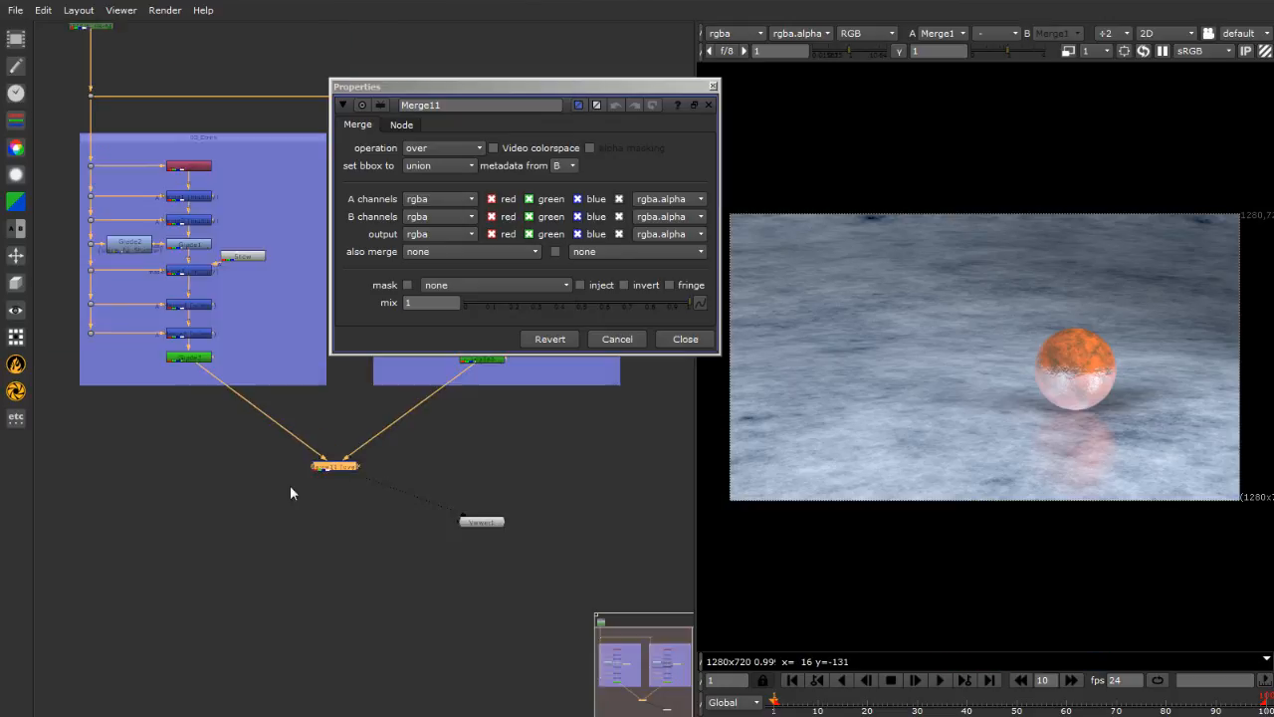
pyautogui.click(145, 183)
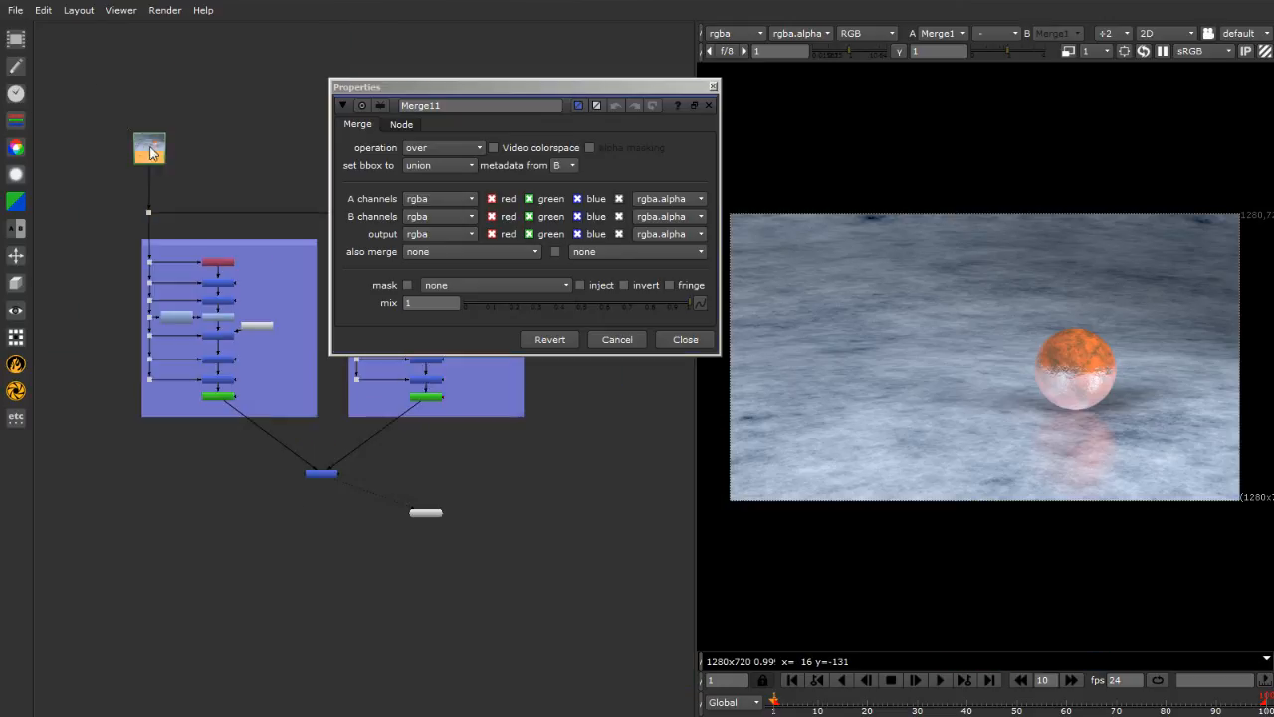
pyautogui.moveTo(565, 89); pyautogui.dragTo(727, 15)
pyautogui.scroll(5, 208, 426)
pyautogui.click(519, 554)
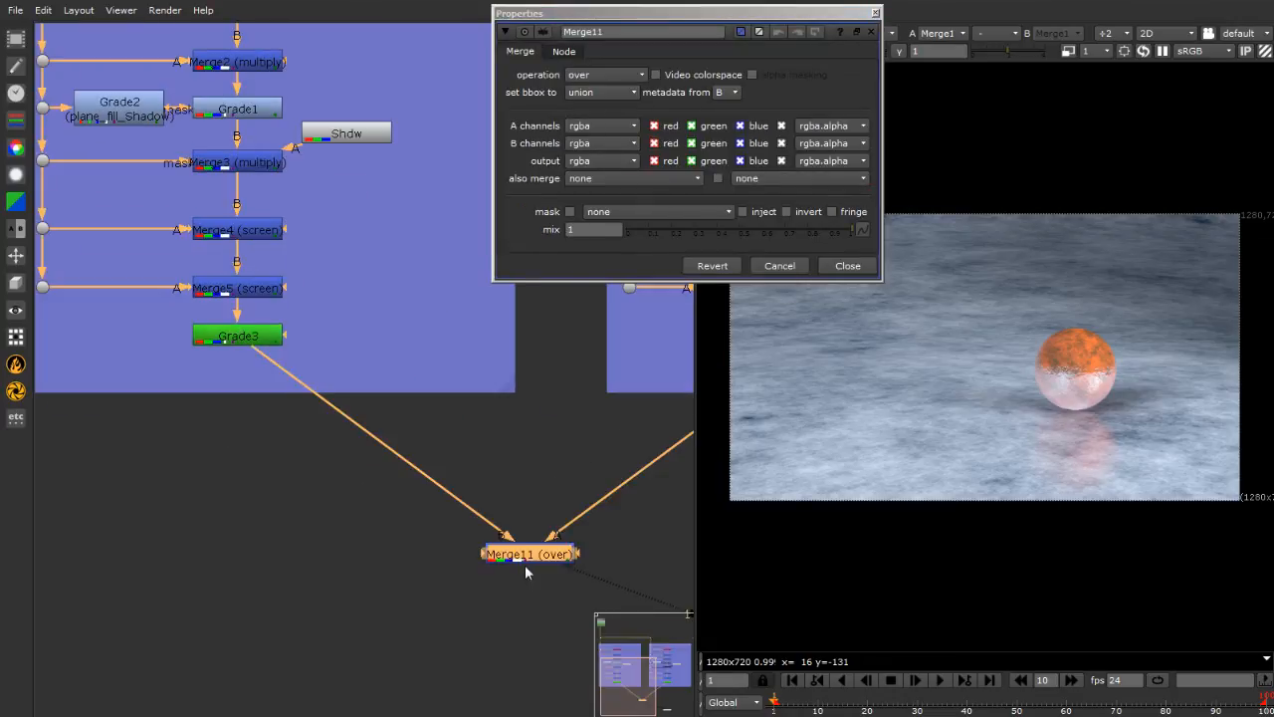
# Toggle the Merge4 (screen) node in BG_Comp off and on repeatedly to compare its effect on the composite
pyautogui.click(273, 235)
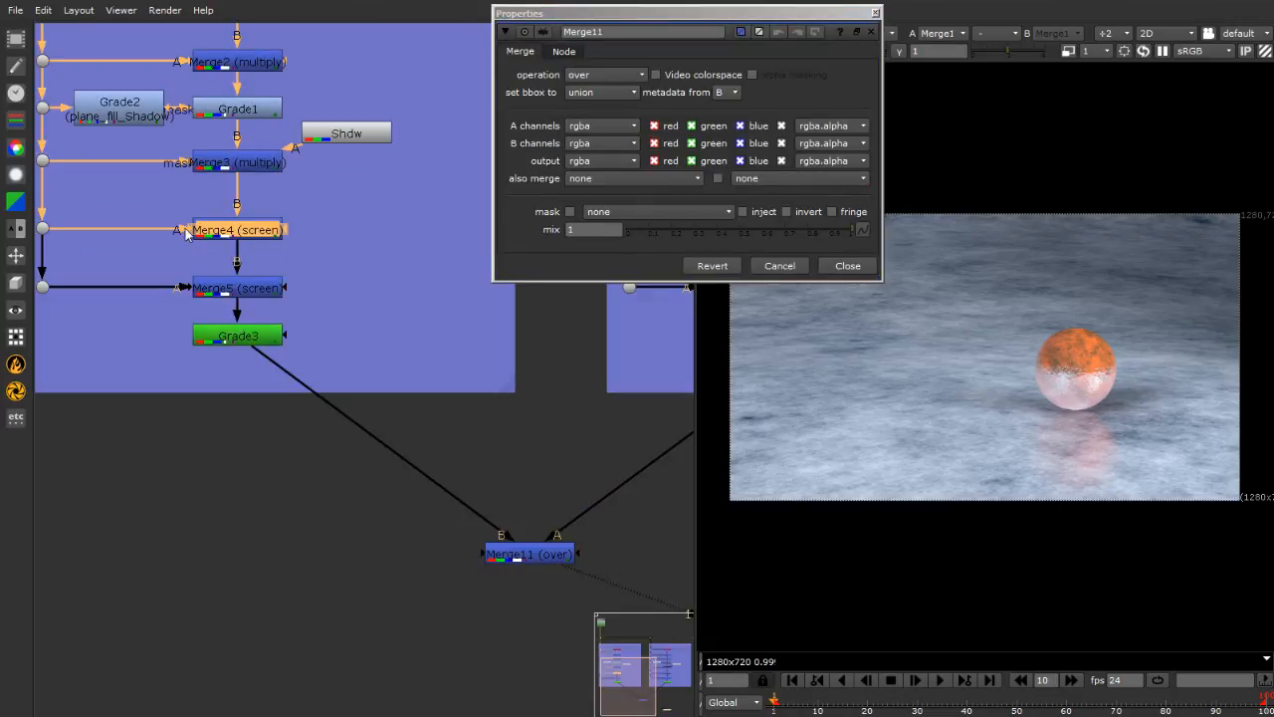
pyautogui.press('d')
pyautogui.press('d')
pyautogui.press('d')
pyautogui.press('d')
pyautogui.press('d')
pyautogui.press('d')
pyautogui.press('d')
pyautogui.press('d')
pyautogui.press('d')
pyautogui.press('d')
pyautogui.press('d')
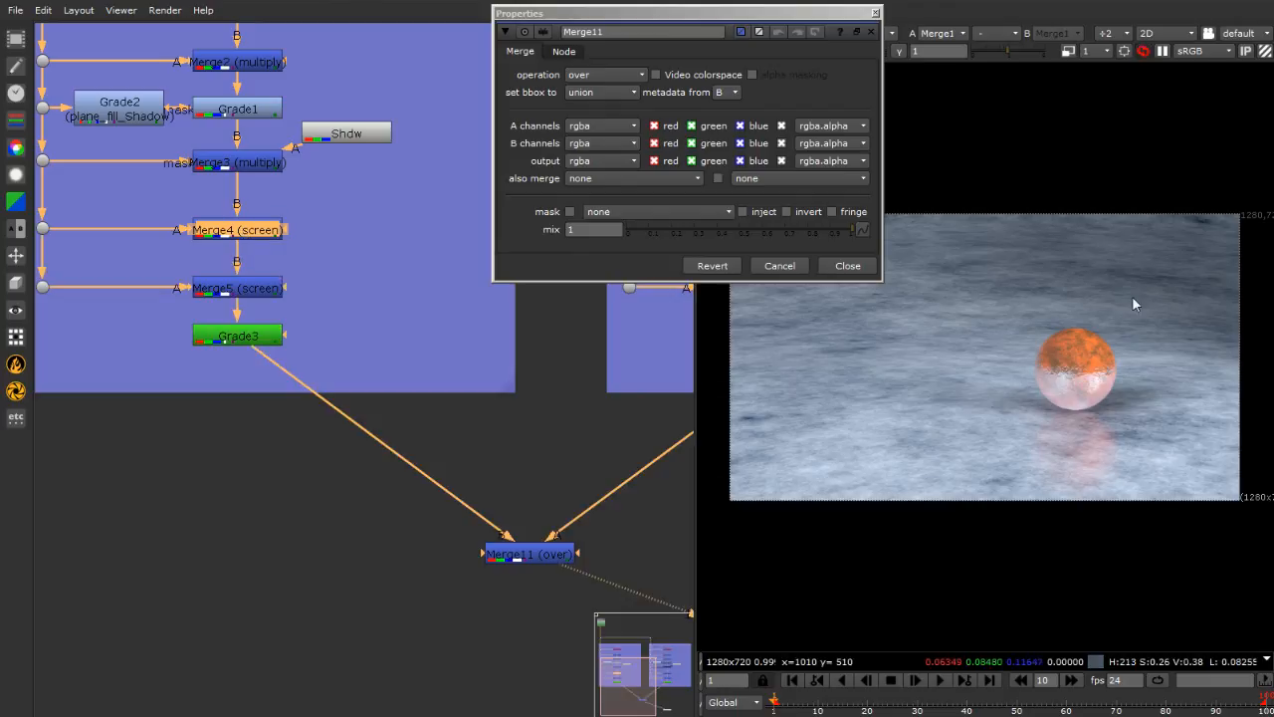
pyautogui.press('d')
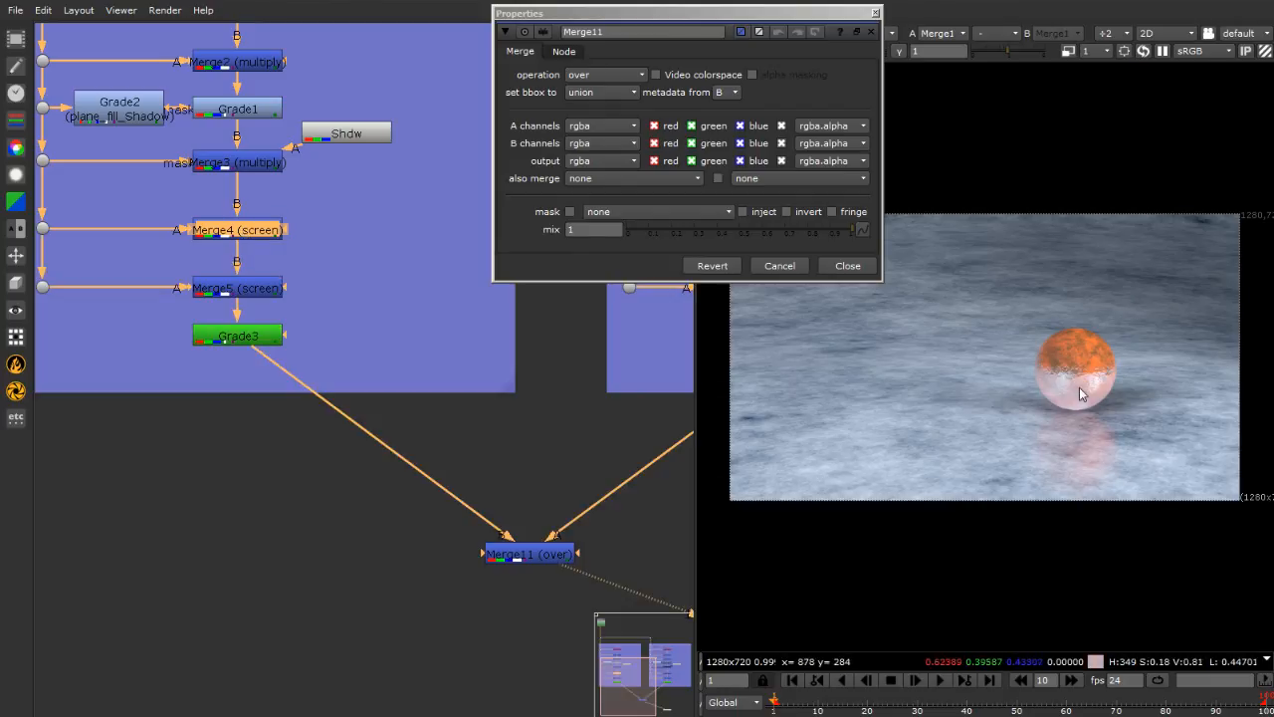
# Toggle the Merge9 (screen) node in BG_Comp1 off and on, and examine its effect on the sphere
pyautogui.scroll(-3, 87, 488)
pyautogui.scroll(5, 412, 486)
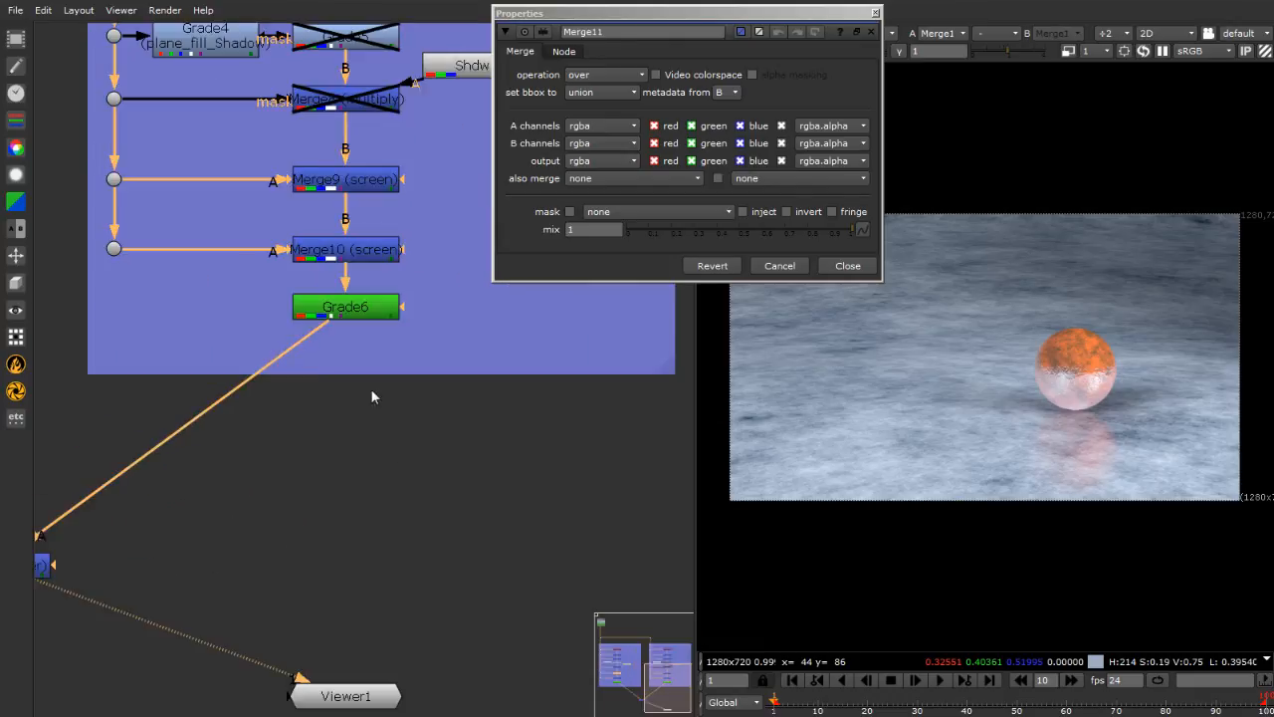
pyautogui.click(375, 190)
pyautogui.press('d')
pyautogui.press('d')
pyautogui.press('d')
pyautogui.press('d')
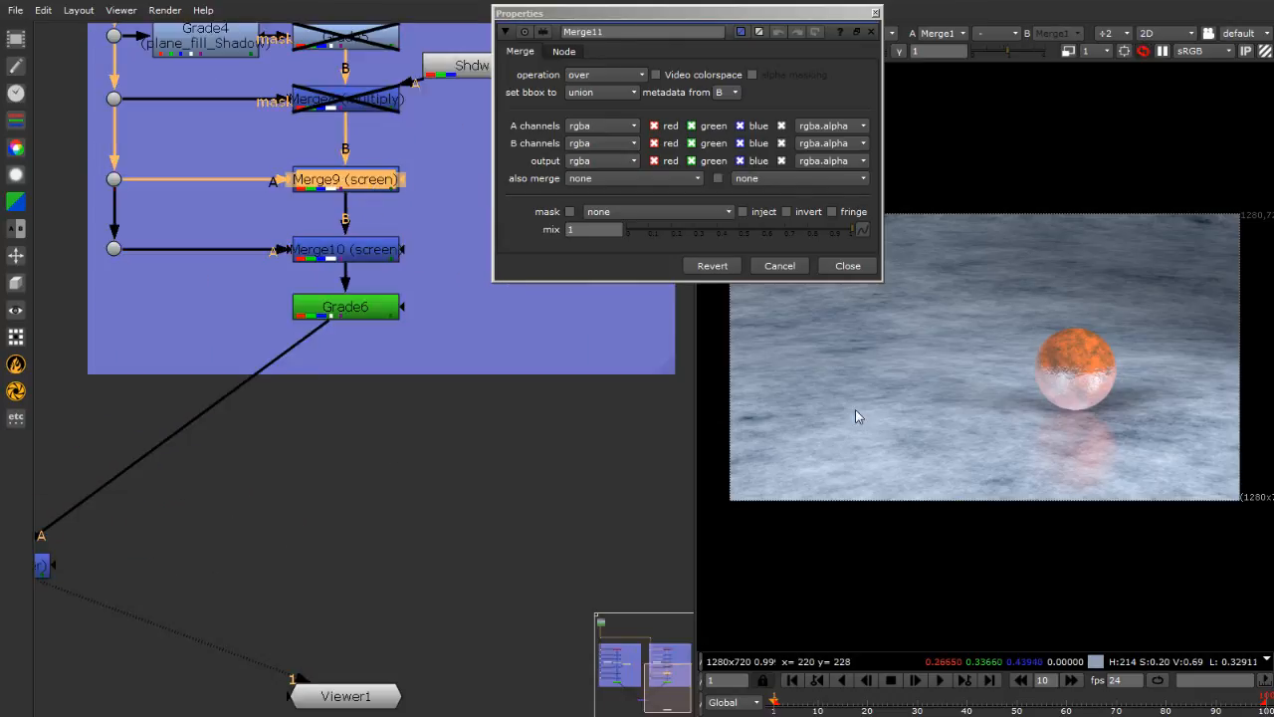
pyautogui.scroll(3, 1112, 394)
pyautogui.scroll(2, 1139, 327)
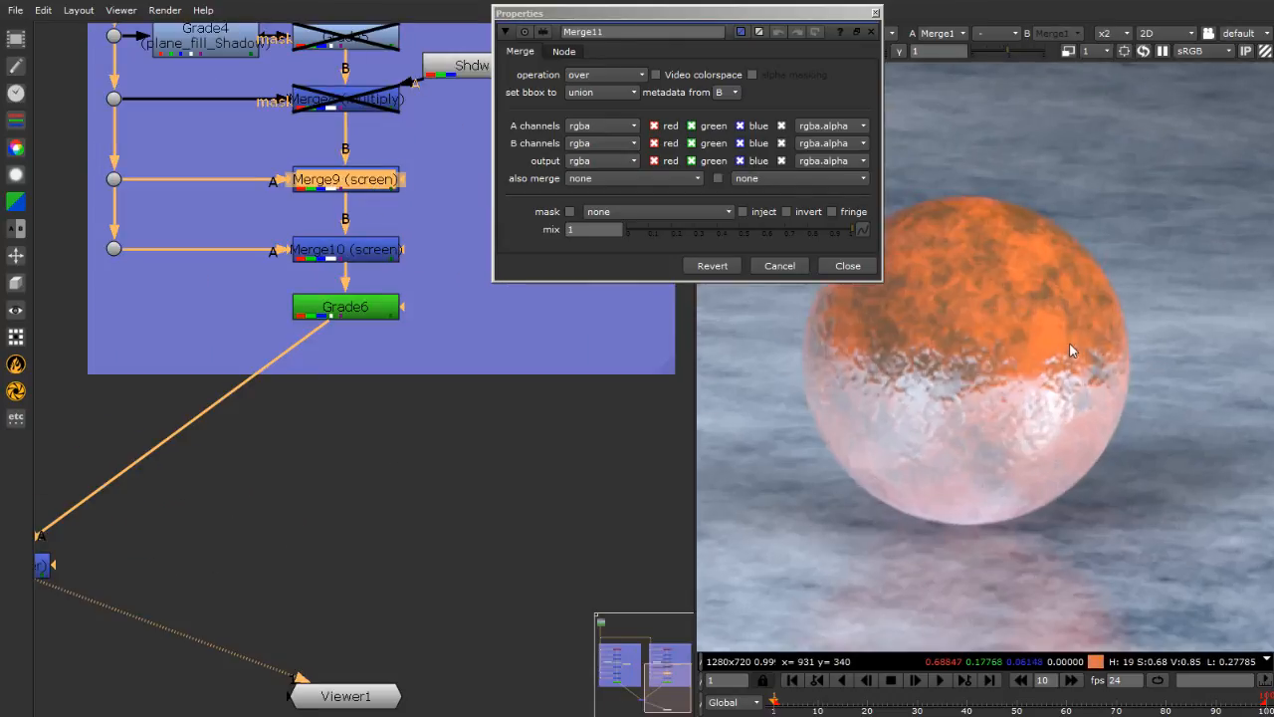
pyautogui.scroll(-2, 1093, 364)
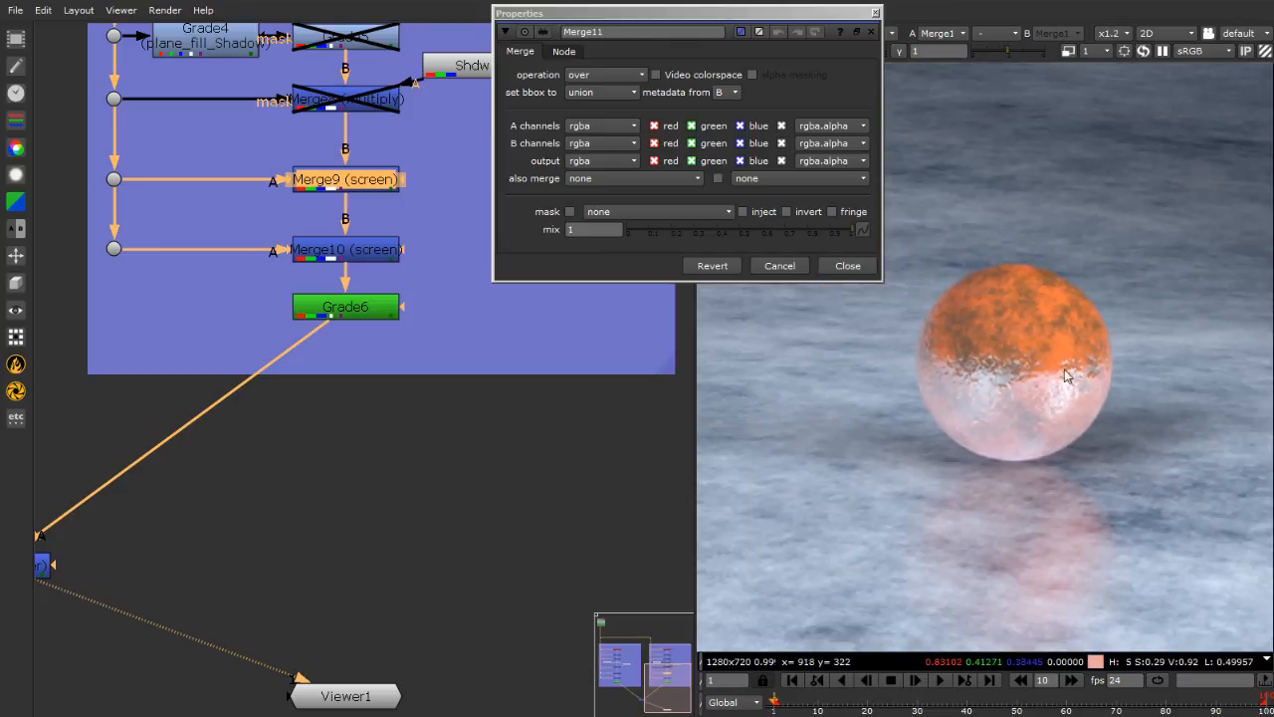
pyautogui.scroll(-3, 971, 383)
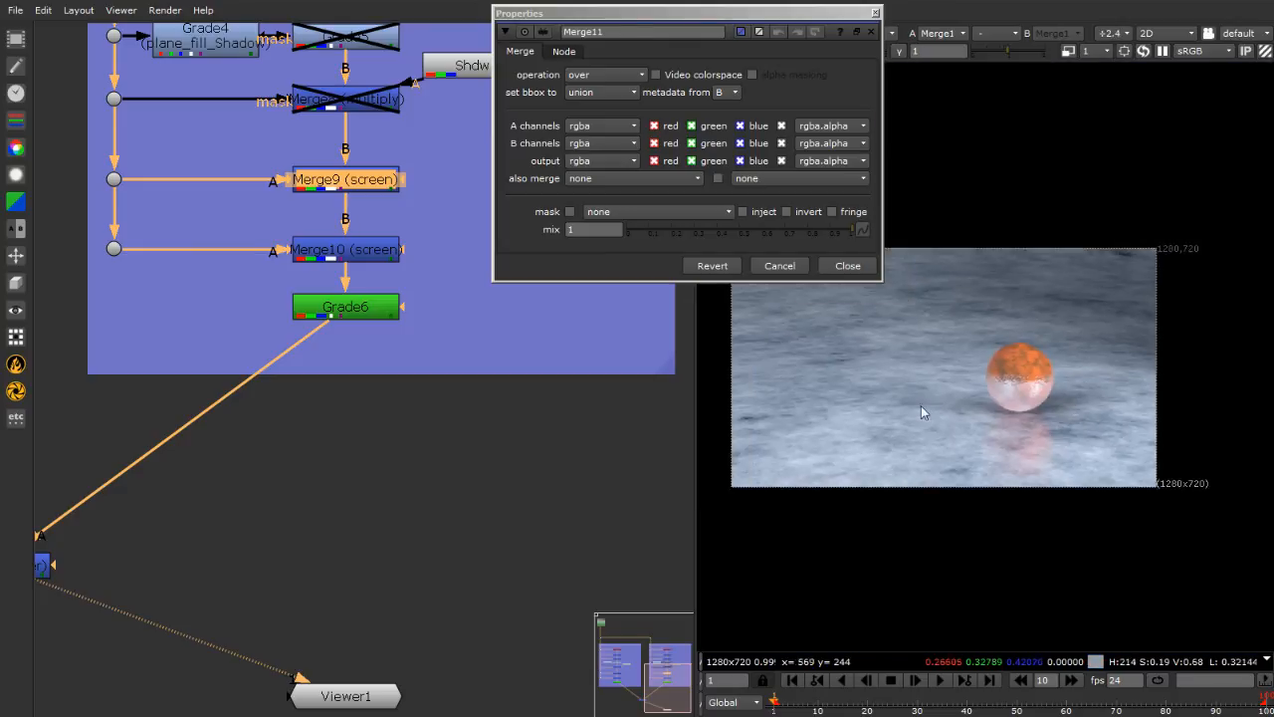
pyautogui.scroll(3, 1004, 407)
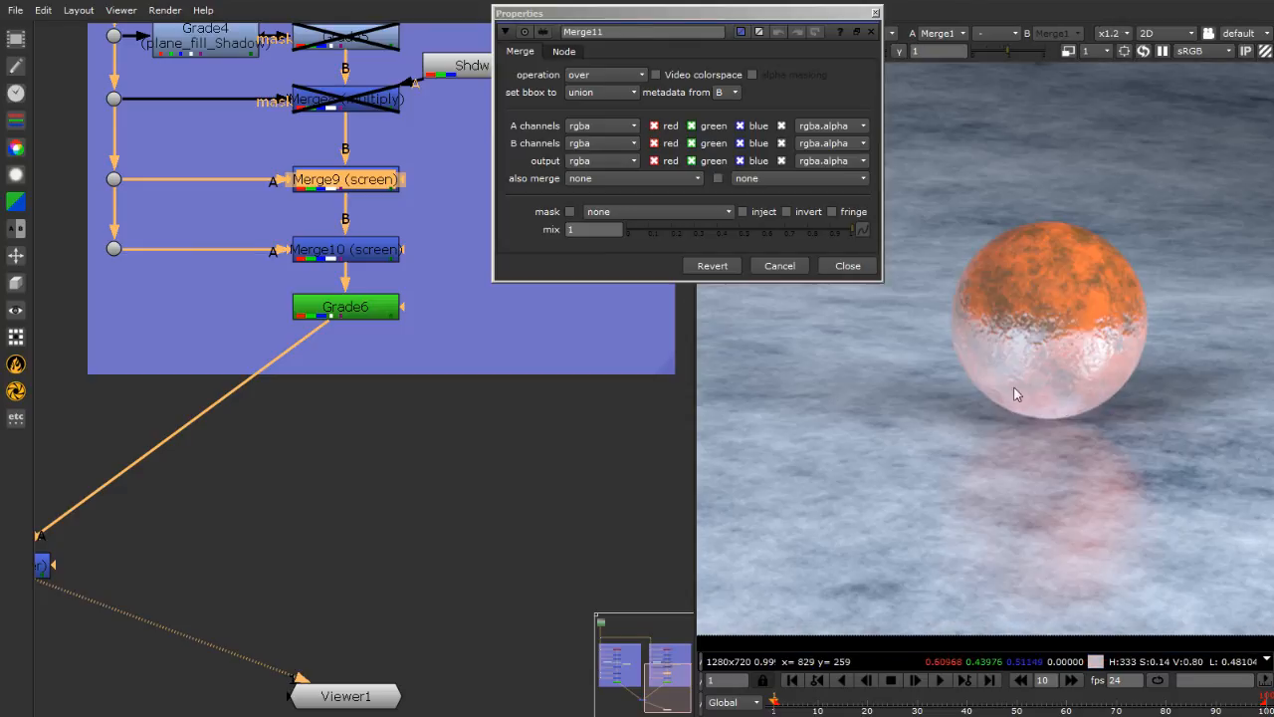
# Examine the sphere's upper edge in the merged composite at pixel level for edge artefacts
pyautogui.scroll(-3, 896, 428)
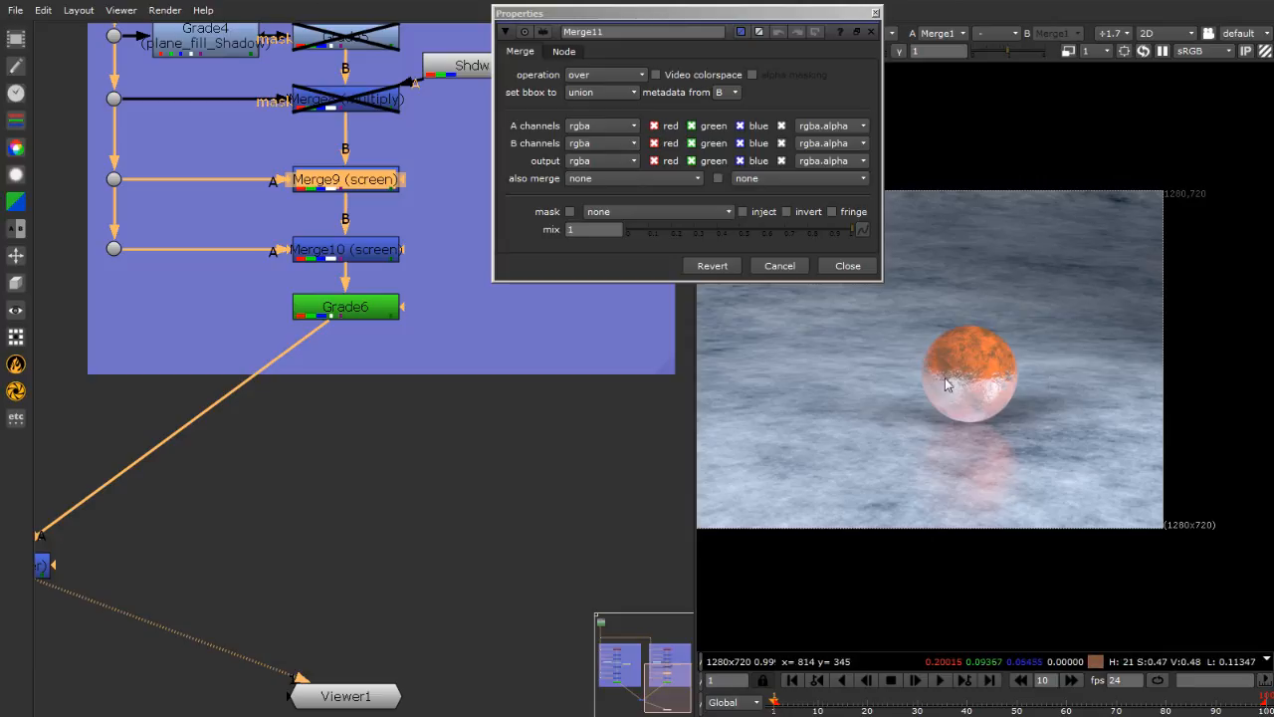
pyautogui.scroll(4, 964, 350)
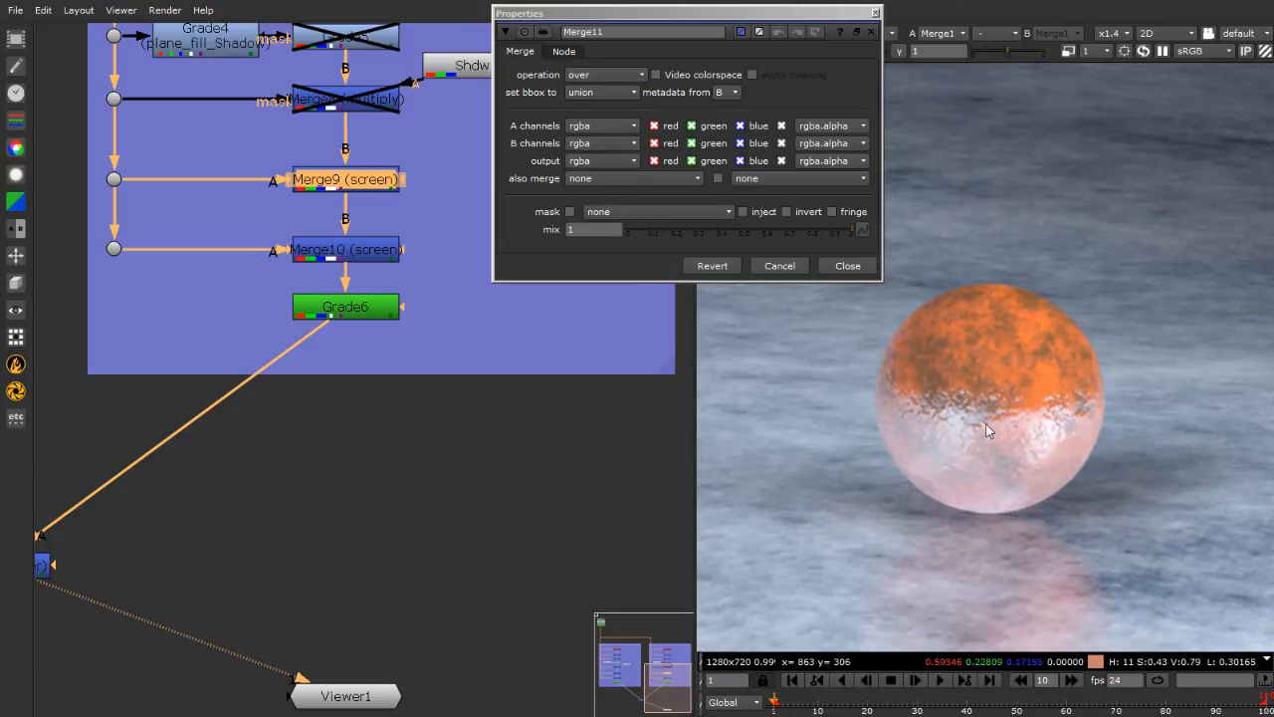
pyautogui.scroll(3, 1075, 438)
pyautogui.scroll(4, 1055, 244)
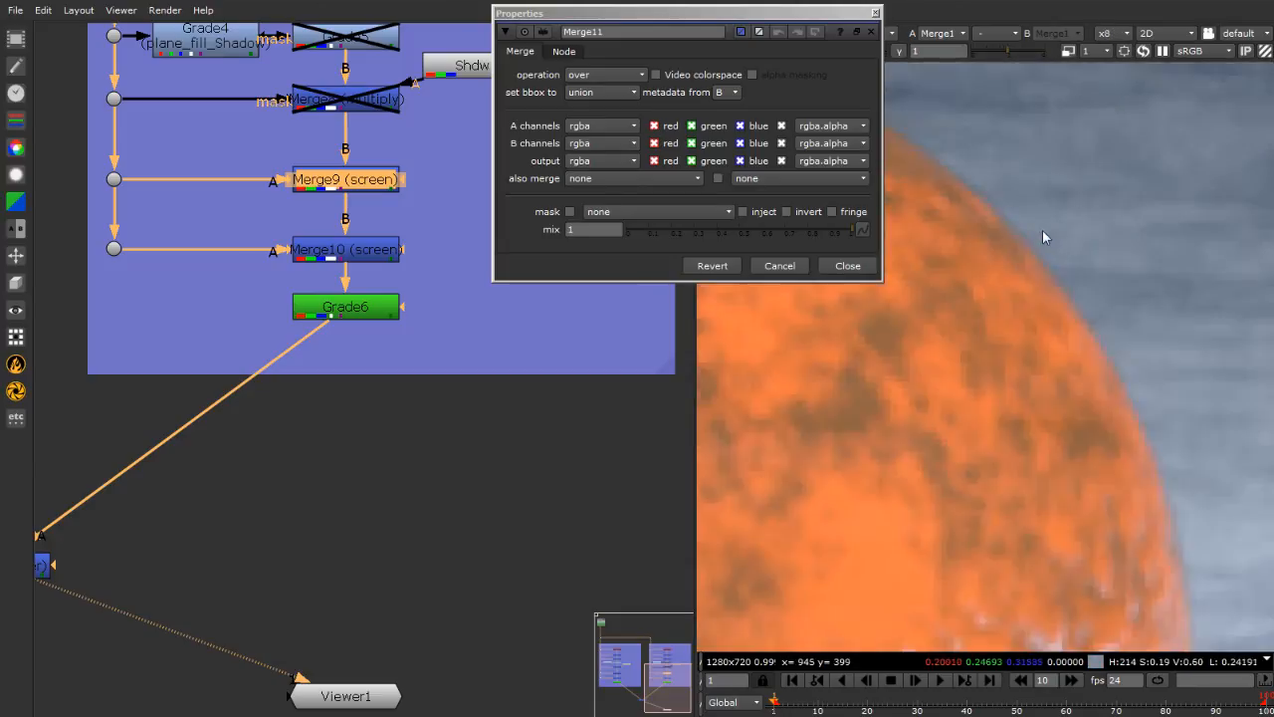
pyautogui.scroll(2, 1141, 315)
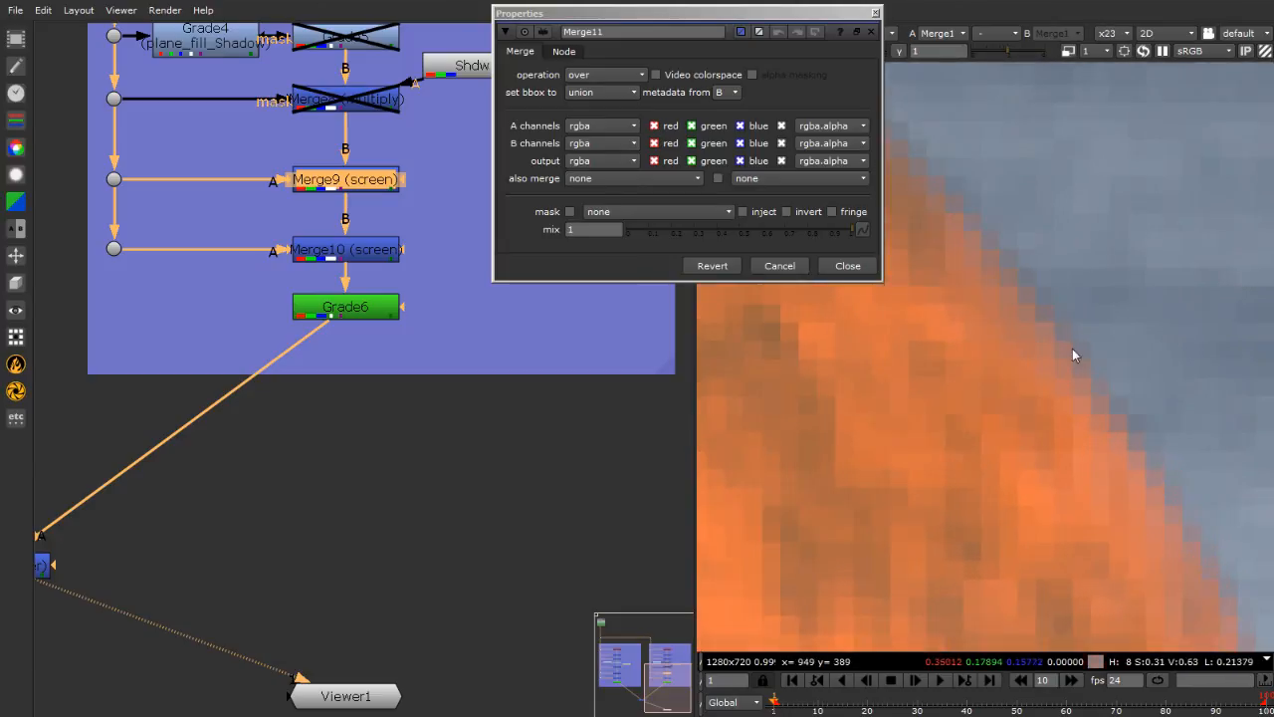
pyautogui.scroll(-1, 1006, 316)
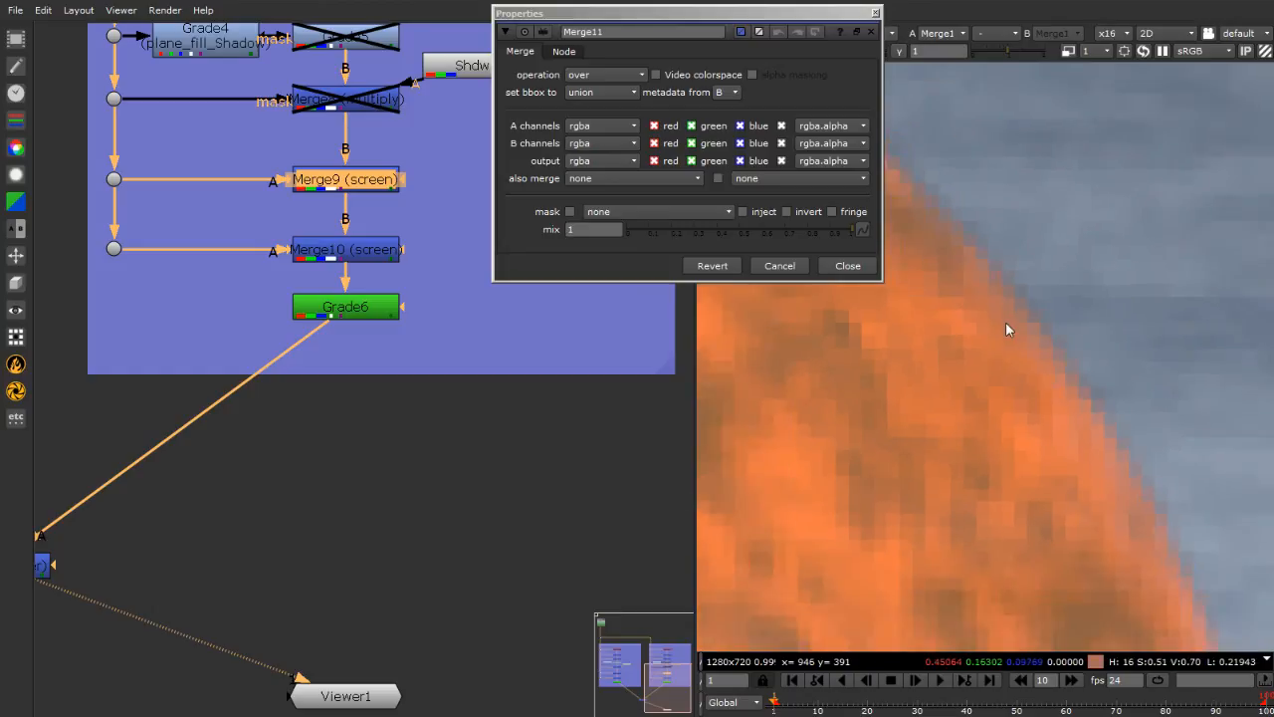
pyautogui.scroll(1, 1051, 334)
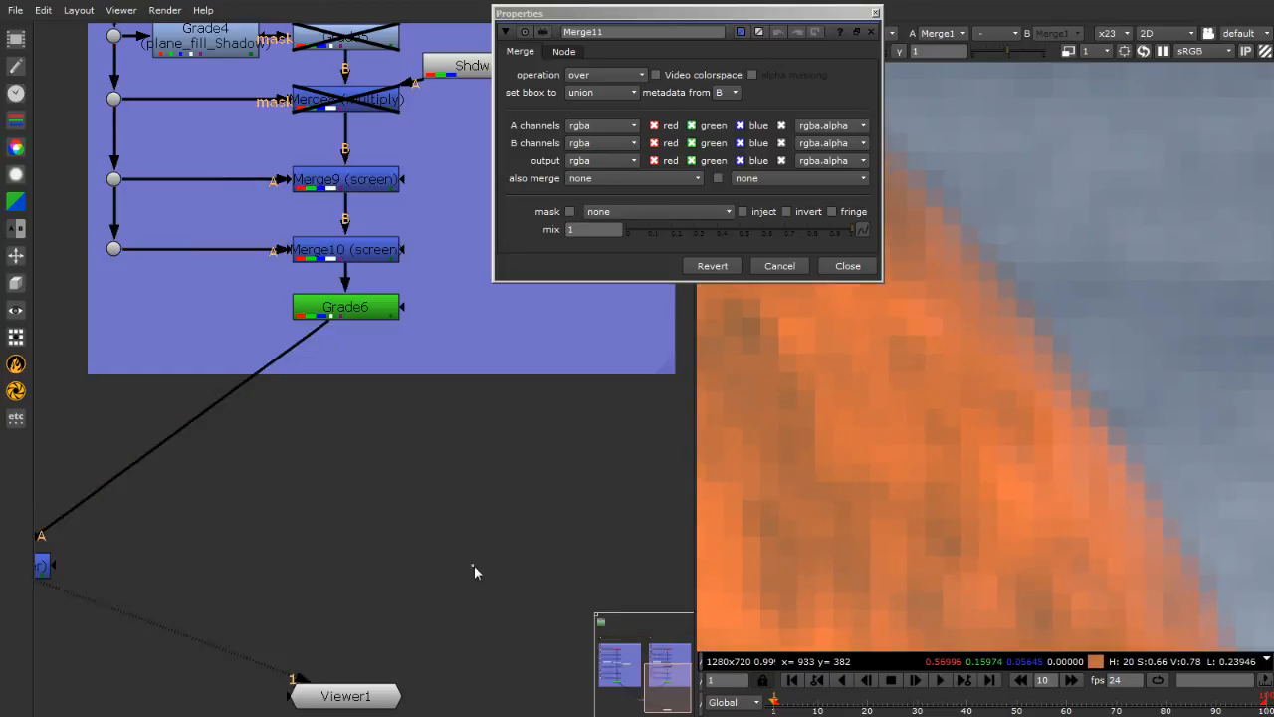
# Connect the Read1 node to the viewer's first input to show the original render
pyautogui.scroll(-6, 515, 558)
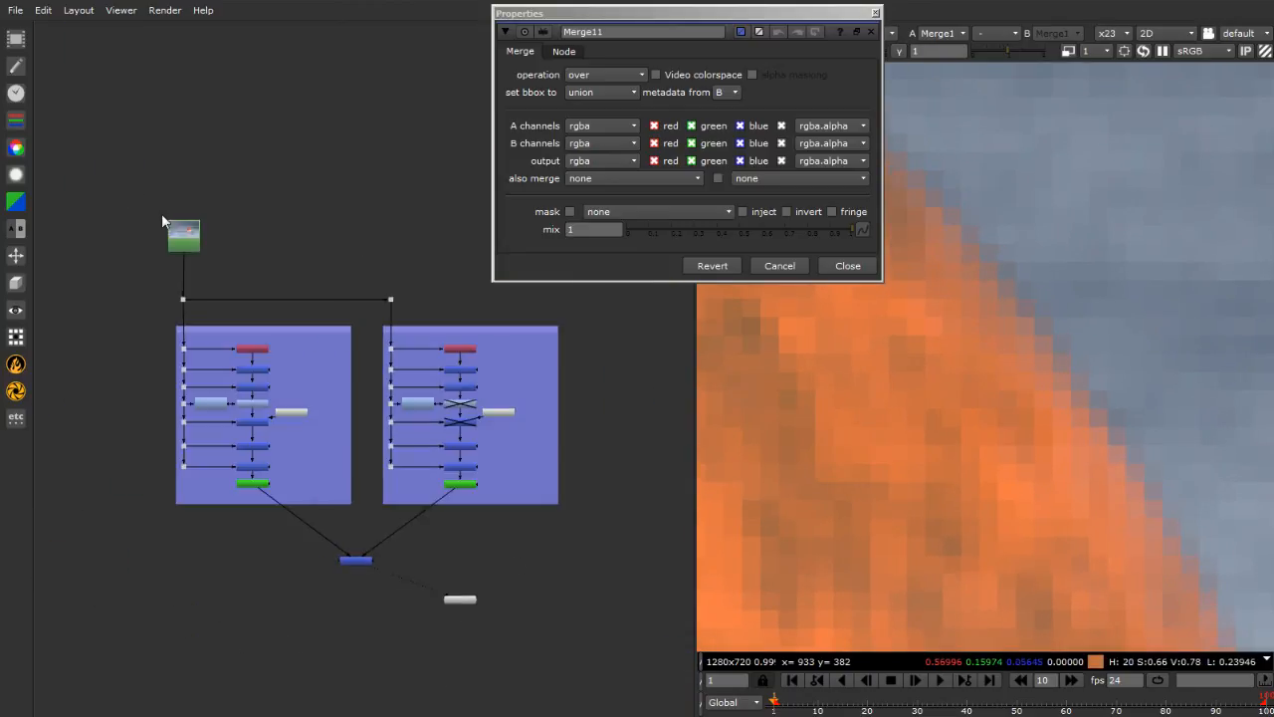
pyautogui.scroll(2, 163, 217)
pyautogui.scroll(-1, 166, 237)
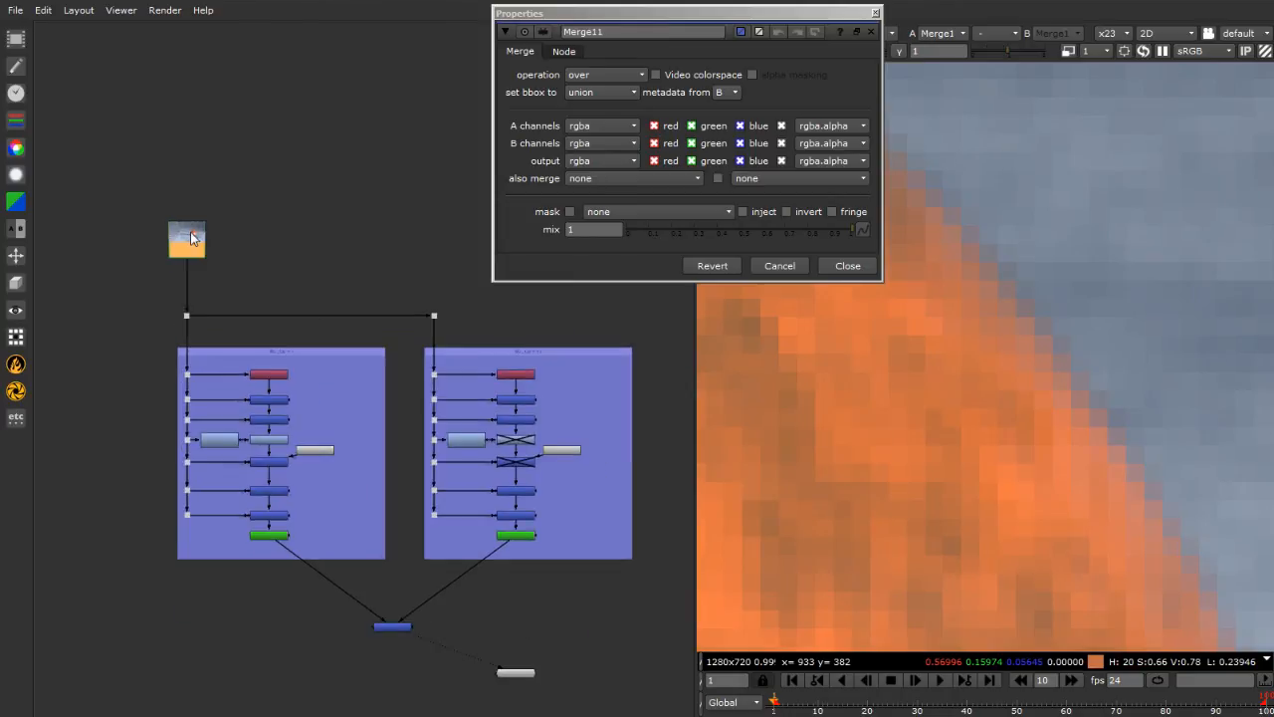
pyautogui.press('1')
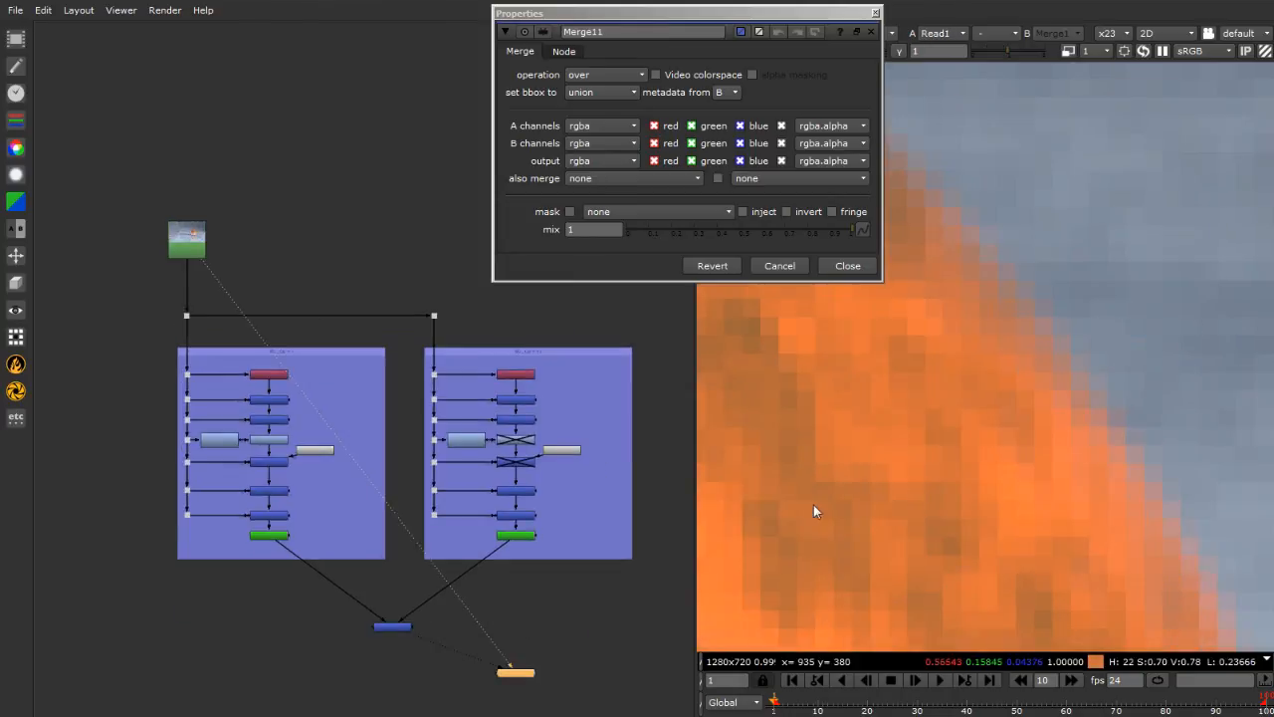
# Flip the viewer repeatedly between Read1 and Merge11 to compare the pixels along the sphere's edge
pyautogui.press('2')
pyautogui.press('1')
pyautogui.press('2')
pyautogui.press('1')
pyautogui.press('2')
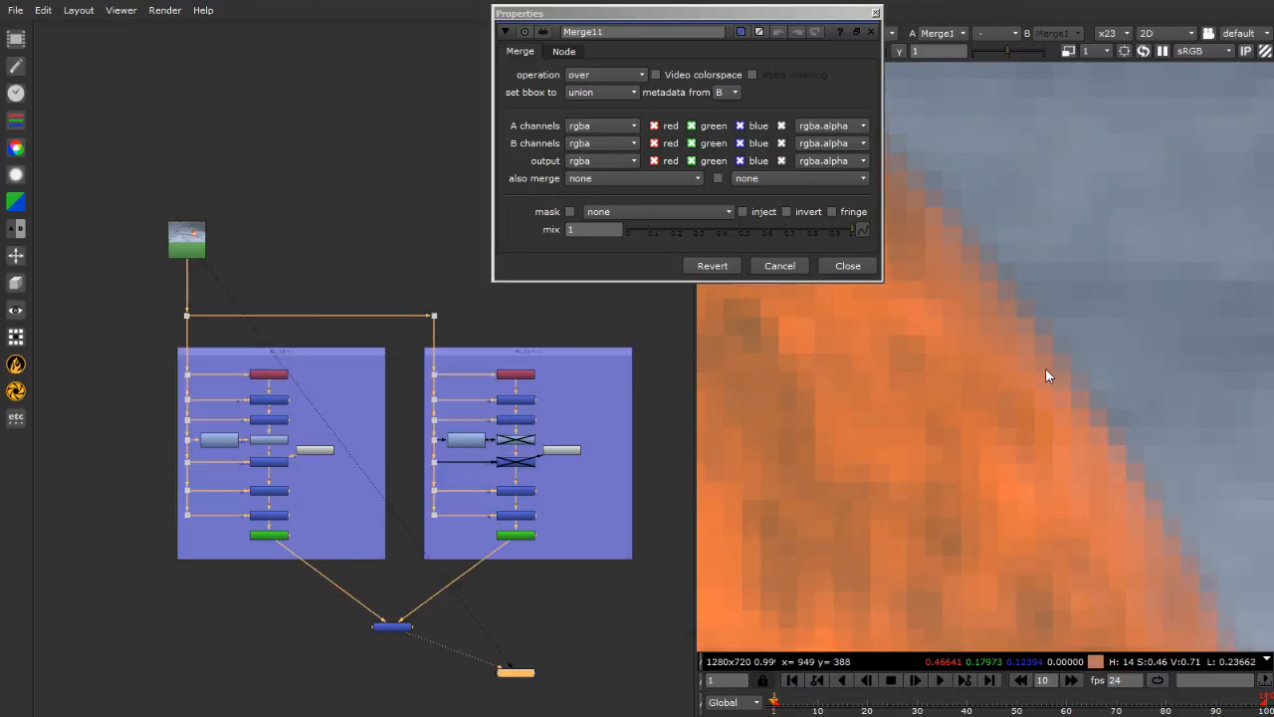
pyautogui.press('1')
pyautogui.press('2')
pyautogui.press('1')
pyautogui.press('2')
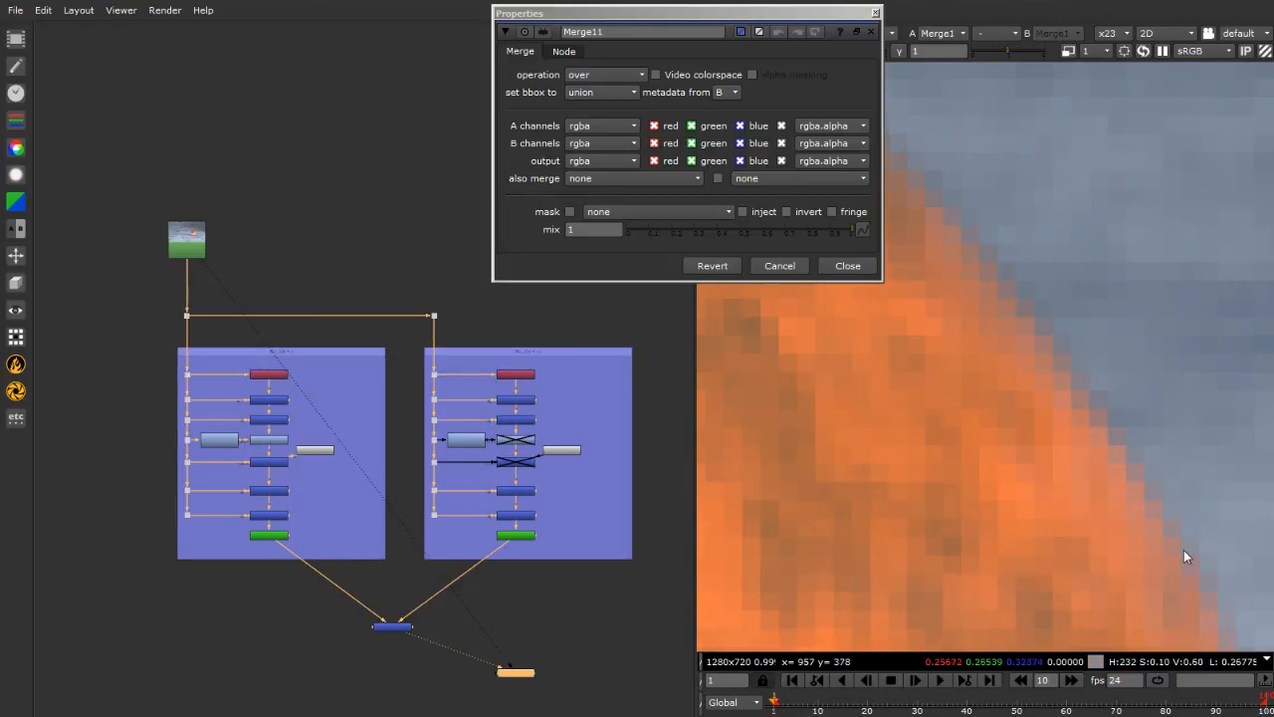
pyautogui.press('1')
pyautogui.press('2')
pyautogui.press('1')
pyautogui.press('2')
pyautogui.press('1')
pyautogui.press('2')
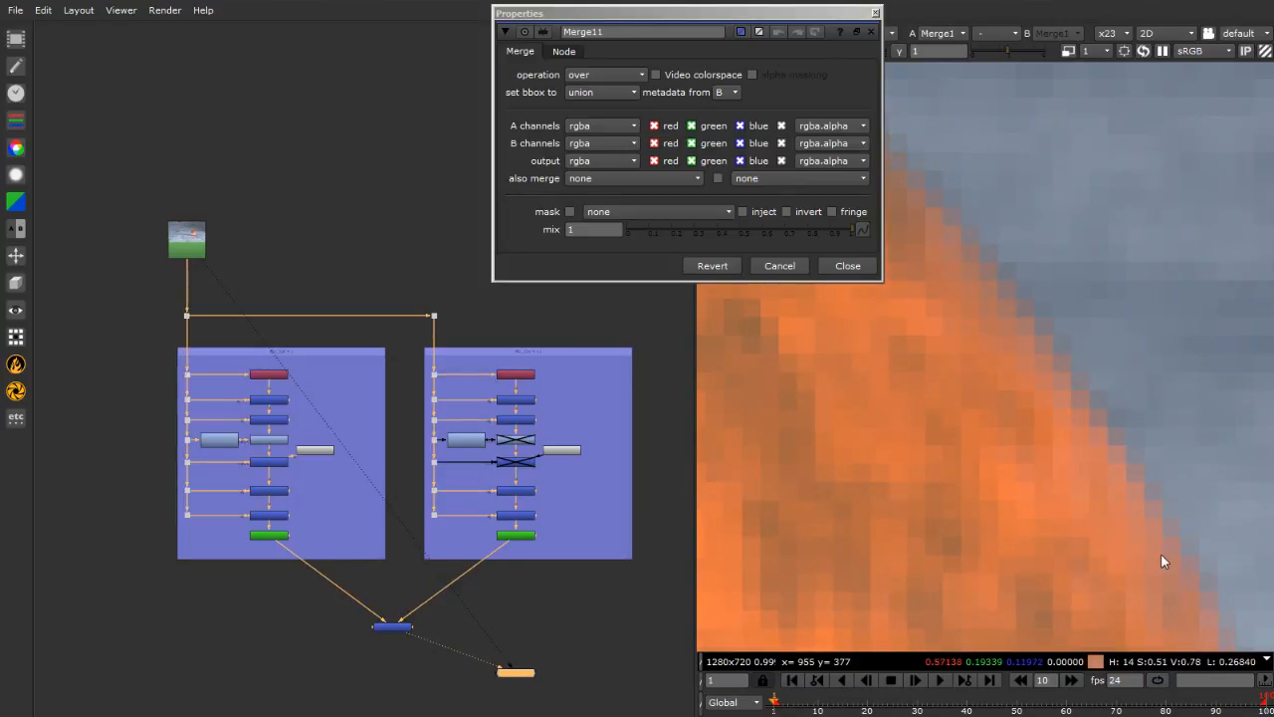
pyautogui.press('1')
pyautogui.press('2')
pyautogui.press('1')
pyautogui.press('2')
pyautogui.press('1')
pyautogui.press('2')
# Compare Read1 and Merge11 across the whole sphere by alternating between the two viewer inputs
pyautogui.press('f')
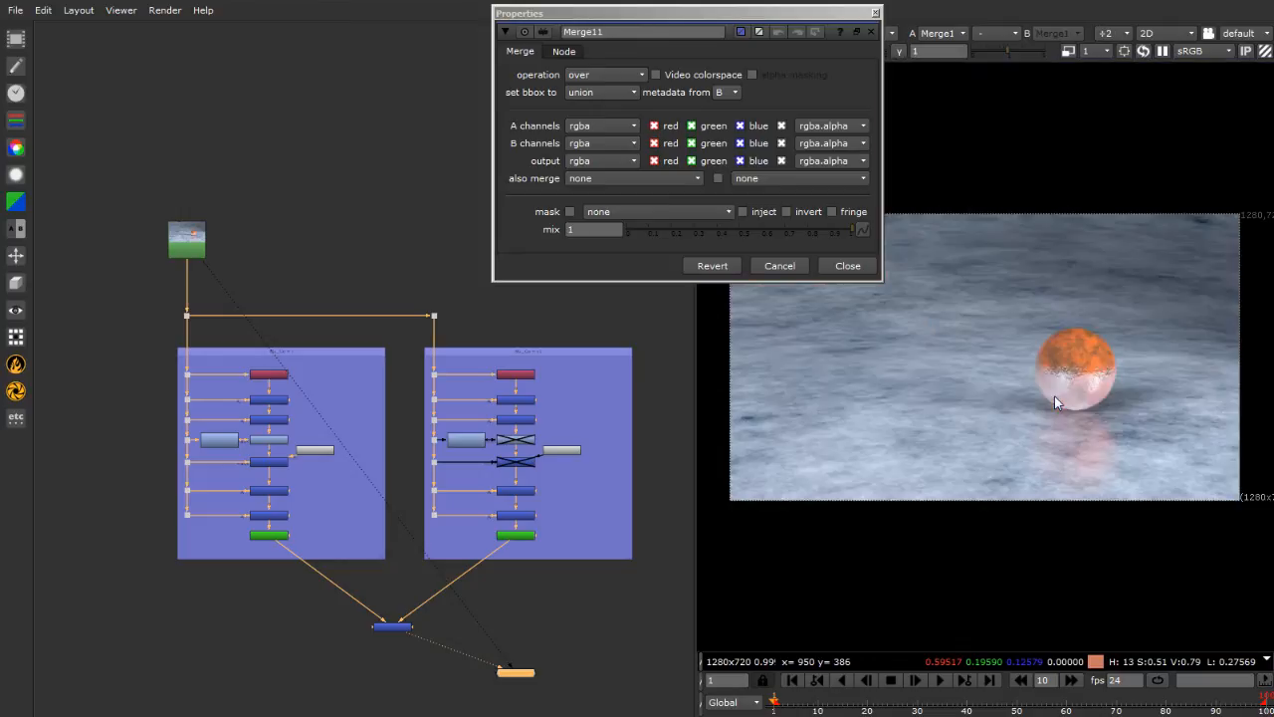
pyautogui.scroll(6, 1107, 345)
pyautogui.press('1')
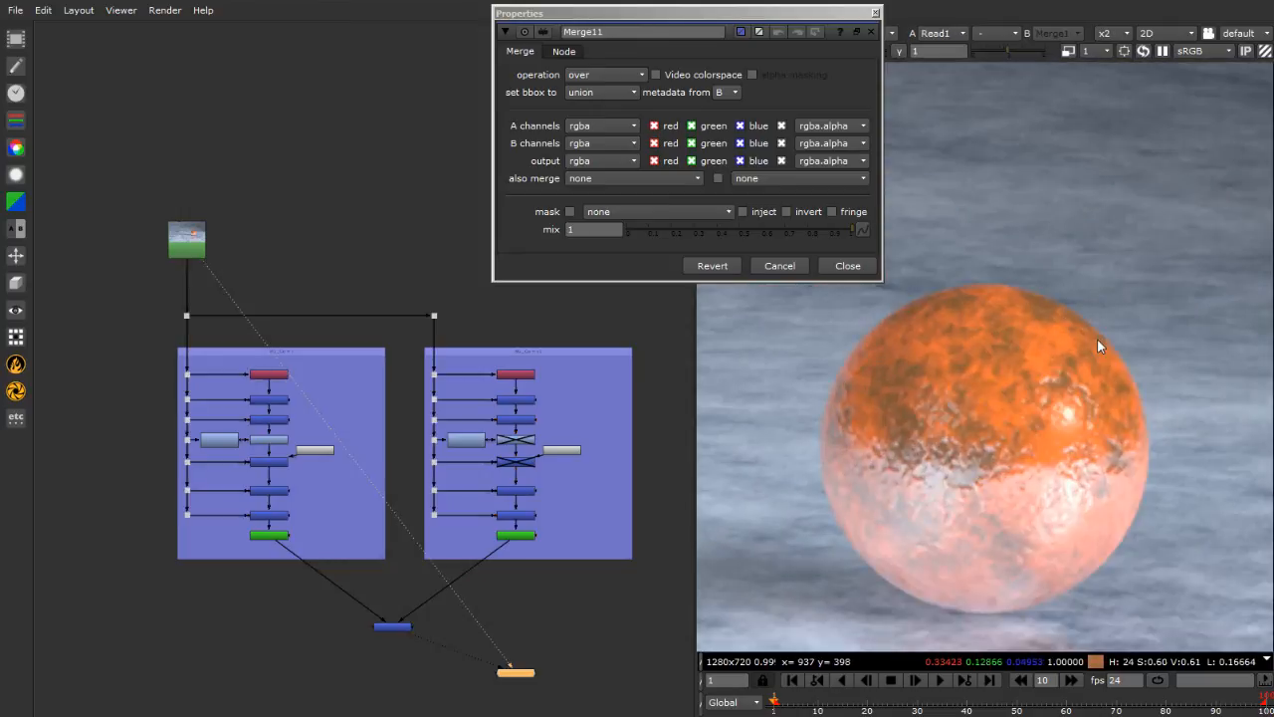
pyautogui.press('2')
pyautogui.press('1')
pyautogui.press('2')
pyautogui.press('1')
pyautogui.press('2')
pyautogui.press('1')
pyautogui.press('2')
pyautogui.press('1')
pyautogui.press('2')
# Compare the original render with the merged composite at full frame and up close on the sphere's surface and highlights
pyautogui.scroll(-6, 1097, 337)
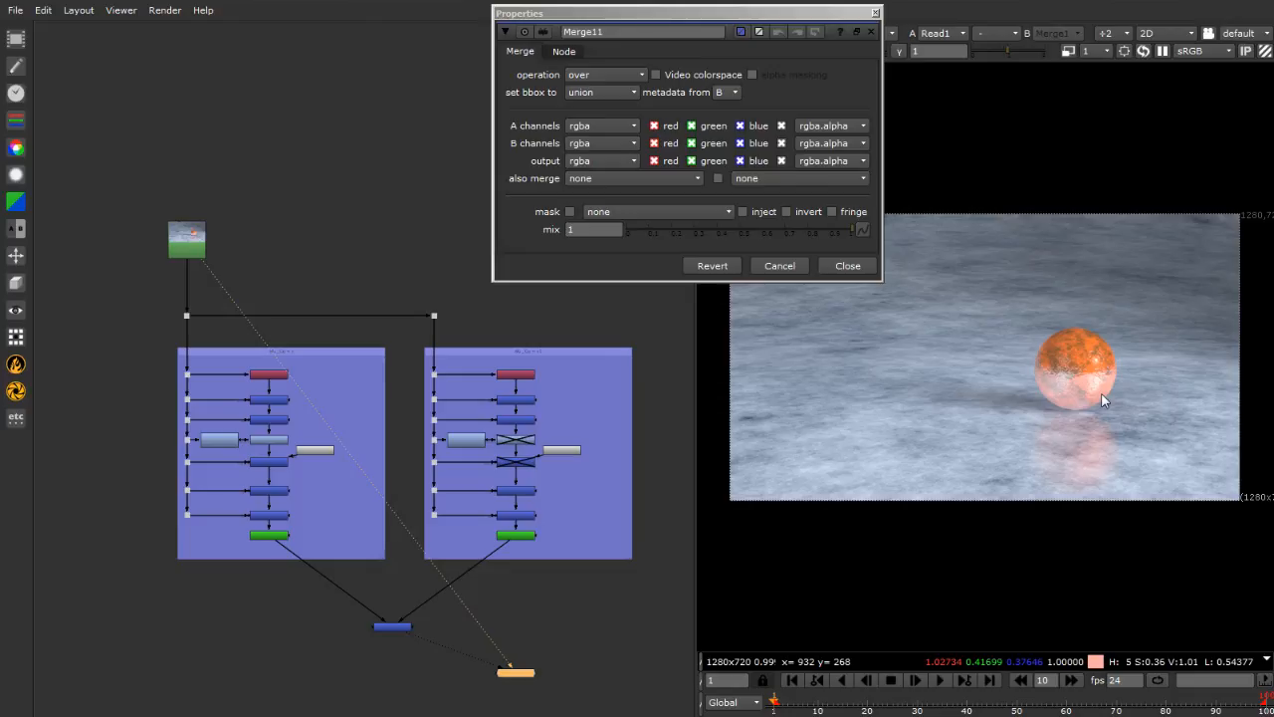
pyautogui.press('1')
pyautogui.press('2')
pyautogui.press('1')
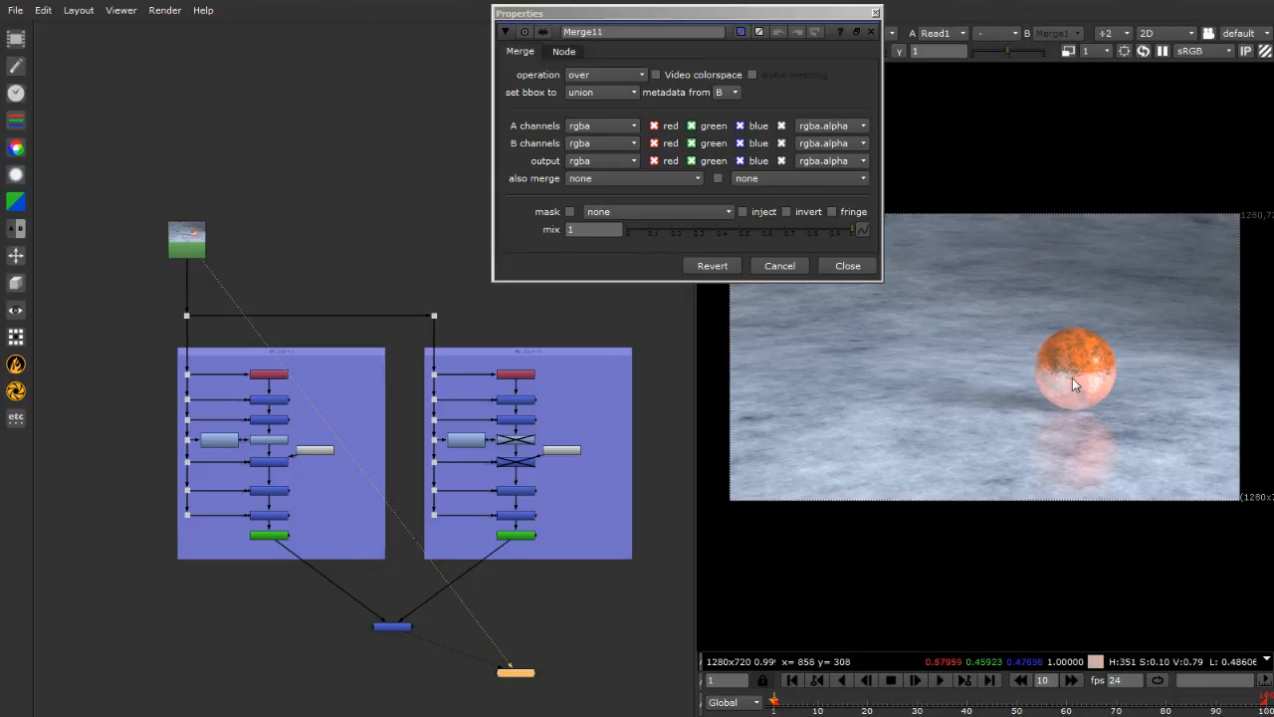
pyautogui.scroll(3, 1091, 365)
pyautogui.scroll(4, 1091, 365)
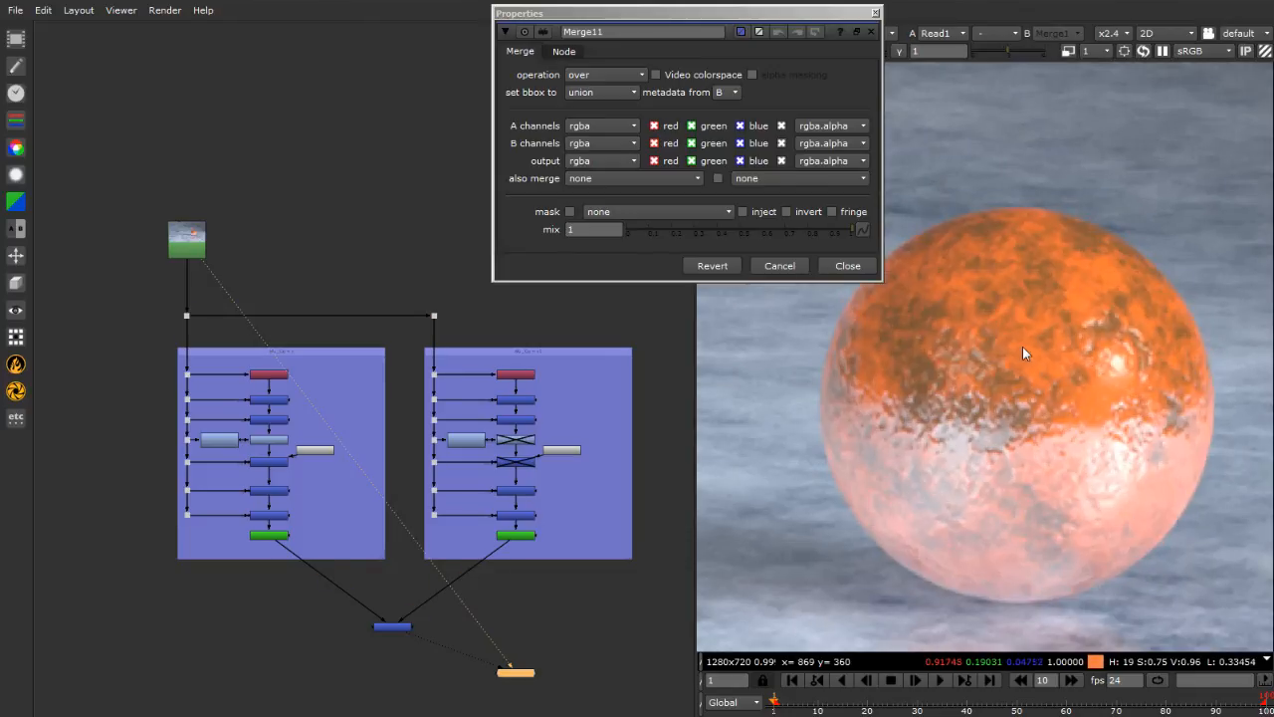
pyautogui.press('2')
pyautogui.press('1')
pyautogui.press('2')
pyautogui.press('1')
pyautogui.press('2')
pyautogui.press('1')
pyautogui.press('2')
pyautogui.press('1')
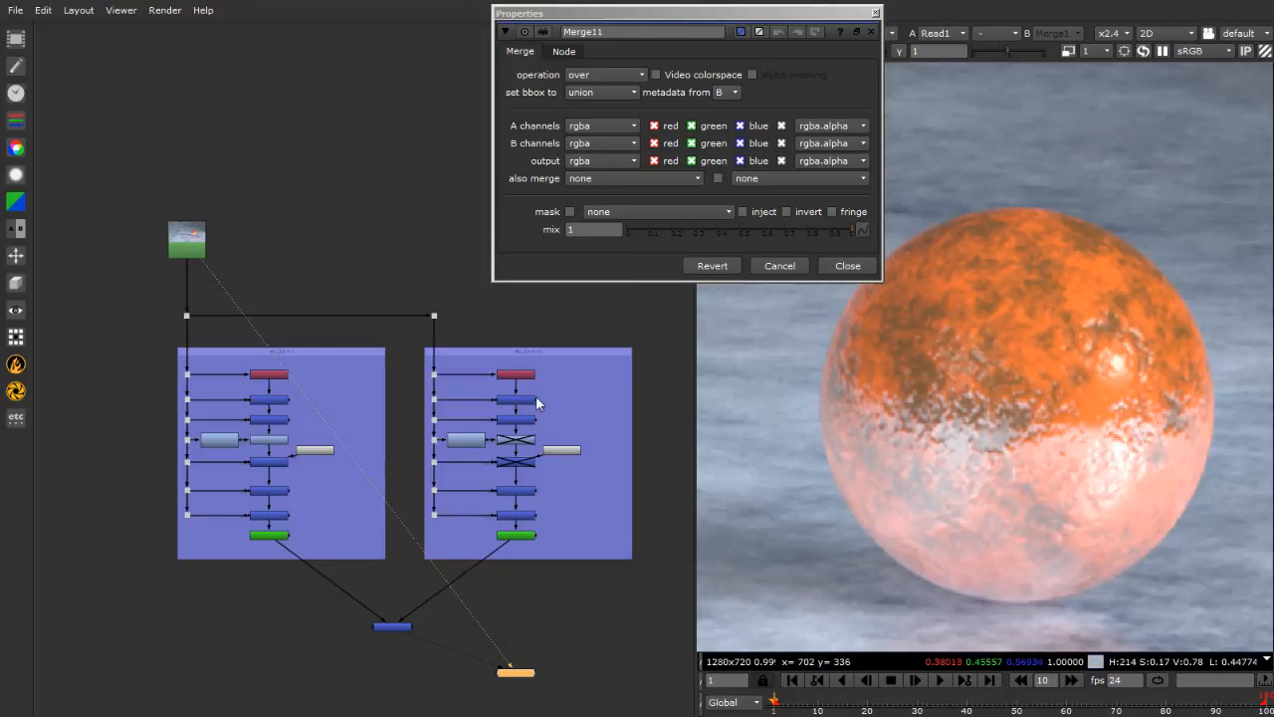
pyautogui.press('2')
pyautogui.press('1')
pyautogui.press('2')
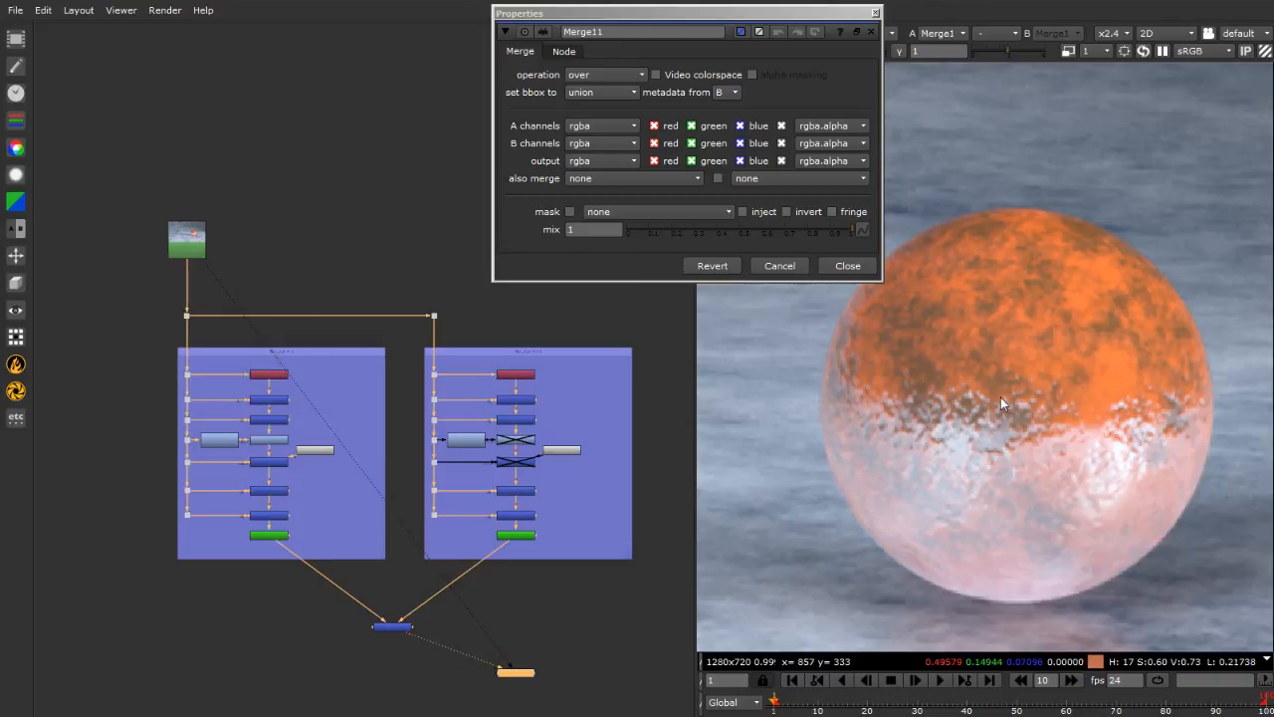
pyautogui.press('1')
pyautogui.press('2')
pyautogui.press('1')
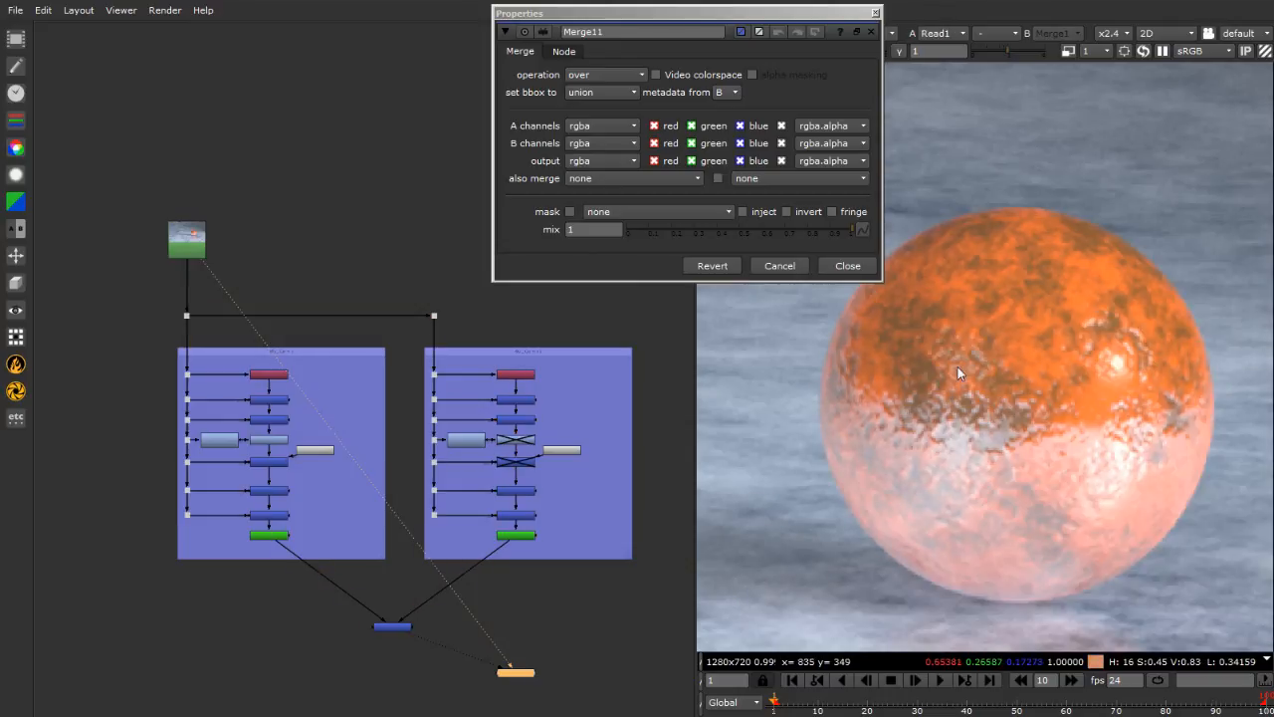
# Compare the sphere's shadow and floor reflection between Read1 and Merge11
pyautogui.press('f')
pyautogui.scroll(3, 1108, 401)
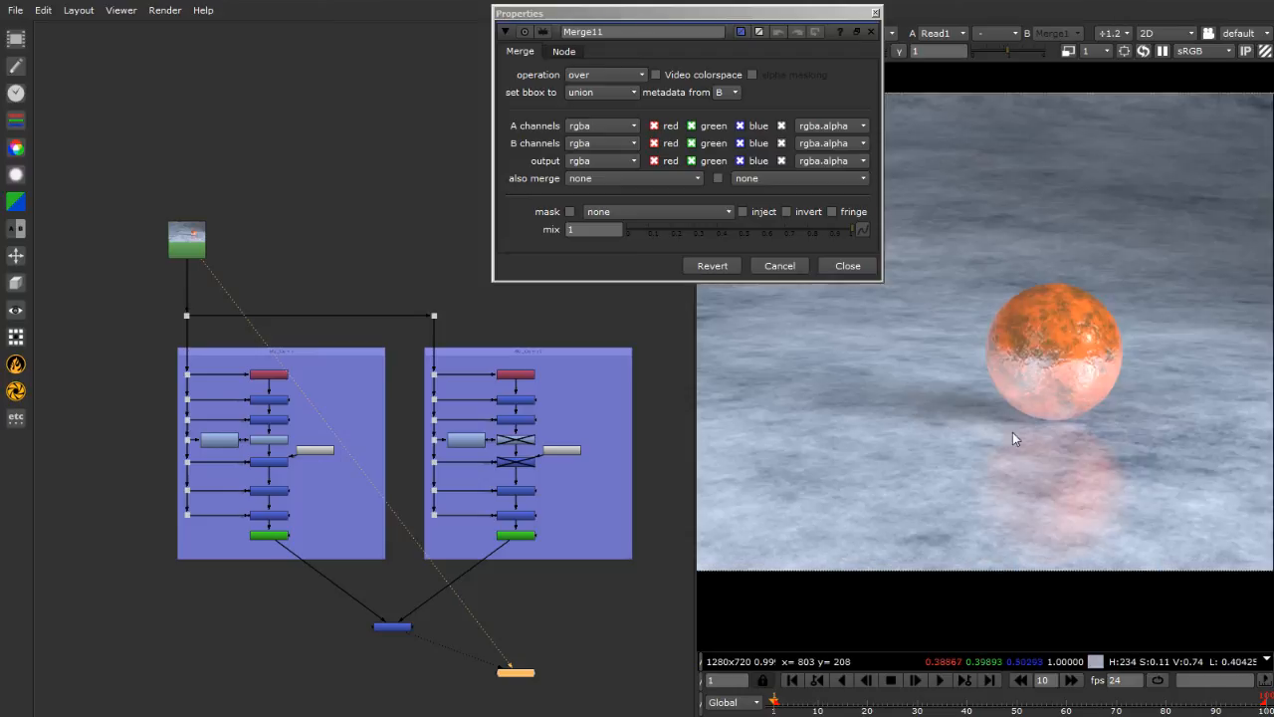
pyautogui.press('2')
pyautogui.press('1')
pyautogui.press('2')
pyautogui.press('1')
pyautogui.press('2')
pyautogui.press('1')
pyautogui.press('2')
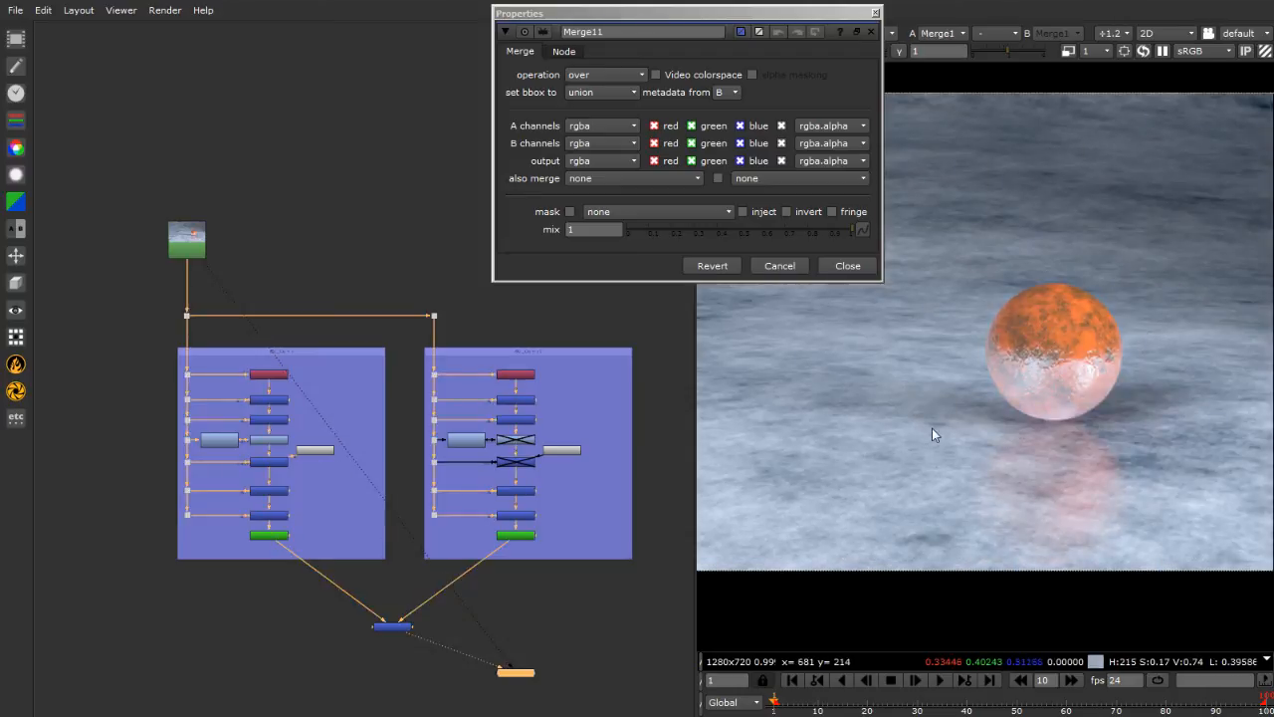
pyautogui.press('1')
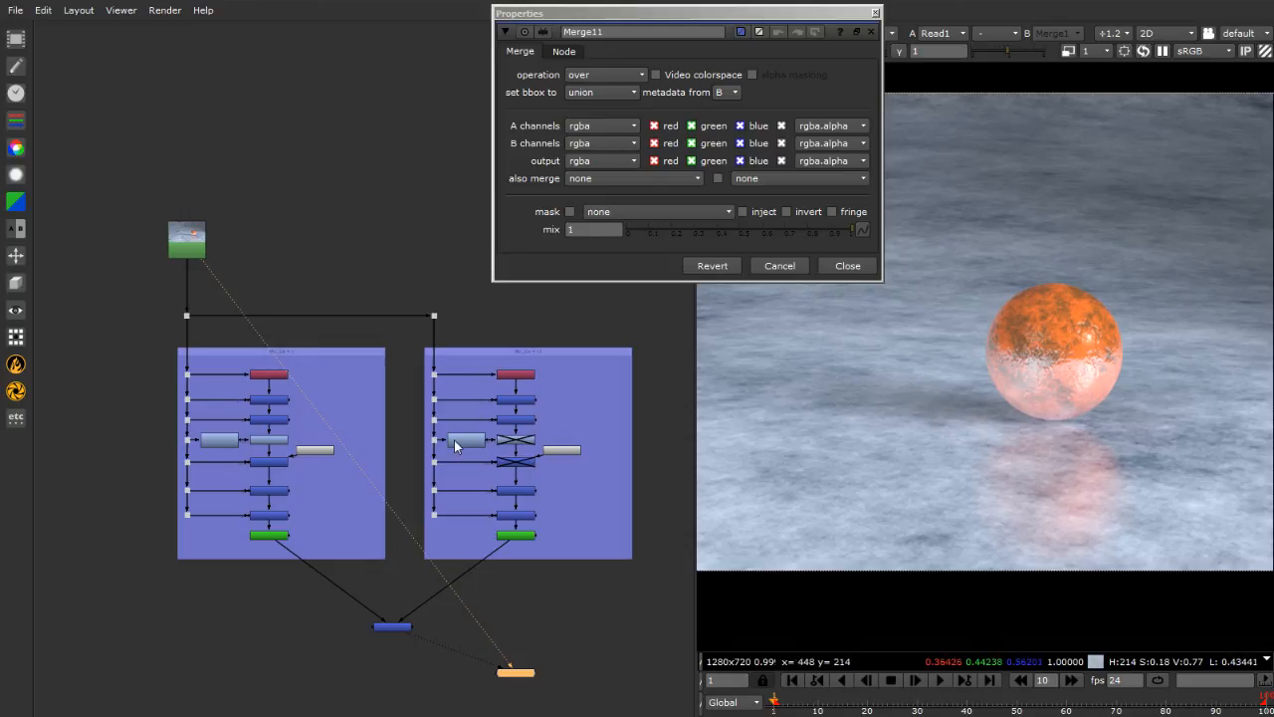
pyautogui.press('1')
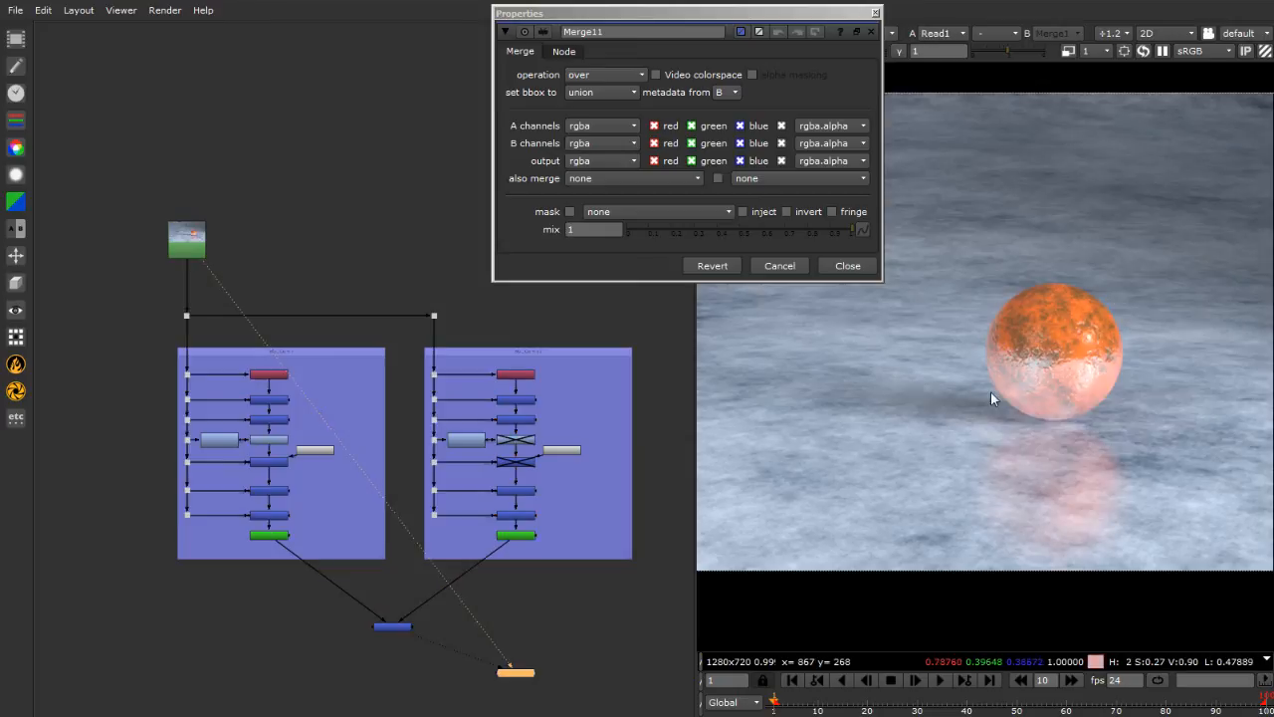
pyautogui.press('2')
pyautogui.press('1')
pyautogui.press('2')
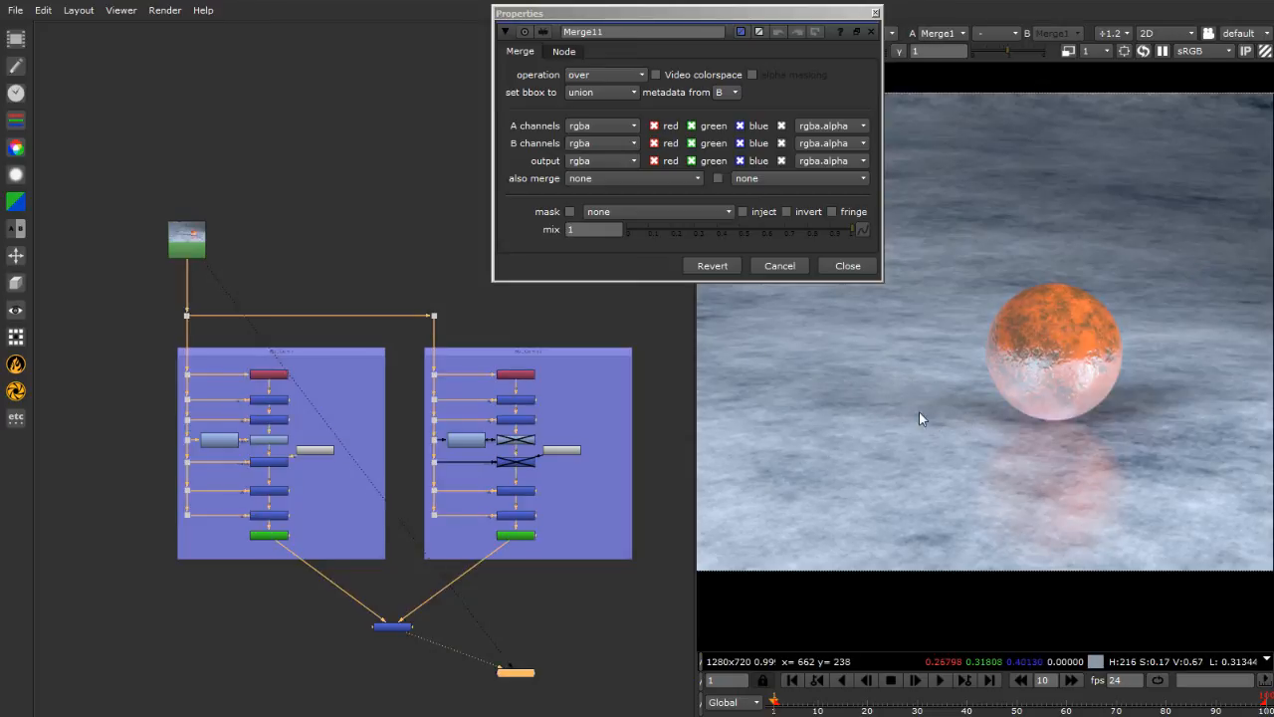
pyautogui.press('1')
# Recheck the sphere's lower half and upper edge against the original render by switching between Read1 and Merge11
pyautogui.scroll(2, 1095, 378)
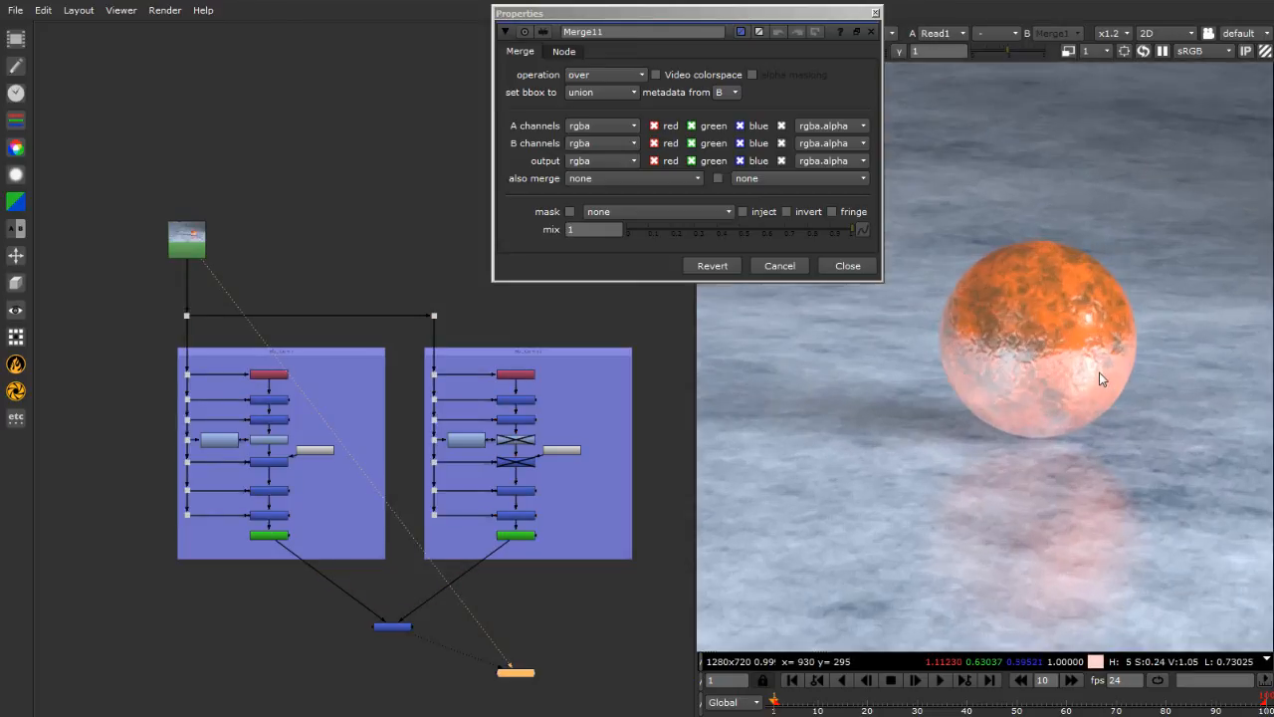
pyautogui.press('2')
pyautogui.press('1')
pyautogui.scroll(10, 1131, 202)
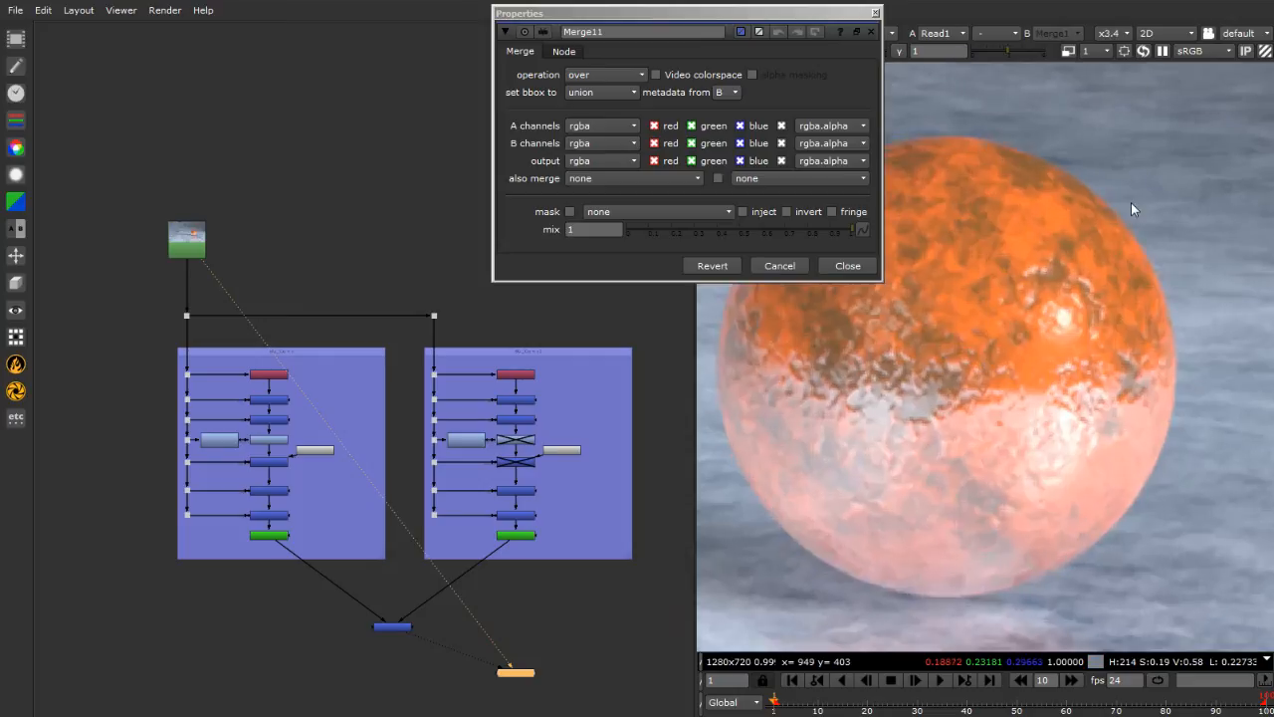
pyautogui.press('2')
pyautogui.press('1')
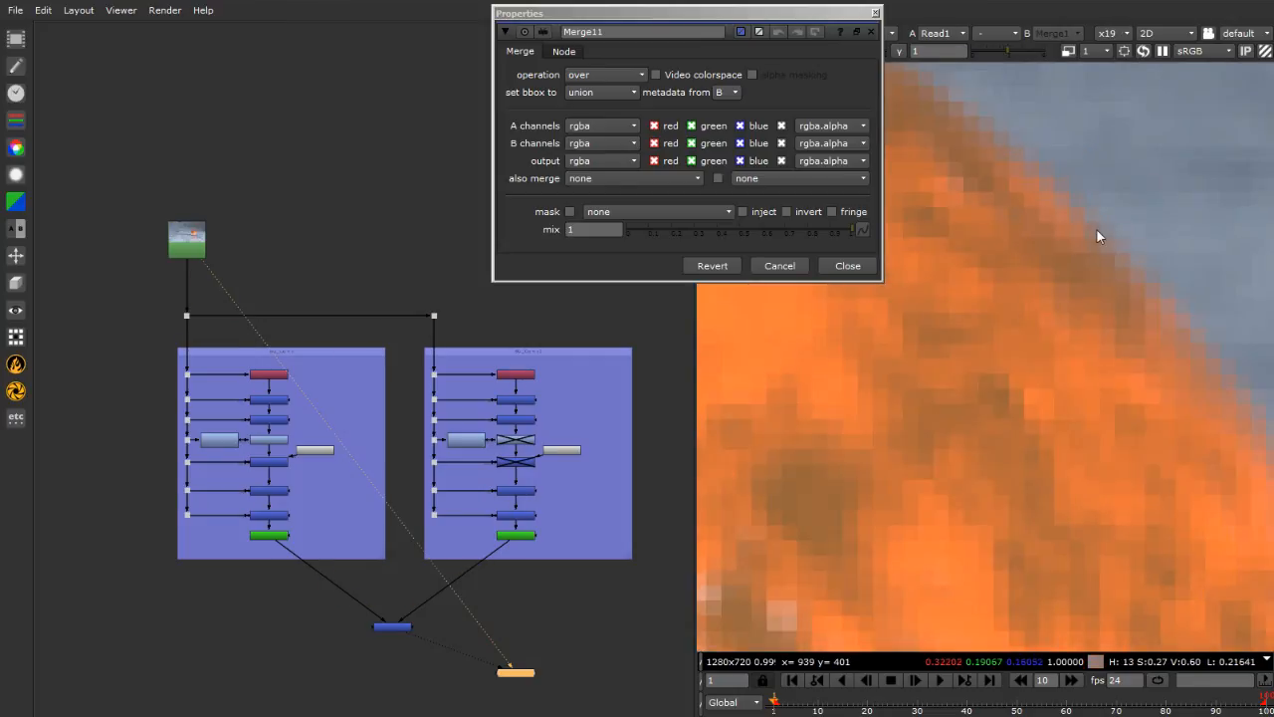
pyautogui.press('2')
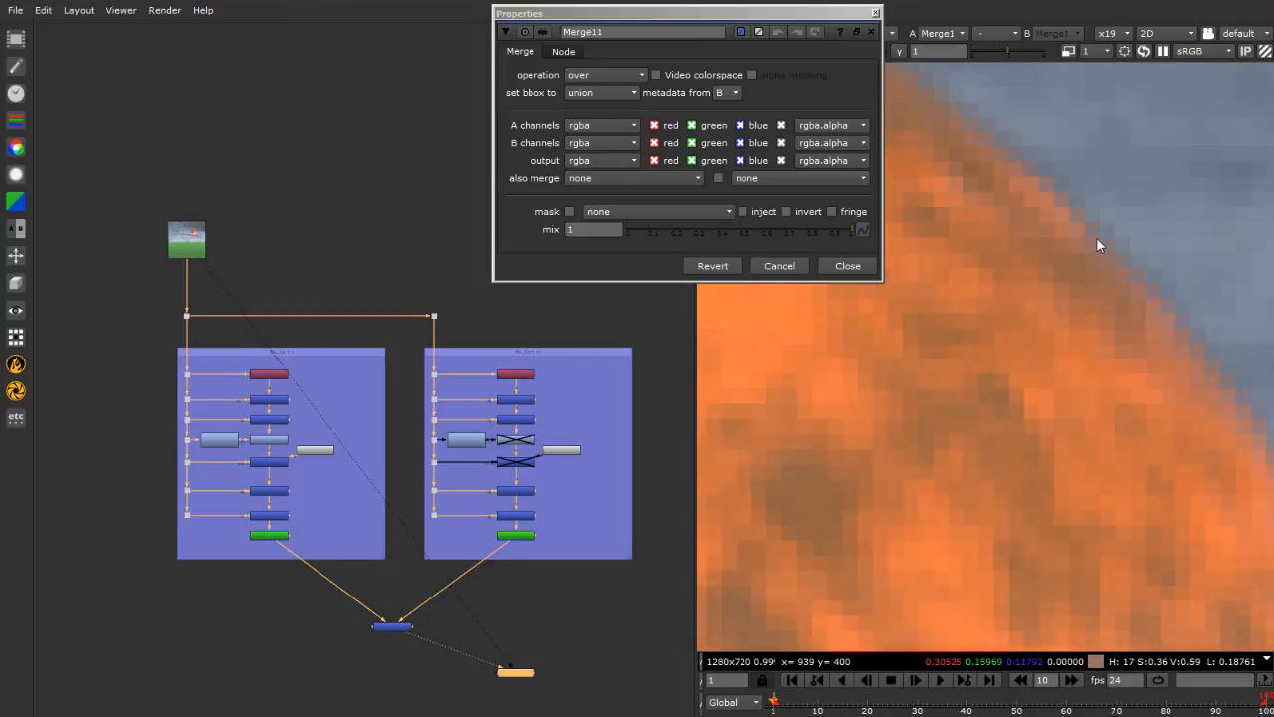
# Close the Merge11 properties window and move Merge11 directly below Grade3 of the BG_Comp branch
pyautogui.click(875, 13)
pyautogui.scroll(-4, 925, 373)
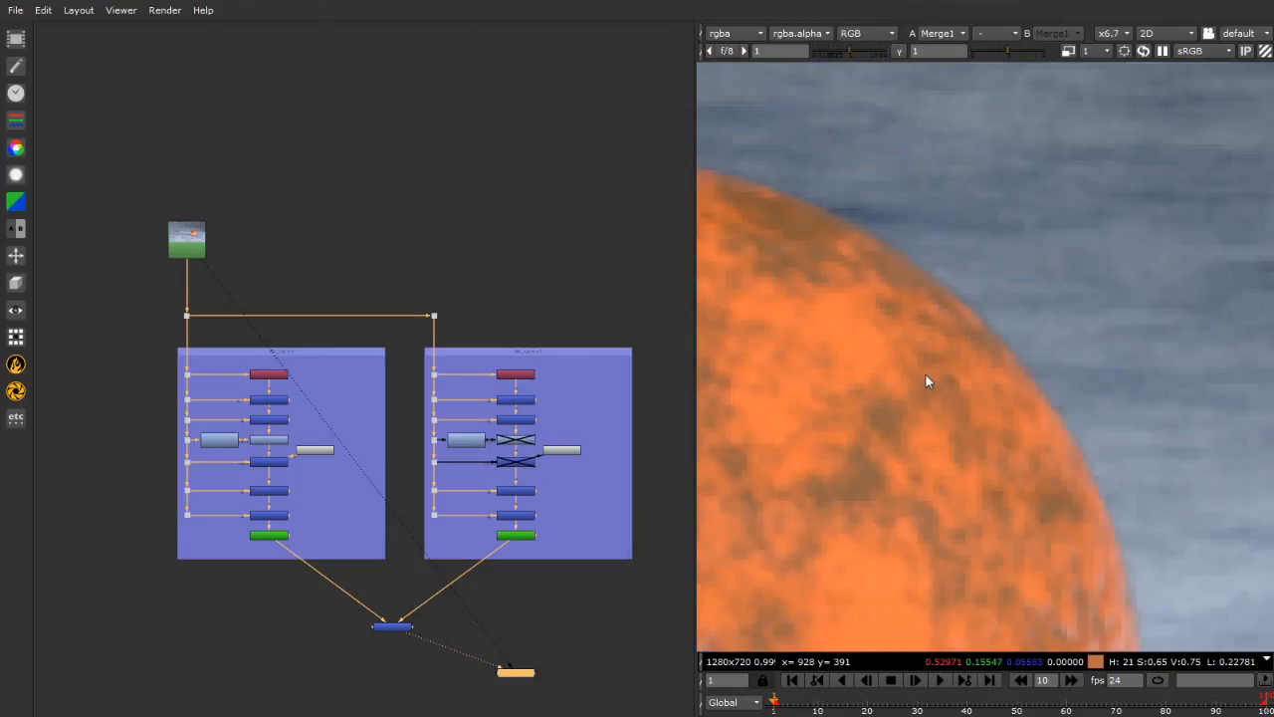
pyautogui.scroll(3, 924, 295)
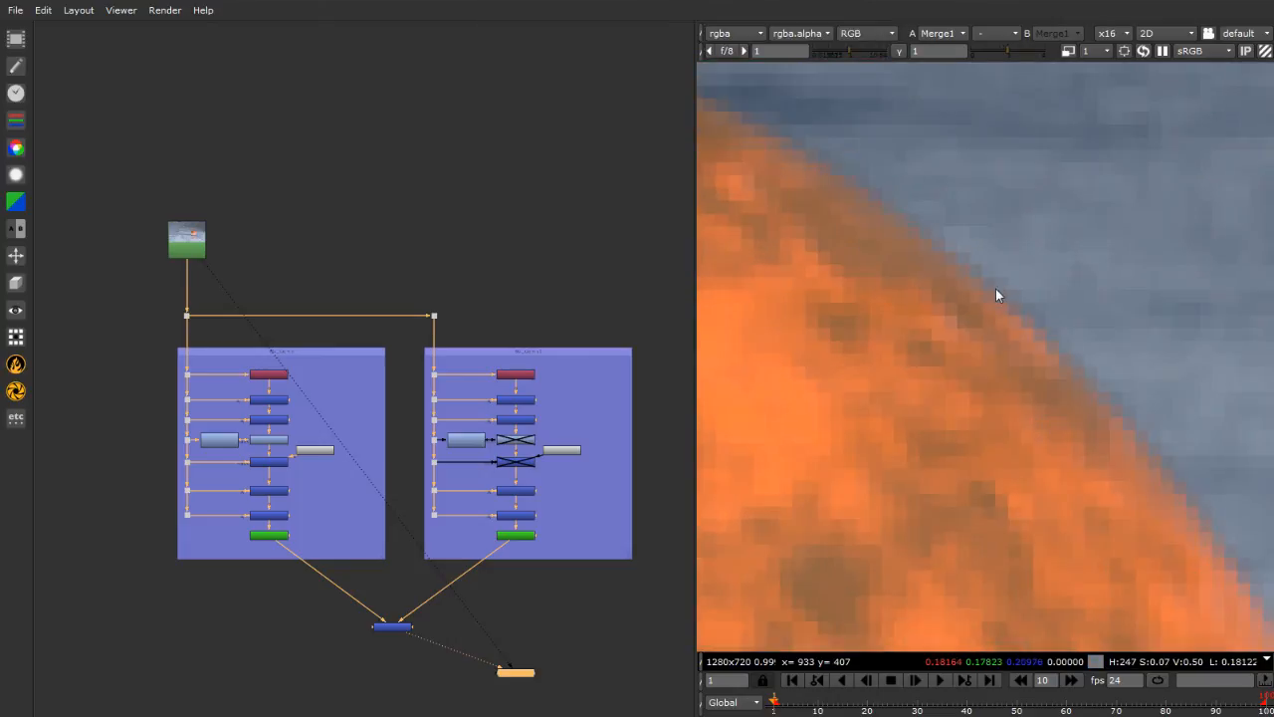
pyautogui.moveTo(392, 626); pyautogui.dragTo(270, 632)
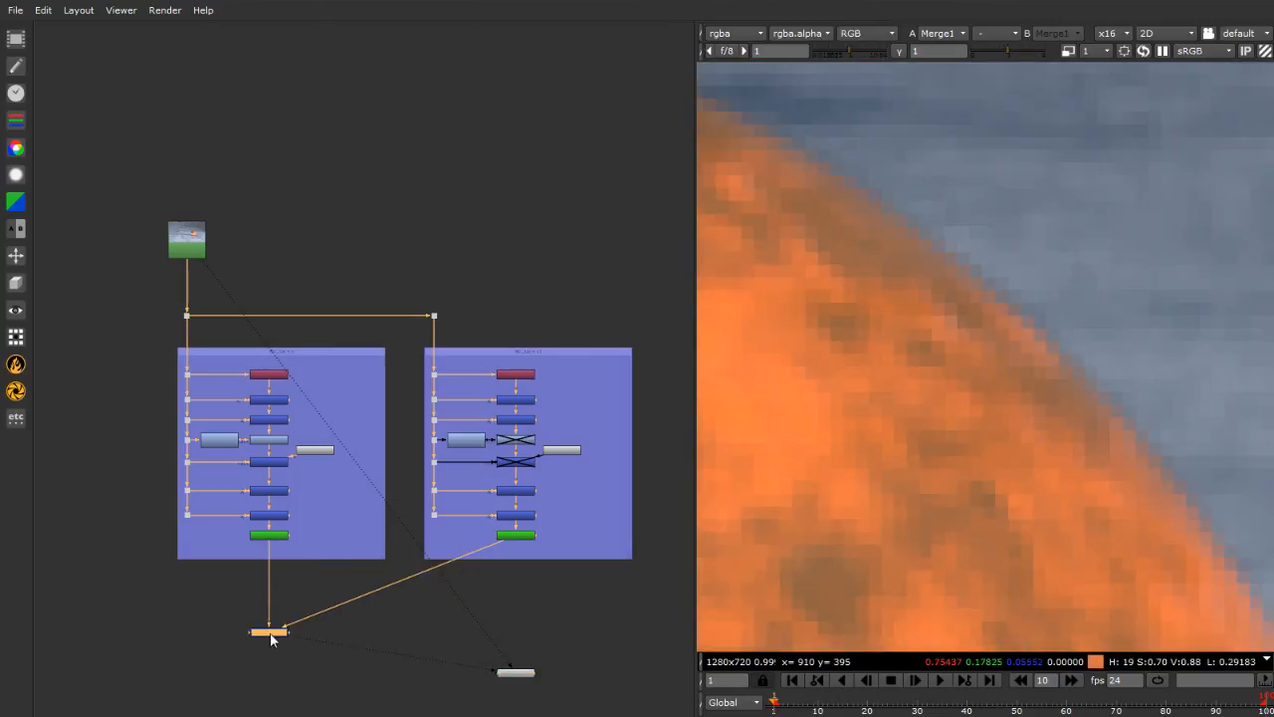
pyautogui.click(295, 660)
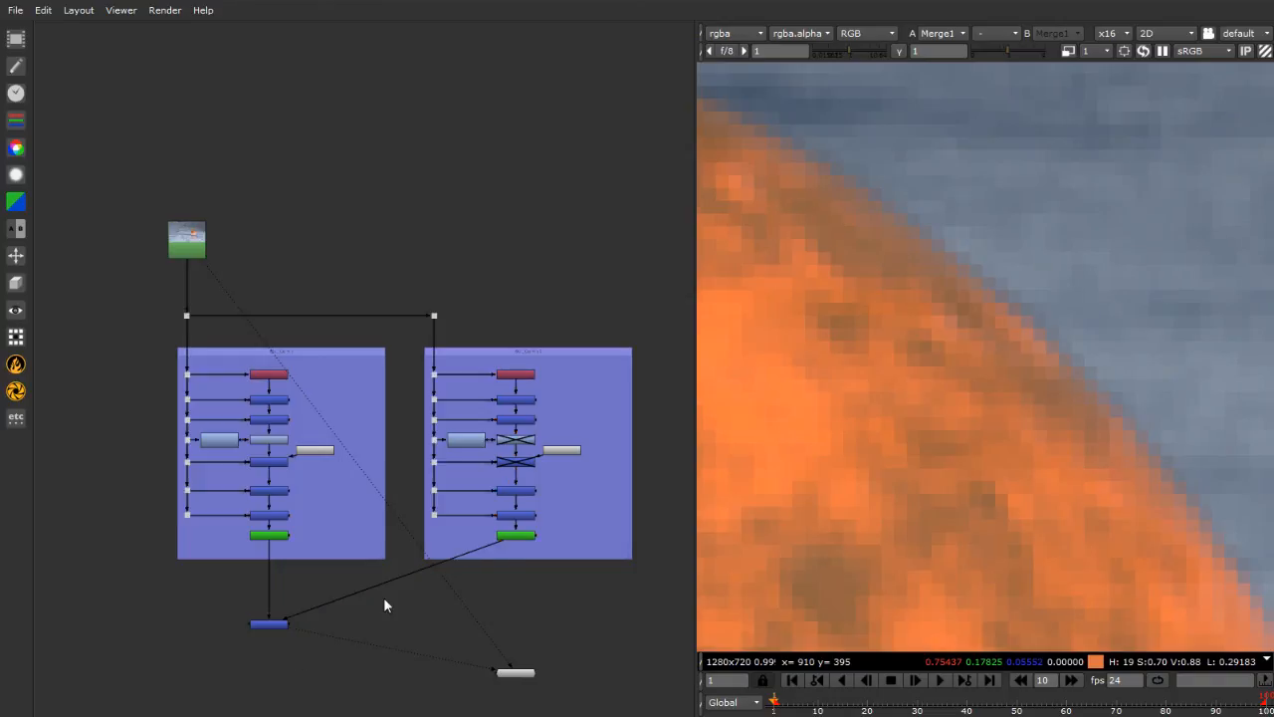
pyautogui.scroll(-4, 926, 382)
pyautogui.scroll(3, 956, 386)
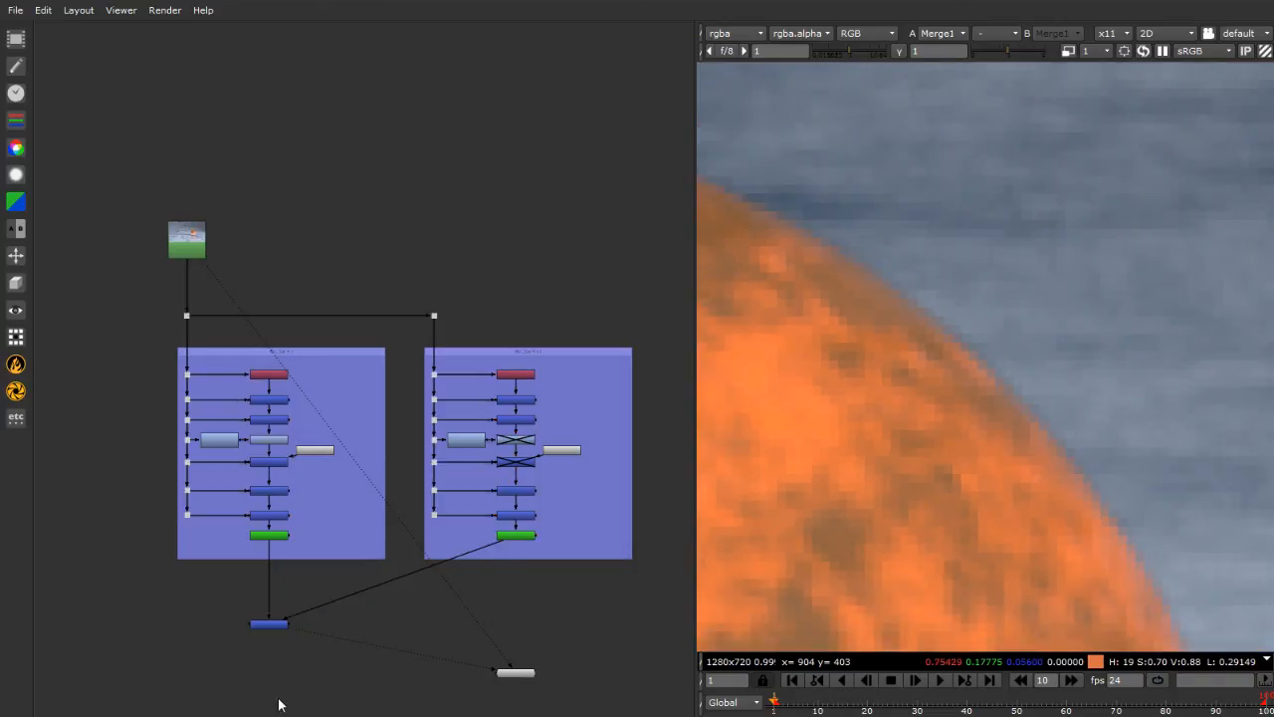
pyautogui.scroll(-2, 362, 174)
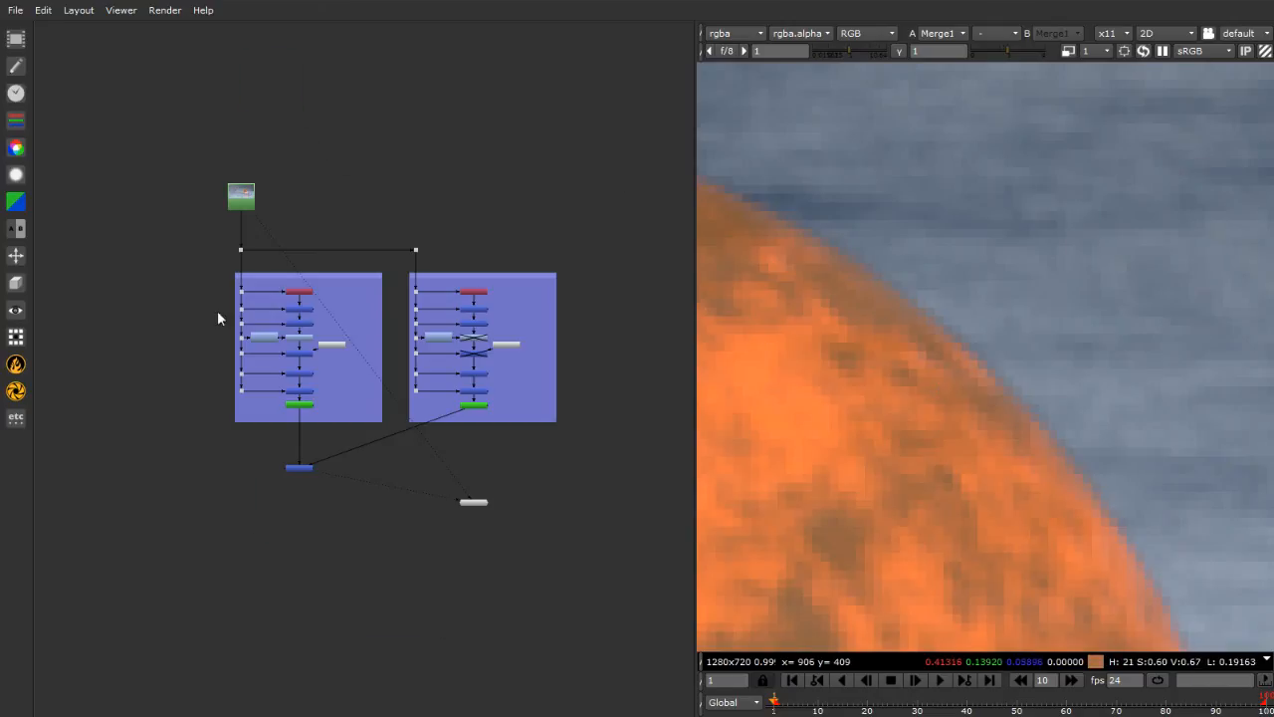
# View the p_Dir node of BG_Comp at full frame and compare it with the original render in Read1
pyautogui.scroll(5, 217, 311)
pyautogui.scroll(2, 504, 278)
pyautogui.click(385, 179)
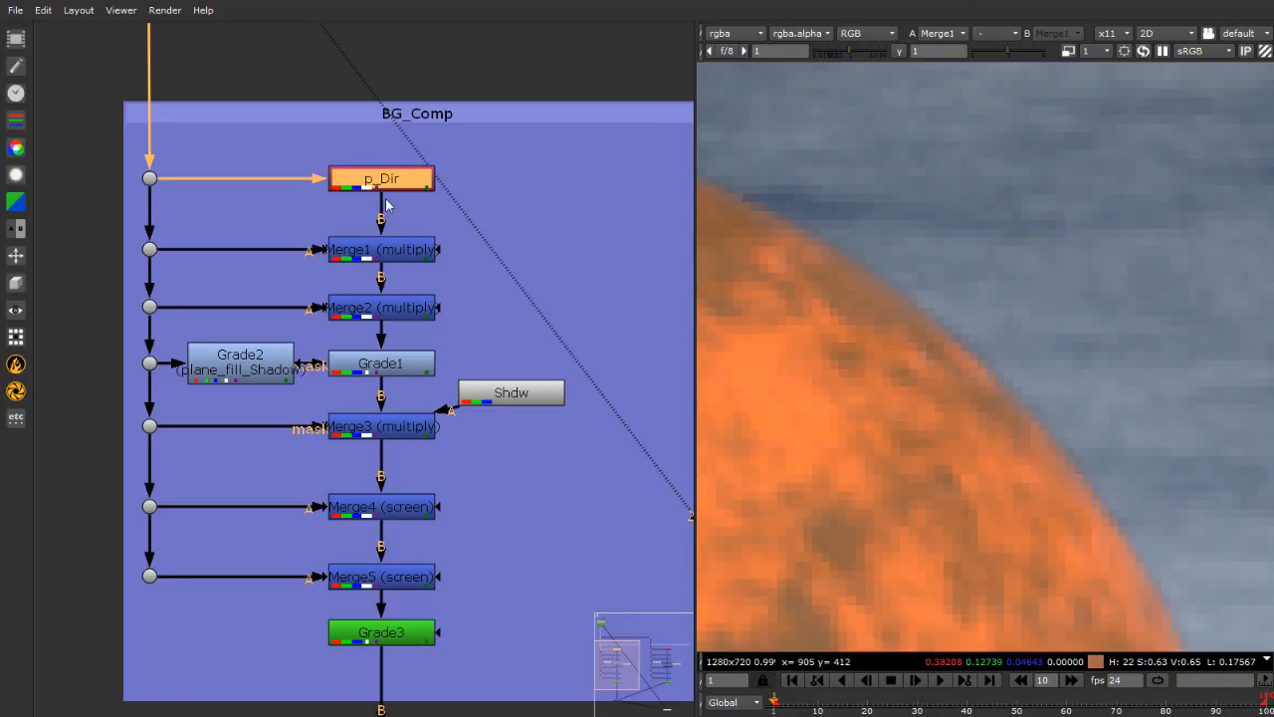
pyautogui.press('1')
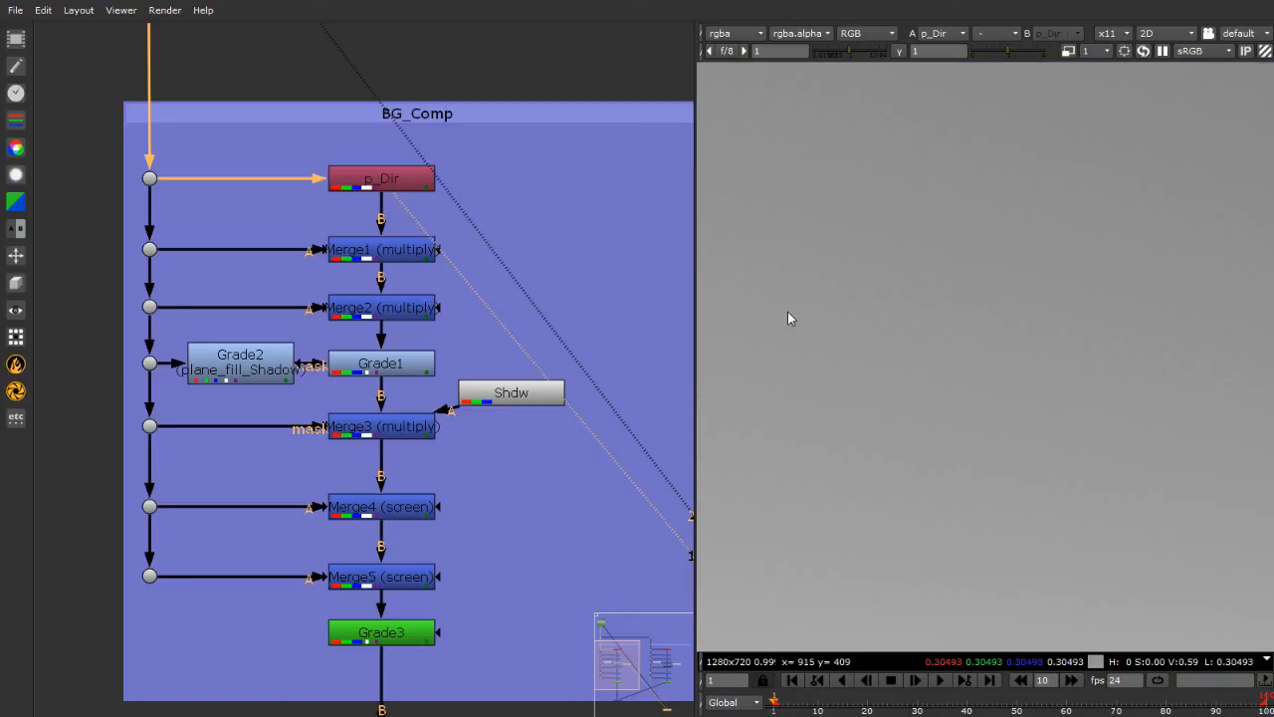
pyautogui.scroll(-6, 973, 230)
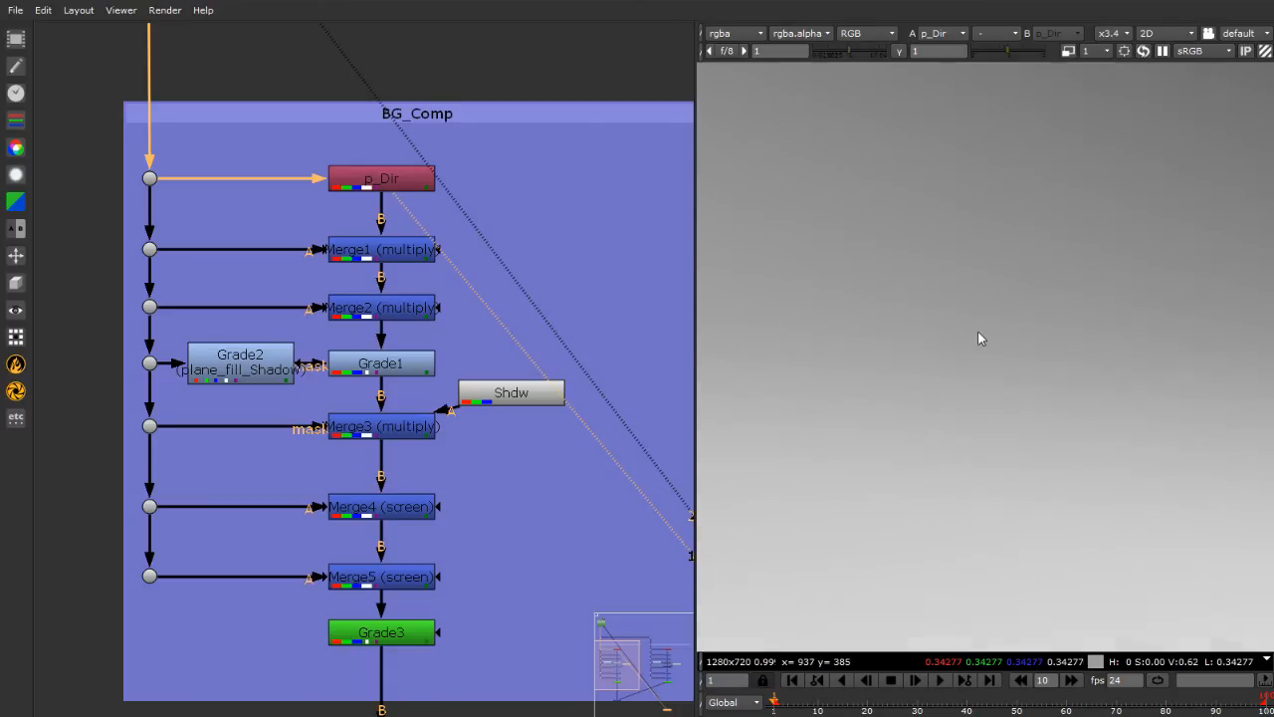
pyautogui.scroll(-4, 992, 333)
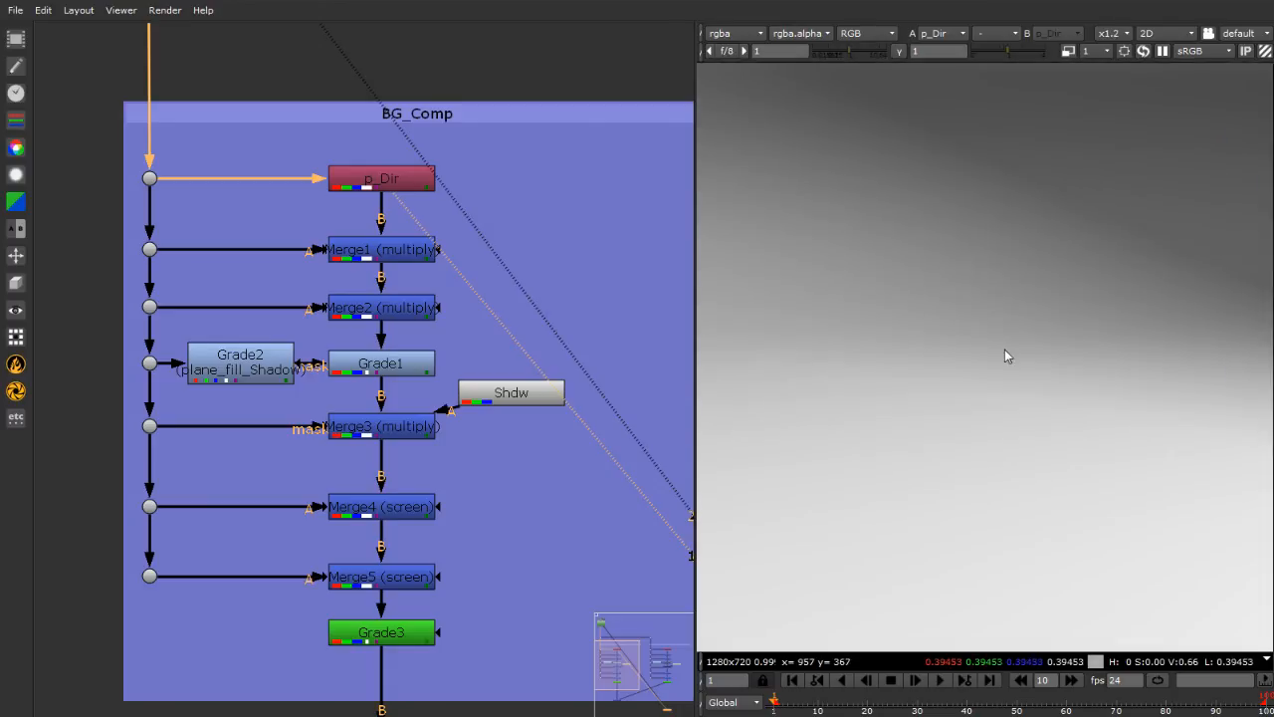
pyautogui.scroll(-5, 1004, 349)
pyautogui.scroll(4, 1116, 384)
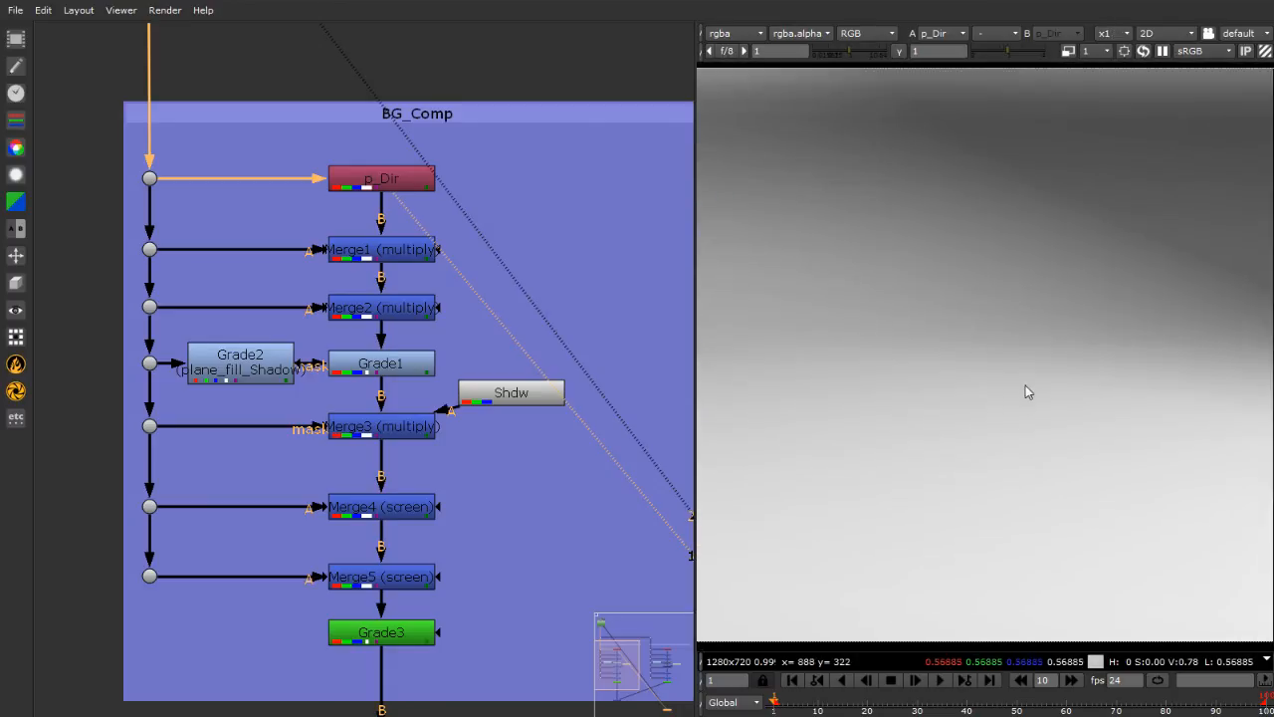
pyautogui.press('a')
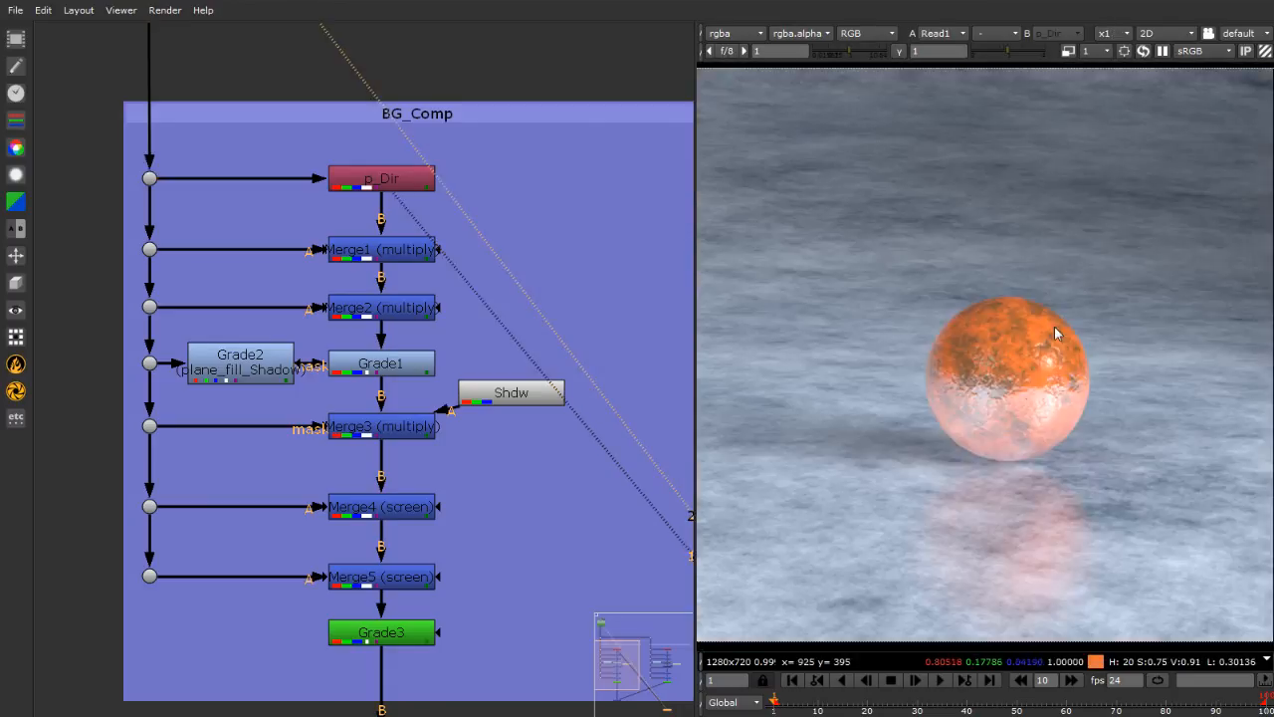
pyautogui.press('a')
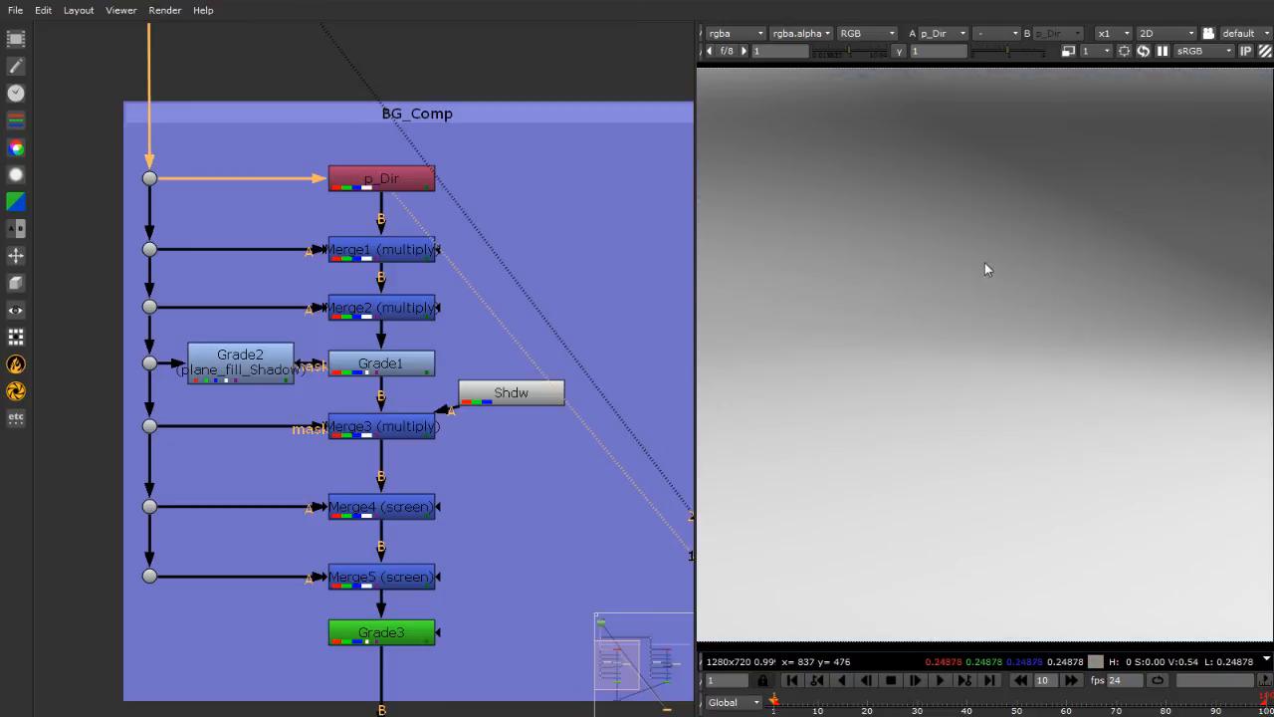
# View the Merge1 (multiply) result of the BG_Comp branch at full frame
pyautogui.click(380, 256)
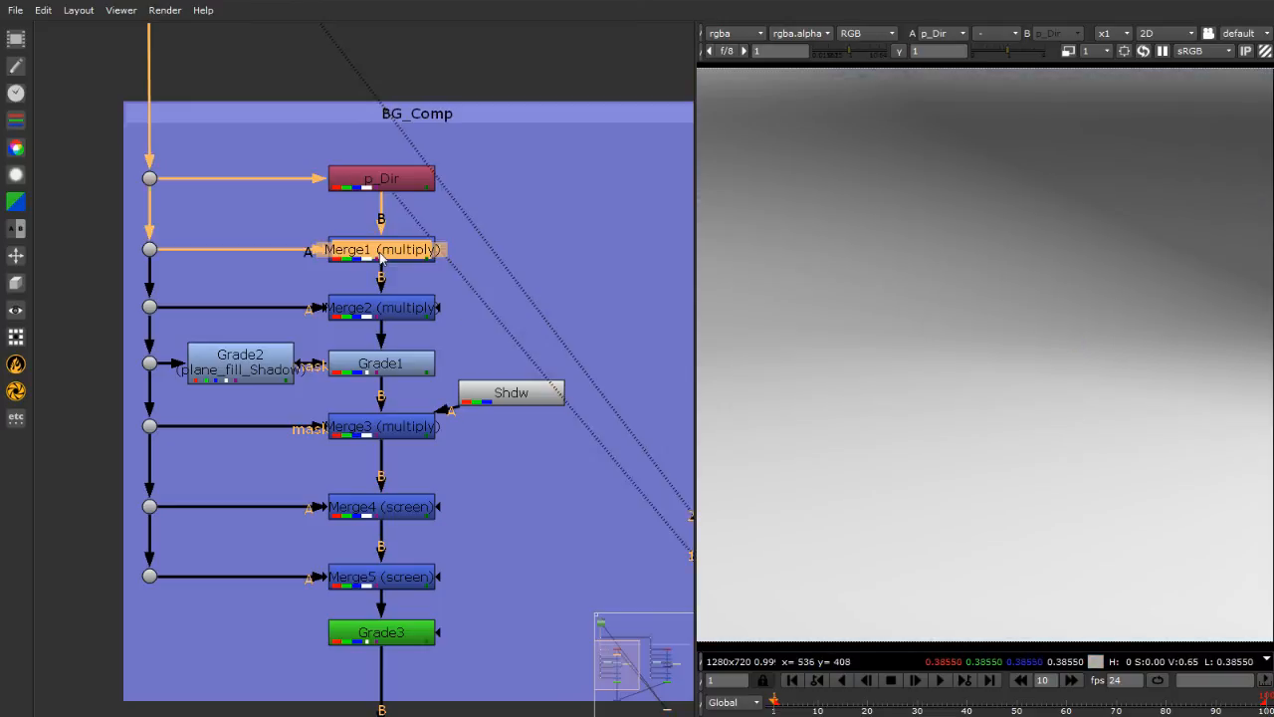
pyautogui.press('1')
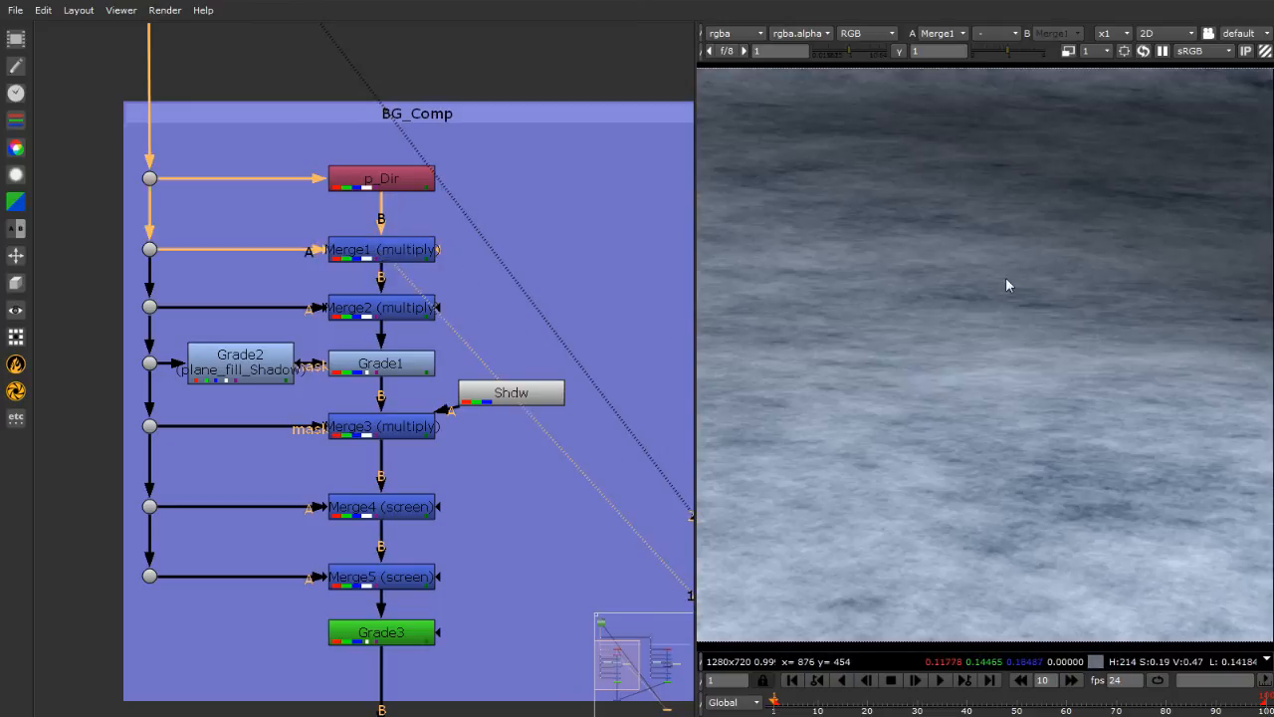
pyautogui.scroll(-3, 970, 355)
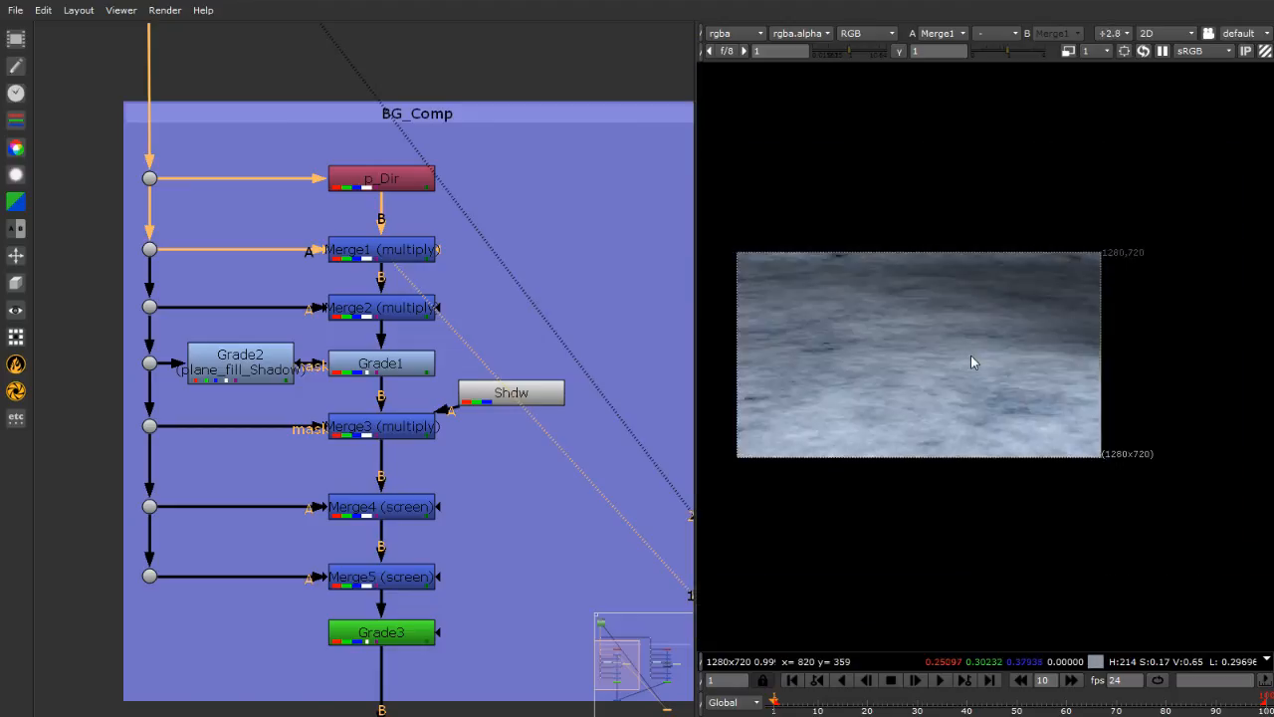
pyautogui.scroll(3, 971, 355)
# View the Merge2 (multiply) result and examine the edge pixels around the black sphere area up close
pyautogui.click(379, 315)
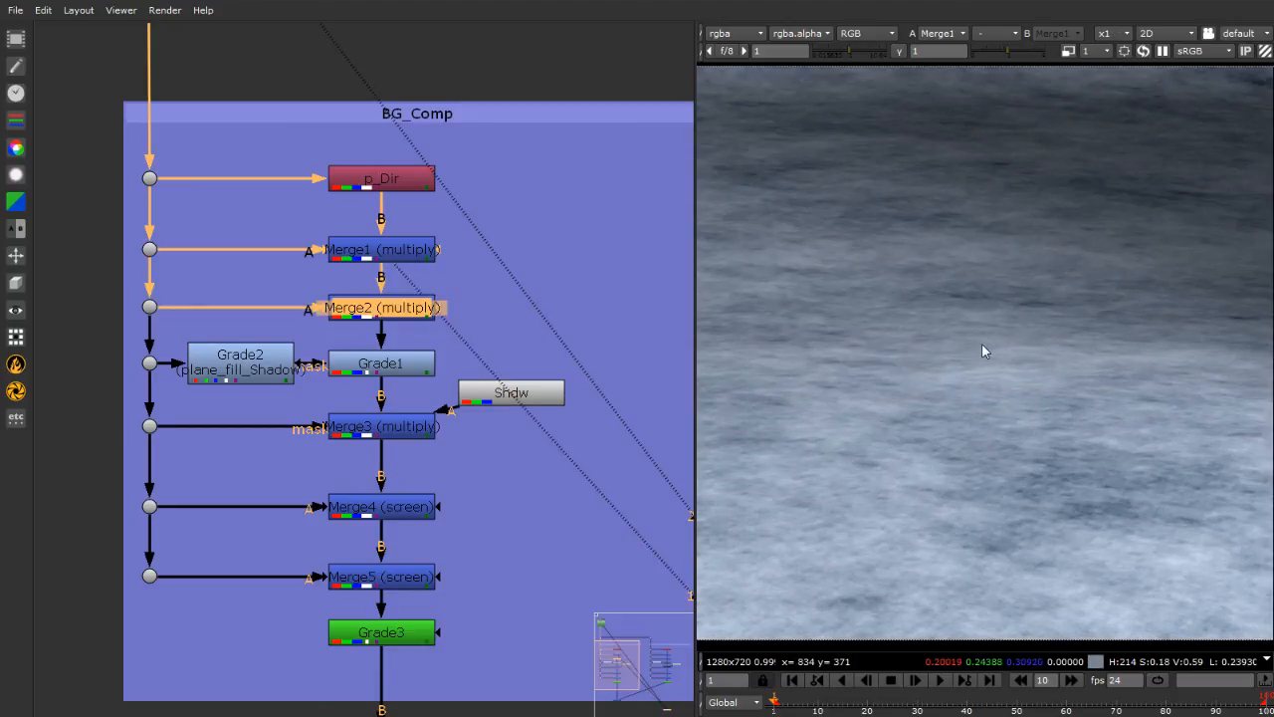
pyautogui.moveTo(407, 321); pyautogui.dragTo(408, 320)
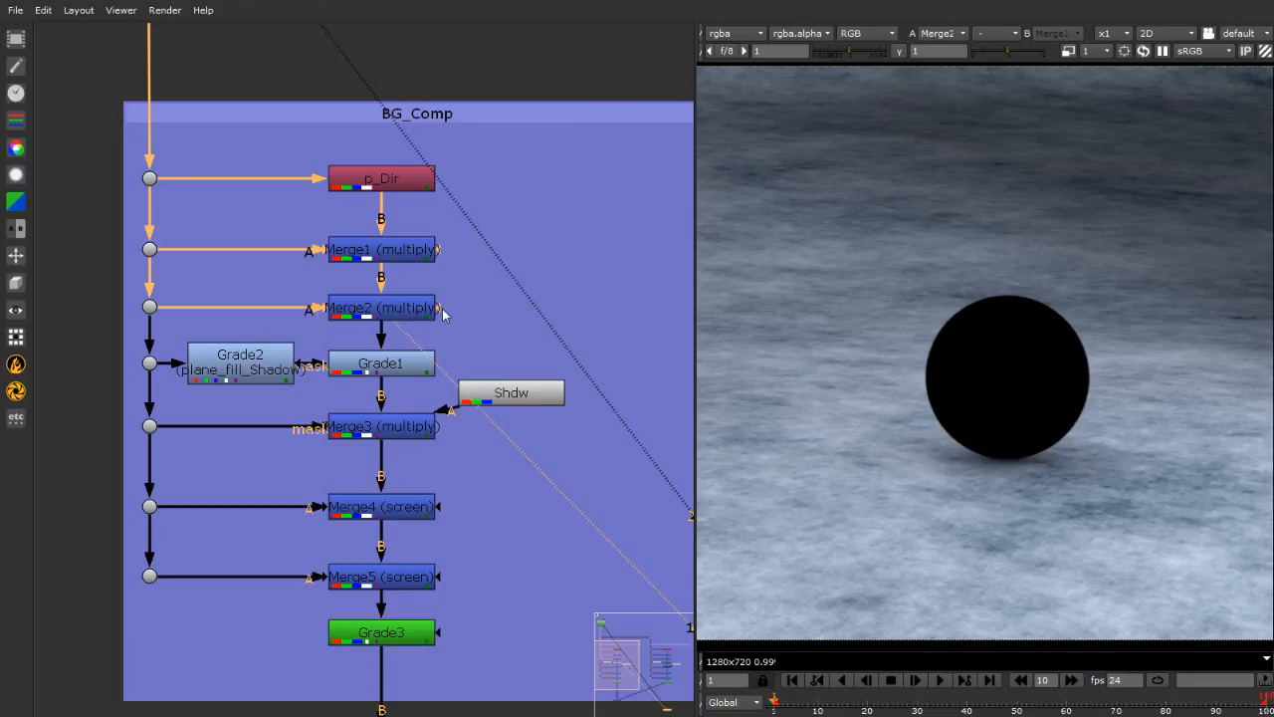
pyautogui.scroll(5, 1067, 375)
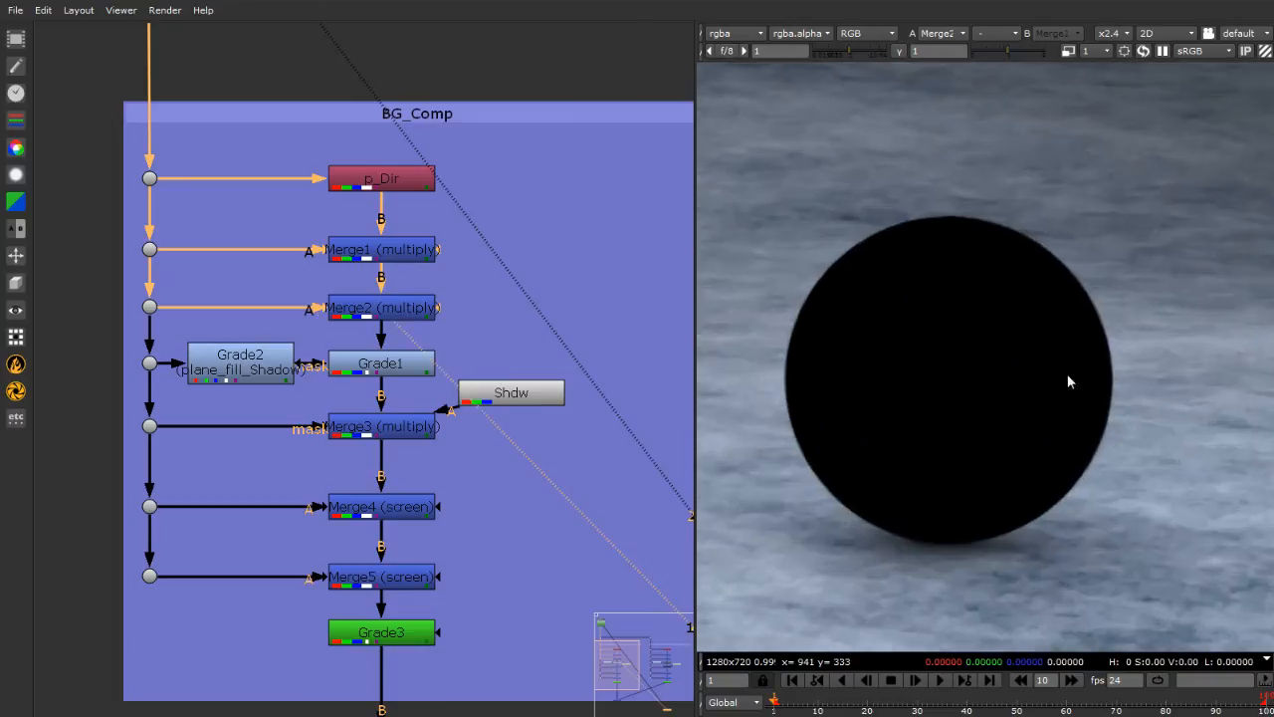
pyautogui.scroll(-5, 1224, 455)
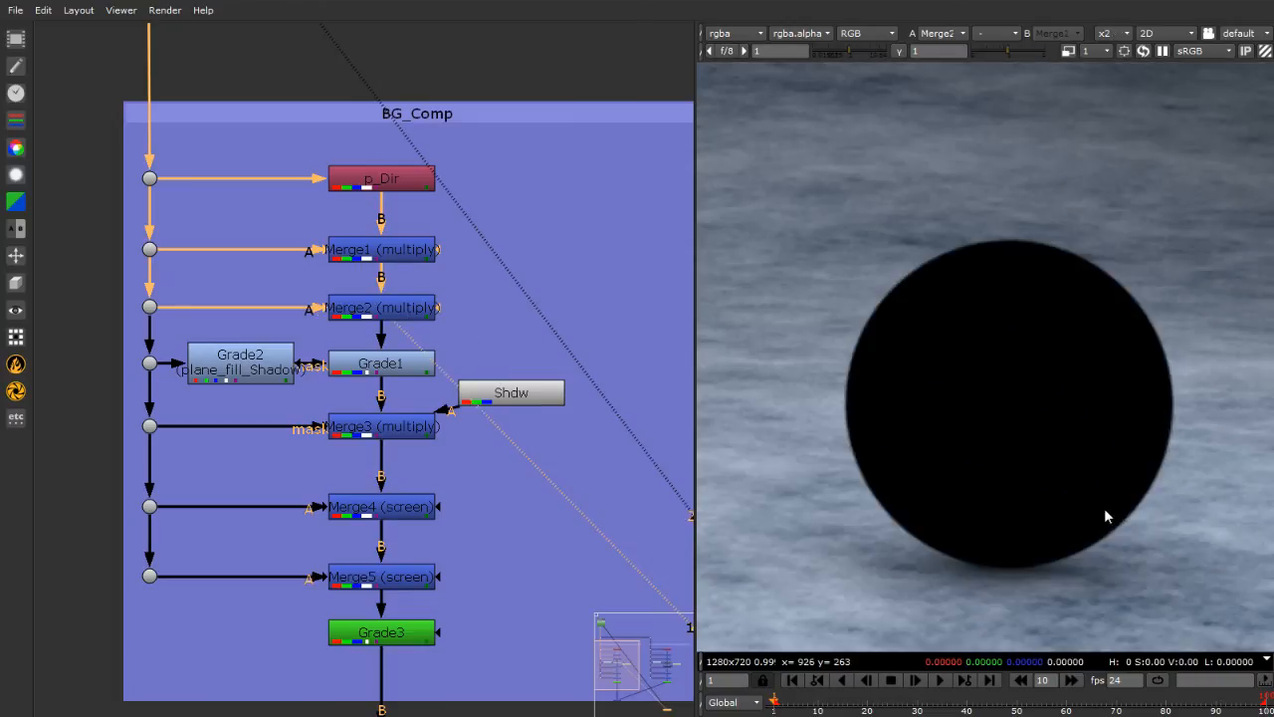
pyautogui.scroll(10, 1136, 263)
pyautogui.scroll(4, 1093, 298)
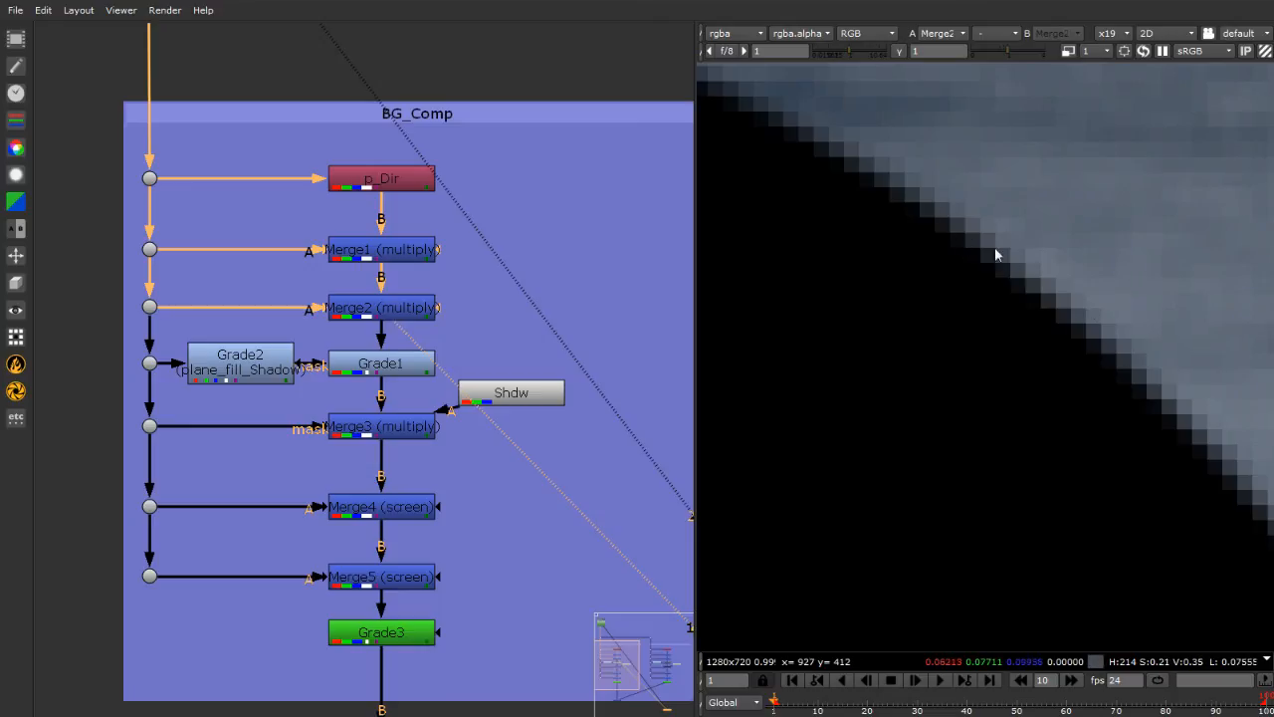
pyautogui.scroll(-3, 1098, 336)
pyautogui.scroll(-6, 1098, 335)
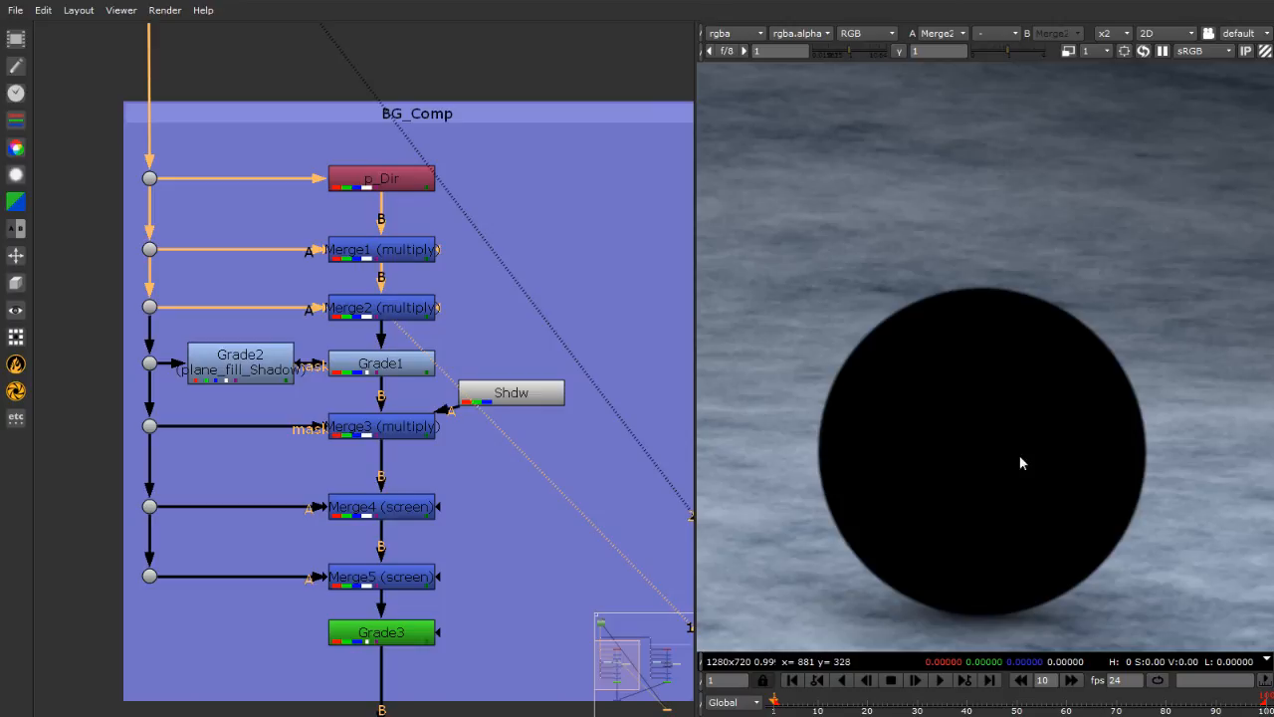
pyautogui.scroll(8, 1096, 280)
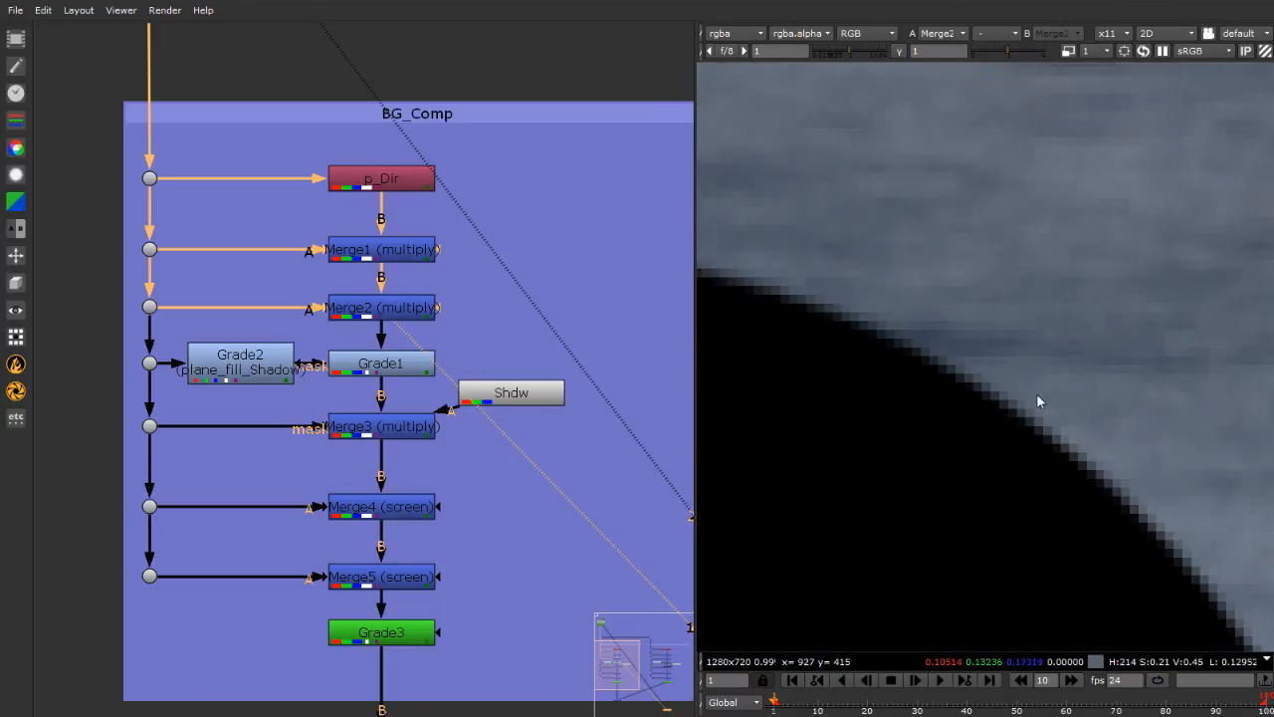
pyautogui.scroll(-4, 1034, 440)
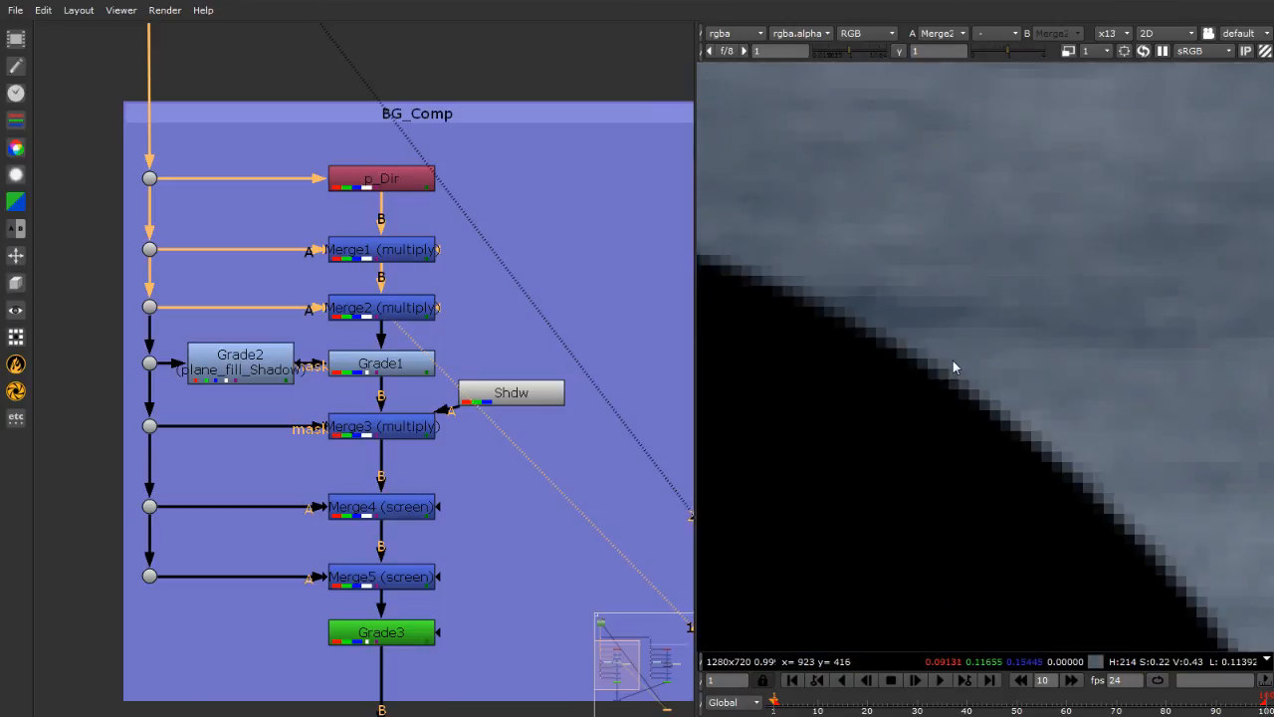
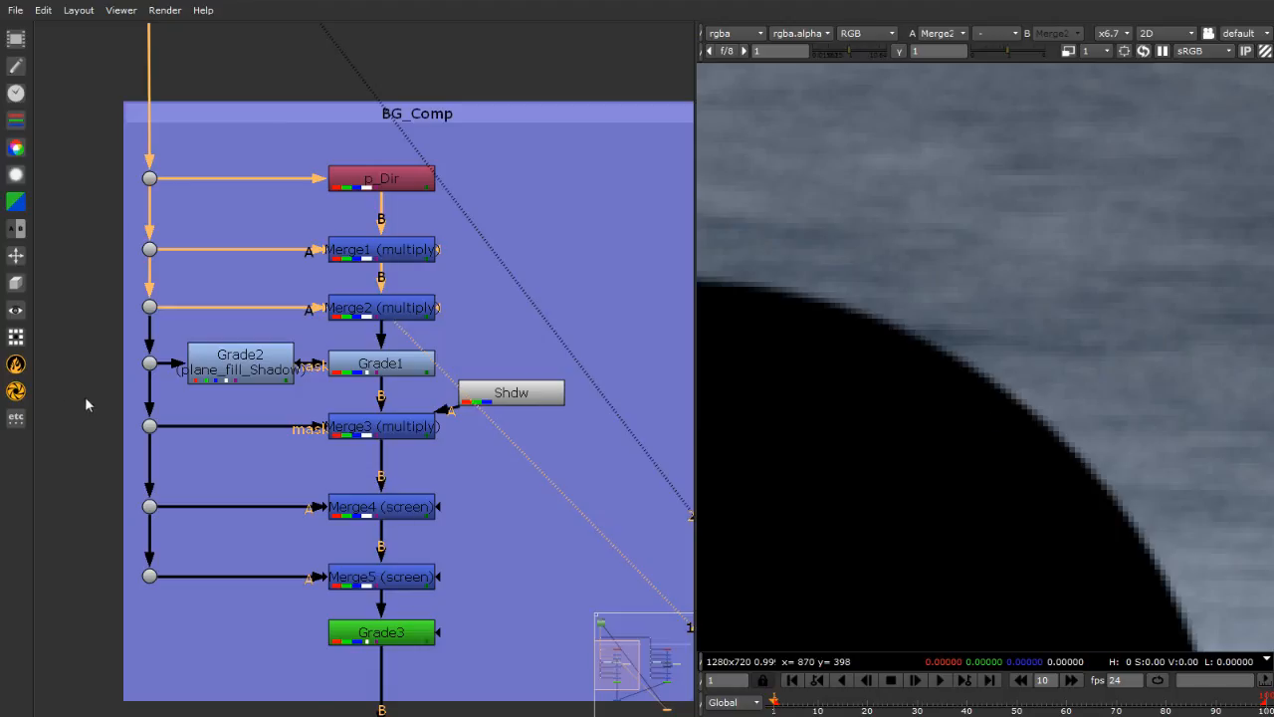
# Add an Unpremult node on the connection feeding Merge2's A input and line it up between the dot and Merge2
pyautogui.moveTo(374, 314)
pyautogui.mouseDown()
pyautogui.moveTo(374, 297)
pyautogui.moveTo(355, 312)
pyautogui.mouseUp()
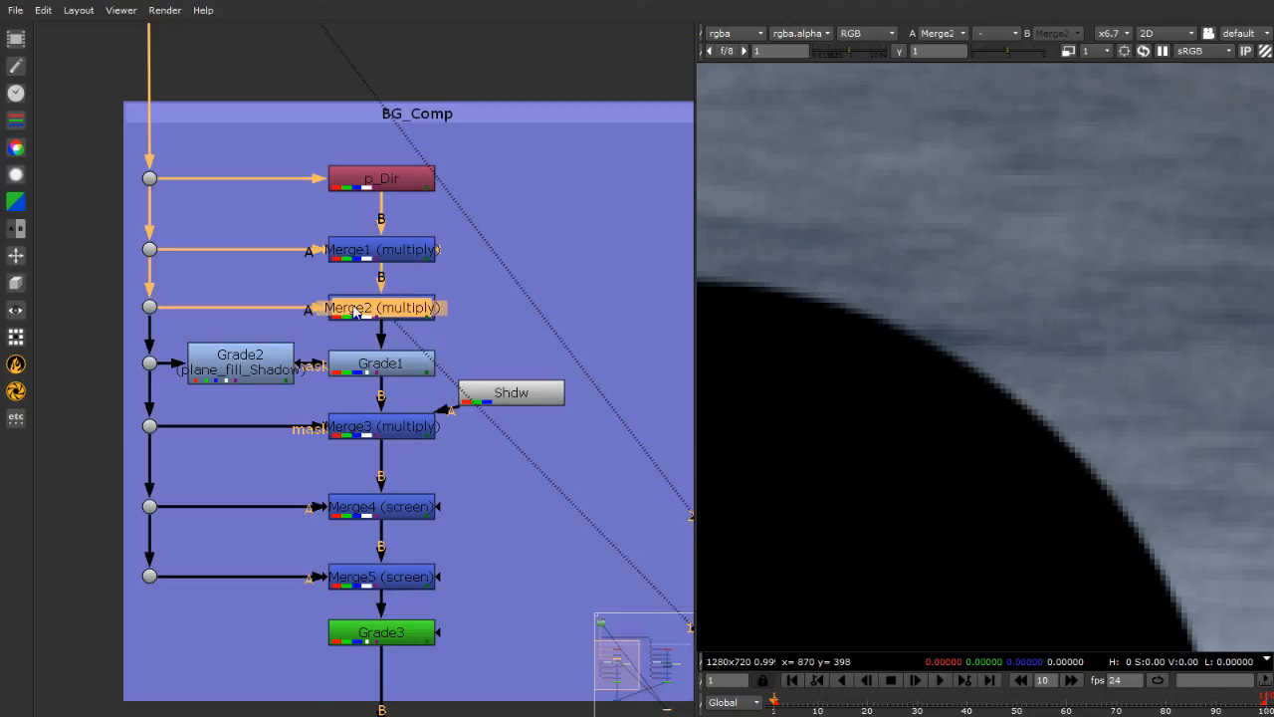
pyautogui.click(198, 292)
pyautogui.press('Tab')
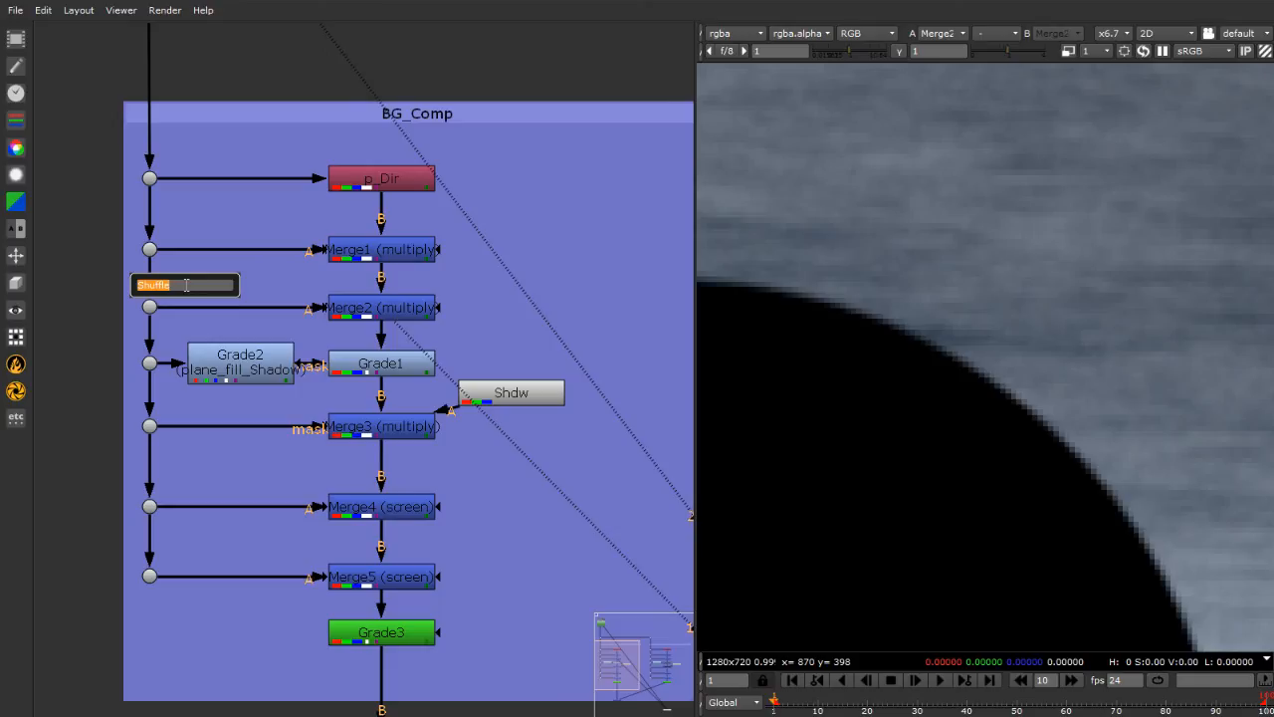
pyautogui.write('unp')
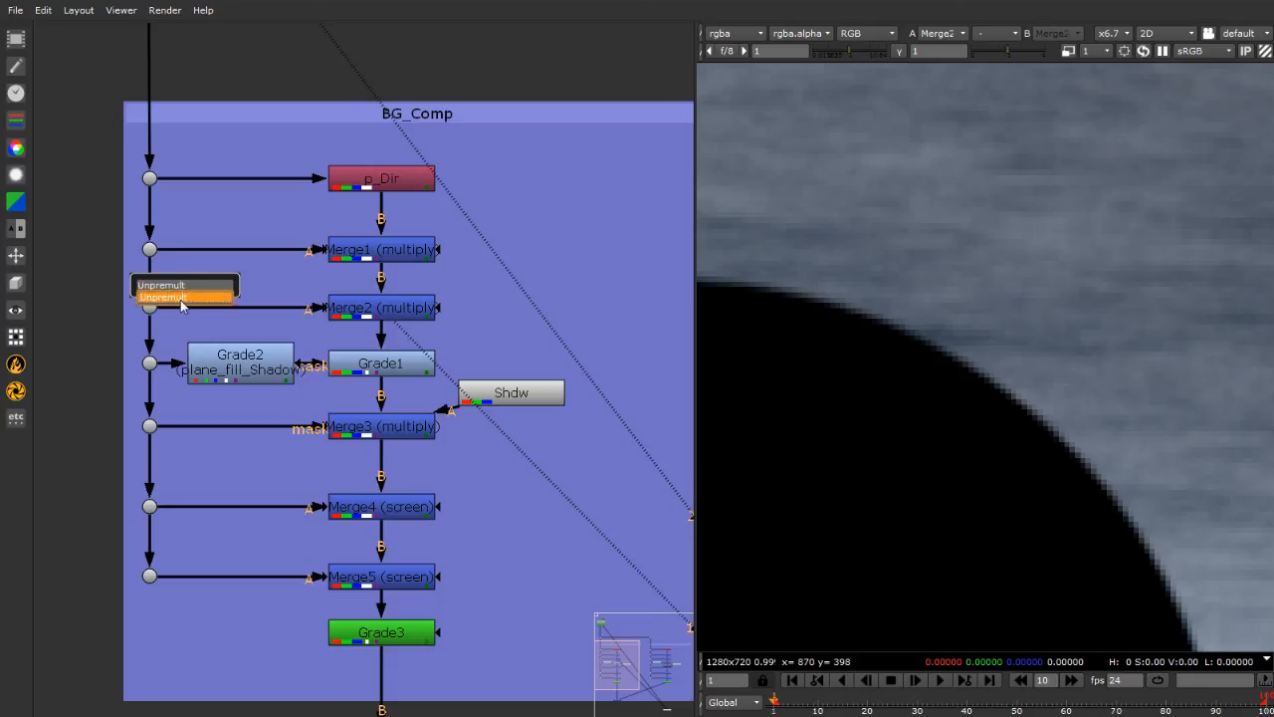
pyautogui.press('Return')
pyautogui.moveTo(198, 286); pyautogui.dragTo(227, 310)
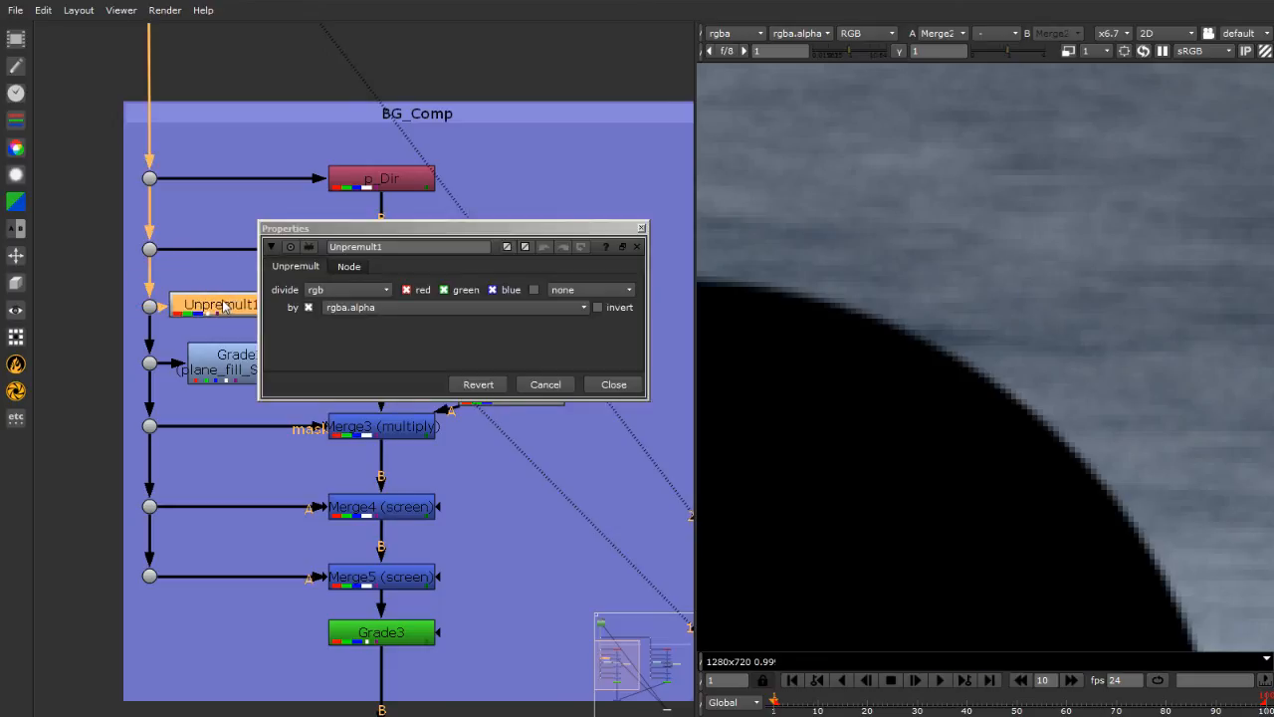
pyautogui.moveTo(478, 228); pyautogui.dragTo(605, 78)
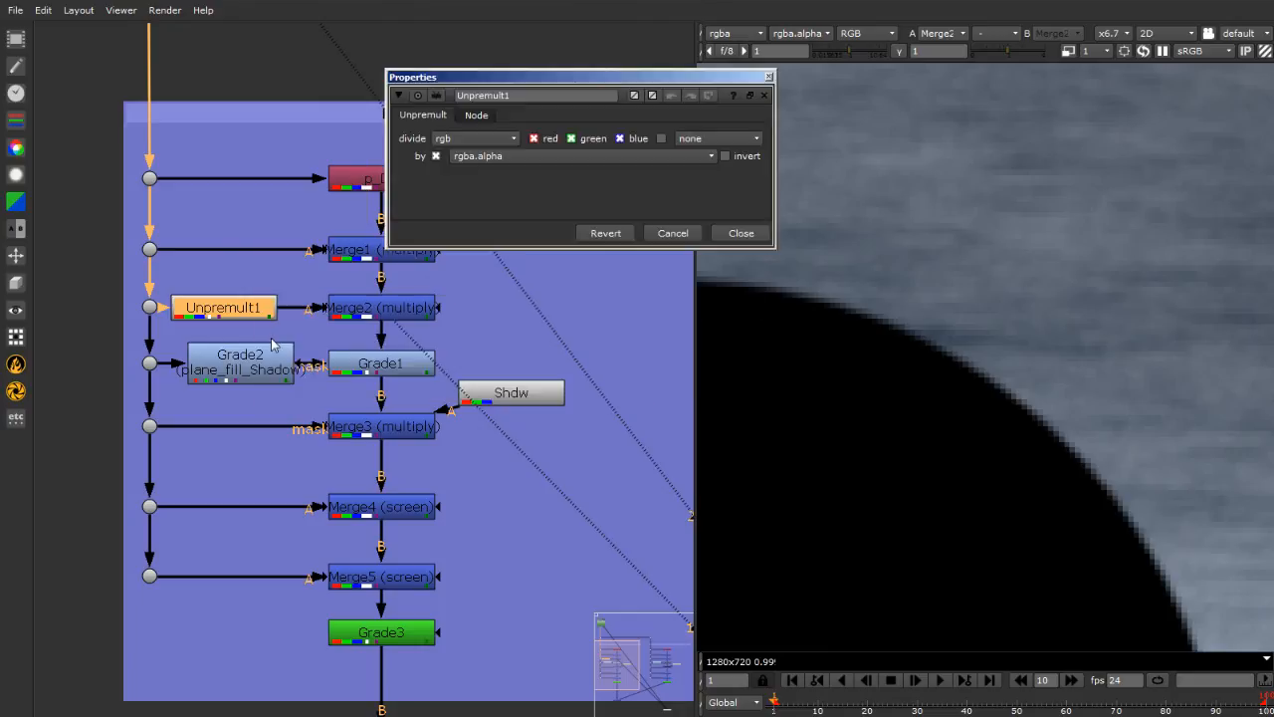
pyautogui.moveTo(204, 315); pyautogui.dragTo(215, 311)
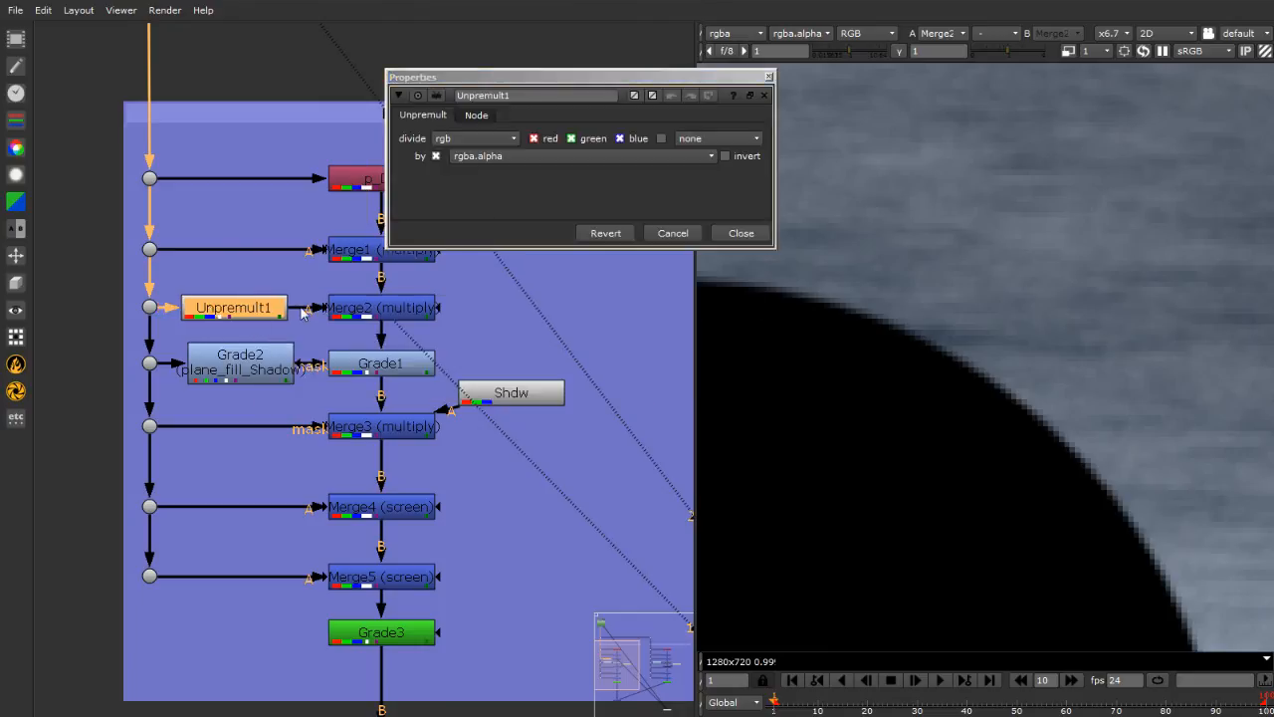
# Set the Unpremult node to divide the plane_AO layer and realign the node with Merge2
pyautogui.click(461, 138)
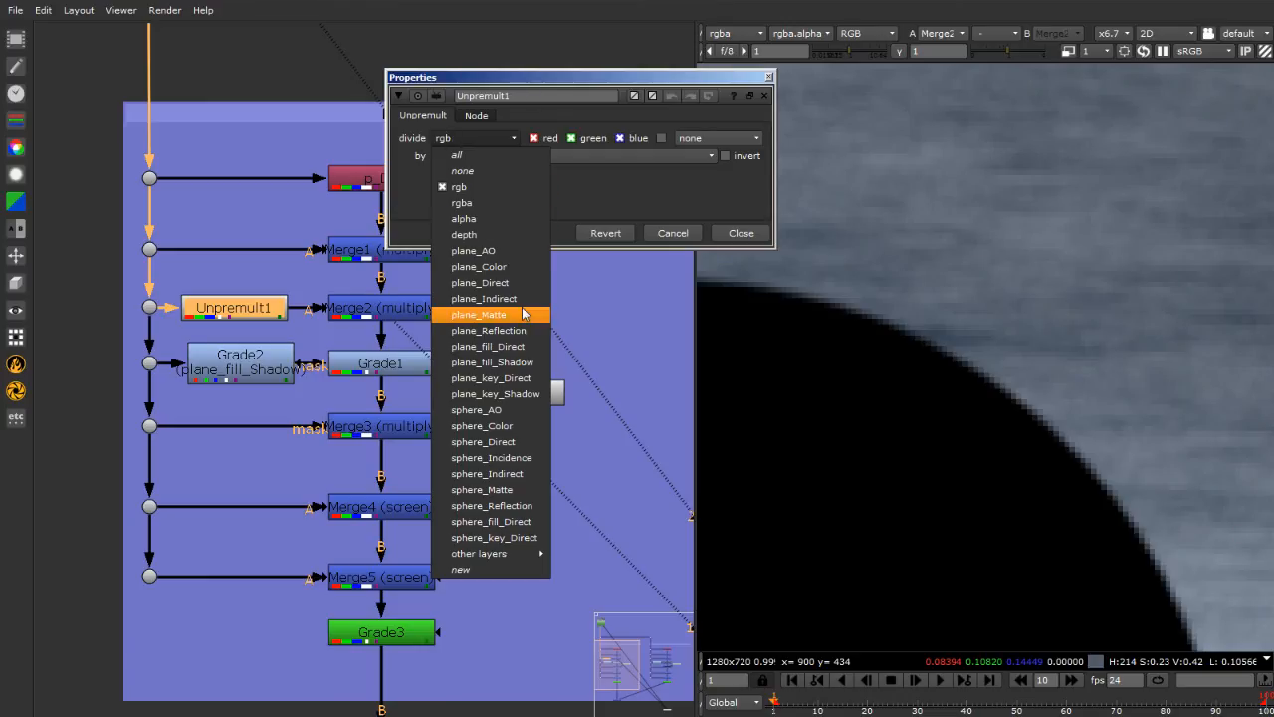
pyautogui.click(497, 250)
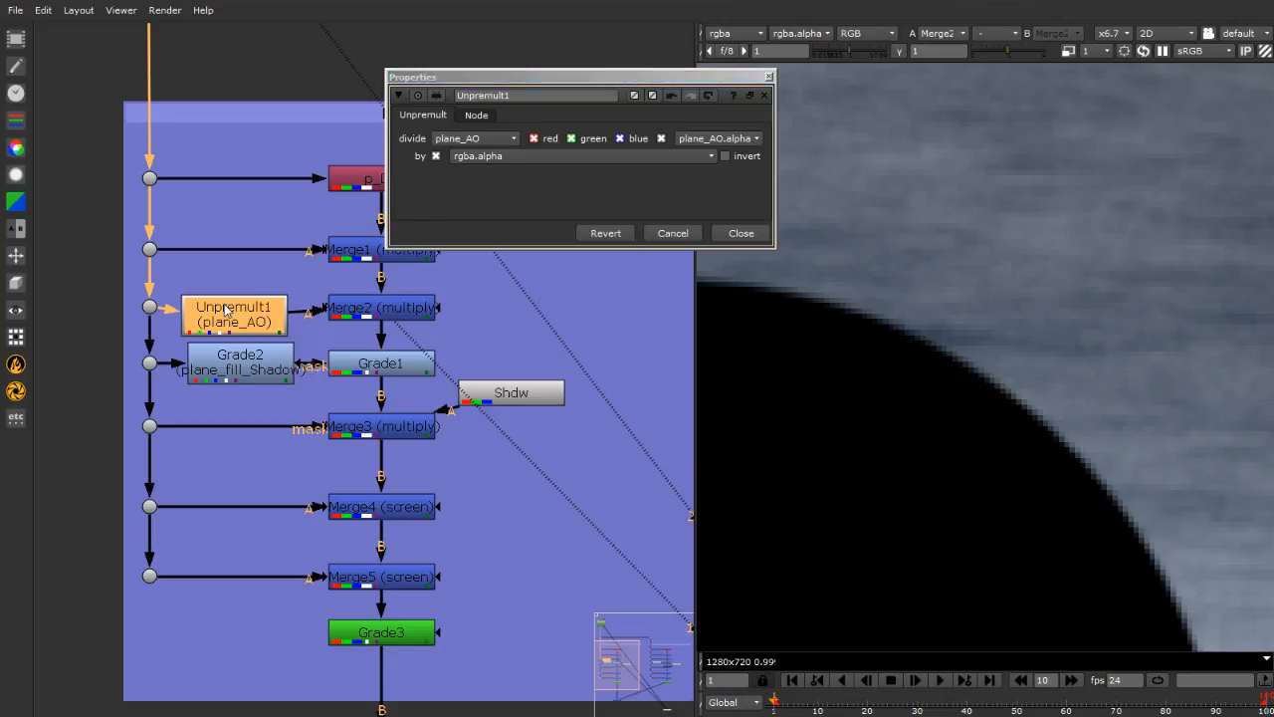
pyautogui.moveTo(226, 314); pyautogui.dragTo(231, 306)
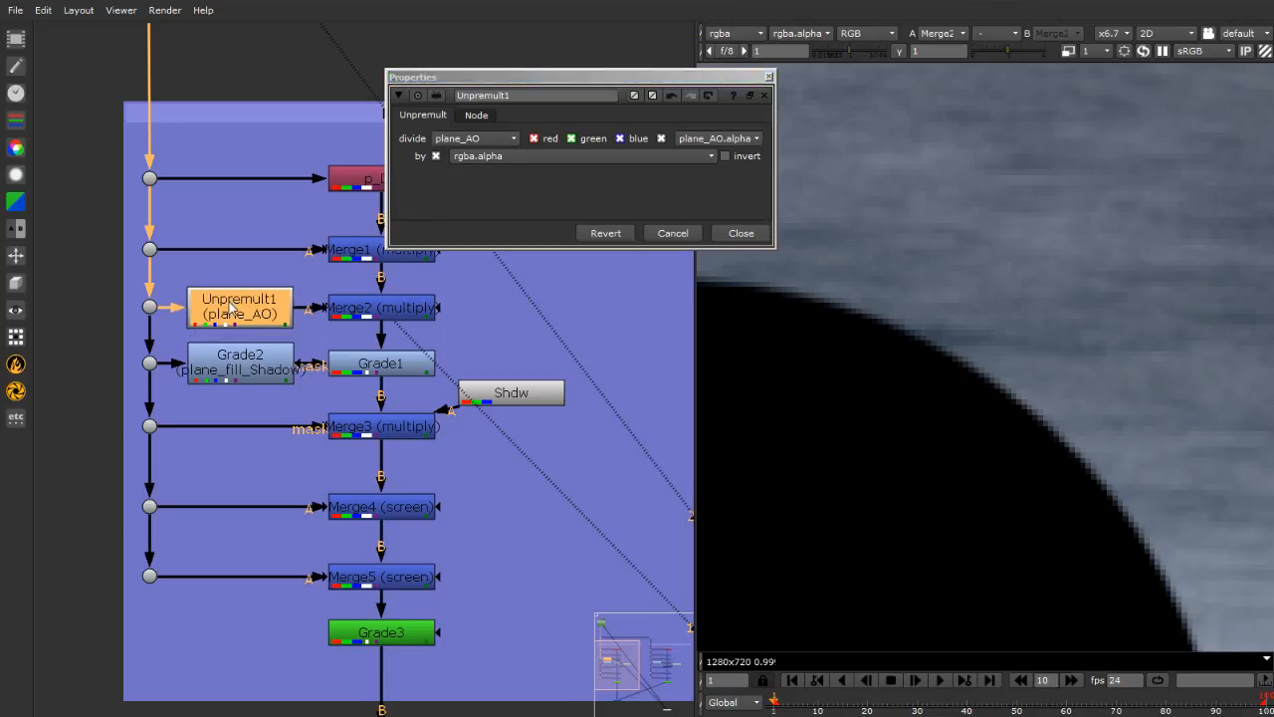
# Check the plane_Matte layer in the viewer and set the Unpremult node to divide by plane_Matte.red
pyautogui.press('f')
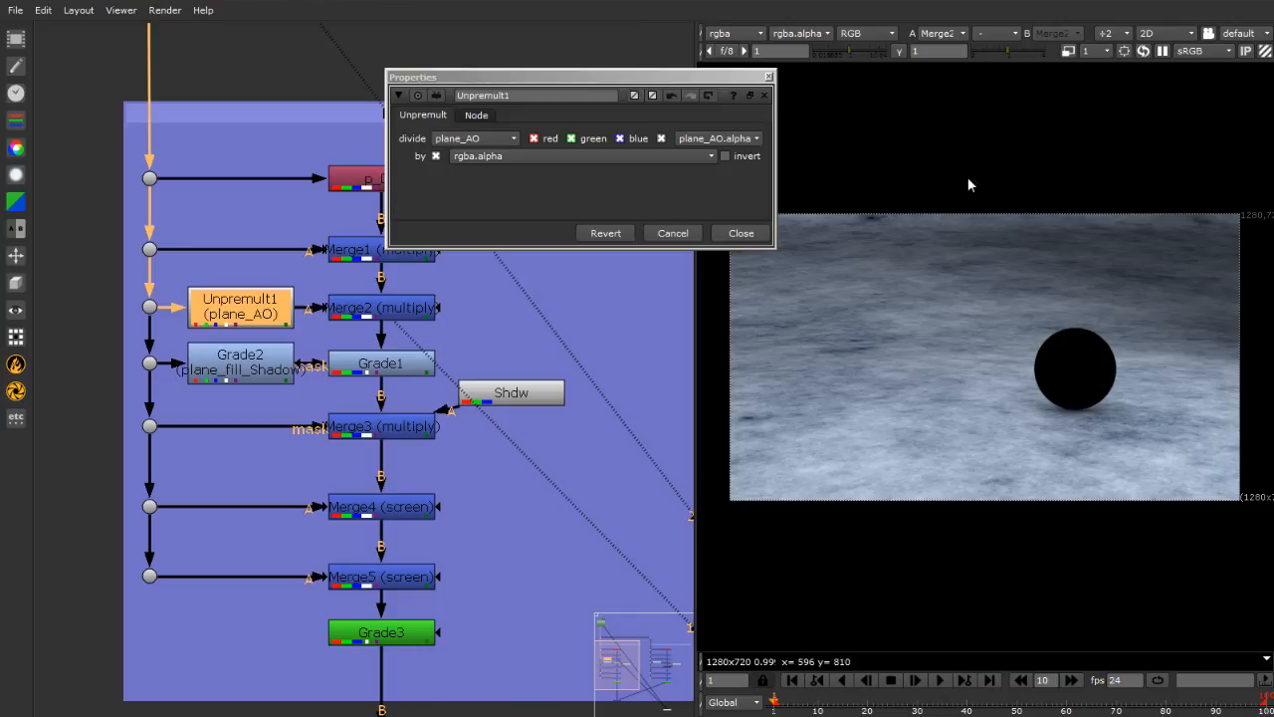
pyautogui.click(732, 38)
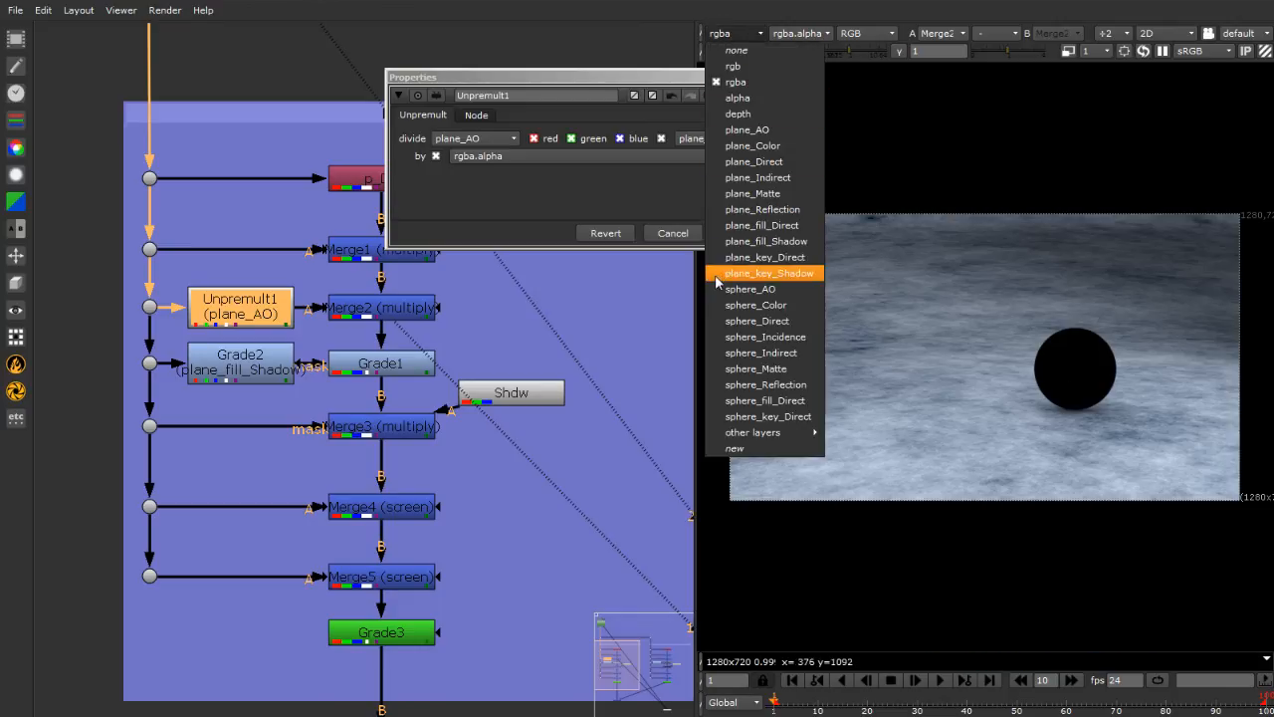
pyautogui.click(741, 194)
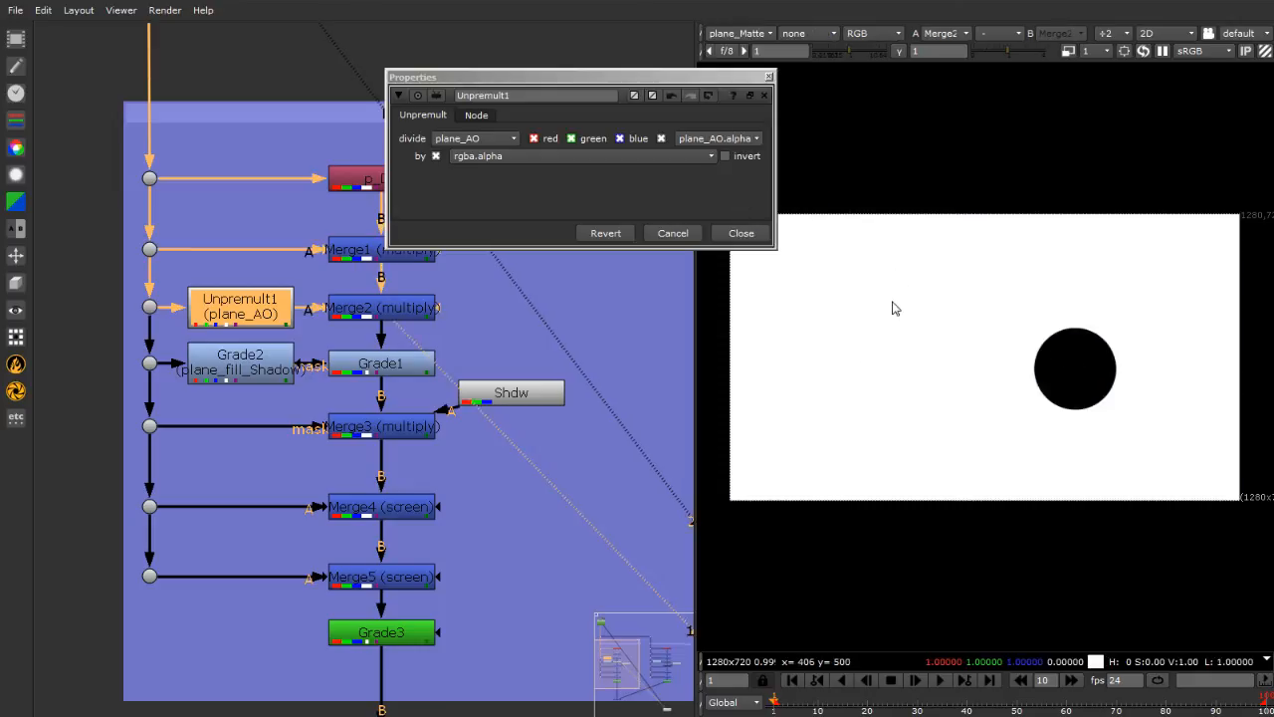
pyautogui.click(484, 156)
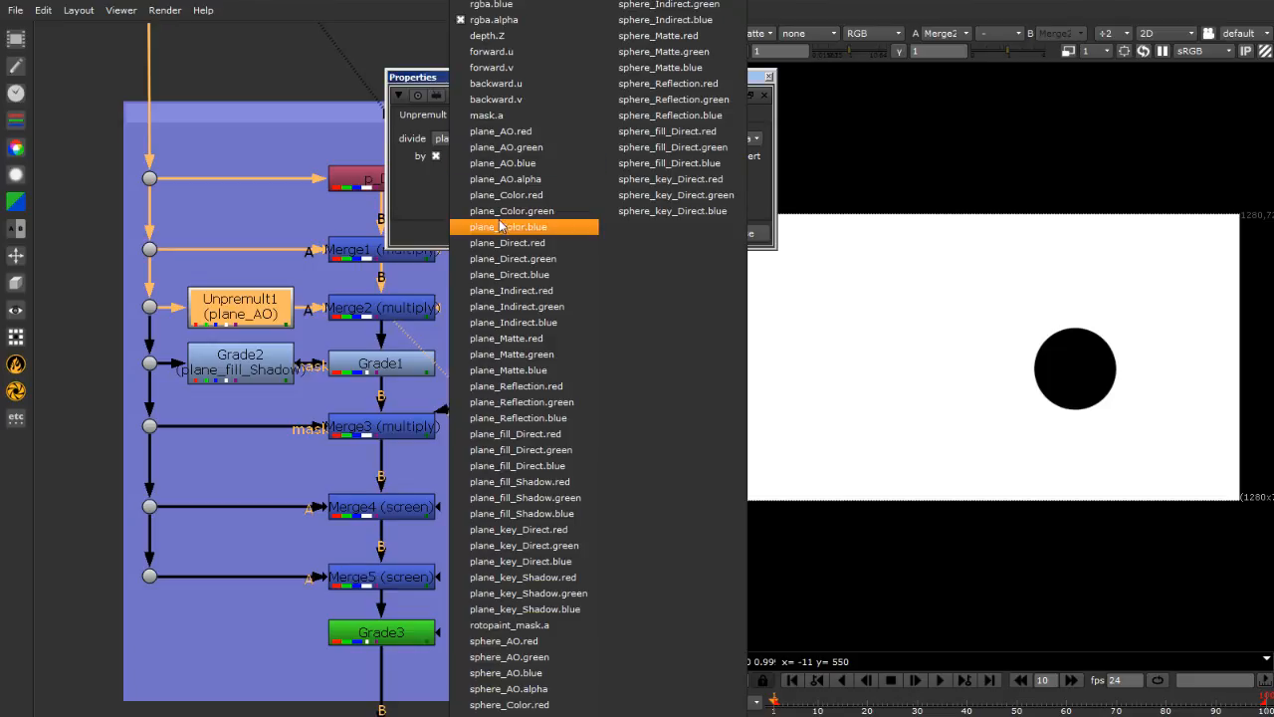
pyautogui.click(536, 343)
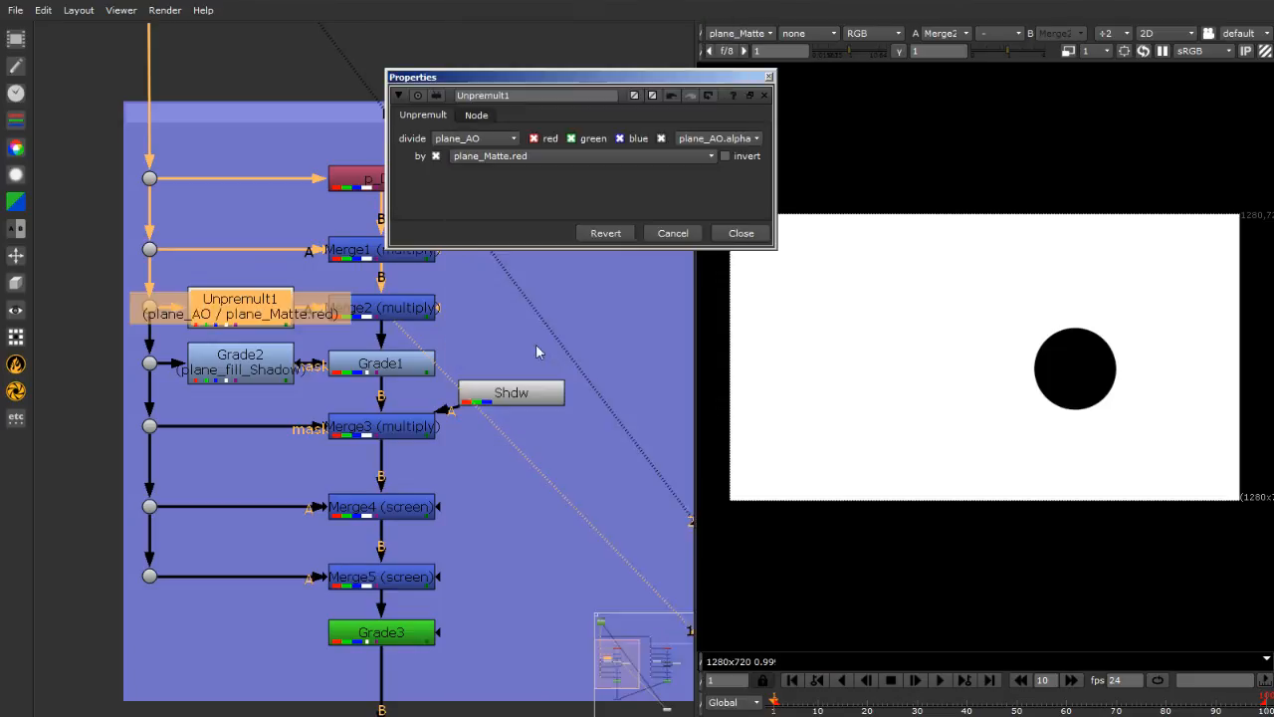
# Switch the viewer back to the rgb layer and inspect the sphere's upper edge in Merge2 up close
pyautogui.click(761, 39)
pyautogui.click(737, 61)
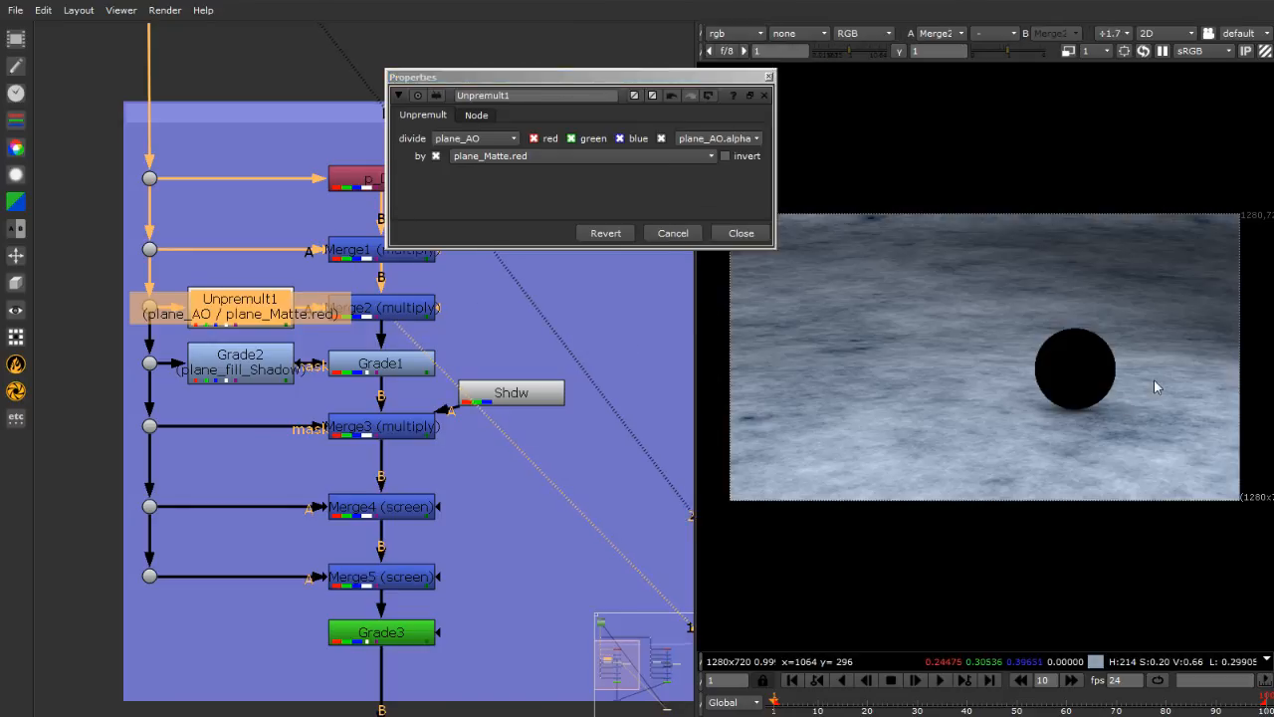
pyautogui.scroll(10, 1026, 315)
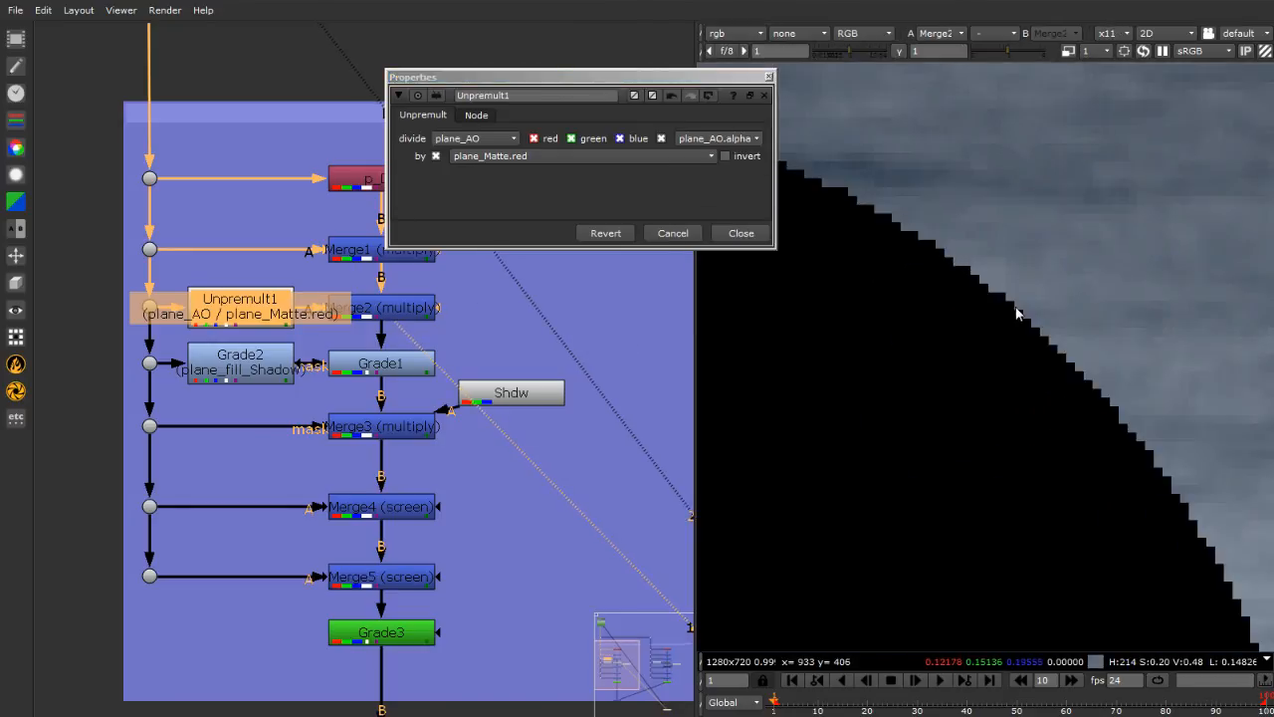
# Examine the sphere's whole outline against the plane in Merge2 and close the Unpremult1 properties
pyautogui.scroll(-8, 1033, 312)
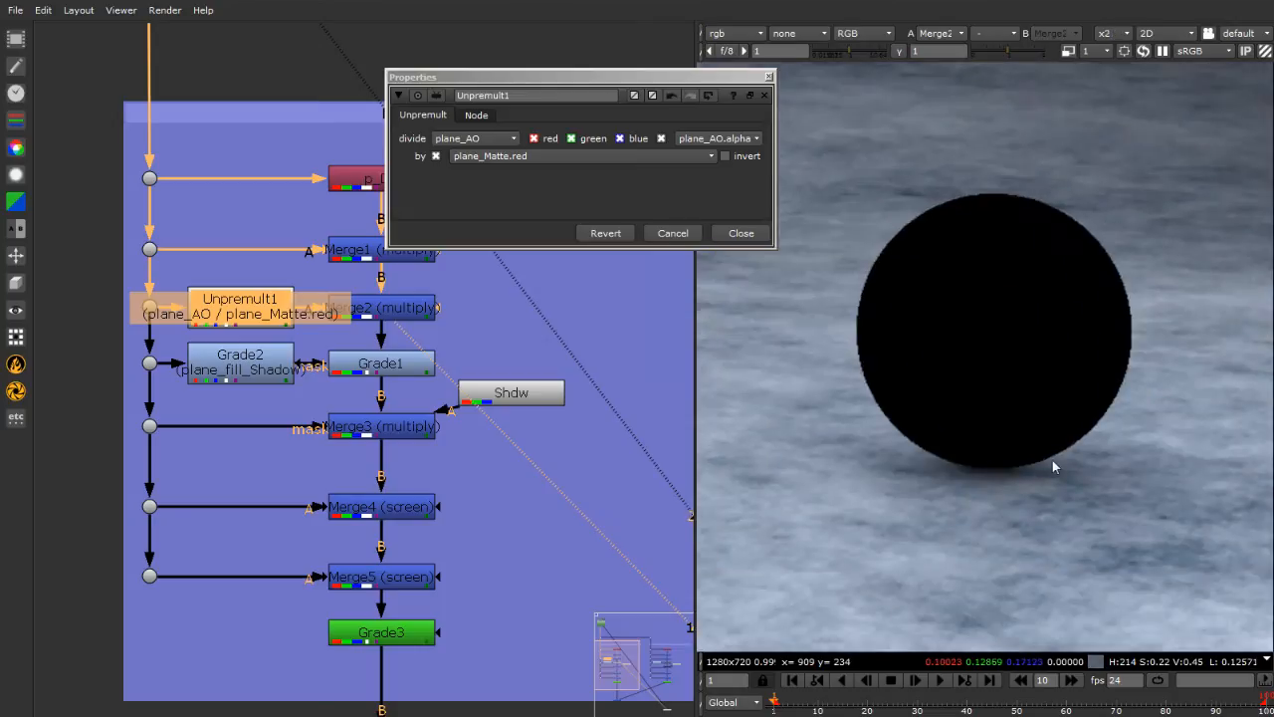
pyautogui.scroll(4, 948, 457)
pyautogui.scroll(-5, 946, 462)
pyautogui.scroll(4, 1016, 328)
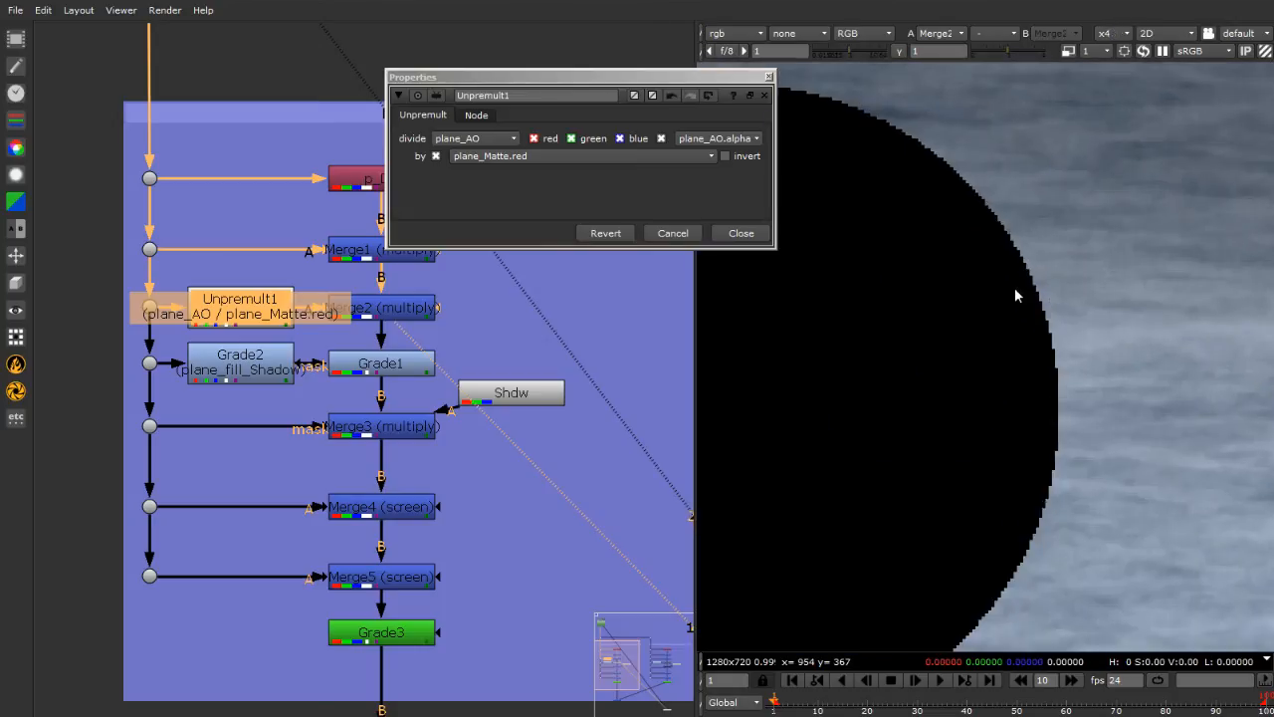
pyautogui.scroll(3, 1026, 269)
pyautogui.scroll(-4, 1044, 230)
pyautogui.scroll(5, 973, 172)
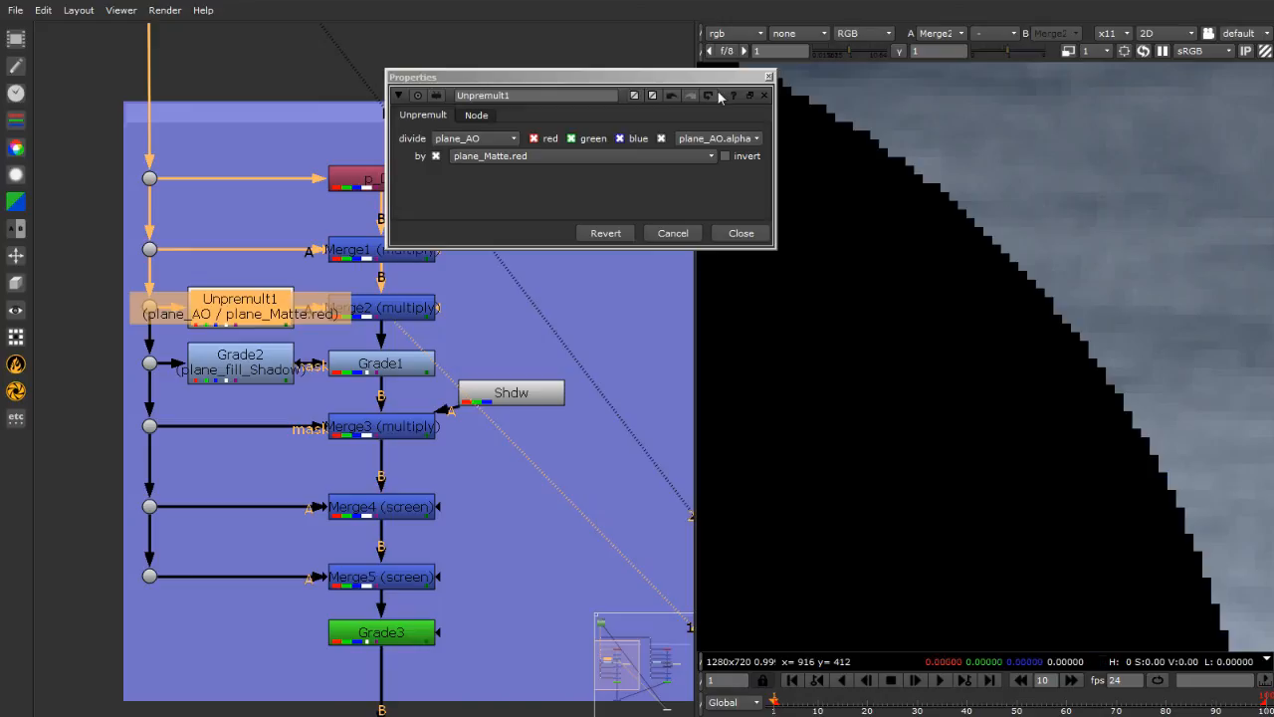
pyautogui.click(768, 77)
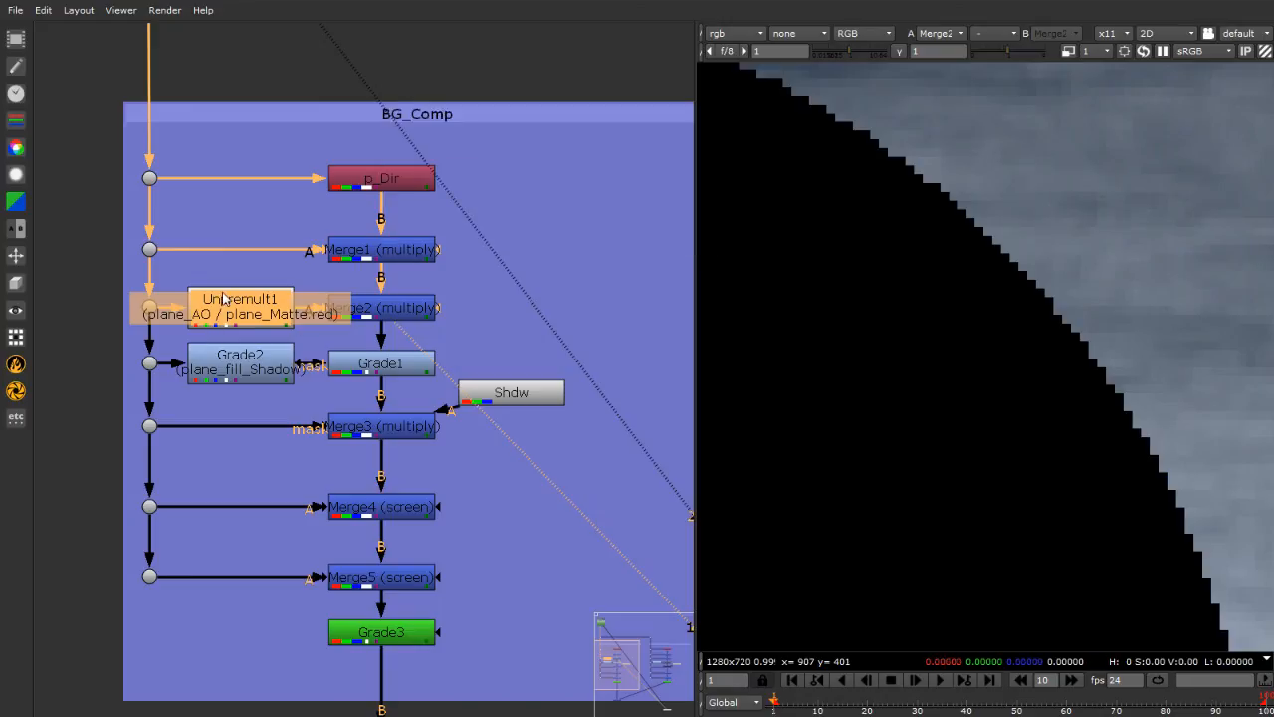
# Disable and re-enable Unpremult1 to compare the sphere's edge with and without the division
pyautogui.press('d')
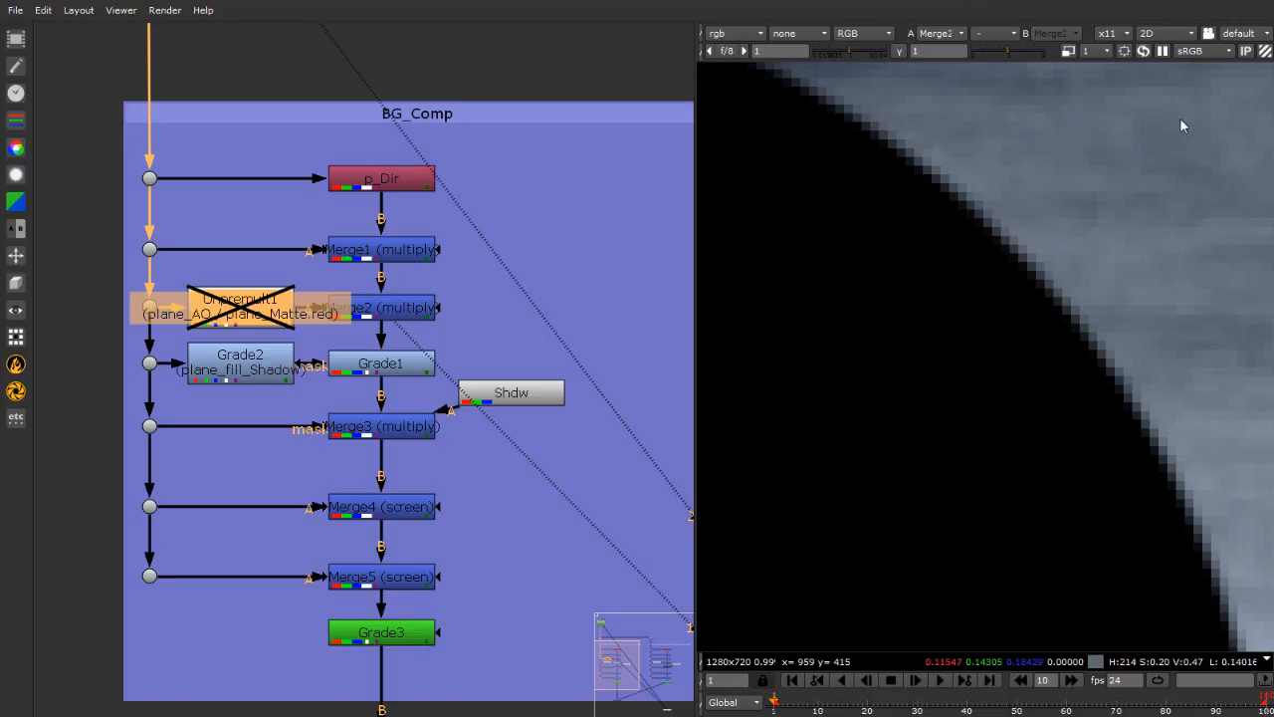
pyautogui.press('d')
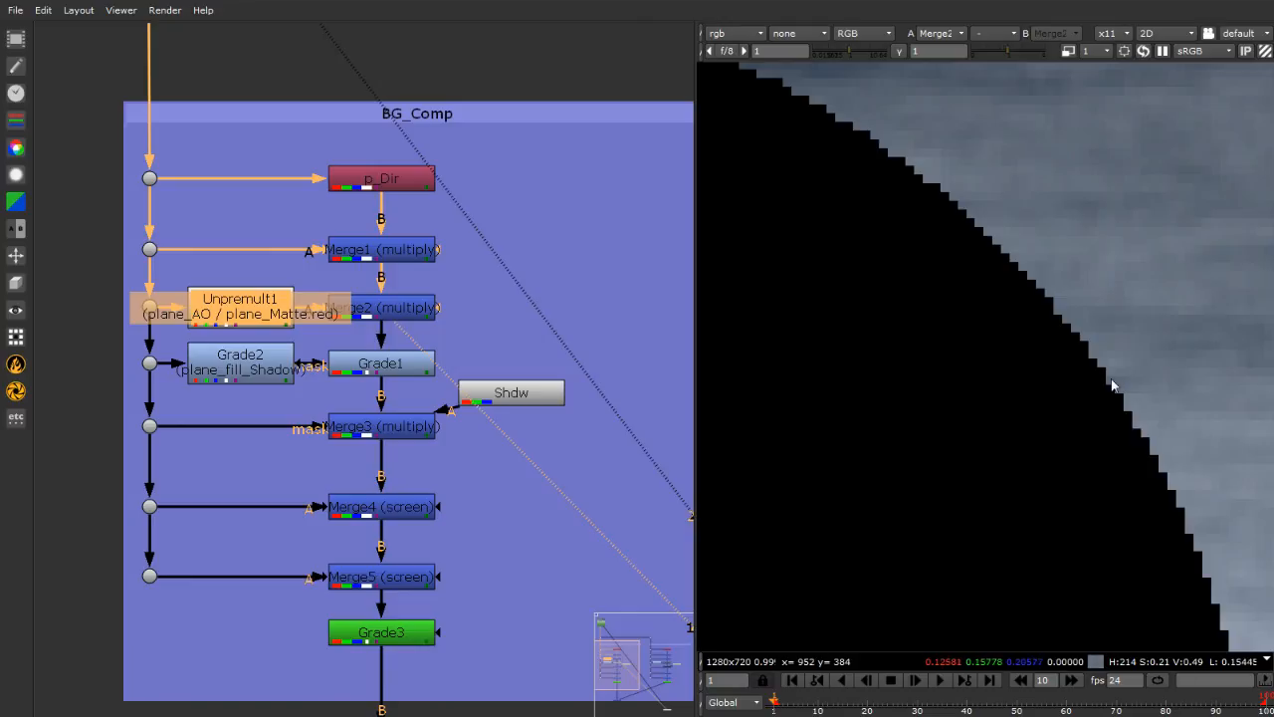
pyautogui.scroll(-4, 931, 184)
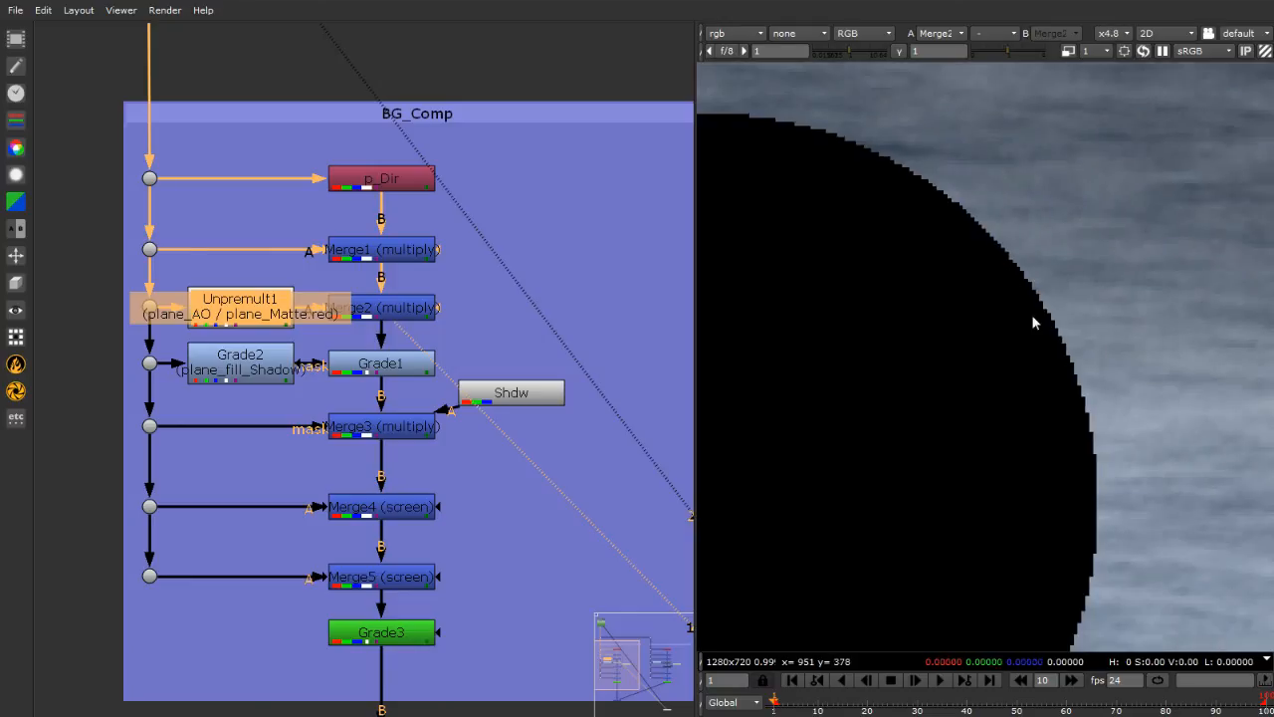
pyautogui.scroll(-4, 1035, 318)
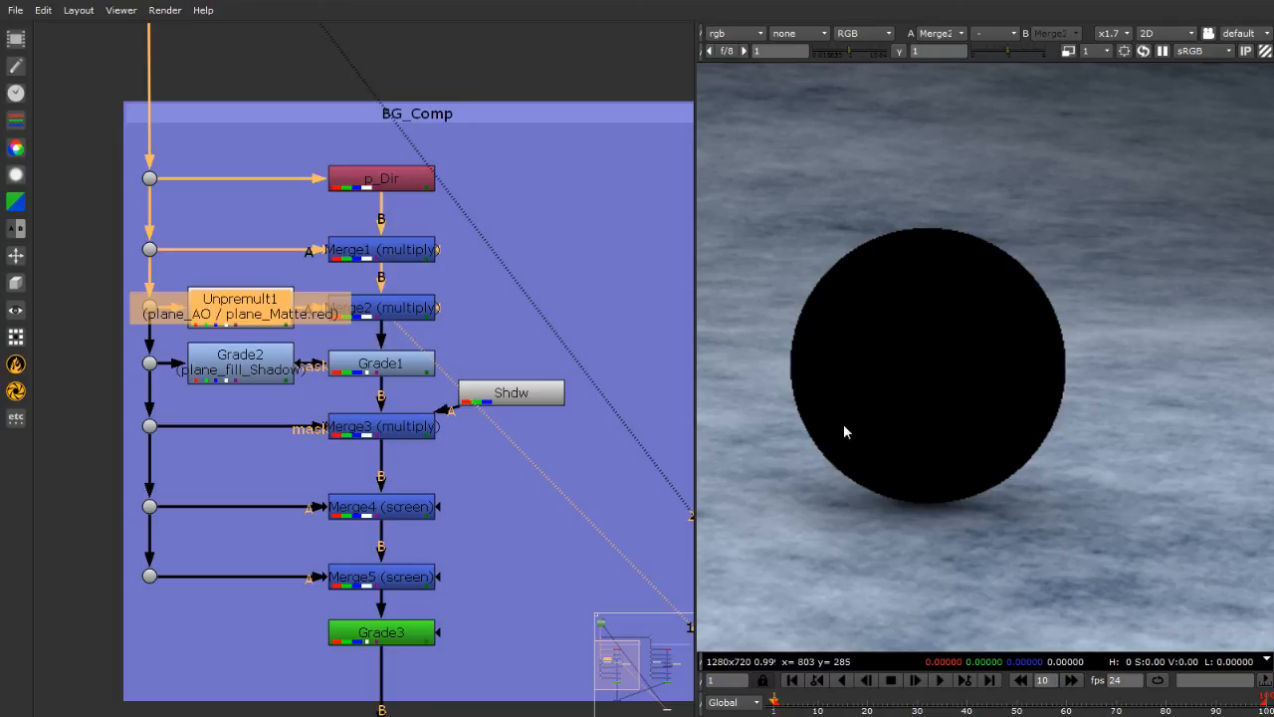
# View the Grade1 output and examine the fill shadow around the base of the sphere
pyautogui.click(394, 314)
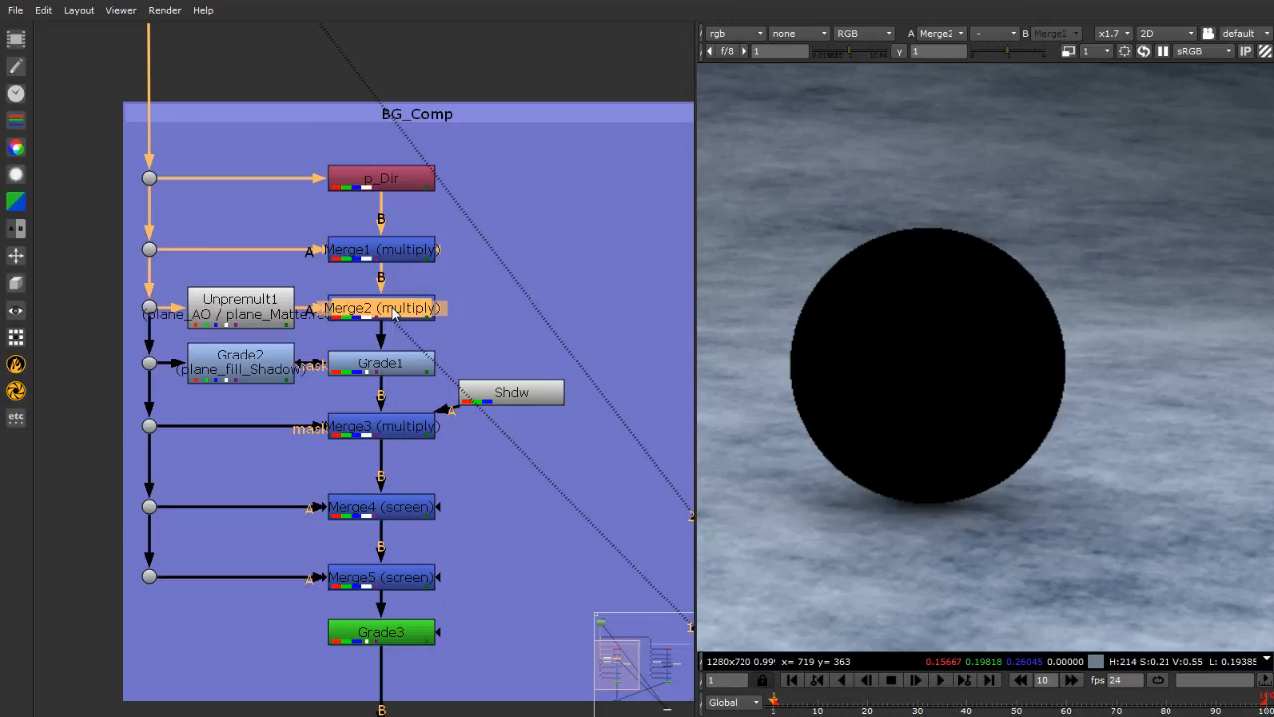
pyautogui.click(412, 365)
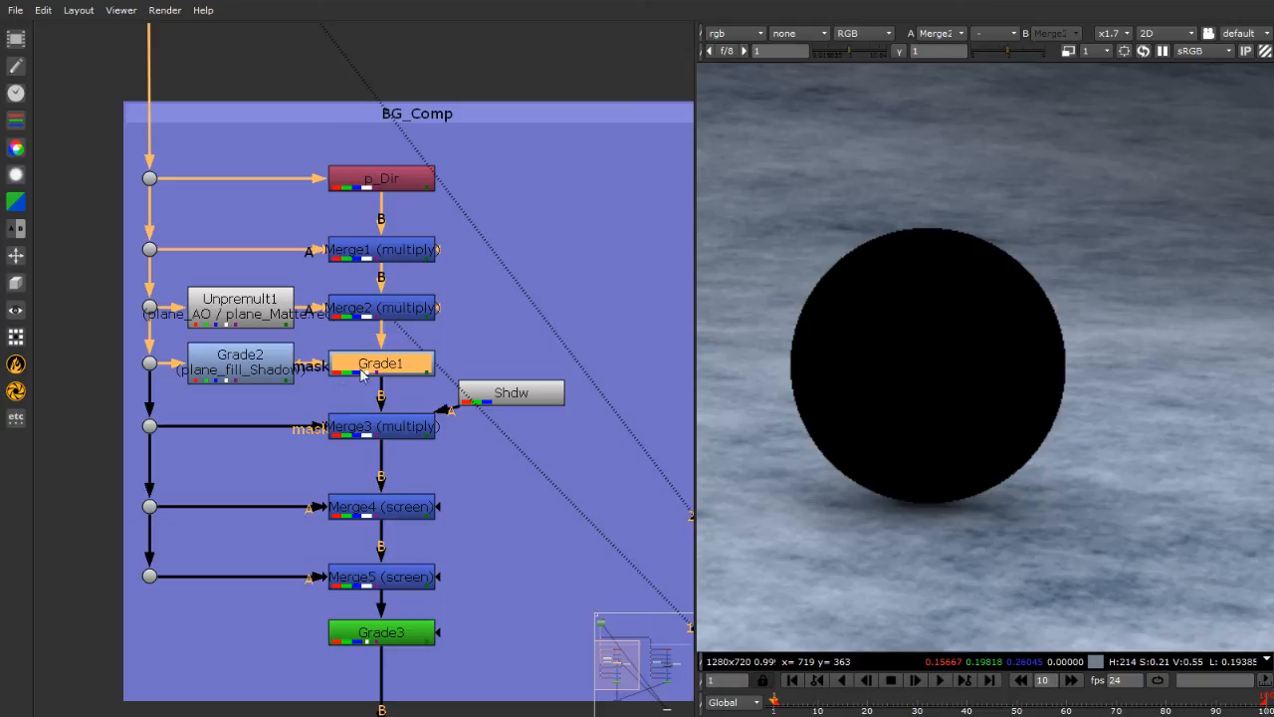
pyautogui.press('1')
pyautogui.scroll(2, 1056, 418)
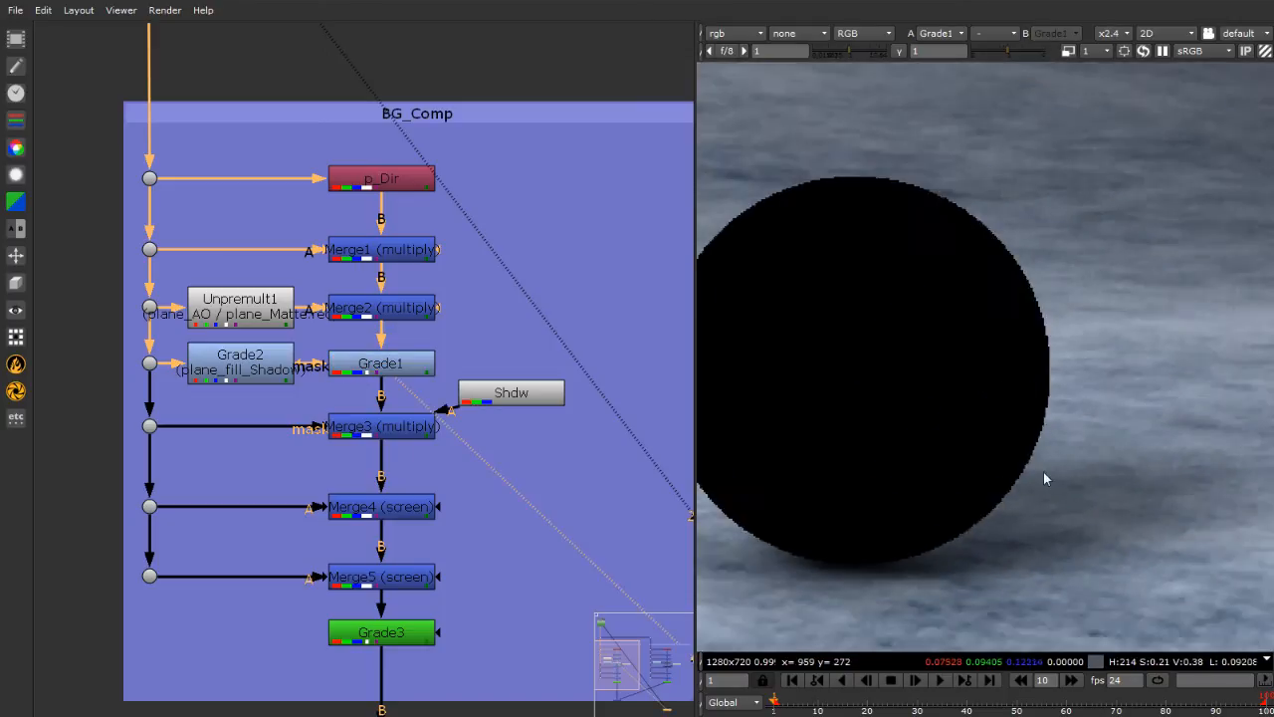
pyautogui.scroll(-5, 1043, 472)
pyautogui.scroll(7, 914, 589)
pyautogui.scroll(-1, 447, 519)
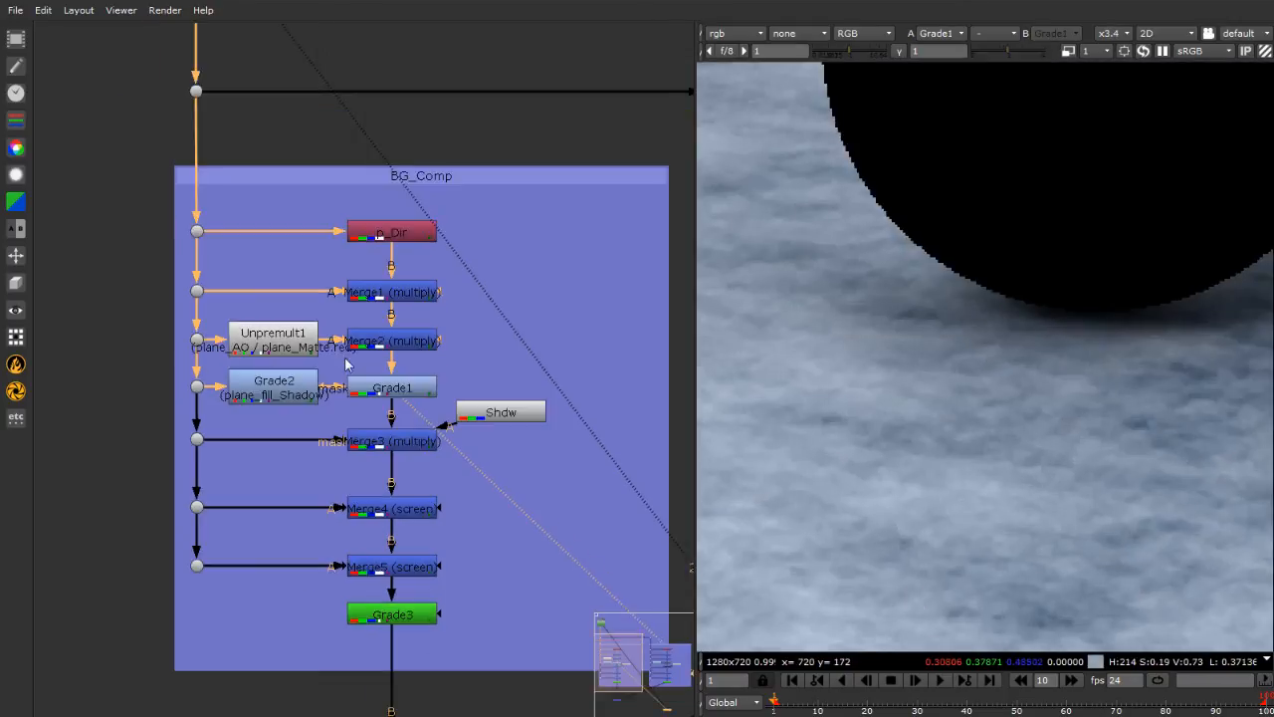
# Disable the Merge2 multiply node to remove the ambient occlusion from the Grade1 result
pyautogui.click(397, 343)
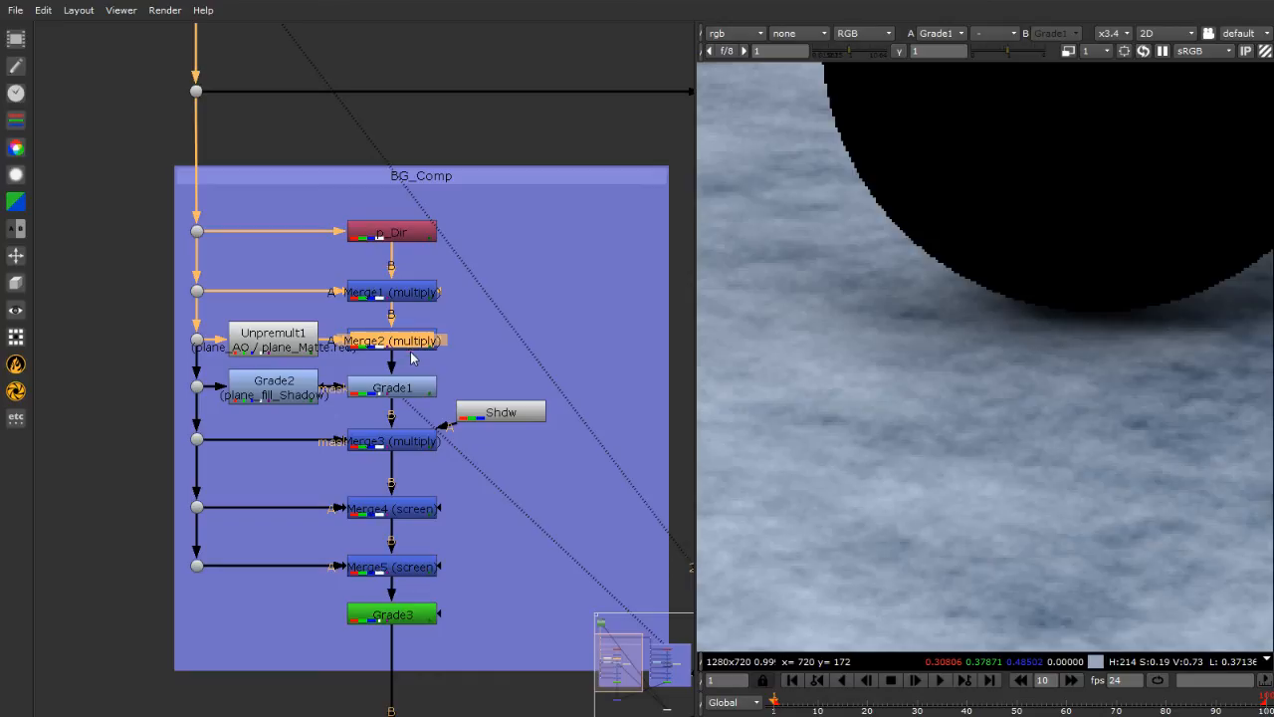
pyautogui.press('d')
pyautogui.scroll(-3, 978, 400)
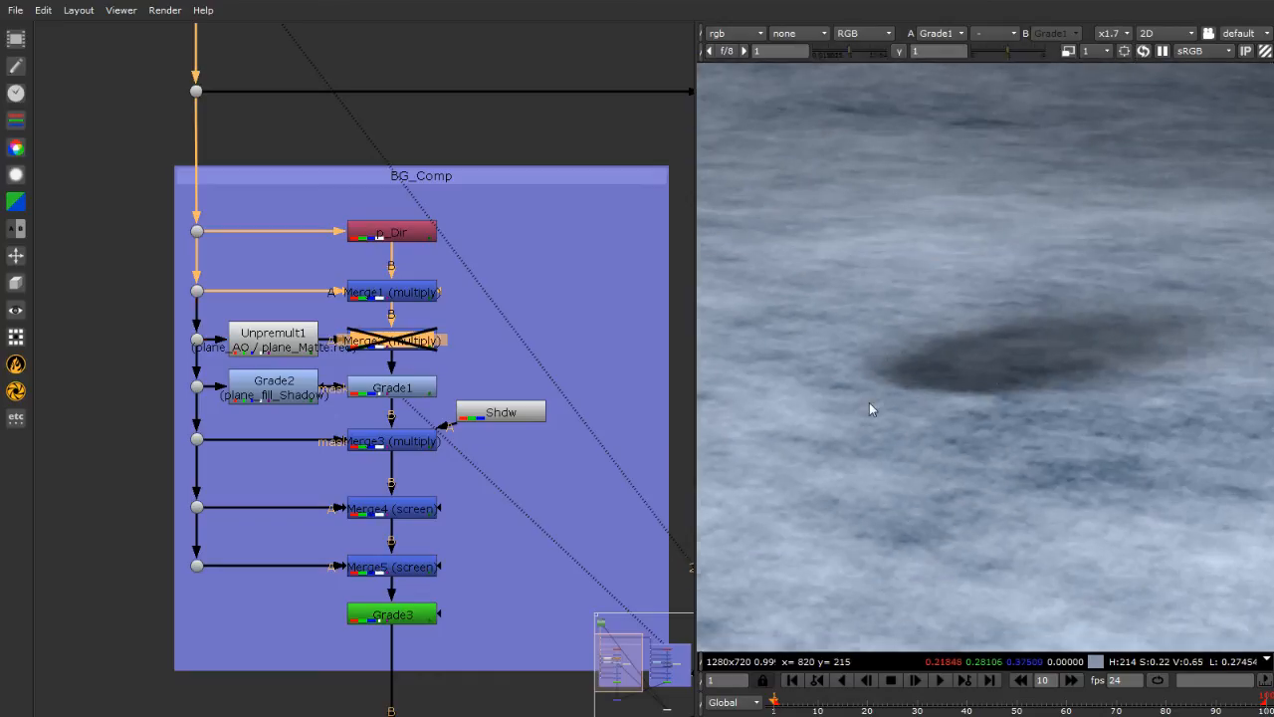
pyautogui.click(385, 394)
pyautogui.click(398, 344)
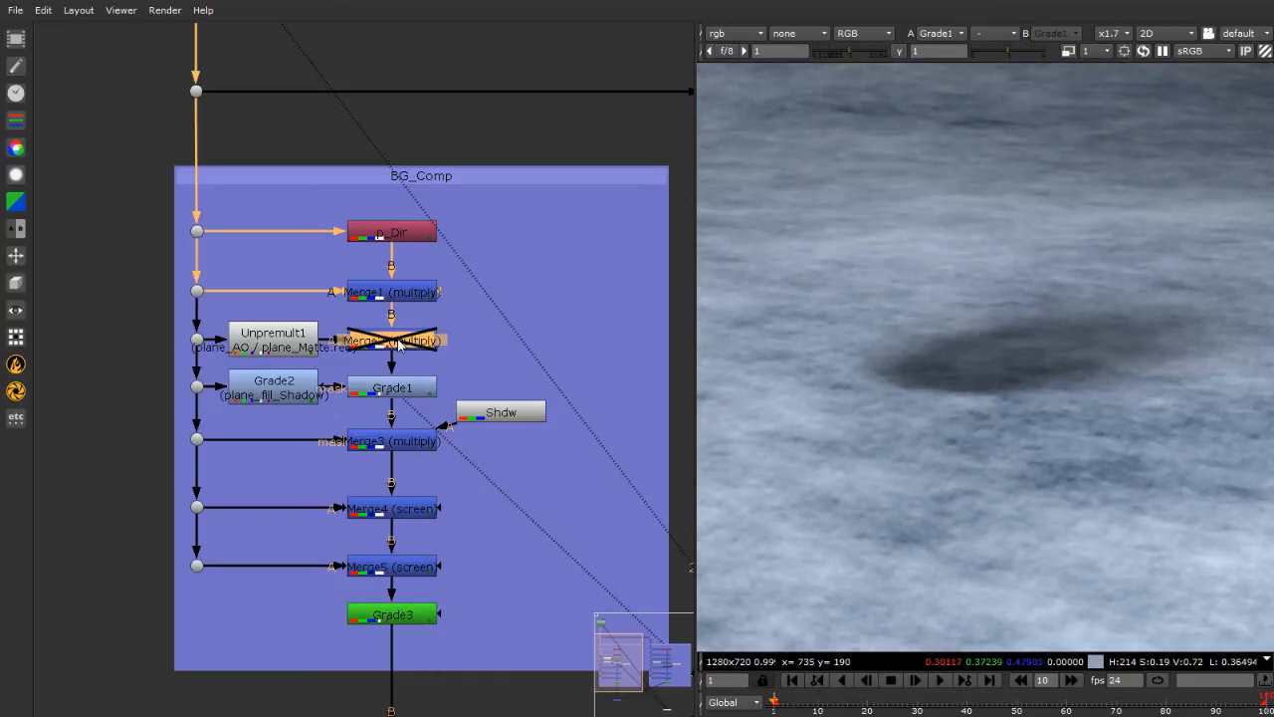
# Toggle Grade1 off and on to compare the plane with and without its fill shadow
pyautogui.click(396, 394)
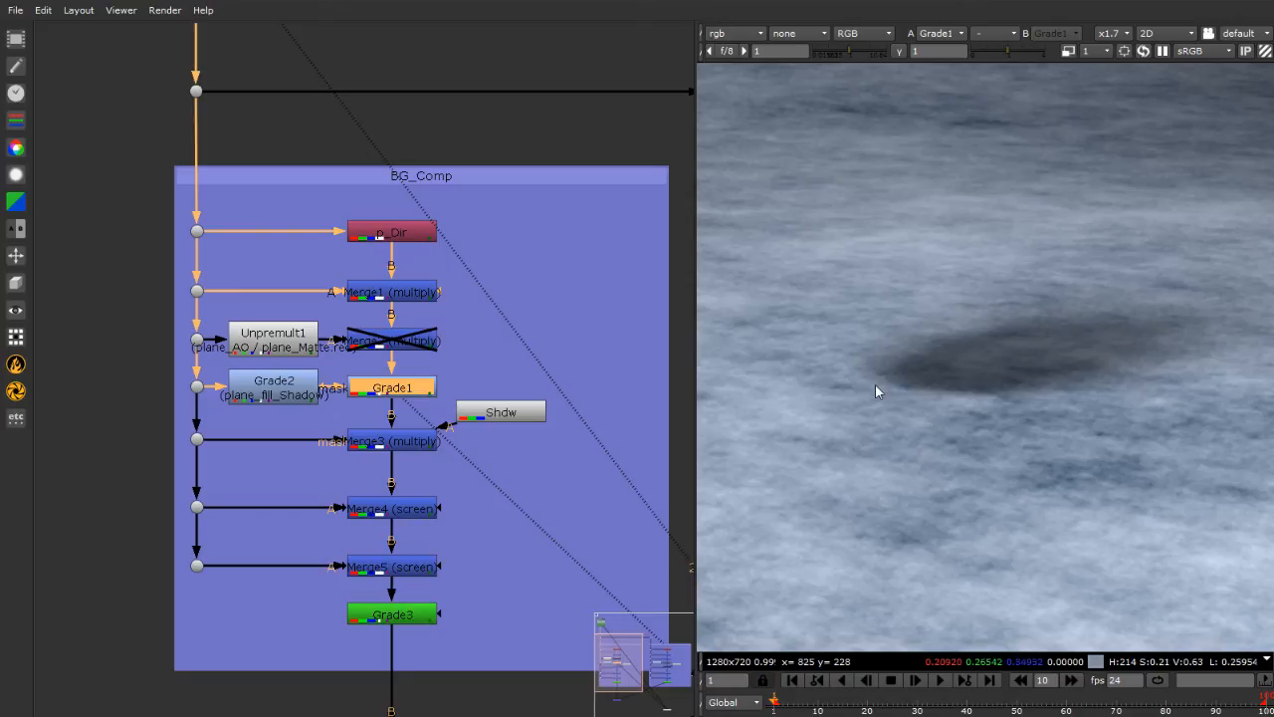
pyautogui.press('d')
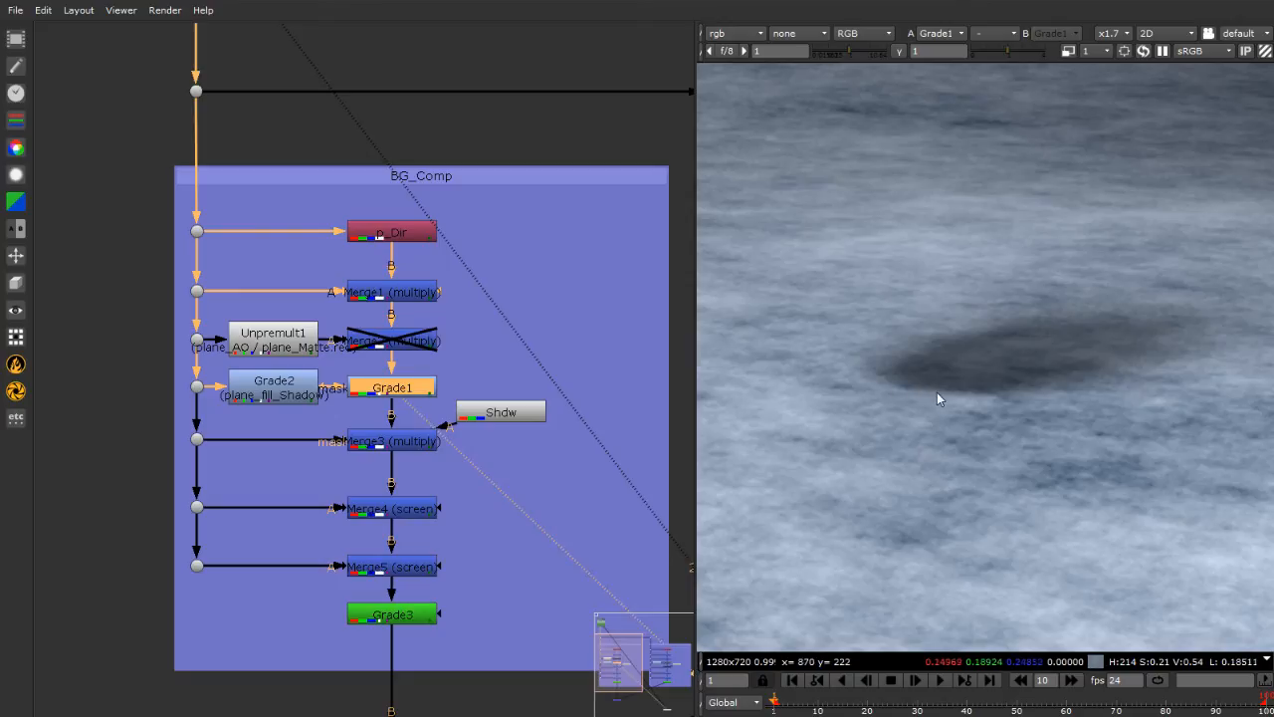
pyautogui.press('d')
pyautogui.press('d')
pyautogui.scroll(2, 939, 375)
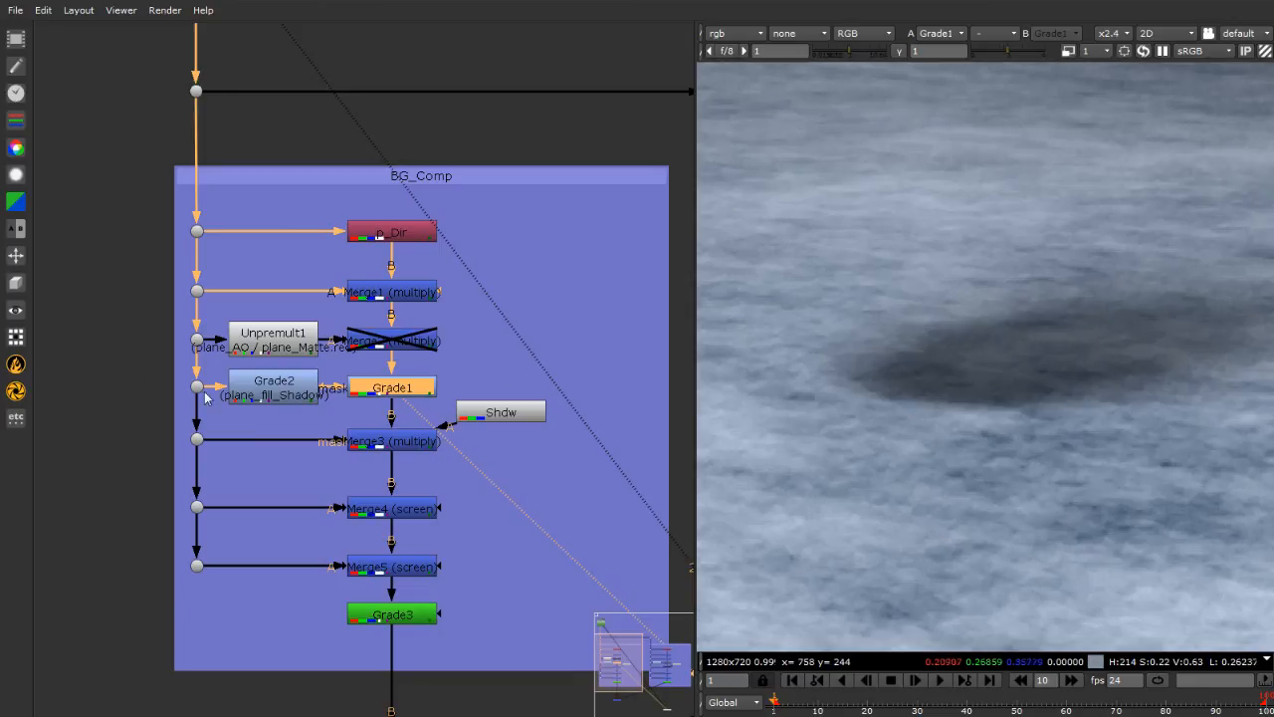
# Try feeding Grade2 from Unpremult1 with all layers divided by plane_Matte.red, and undo both changes
pyautogui.moveTo(207, 385); pyautogui.dragTo(210, 367)
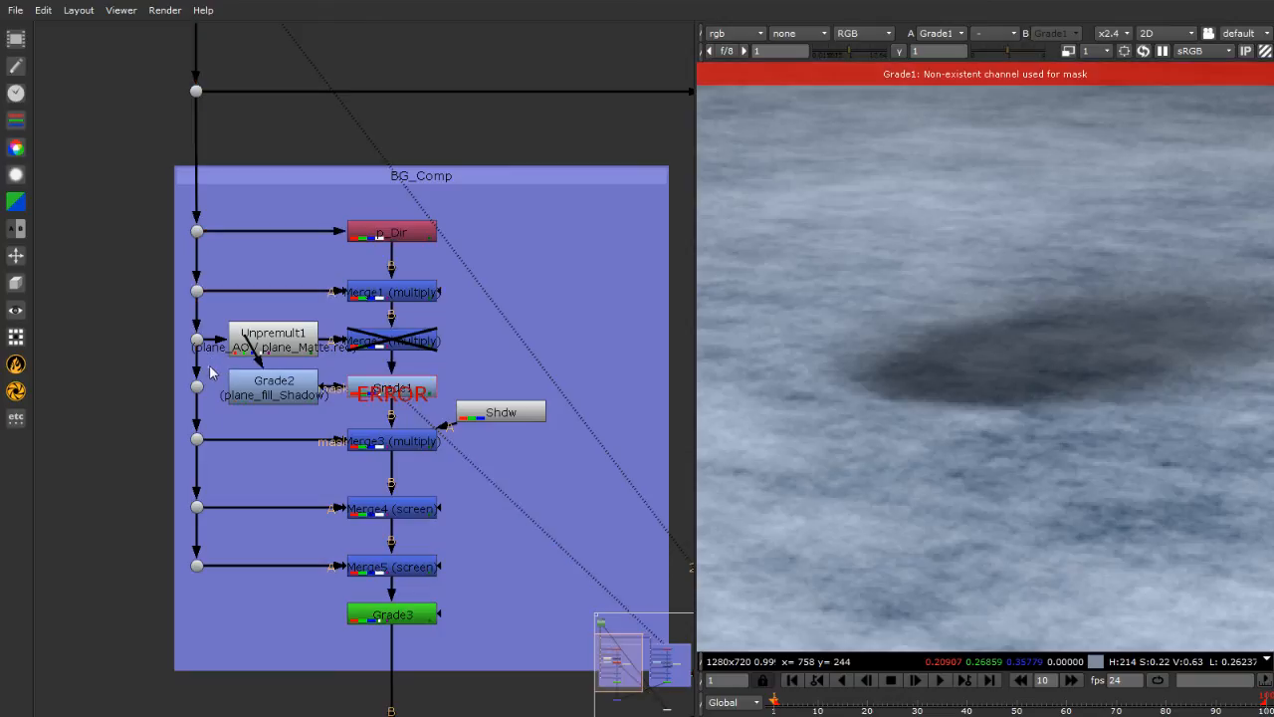
pyautogui.doubleClick(263, 344)
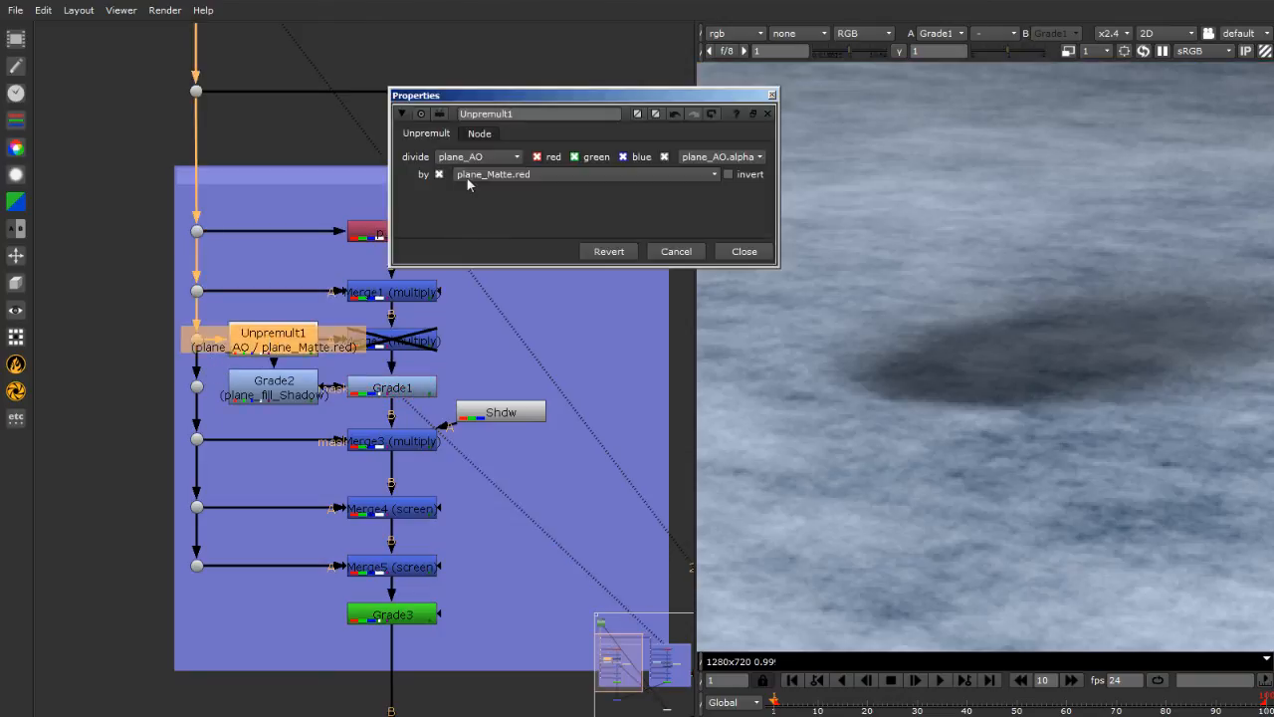
pyautogui.click(475, 156)
pyautogui.click(482, 175)
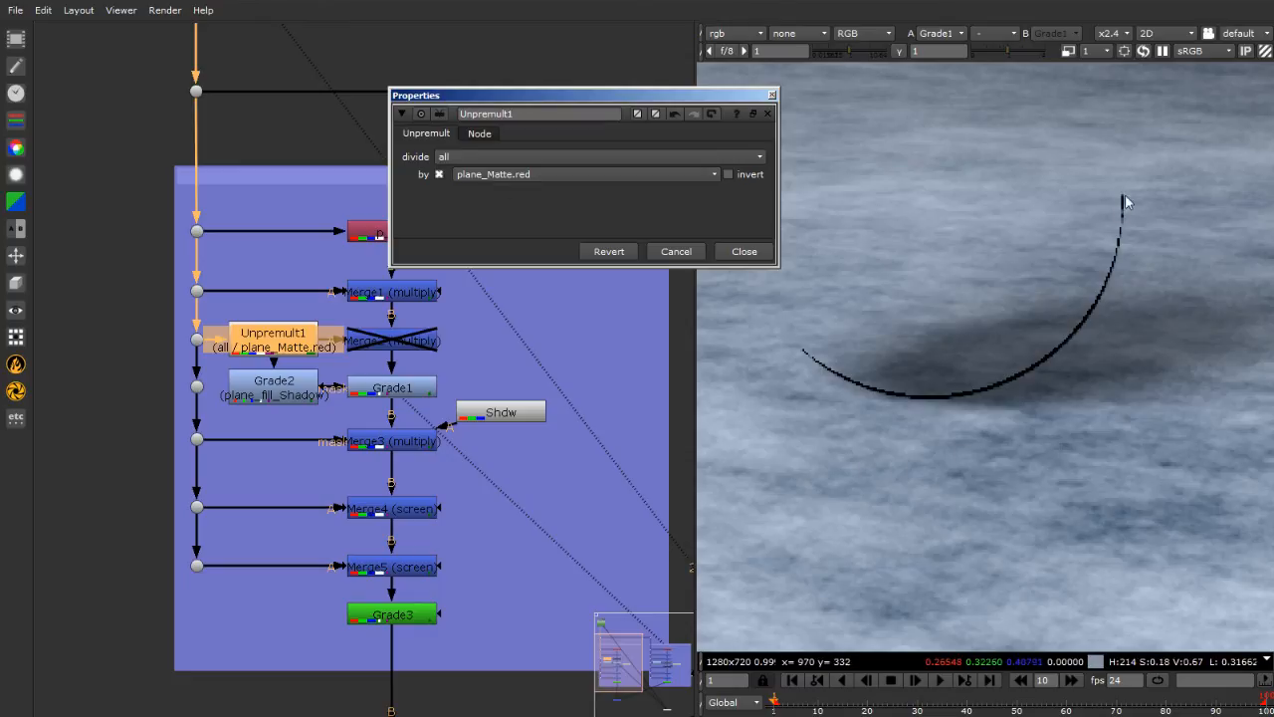
pyautogui.scroll(-2, 1073, 329)
pyautogui.scroll(3, 1087, 311)
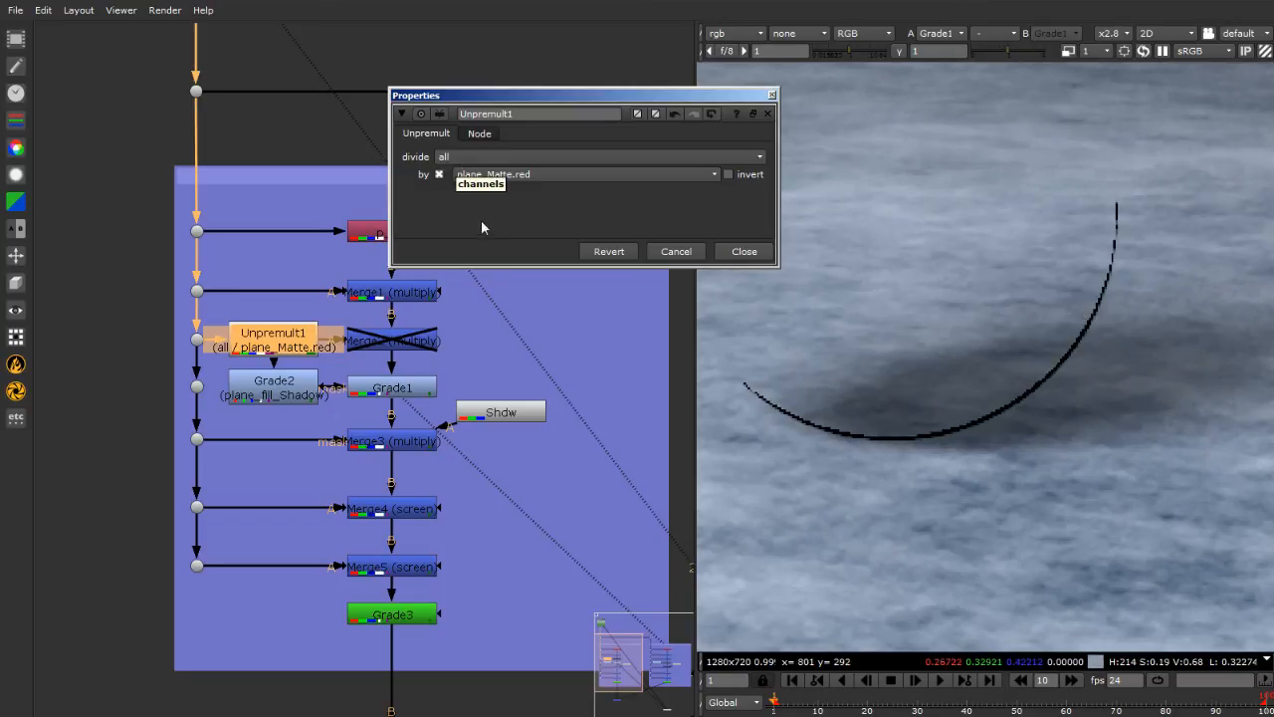
pyautogui.click(675, 116)
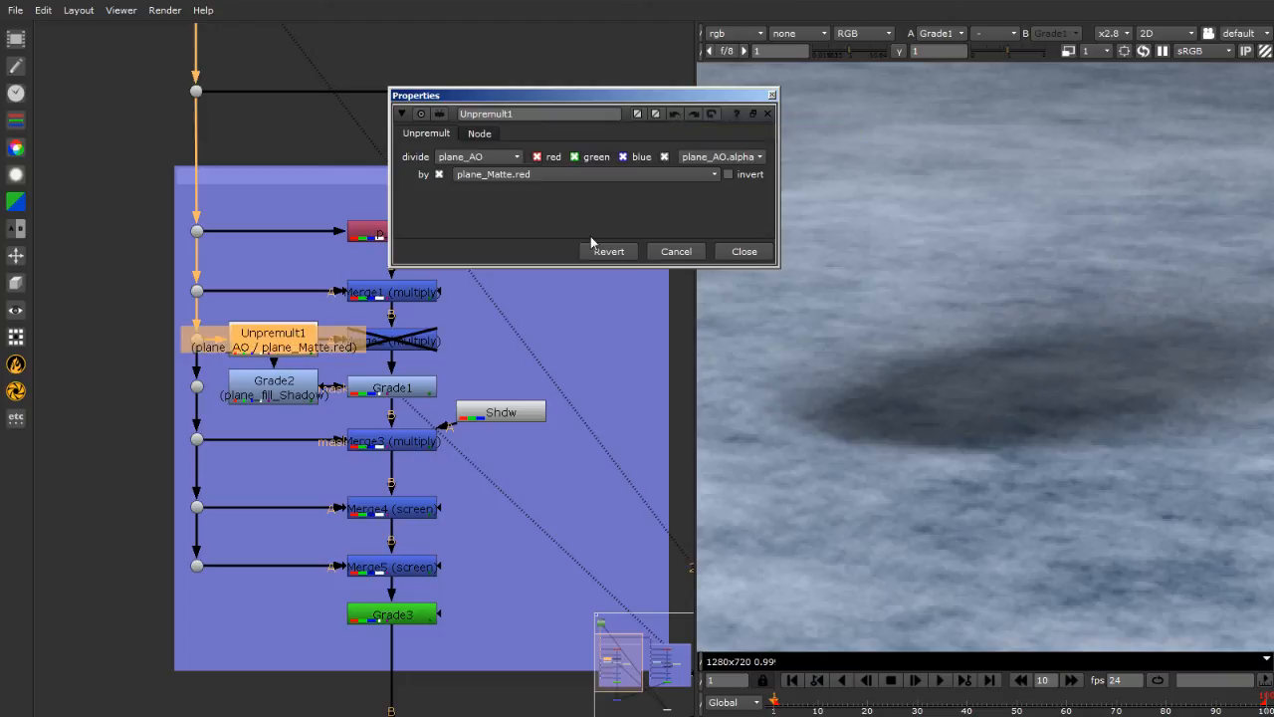
pyautogui.click(744, 251)
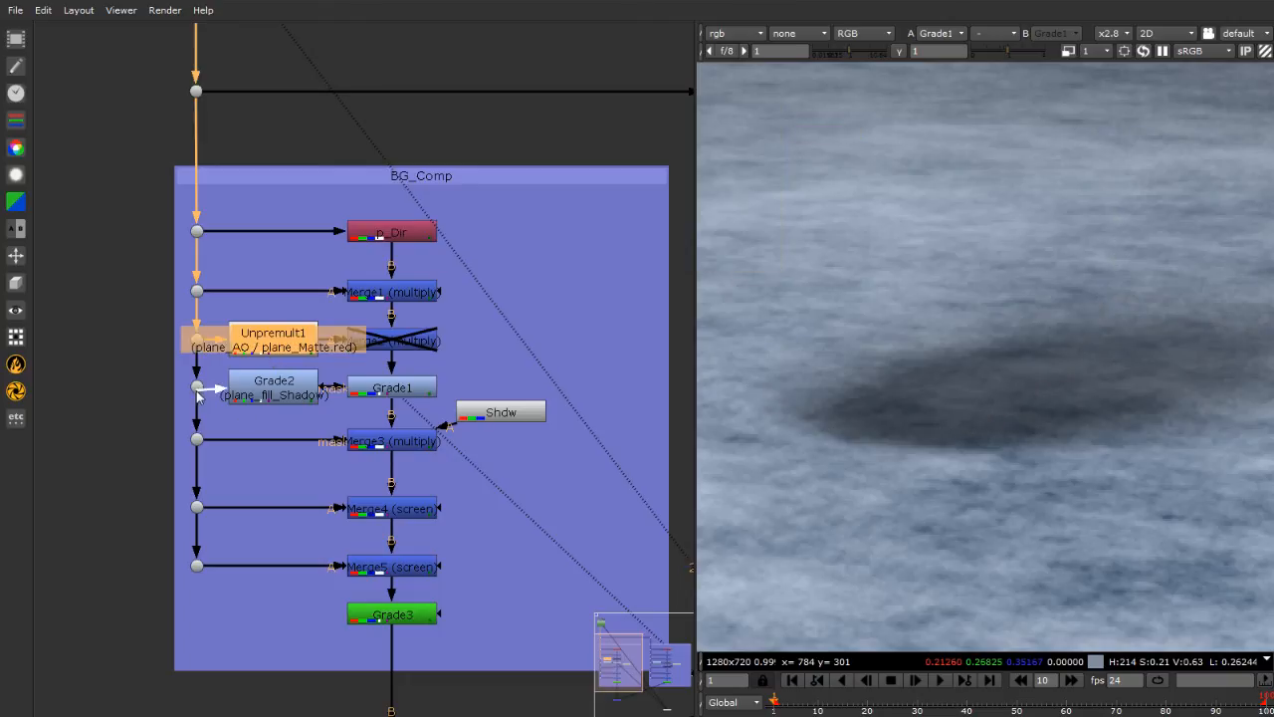
# Toggle Merge3 off and on, view its output and examine the combined shadow area
pyautogui.scroll(-2, 145, 351)
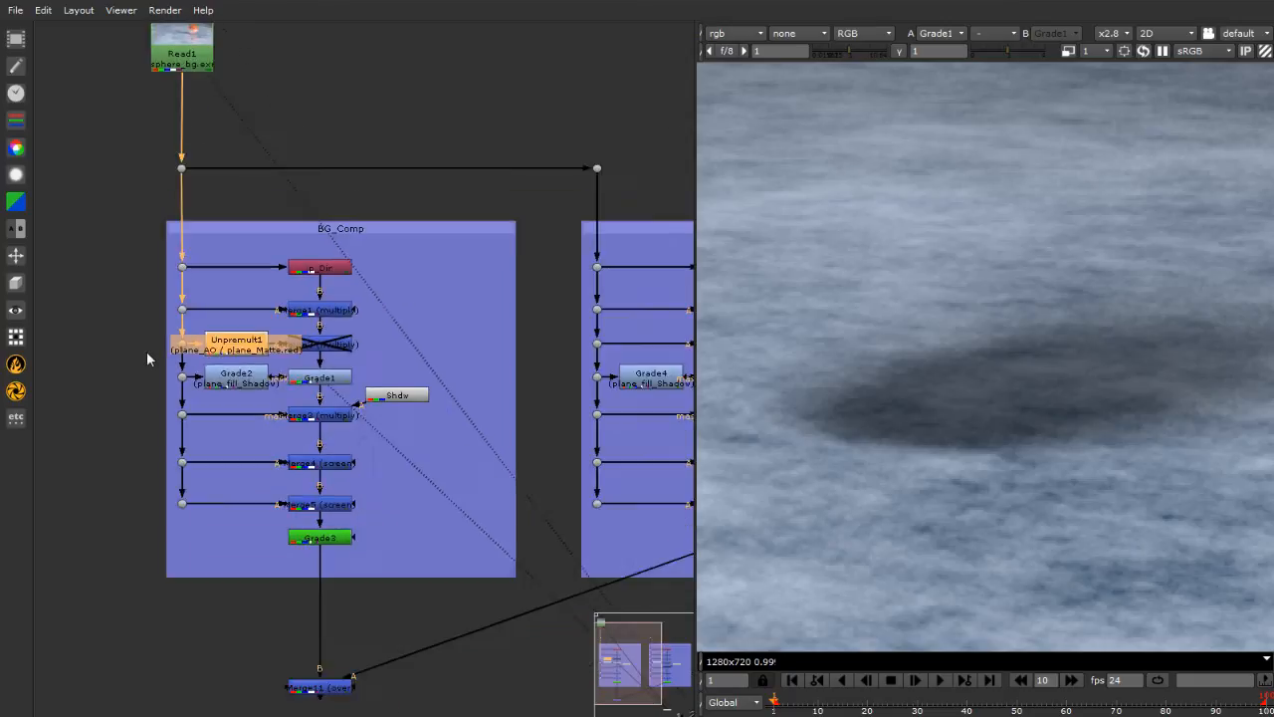
pyautogui.scroll(2, 311, 387)
pyautogui.click(344, 378)
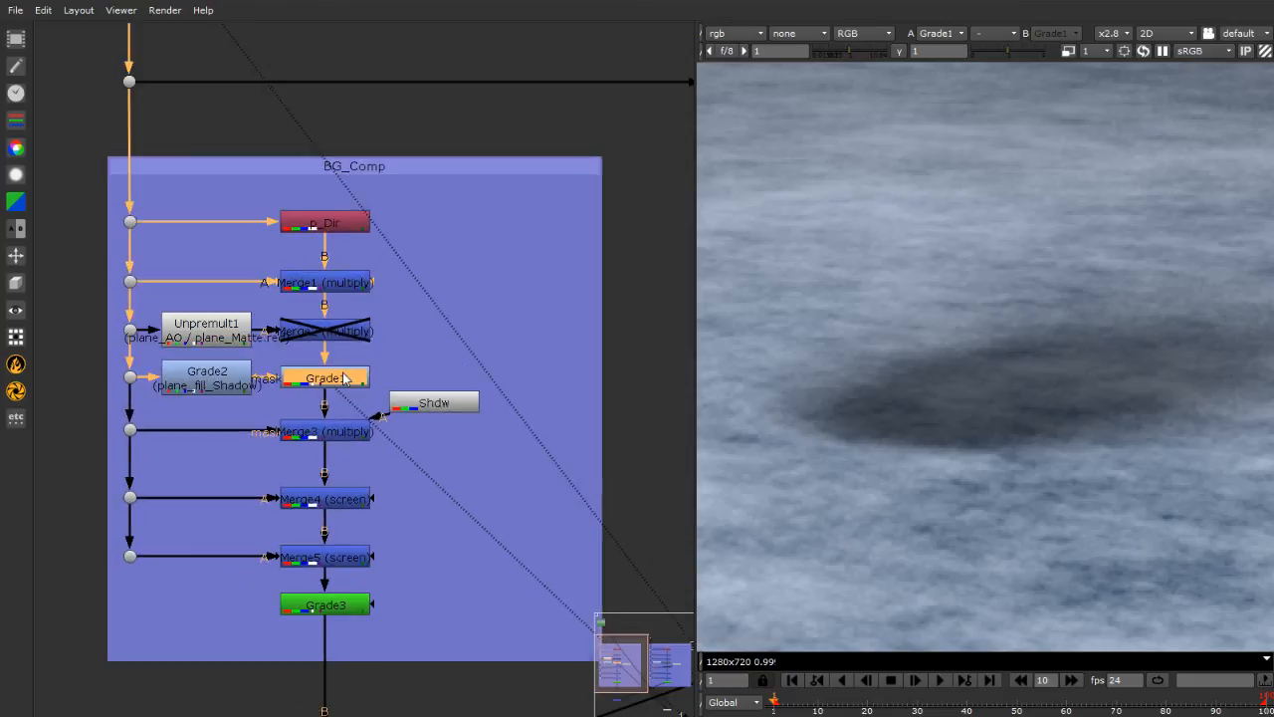
pyautogui.click(326, 435)
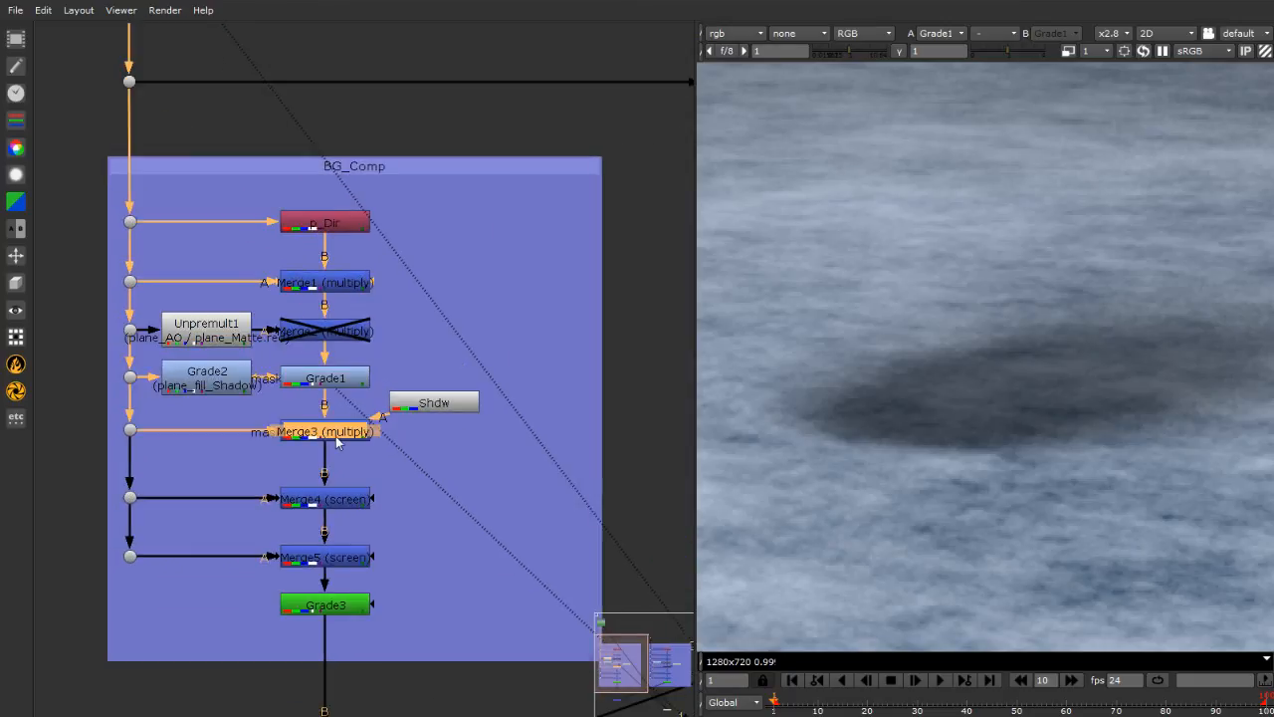
pyautogui.press('d')
pyautogui.press('d')
pyautogui.press('1')
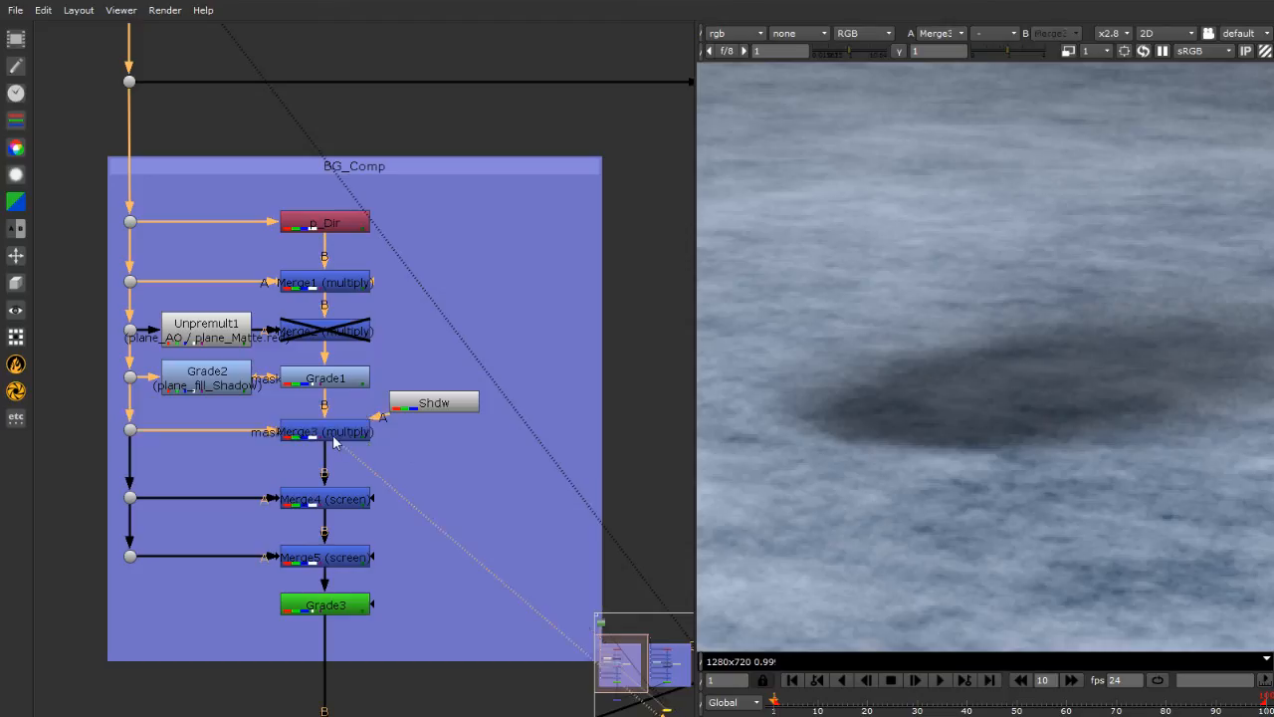
pyautogui.scroll(-3, 902, 450)
pyautogui.scroll(3, 794, 456)
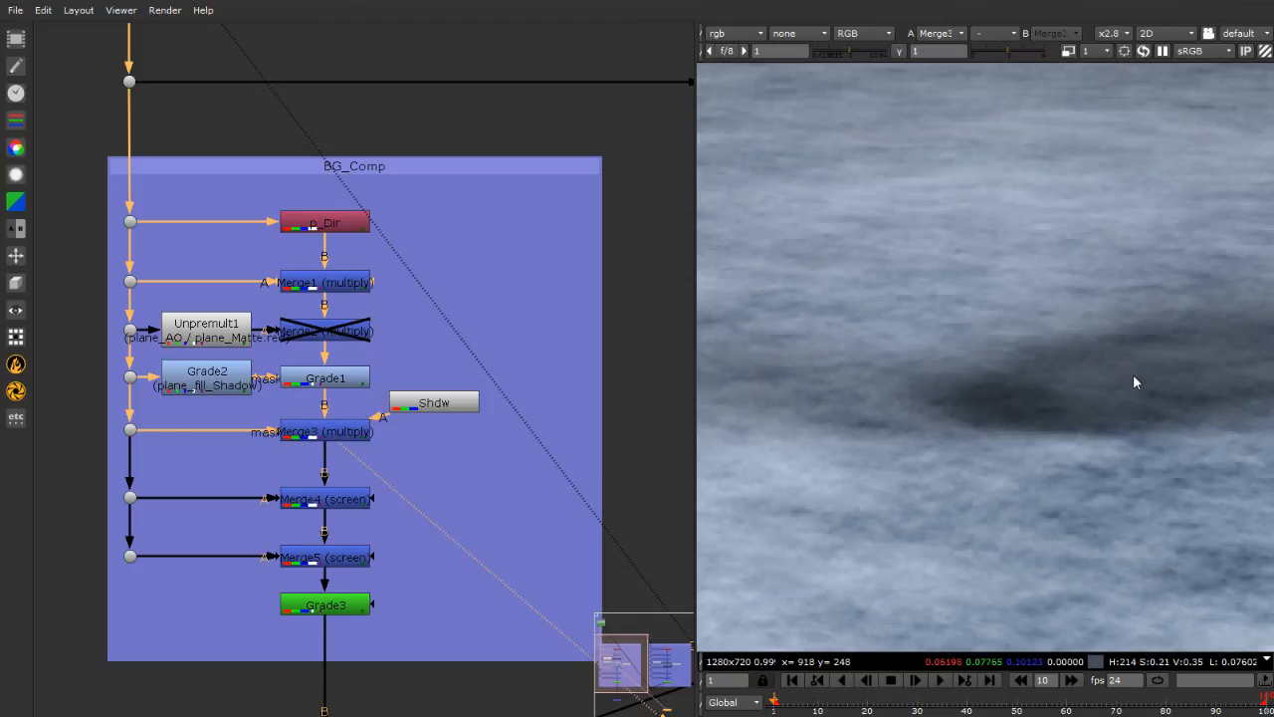
# View the Merge4 screen output and inspect the sphere's outline and reflection on the plane up close
pyautogui.click(362, 511)
pyautogui.press('1')
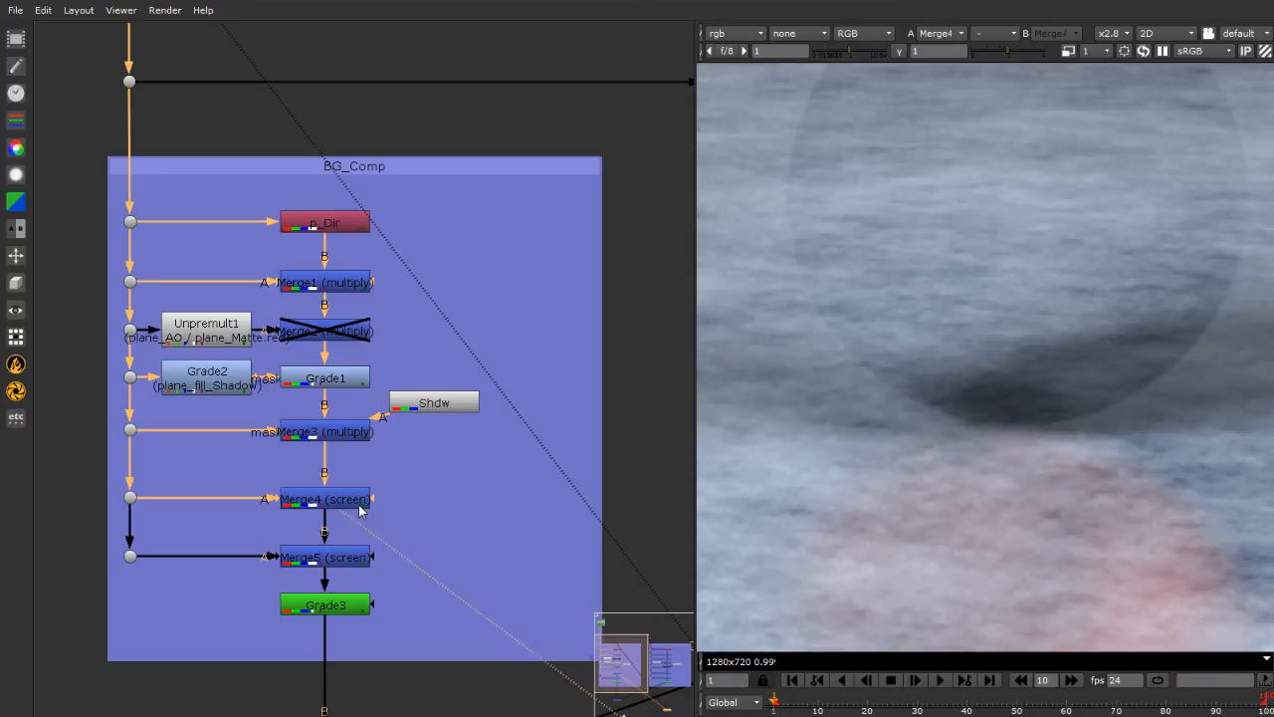
pyautogui.scroll(-3, 1111, 380)
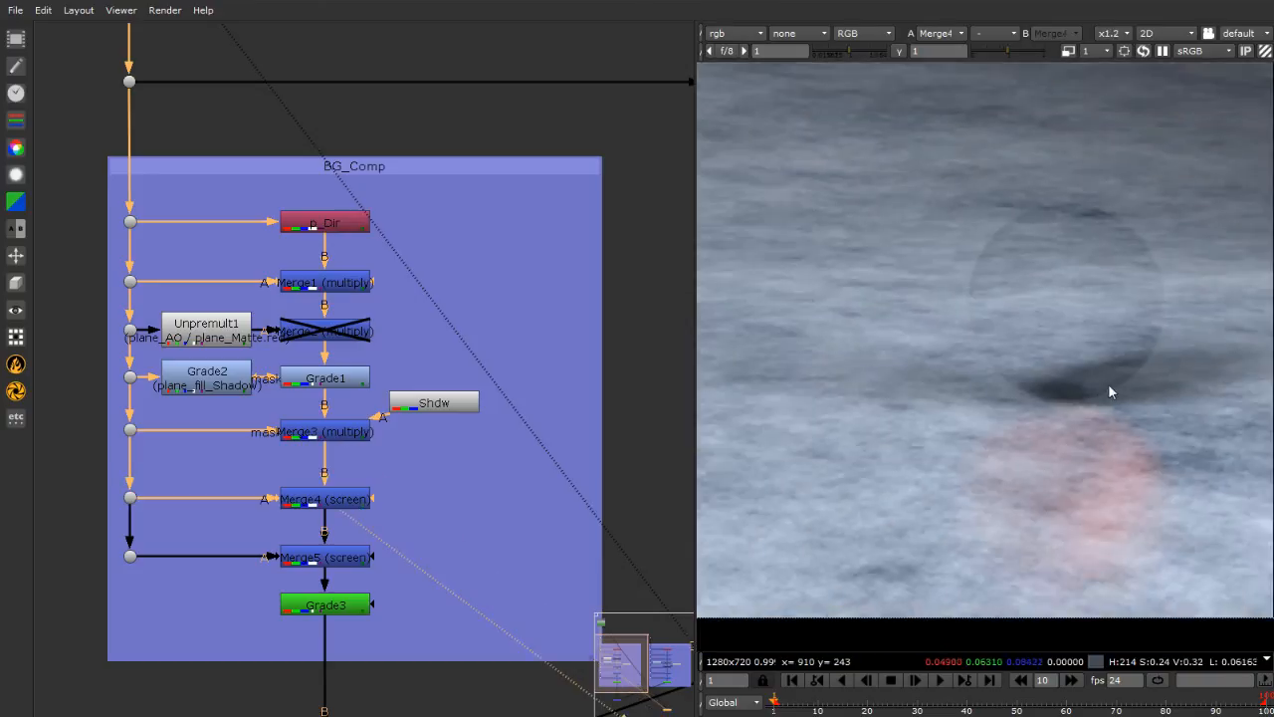
pyautogui.scroll(3, 1123, 298)
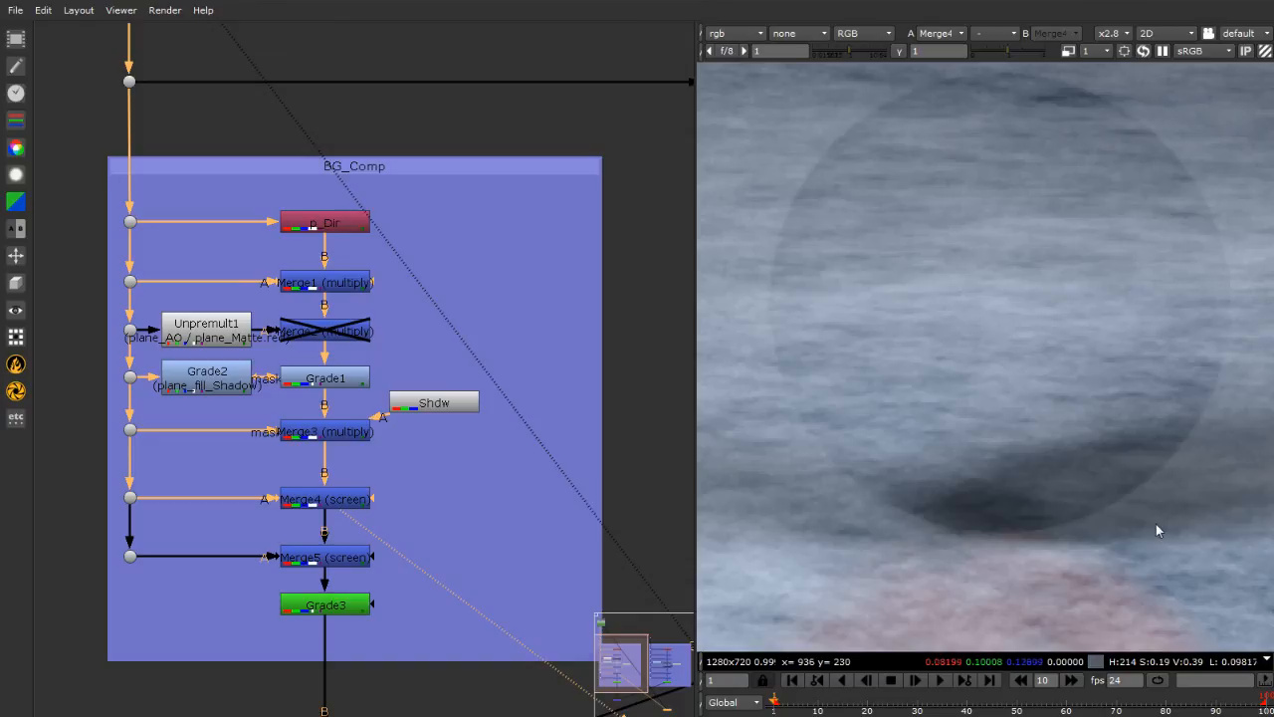
pyautogui.scroll(-4, 954, 365)
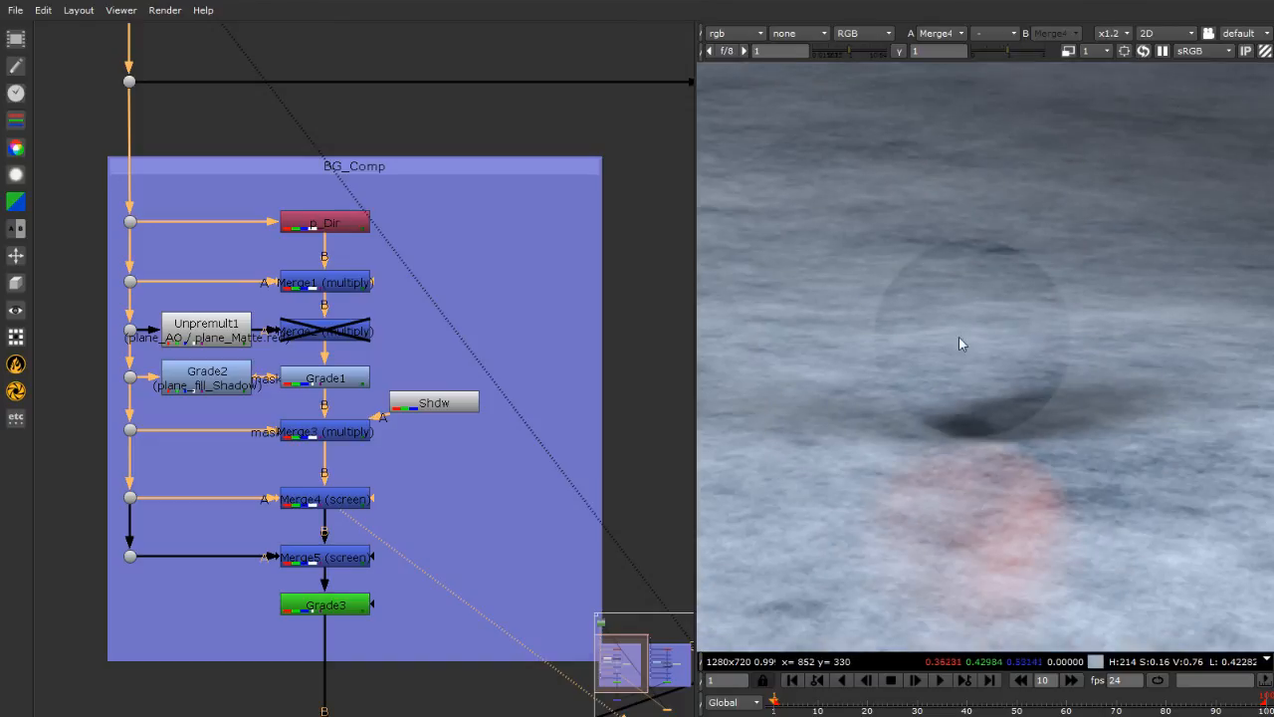
pyautogui.scroll(4, 971, 353)
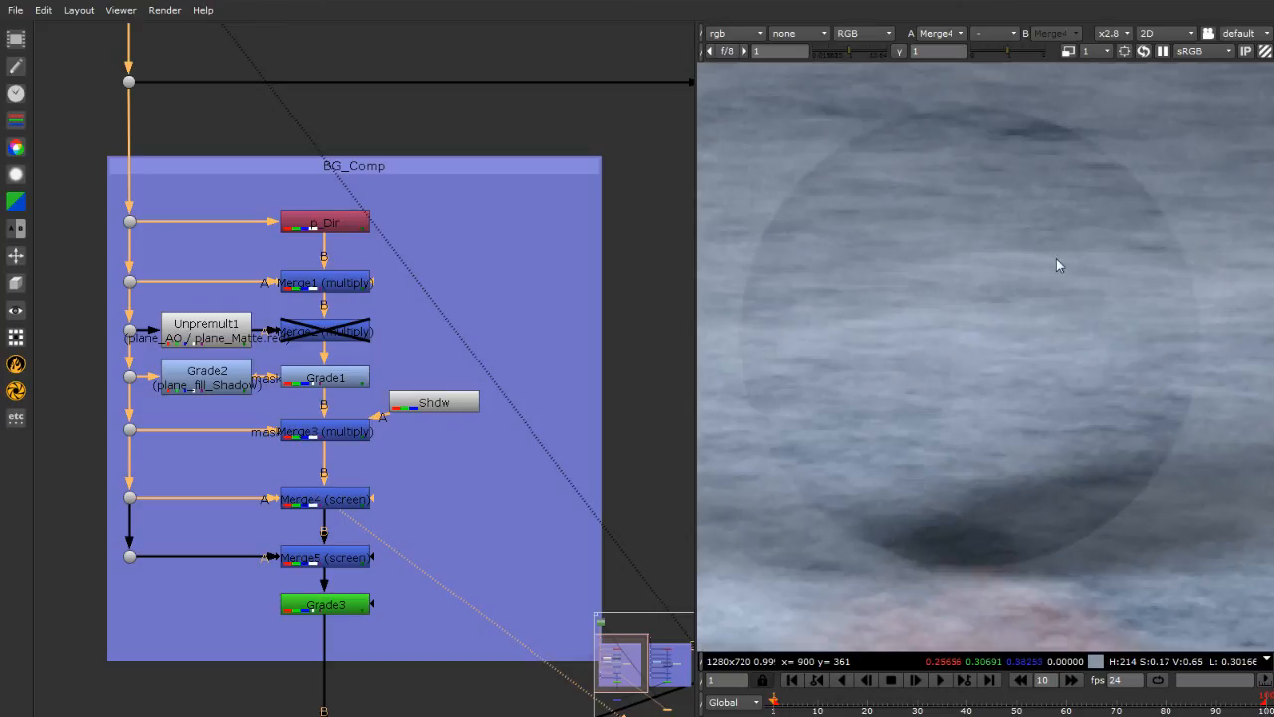
pyautogui.scroll(2, 1173, 158)
pyautogui.scroll(2, 1117, 201)
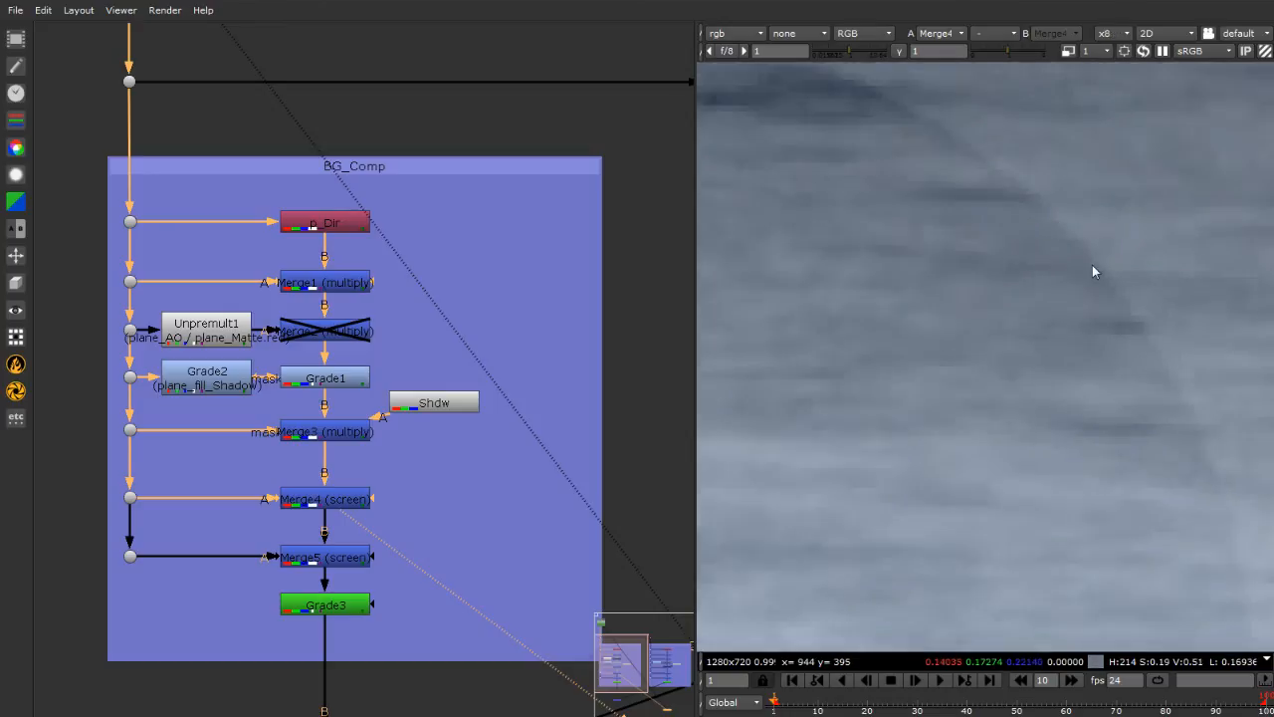
# Duplicate Unpremult1 into Merge4's A input and set the copy to divide plane_Reflection by plane_Matte.red
pyautogui.click(192, 339)
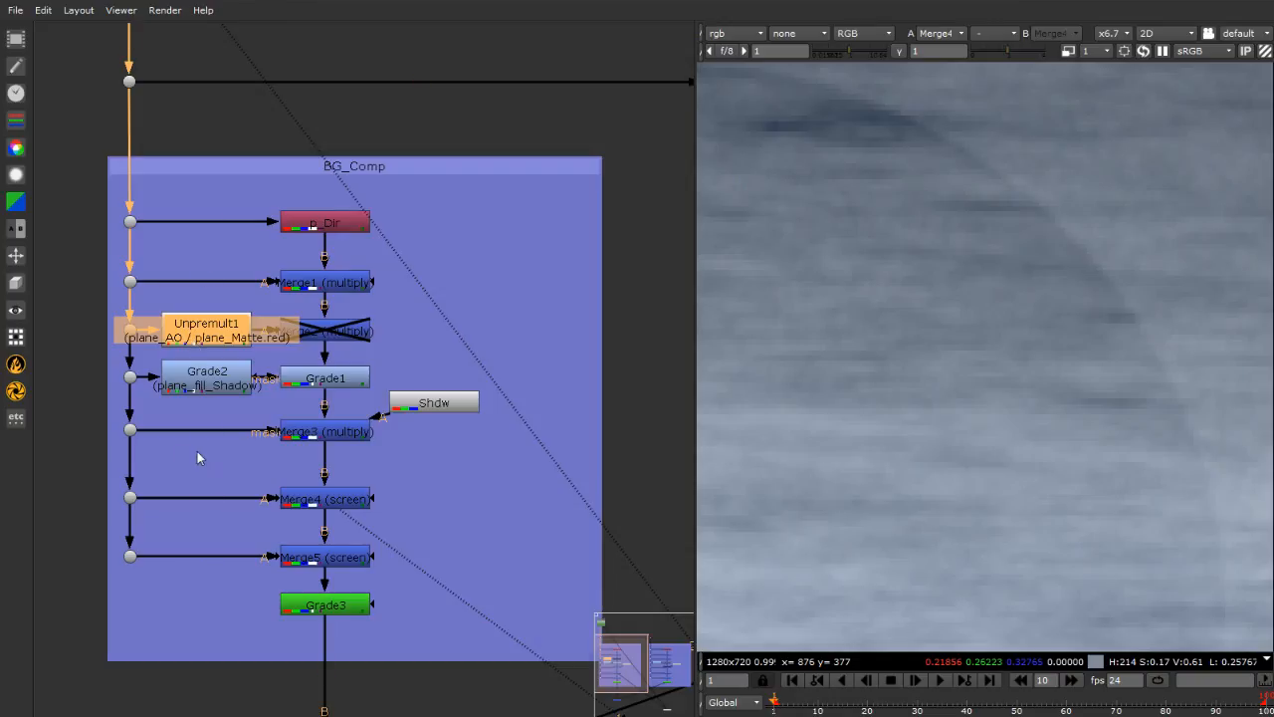
pyautogui.hotkey('ctrl', 'v')
pyautogui.moveTo(214, 456); pyautogui.dragTo(210, 505)
pyautogui.doubleClick(210, 506)
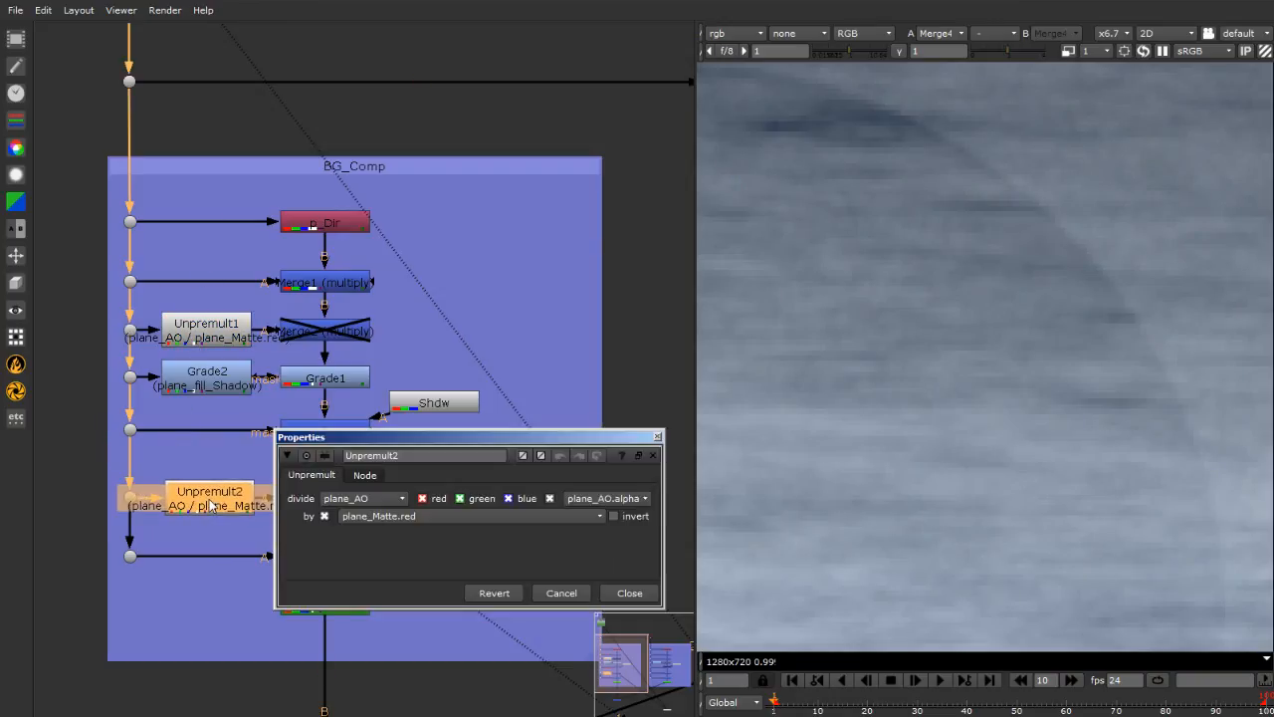
pyautogui.click(368, 498)
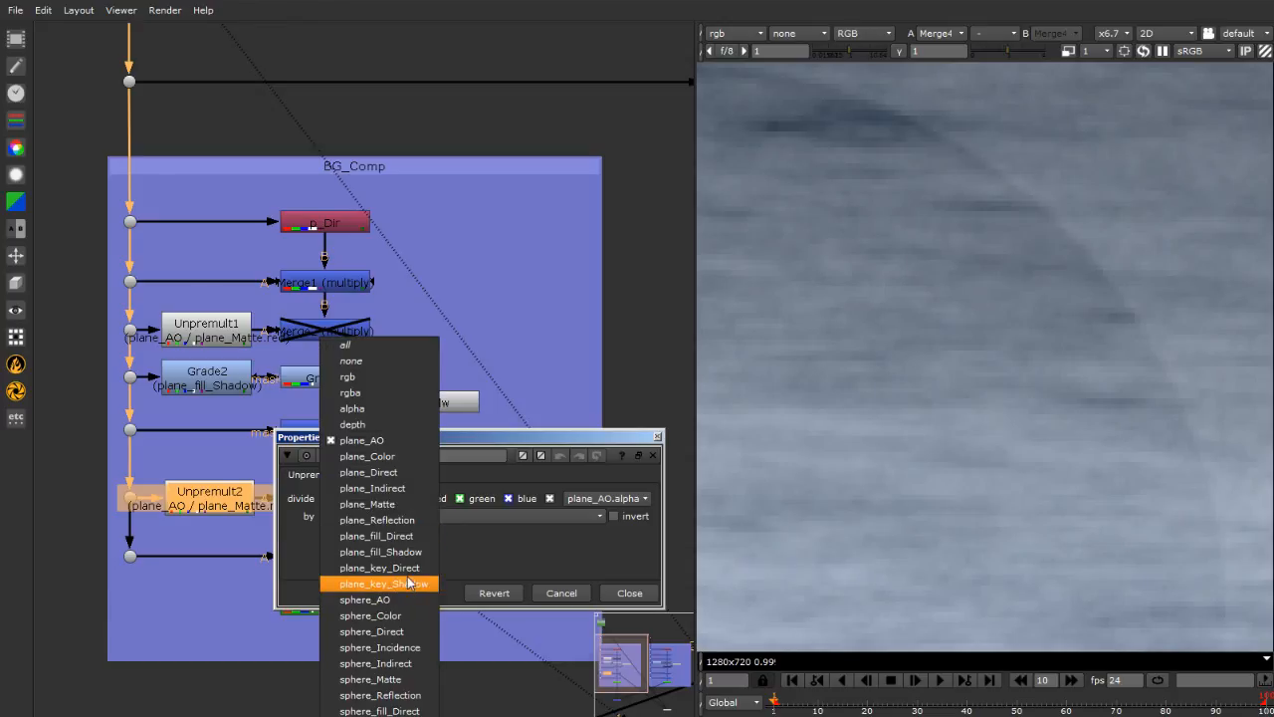
pyautogui.click(414, 520)
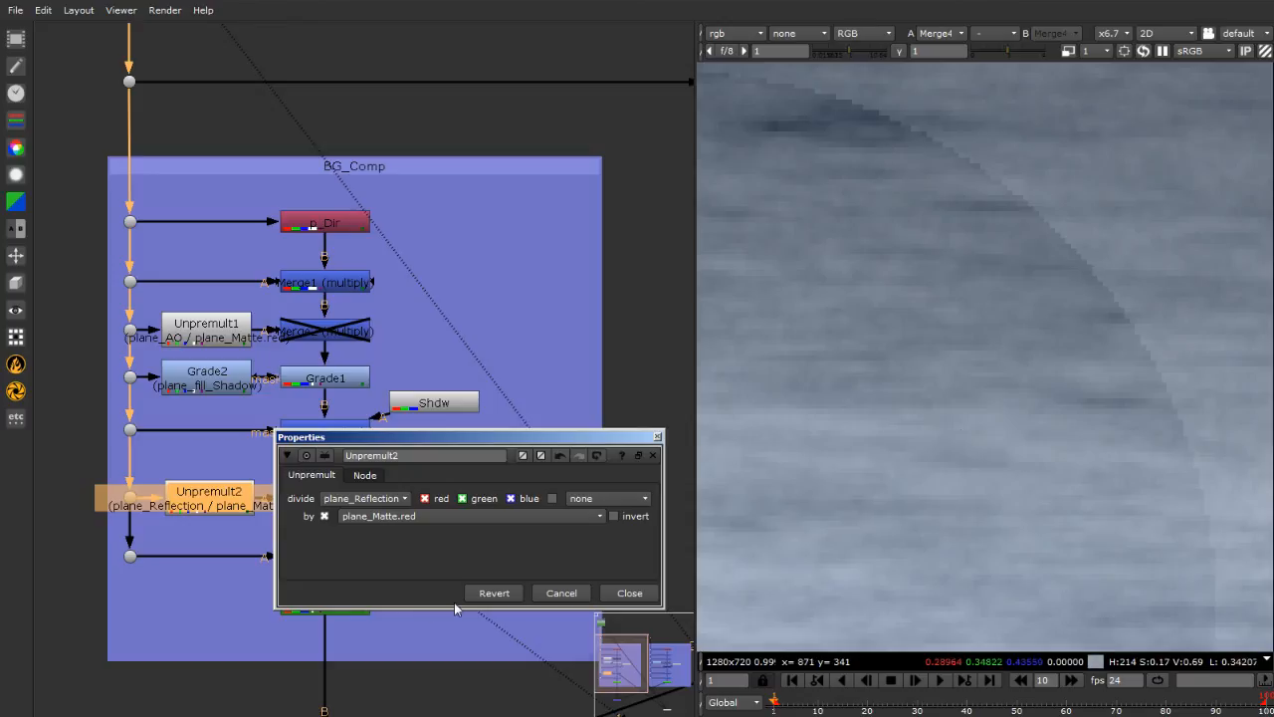
pyautogui.scroll(-3, 1056, 257)
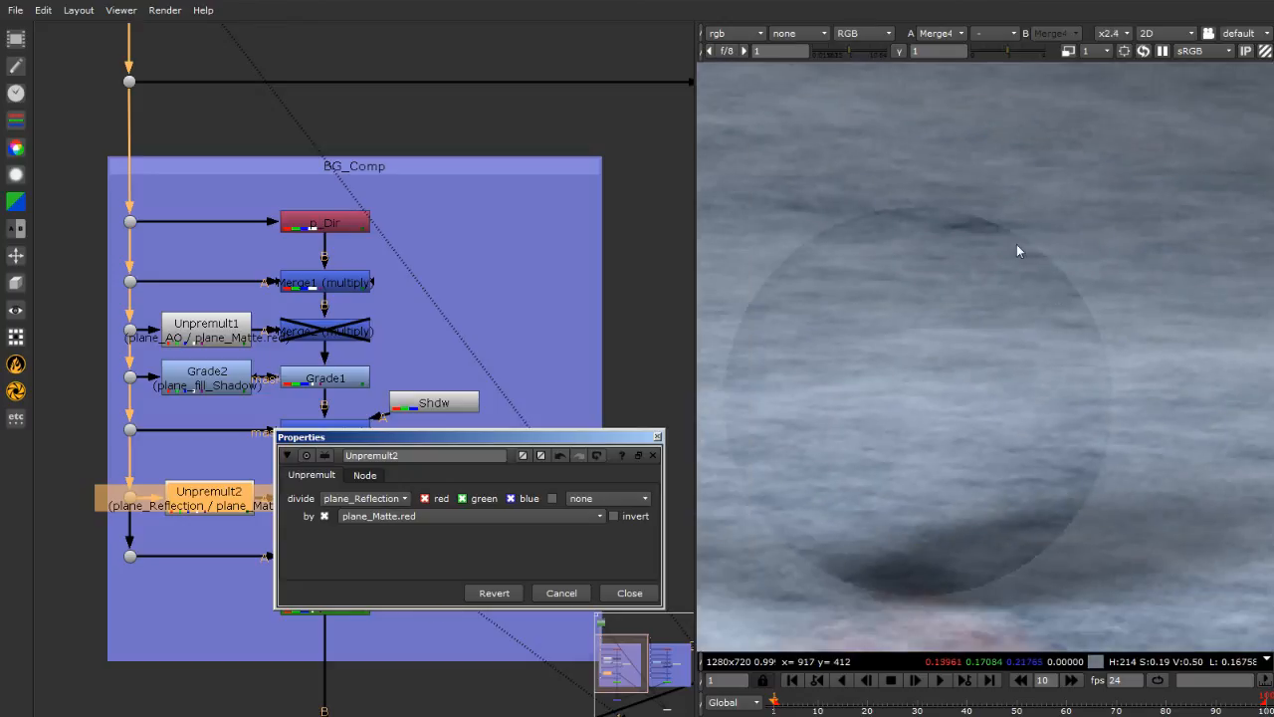
pyautogui.scroll(4, 1046, 355)
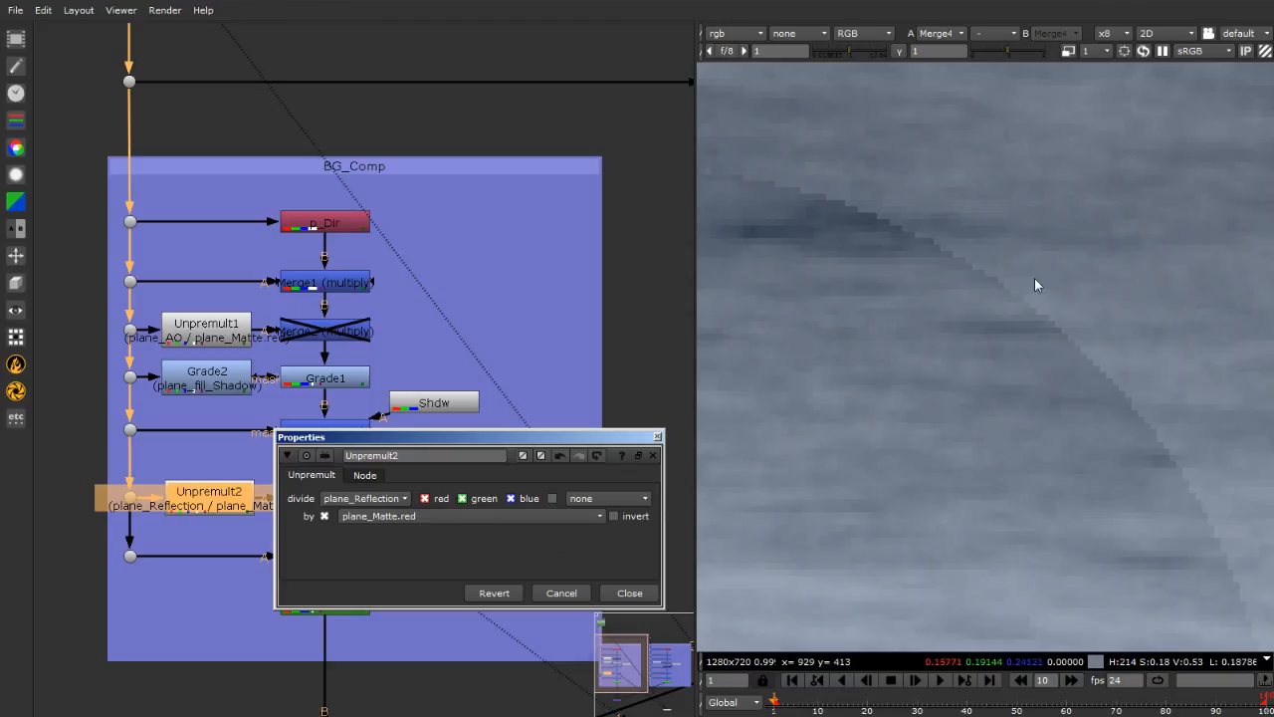
pyautogui.click(656, 437)
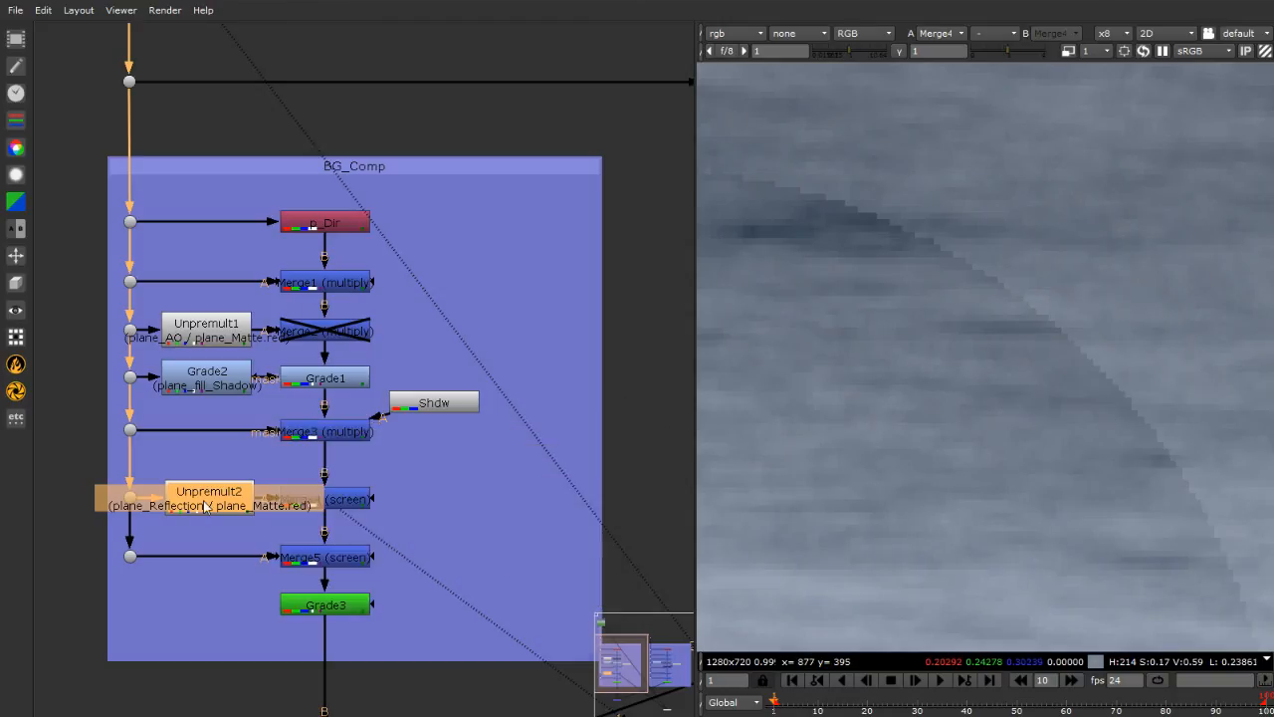
# Line up Unpremult2 beside Merge4 and toggle it off and on to compare the sphere's outline in the reflection
pyautogui.moveTo(220, 501); pyautogui.dragTo(214, 495)
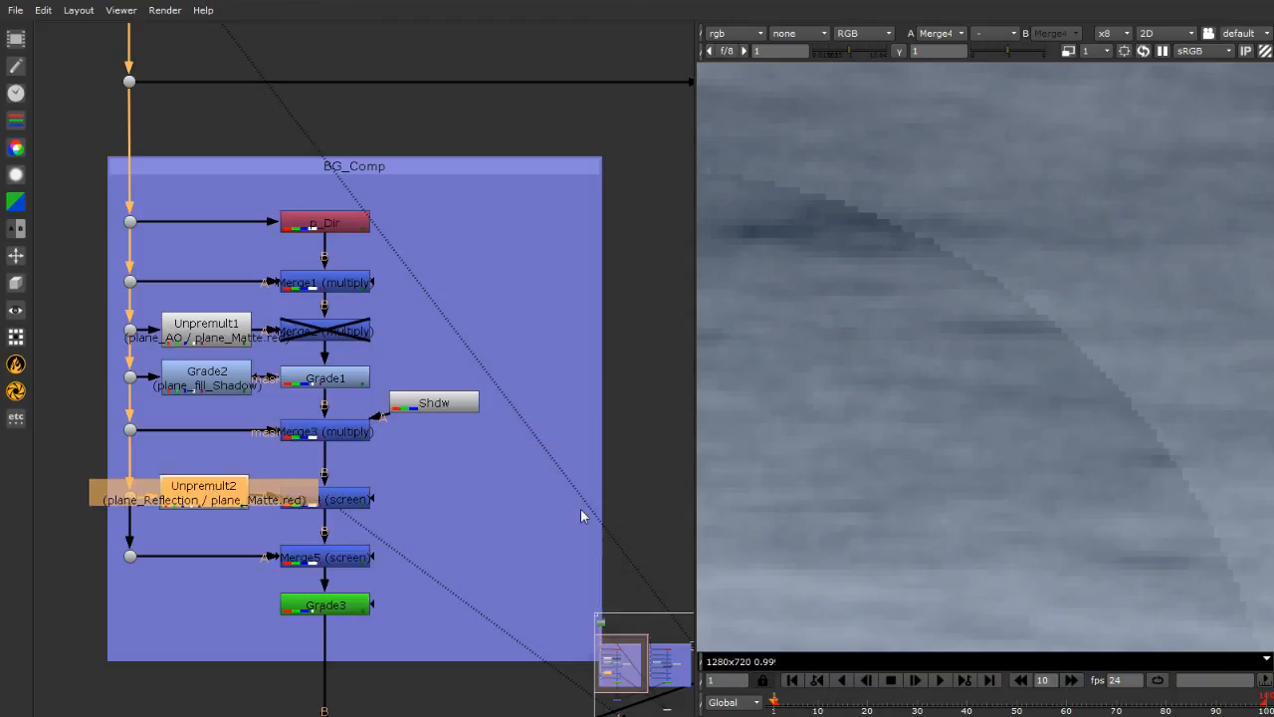
pyautogui.press('d')
pyautogui.press('d')
pyautogui.scroll(-9, 936, 378)
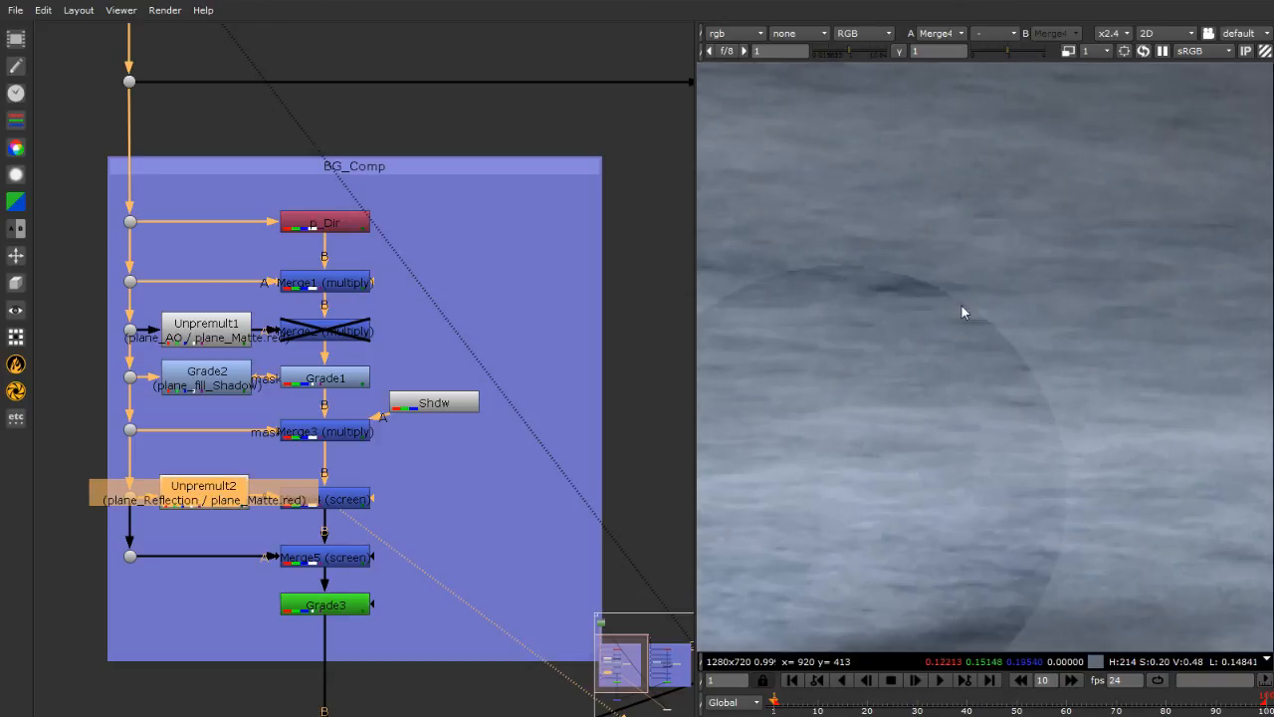
pyautogui.moveTo(957, 396); pyautogui.dragTo(1075, 303, button='middle')
pyautogui.scroll(1, 1082, 330)
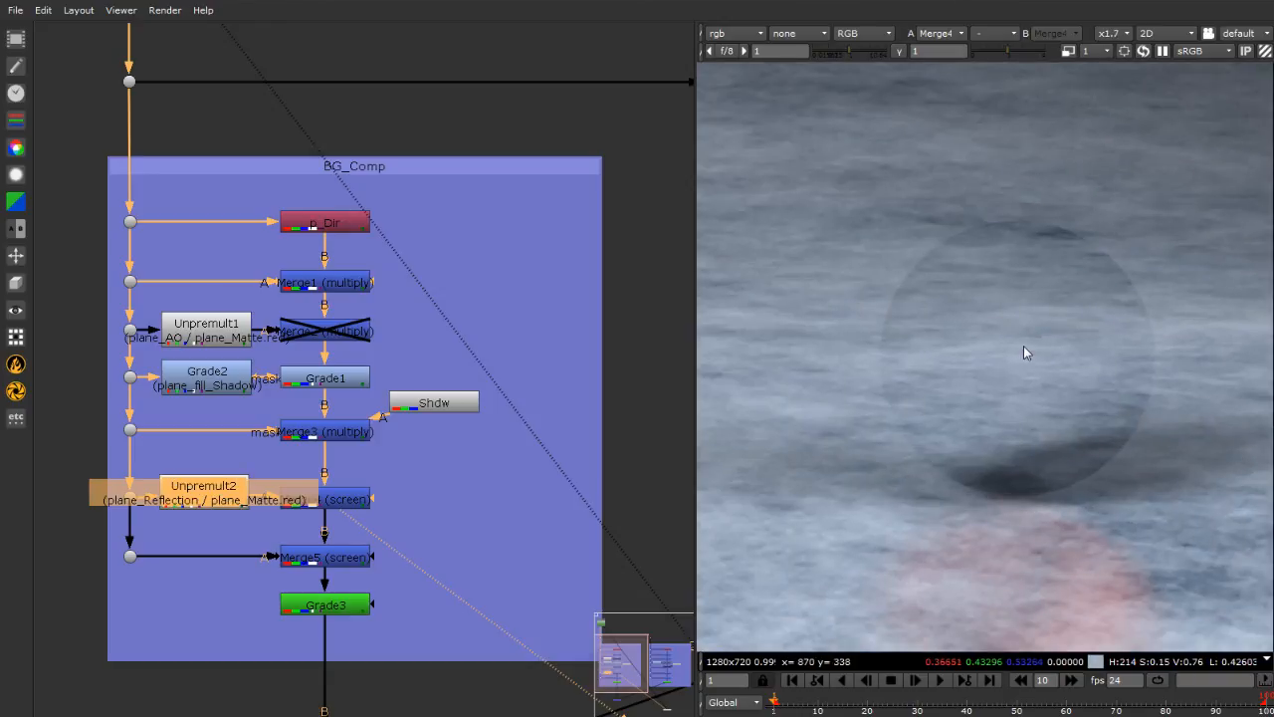
pyautogui.moveTo(221, 501); pyautogui.dragTo(217, 506)
# View the Merge5 output, check its A channels, and inspect the plane_Indirect layer before returning the viewer to rgb
pyautogui.click(326, 559)
pyautogui.press('1')
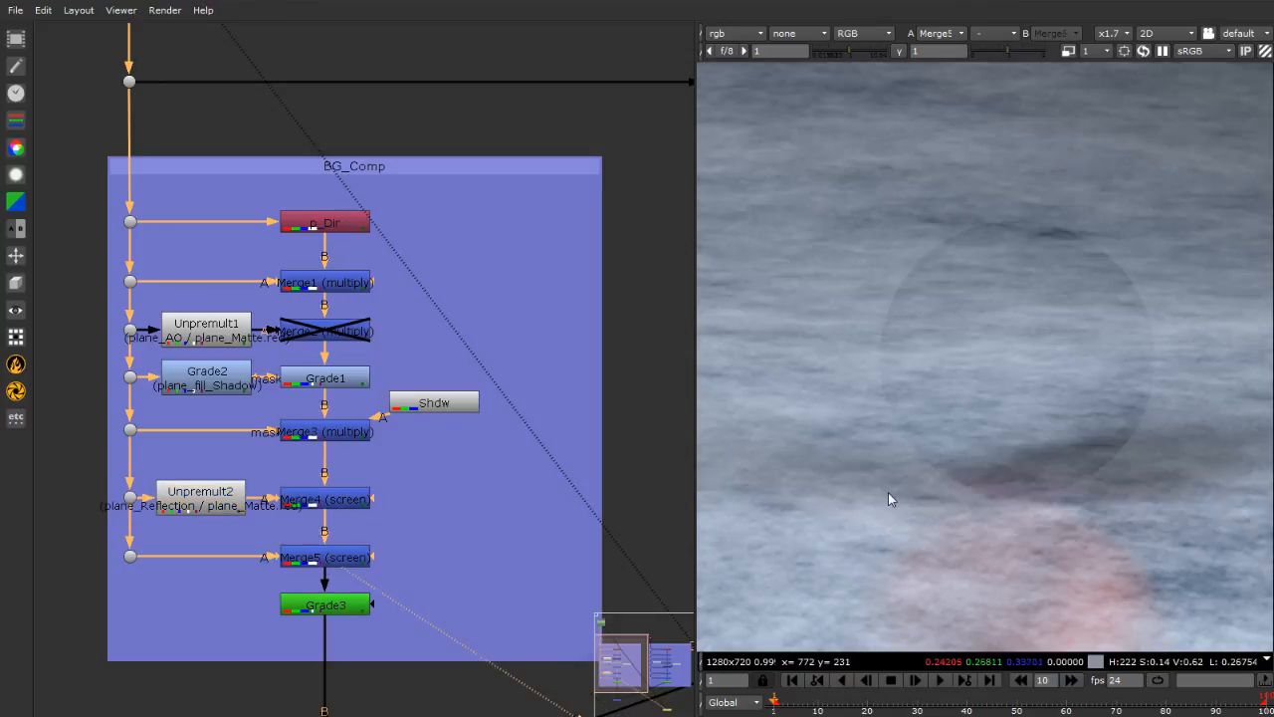
pyautogui.doubleClick(360, 560)
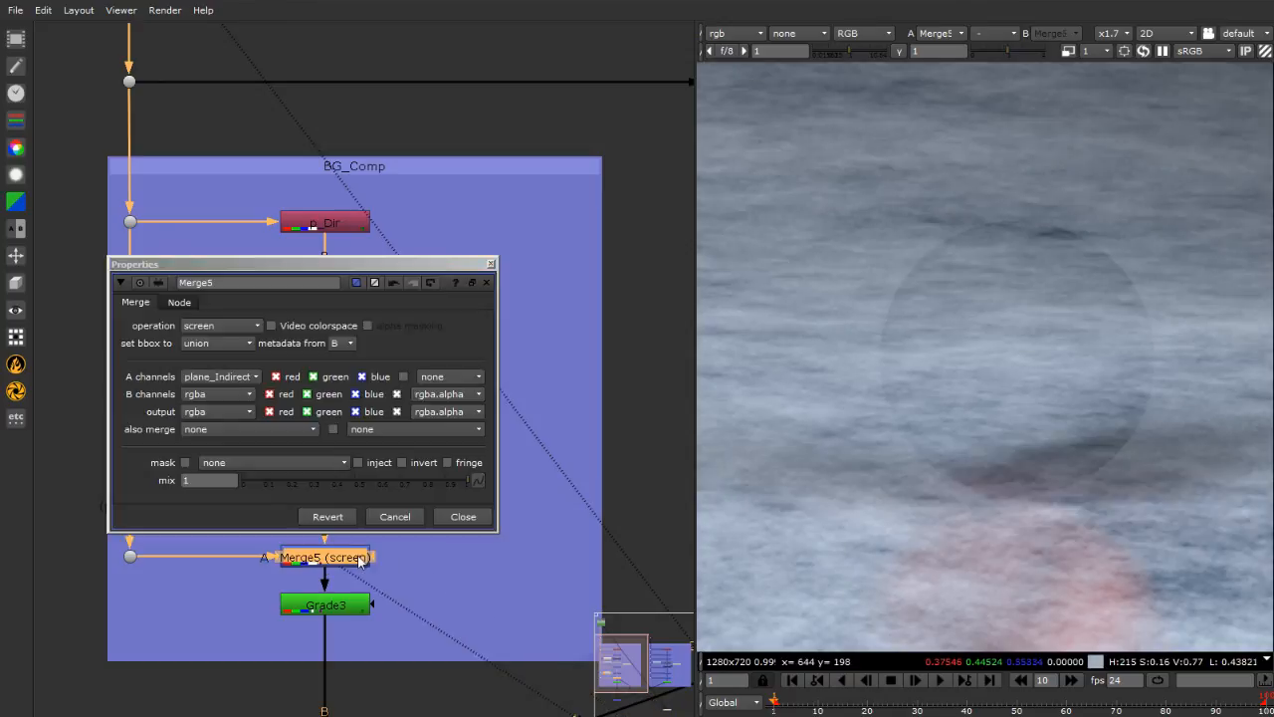
pyautogui.click(490, 264)
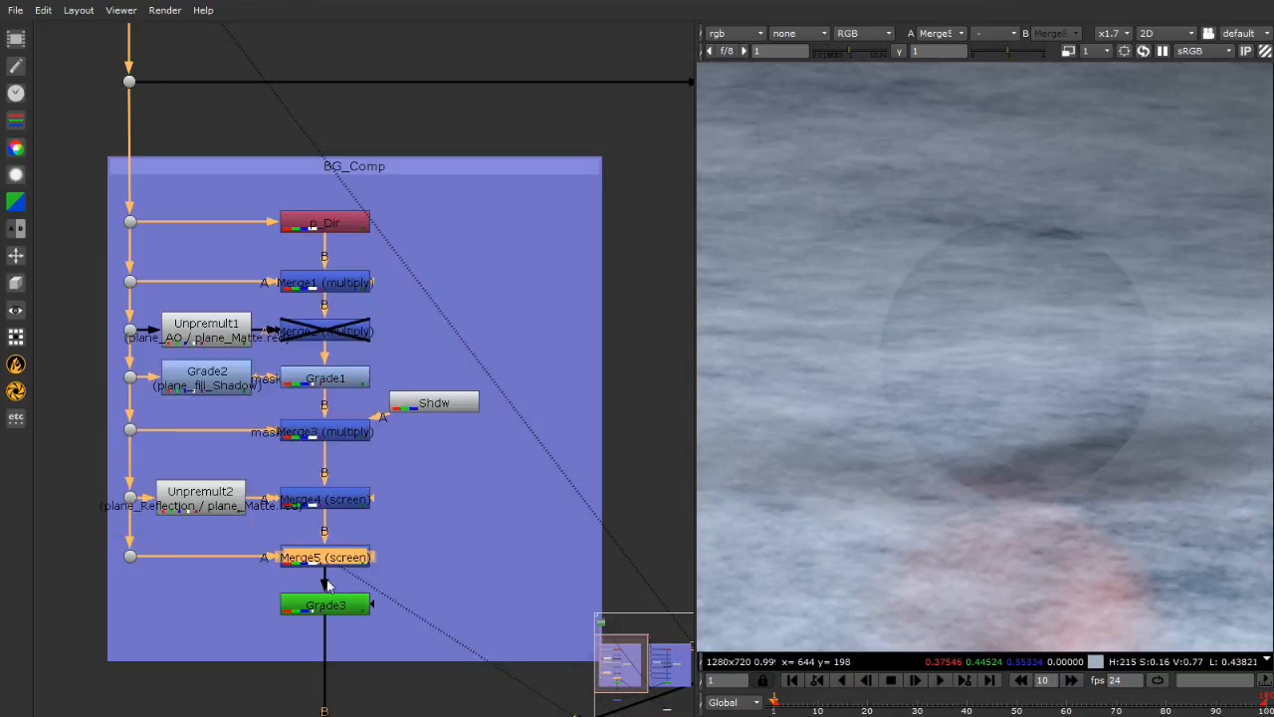
pyautogui.click(745, 36)
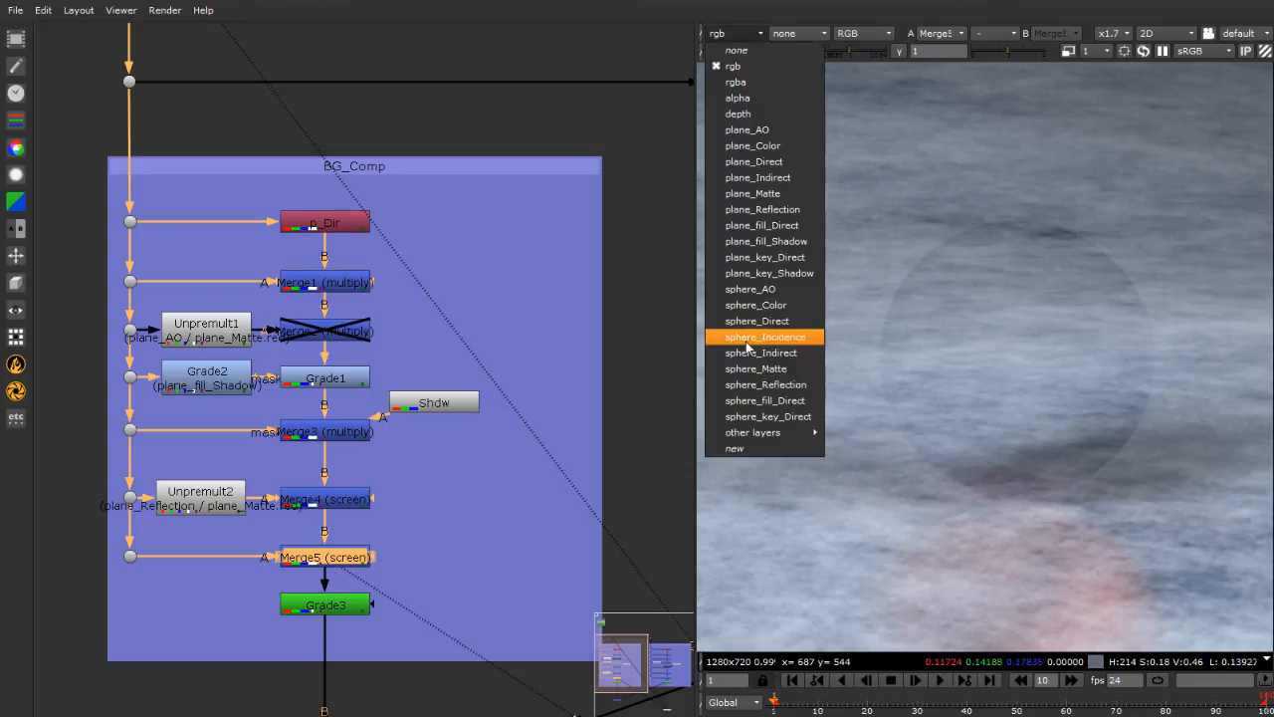
pyautogui.click(805, 179)
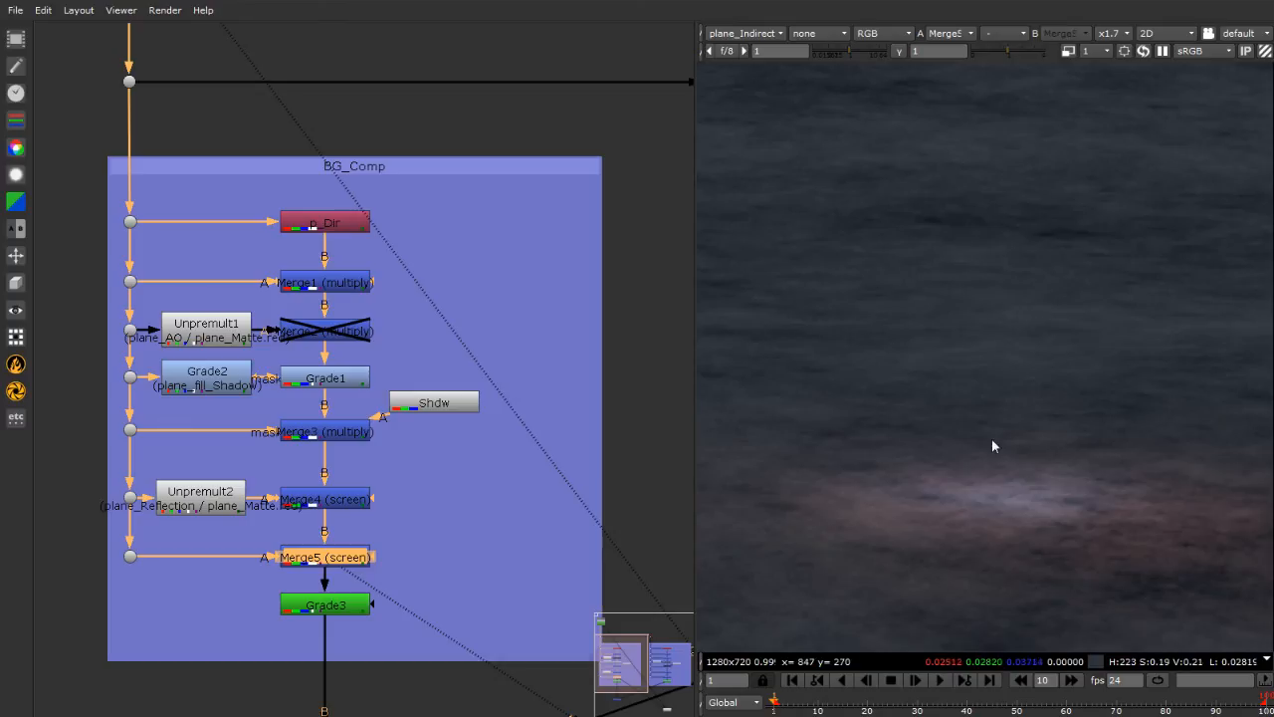
pyautogui.click(746, 33)
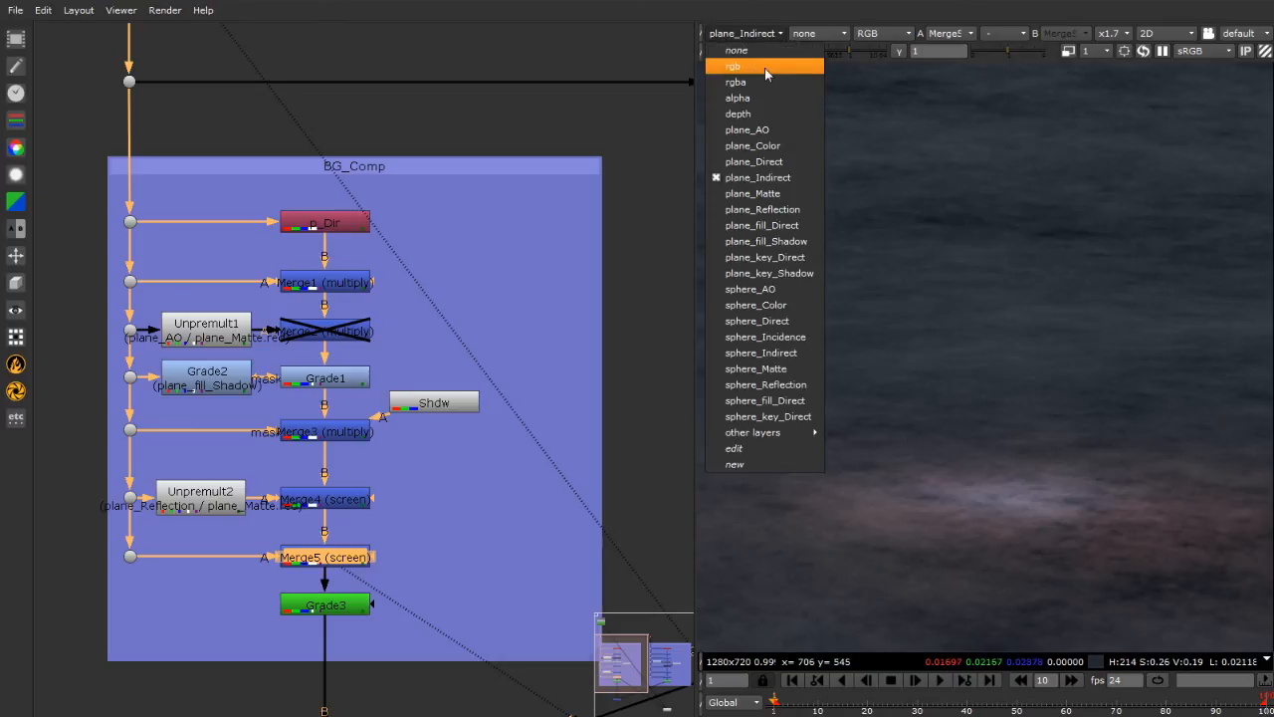
pyautogui.click(764, 67)
pyautogui.scroll(-3, 985, 420)
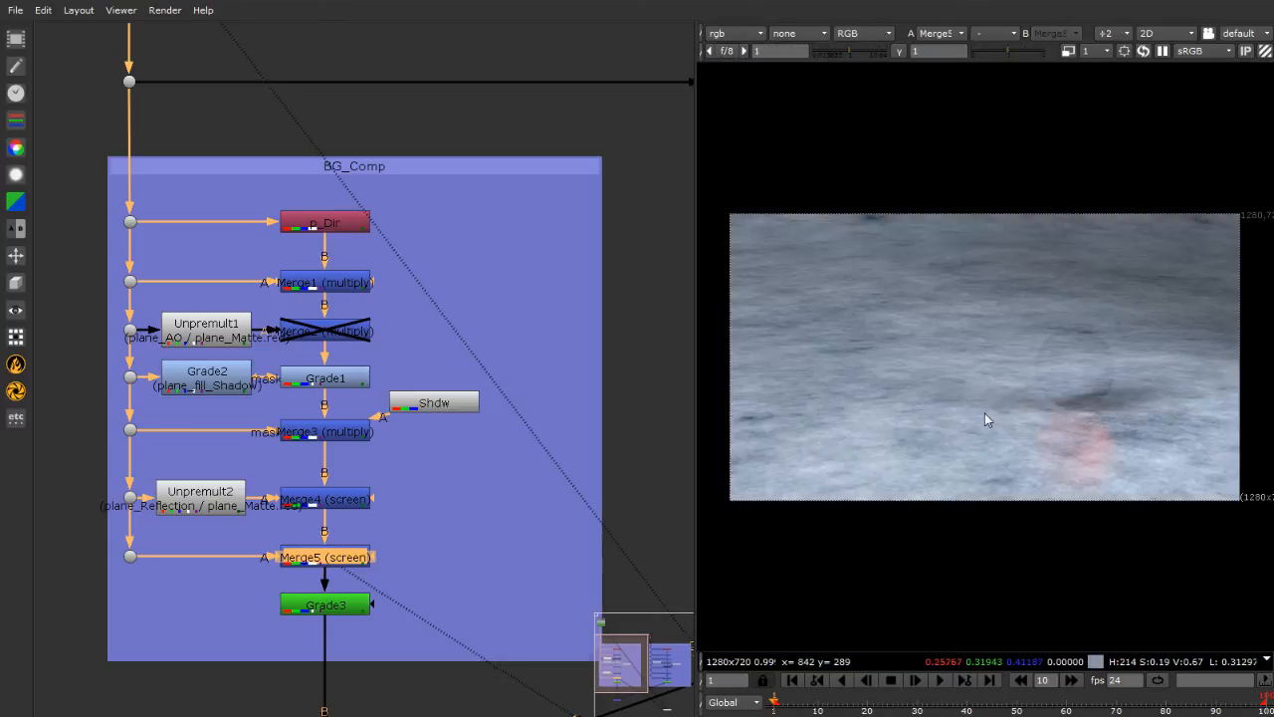
# Re-enable the Merge2 ambient occlusion multiply and inspect the edge of the sphere area on the plane
pyautogui.click(309, 335)
pyautogui.press('d')
pyautogui.scroll(4, 1110, 359)
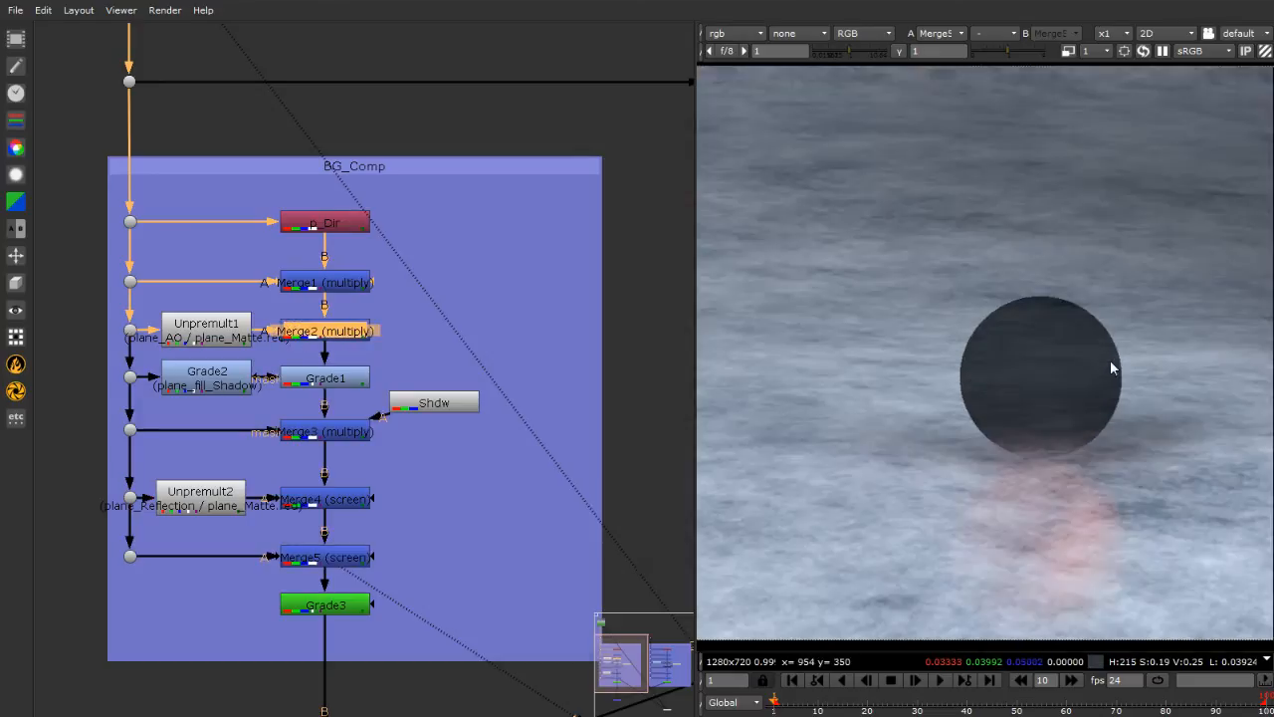
pyautogui.scroll(-2, 1025, 345)
pyautogui.scroll(2, 1030, 343)
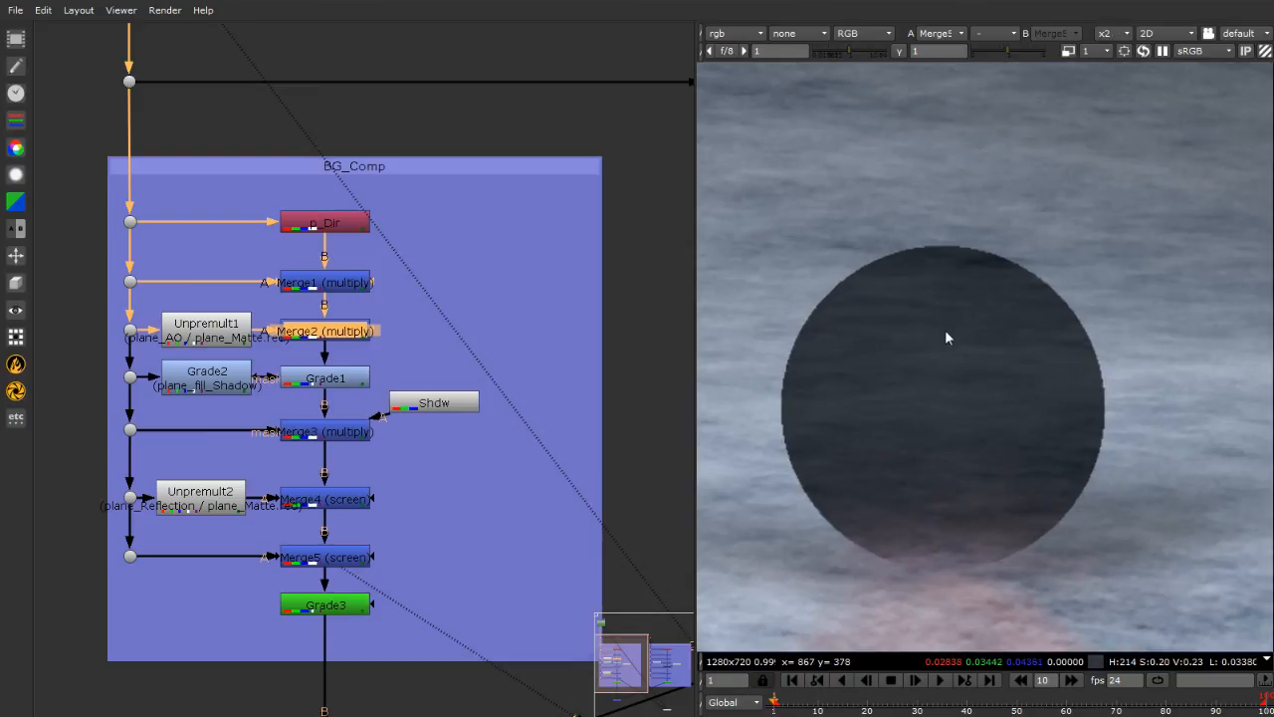
pyautogui.scroll(-2, 916, 338)
pyautogui.scroll(-4, 260, 429)
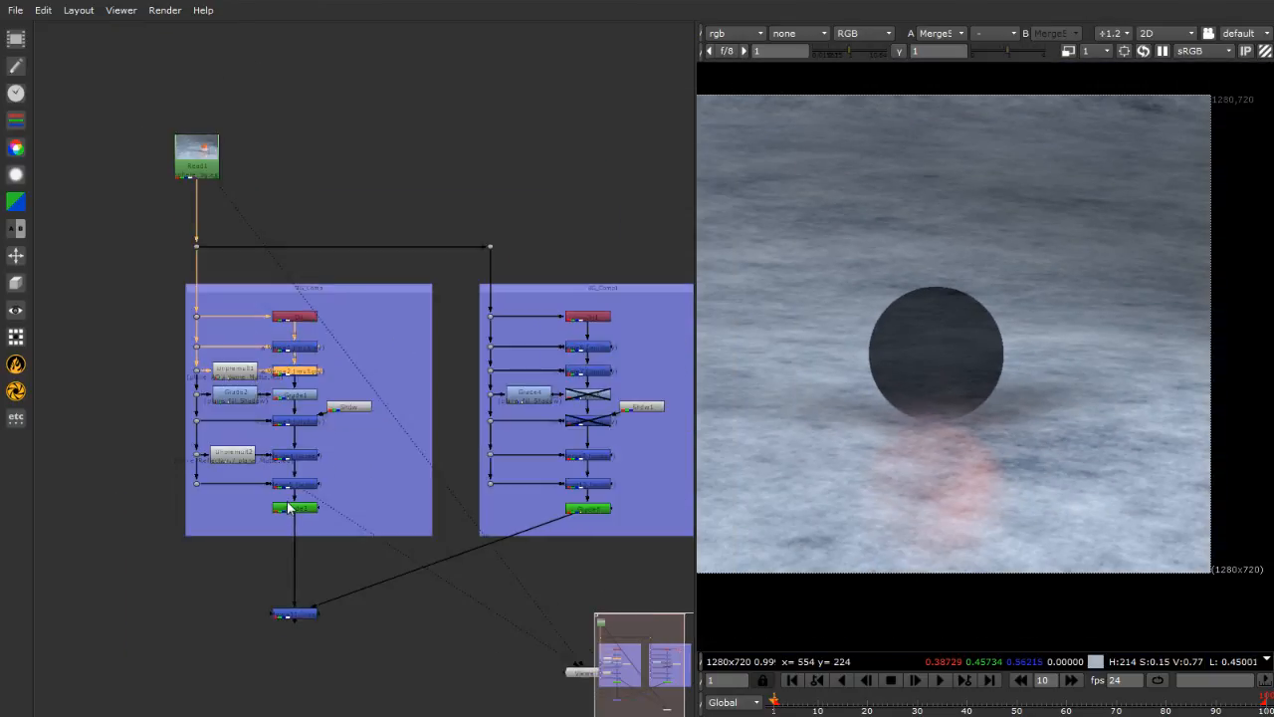
# View Grade3 and the final Merge11 composite, and examine the sphere's edge up close
pyautogui.click(294, 509)
pyautogui.press('1')
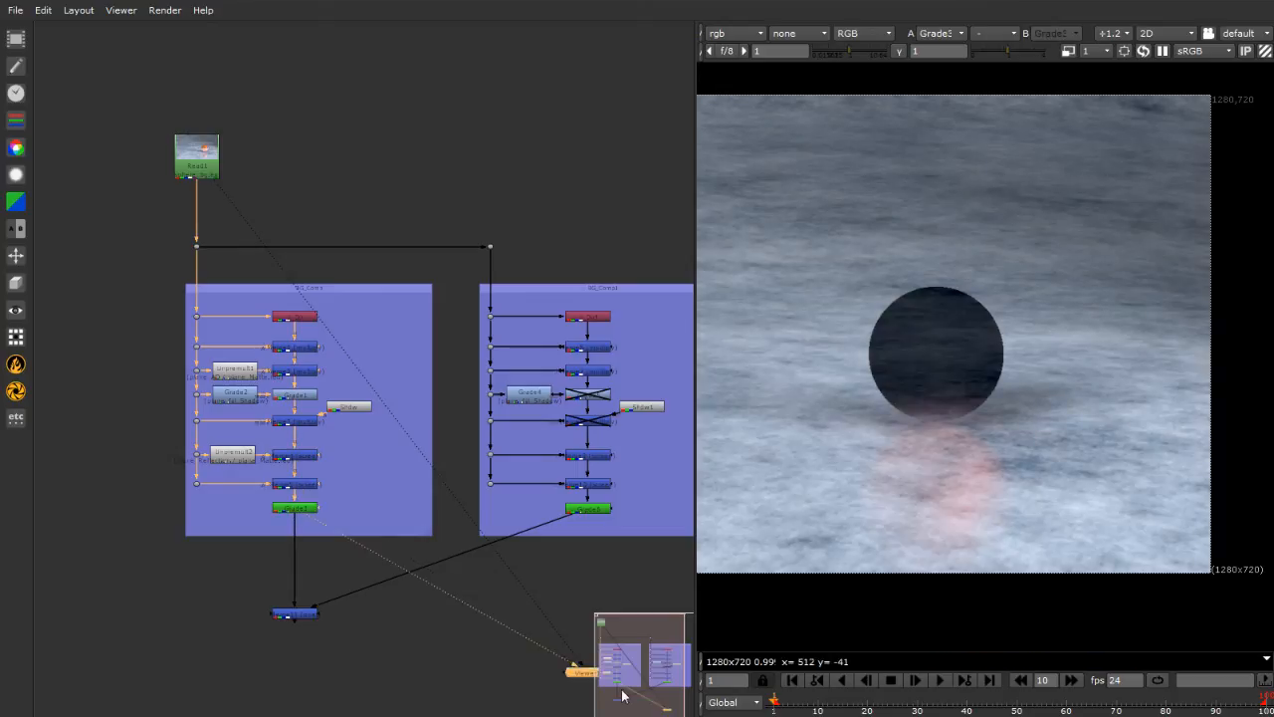
pyautogui.click(301, 614)
pyautogui.press('1')
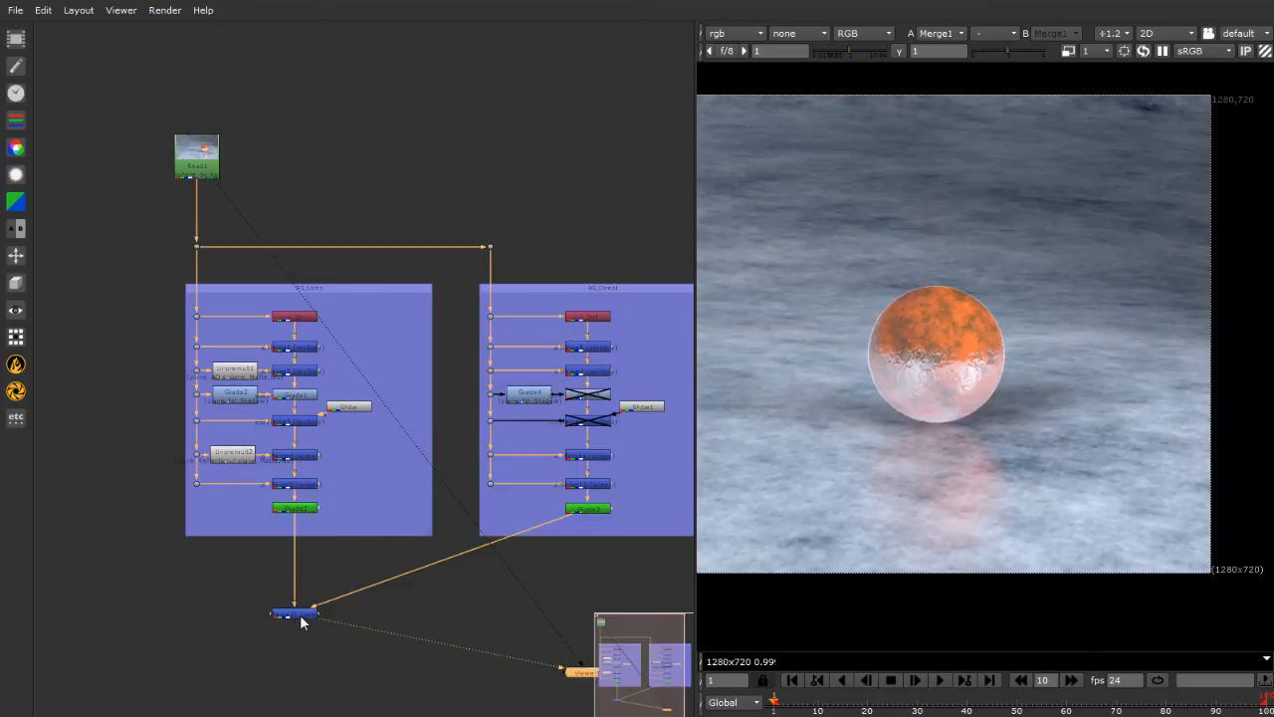
pyautogui.scroll(5, 1074, 298)
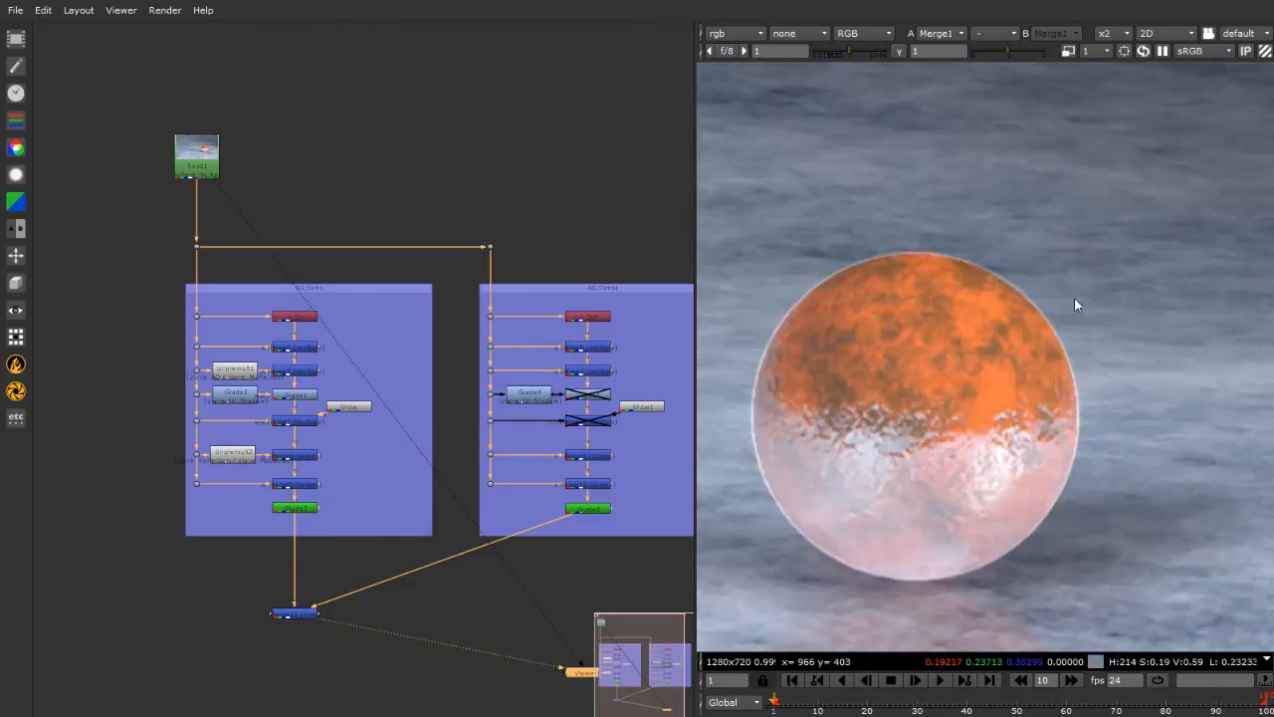
pyautogui.scroll(4, 966, 279)
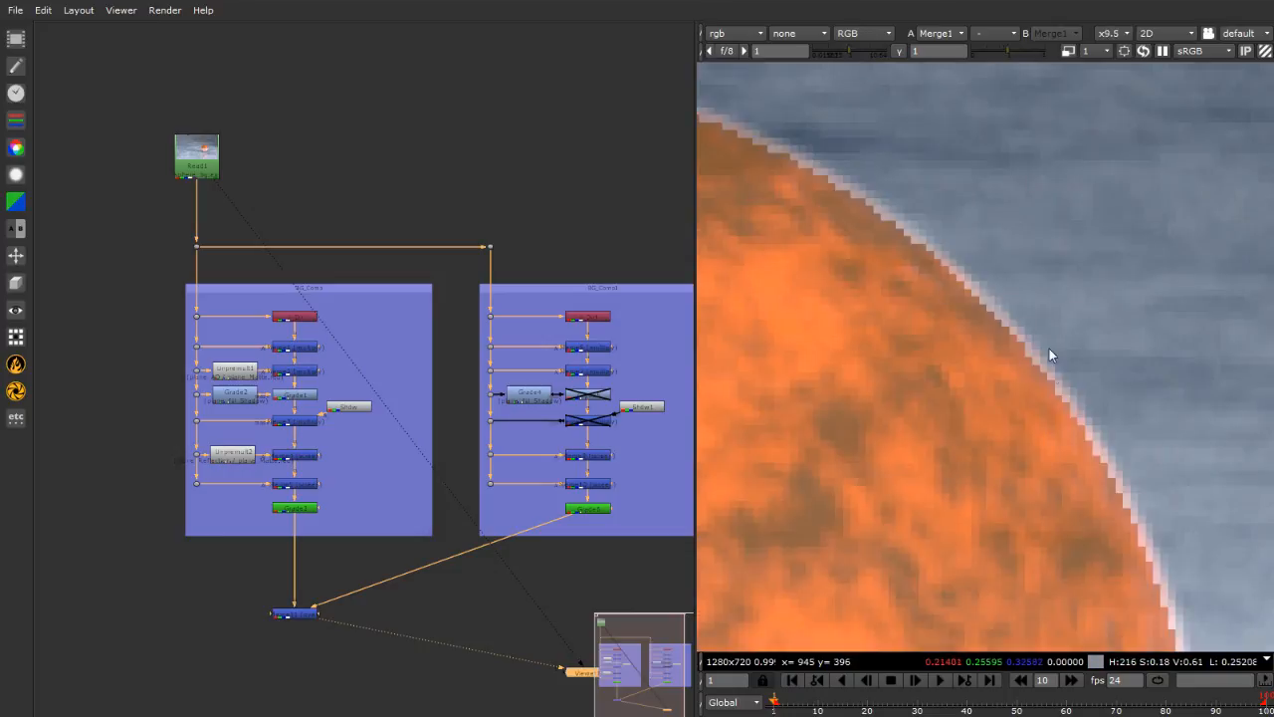
# Compare the sphere's edge in the original Read1 render with the Merge11 composite by switching between them repeatedly
pyautogui.click(196, 174)
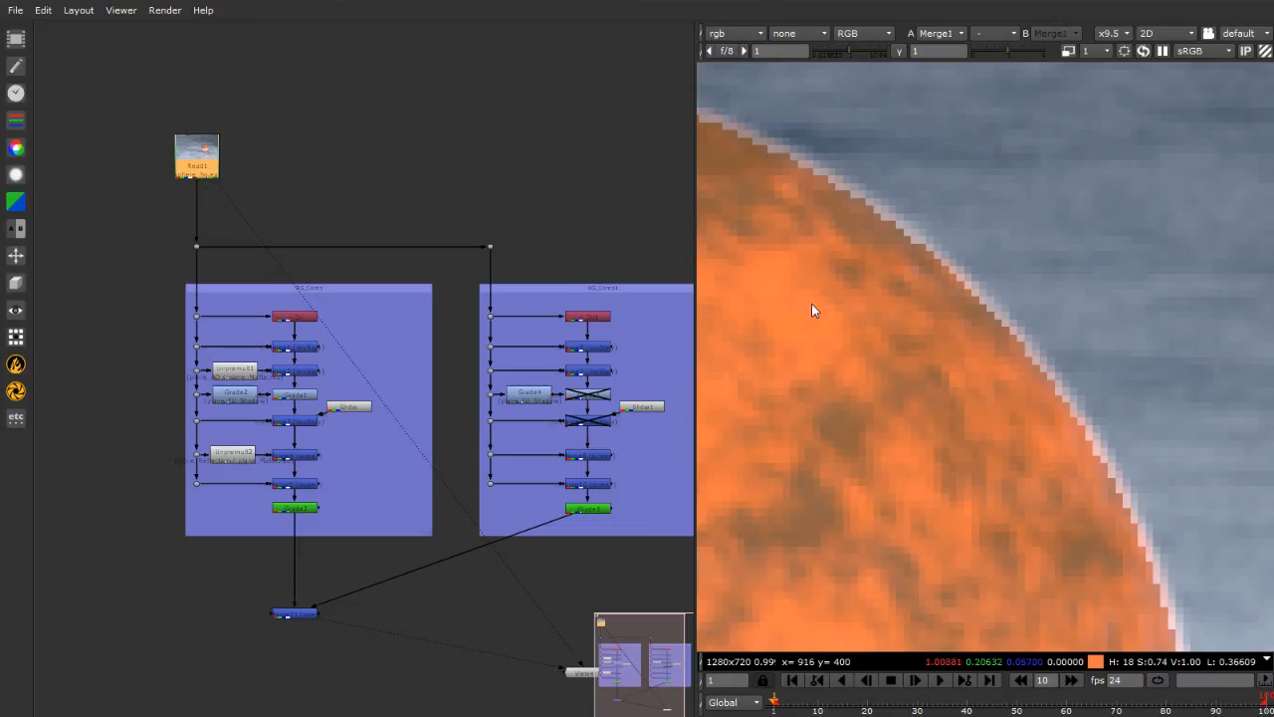
pyautogui.press('1')
pyautogui.press('1')
pyautogui.press('2')
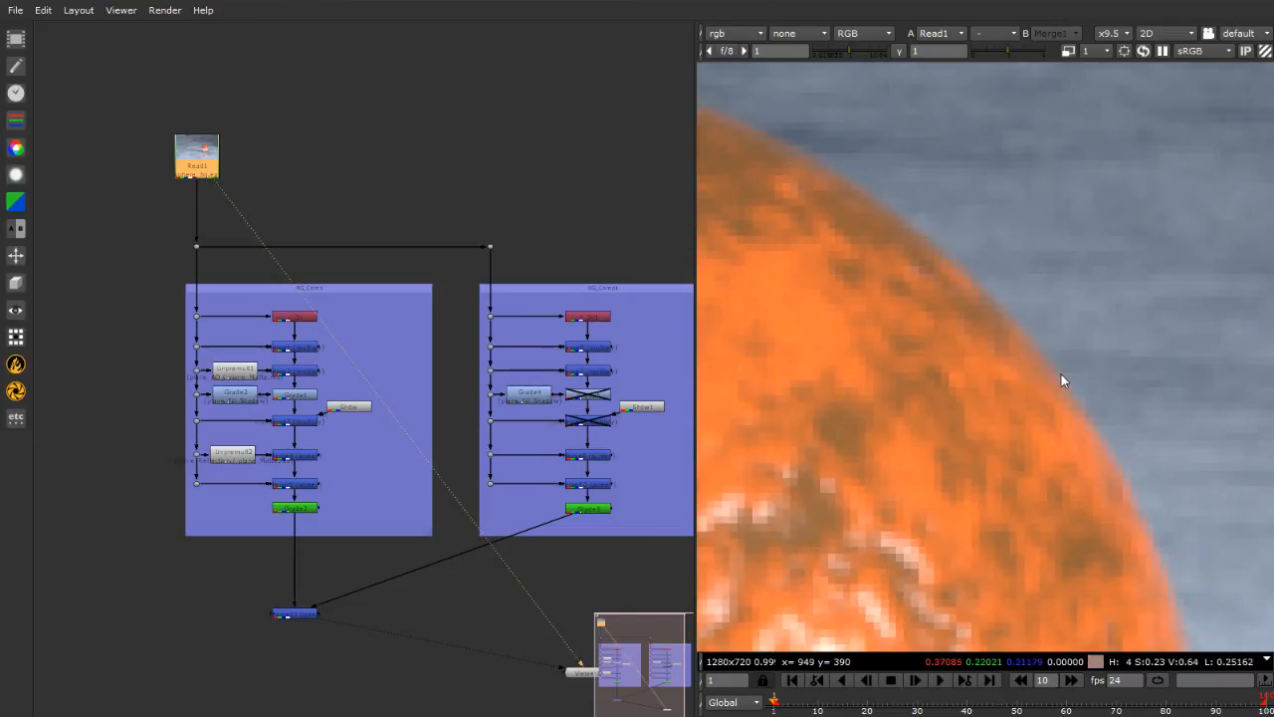
pyautogui.press('1')
pyautogui.press('2')
pyautogui.press('1')
pyautogui.press('2')
pyautogui.press('1')
pyautogui.press('1')
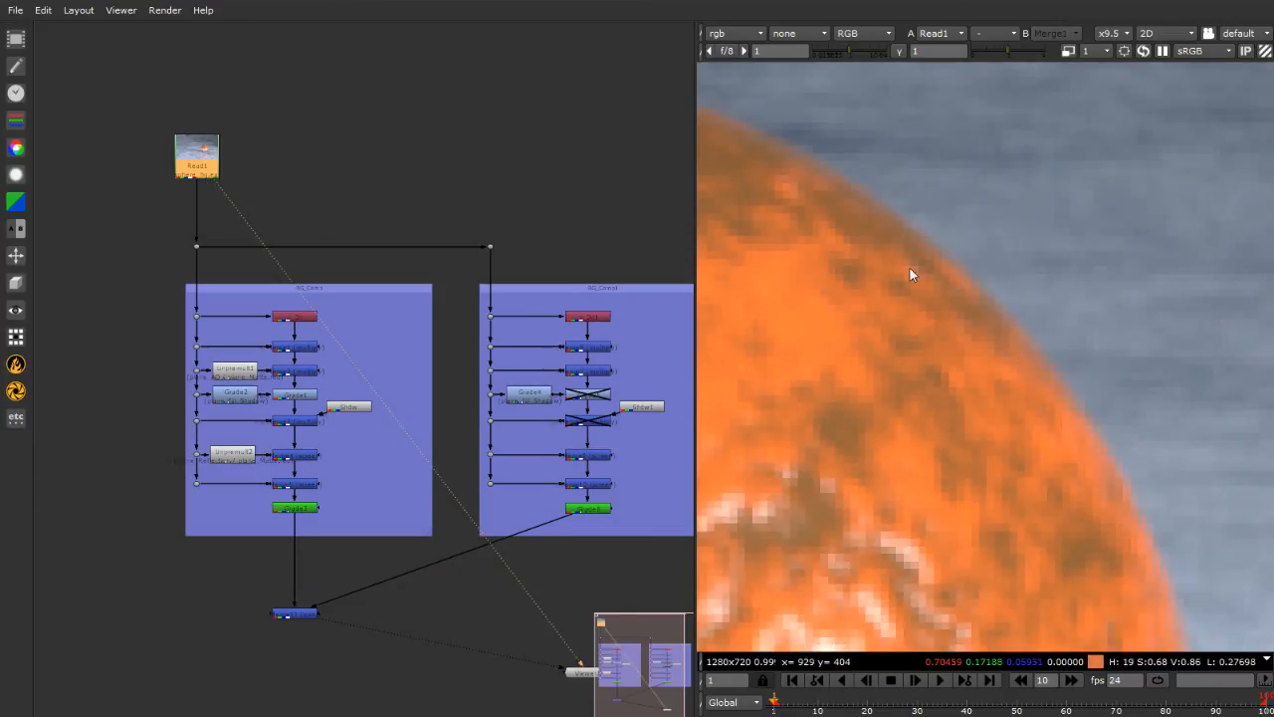
pyautogui.press('2')
pyautogui.press('1')
pyautogui.press('2')
pyautogui.press('1')
pyautogui.press('2')
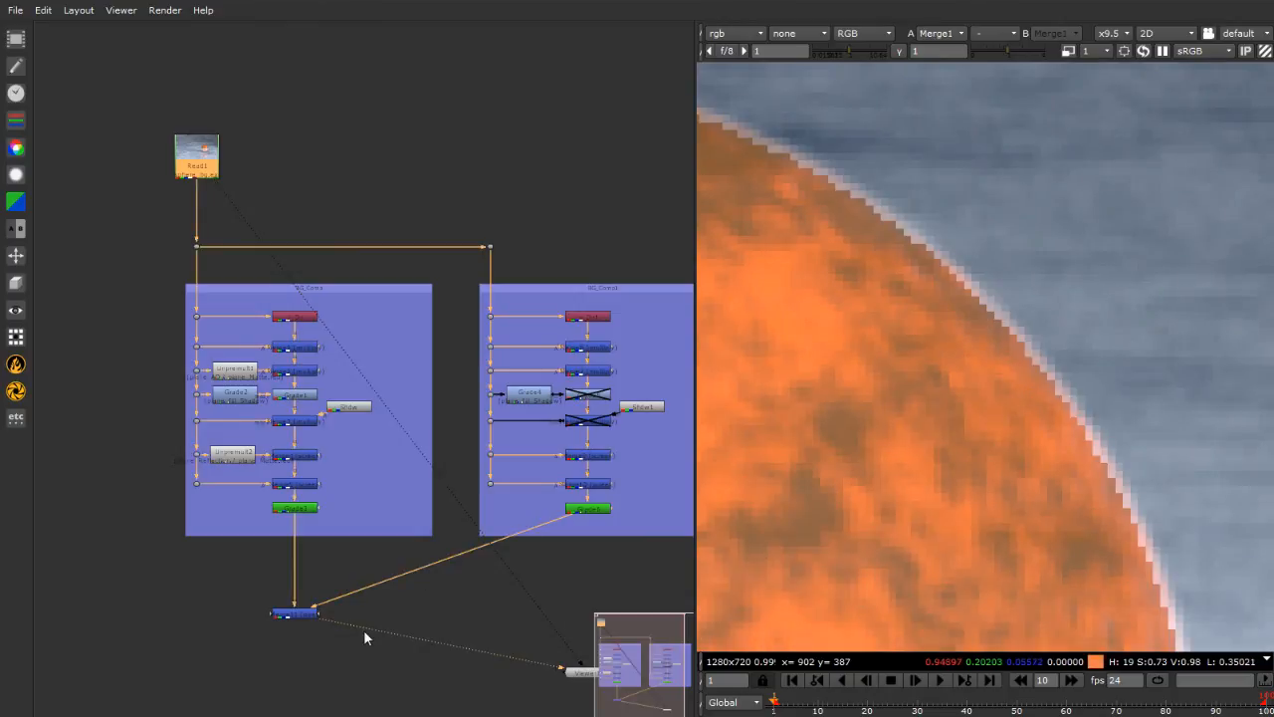
# Set the Merge11 operation to copy and inspect the sphere and its edge
pyautogui.scroll(10, 252, 648)
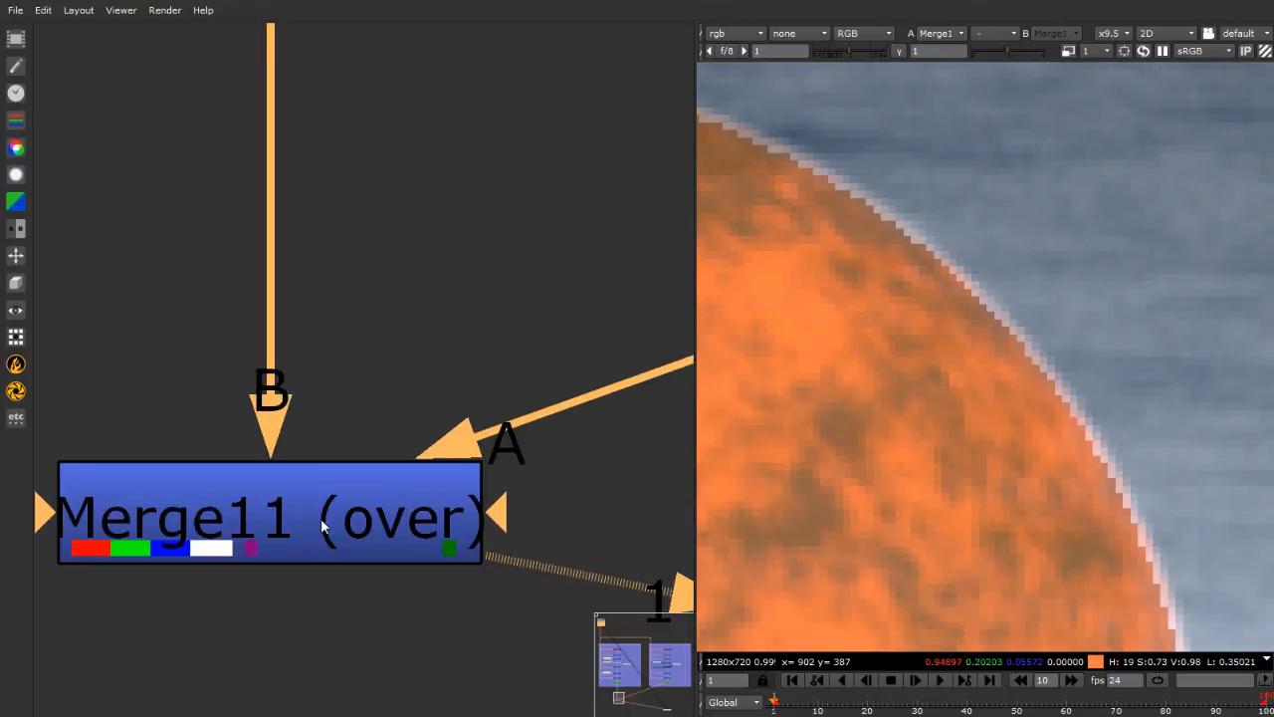
pyautogui.doubleClick(203, 524)
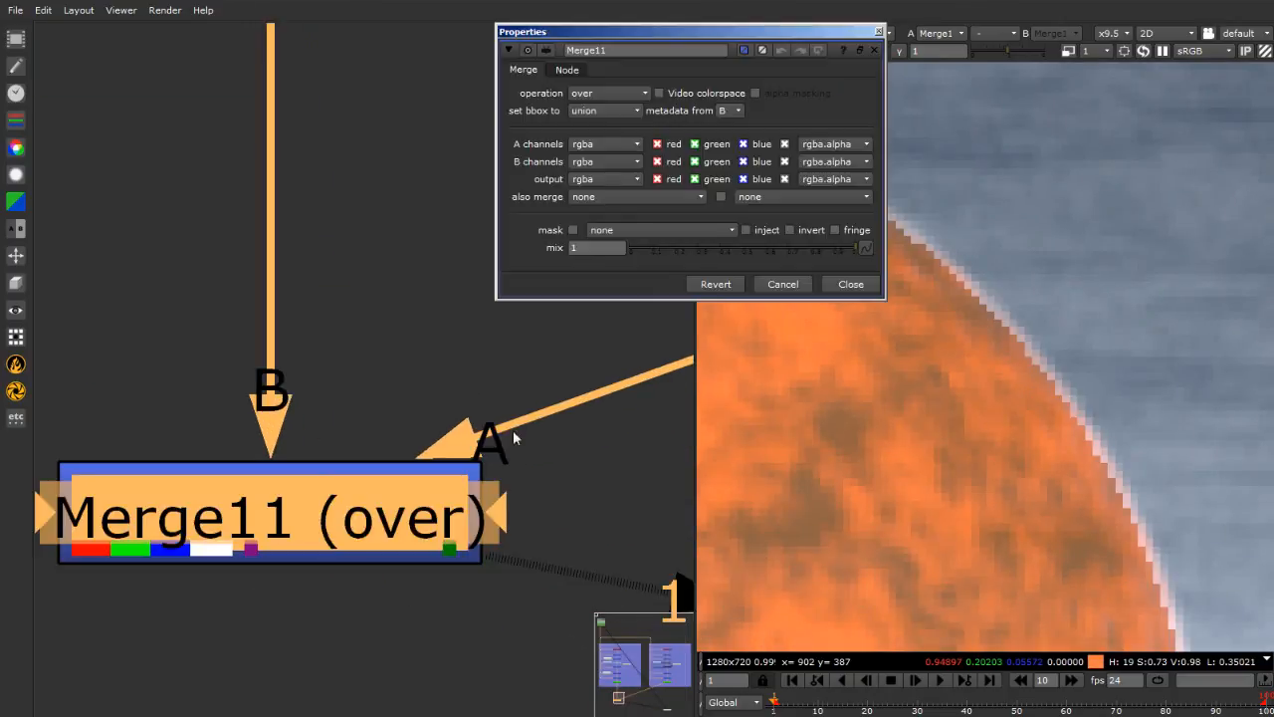
pyautogui.moveTo(635, 96)
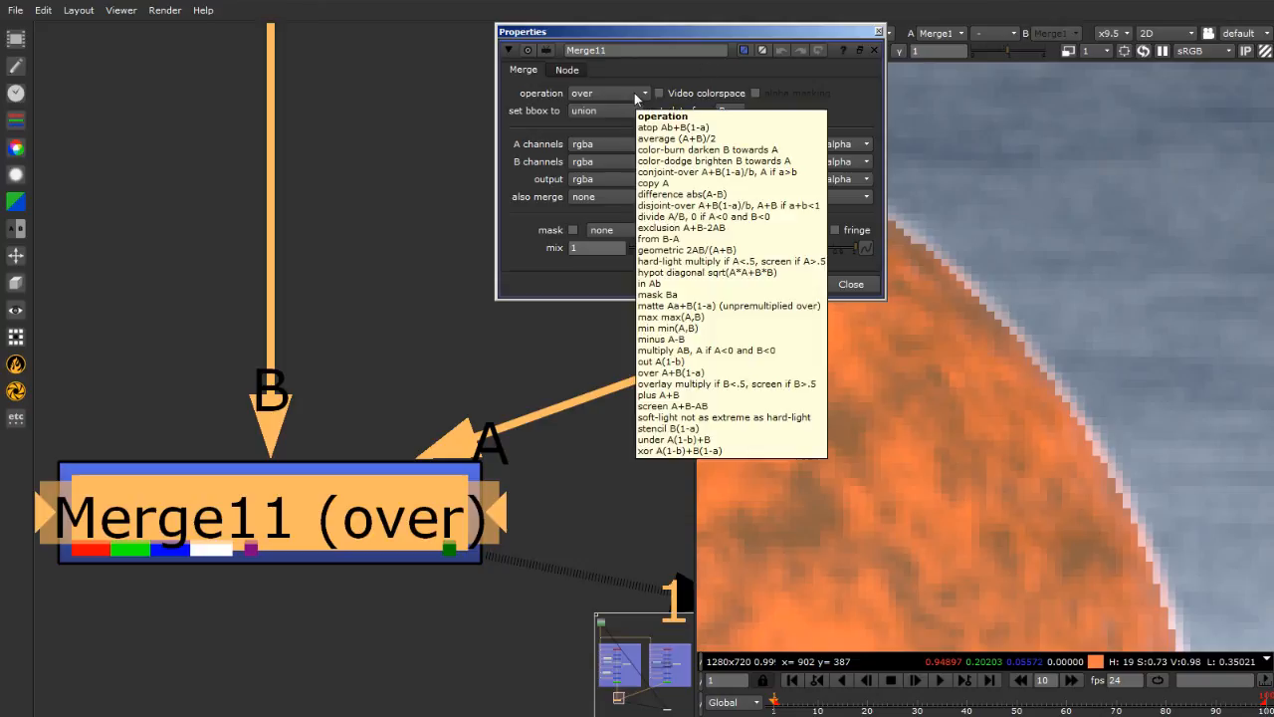
pyautogui.click(613, 99)
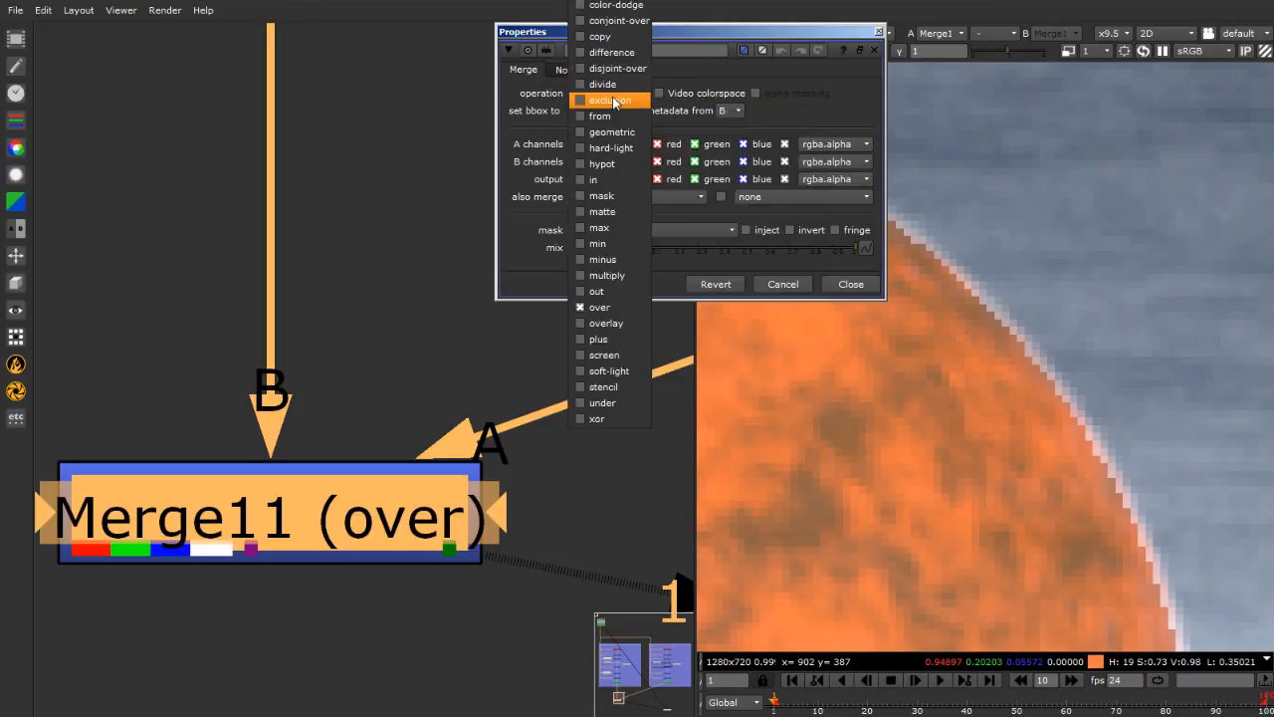
pyautogui.click(616, 31)
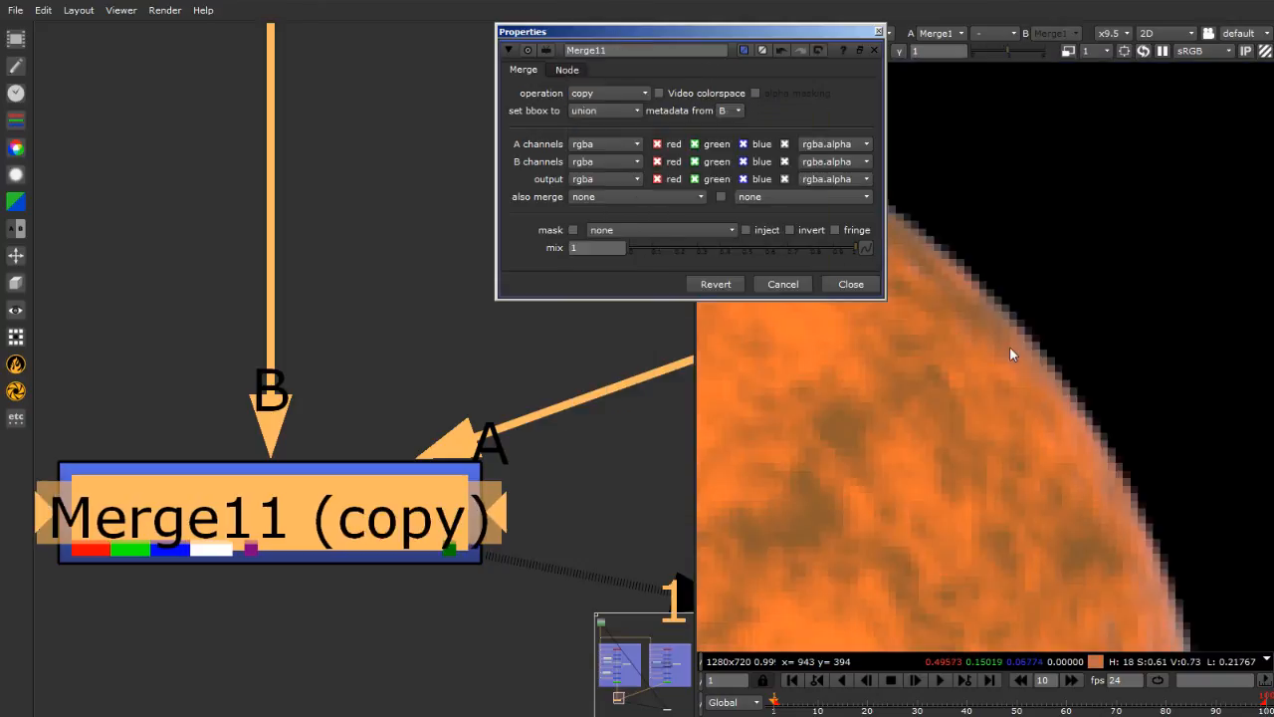
pyautogui.scroll(-5, 1064, 390)
pyautogui.scroll(-1, 1072, 405)
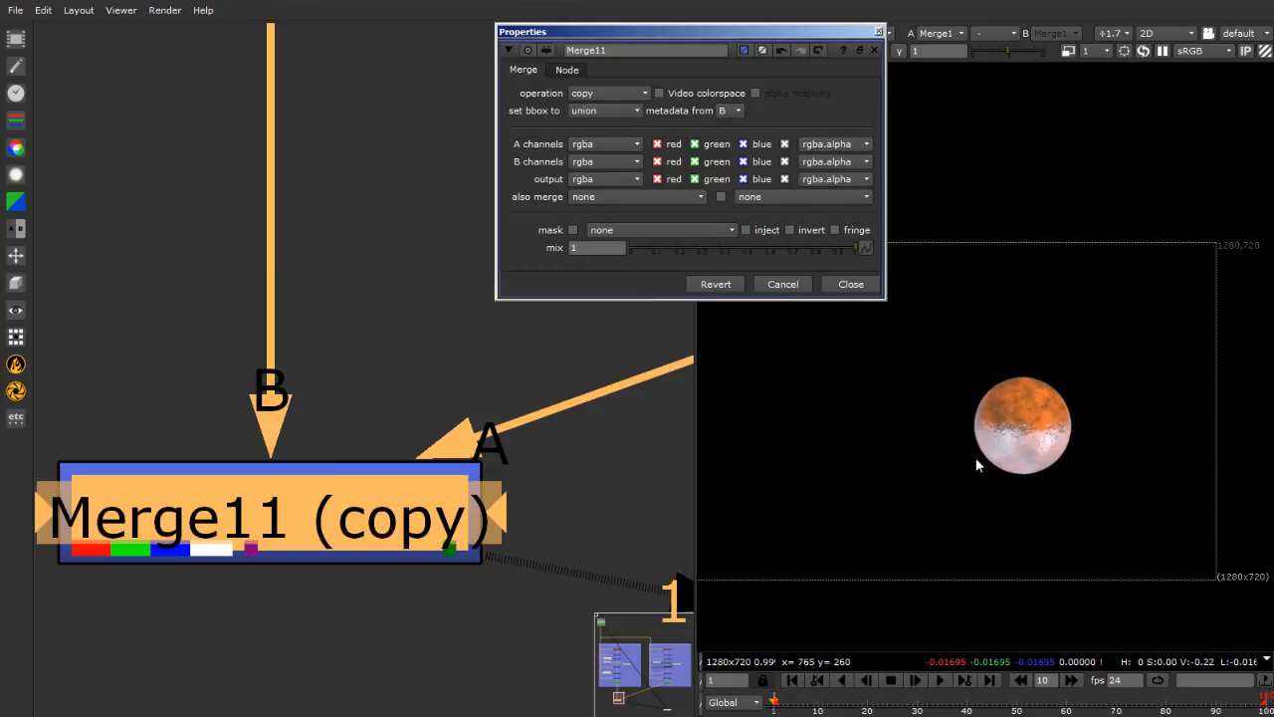
pyautogui.scroll(3, 1076, 420)
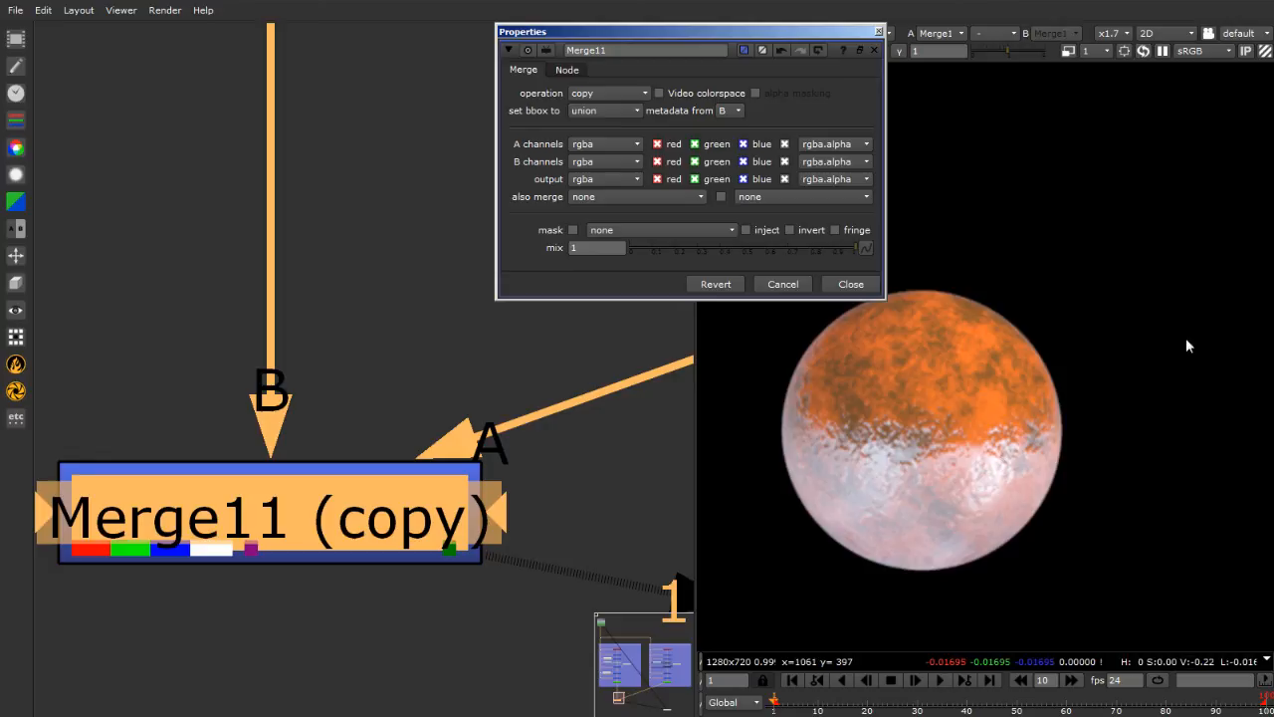
# Try the over operation on Merge11 in place of copy
pyautogui.click(607, 93)
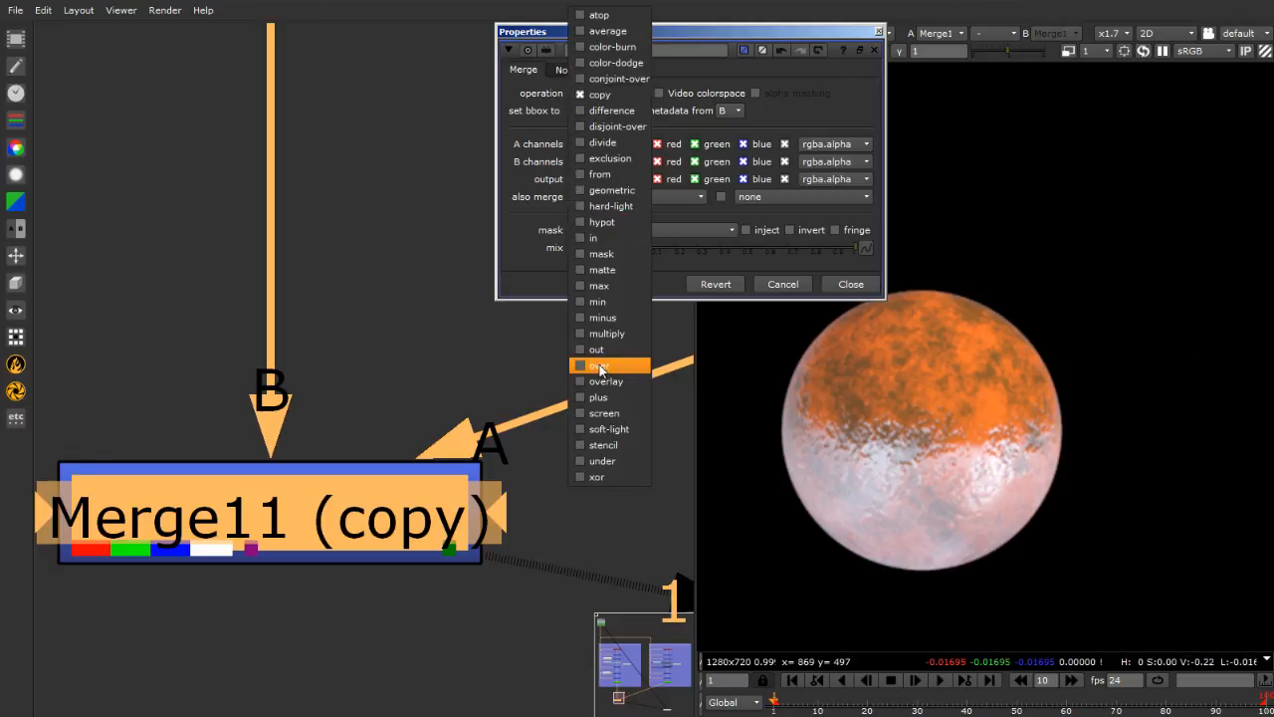
pyautogui.click(598, 365)
pyautogui.click(431, 385)
pyautogui.scroll(-3, 431, 385)
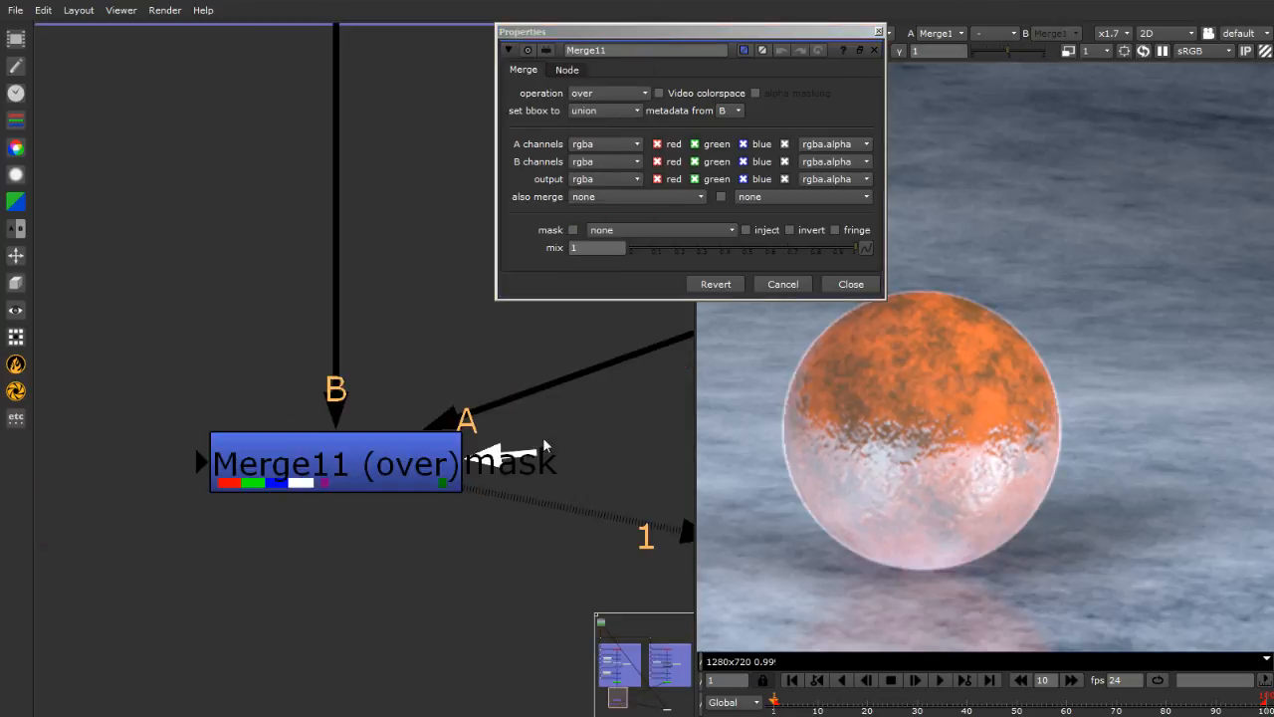
# Connect the Merge11 mask input to the lowest dot of the render-pass pipe in BG_Comp1
pyautogui.scroll(-5, 275, 529)
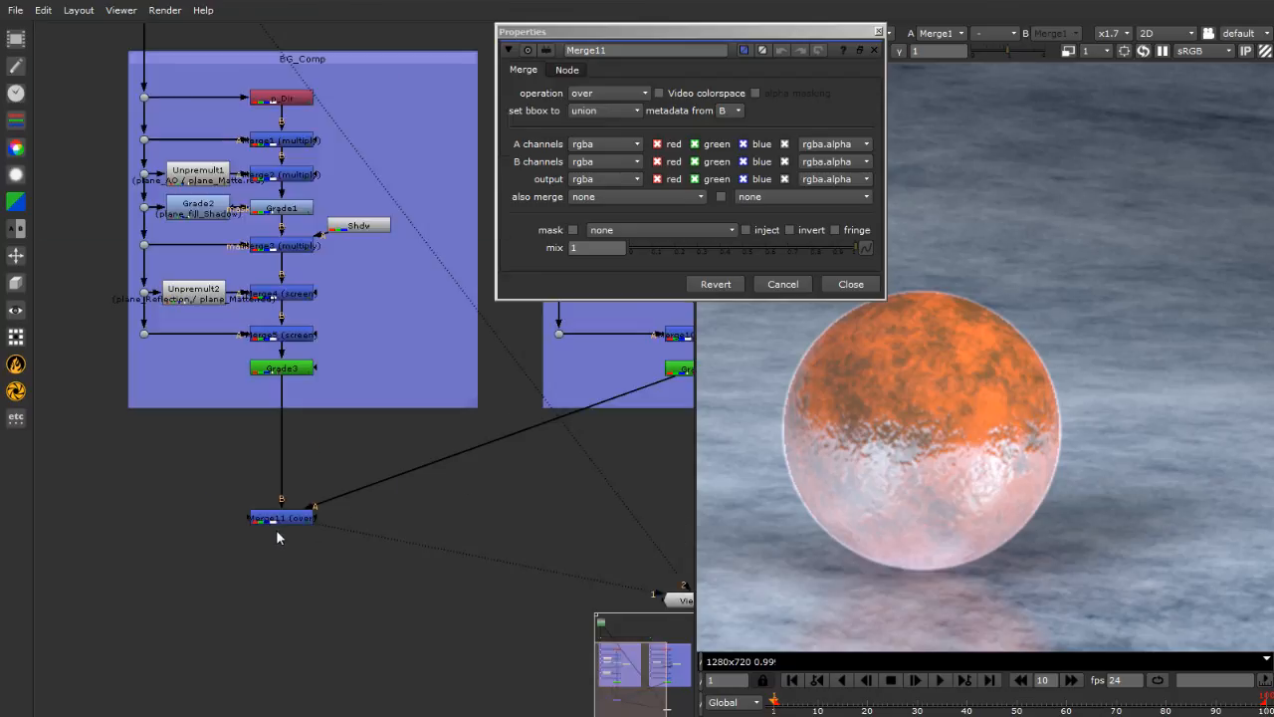
pyautogui.scroll(3, 357, 450)
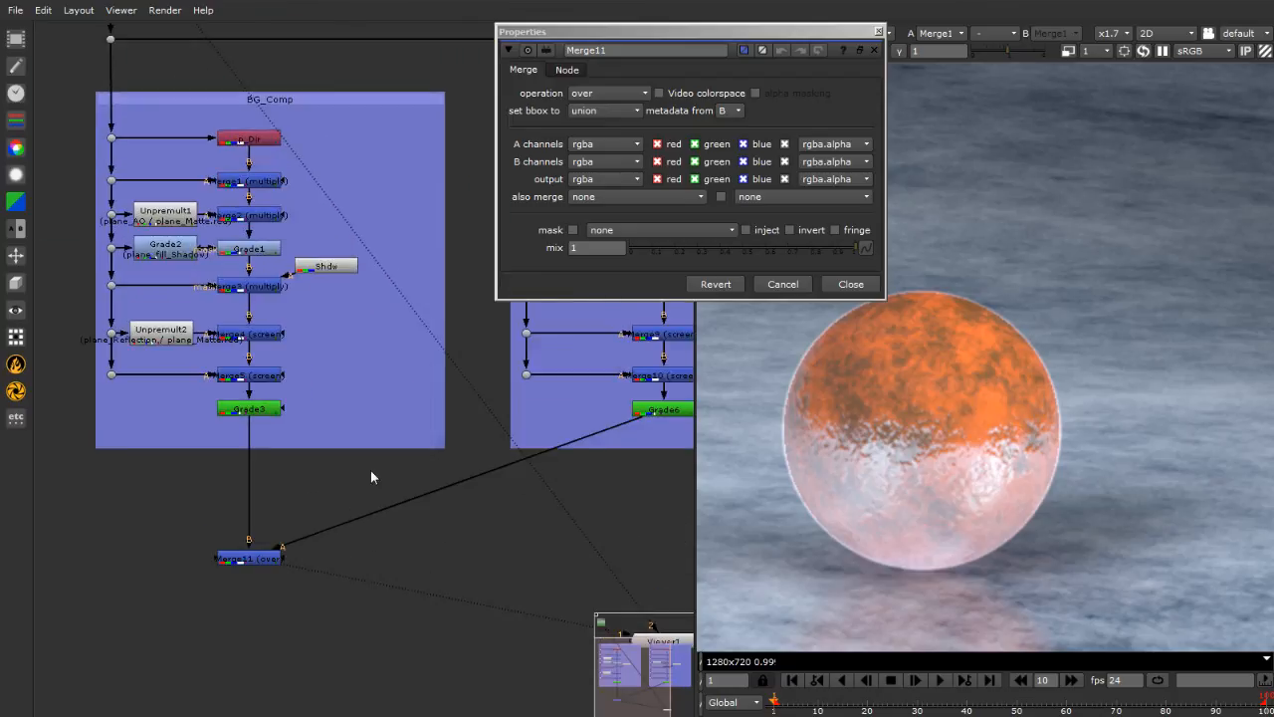
pyautogui.moveTo(284, 552); pyautogui.dragTo(527, 375)
pyautogui.scroll(-4, 256, 439)
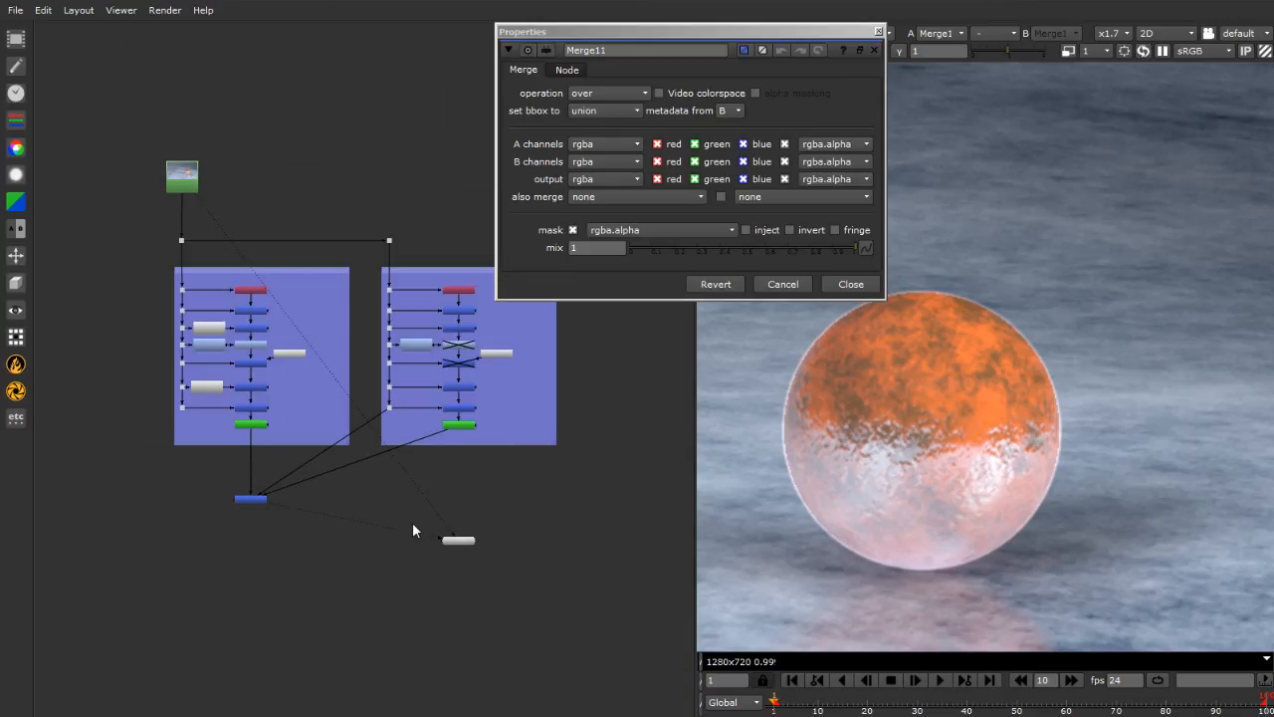
pyautogui.scroll(3, 408, 520)
pyautogui.scroll(3, 85, 449)
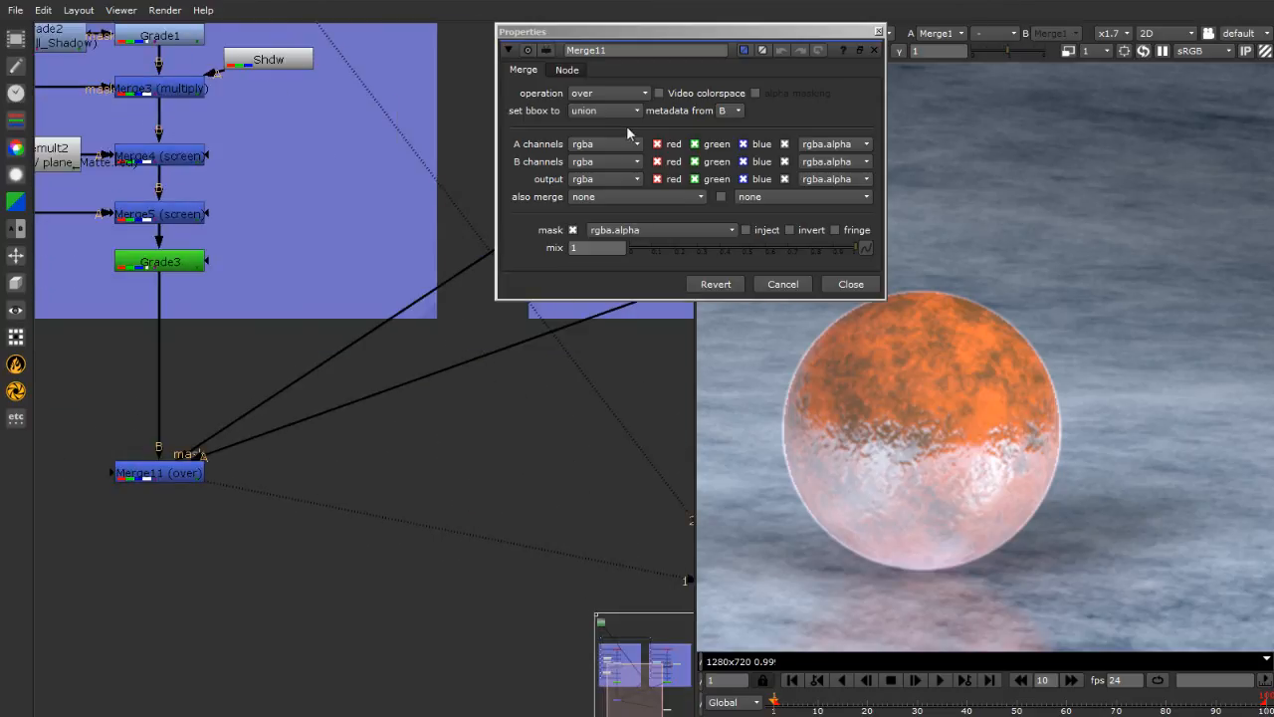
# Set the Merge11 operation to copy with sphere_Matte.red as the mask channel, and inspect the sphere's edge up close
pyautogui.click(605, 93)
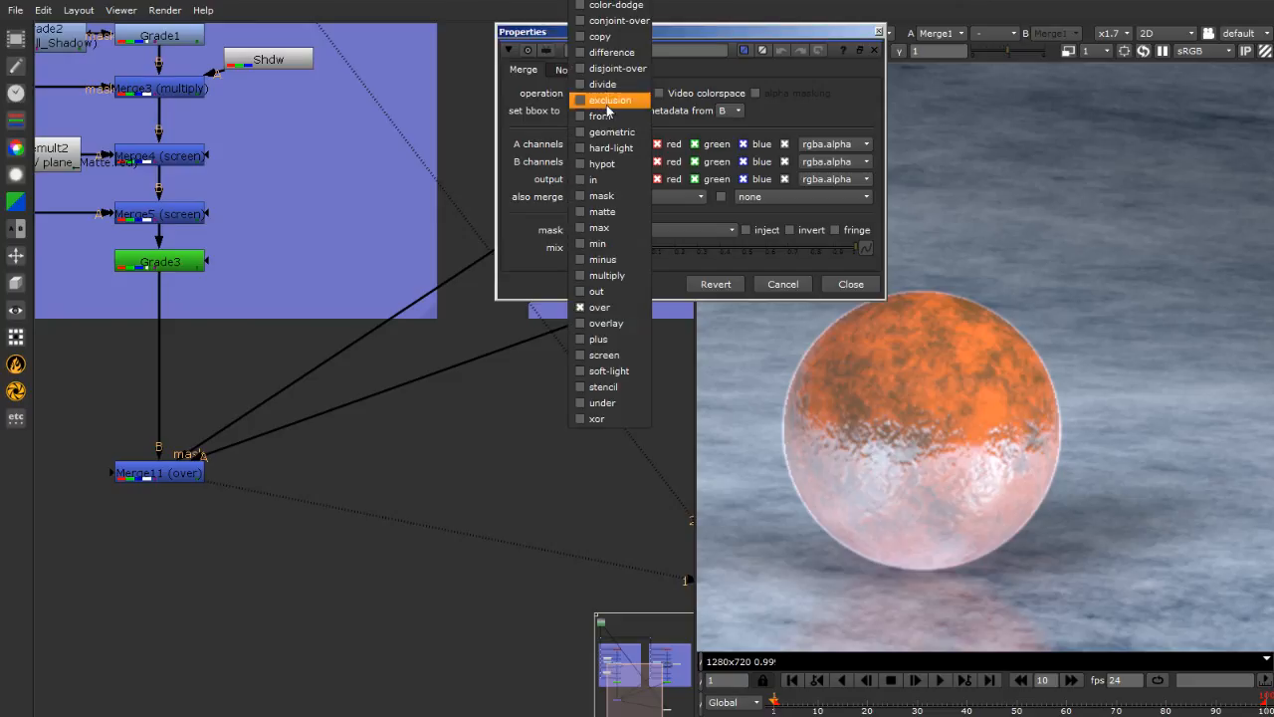
pyautogui.click(605, 36)
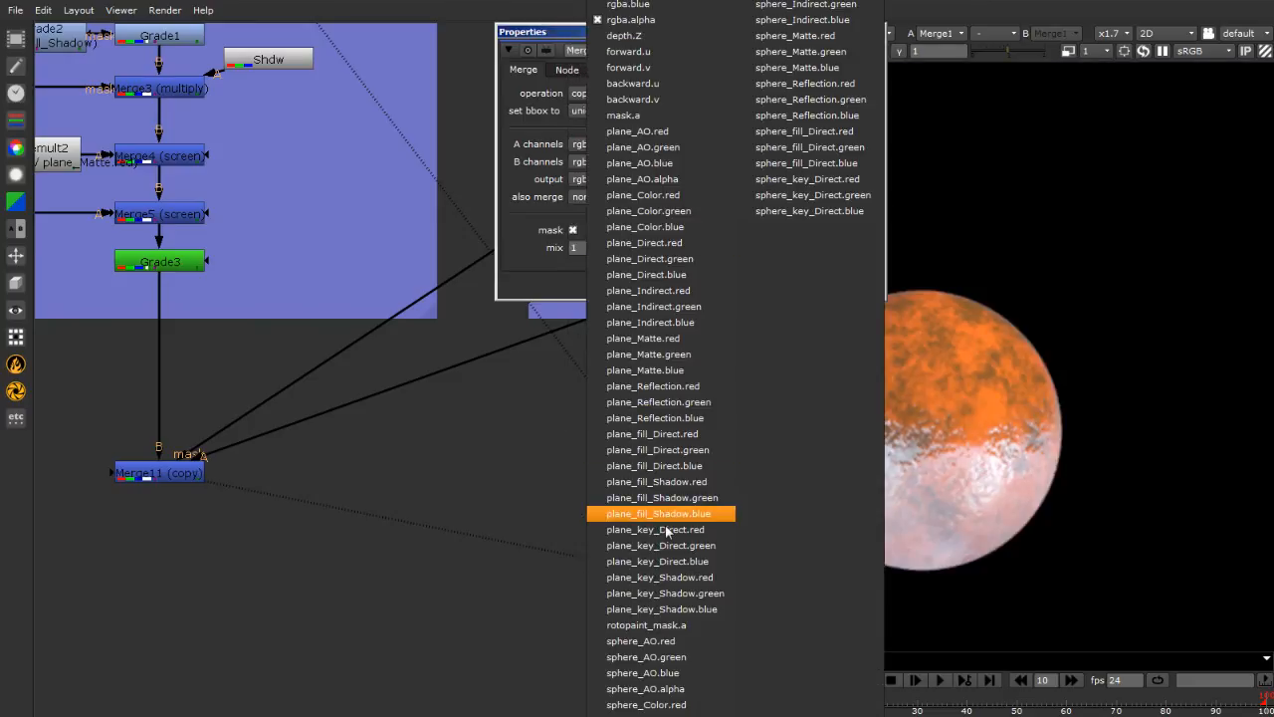
pyautogui.click(819, 40)
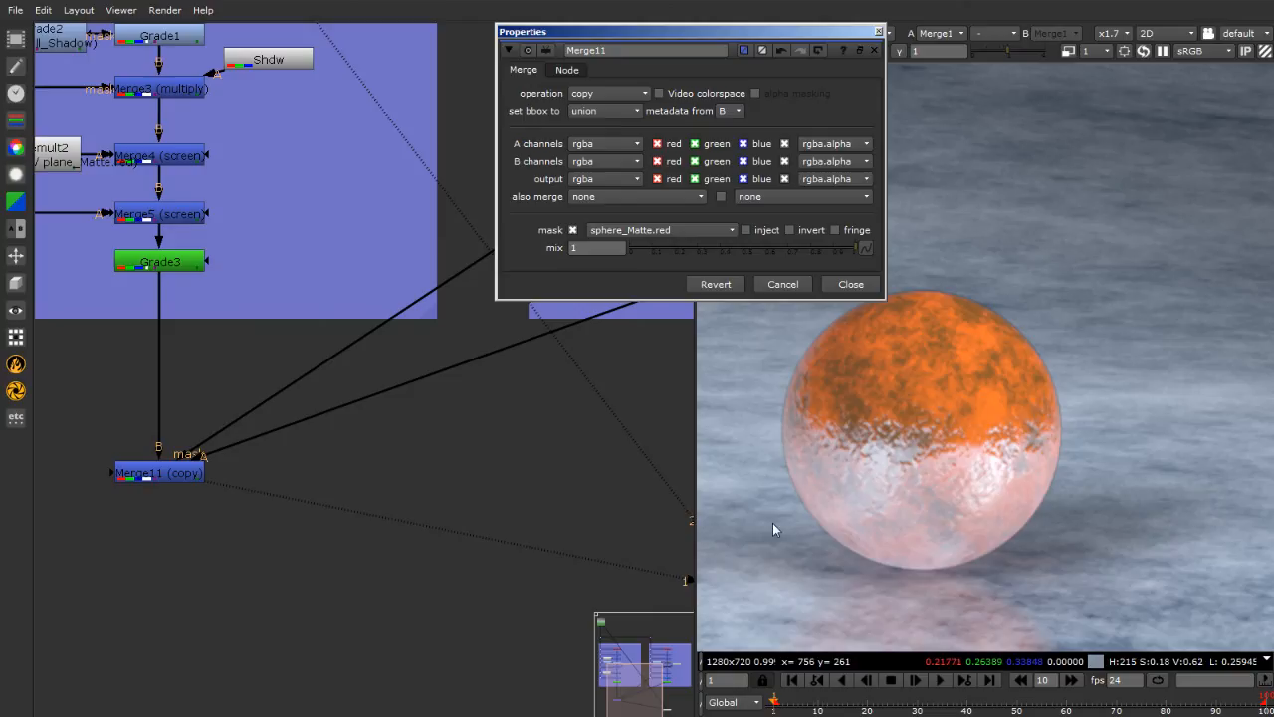
pyautogui.scroll(5, 1031, 355)
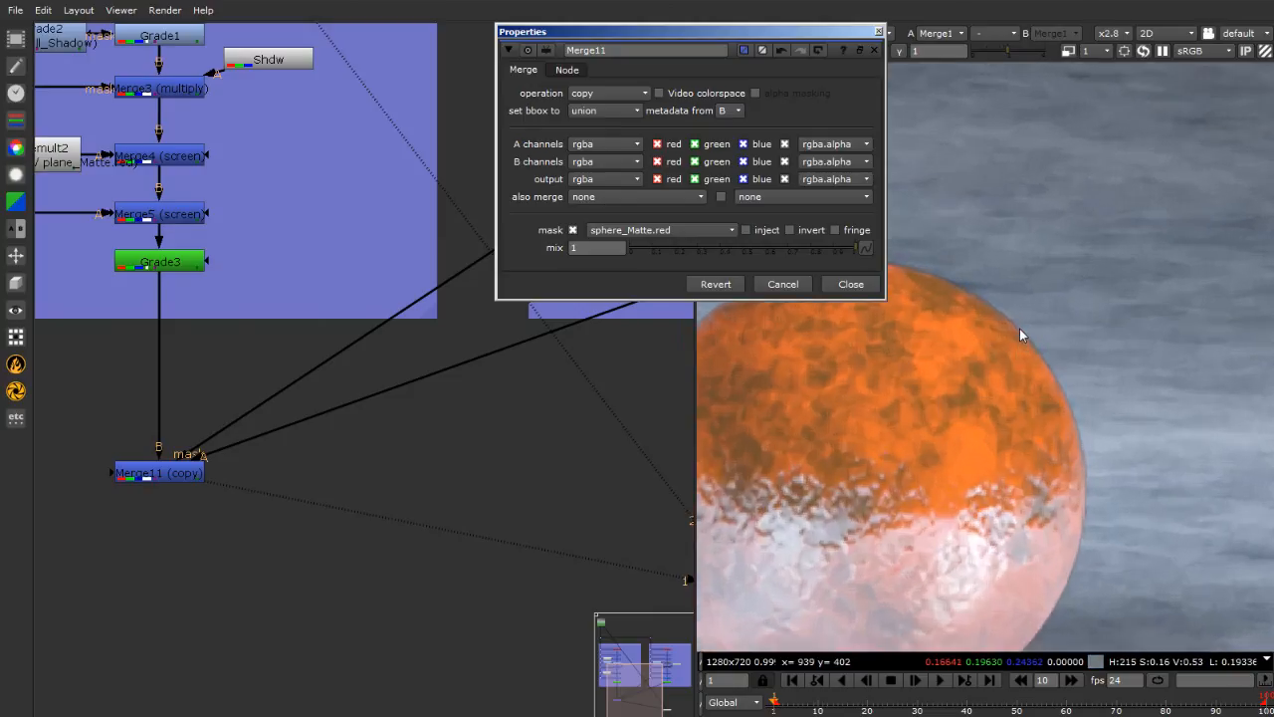
pyautogui.scroll(4, 1033, 345)
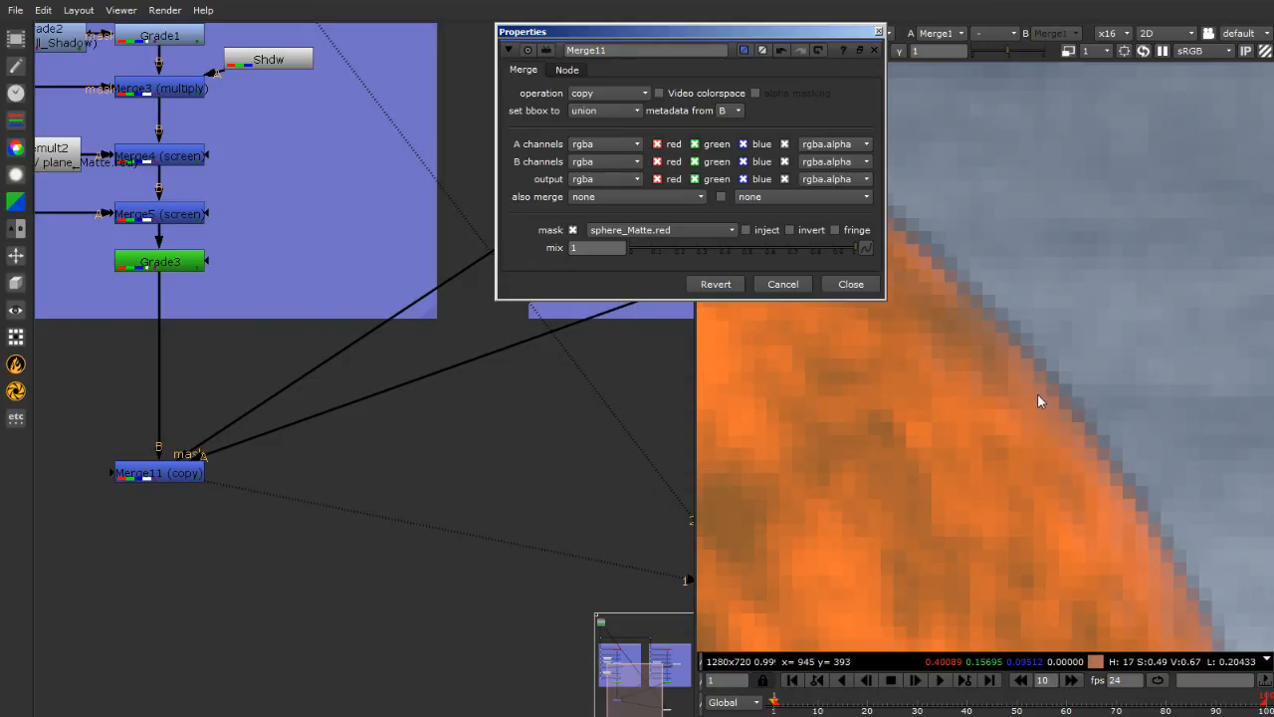
# Examine the node chains of BG_Comp1 and BG_Comp and how they feed into Merge11
pyautogui.scroll(-8, 172, 529)
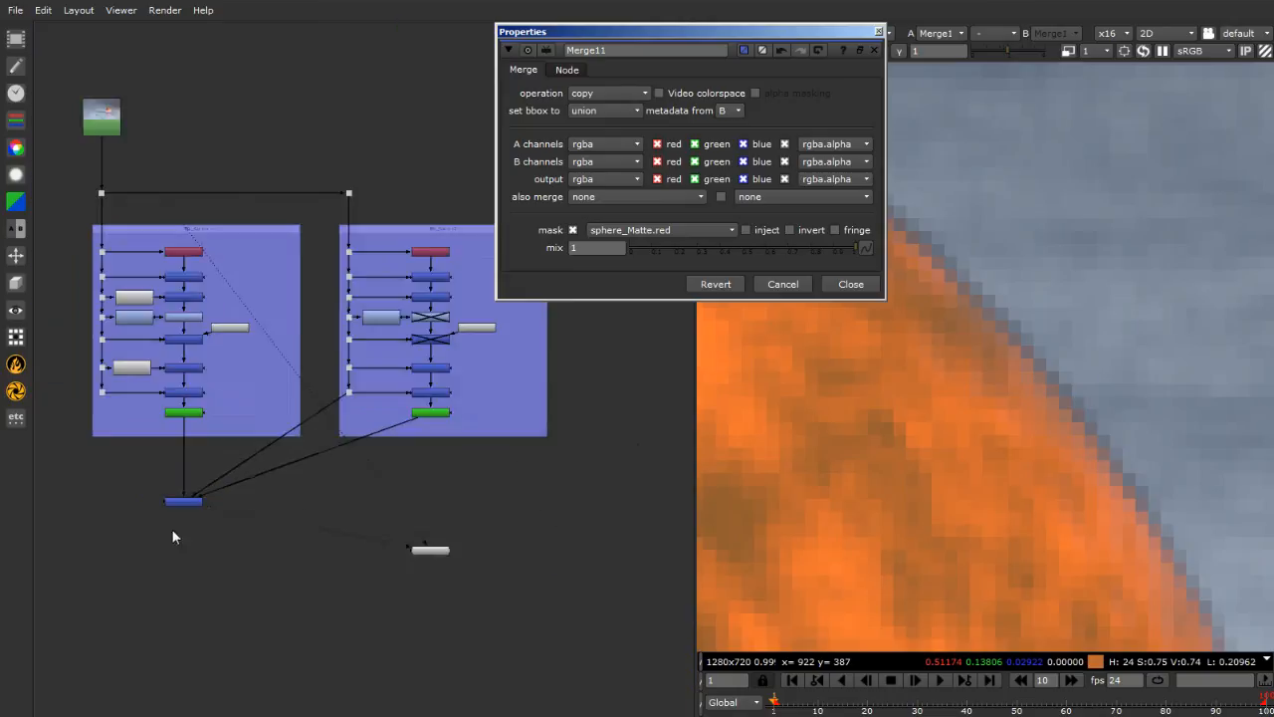
pyautogui.scroll(5, 369, 387)
pyautogui.scroll(2, 382, 388)
pyautogui.scroll(-1, 348, 289)
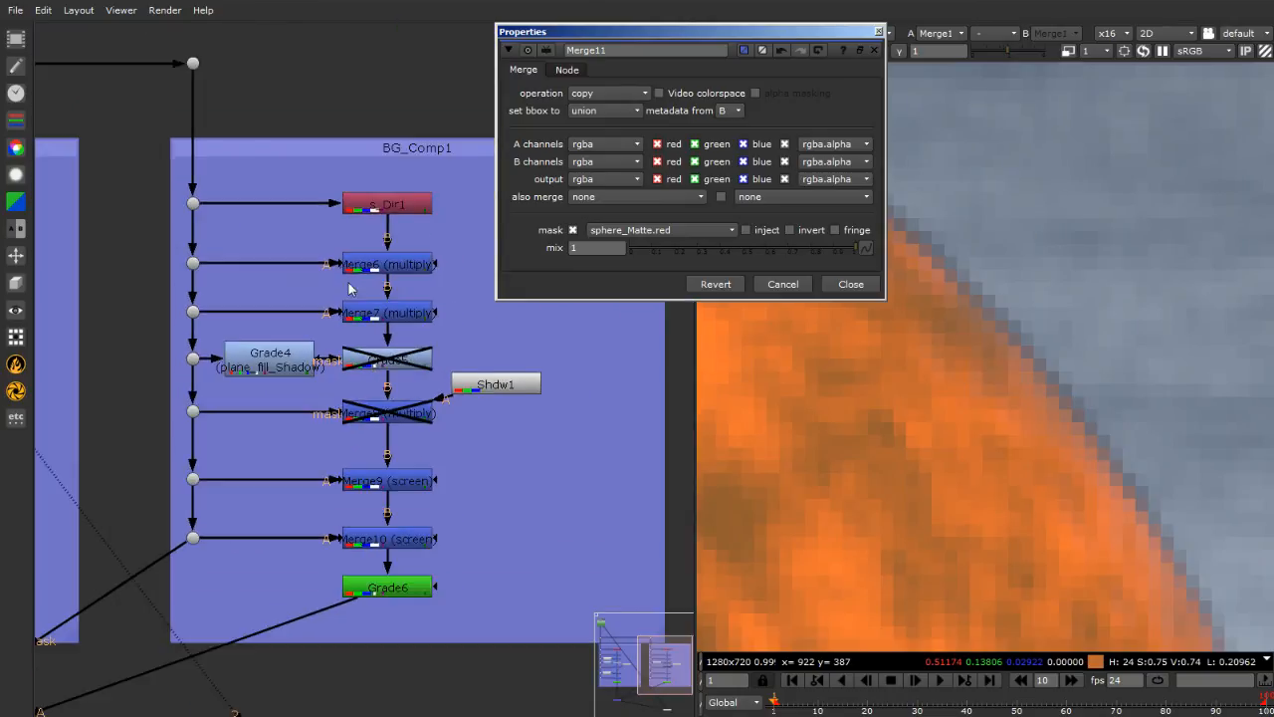
pyautogui.moveTo(149, 138); pyautogui.dragTo(587, 620)
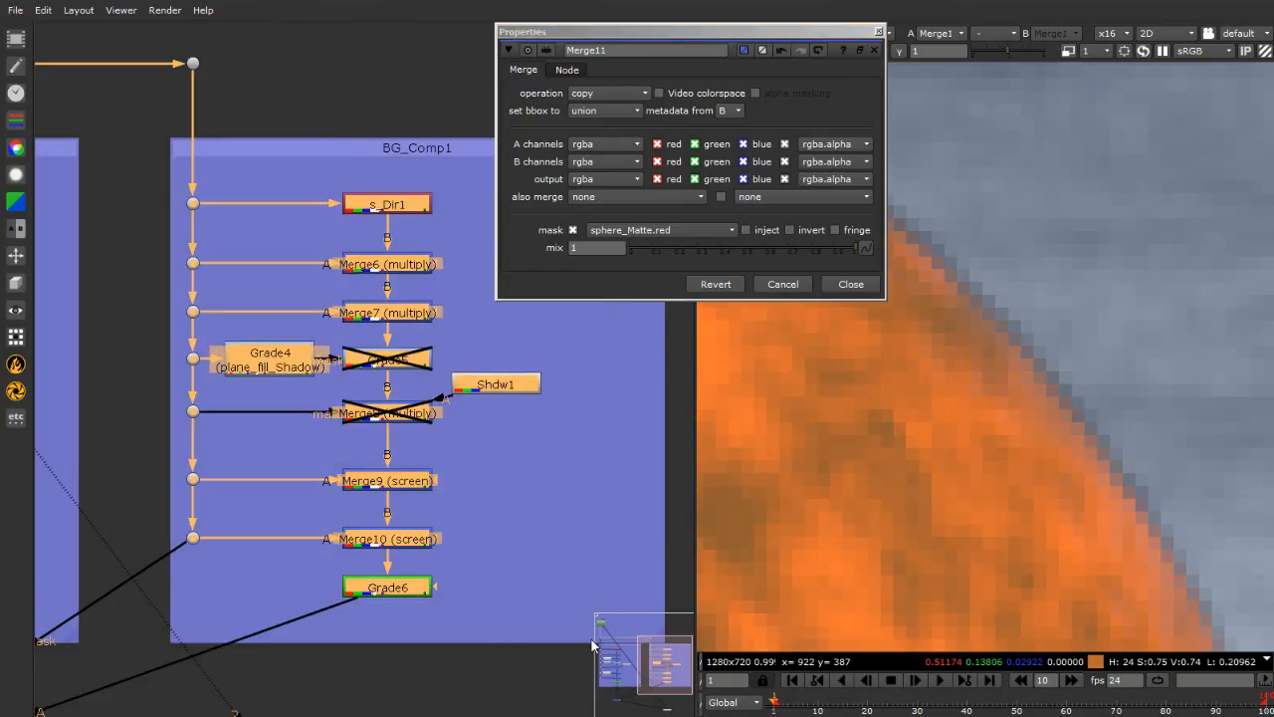
pyautogui.scroll(-6, 601, 557)
pyautogui.scroll(5, 336, 553)
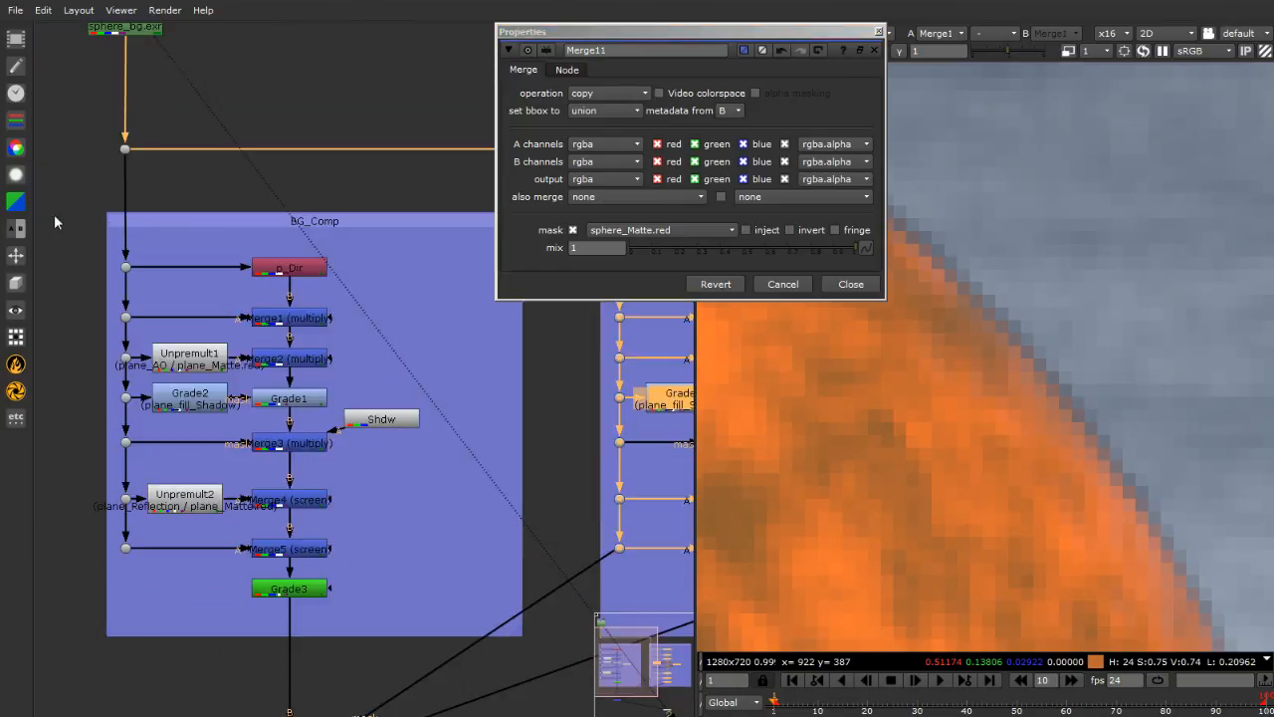
pyautogui.scroll(-6, 184, 559)
pyautogui.scroll(5, 225, 408)
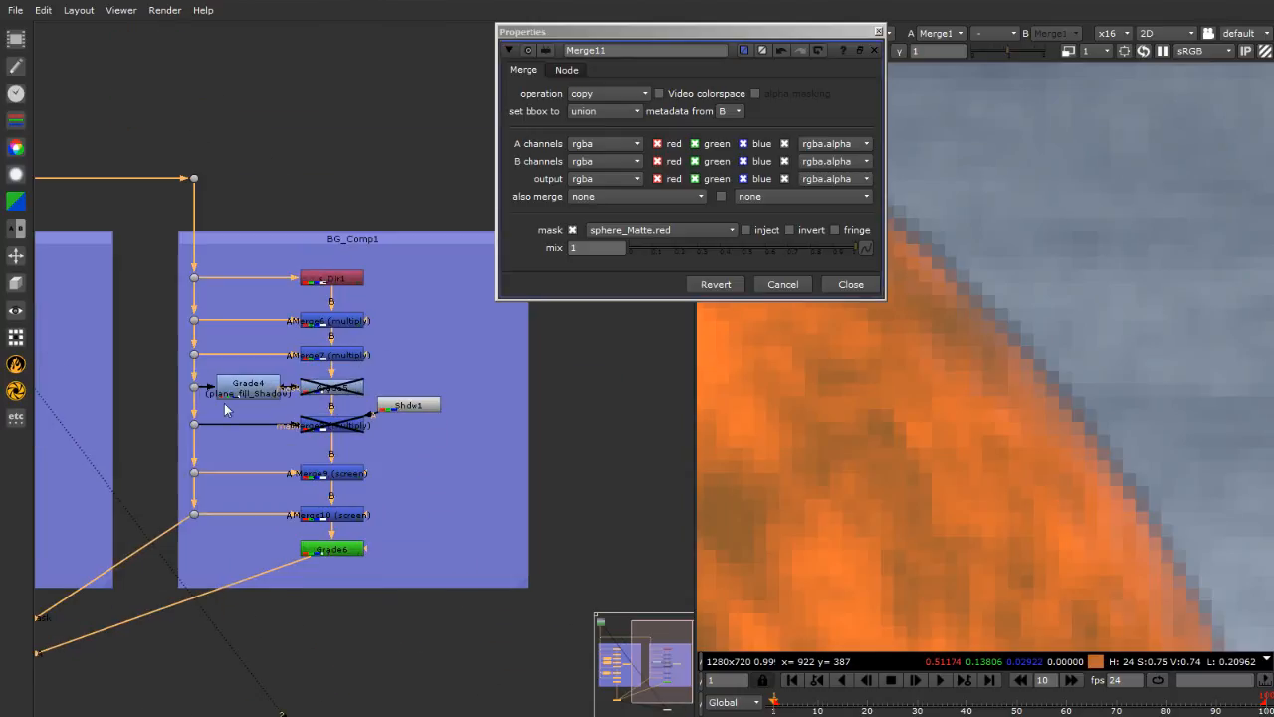
pyautogui.scroll(4, 282, 502)
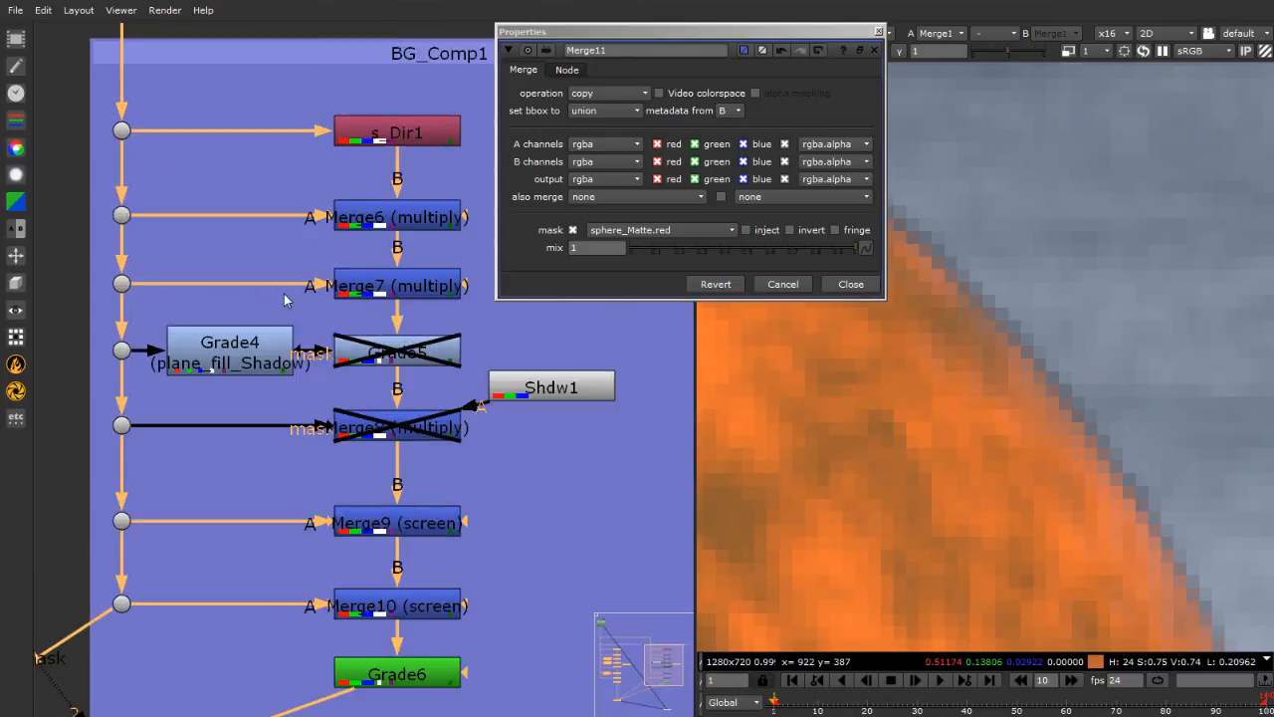
# View the s_Dir1 pass at the start of the BG_Comp1 chain and inspect the sphere and its edge
pyautogui.click(399, 235)
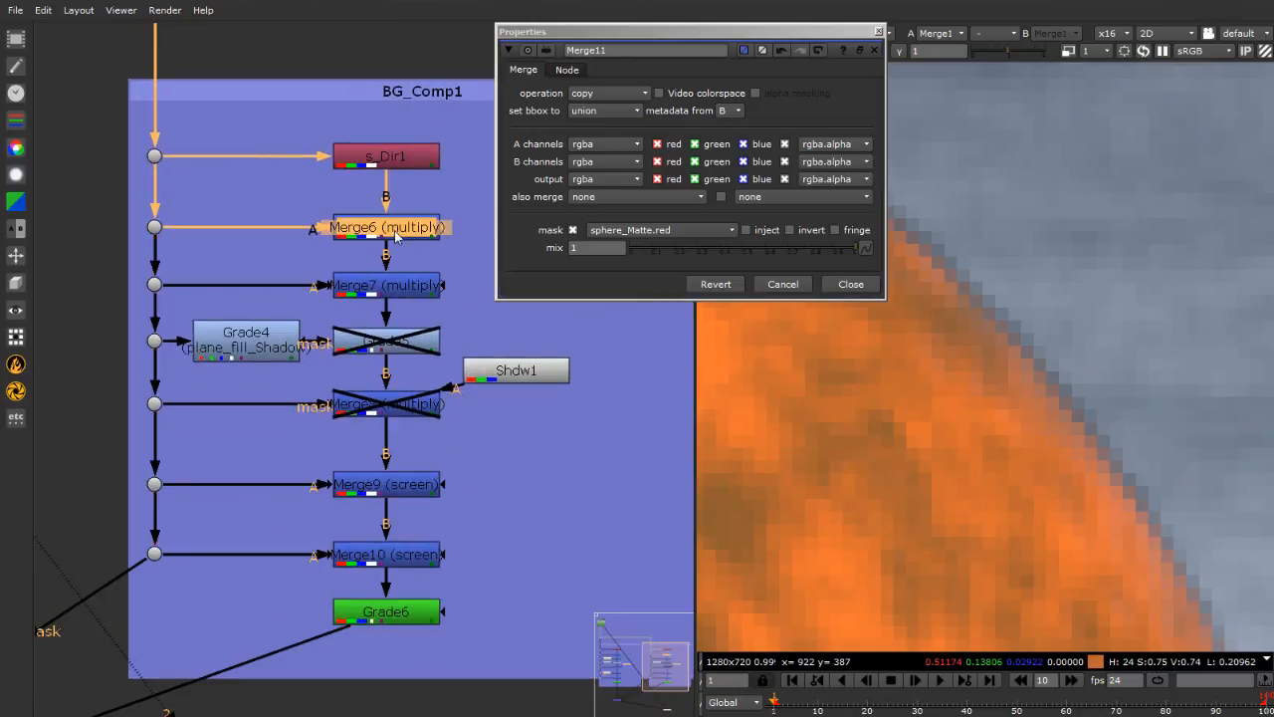
pyautogui.click(403, 159)
pyautogui.press('1')
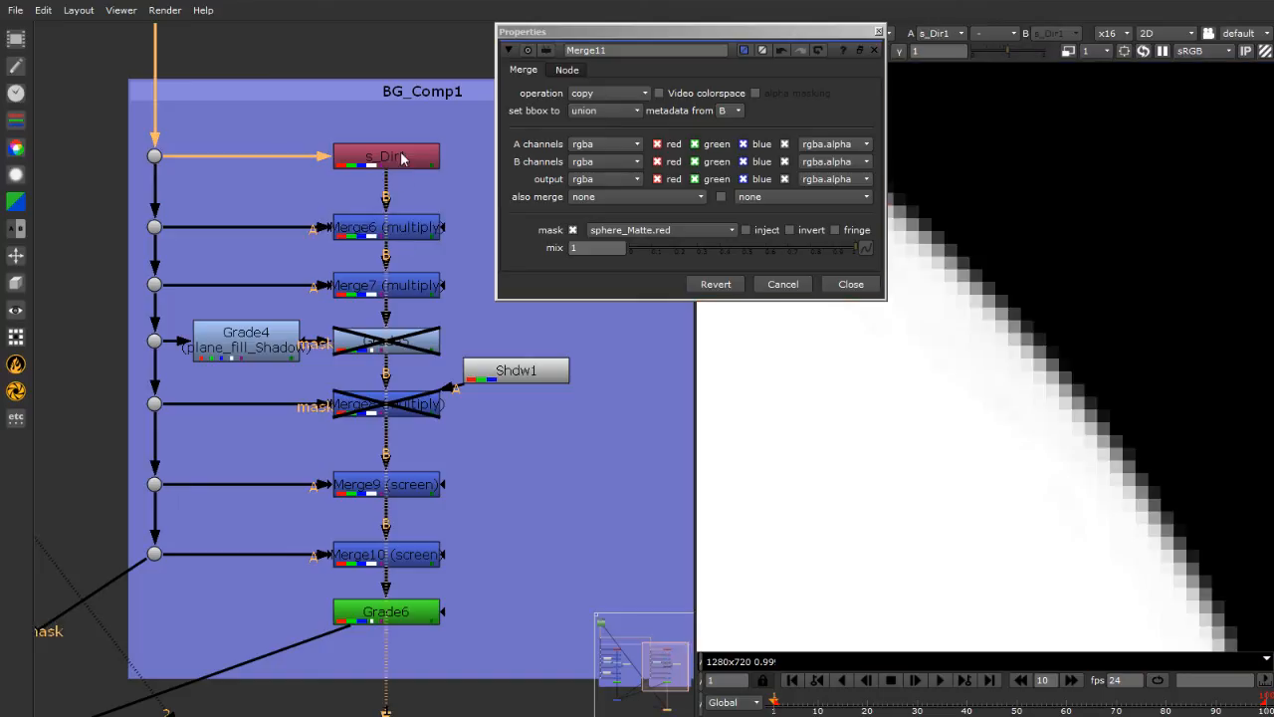
pyautogui.scroll(-10, 996, 317)
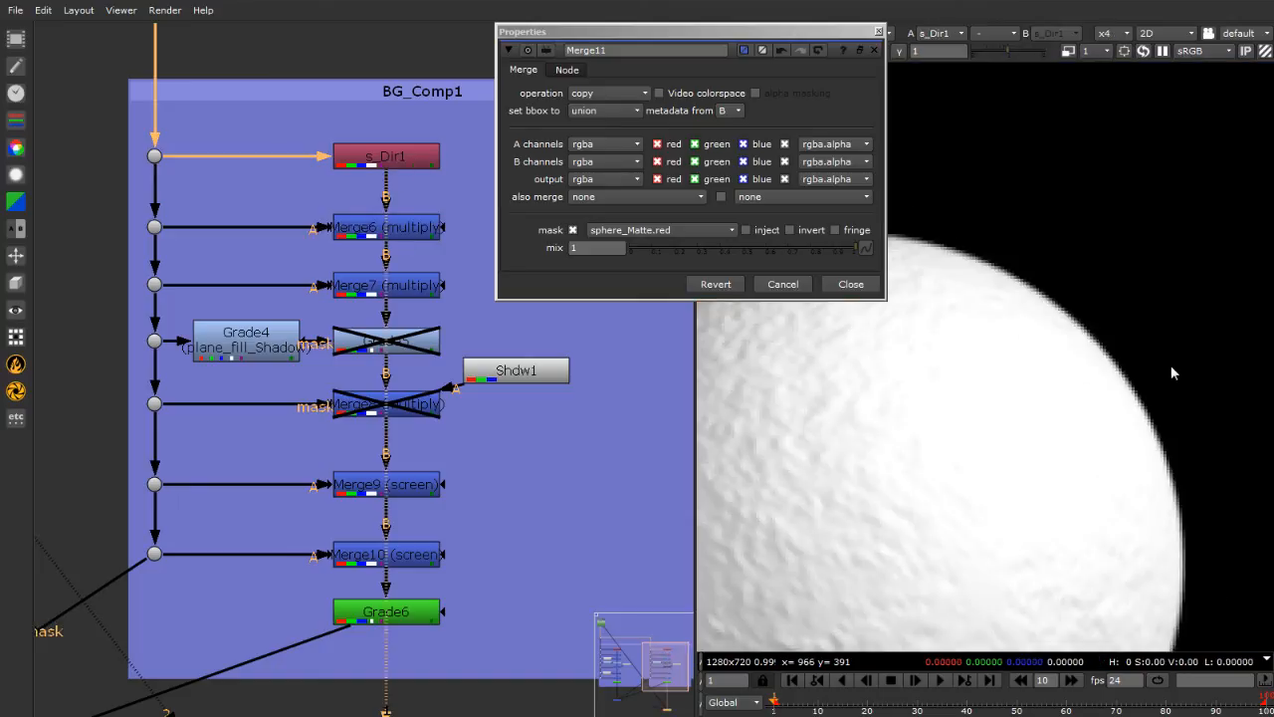
pyautogui.scroll(2, 992, 497)
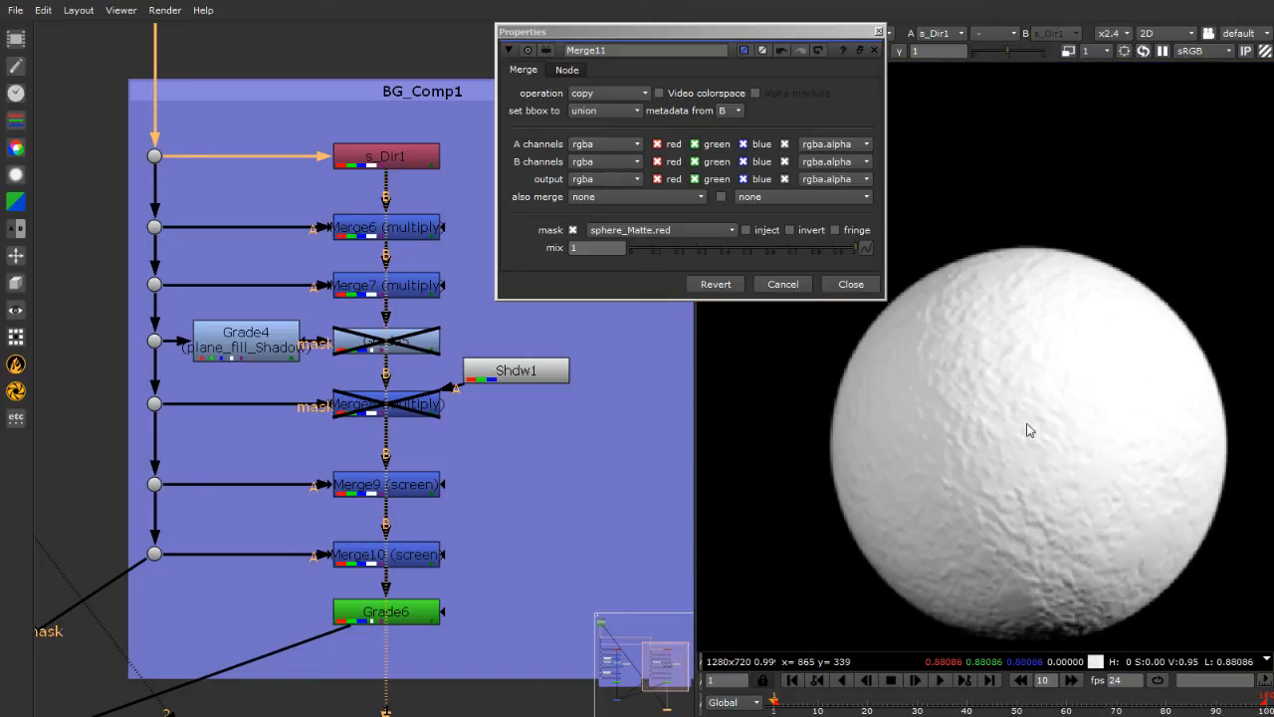
# Close the Merge11 properties and check the s_Dir1 alpha in the viewer with the rgba layer and rgba.alpha, returning to RGB display
pyautogui.click(878, 31)
pyautogui.click(862, 33)
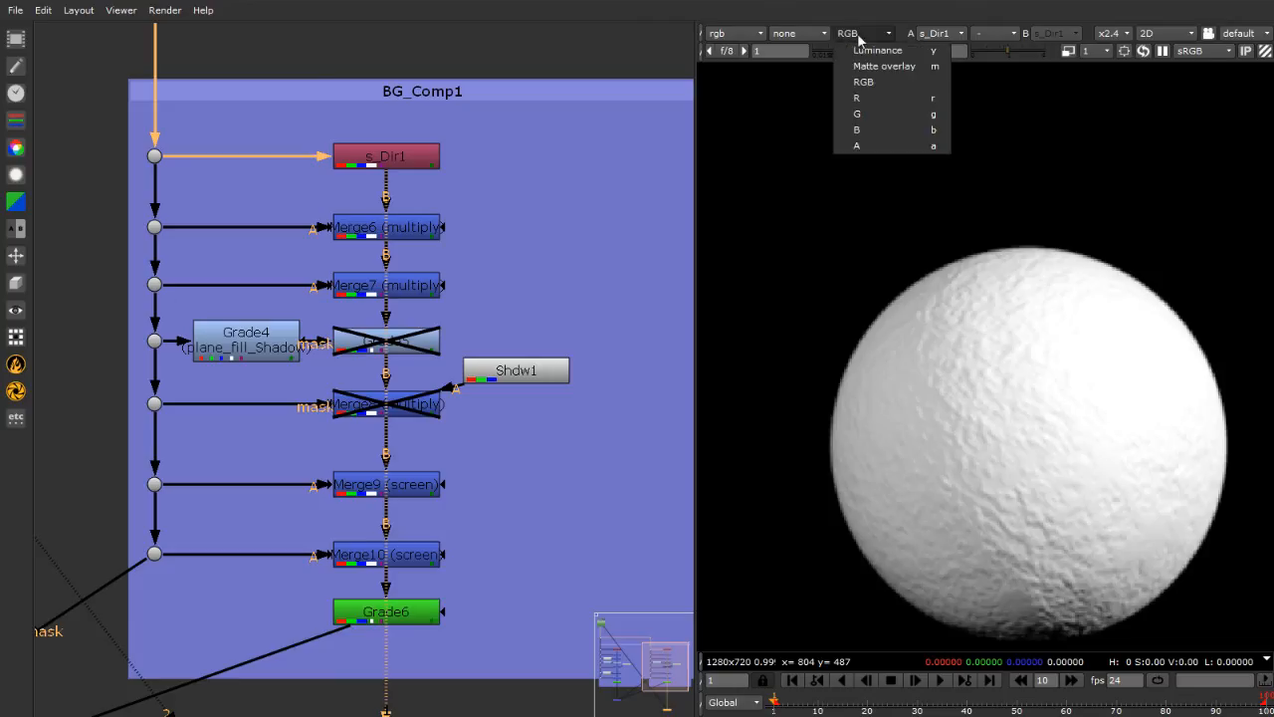
pyautogui.click(873, 147)
pyautogui.click(732, 33)
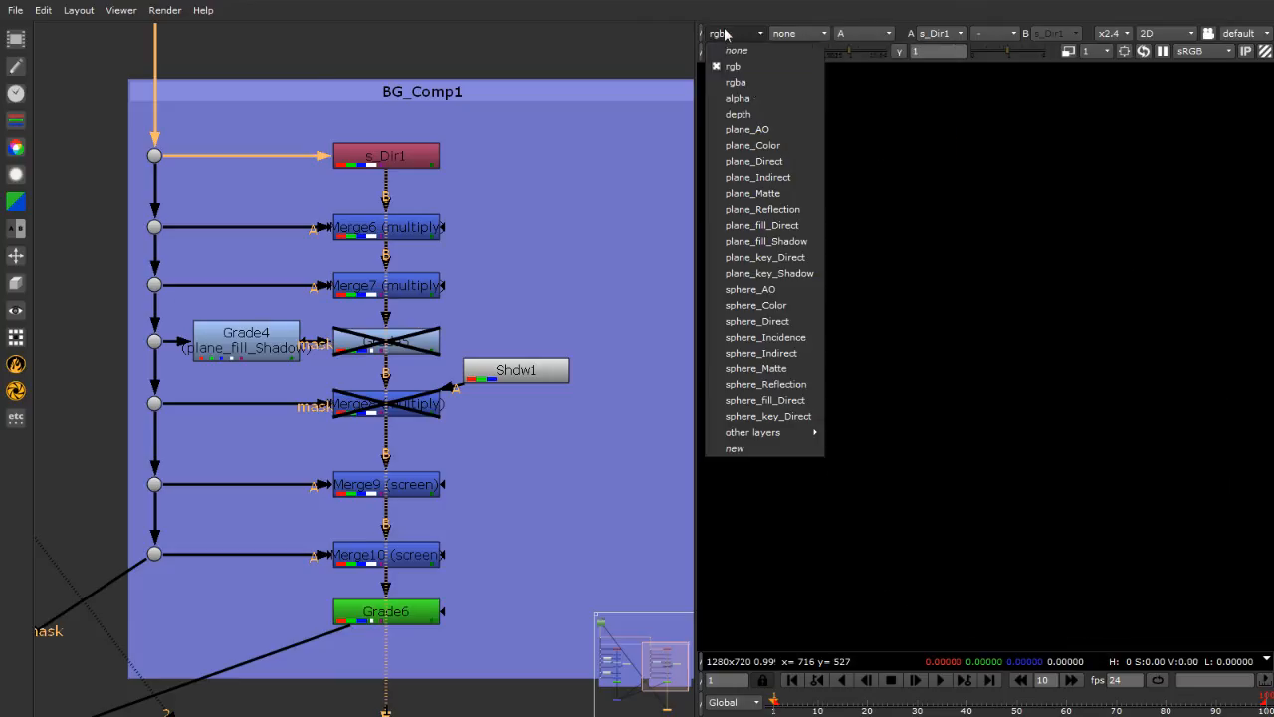
pyautogui.click(745, 98)
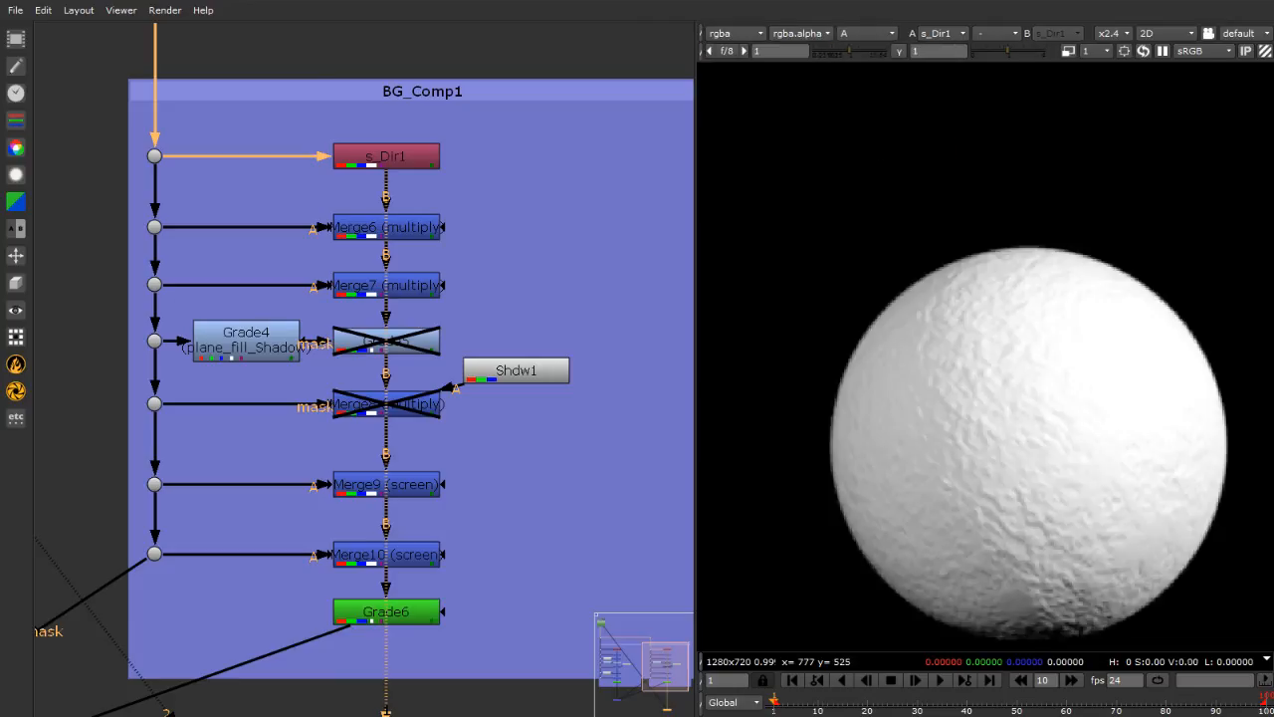
pyautogui.click(864, 33)
pyautogui.click(868, 144)
# Compare the RGB and alpha channels of s_Dir1 across the sphere, ending on the RGB display
pyautogui.scroll(-5, 991, 357)
pyautogui.scroll(5, 1095, 343)
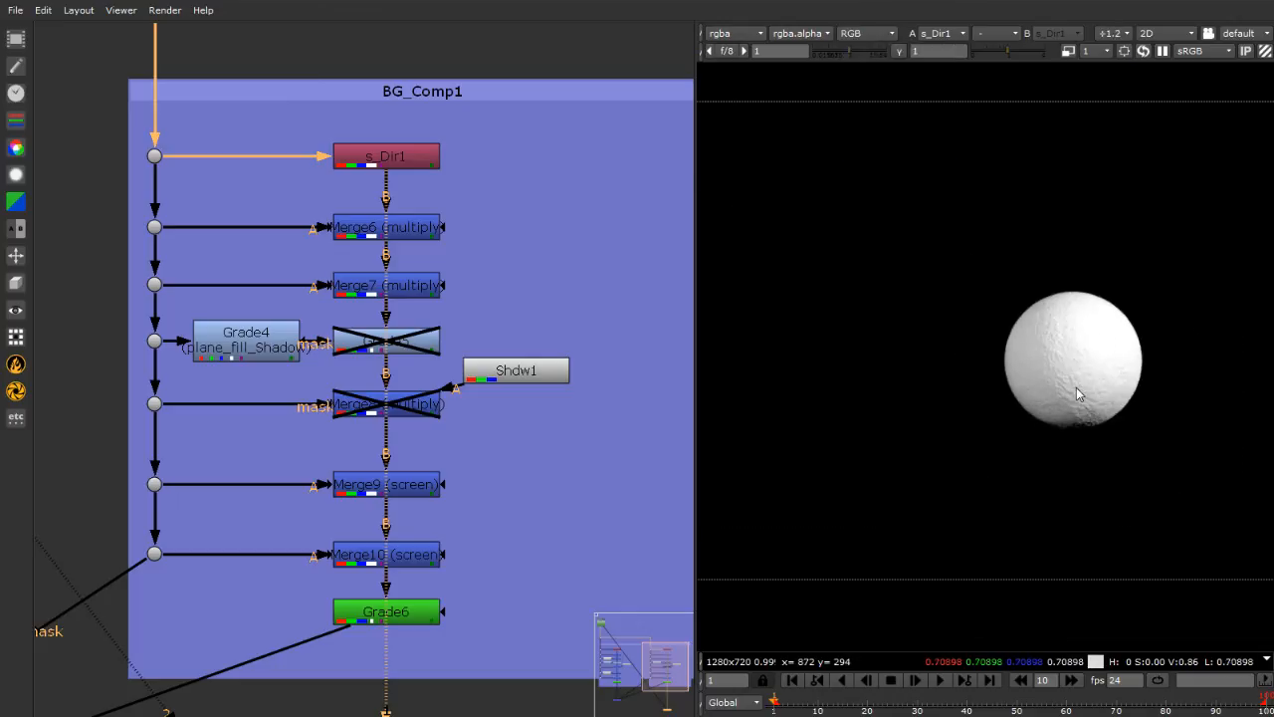
pyautogui.scroll(2, 1034, 286)
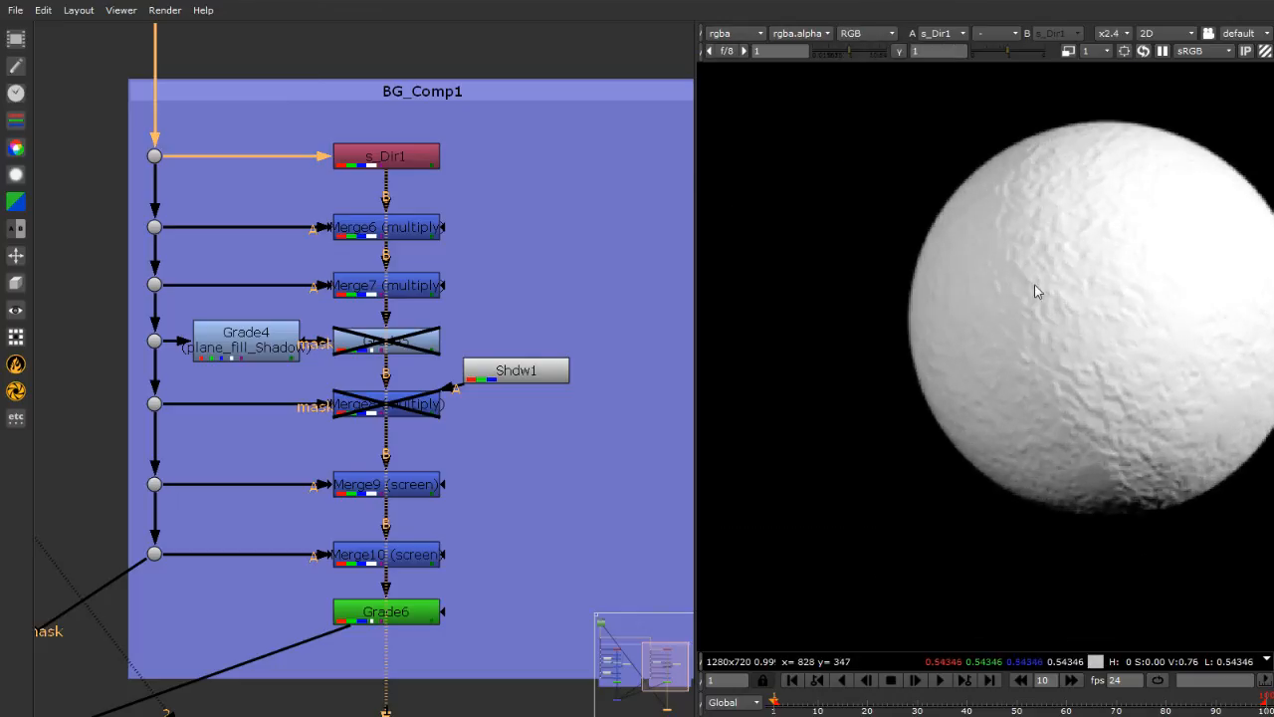
pyautogui.scroll(-4, 994, 327)
pyautogui.scroll(3, 1047, 319)
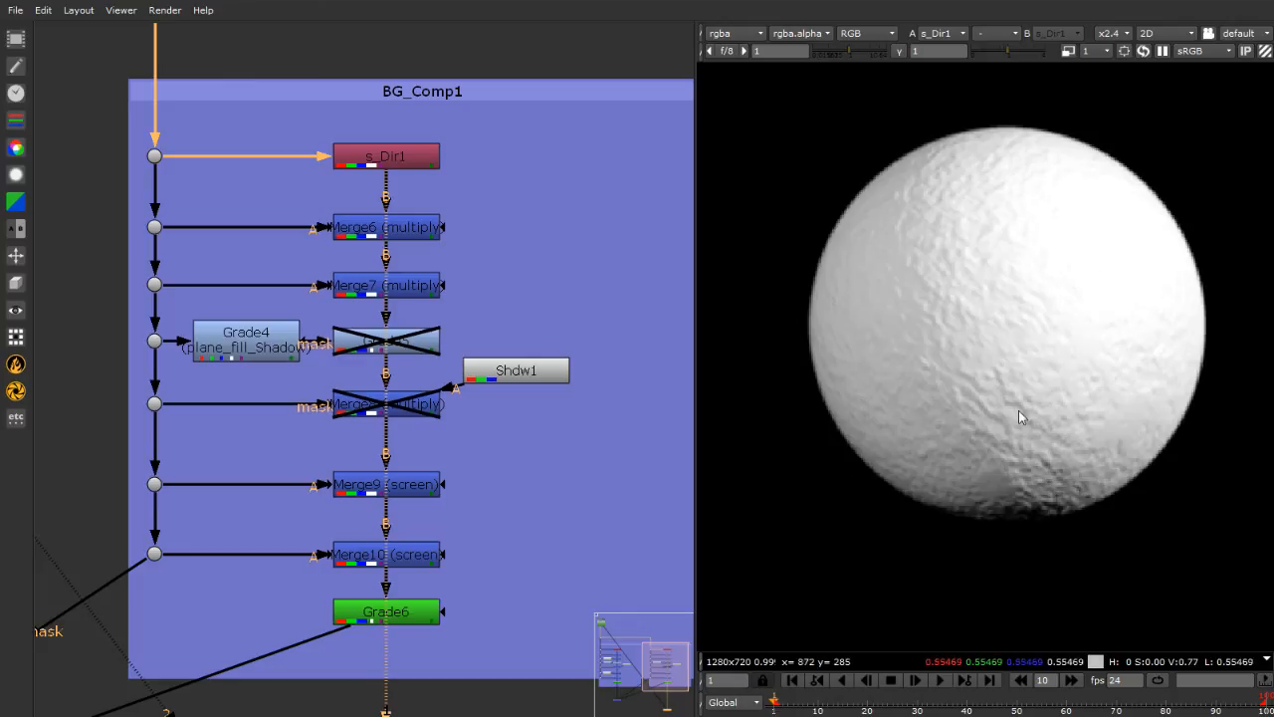
pyautogui.click(865, 37)
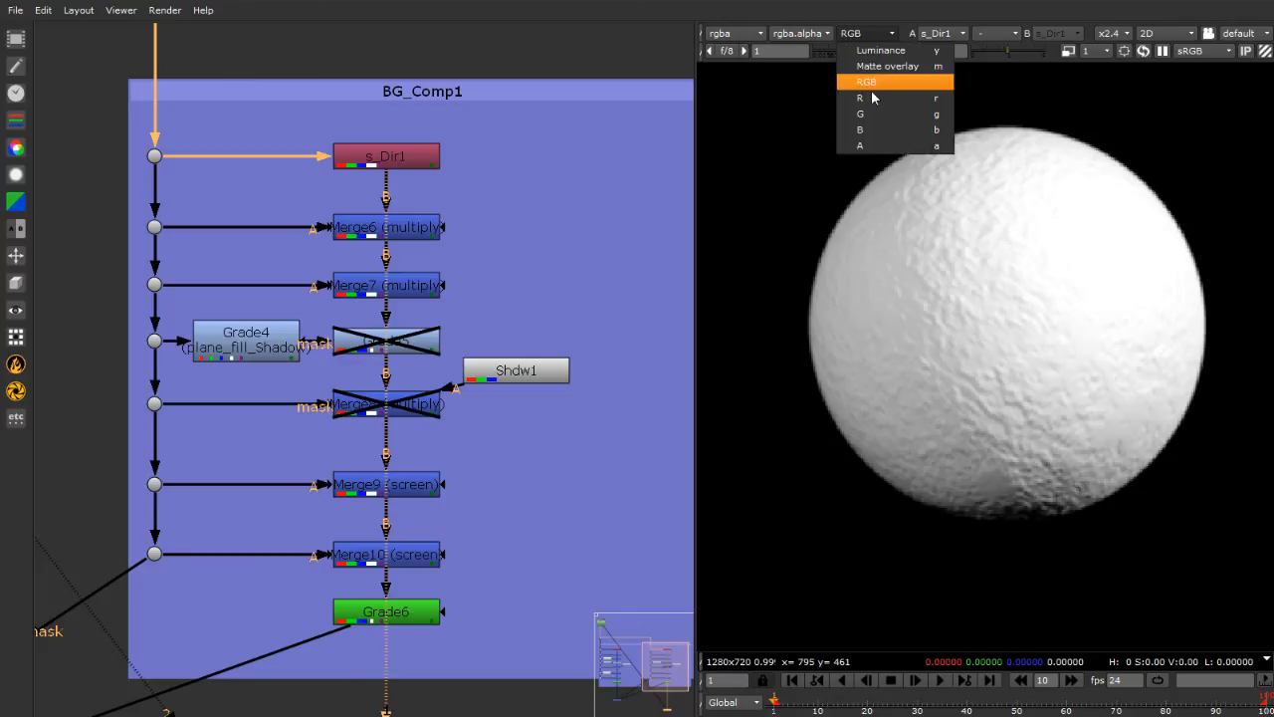
pyautogui.click(876, 141)
pyautogui.click(867, 34)
pyautogui.click(879, 84)
# View the Merge6 color multiply, and compare the sphere's edge with the s_Dir1 pass up close
pyautogui.click(438, 232)
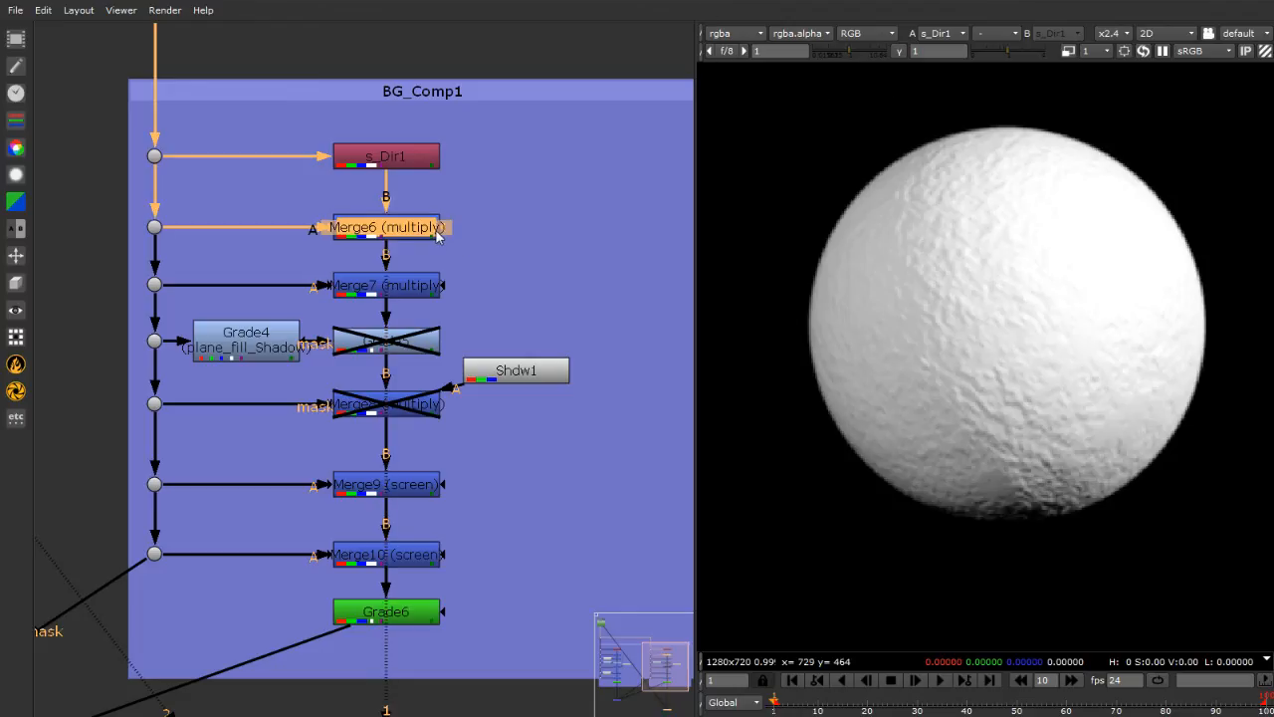
pyautogui.press('1')
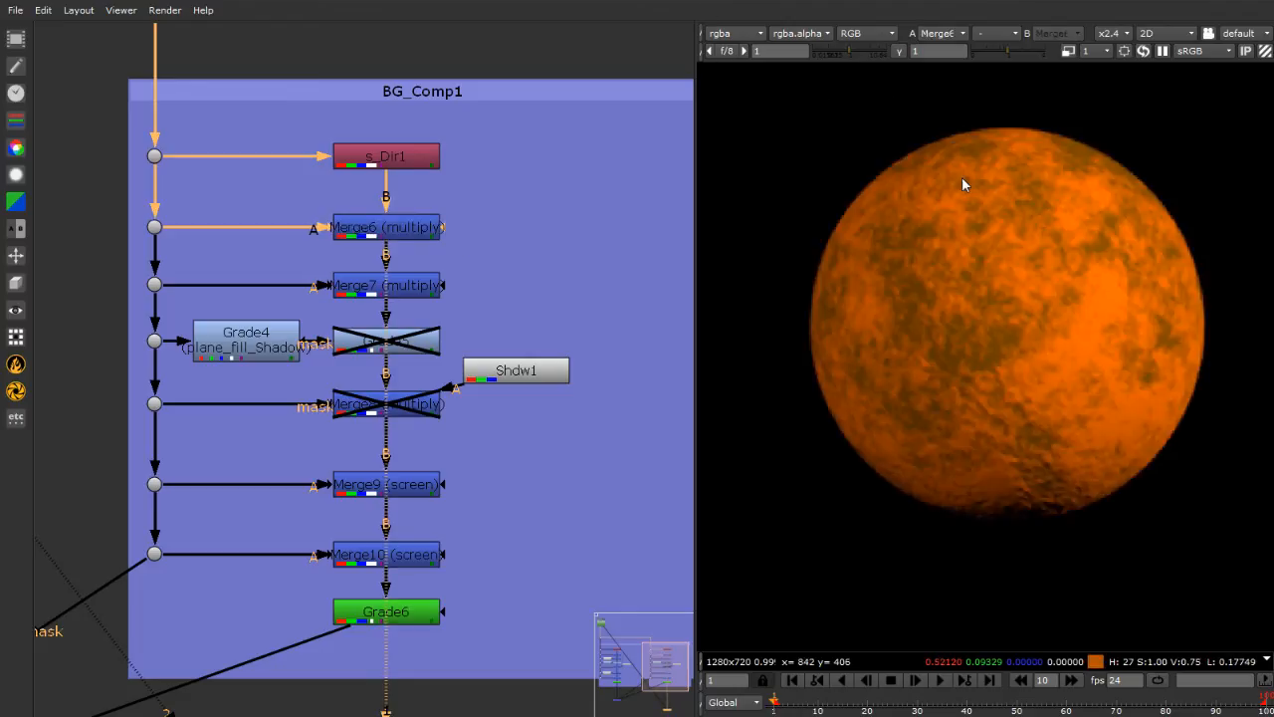
pyautogui.click(405, 163)
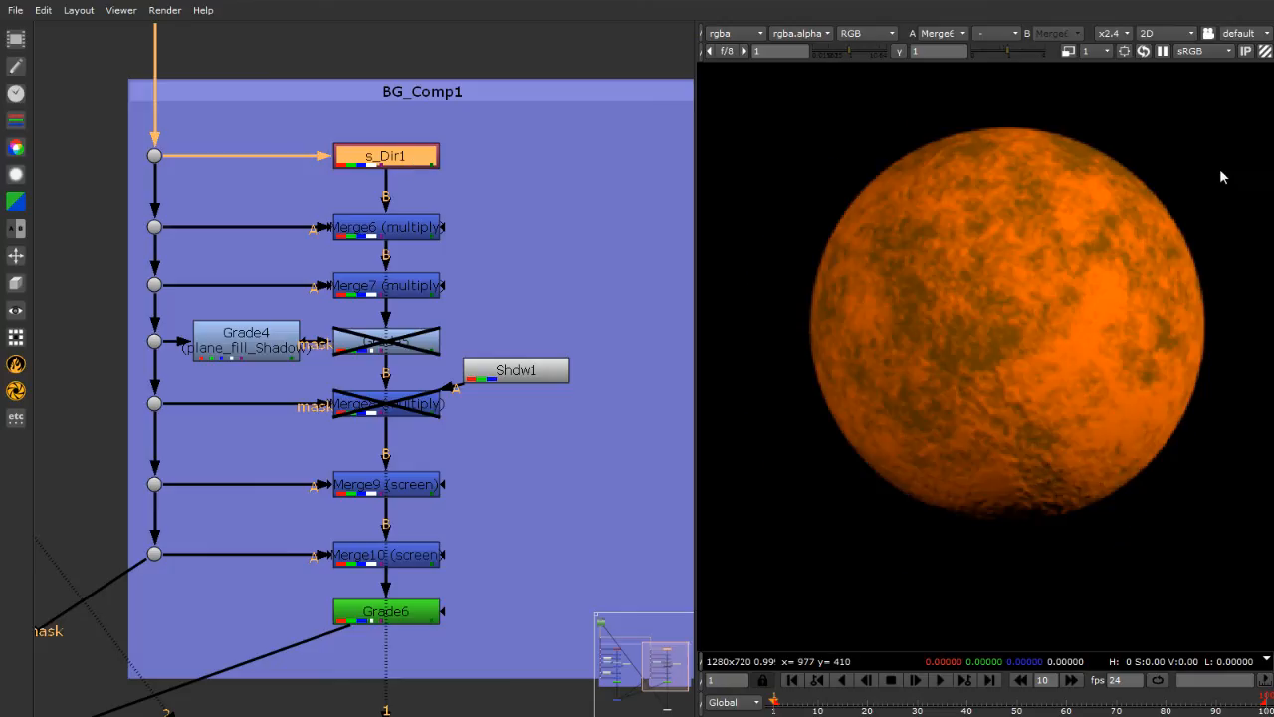
pyautogui.scroll(4, 1220, 177)
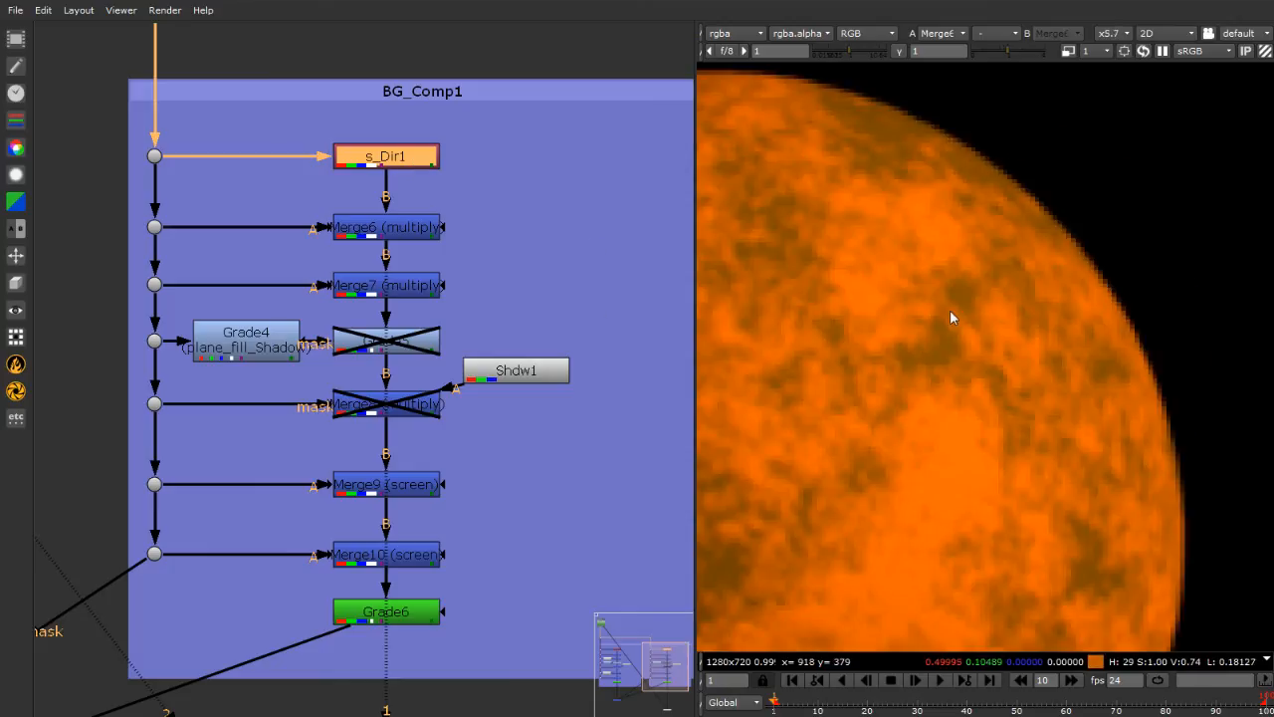
pyautogui.press('1')
pyautogui.scroll(5, 1073, 191)
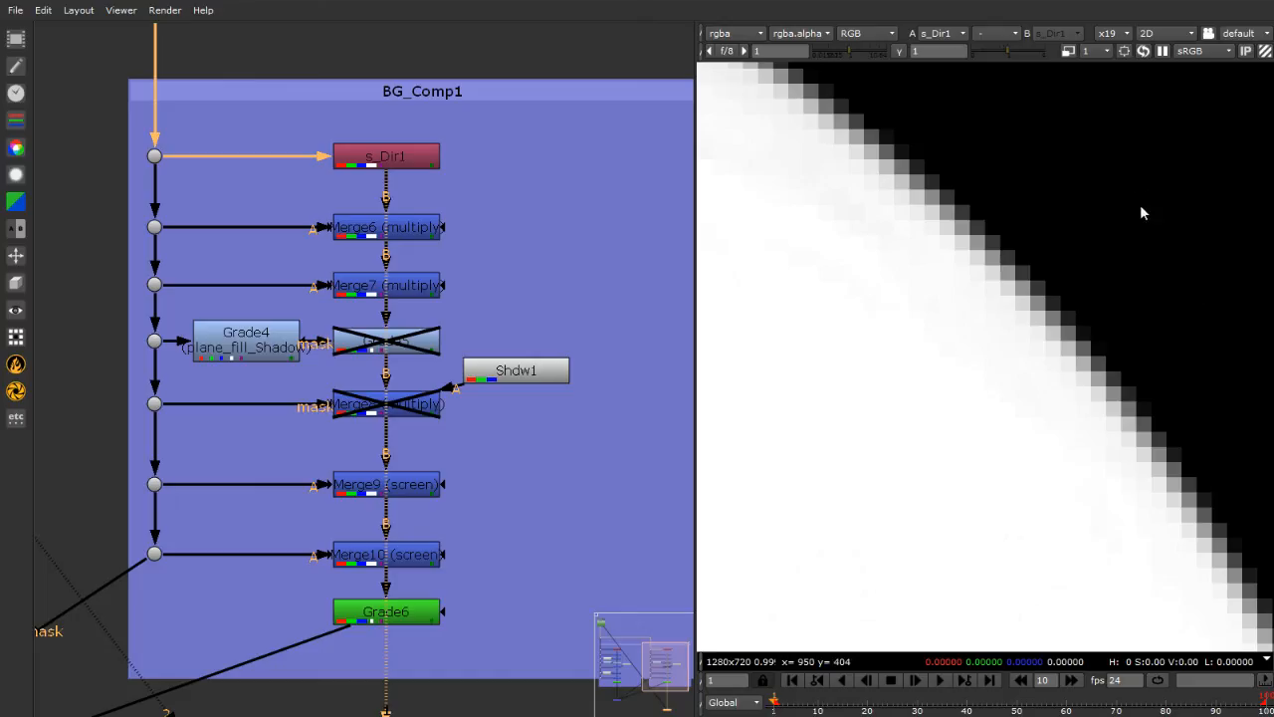
pyautogui.scroll(-5, 1141, 206)
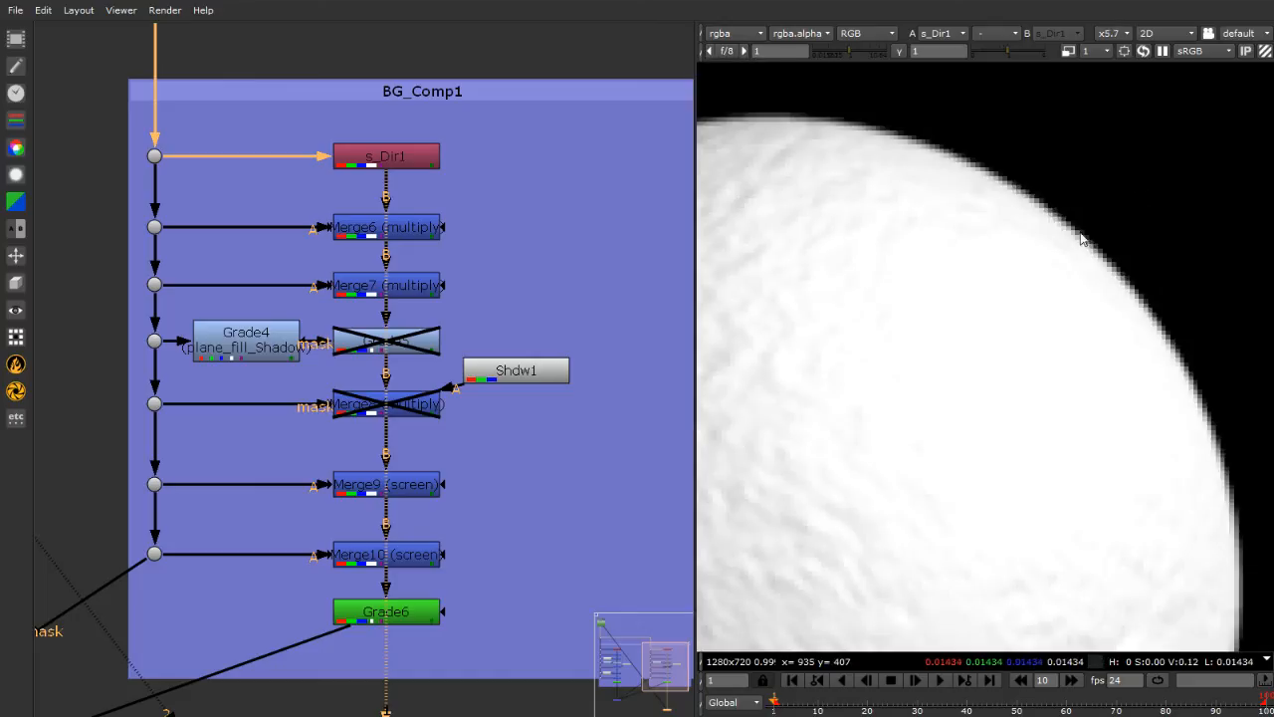
pyautogui.scroll(2, 1071, 221)
pyautogui.scroll(1, 1071, 221)
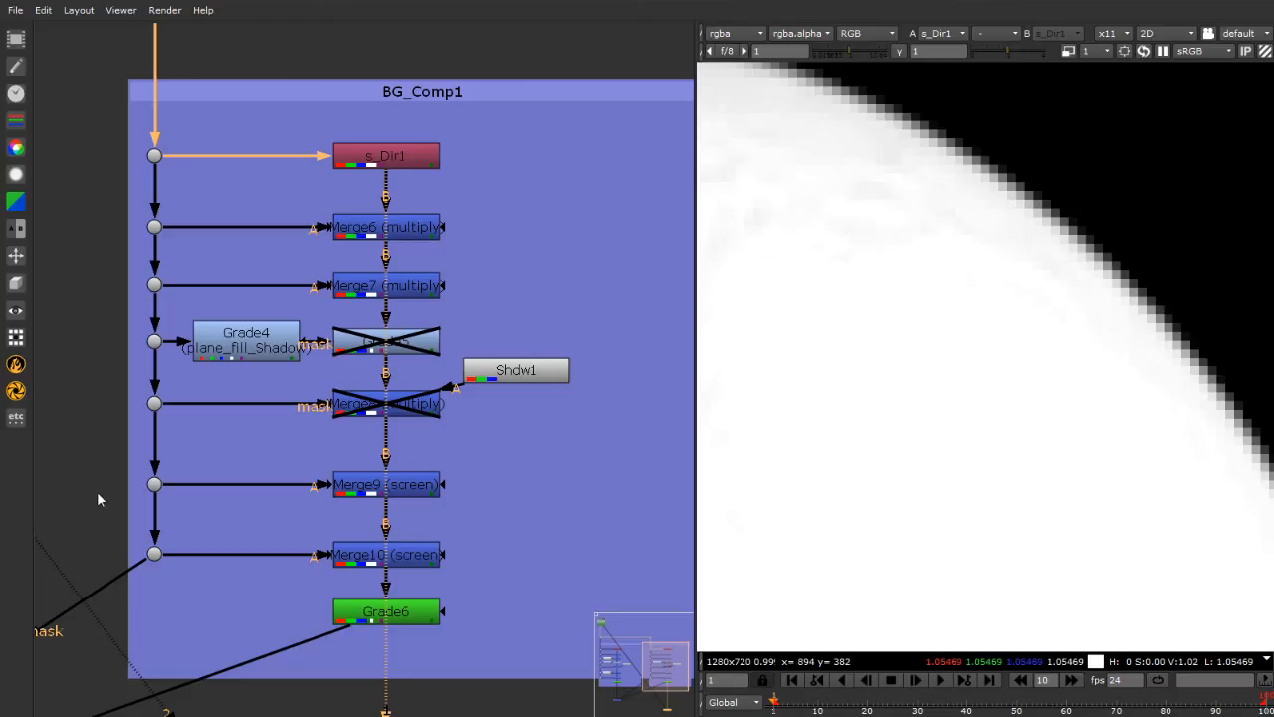
# Paste a copy of the Unpremult node onto the connection feeding s_Dir1 in BG_Comp1
pyautogui.scroll(-3, 97, 491)
pyautogui.scroll(3, 235, 307)
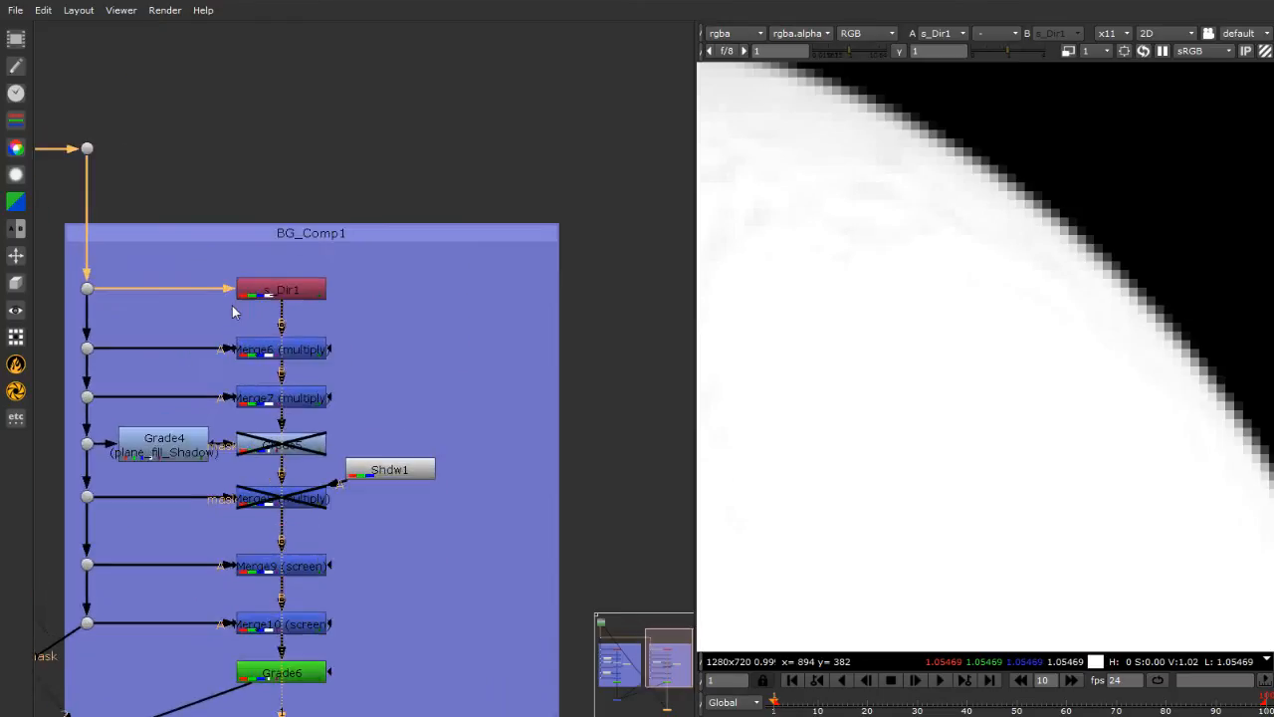
pyautogui.scroll(-3, 484, 297)
pyautogui.scroll(3, 421, 289)
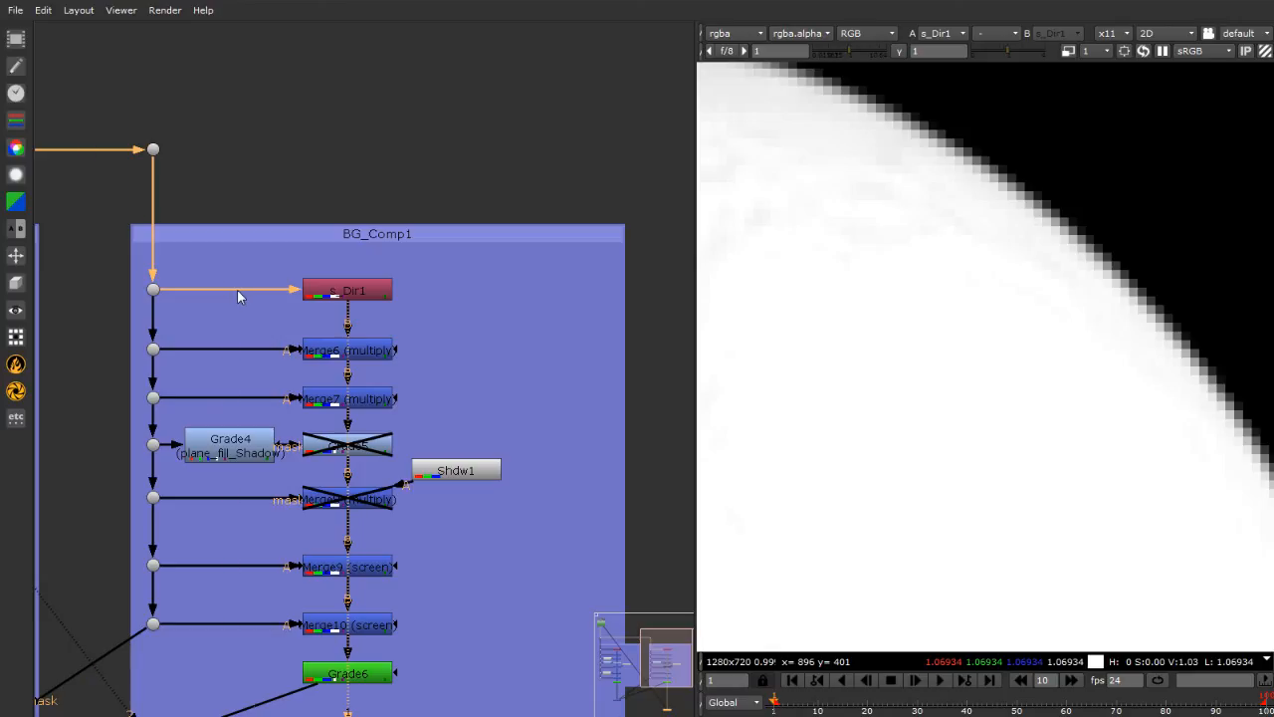
pyautogui.hotkey('ctrl', 'v')
pyautogui.moveTo(386, 298); pyautogui.dragTo(235, 304)
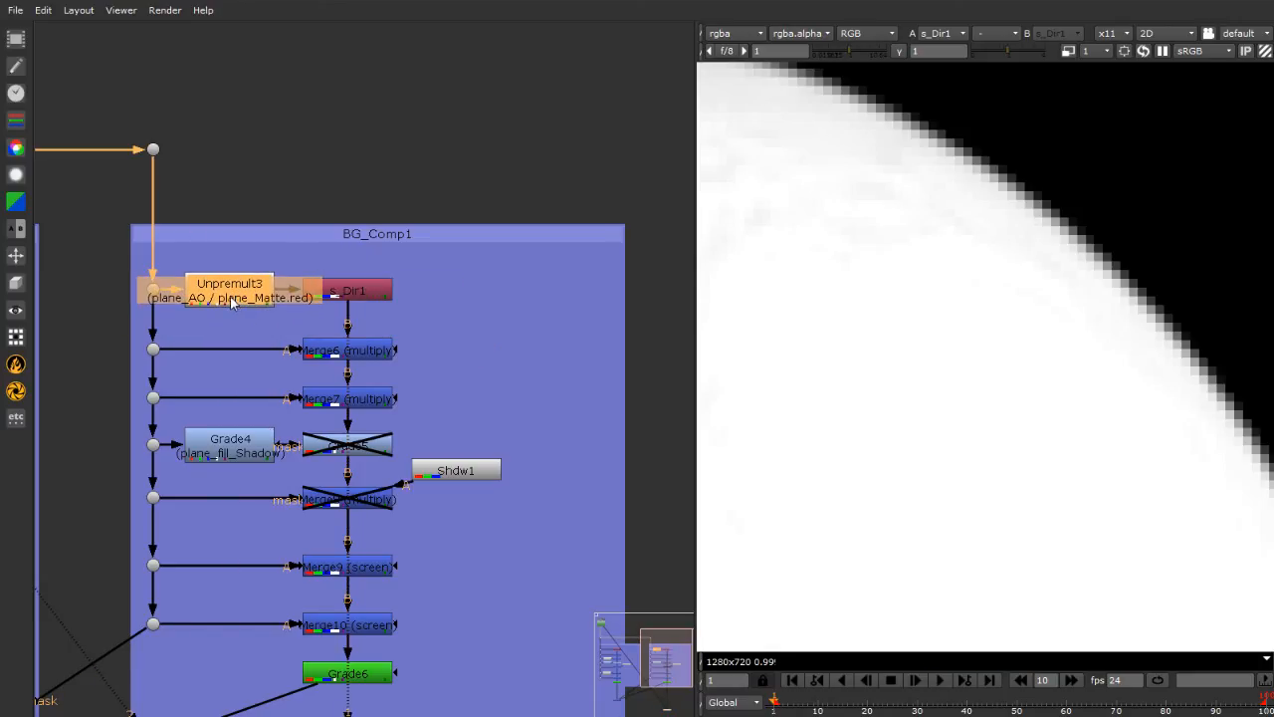
# Set the Unpremult before s_Dir1 to divide all layers by sphere_Matte.red, and close its properties
pyautogui.doubleClick(232, 302)
pyautogui.click(372, 295)
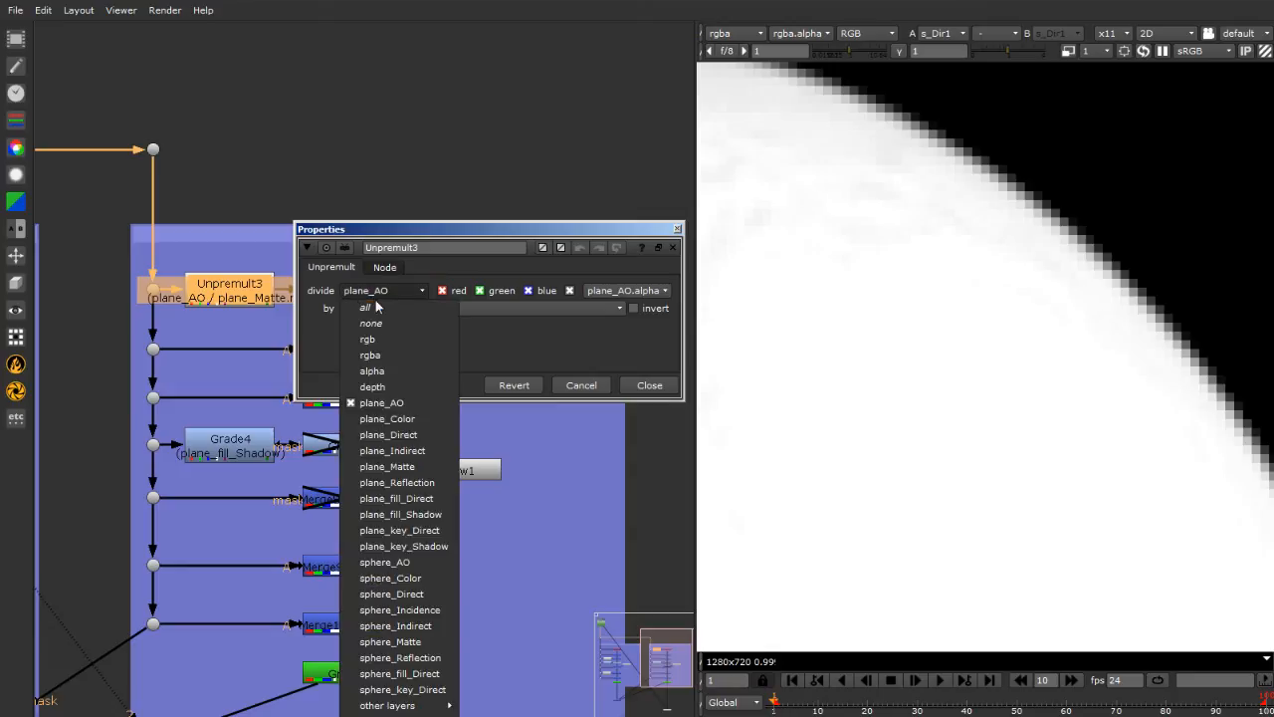
pyautogui.click(382, 309)
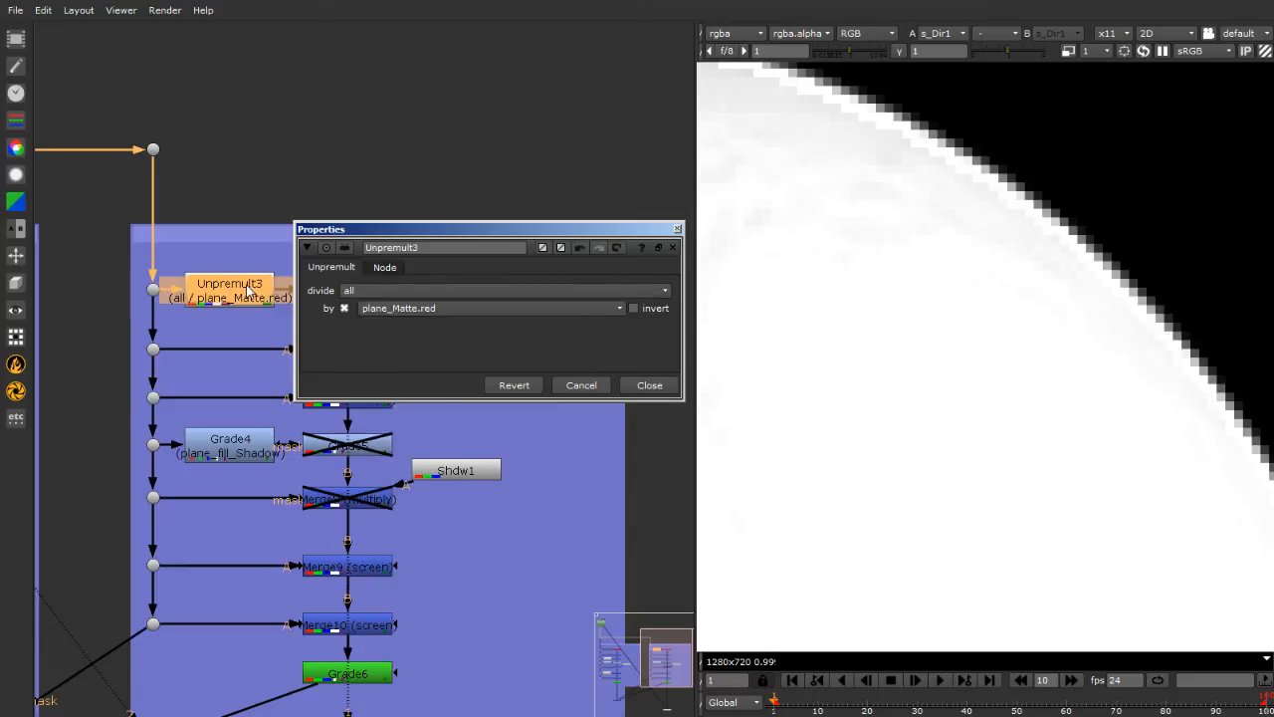
pyautogui.moveTo(247, 290); pyautogui.dragTo(242, 290)
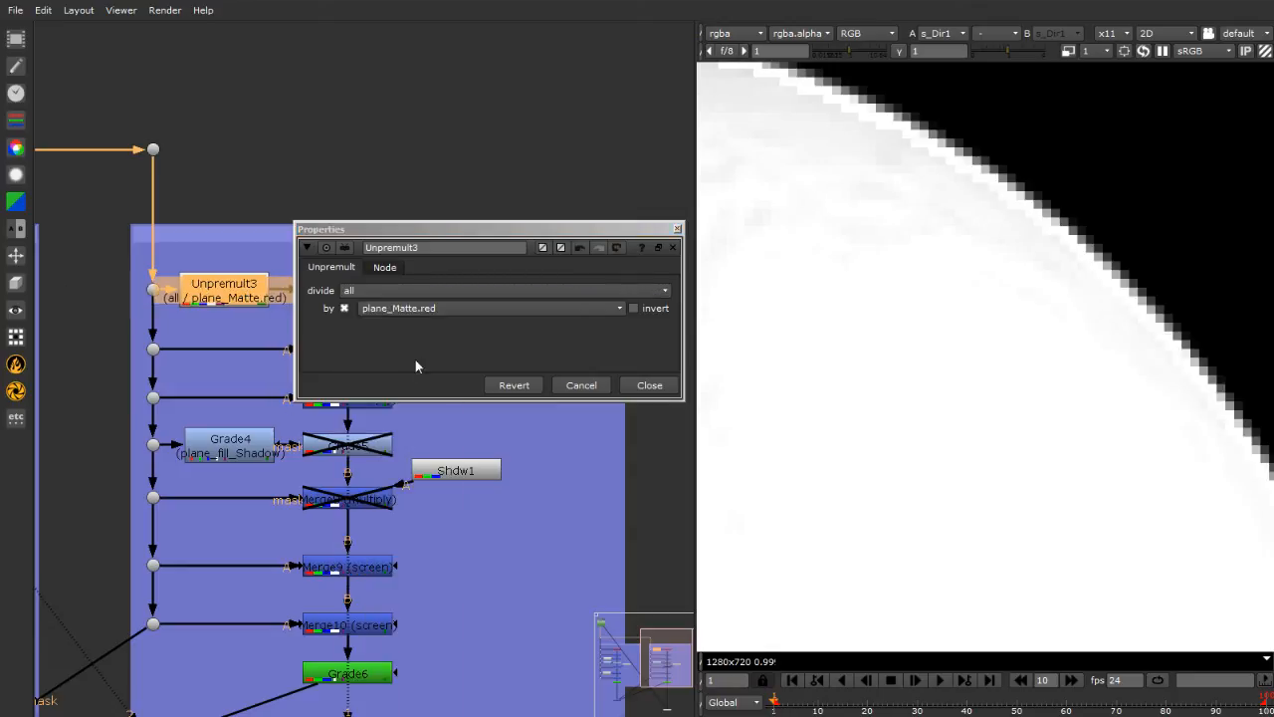
pyautogui.click(370, 309)
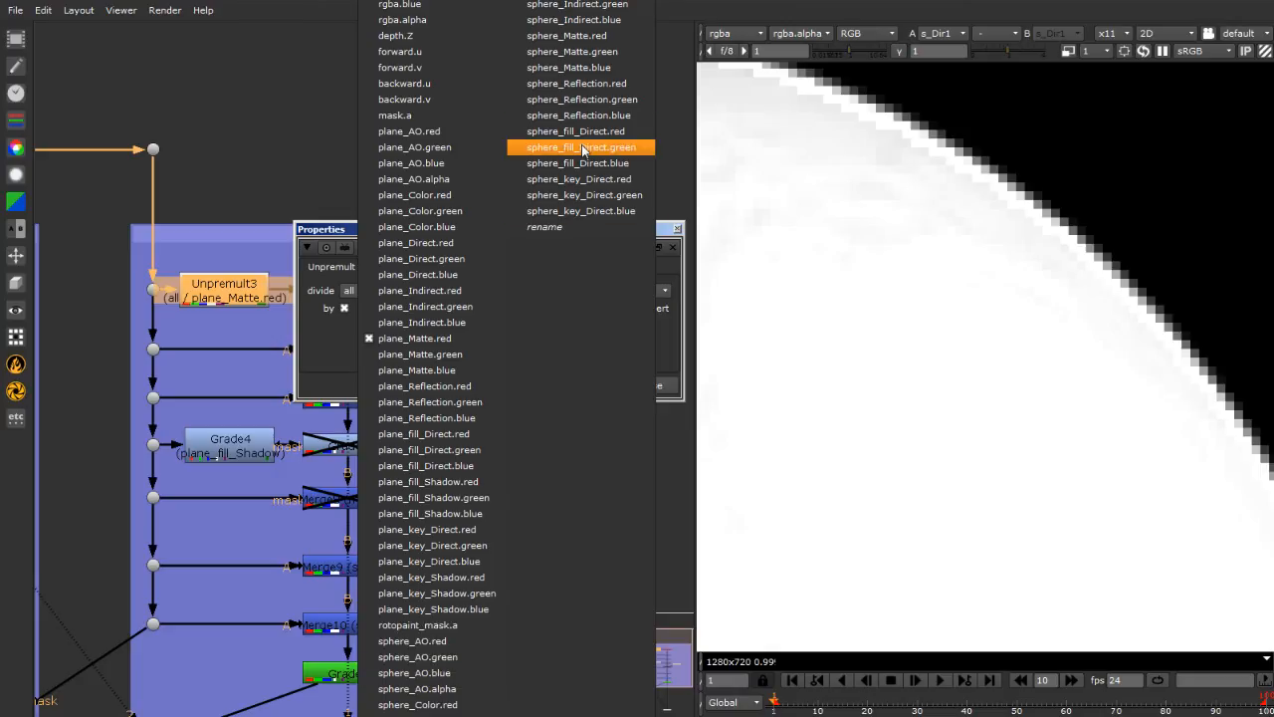
pyautogui.click(583, 38)
pyautogui.scroll(-4, 1095, 264)
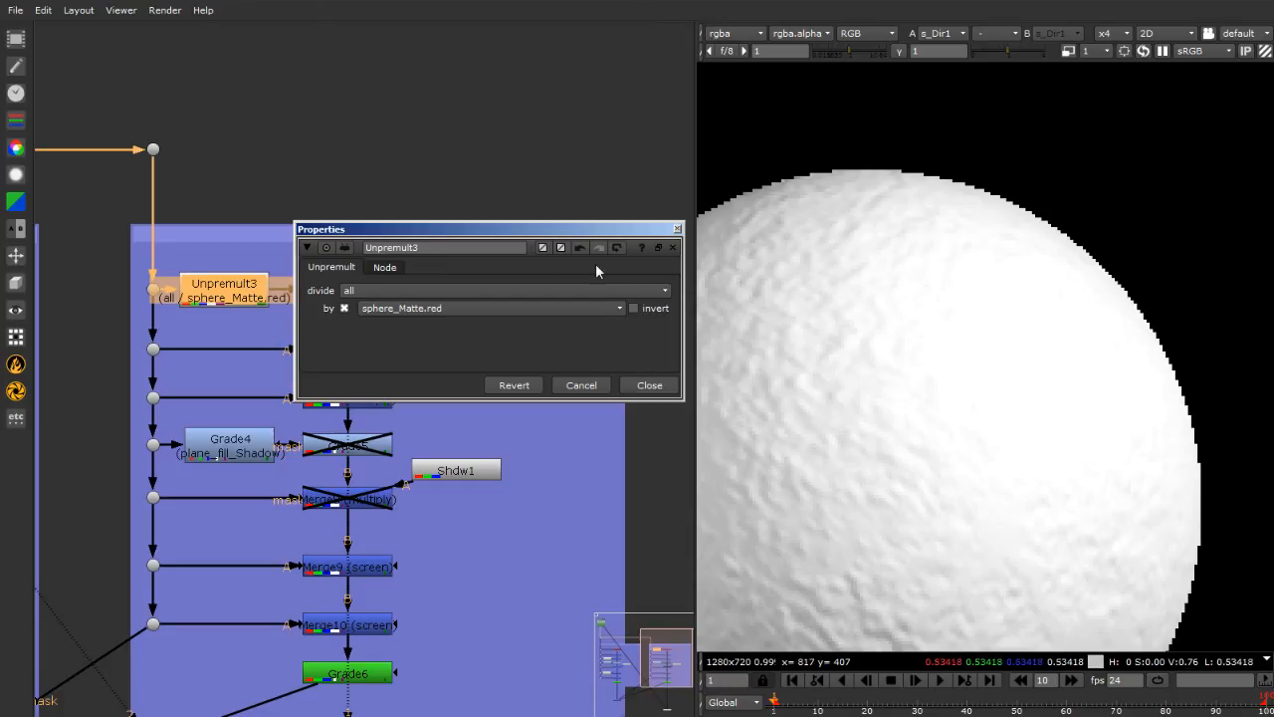
pyautogui.click(649, 385)
# Compare the sphere's edge with the s_Dir1 Unpremult disabled and enabled, leaving it enabled
pyautogui.scroll(4, 223, 291)
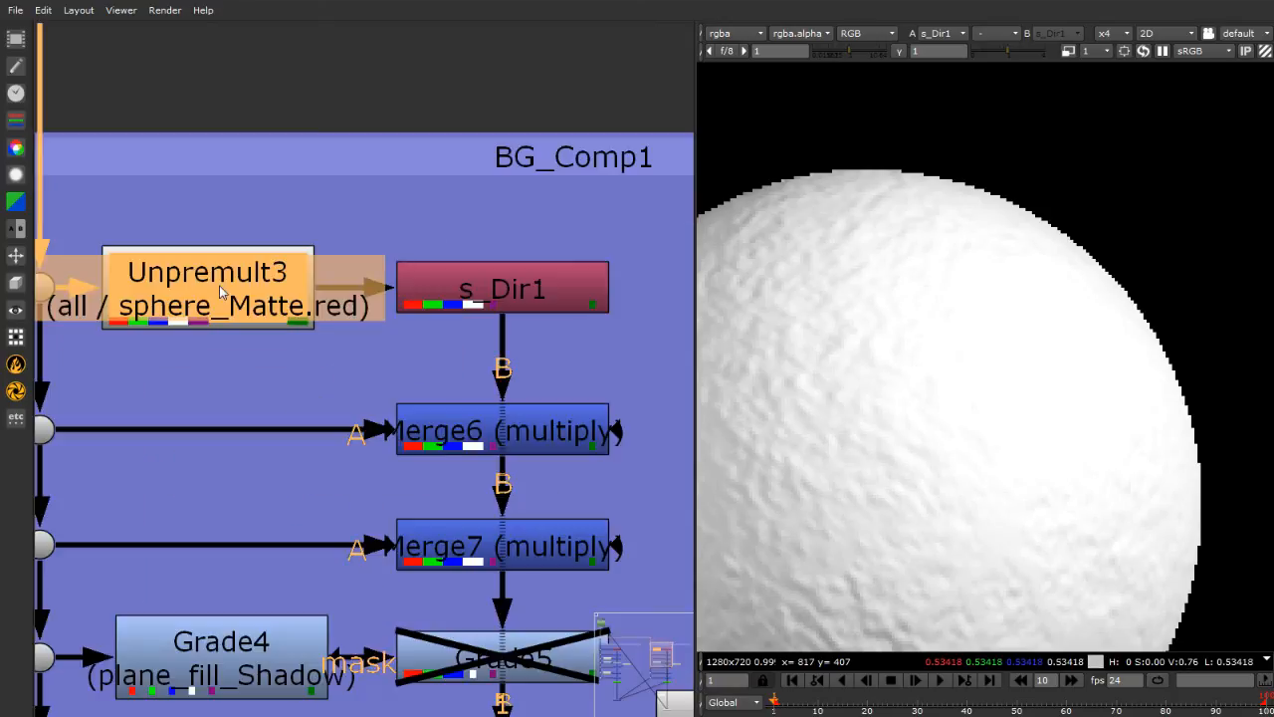
pyautogui.press('d')
pyautogui.scroll(4, 1063, 203)
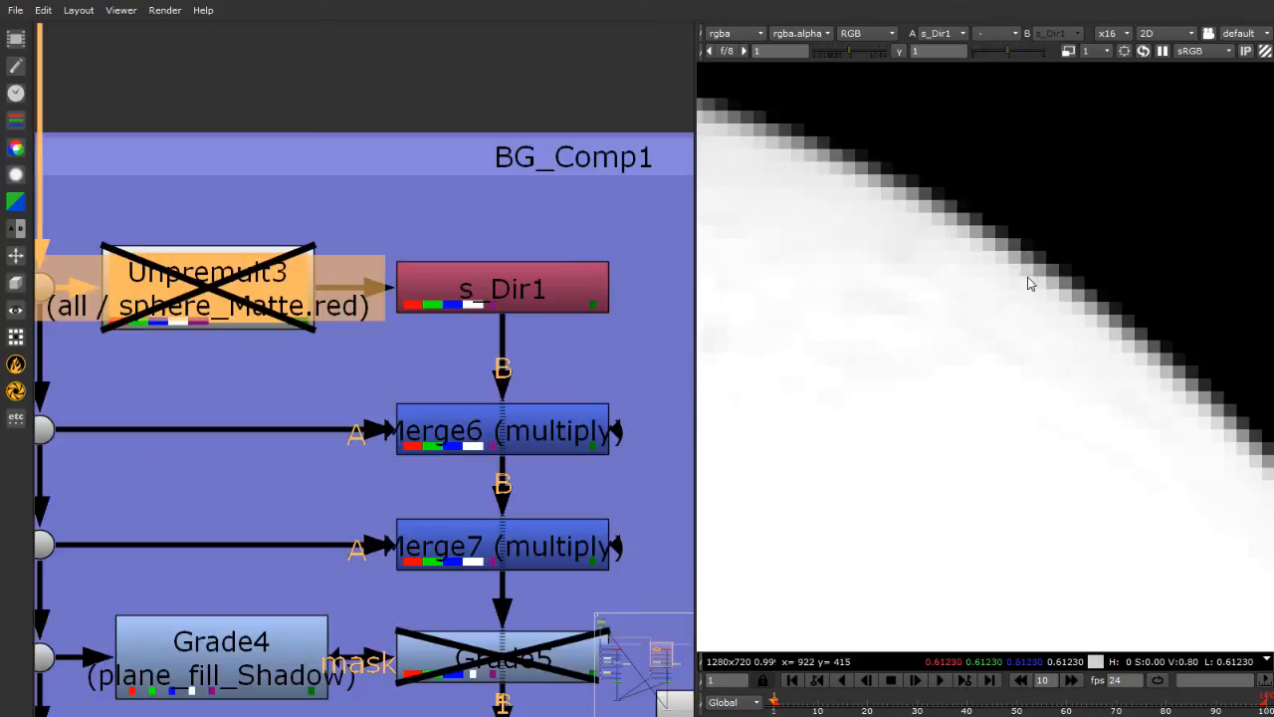
pyautogui.press('d')
pyautogui.scroll(-2, 987, 301)
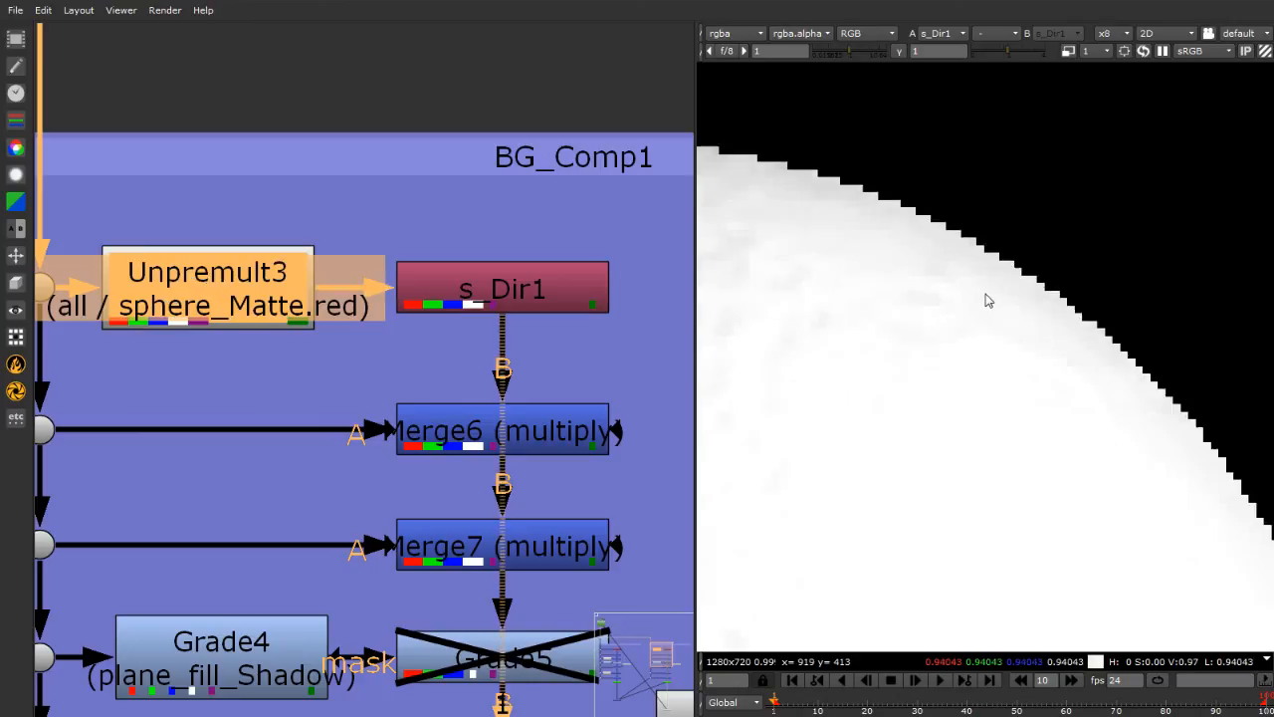
pyautogui.scroll(-2, 988, 301)
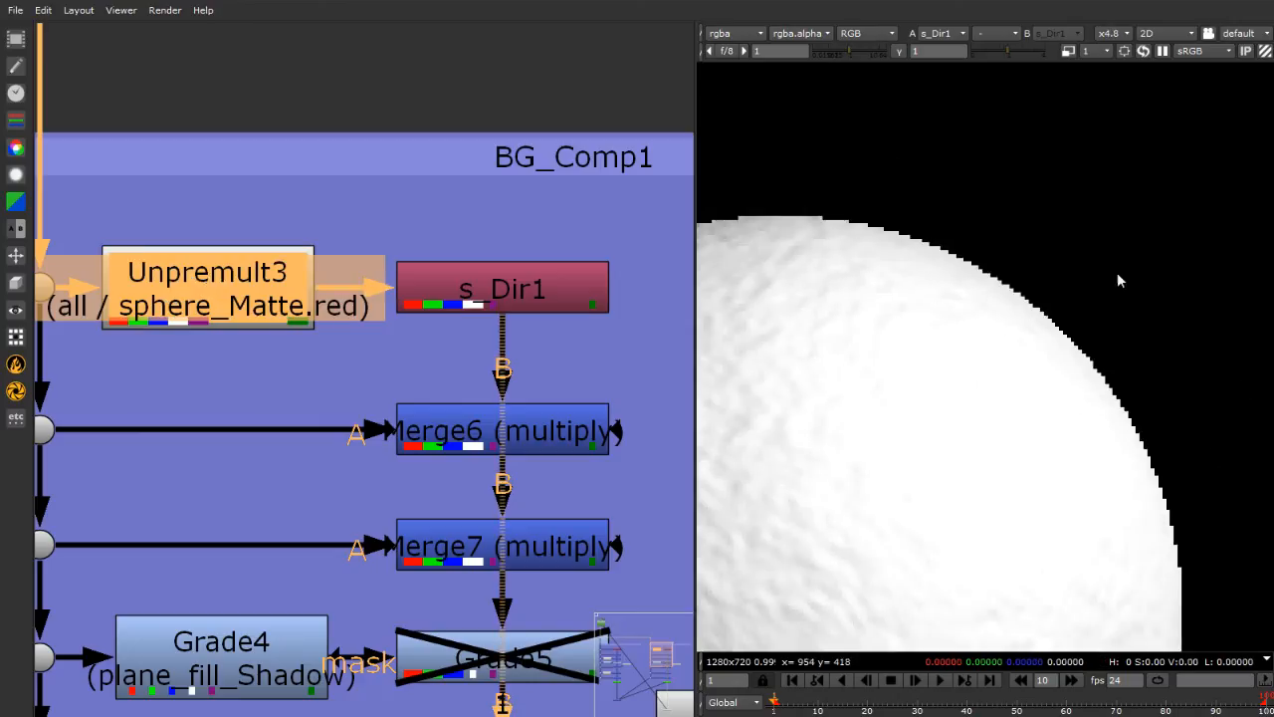
pyautogui.scroll(-3, 1101, 263)
pyautogui.scroll(3, 1085, 252)
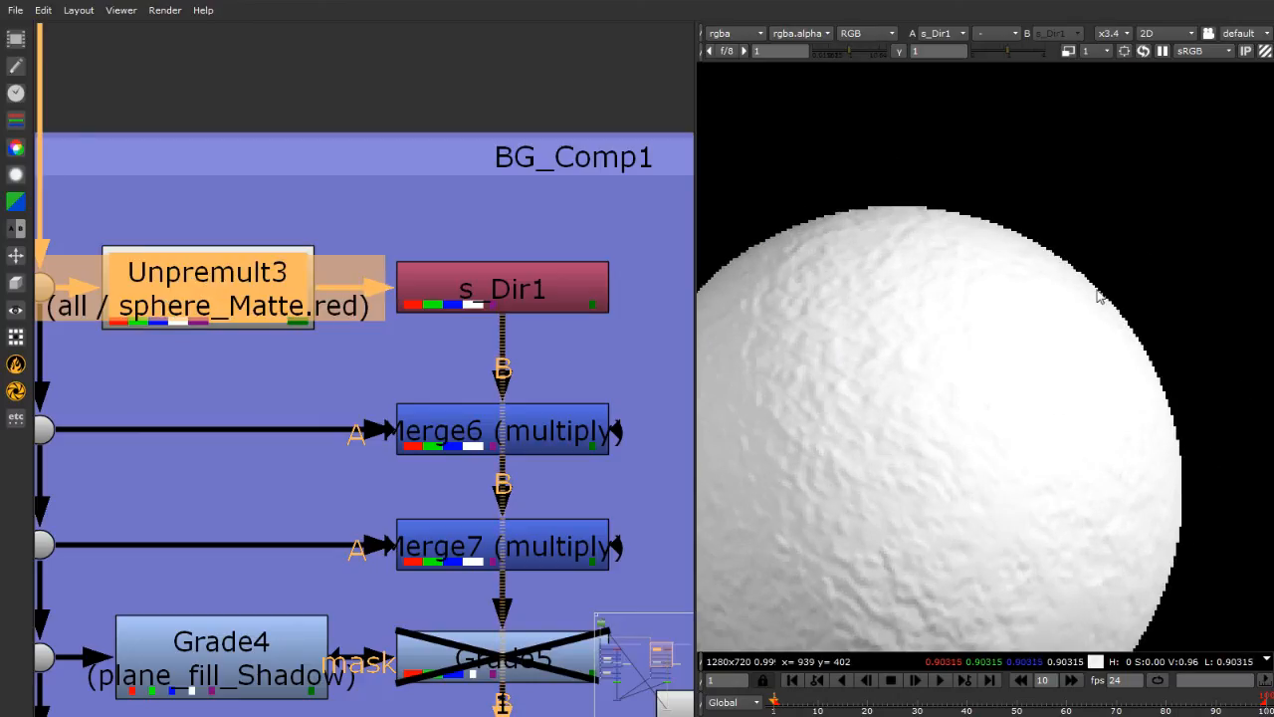
# View the Merge6 color multiply and examine the sphere's edge pixels up close
pyautogui.click(575, 430)
pyautogui.press('1')
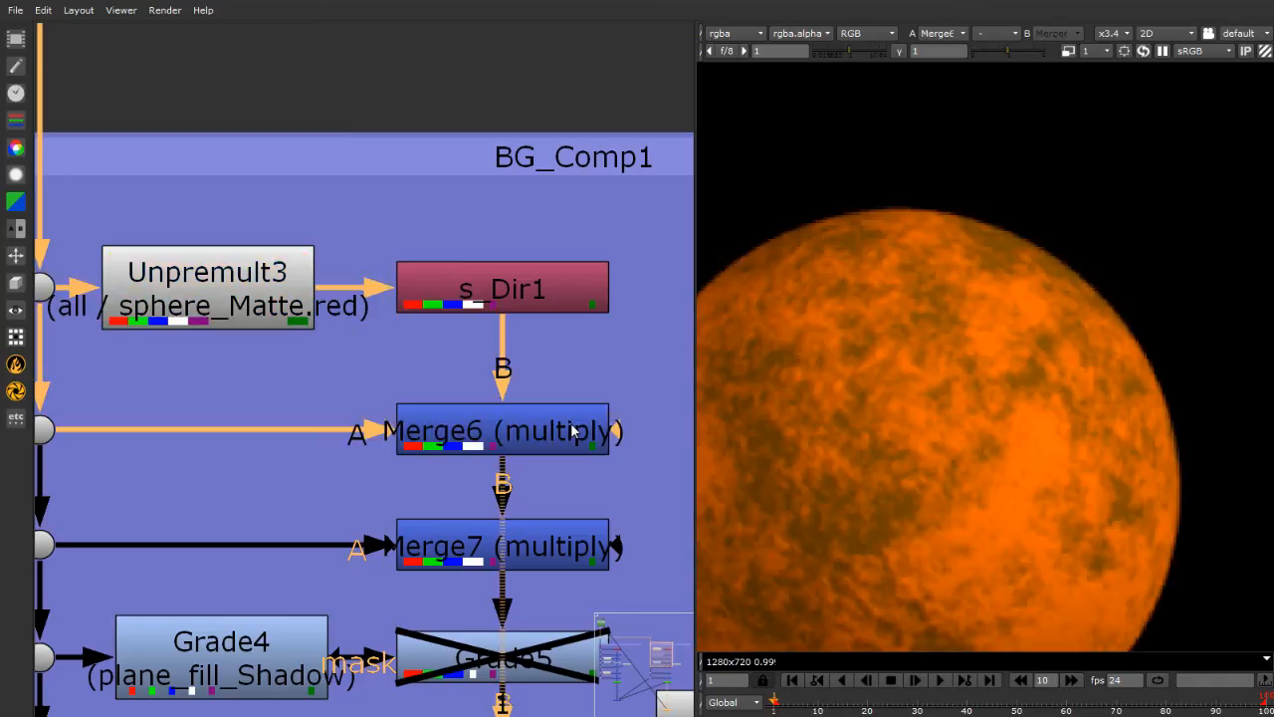
pyautogui.scroll(5, 1126, 260)
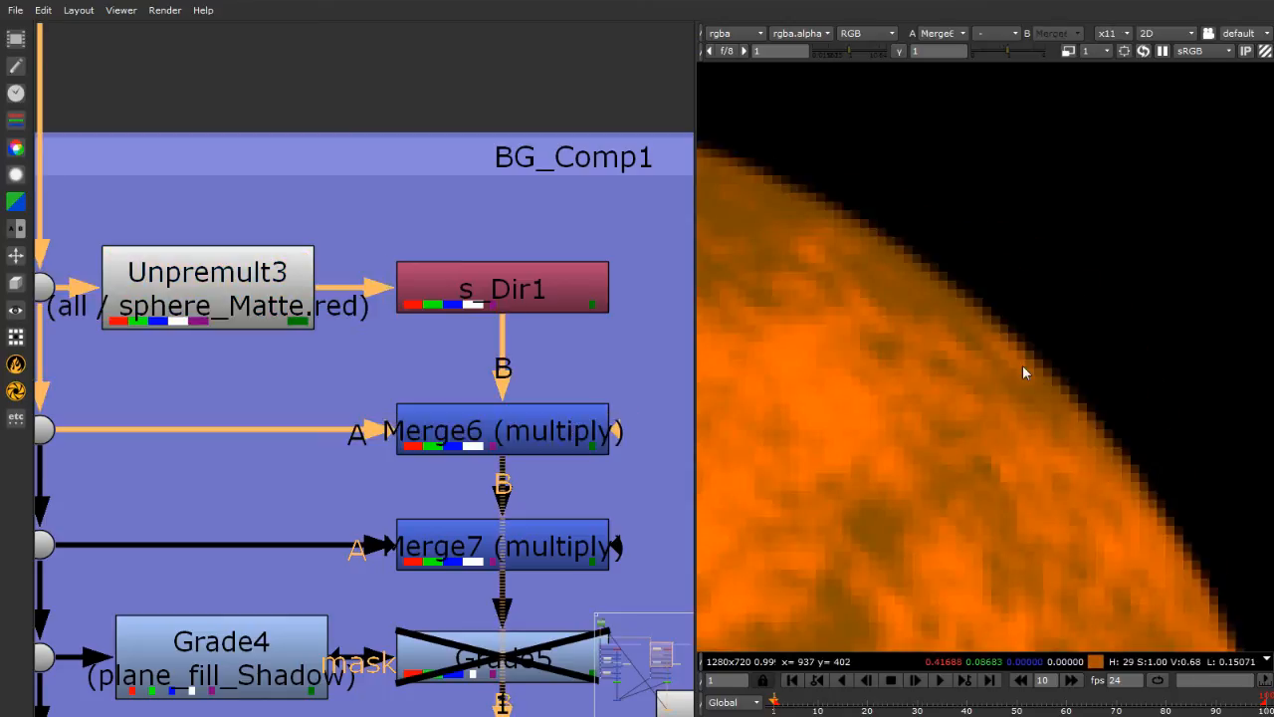
pyautogui.scroll(3, 1026, 369)
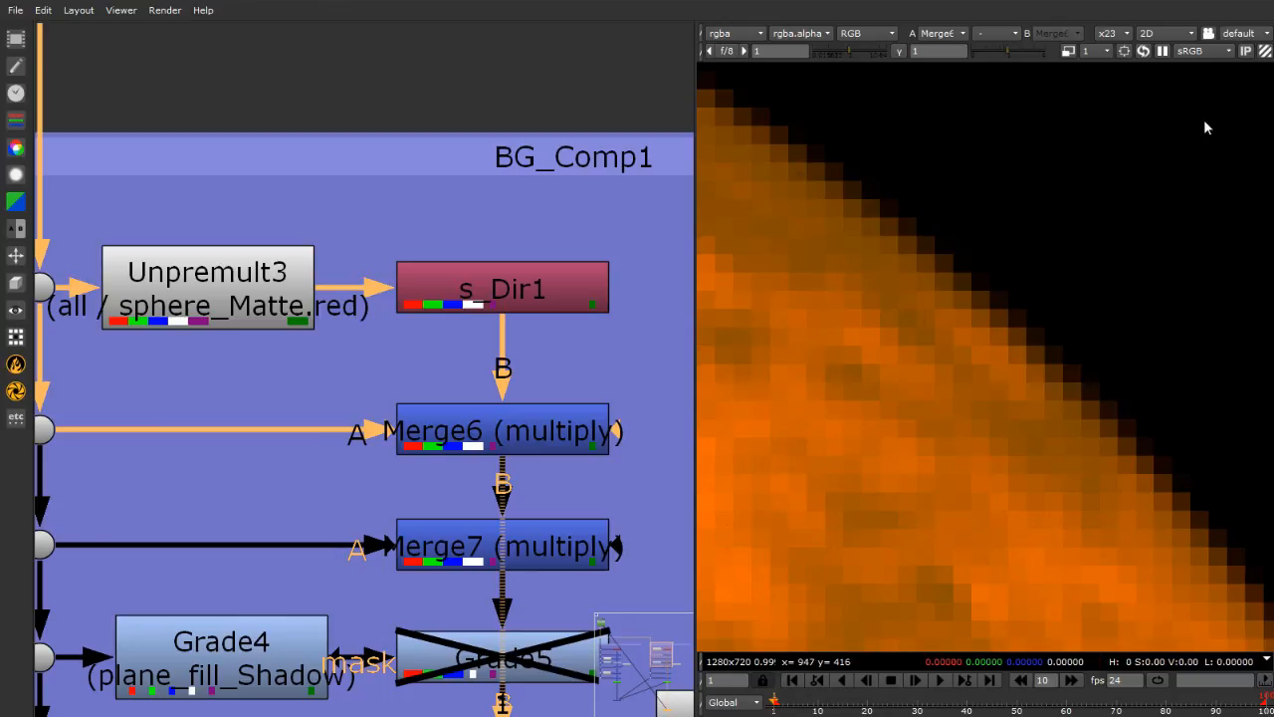
pyautogui.scroll(-3, 944, 349)
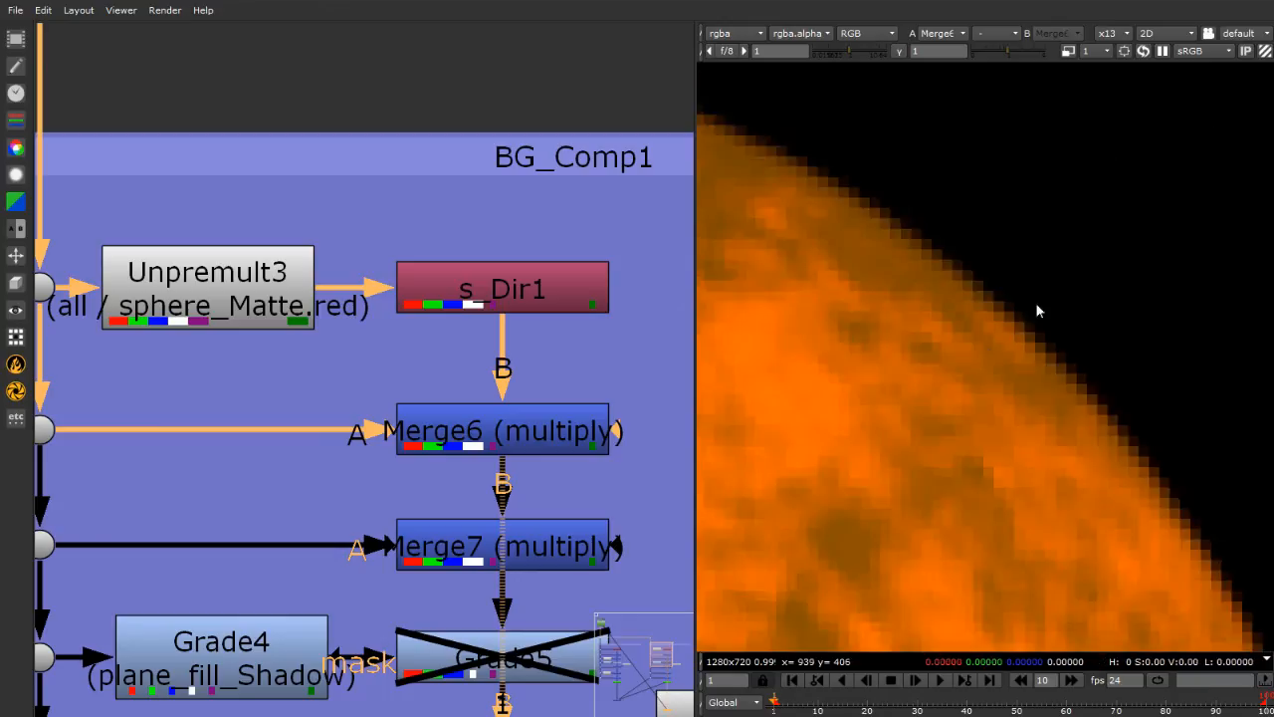
# Duplicate the sphere_Matte.red Unpremult onto Merge6's A input, keeping the original Unpremult connected to s_Dir1
pyautogui.click(195, 301)
pyautogui.hotkey('ctrl', 'c')
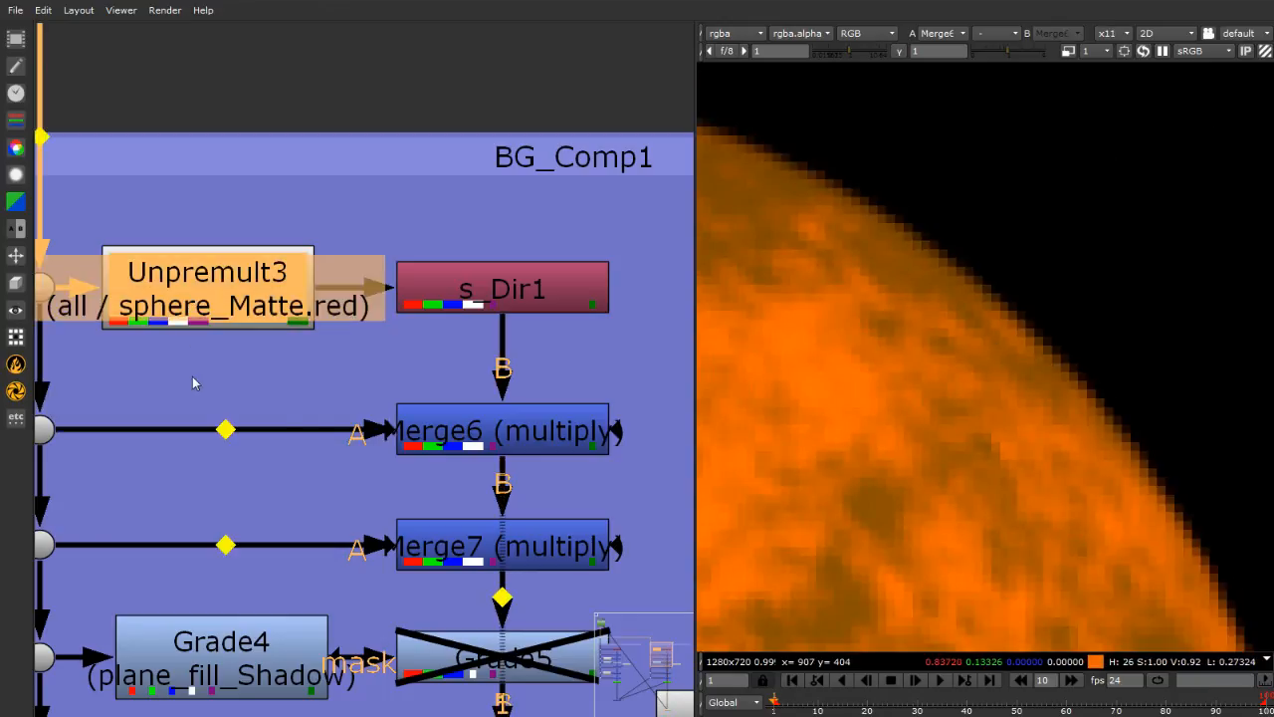
pyautogui.hotkey('ctrl', 'v')
pyautogui.moveTo(196, 398); pyautogui.dragTo(194, 435)
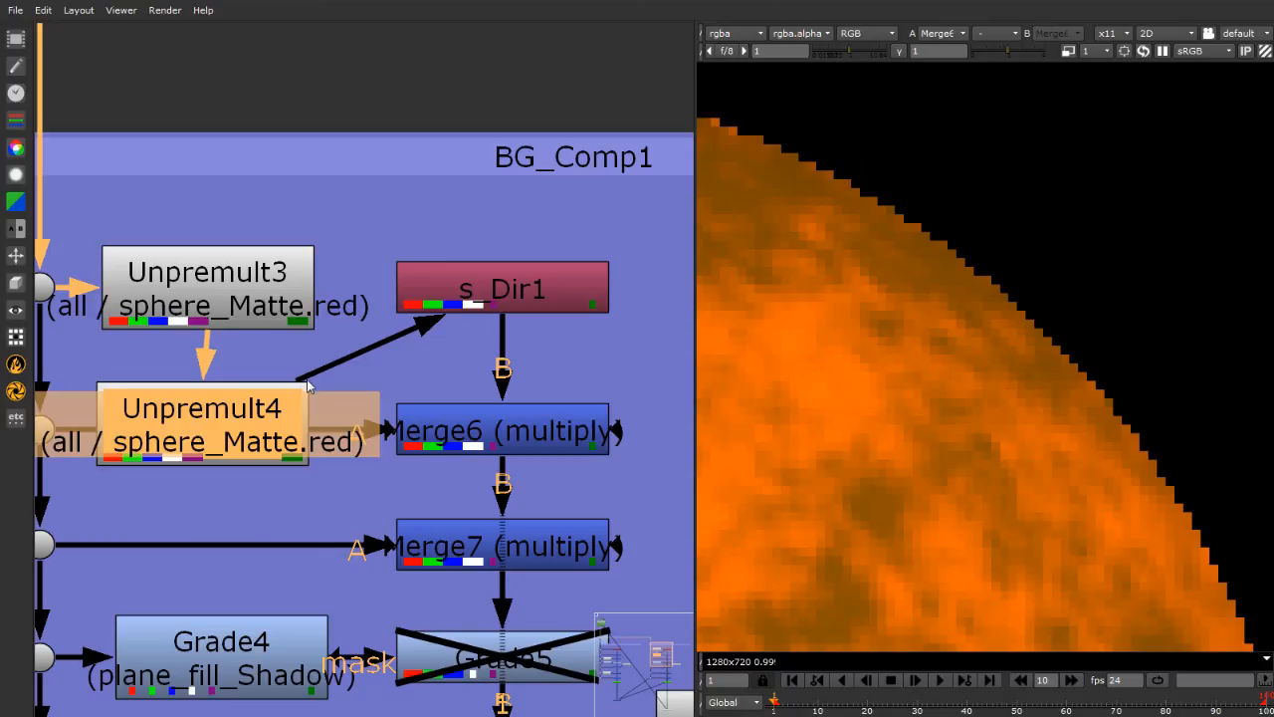
pyautogui.moveTo(305, 380); pyautogui.dragTo(286, 308)
pyautogui.moveTo(207, 354); pyautogui.dragTo(273, 369)
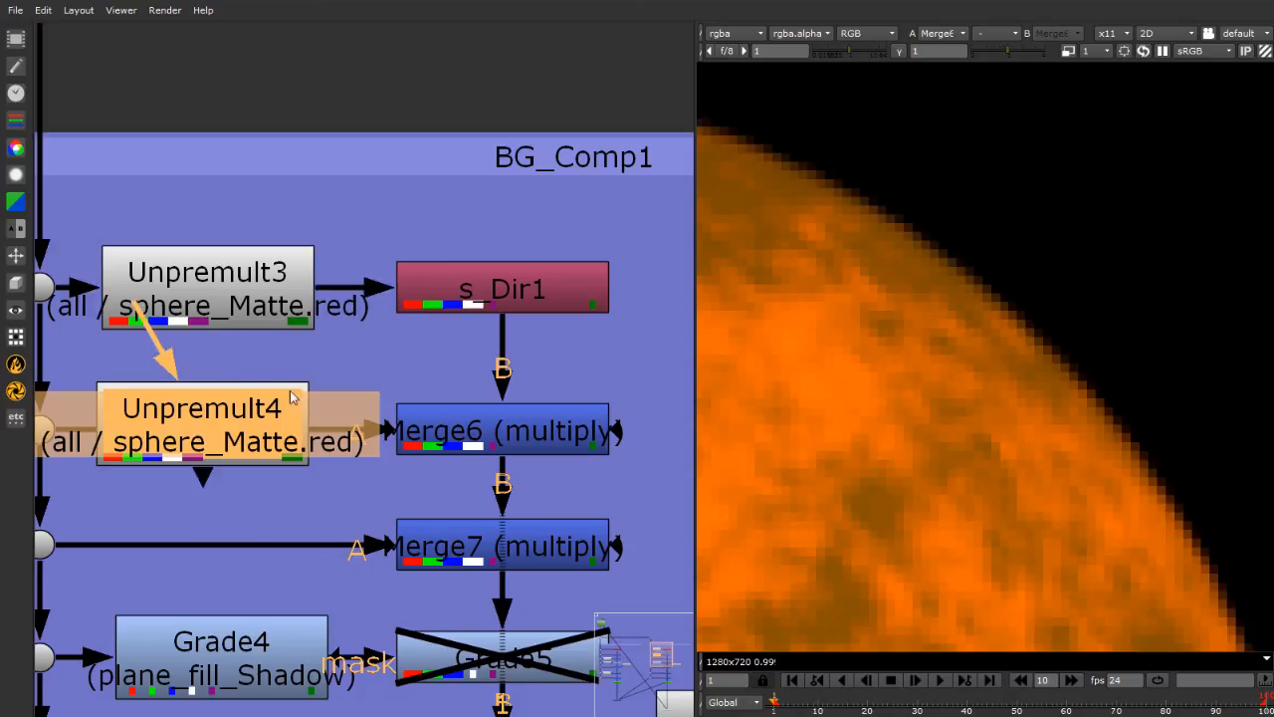
pyautogui.moveTo(216, 429)
pyautogui.mouseDown()
pyautogui.moveTo(238, 446)
pyautogui.moveTo(226, 429)
pyautogui.mouseUp()
# Inspect the sphere in the Merge6 result, both as a whole and along its unpremultiplied edge
pyautogui.scroll(-2, 1094, 384)
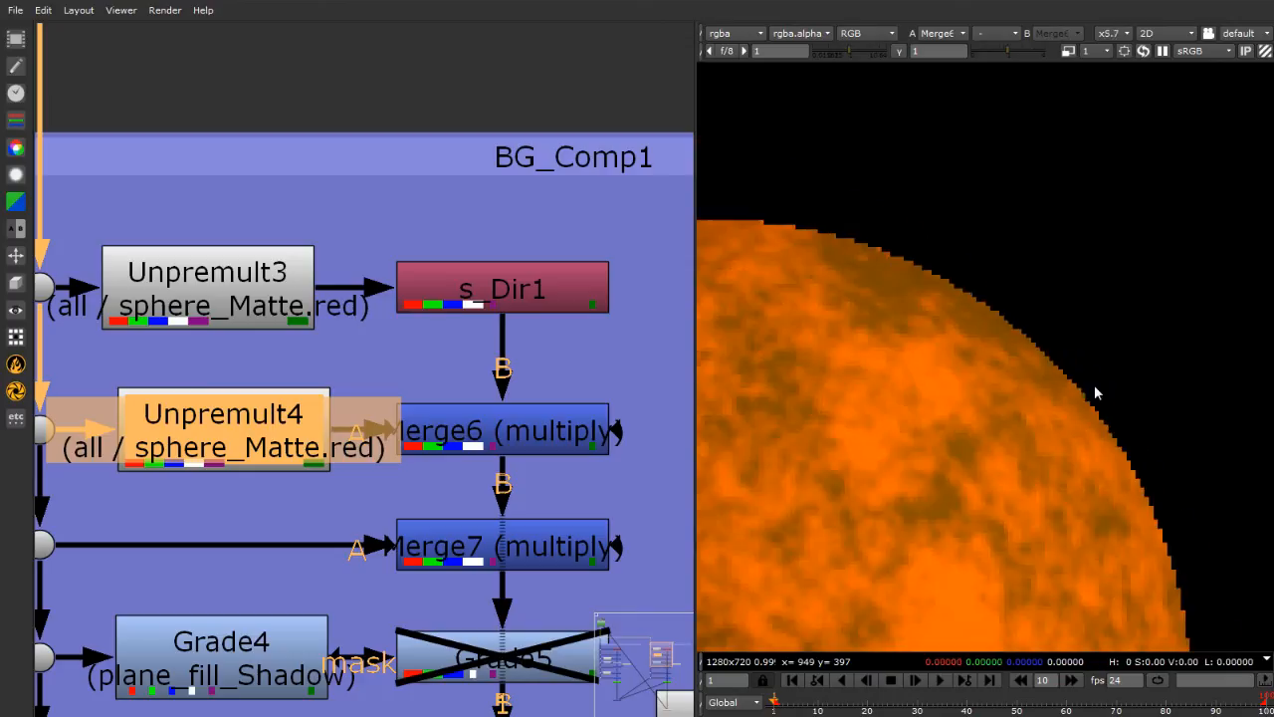
pyautogui.scroll(2, 1079, 376)
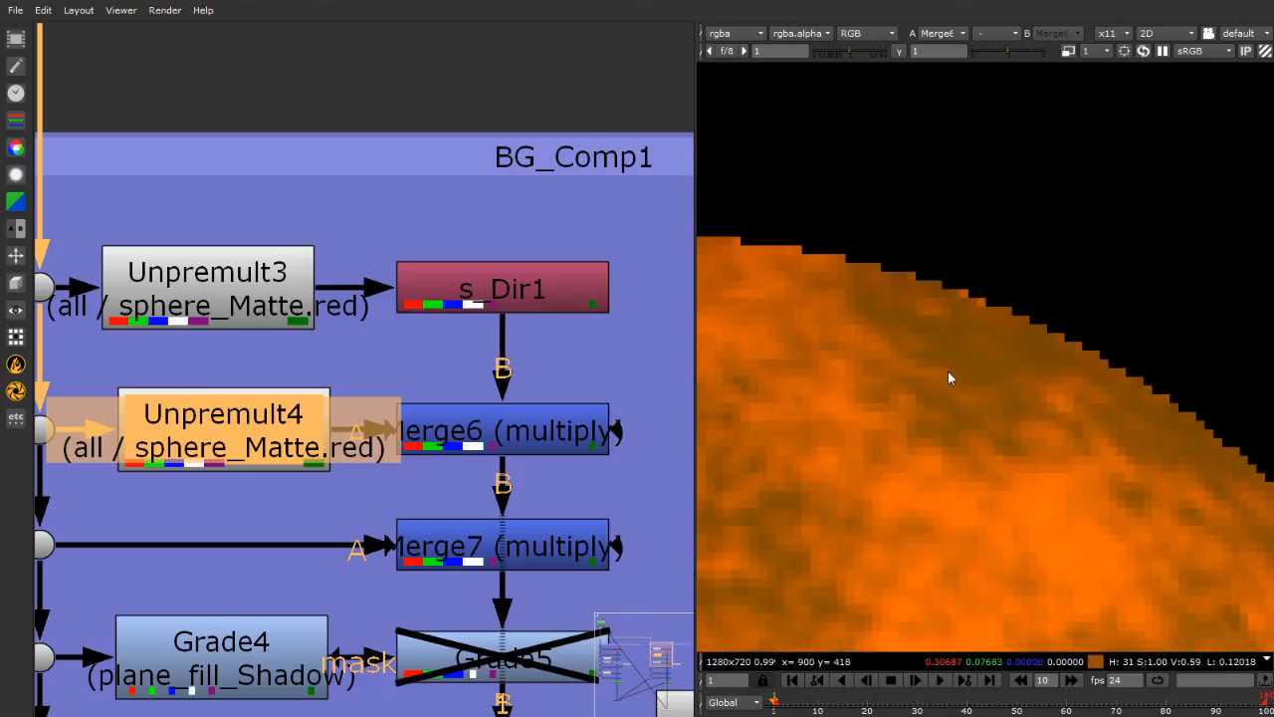
pyautogui.scroll(-4, 1069, 208)
pyautogui.scroll(-2, 826, 329)
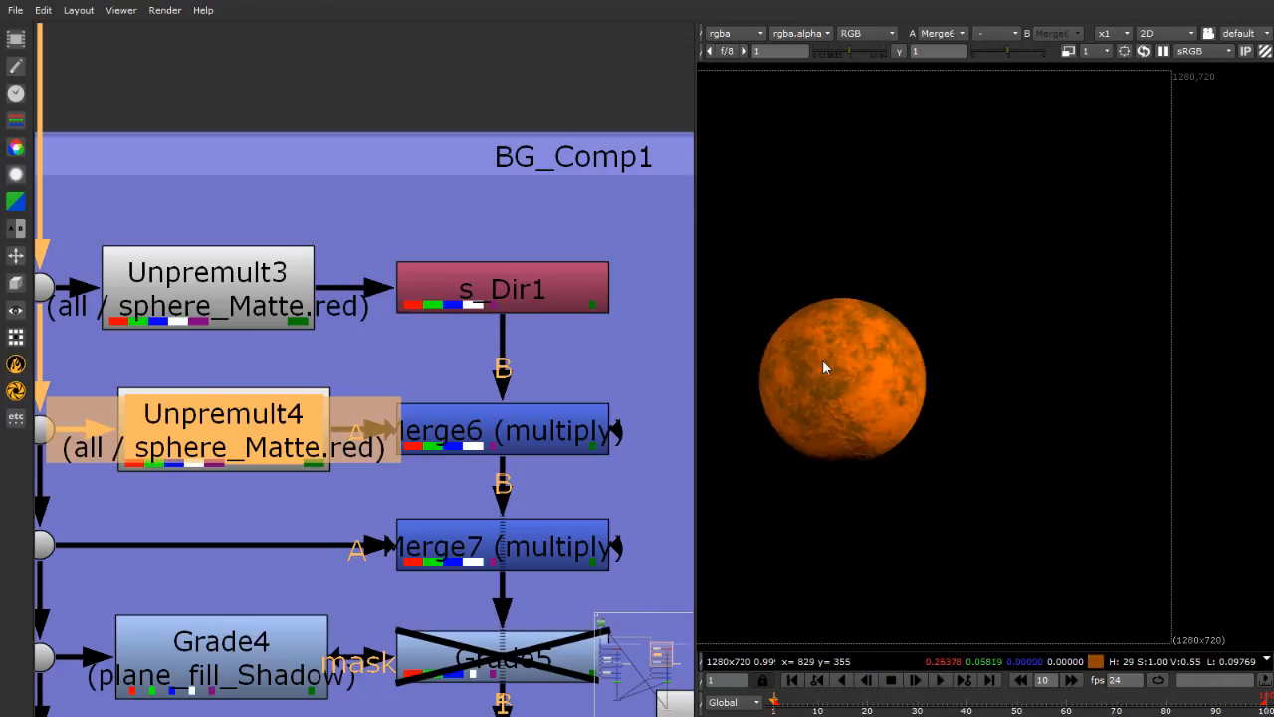
pyautogui.scroll(8, 824, 368)
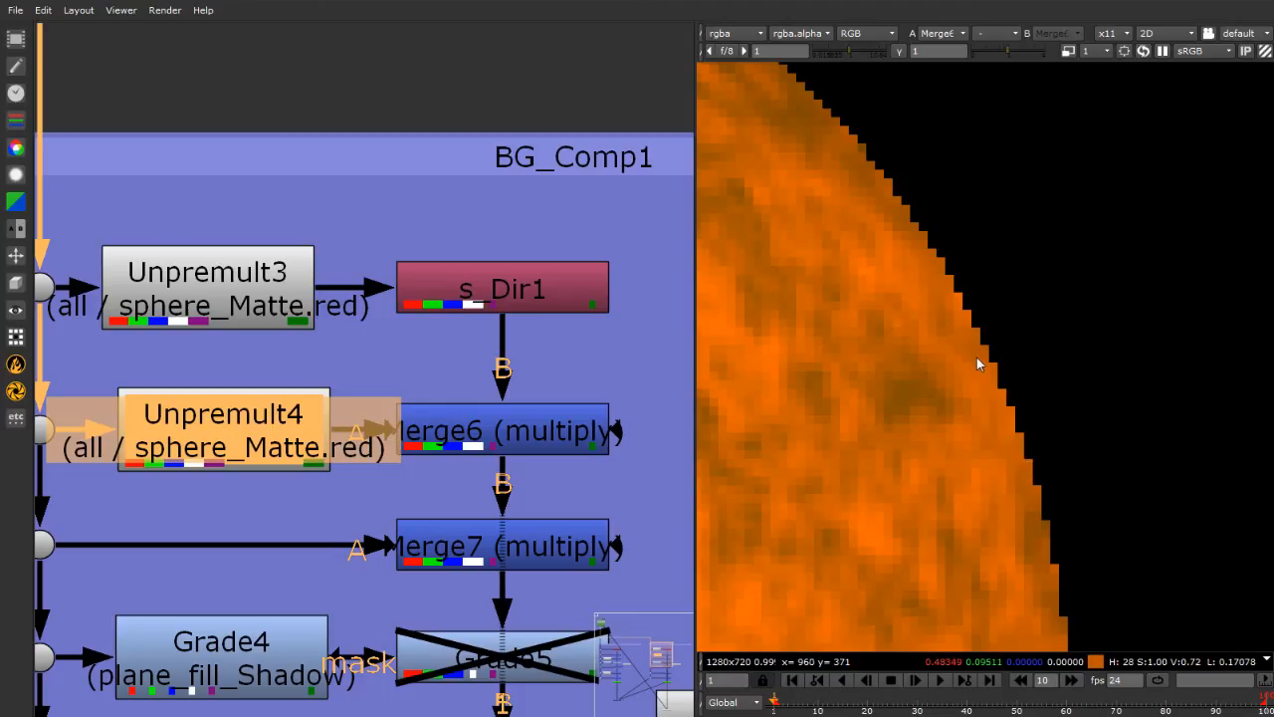
# View the Merge7 multiply and examine the sphere's edge and overall shading
pyautogui.scroll(-4, 445, 423)
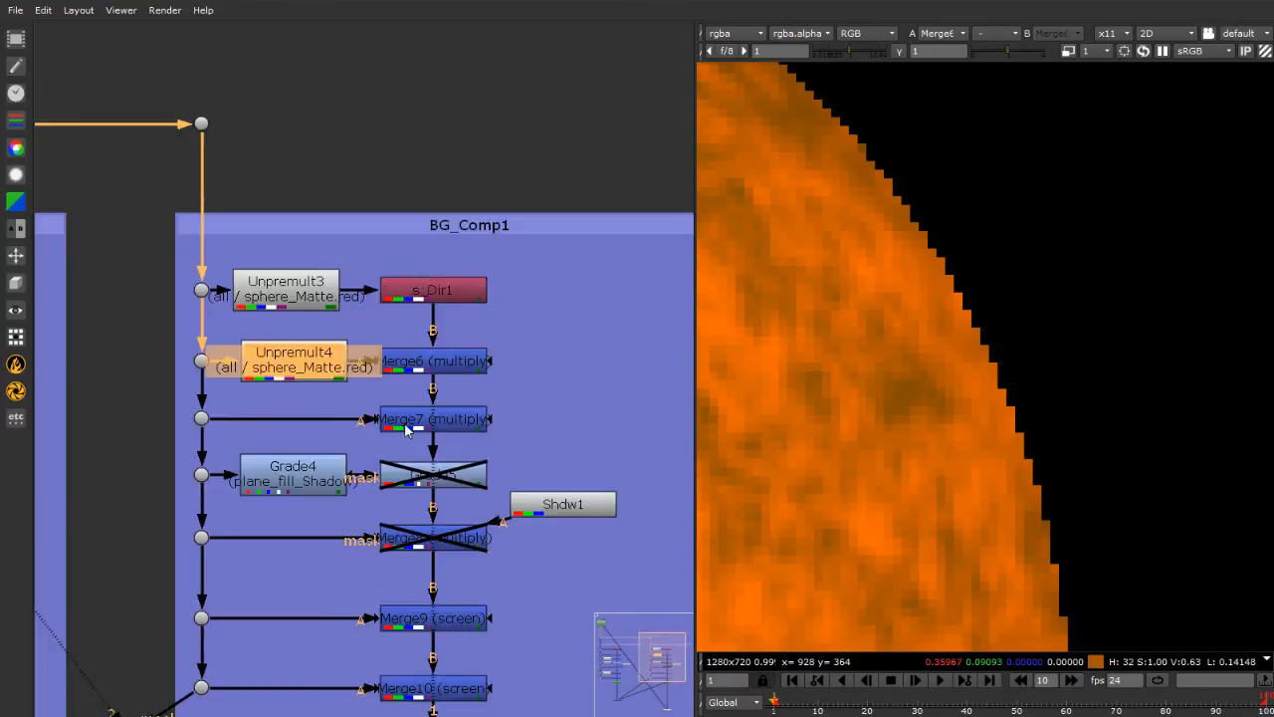
pyautogui.scroll(3, 445, 423)
pyautogui.click(445, 423)
pyautogui.press('1')
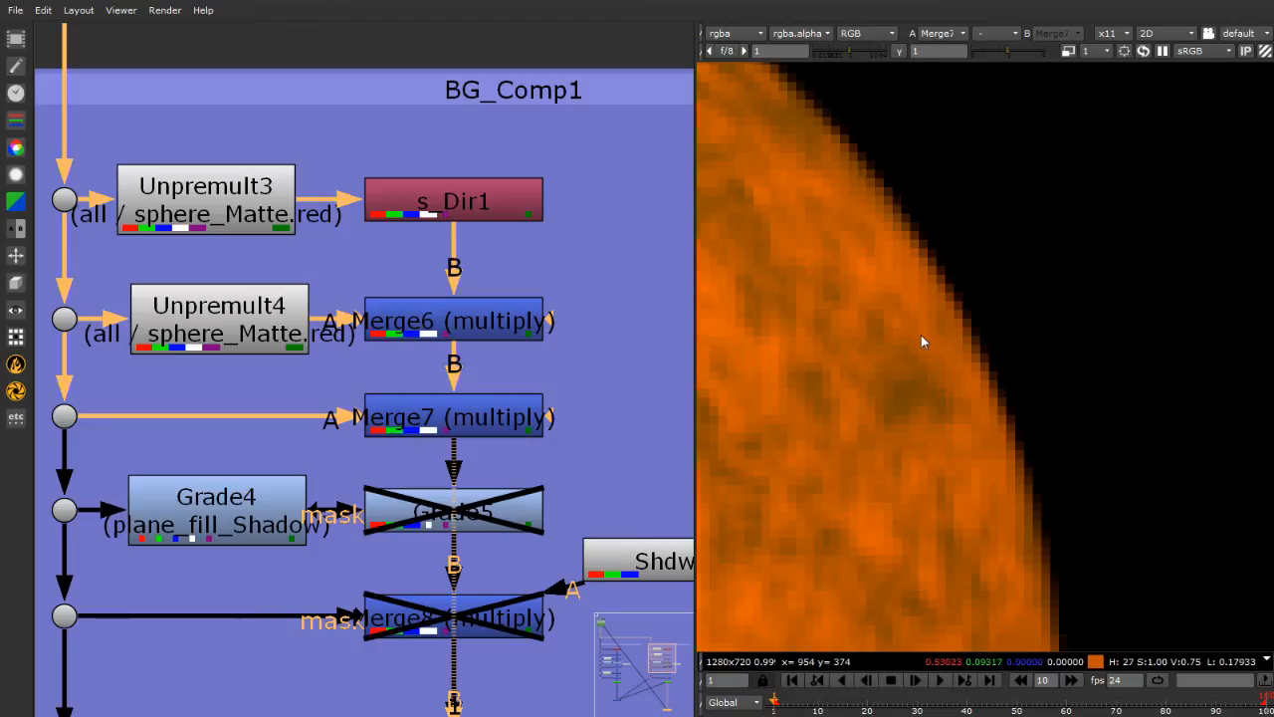
pyautogui.scroll(-4, 1095, 349)
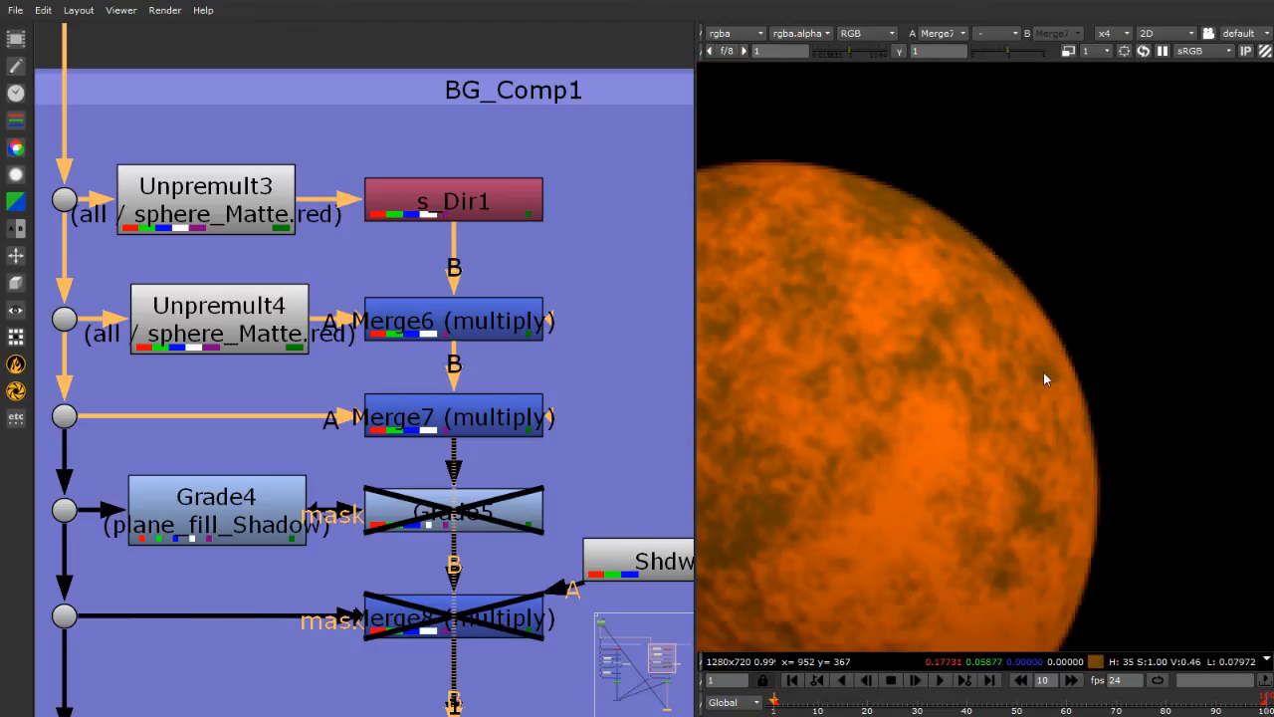
pyautogui.scroll(-3, 1117, 490)
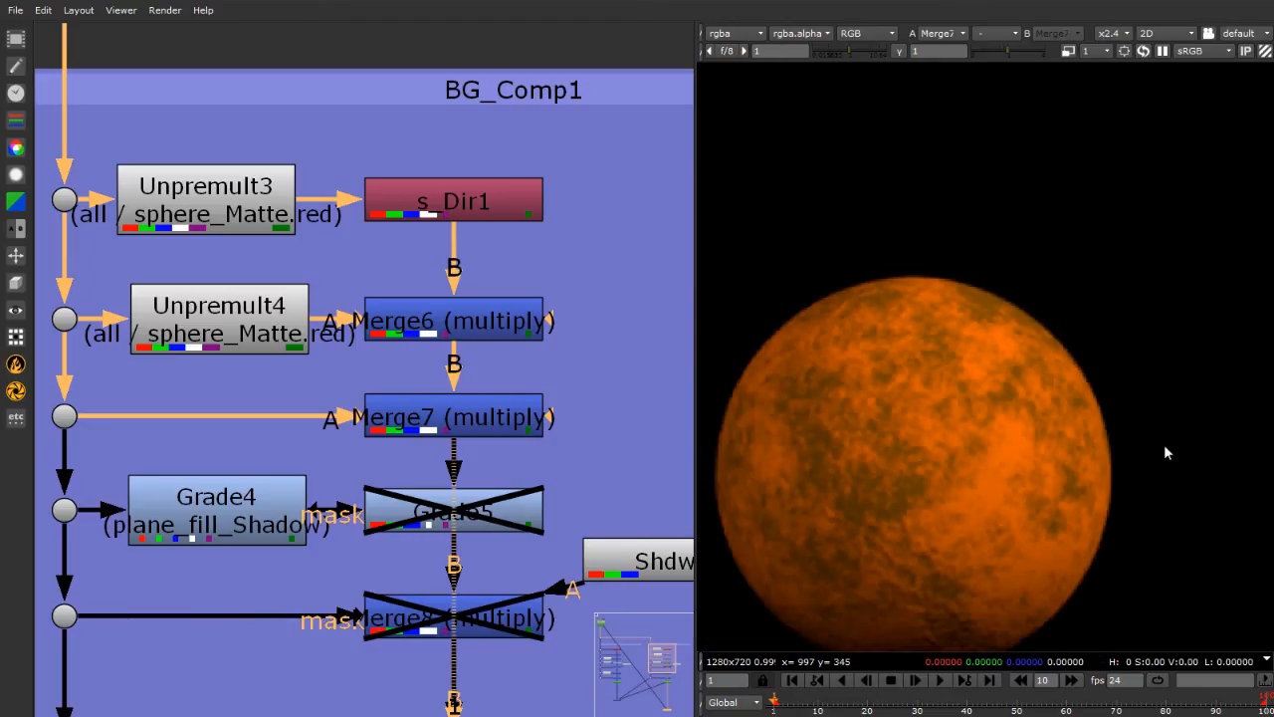
pyautogui.scroll(2, 1069, 378)
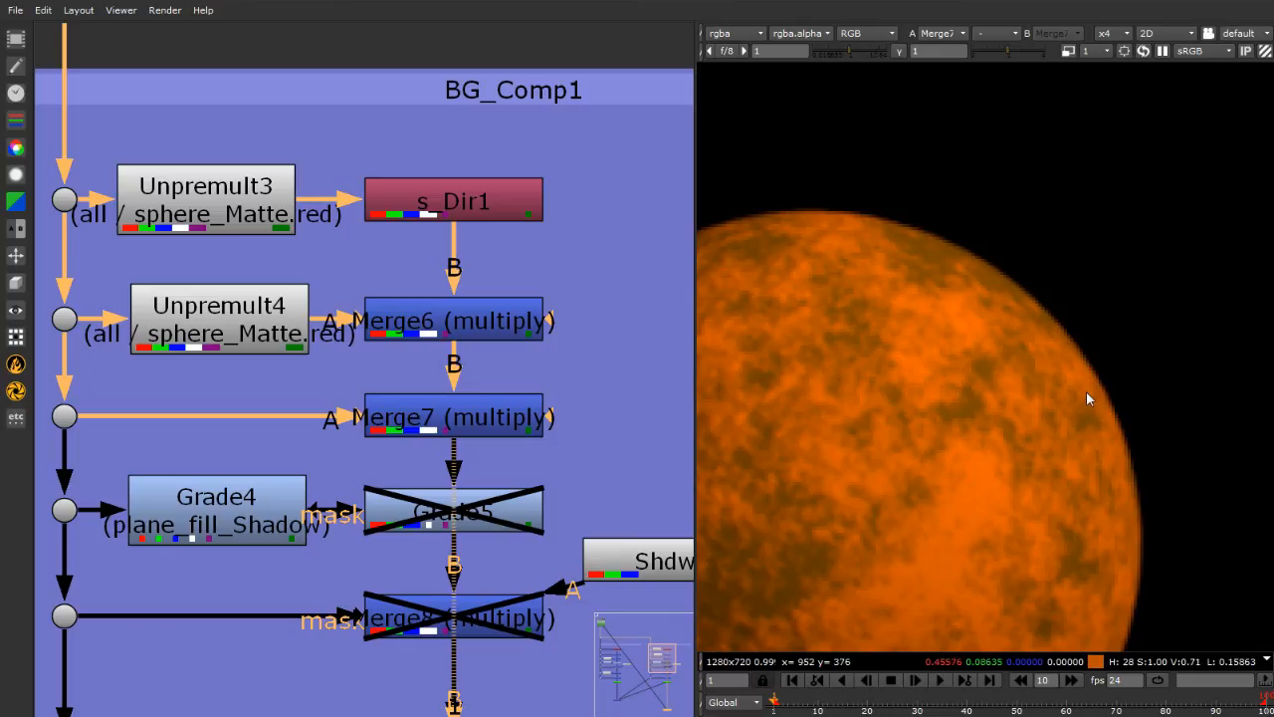
pyautogui.scroll(-3, 1086, 390)
pyautogui.scroll(2, 1134, 434)
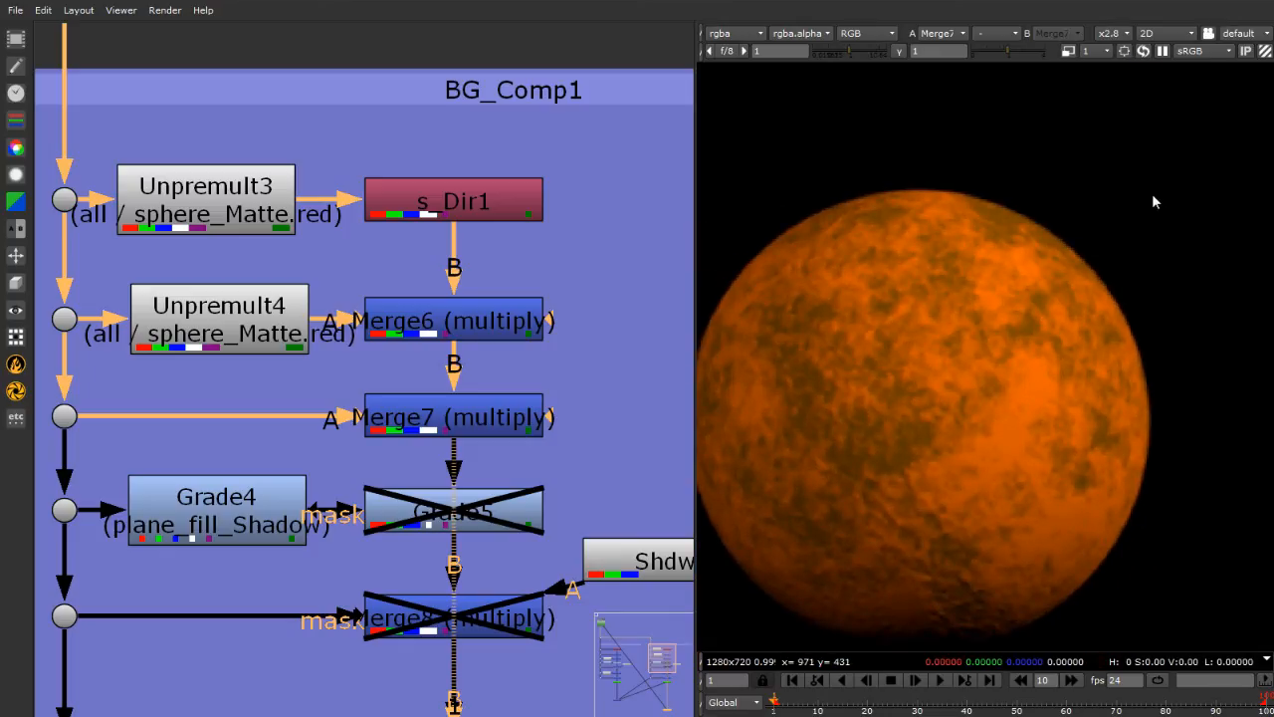
# View the Merge9 screen operation in BG_Comp1 and inspect the sphere's edge up close
pyautogui.scroll(-5, 264, 249)
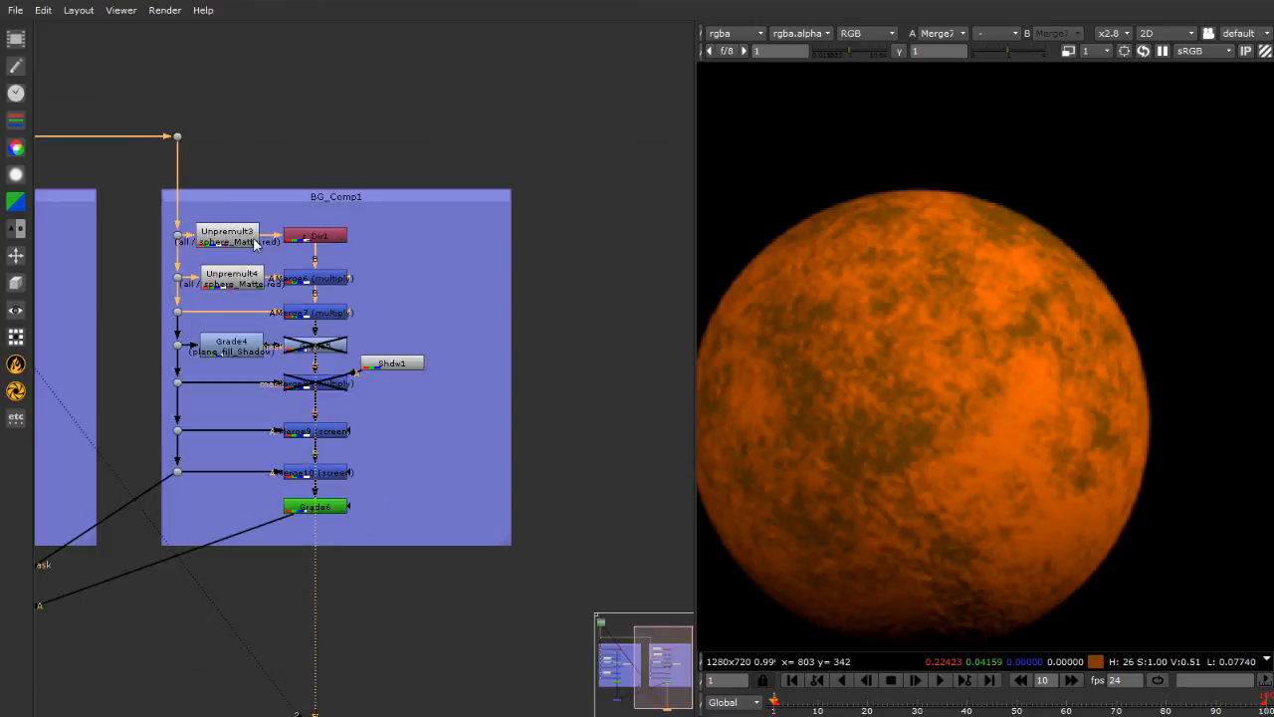
pyautogui.scroll(3, 214, 252)
pyautogui.scroll(1, 204, 253)
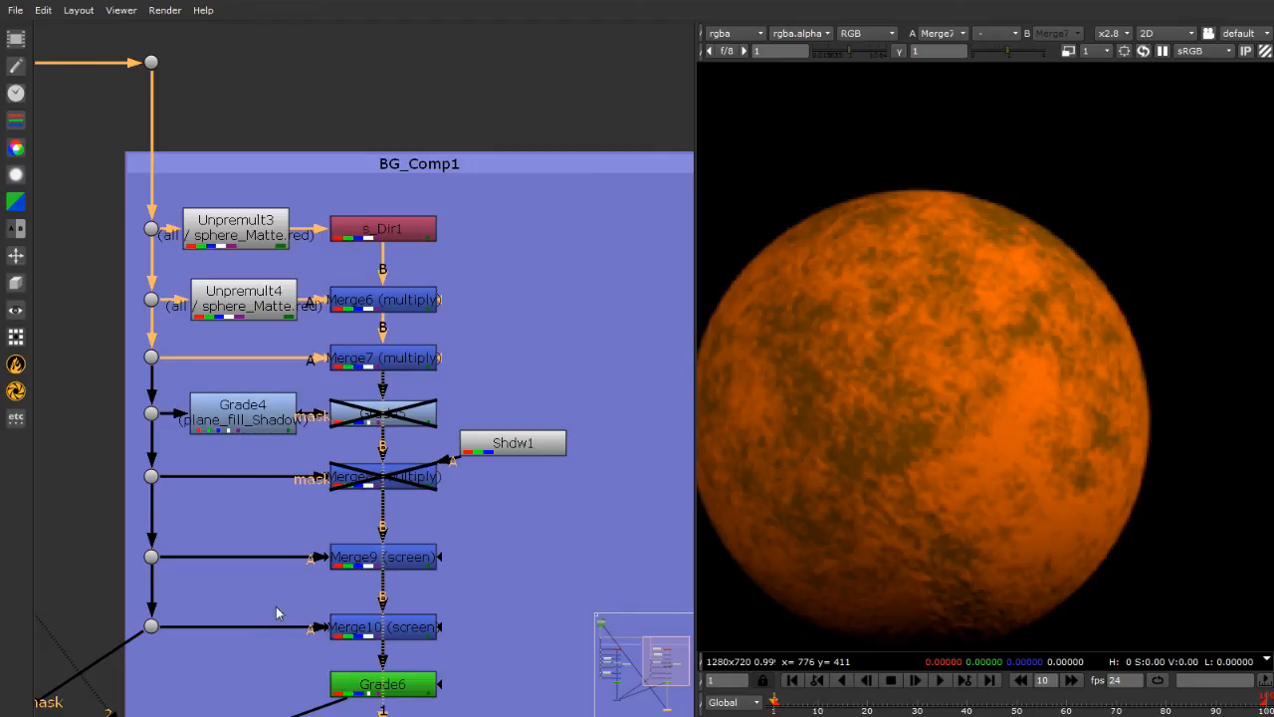
pyautogui.click(417, 358)
pyautogui.keyDown('shift'); pyautogui.click(417, 360); pyautogui.keyUp('shift')
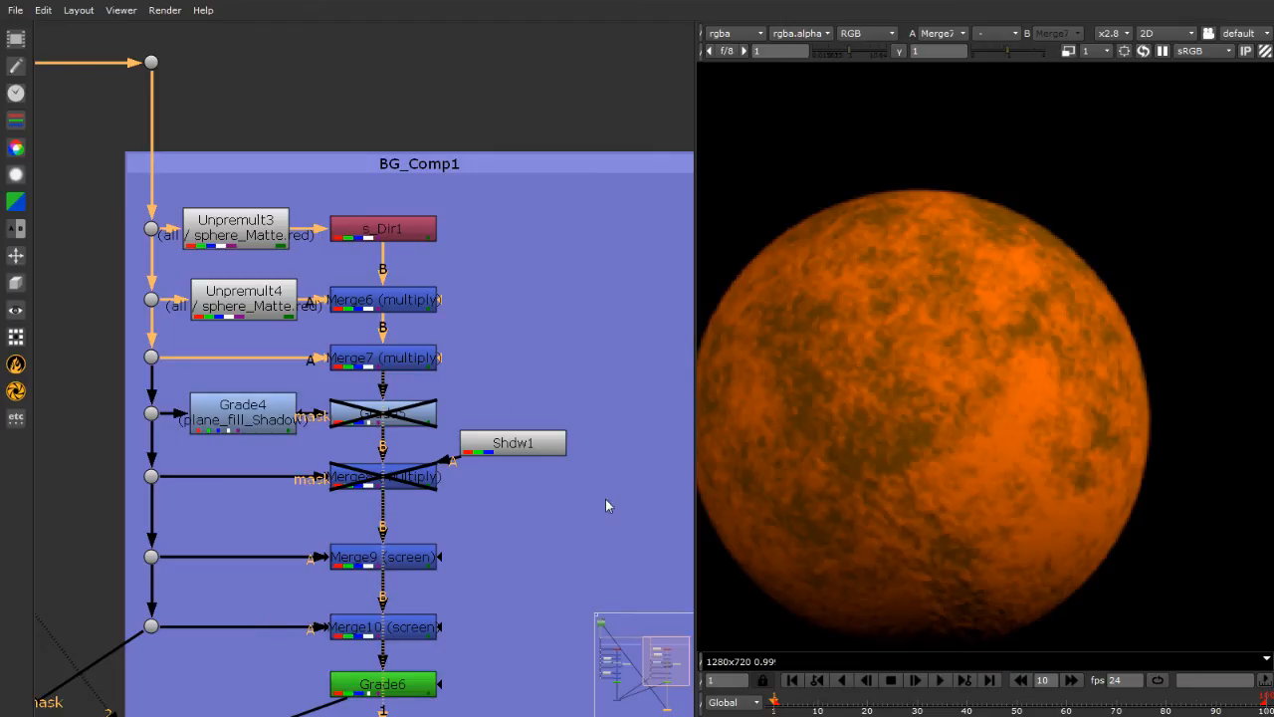
pyautogui.click(416, 558)
pyautogui.press('1')
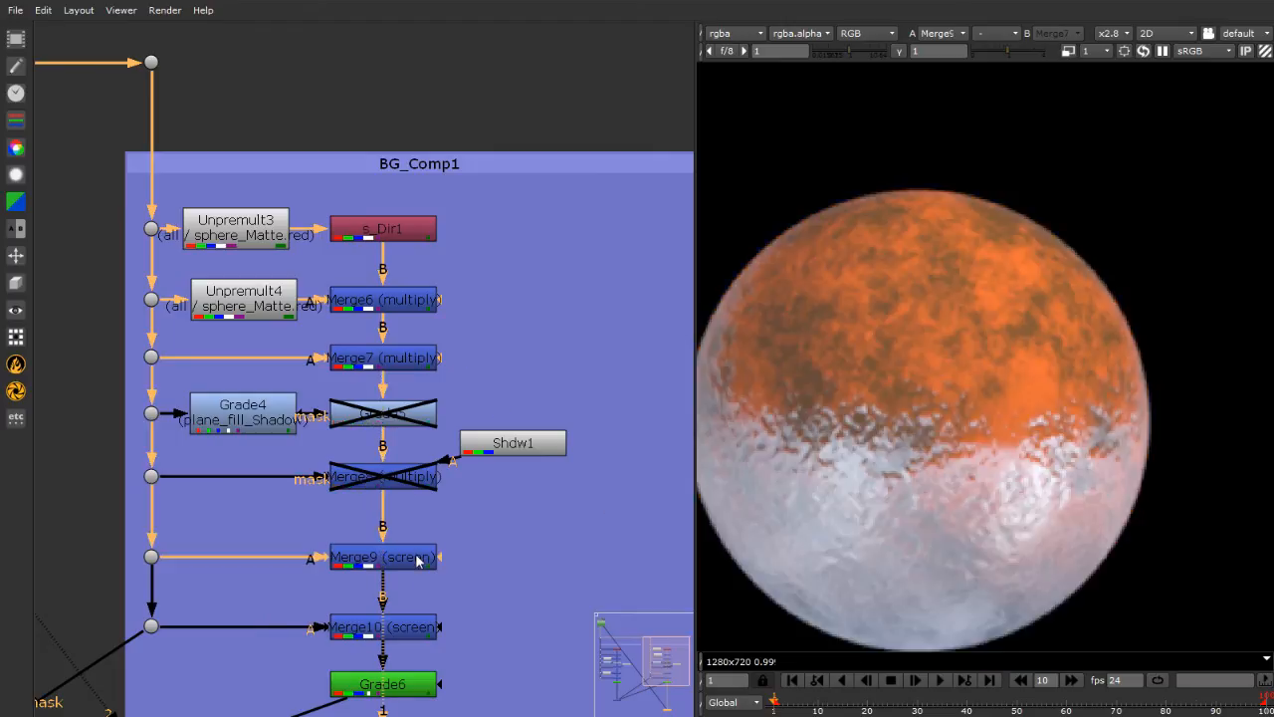
pyautogui.scroll(6, 1150, 544)
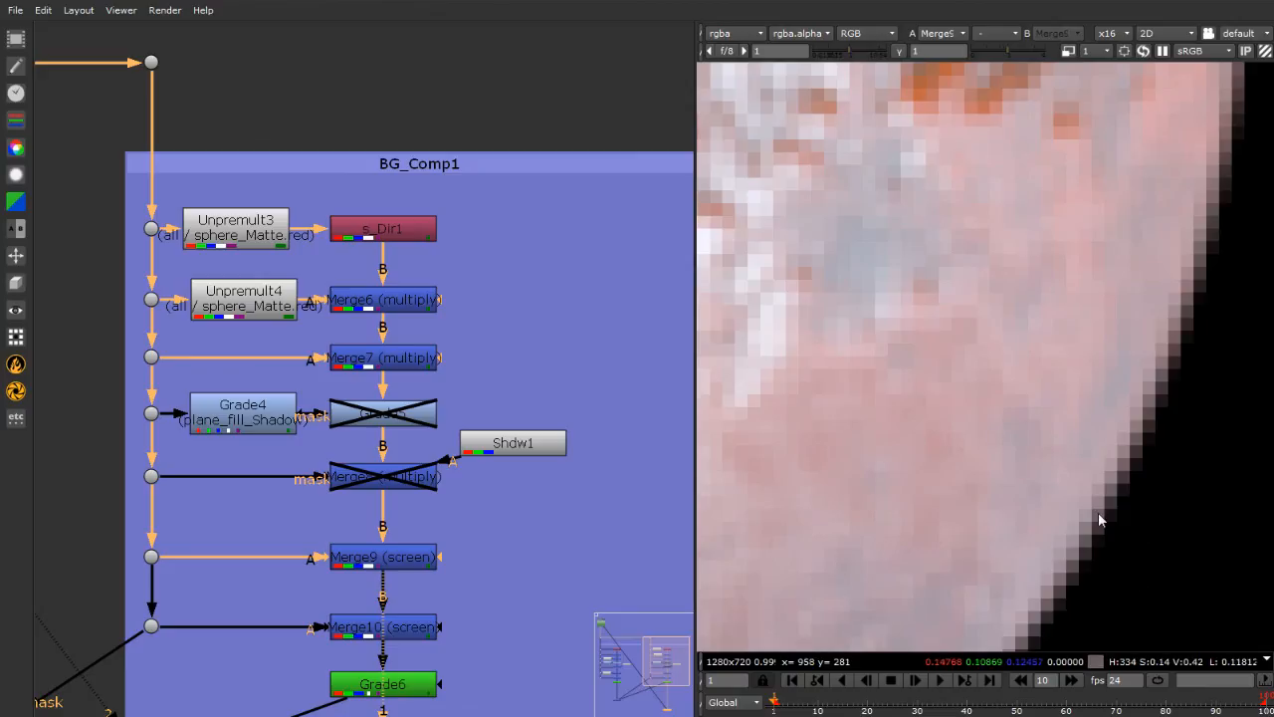
# Replace the Unpremults on the s_Dir1 and Merge6 branches with a single sphere_Matte.red Unpremult on the input line above BG_Comp1
pyautogui.scroll(-3, 1075, 488)
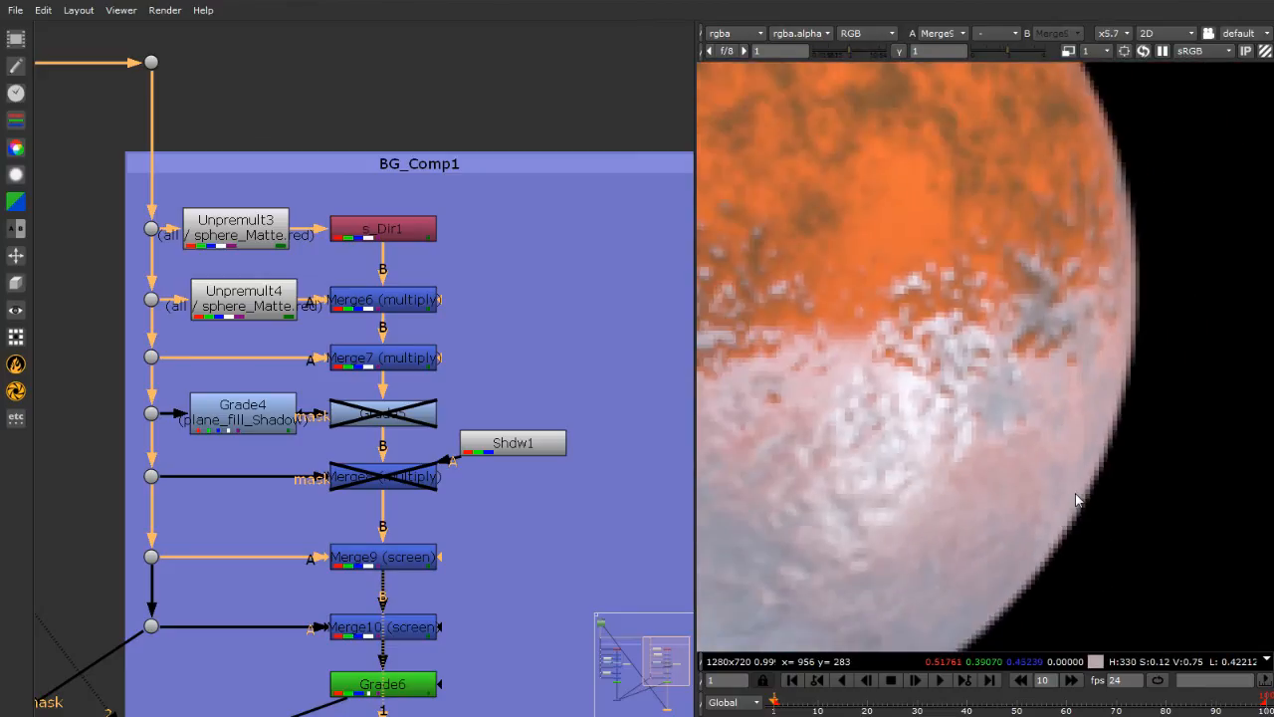
pyautogui.press('f')
pyautogui.scroll(6, 992, 371)
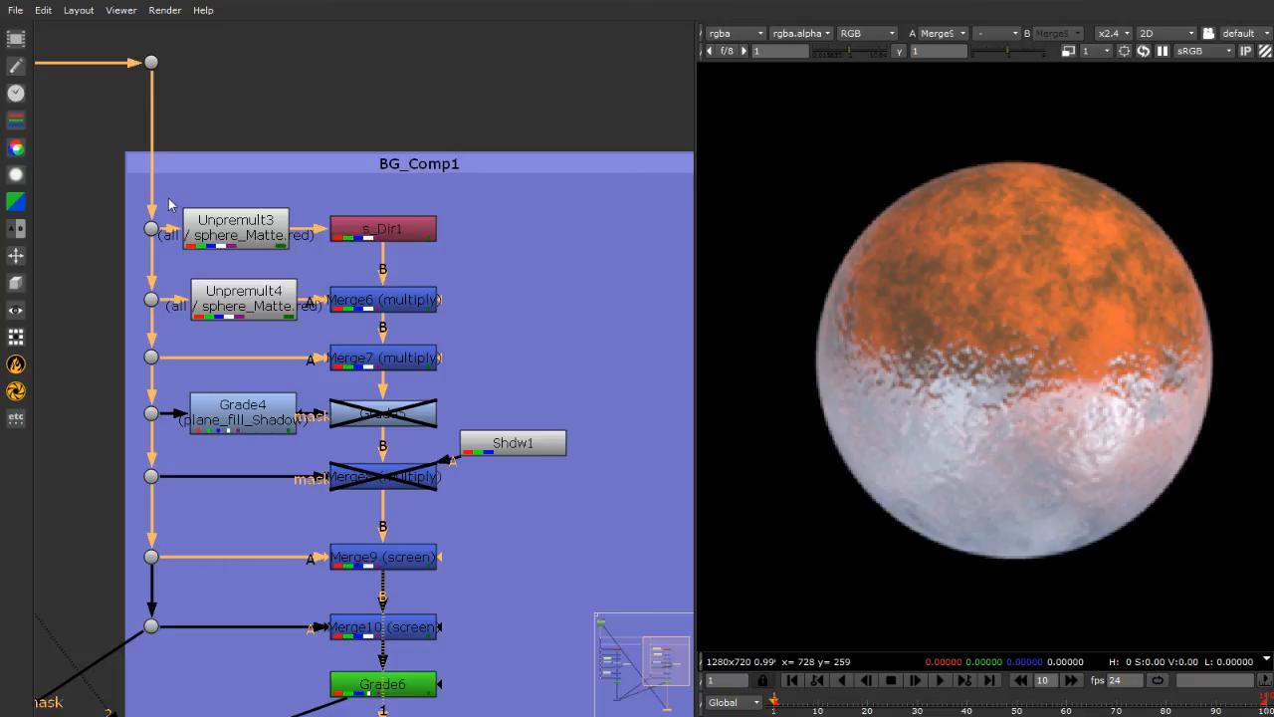
pyautogui.click(232, 247)
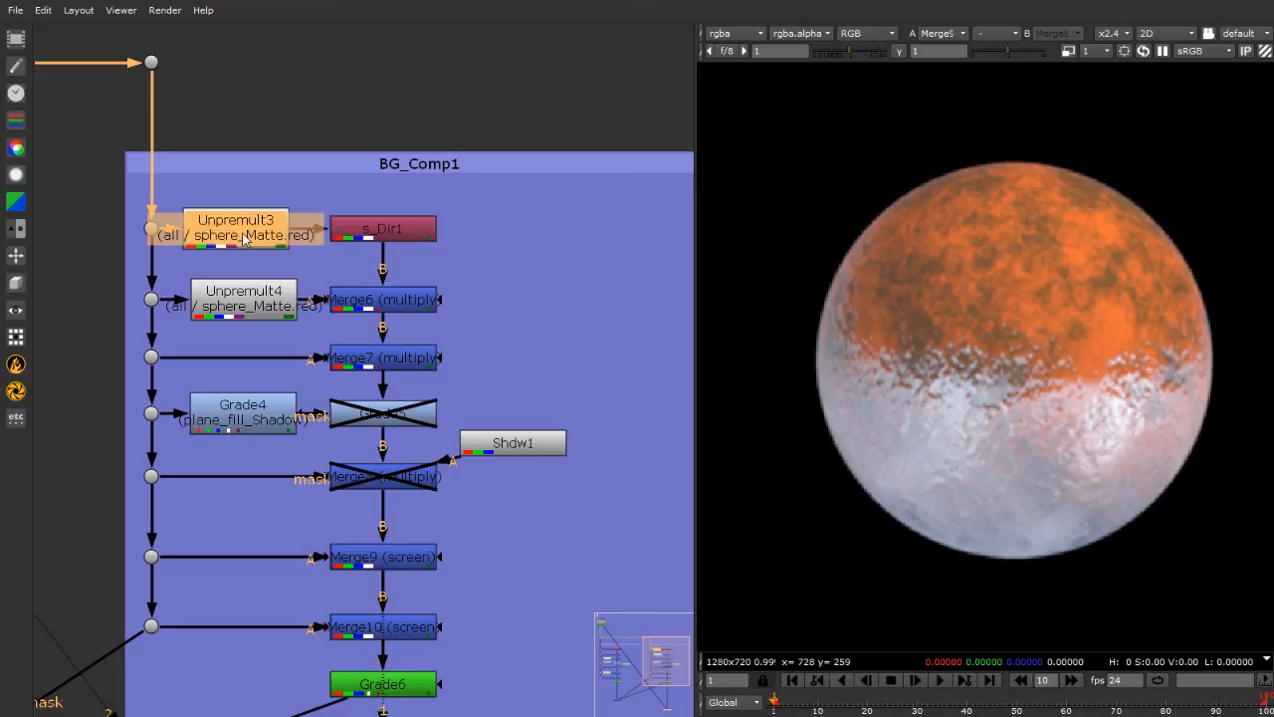
pyautogui.click(232, 296)
pyautogui.hotkey('ctrl', 'x')
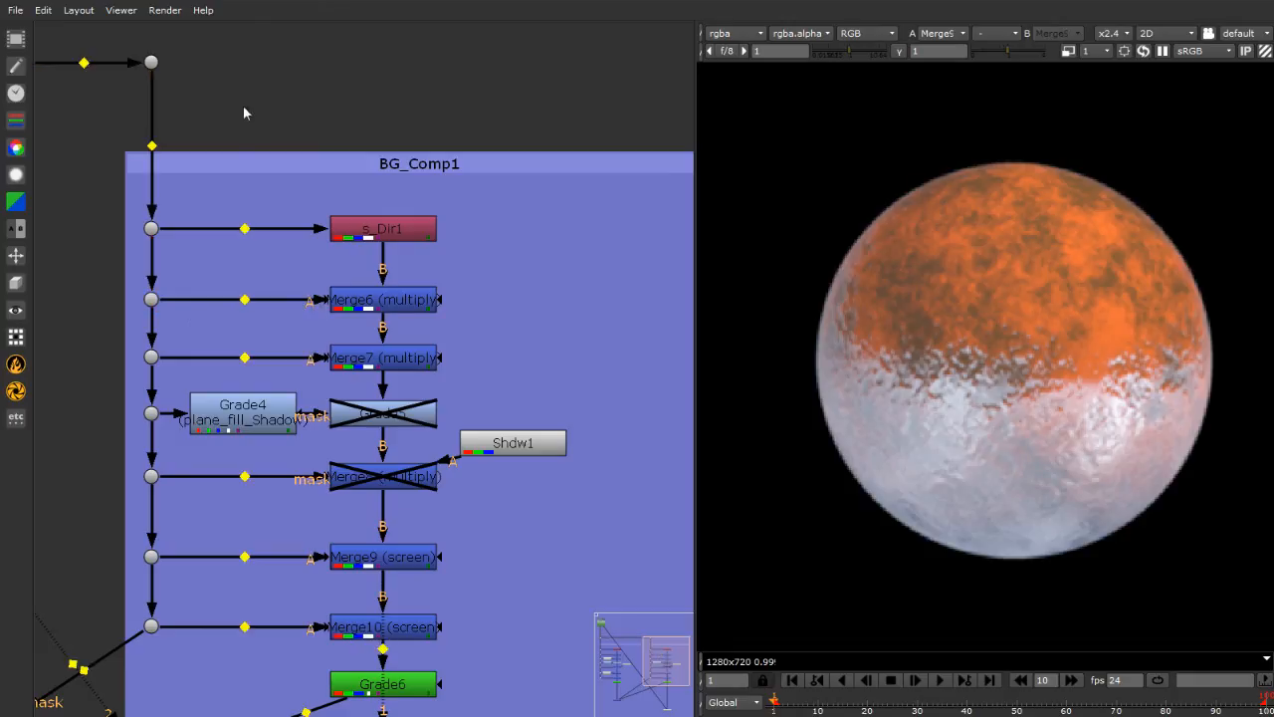
pyautogui.hotkey('ctrl', 'v')
pyautogui.moveTo(255, 131); pyautogui.dragTo(164, 131)
# Inspect the sphere's upper and lower edges in the Merge9 result with the shared Unpremult applied
pyautogui.scroll(5, 1125, 179)
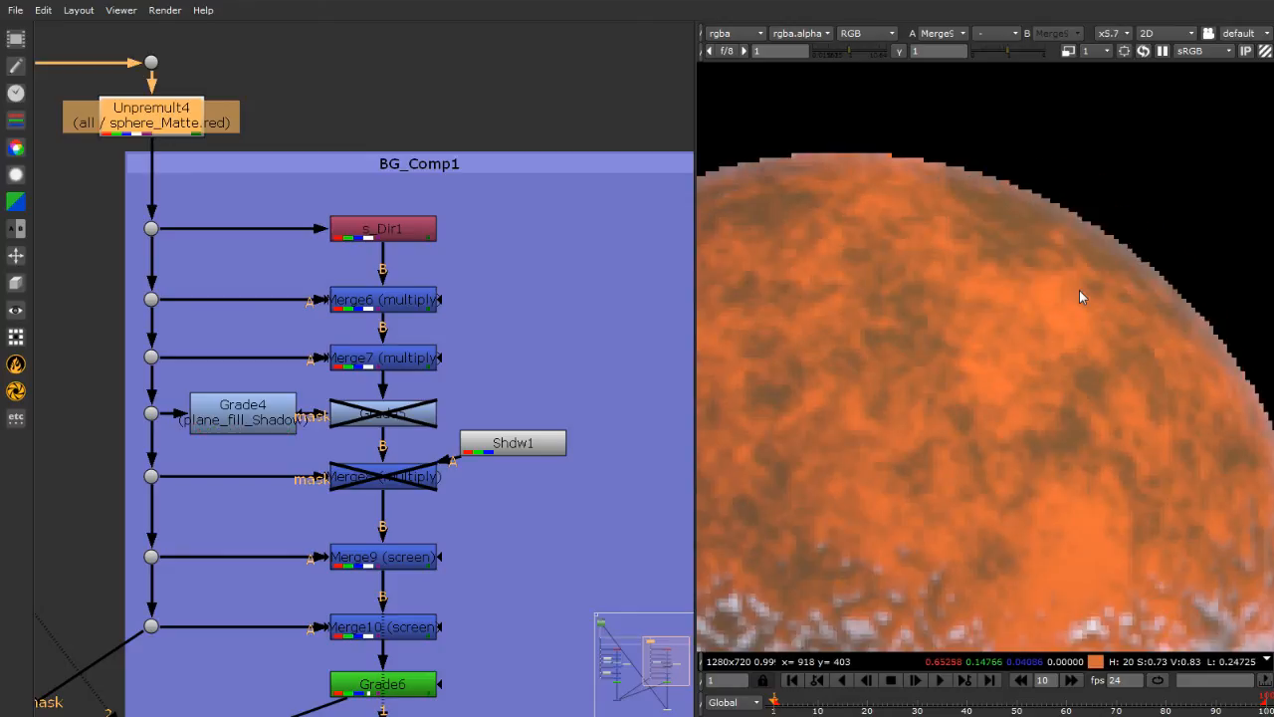
pyautogui.scroll(2, 1138, 212)
pyautogui.scroll(2, 986, 299)
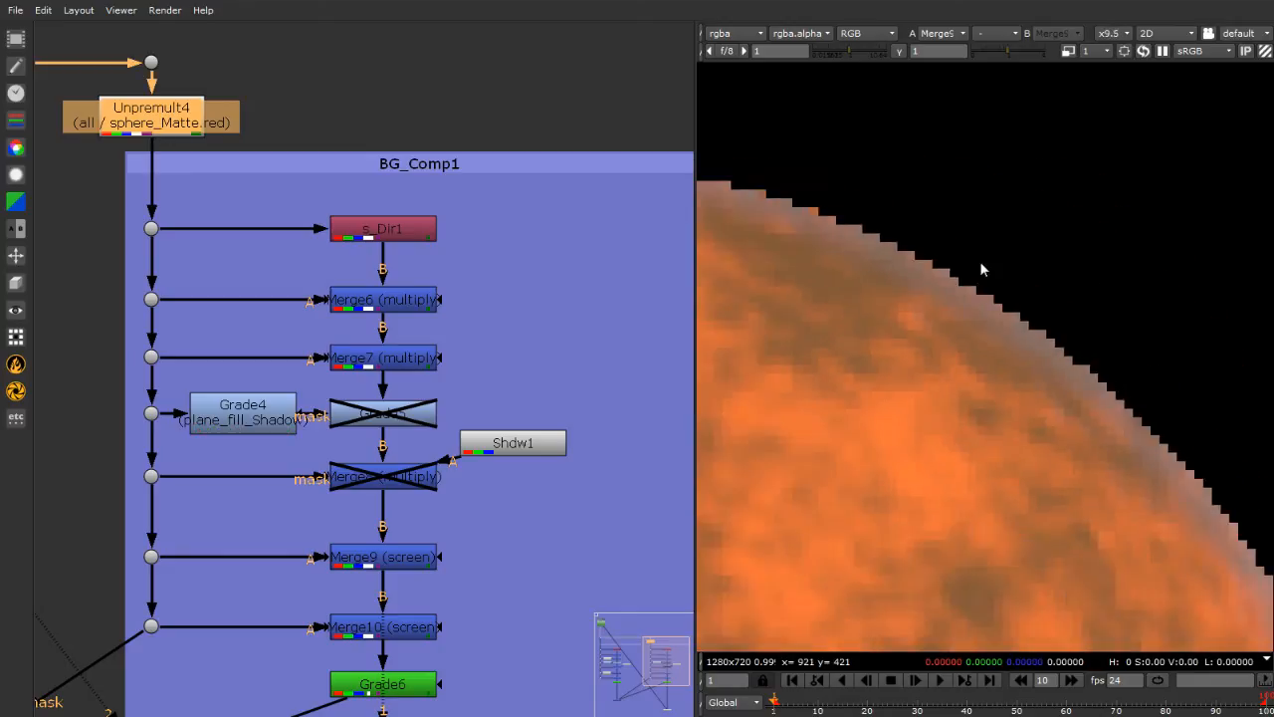
pyautogui.scroll(-5, 982, 269)
pyautogui.scroll(-2, 1157, 373)
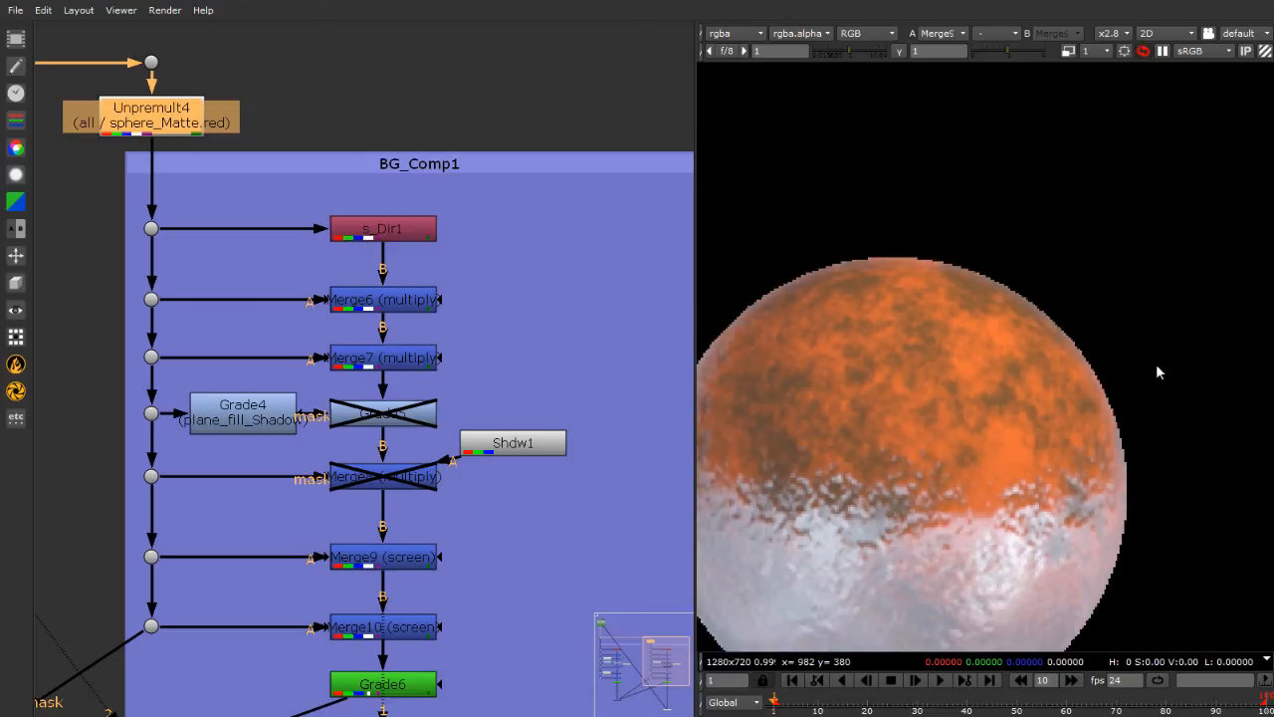
pyautogui.scroll(-3, 1125, 497)
pyautogui.scroll(7, 1053, 328)
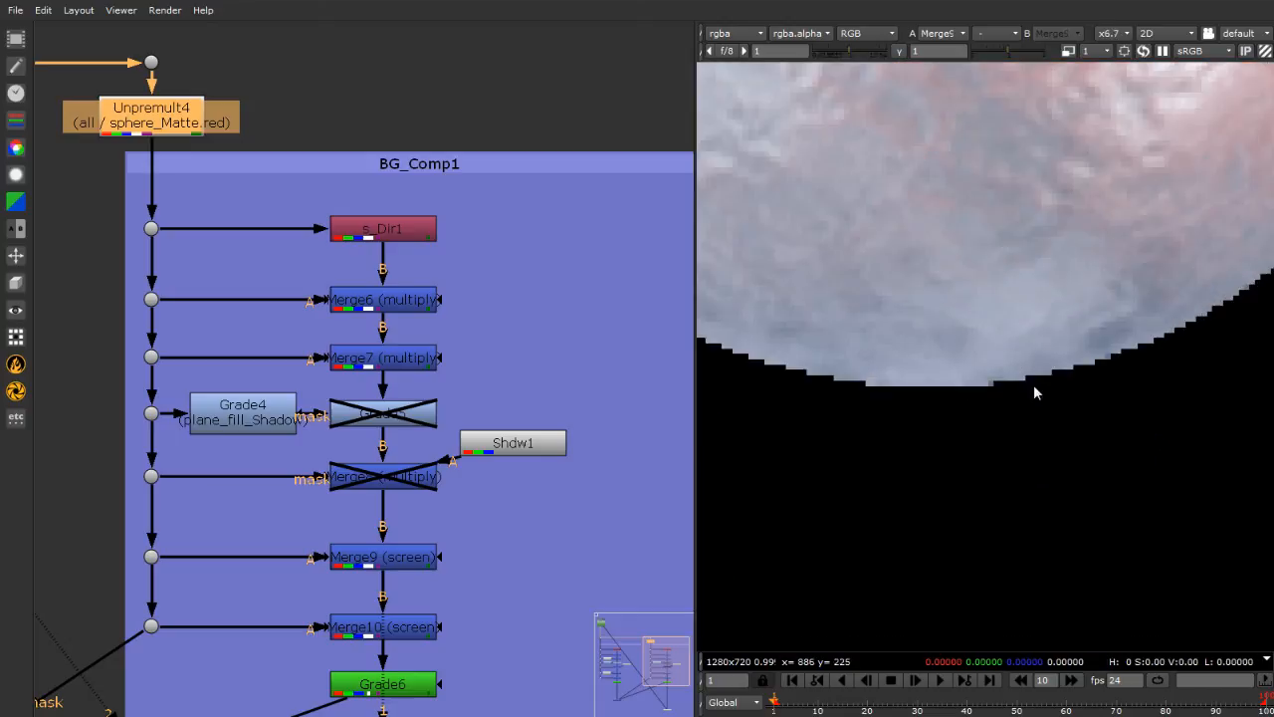
pyautogui.scroll(-8, 1084, 364)
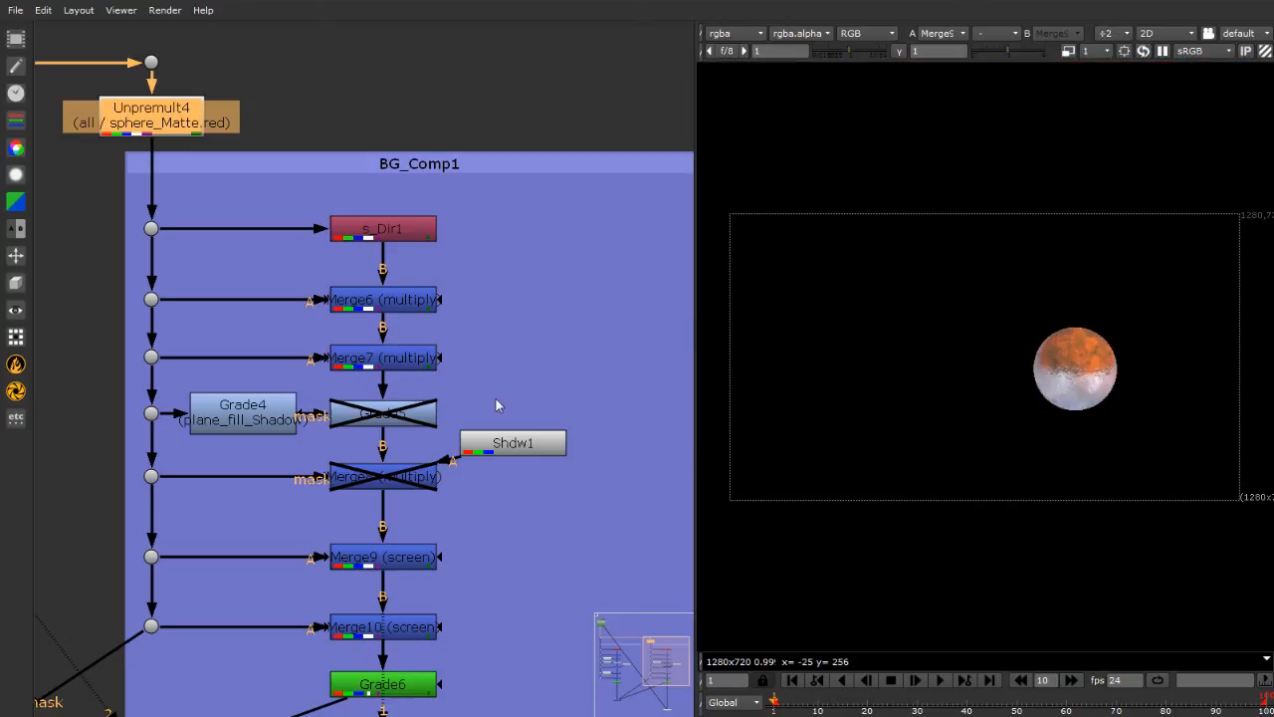
# Move the shared Unpremult slightly down toward the BG_Comp1 backdrop
pyautogui.moveTo(164, 131); pyautogui.dragTo(162, 141)
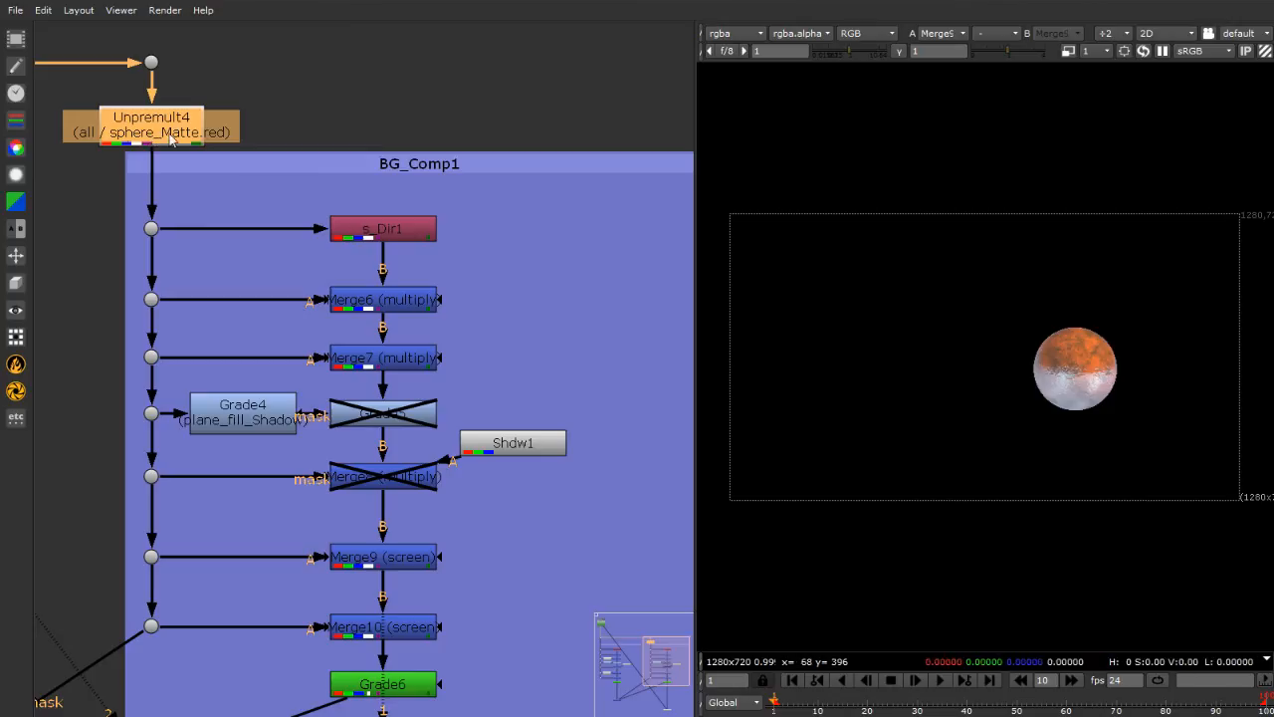
pyautogui.click(352, 127)
pyautogui.scroll(-4, 488, 232)
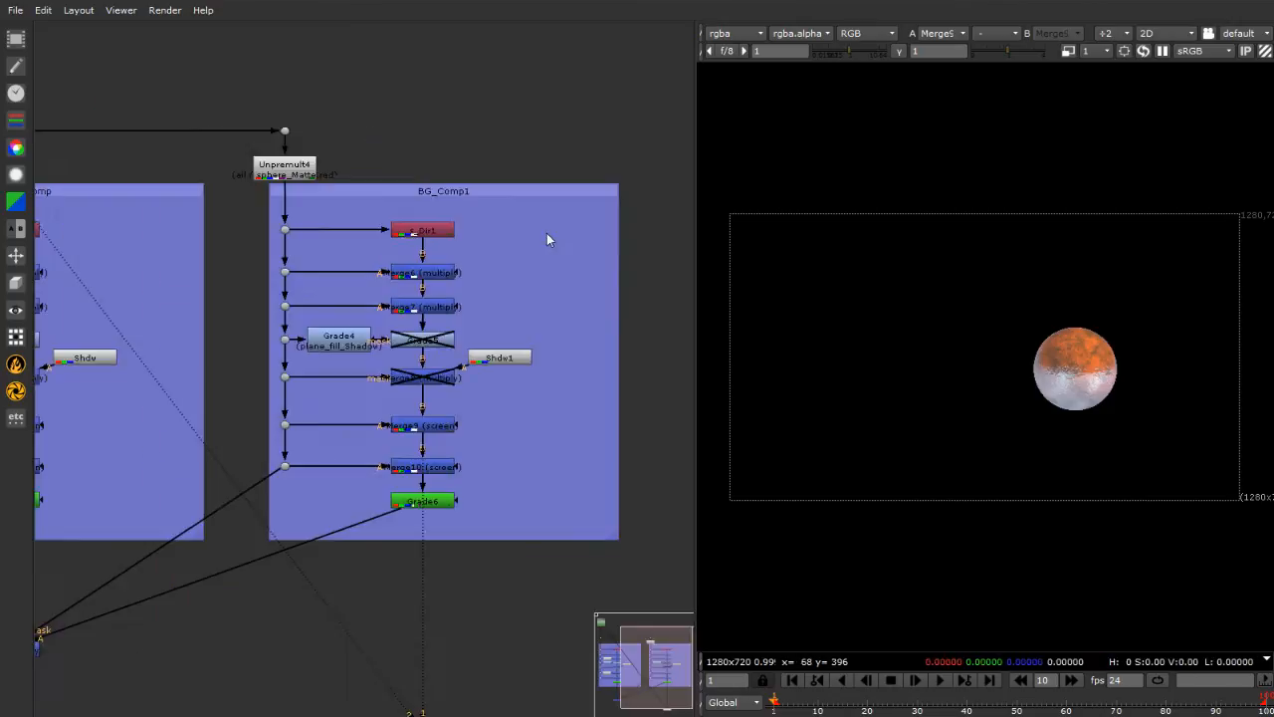
pyautogui.scroll(-1, 701, 281)
pyautogui.scroll(-2, 508, 350)
pyautogui.scroll(2, 154, 335)
pyautogui.scroll(1, 154, 338)
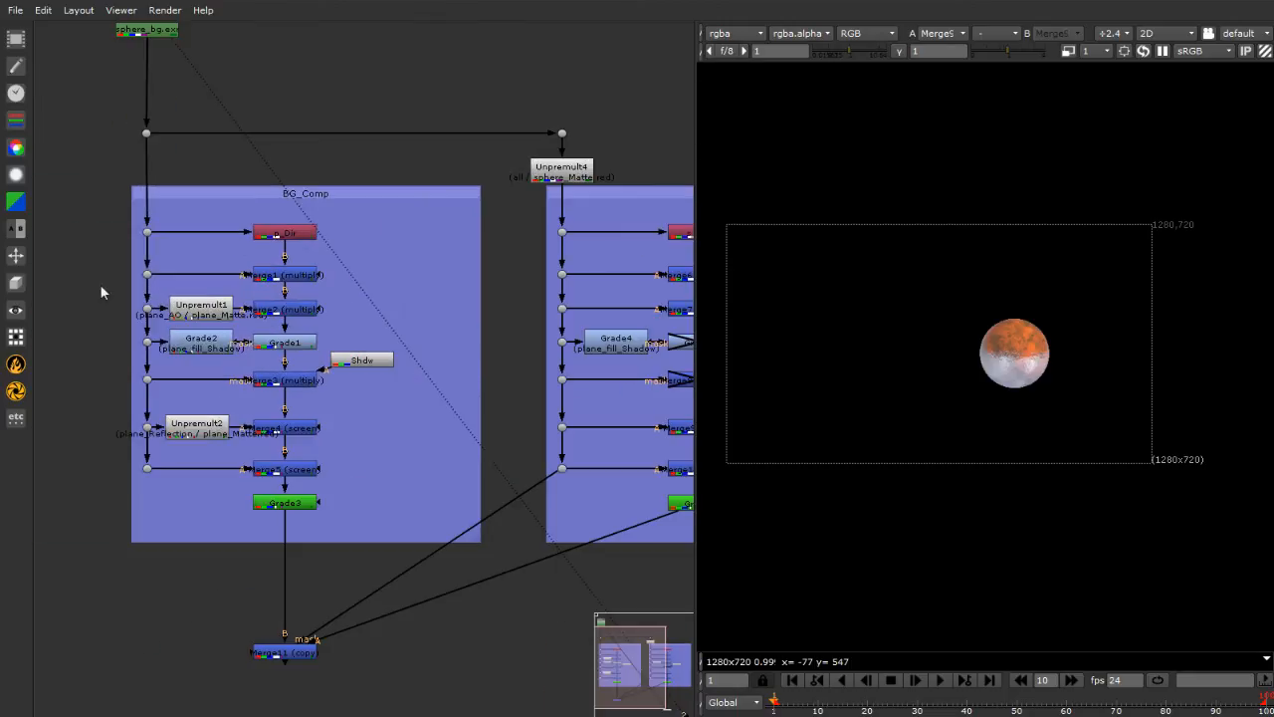
# Compare the per-pass Unpremults in BG_Comp with the single Unpremult feeding all the passes in BG_Comp1
pyautogui.click(219, 316)
pyautogui.click(204, 426)
pyautogui.scroll(-2, 76, 389)
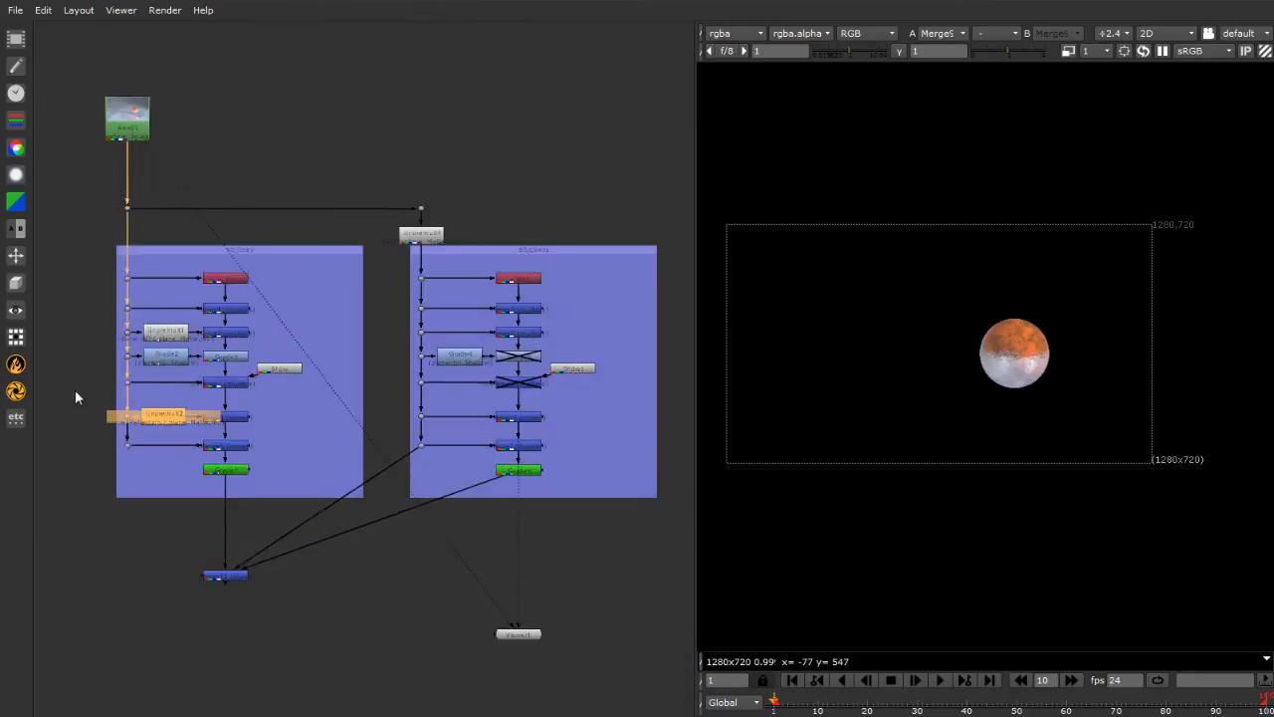
pyautogui.scroll(2, 510, 386)
pyautogui.moveTo(333, 203); pyautogui.dragTo(670, 571)
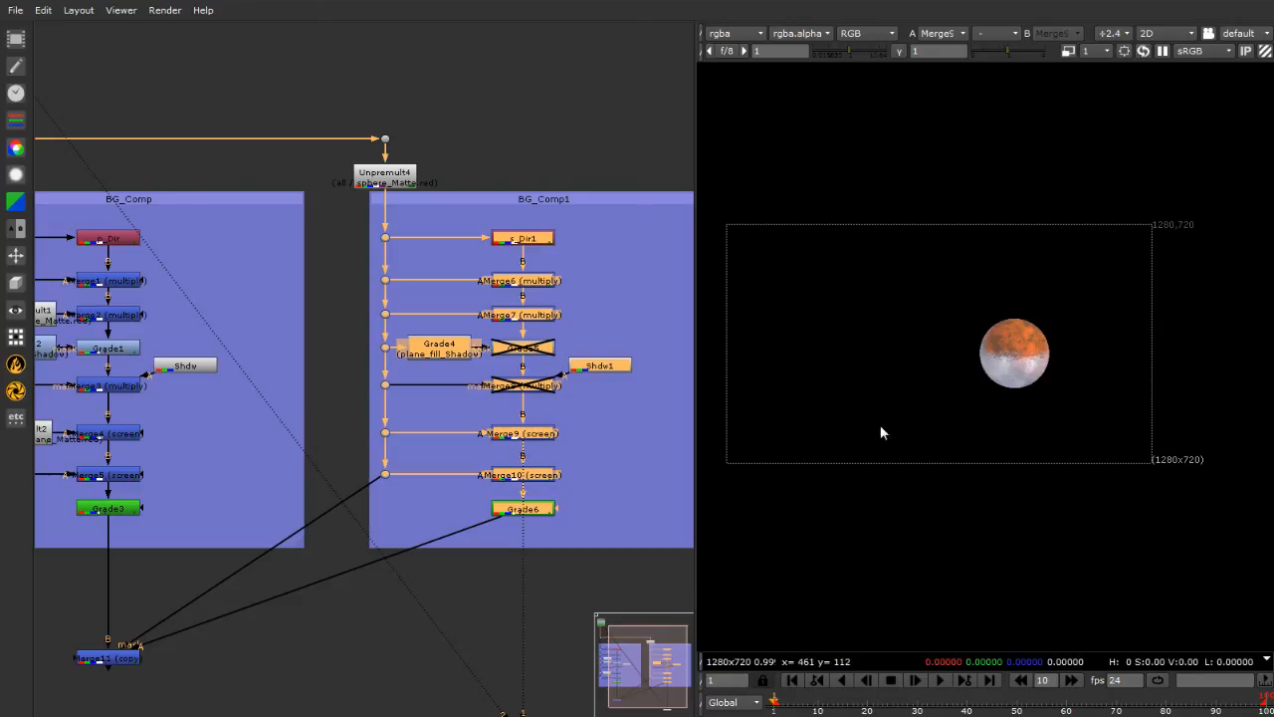
pyautogui.scroll(5, 1126, 348)
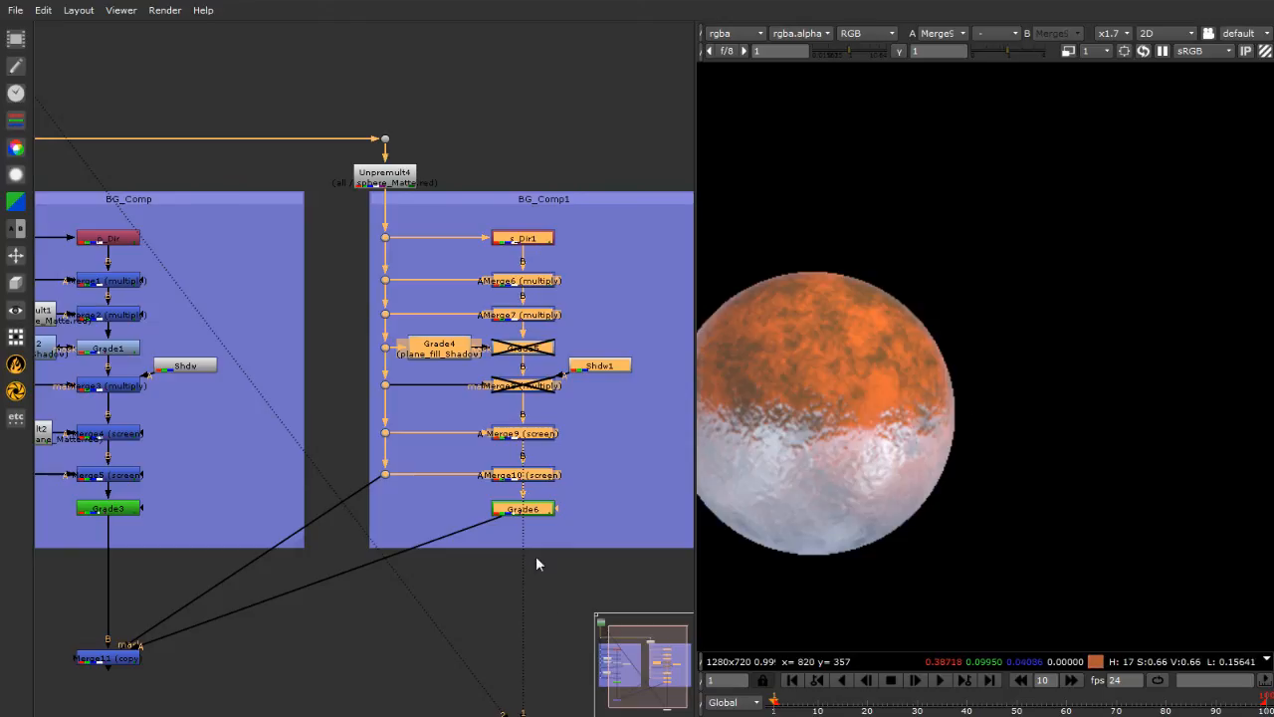
pyautogui.click(387, 183)
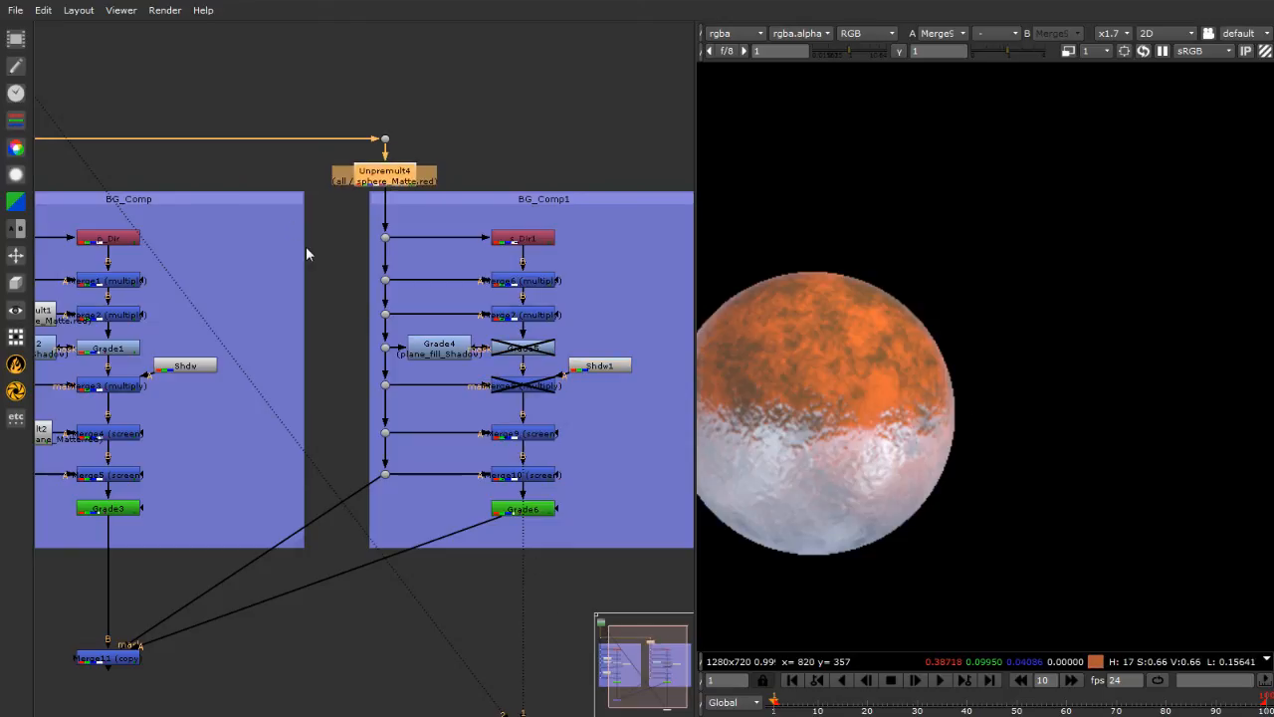
pyautogui.scroll(-5, 646, 481)
pyautogui.scroll(10, 336, 472)
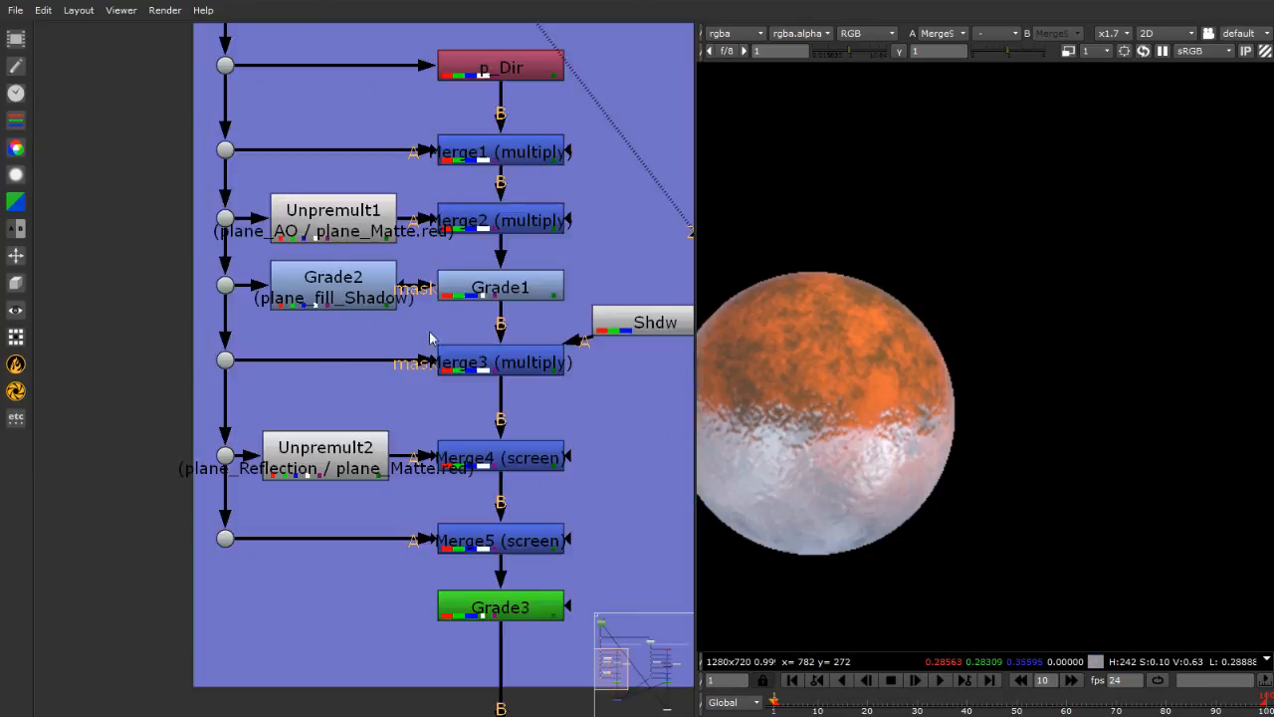
pyautogui.scroll(-3, 320, 336)
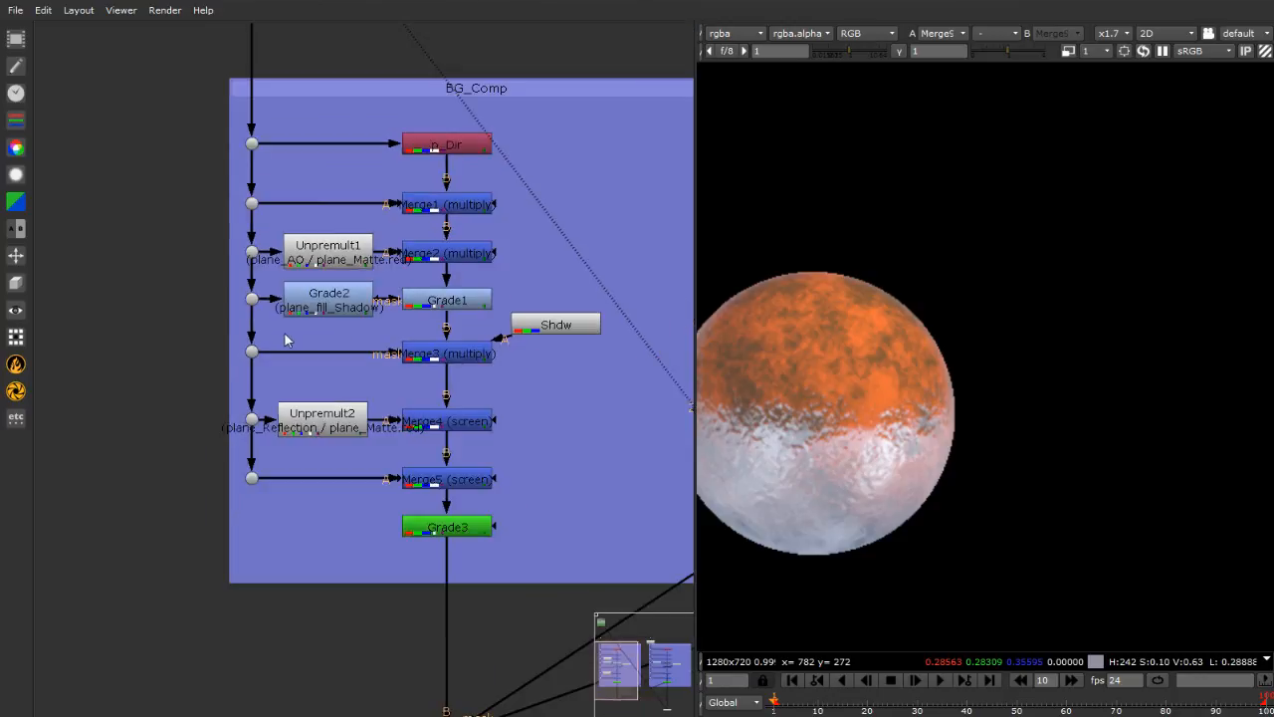
# Review the plane_AO and plane_Reflection Unpremults feeding Merge2 and Merge4 alongside the complete BG_Comp1 branch
pyautogui.click(333, 267)
pyautogui.click(413, 255)
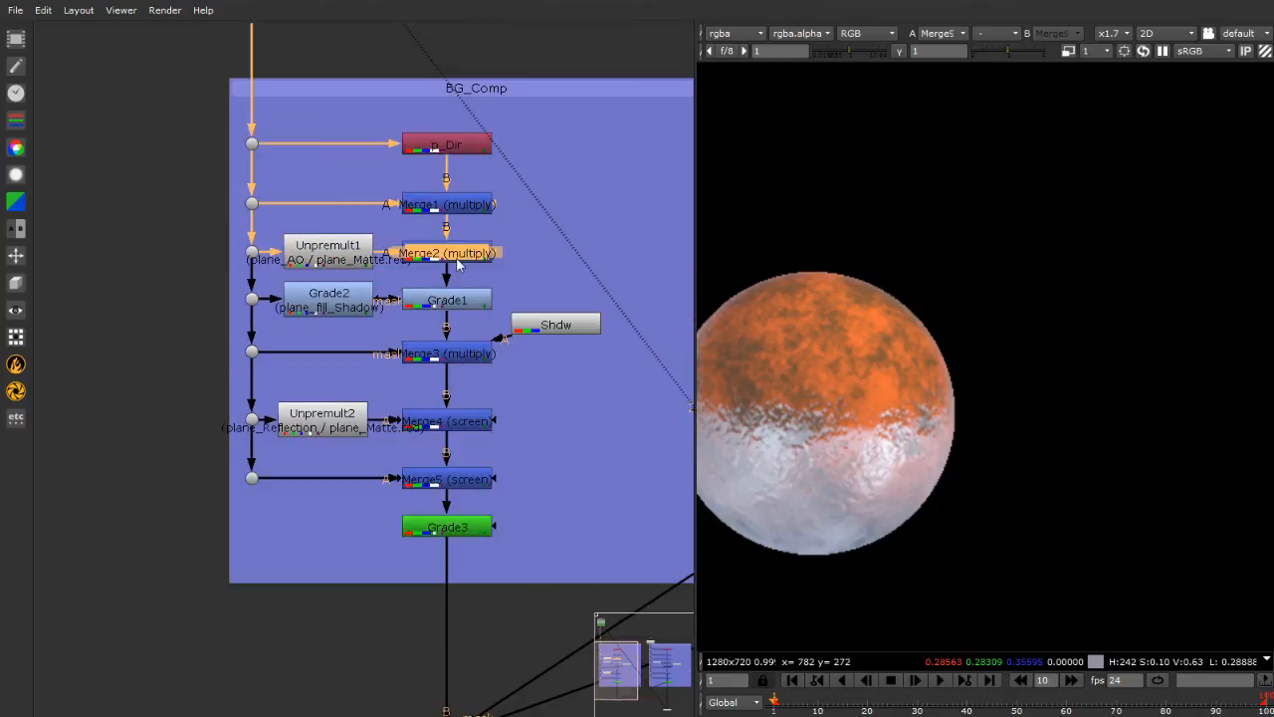
pyautogui.click(440, 424)
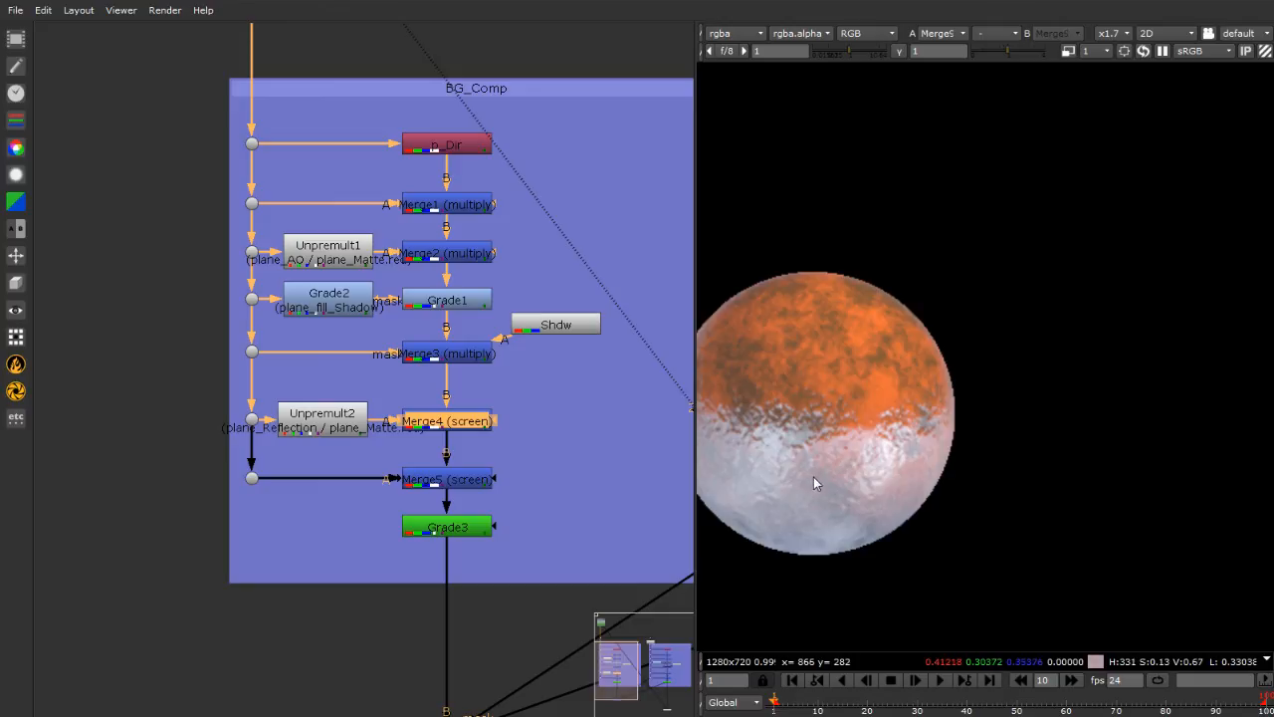
pyautogui.scroll(-7, 234, 411)
pyautogui.scroll(3, 378, 419)
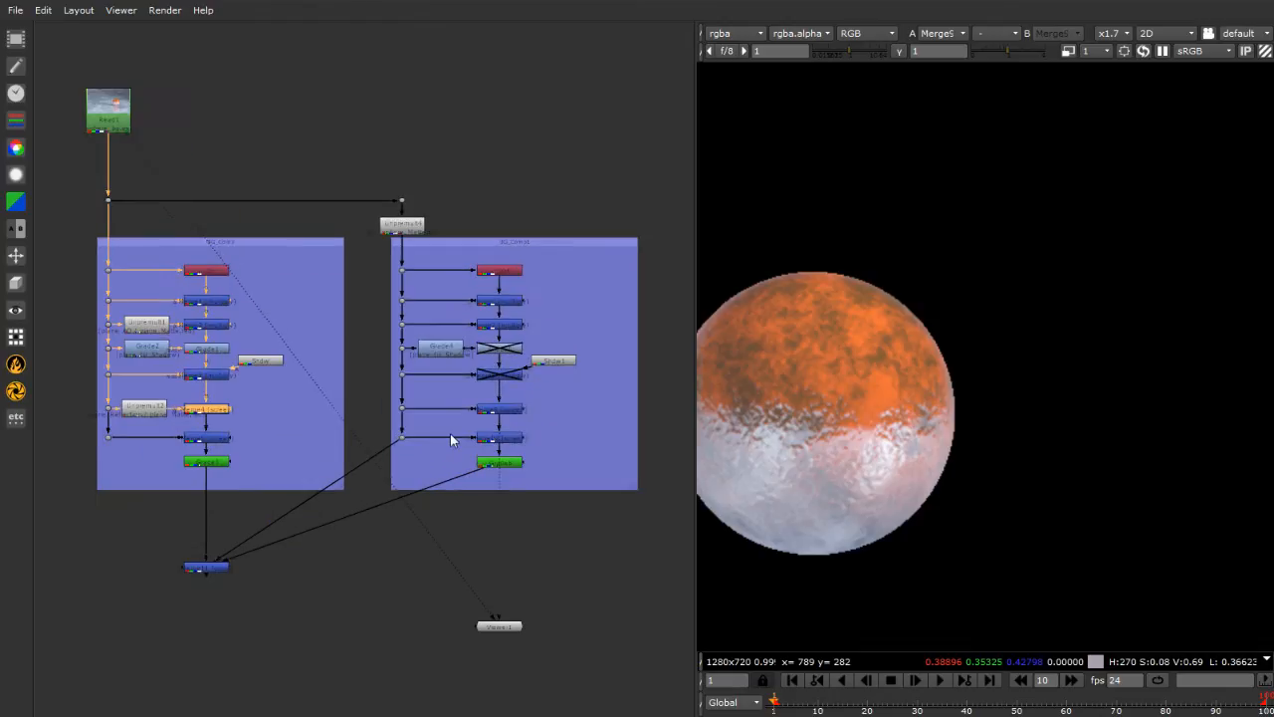
pyautogui.scroll(2, 425, 441)
pyautogui.scroll(-1, 330, 389)
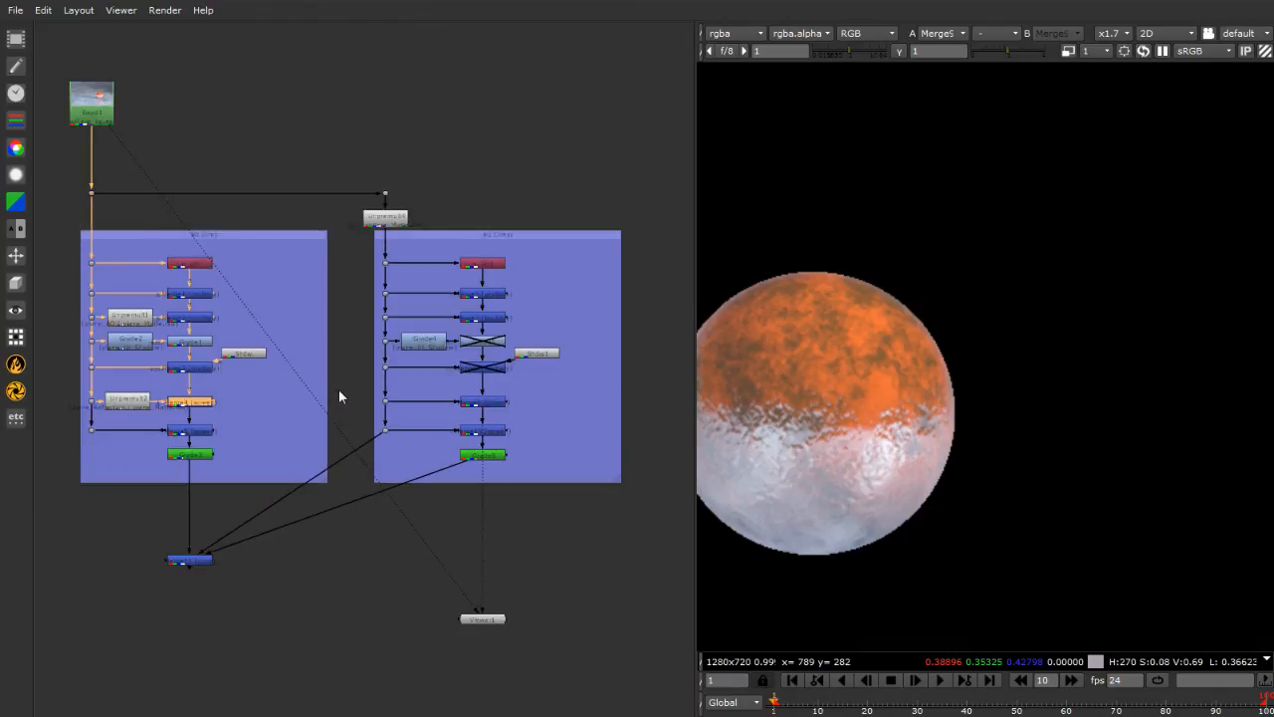
pyautogui.scroll(1, 171, 367)
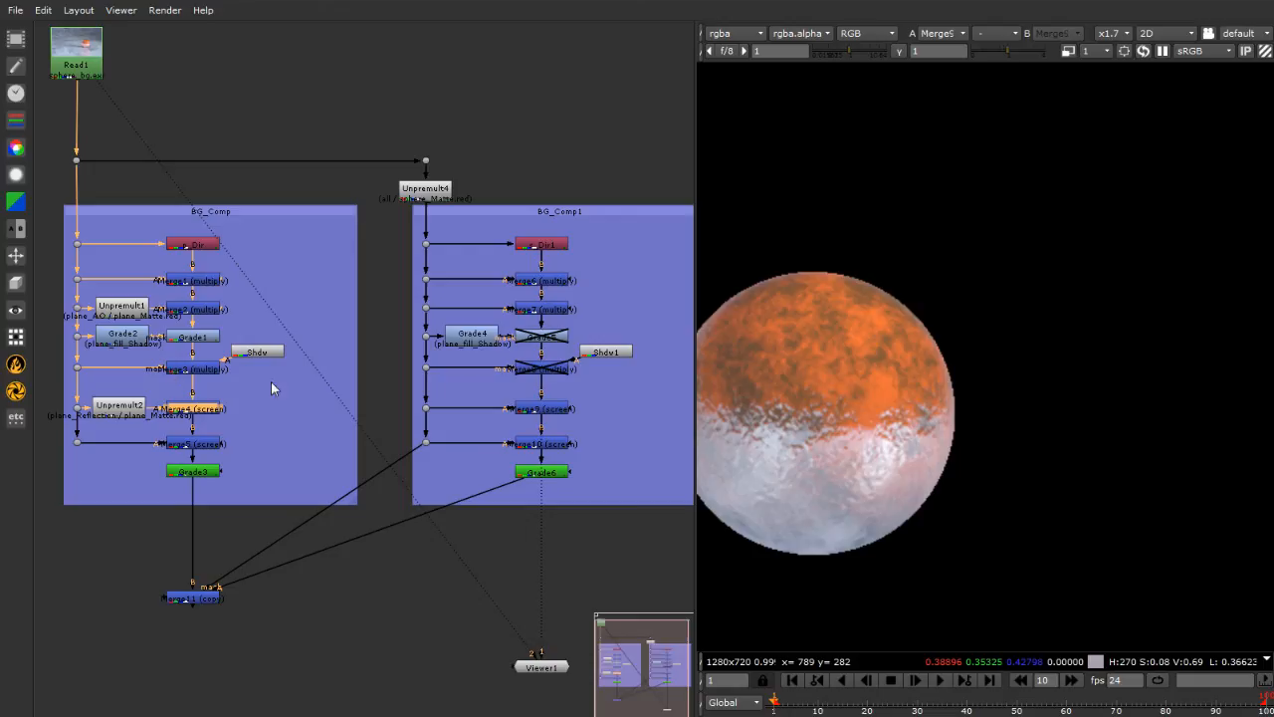
pyautogui.moveTo(388, 227); pyautogui.dragTo(656, 500)
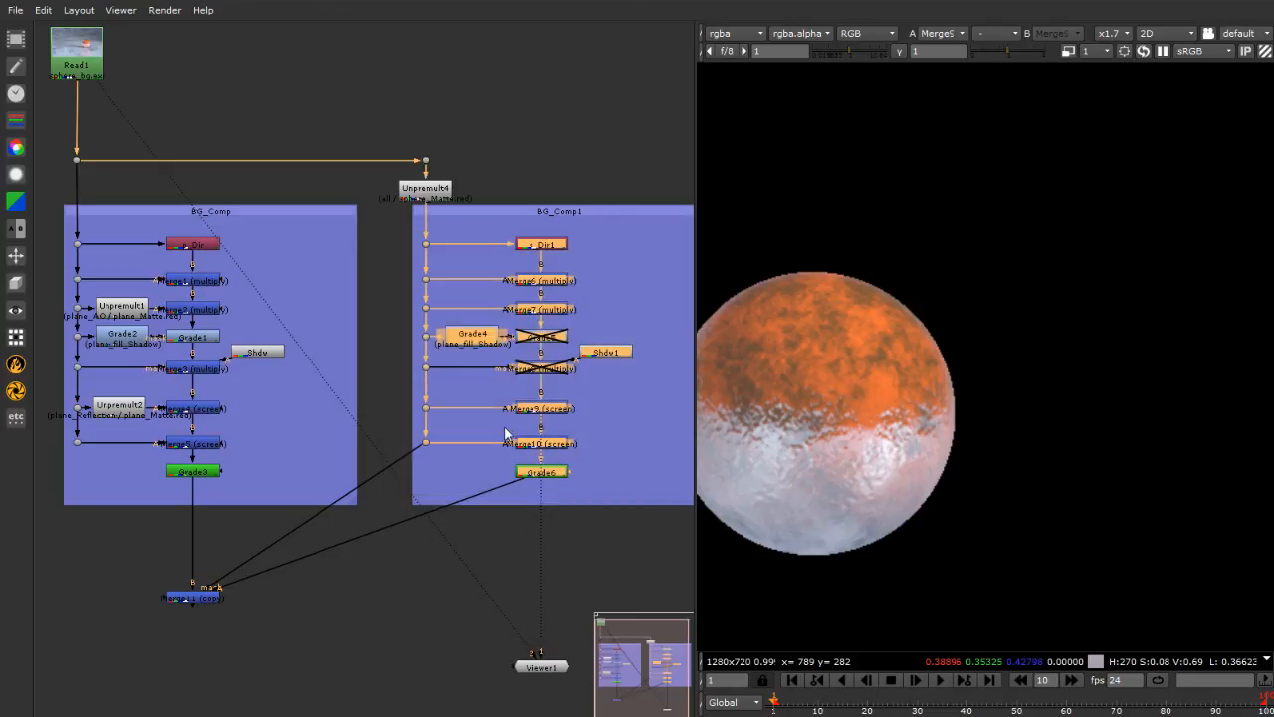
pyautogui.click(431, 203)
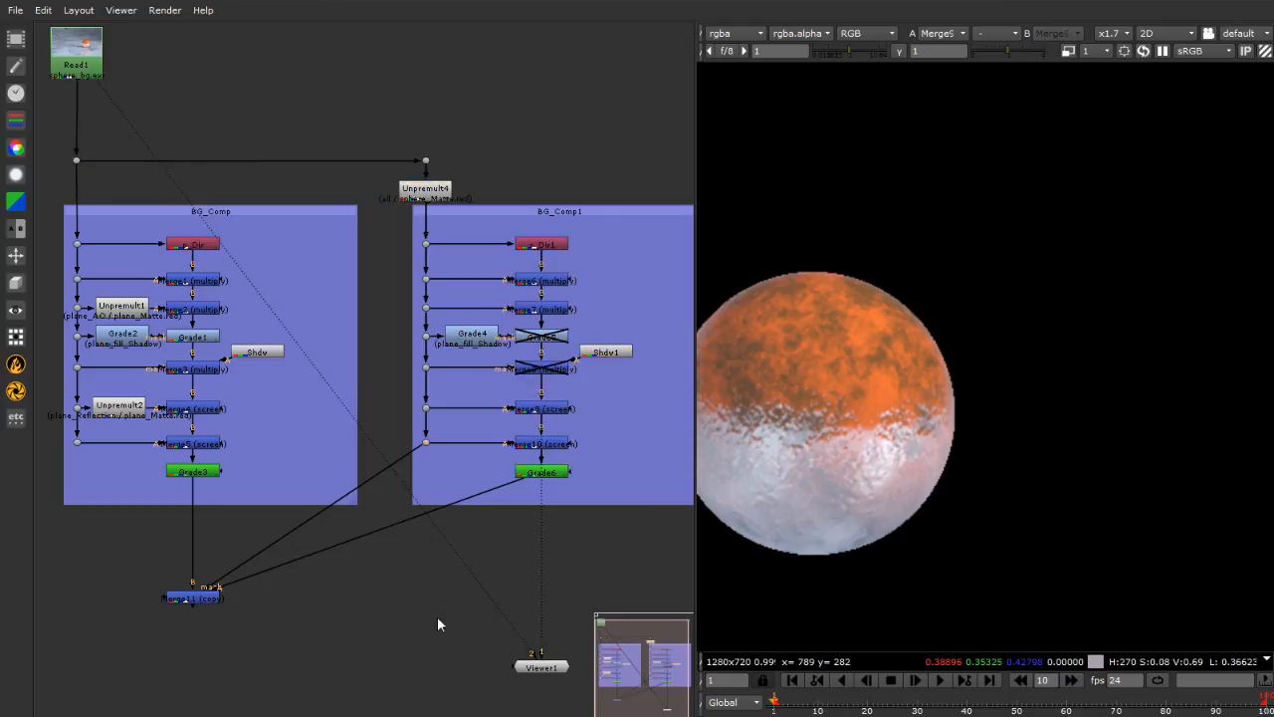
# View the Merge11 copy result and examine the sphere's upper edge against the background
pyautogui.click(184, 598)
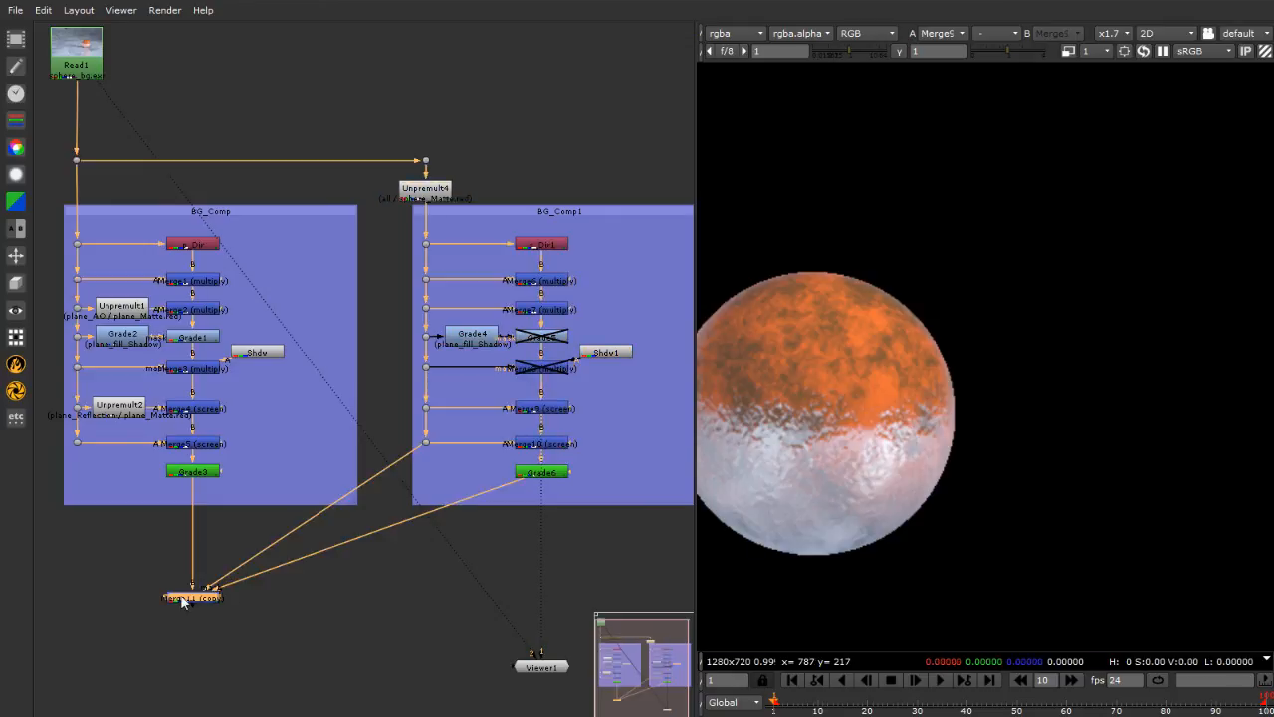
pyautogui.press('1')
pyautogui.scroll(10, 925, 324)
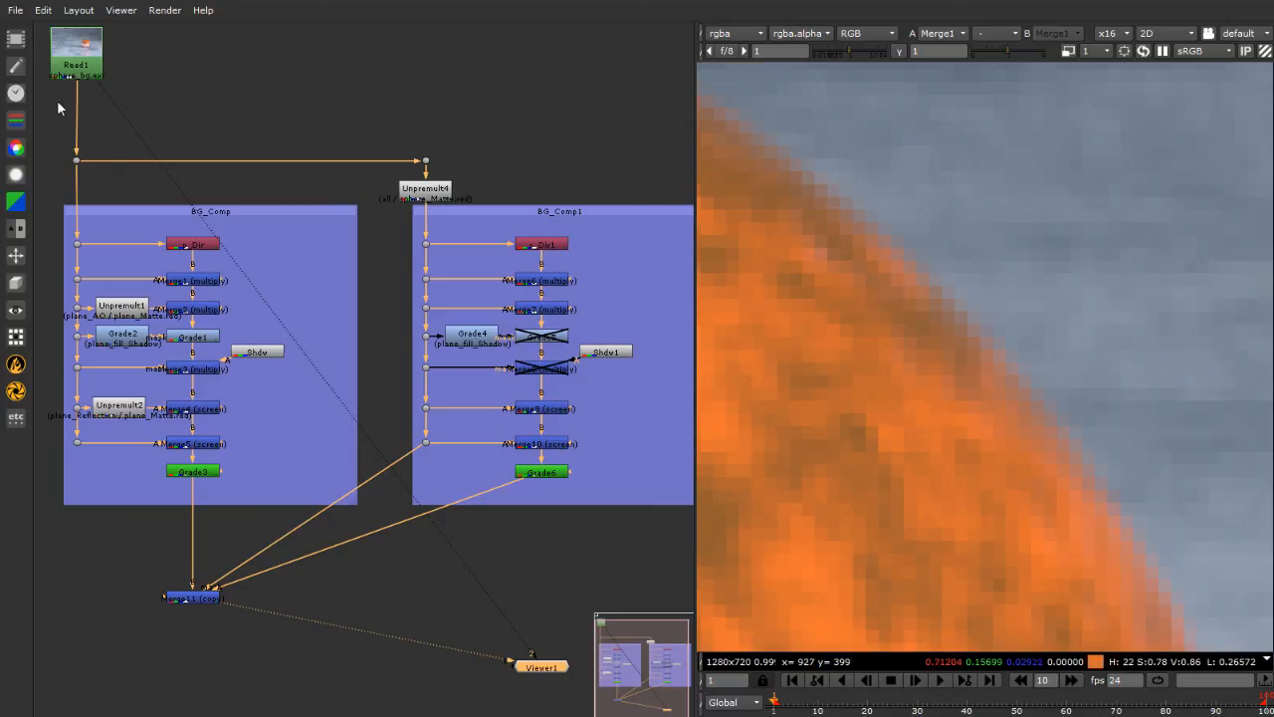
pyautogui.press('1')
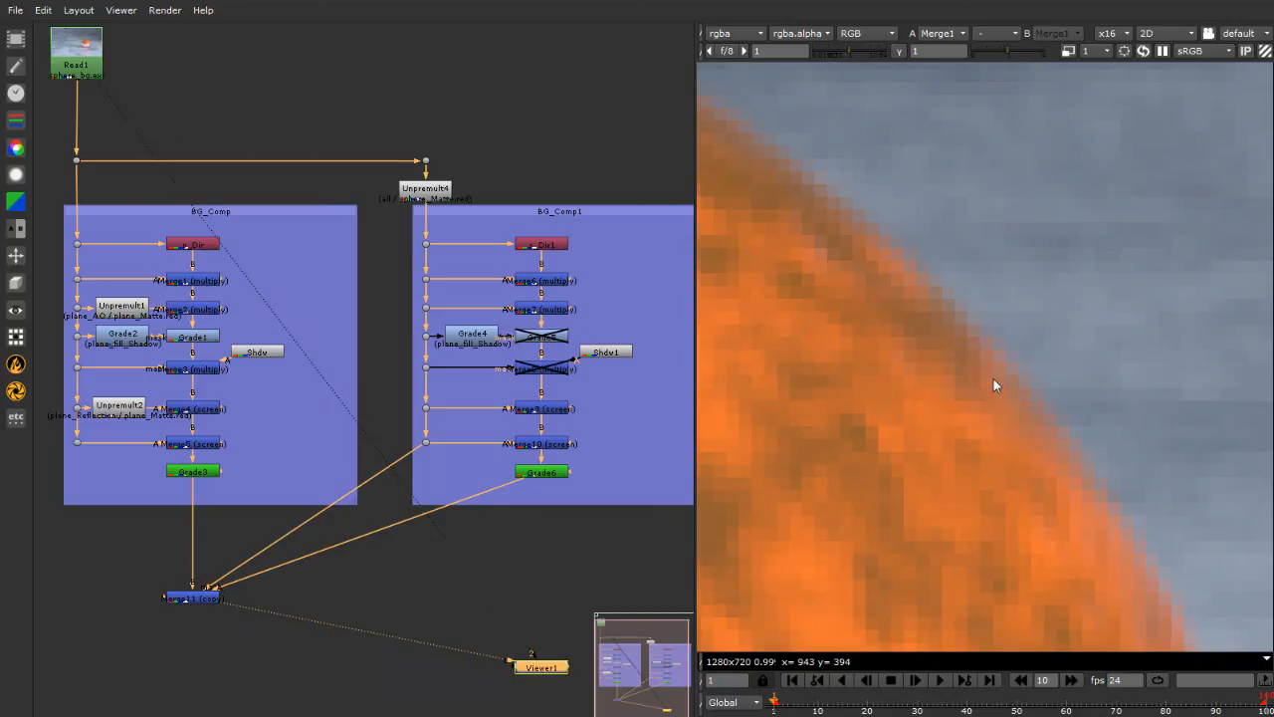
# Compare the sphere's edge in Merge11 with the original Read1 render, and check the render's sphere in full and close up
pyautogui.press('2')
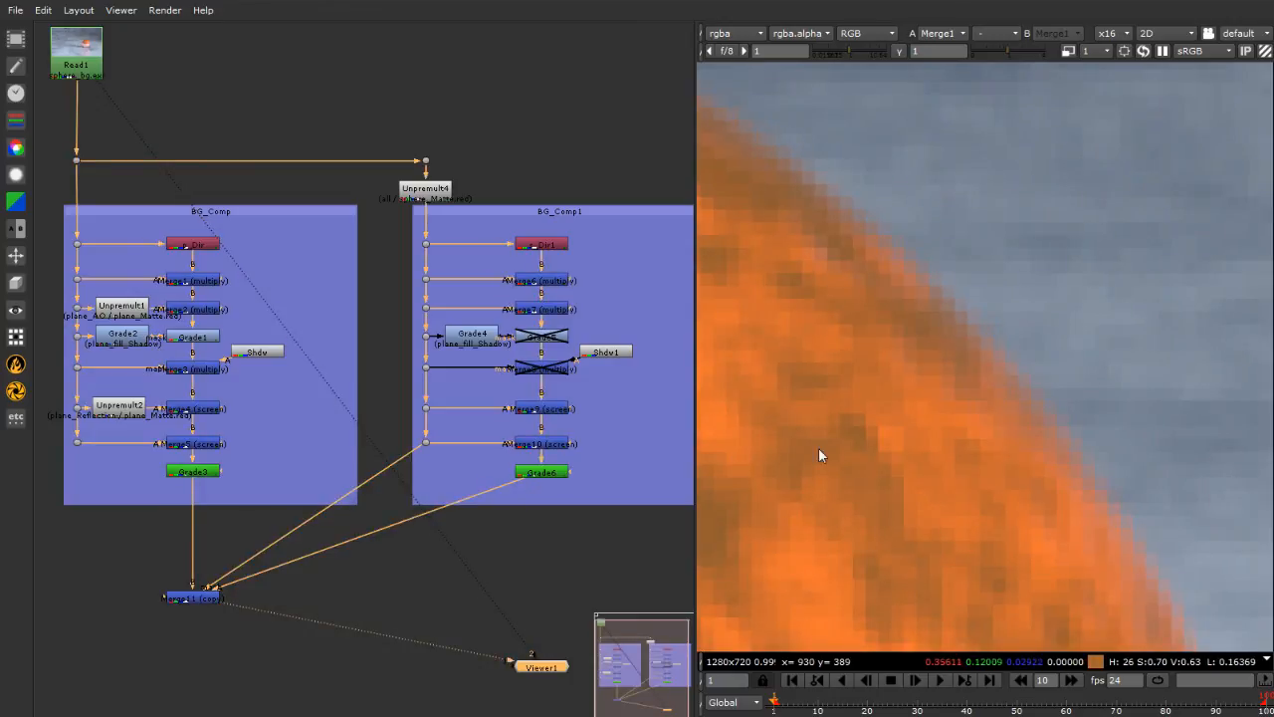
pyautogui.press('1')
pyautogui.press('1')
pyautogui.press('2')
pyautogui.press('1')
pyautogui.press('2')
pyautogui.press('1')
pyautogui.press('2')
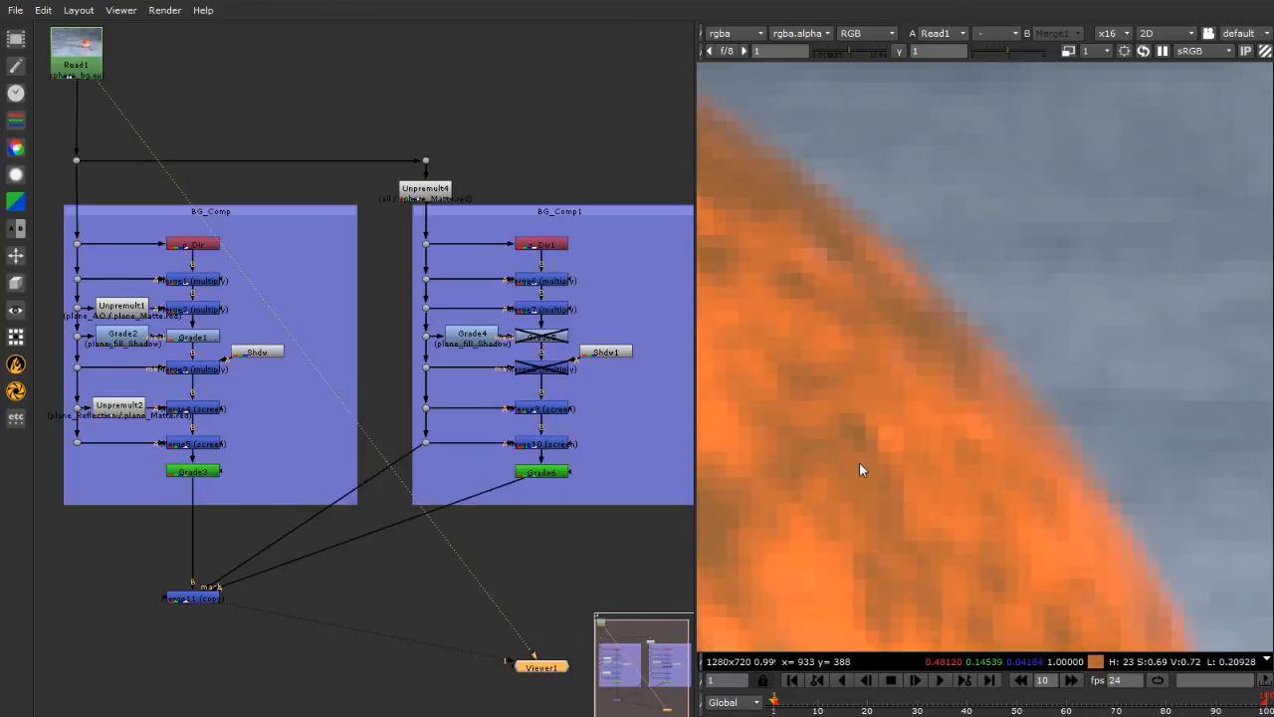
pyautogui.press('1')
pyautogui.press('2')
pyautogui.press('f')
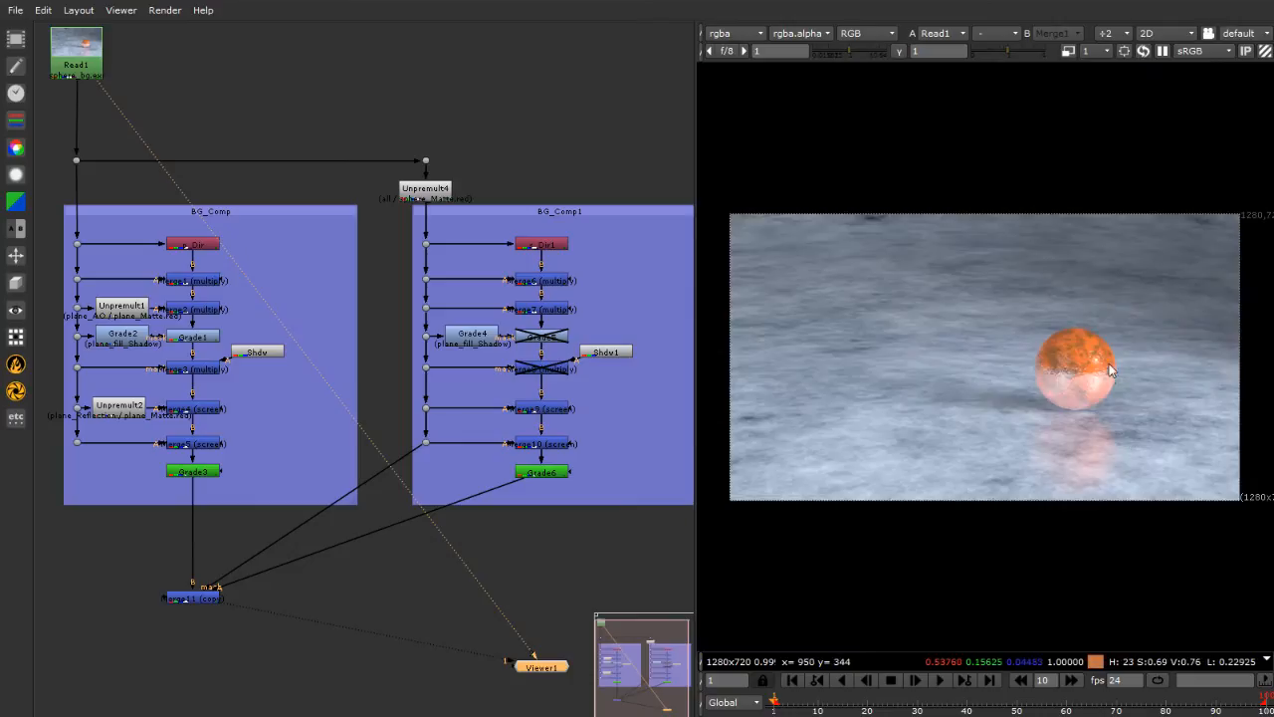
pyautogui.scroll(3, 1100, 349)
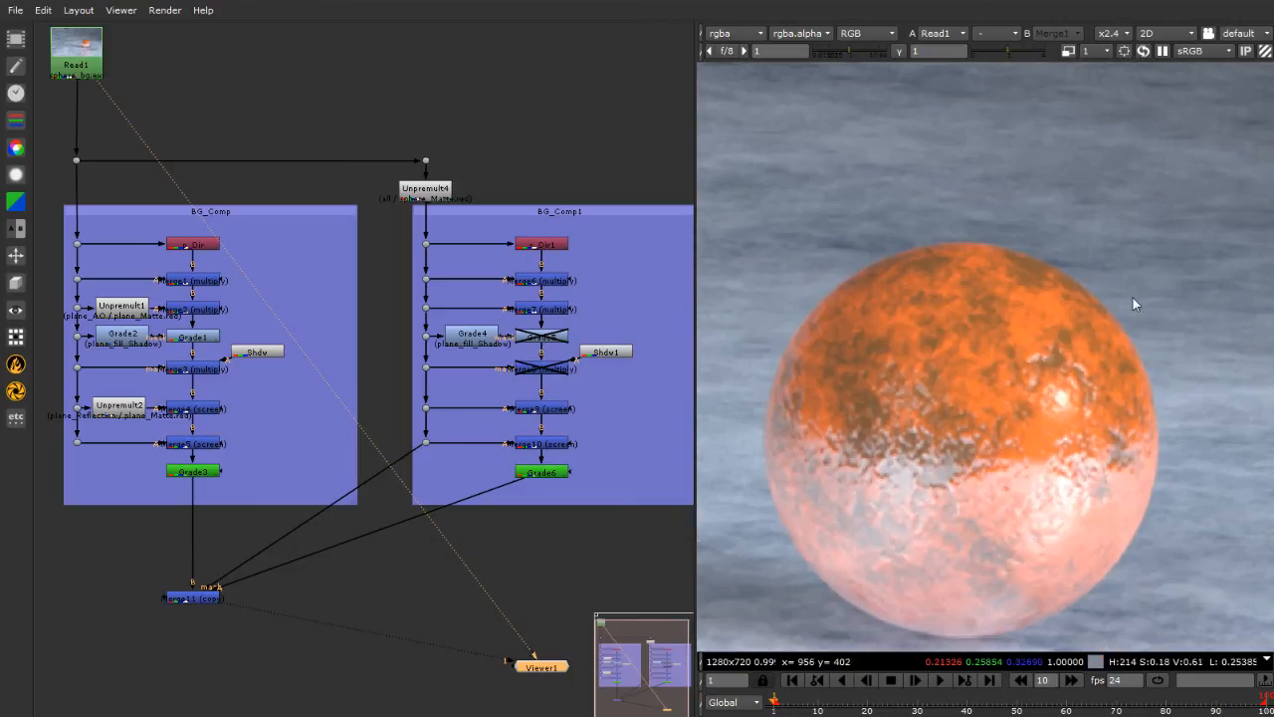
pyautogui.scroll(3, 1120, 298)
# Disconnect the mask input of the Merge11 copy and view its unmasked result
pyautogui.click(438, 191)
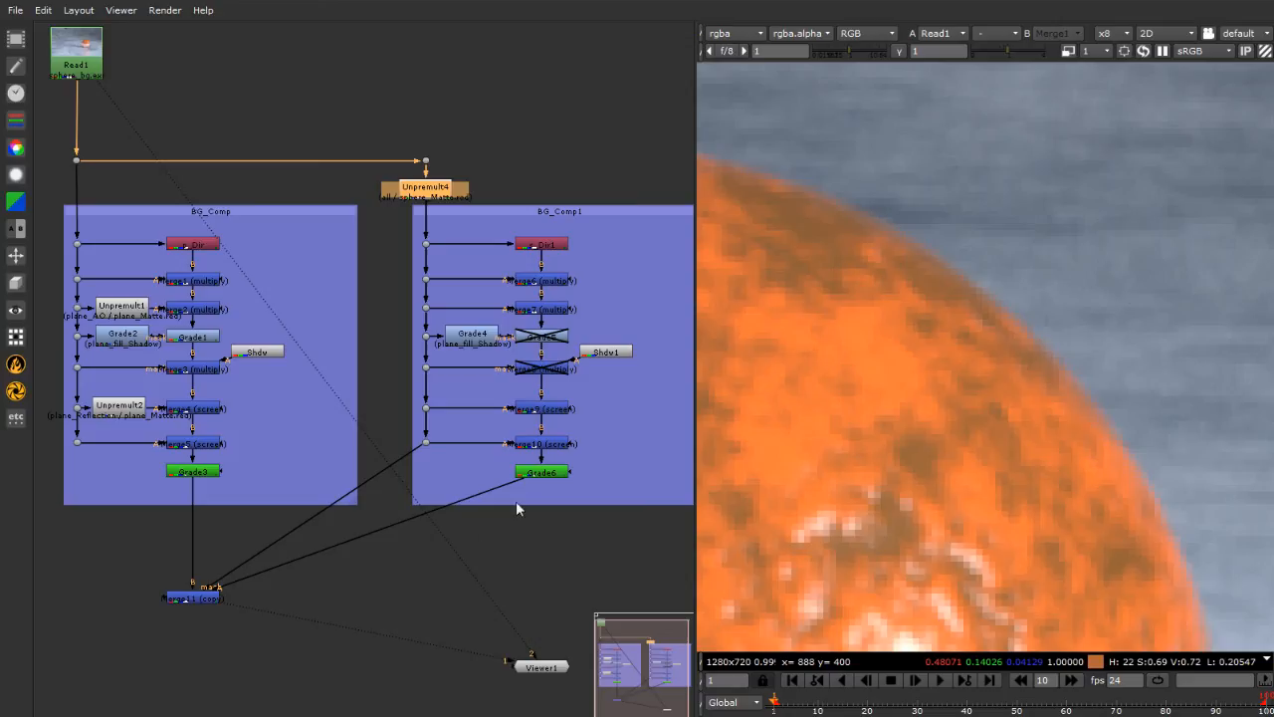
pyautogui.scroll(5, 229, 587)
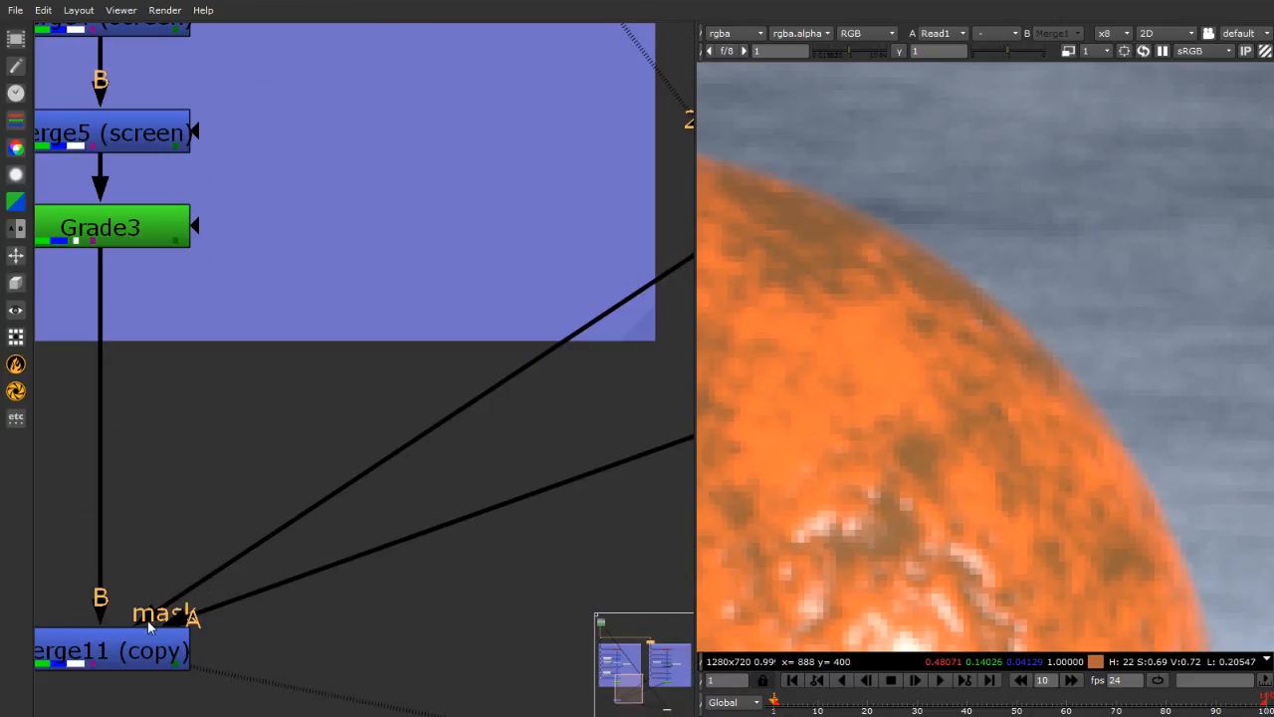
pyautogui.moveTo(147, 624); pyautogui.dragTo(223, 488)
pyautogui.scroll(-6, 253, 483)
pyautogui.click(199, 536)
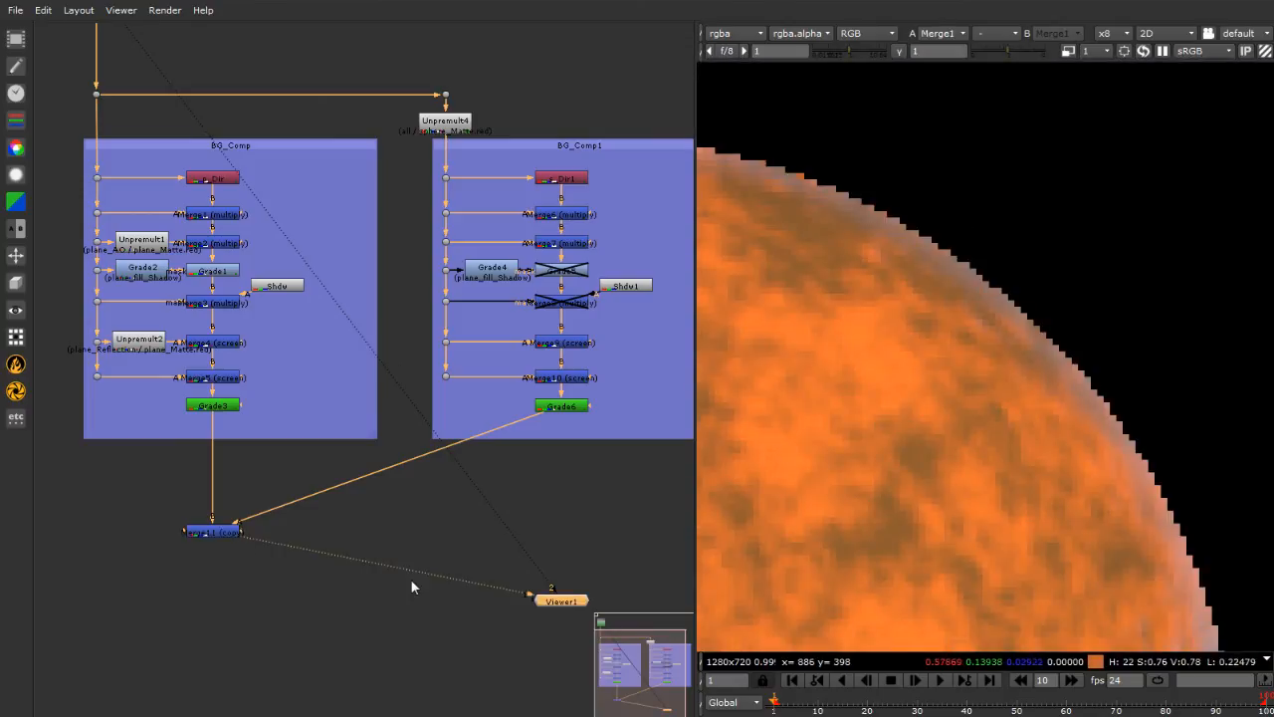
# Undo the mask disconnection on the Merge11 copy, and toggle Unpremult4 off and on to compare the sphere's edge
pyautogui.hotkey('ctrl', 'z')
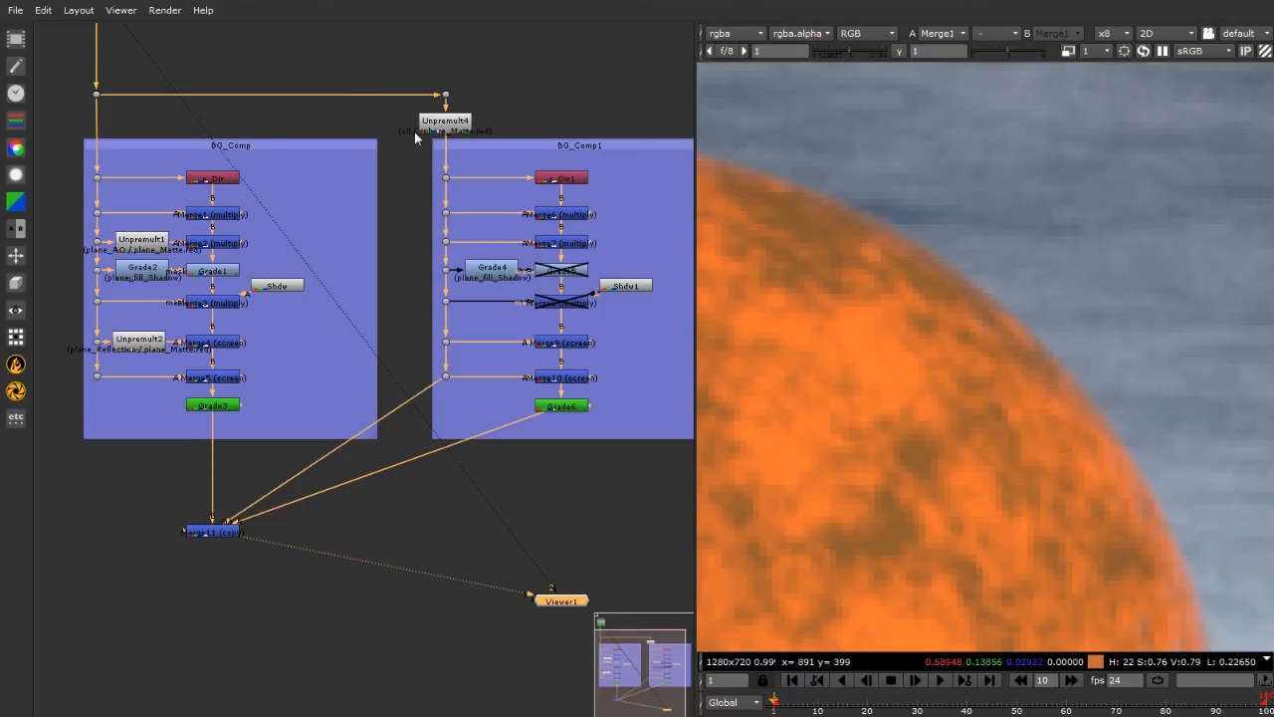
pyautogui.click(478, 128)
pyautogui.click(457, 124)
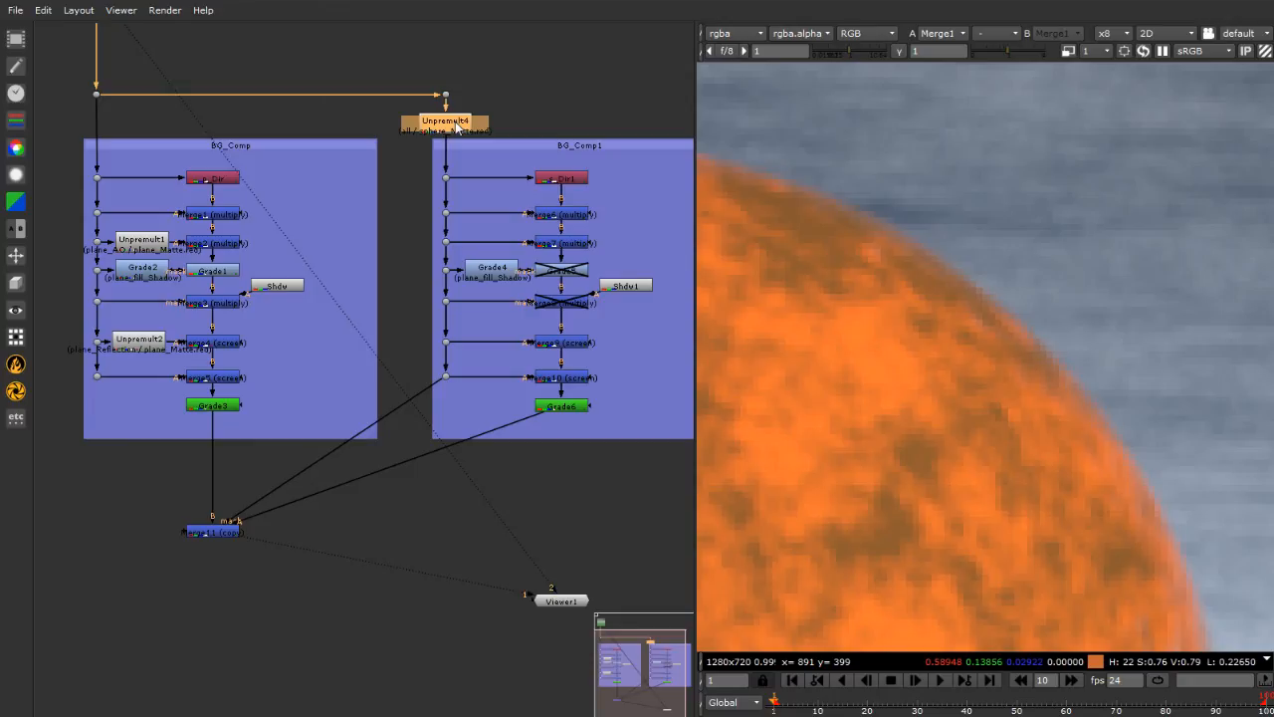
pyautogui.press('d')
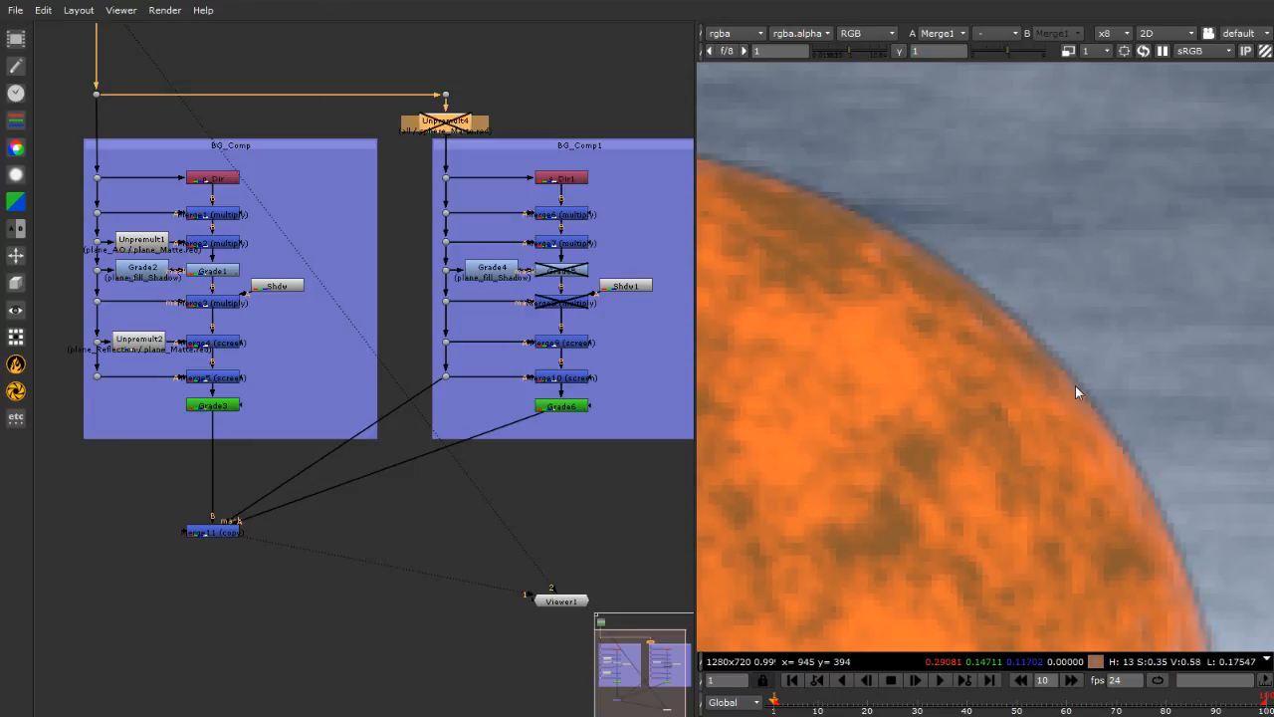
pyautogui.press('d')
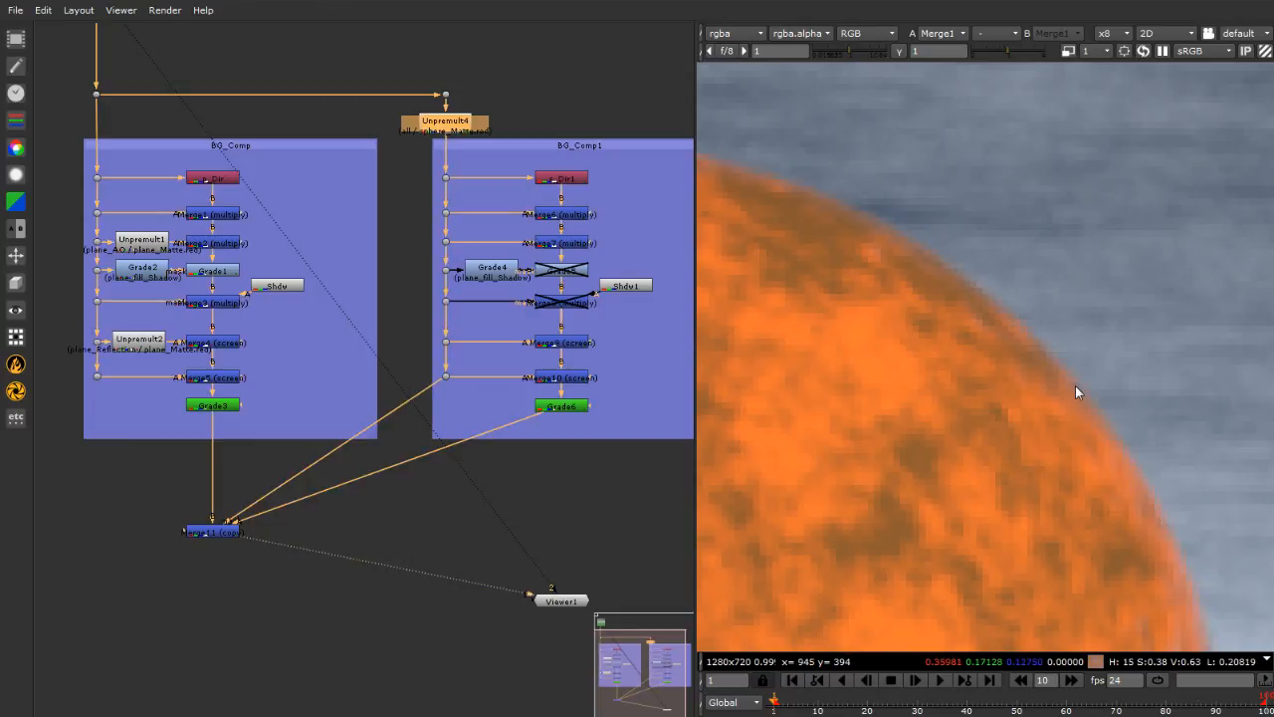
pyautogui.press('d')
pyautogui.press('d')
pyautogui.press('d')
# Examine the full frame and the whole sphere with Unpremult4 disabled, and re-enable Unpremult4
pyautogui.press('f')
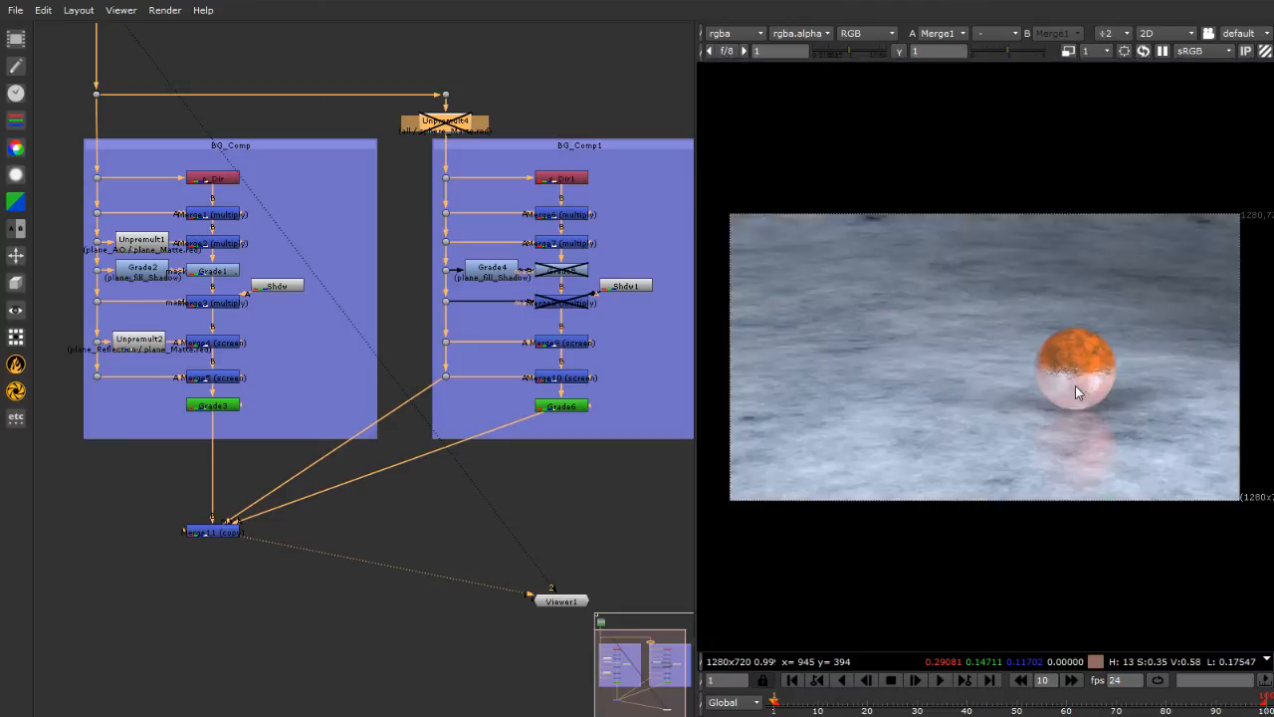
pyautogui.scroll(3, 1059, 357)
pyautogui.scroll(3, 946, 362)
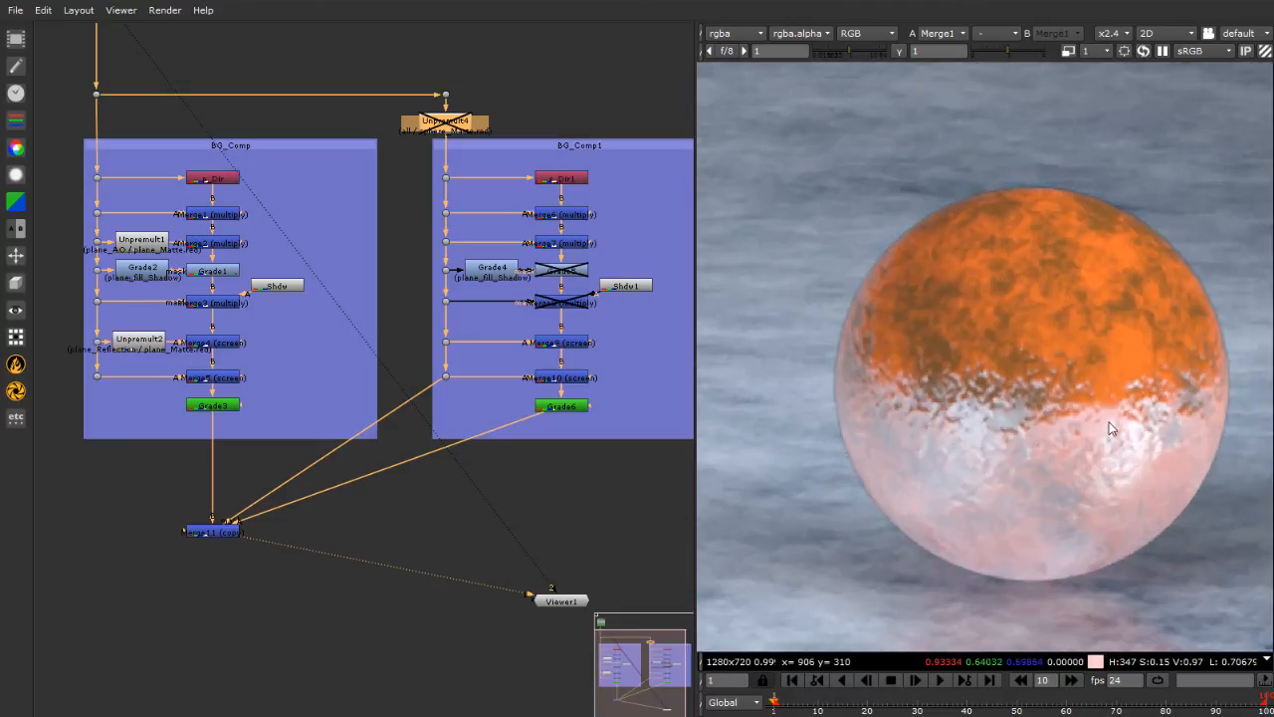
pyautogui.scroll(1, 1204, 559)
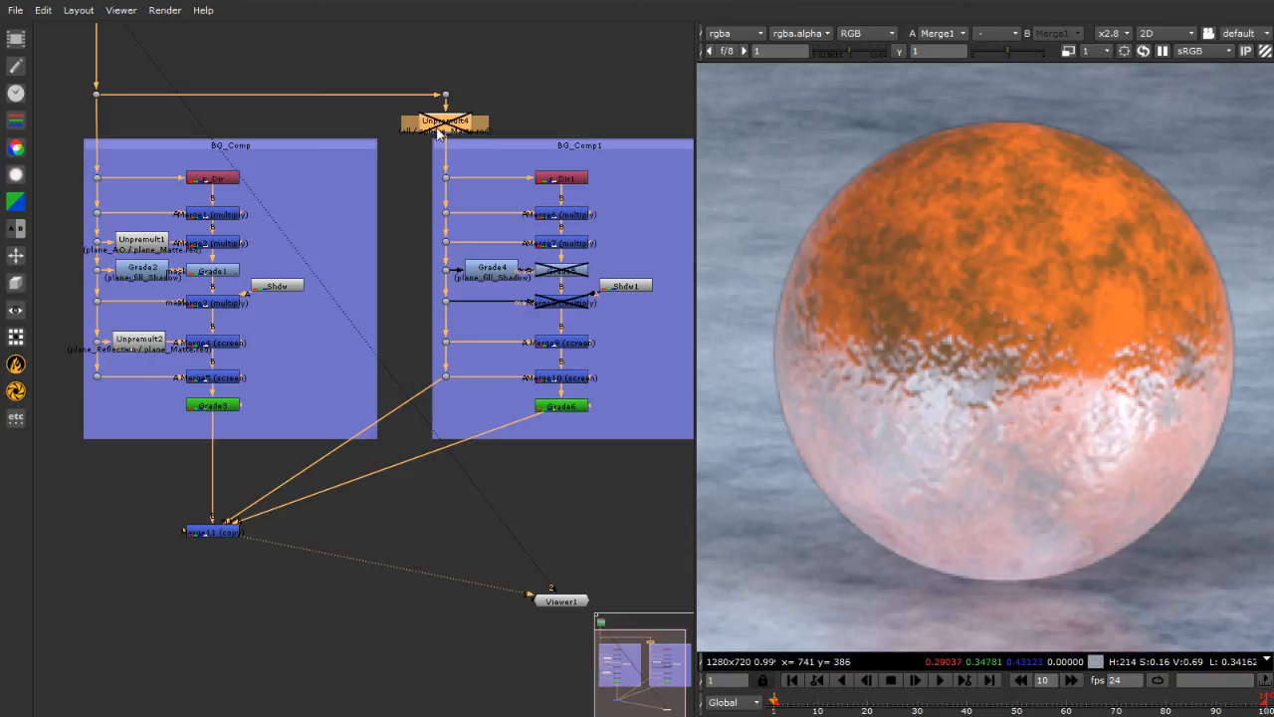
pyautogui.press('d')
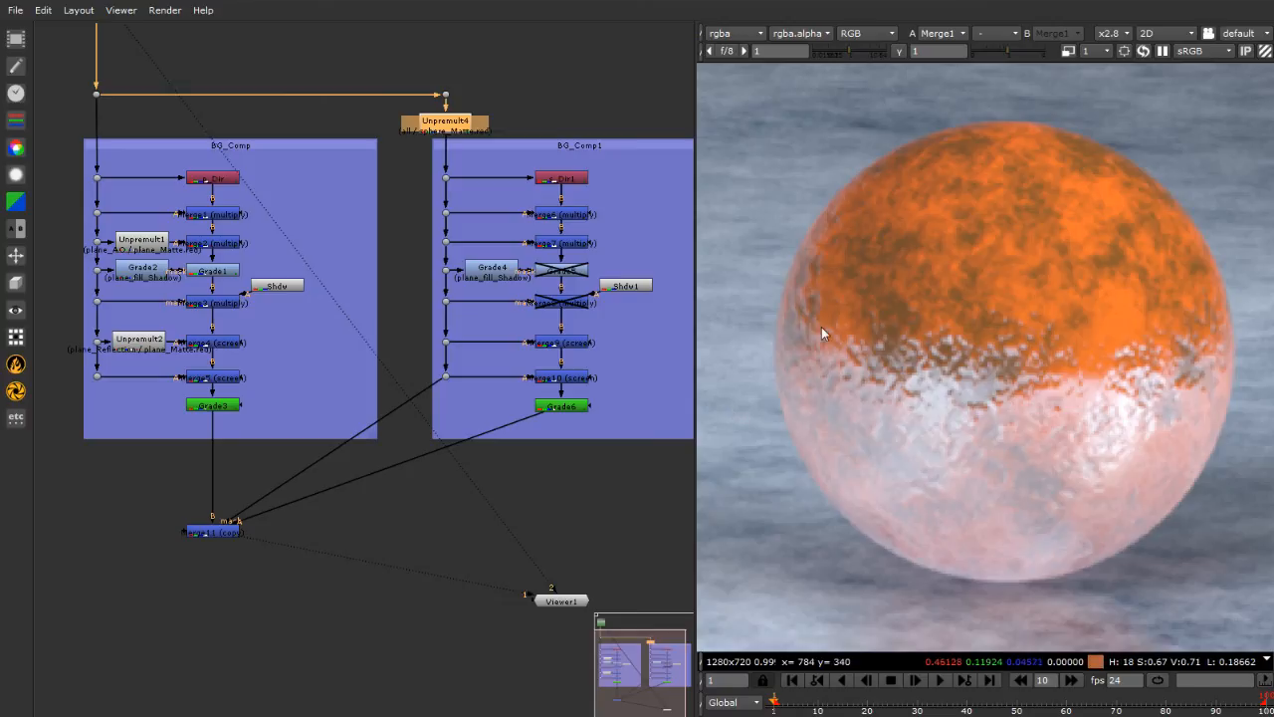
# Move Unpremult4 together with all sphere branch nodes so that Unpremult4 sits inside the BG_Comp1 backdrop
pyautogui.click(189, 603)
pyautogui.scroll(-5, 217, 598)
pyautogui.scroll(5, 200, 572)
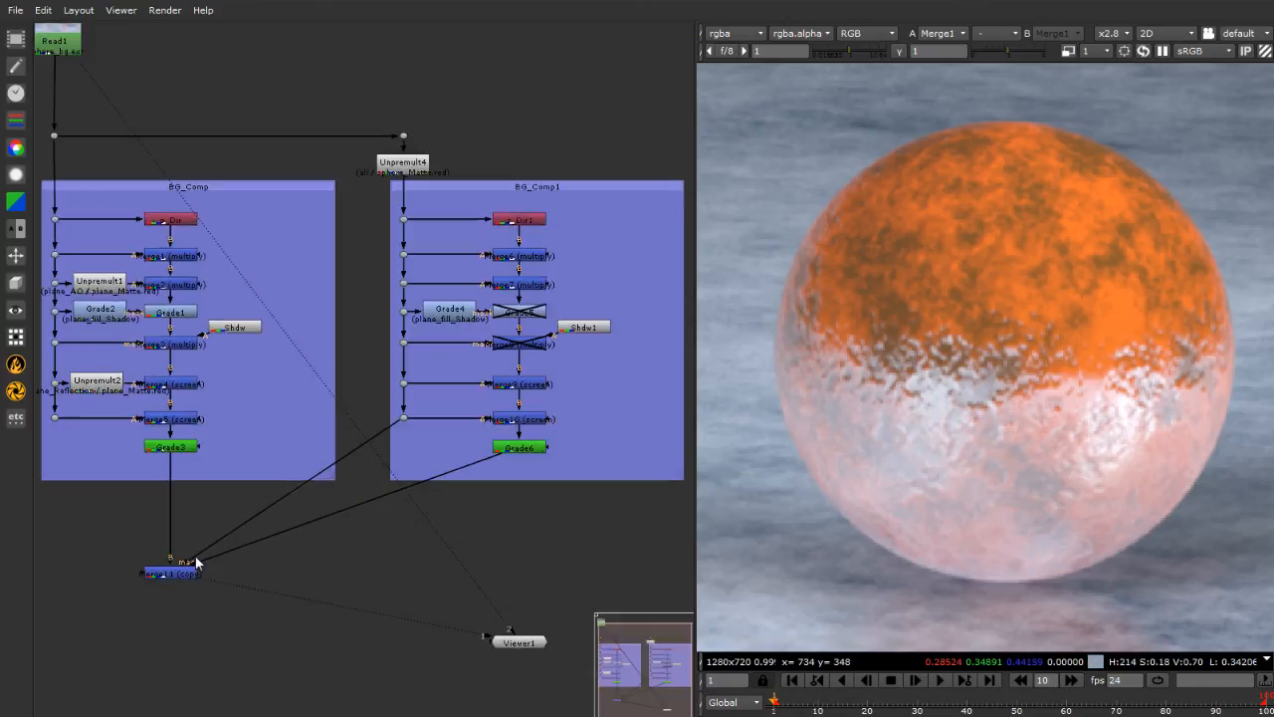
pyautogui.click(395, 166)
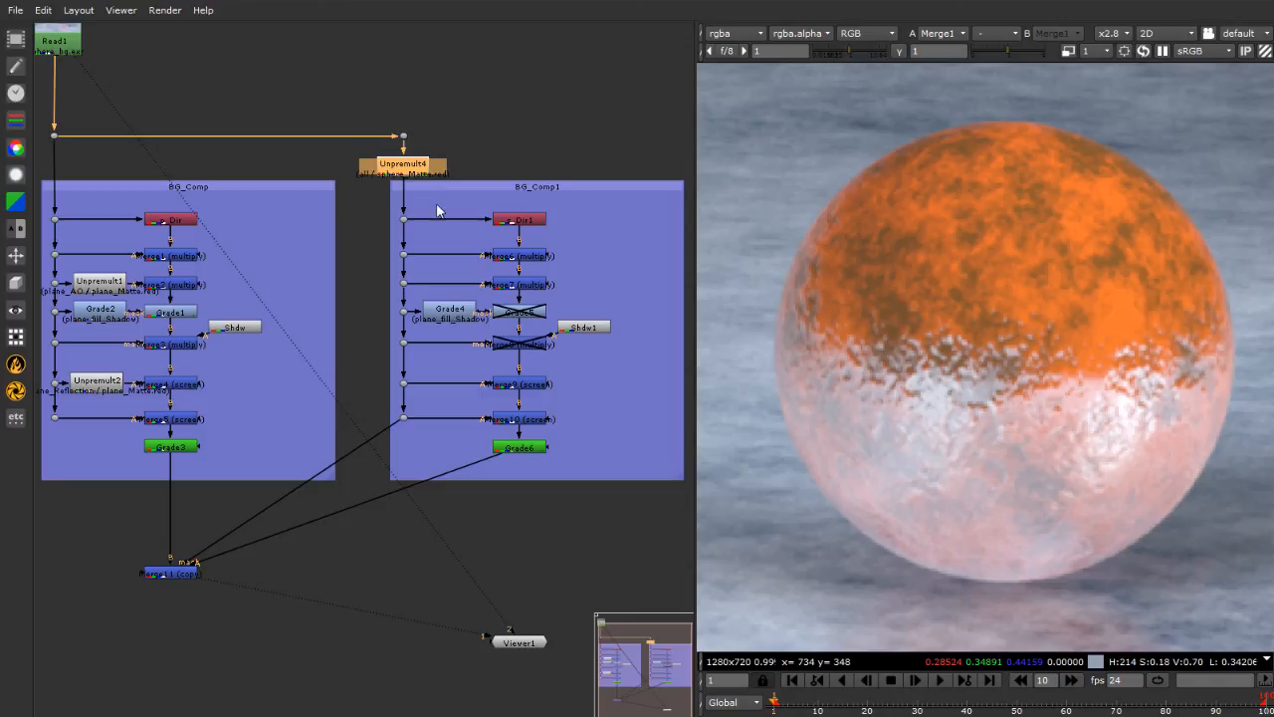
pyautogui.moveTo(353, 144); pyautogui.dragTo(675, 505)
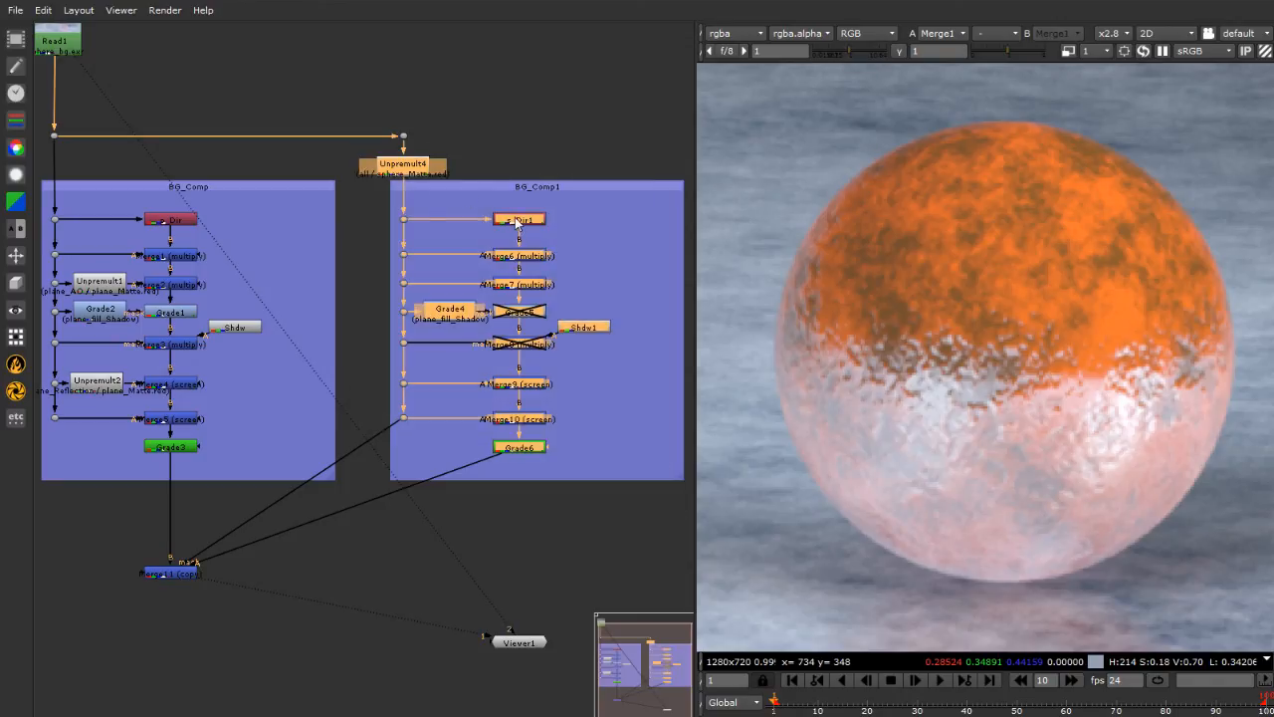
pyautogui.moveTo(517, 223); pyautogui.dragTo(574, 221)
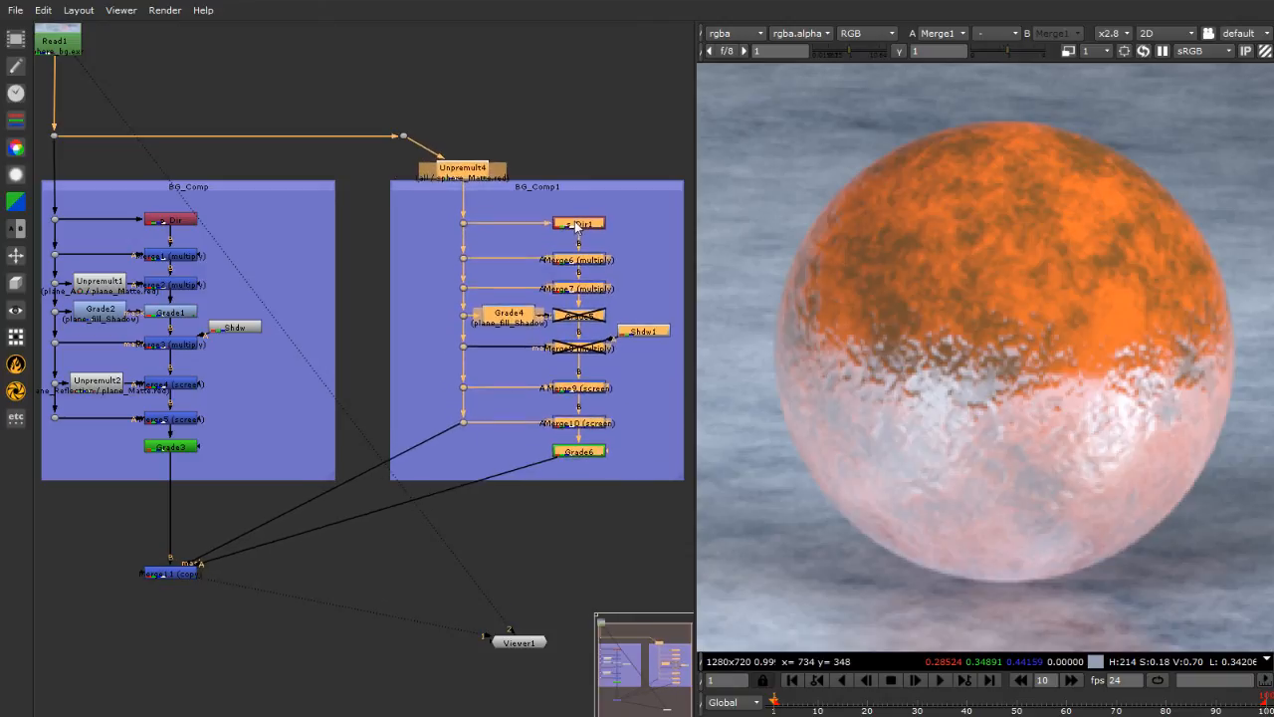
pyautogui.moveTo(575, 221); pyautogui.dragTo(574, 268)
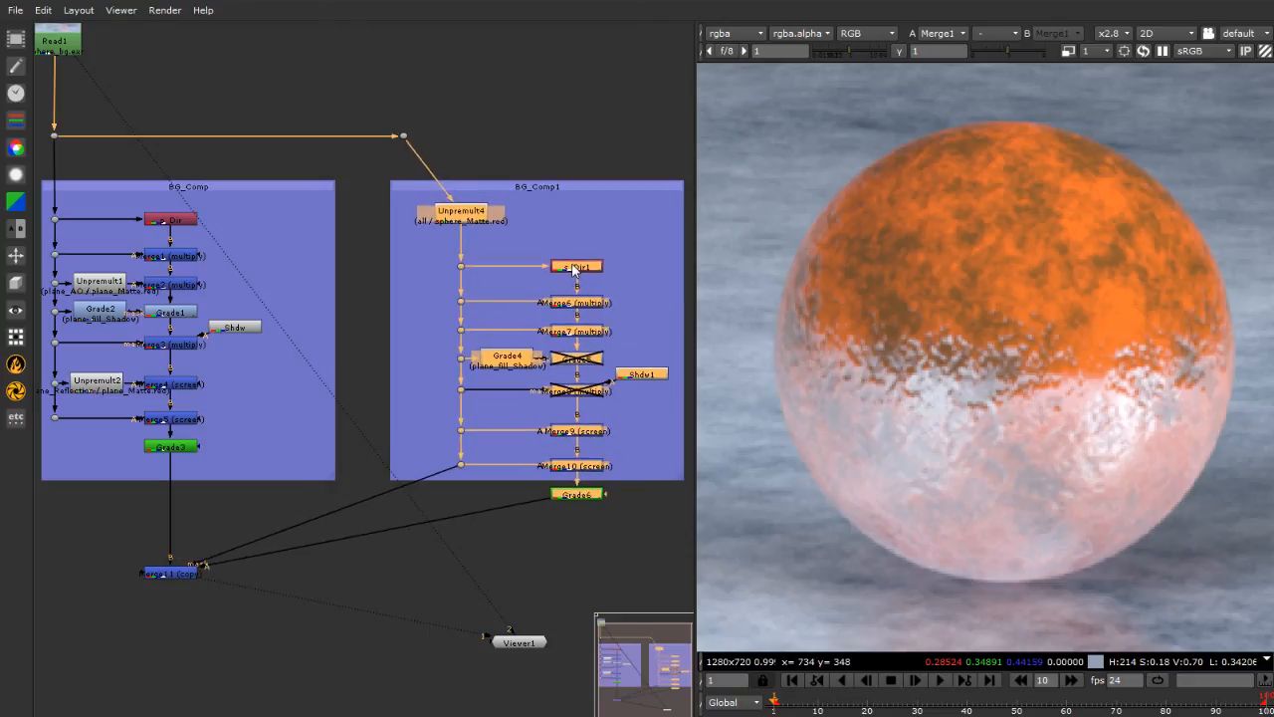
# Align the incoming dot directly above Unpremult4, and extend the BG_Comp1 backdrop downward to enclose Grade6
pyautogui.click(551, 114)
pyautogui.moveTo(402, 135); pyautogui.dragTo(459, 138)
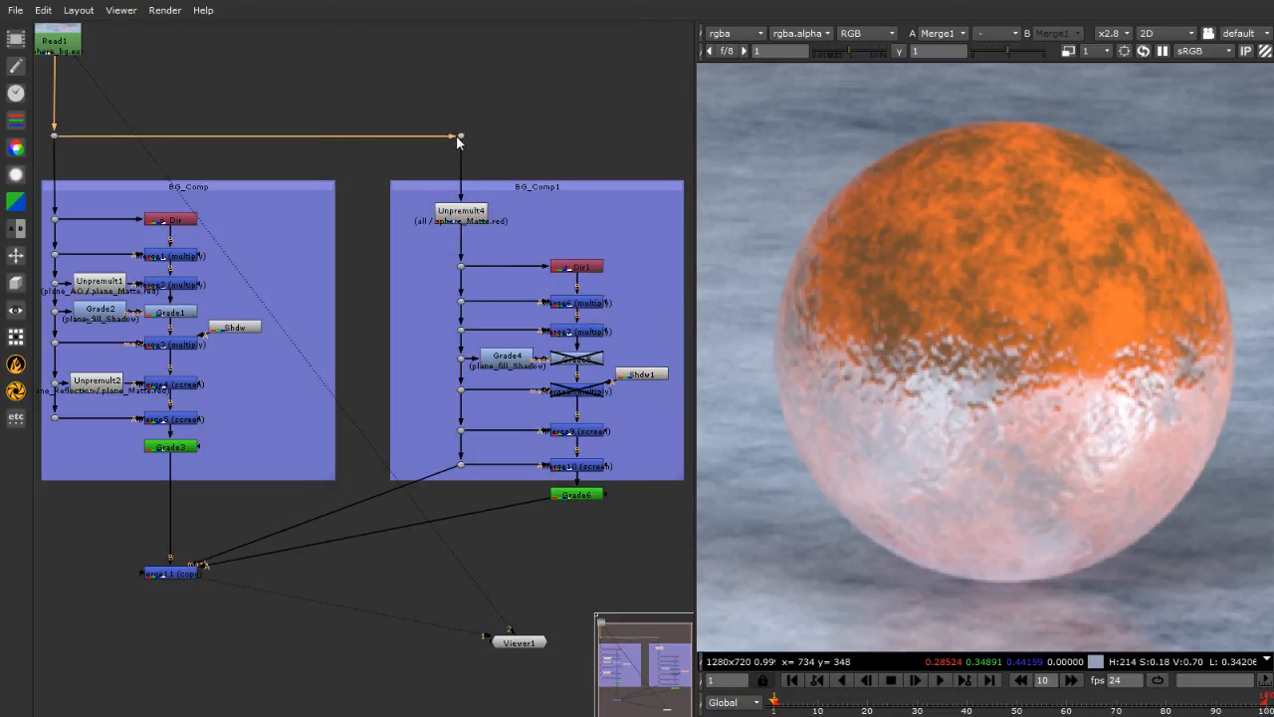
pyautogui.click(521, 151)
pyautogui.moveTo(678, 478); pyautogui.dragTo(686, 523)
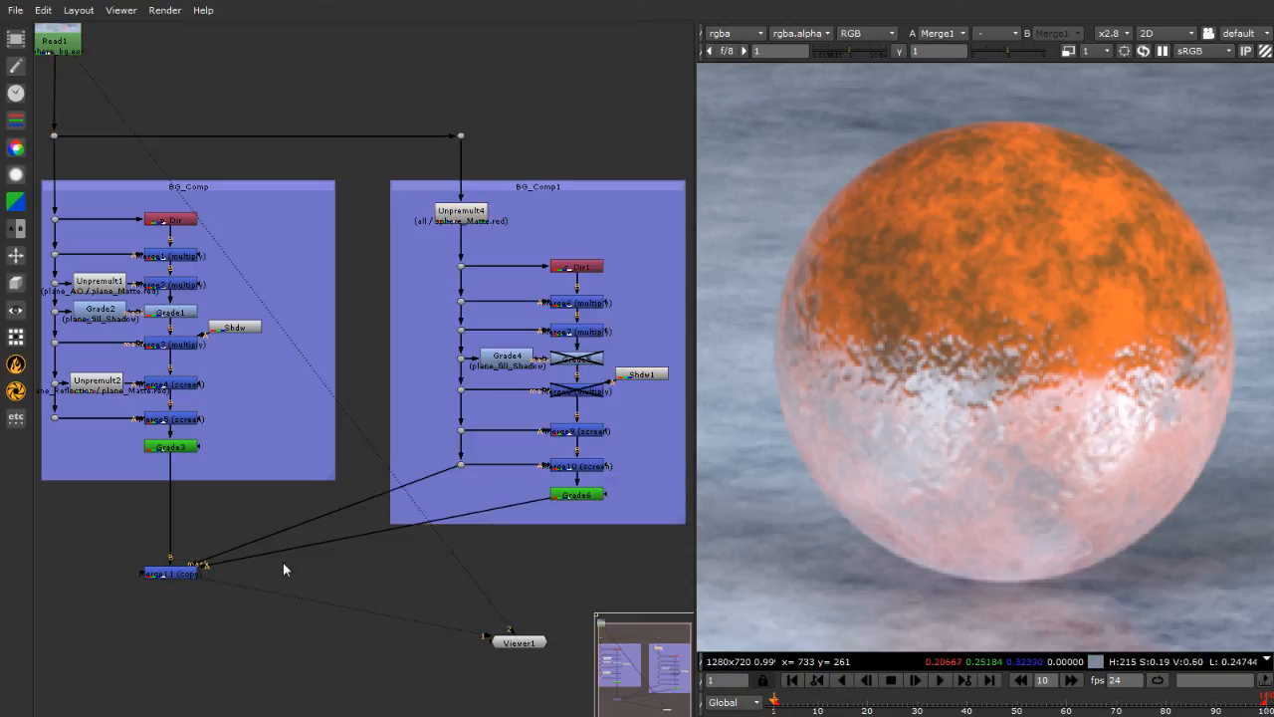
# Add a dot beneath Grade6, level with Merge11, to route its connection into Merge11's A input at a right angle
pyautogui.moveTo(375, 534); pyautogui.dragTo(578, 573)
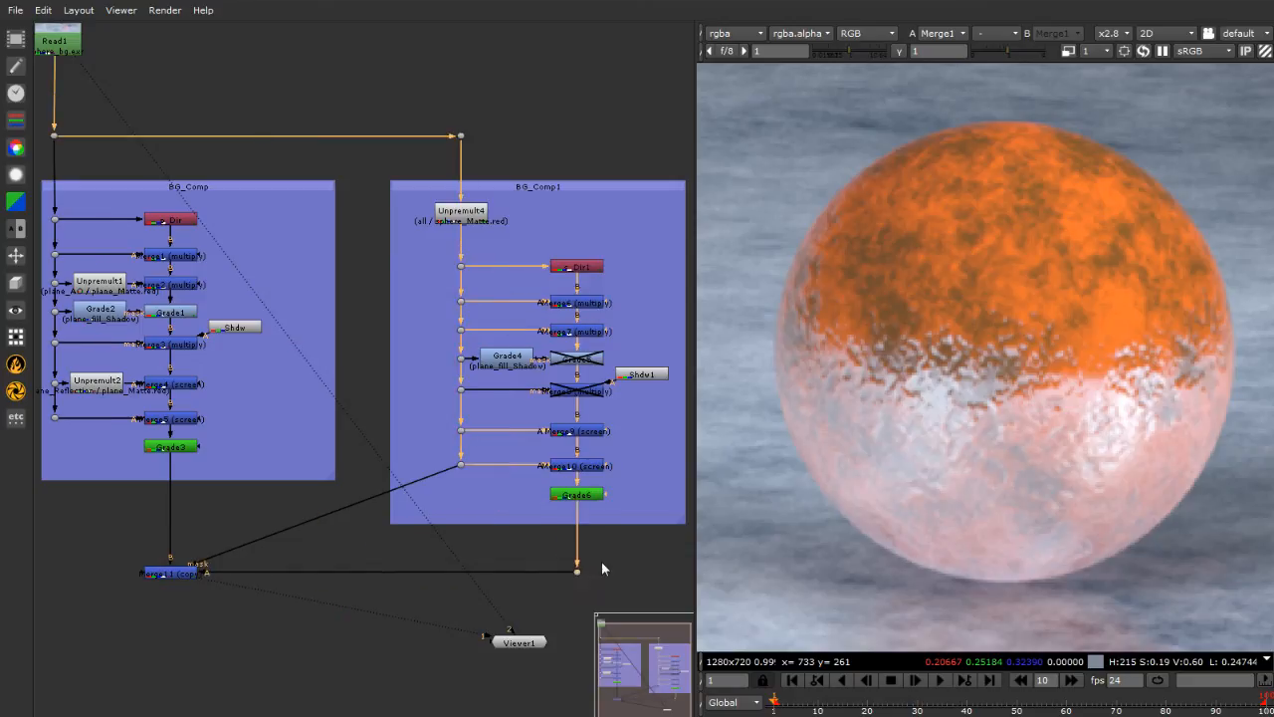
pyautogui.click(602, 569)
pyautogui.scroll(-3, 279, 463)
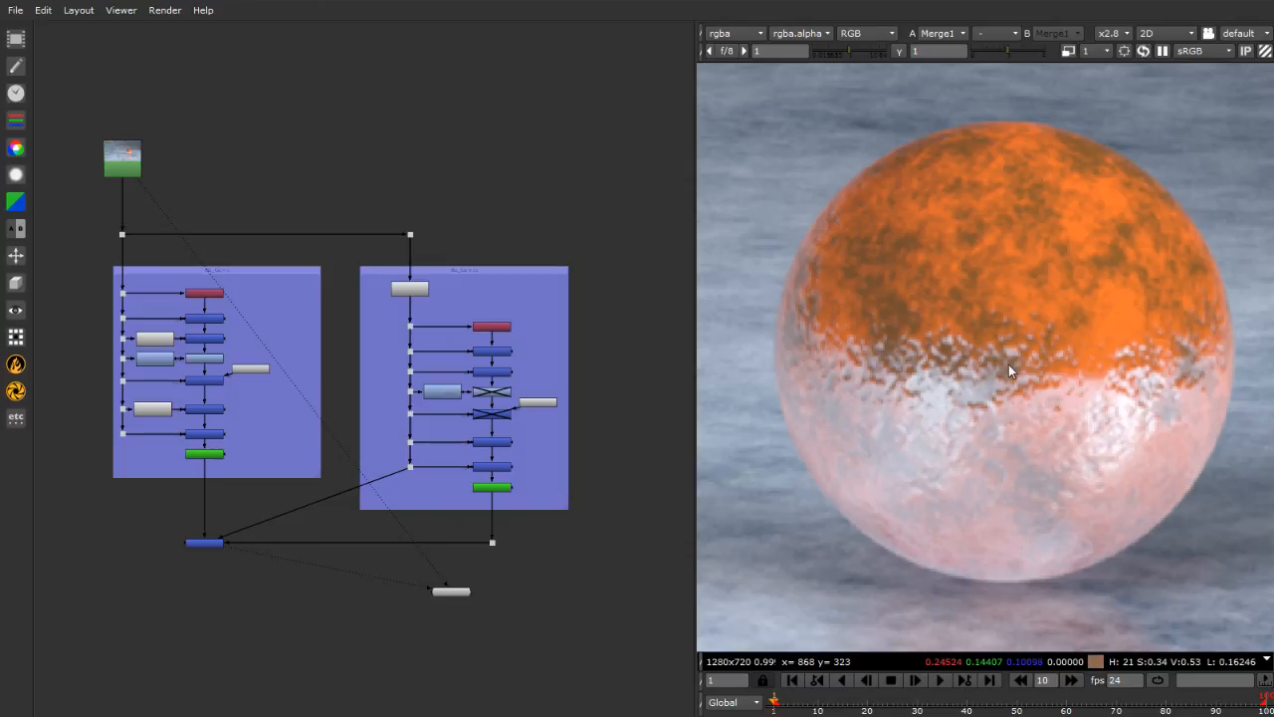
# Check the Merge9 reflection merge's settings and view the sphere_Incidence pass in the viewer
pyautogui.scroll(8, 502, 523)
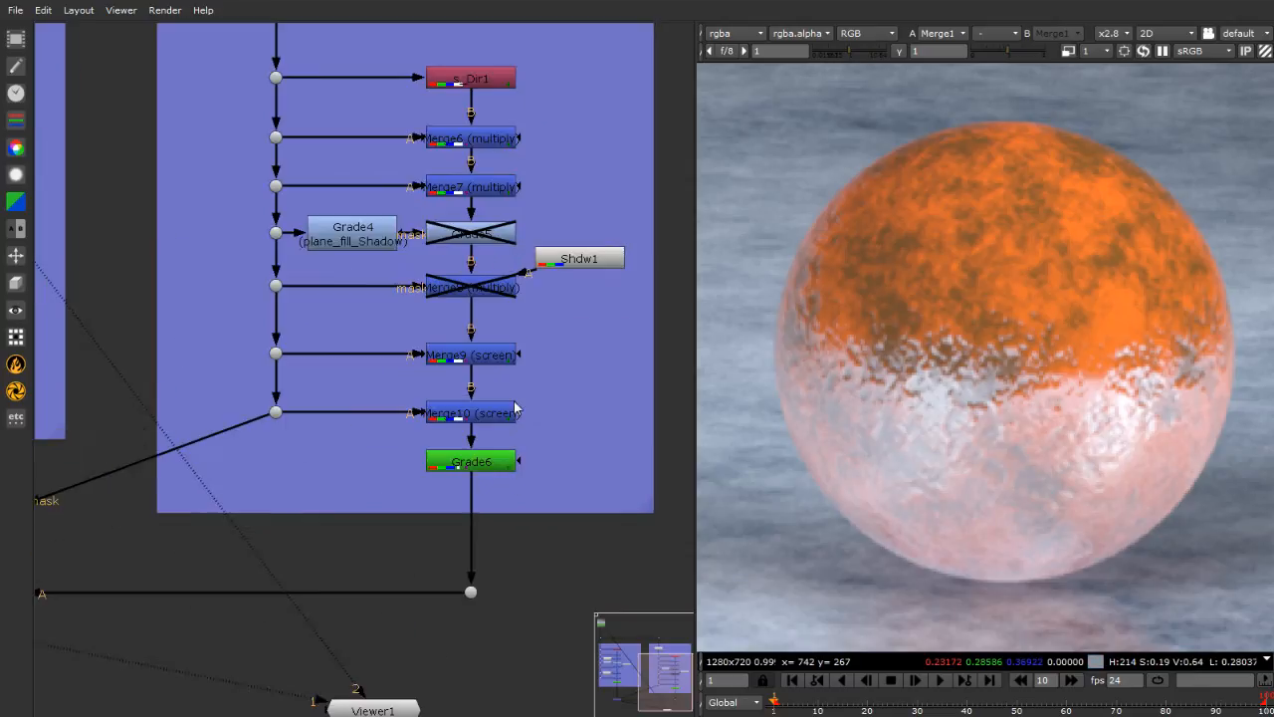
pyautogui.doubleClick(474, 360)
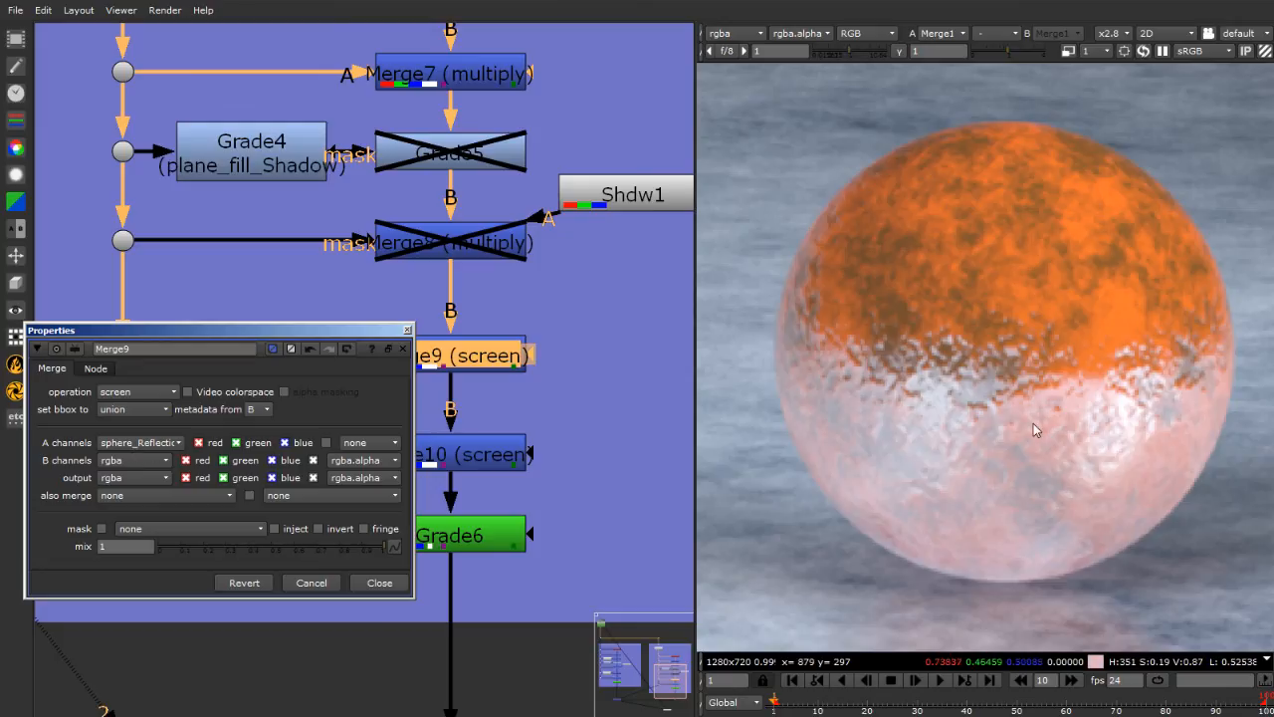
pyautogui.click(407, 329)
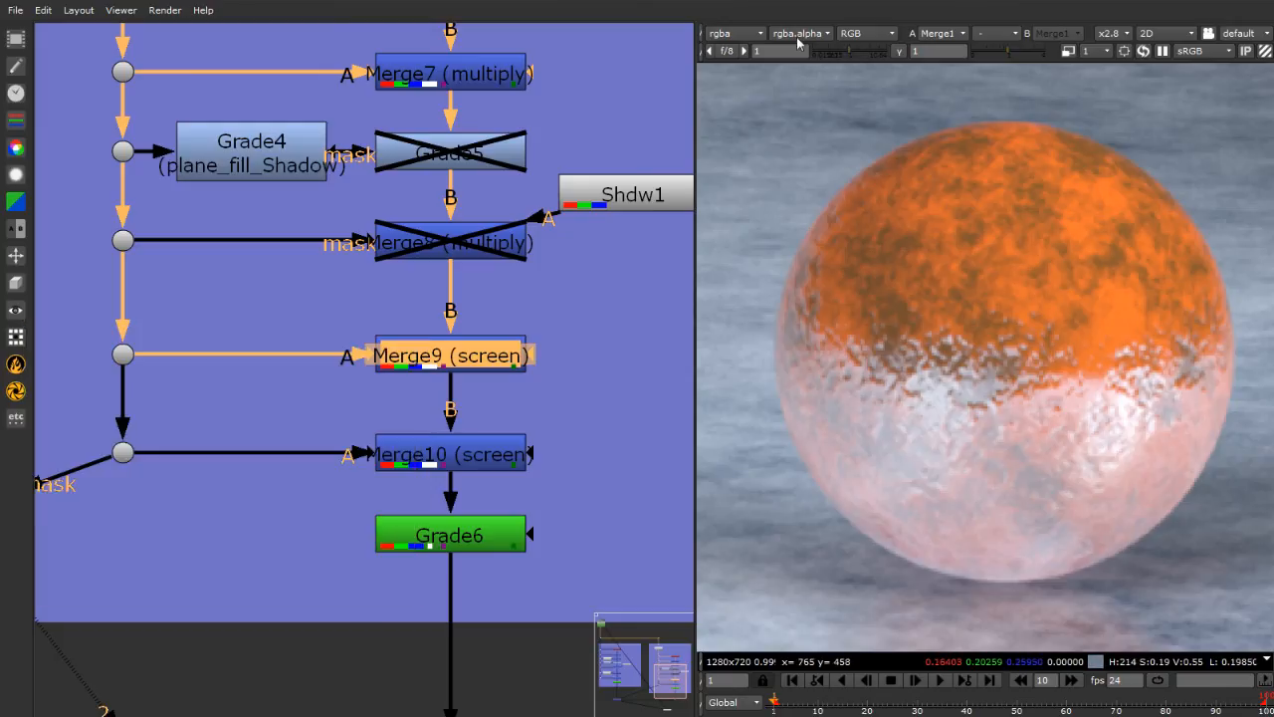
pyautogui.click(732, 31)
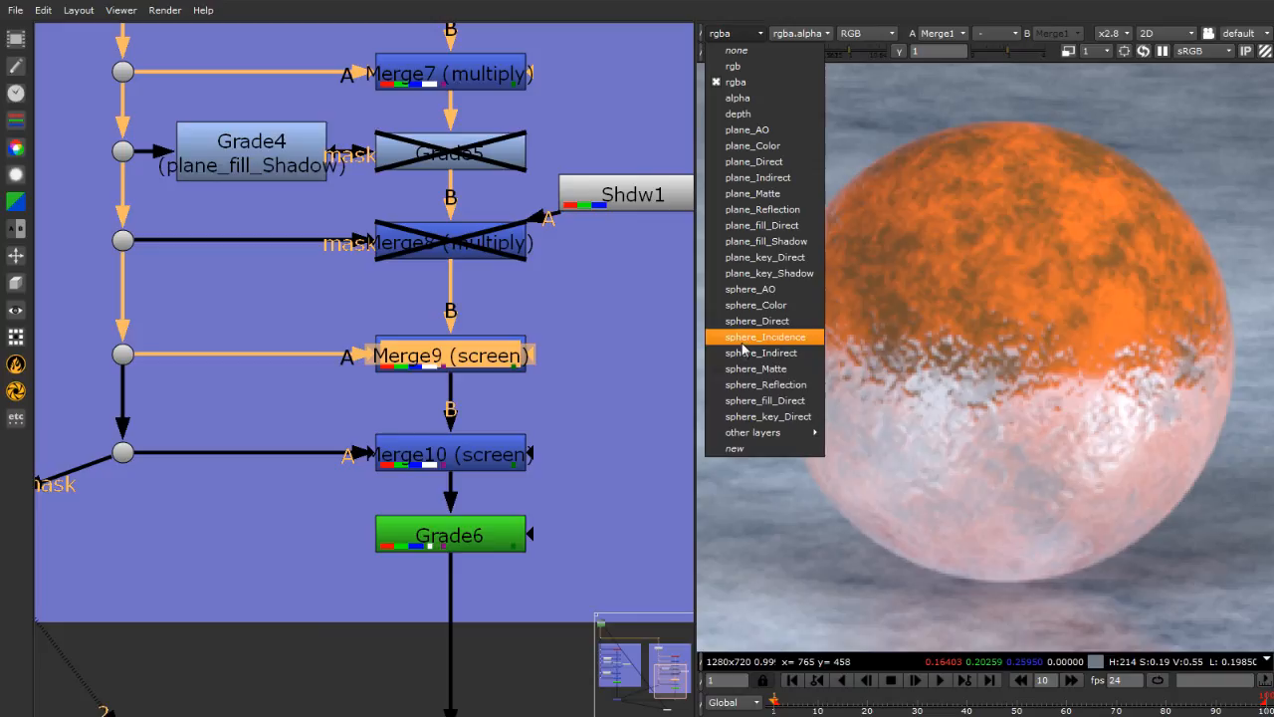
pyautogui.click(744, 338)
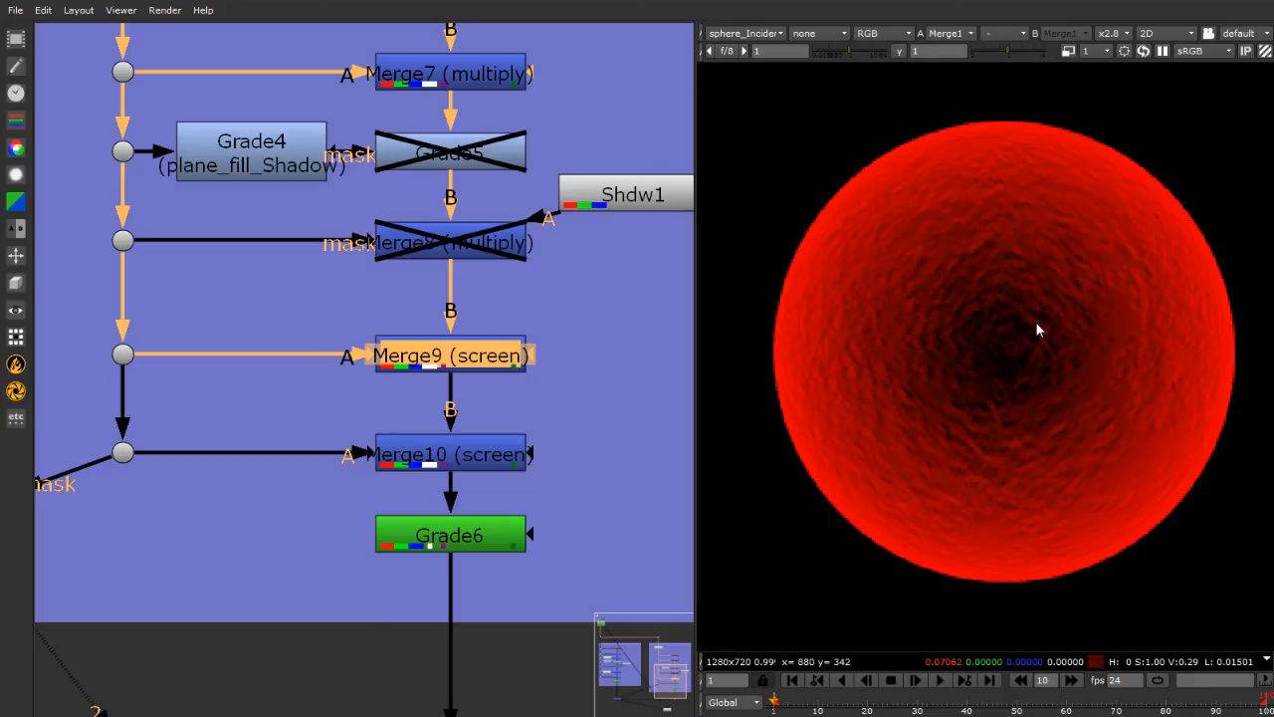
# Reopen Merge9's properties and connect its mask input to the pass pipe's dot beside the disabled shadow merge
pyautogui.scroll(-5, 486, 319)
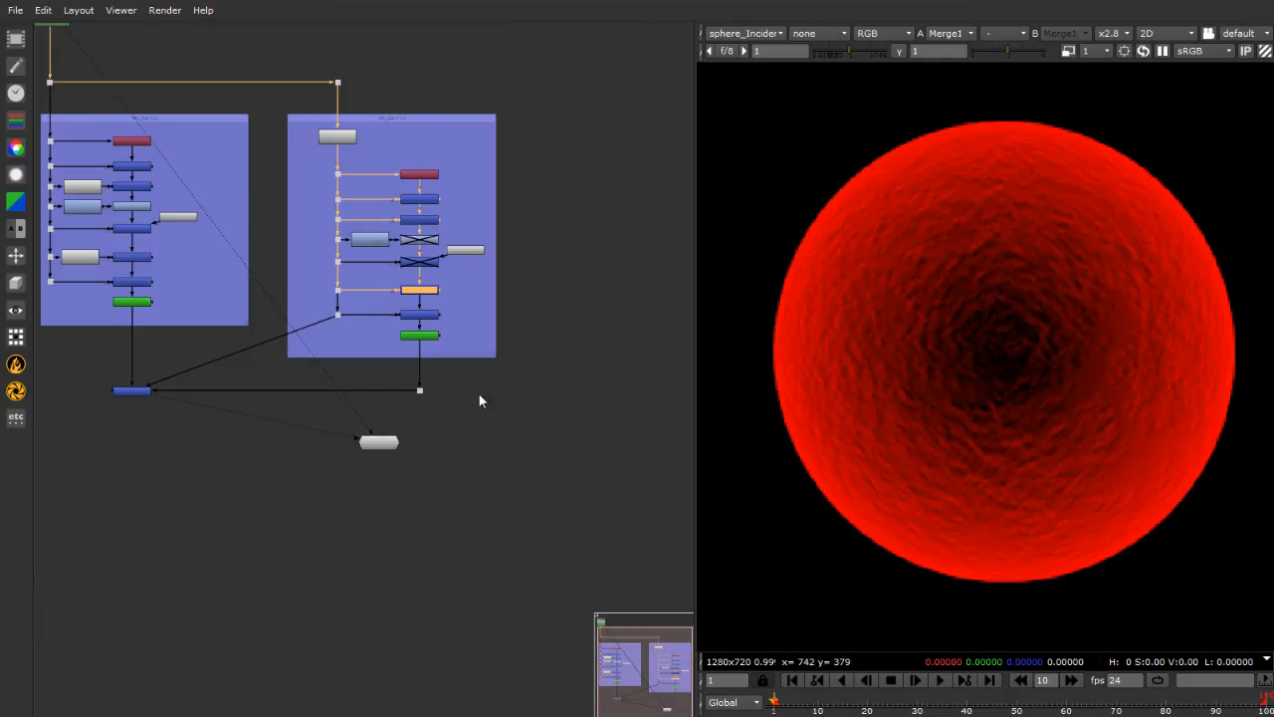
pyautogui.scroll(6, 479, 394)
pyautogui.scroll(-2, 538, 300)
pyautogui.scroll(3, 367, 145)
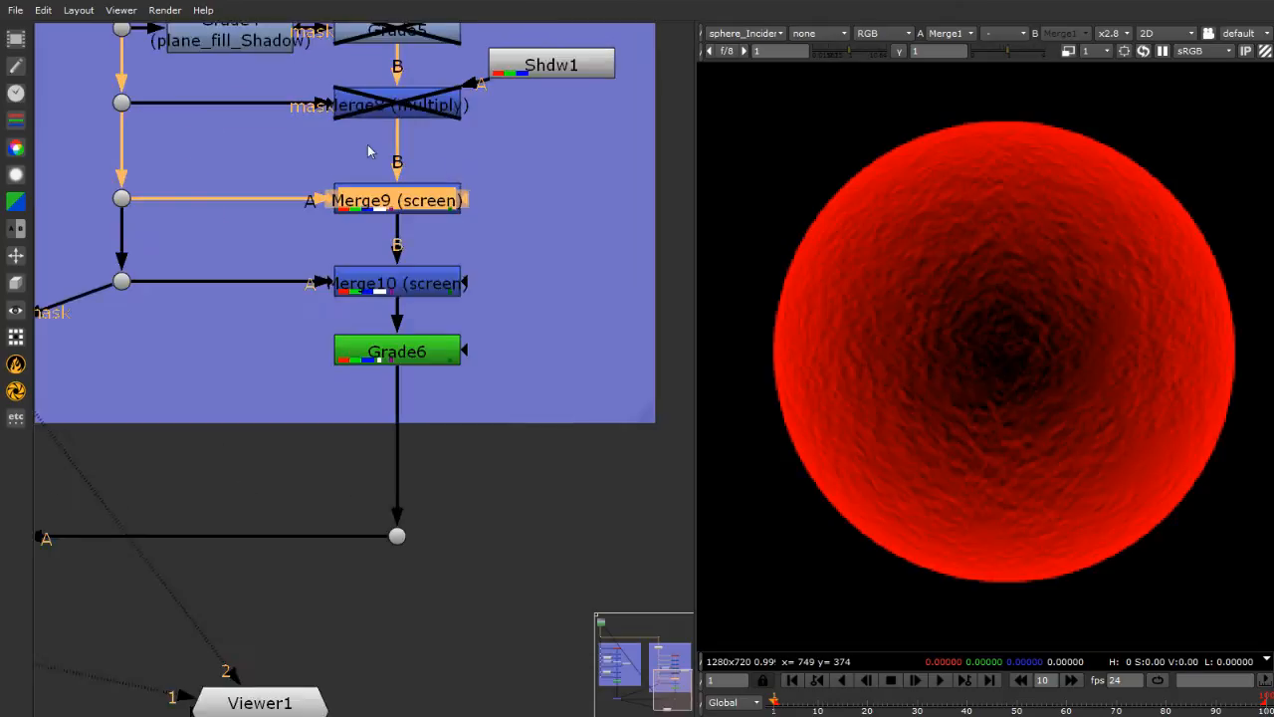
pyautogui.scroll(1, 436, 171)
pyautogui.click(529, 538)
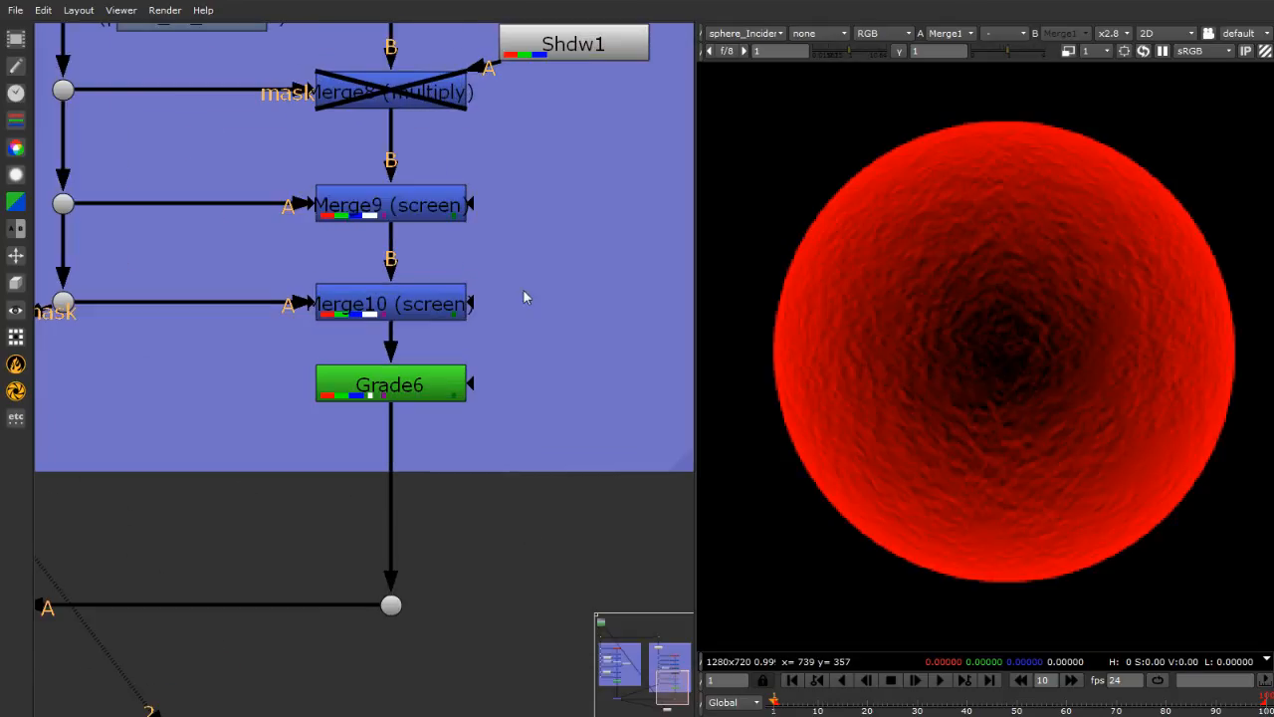
pyautogui.doubleClick(402, 215)
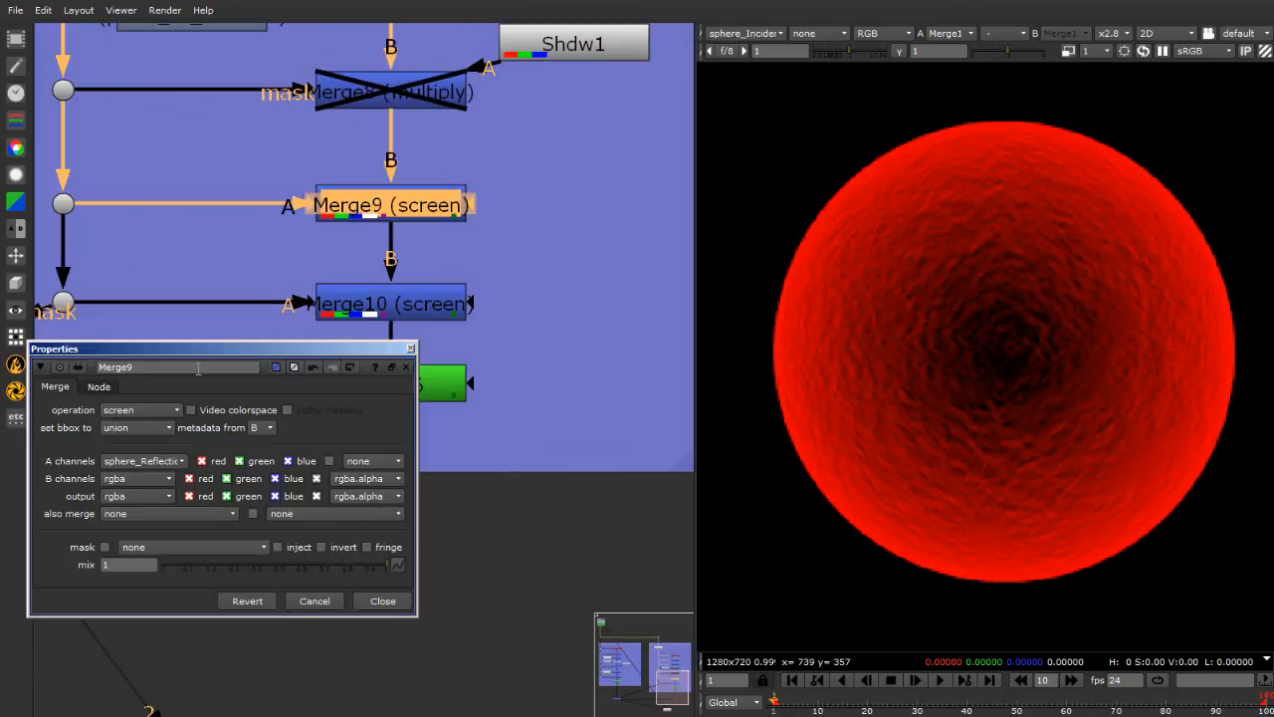
pyautogui.moveTo(207, 359); pyautogui.dragTo(325, 416)
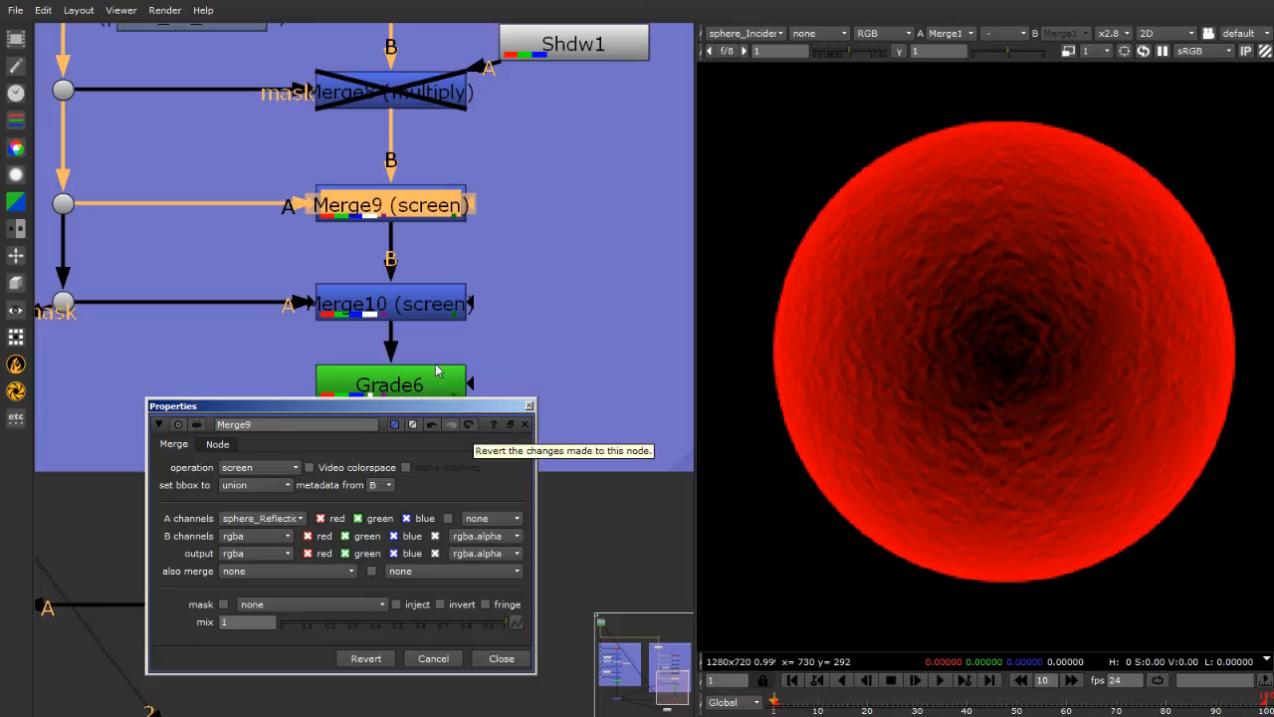
pyautogui.moveTo(476, 206); pyautogui.dragTo(65, 94)
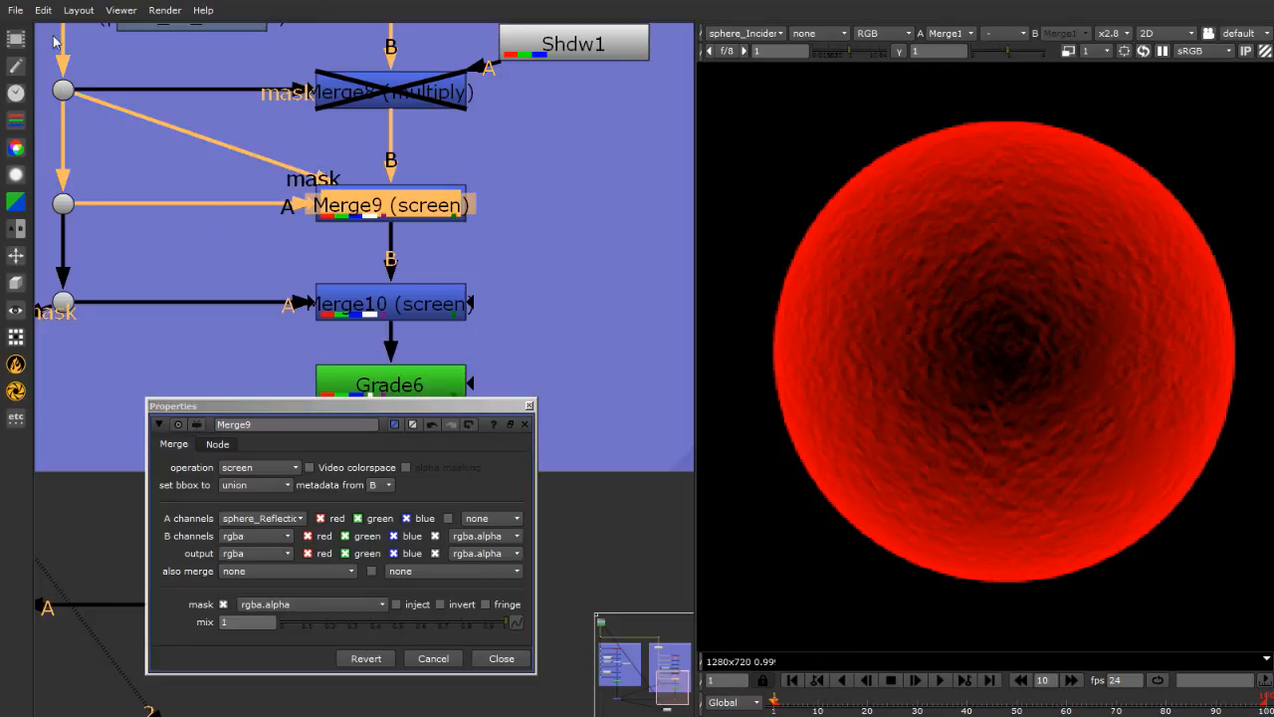
# Set Merge9's mask channel to sphere_Incidence.alpha
pyautogui.scroll(-6, 597, 354)
pyautogui.scroll(6, 498, 366)
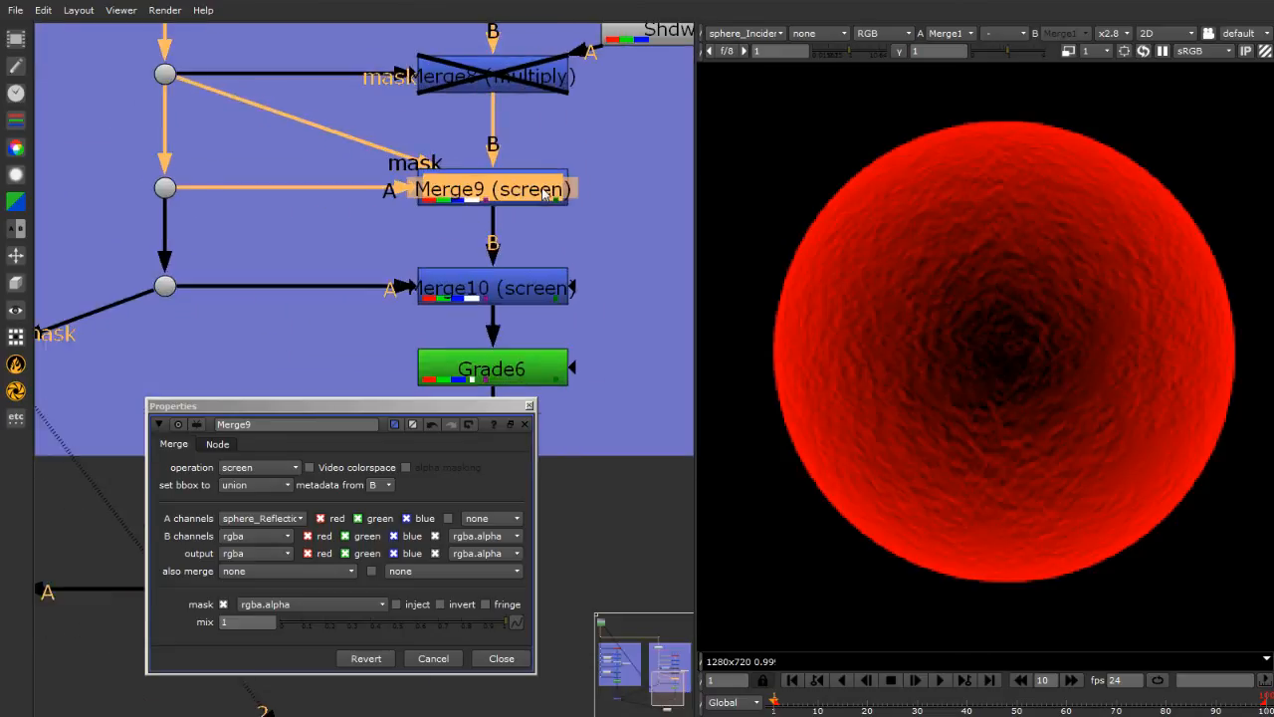
pyautogui.click(297, 605)
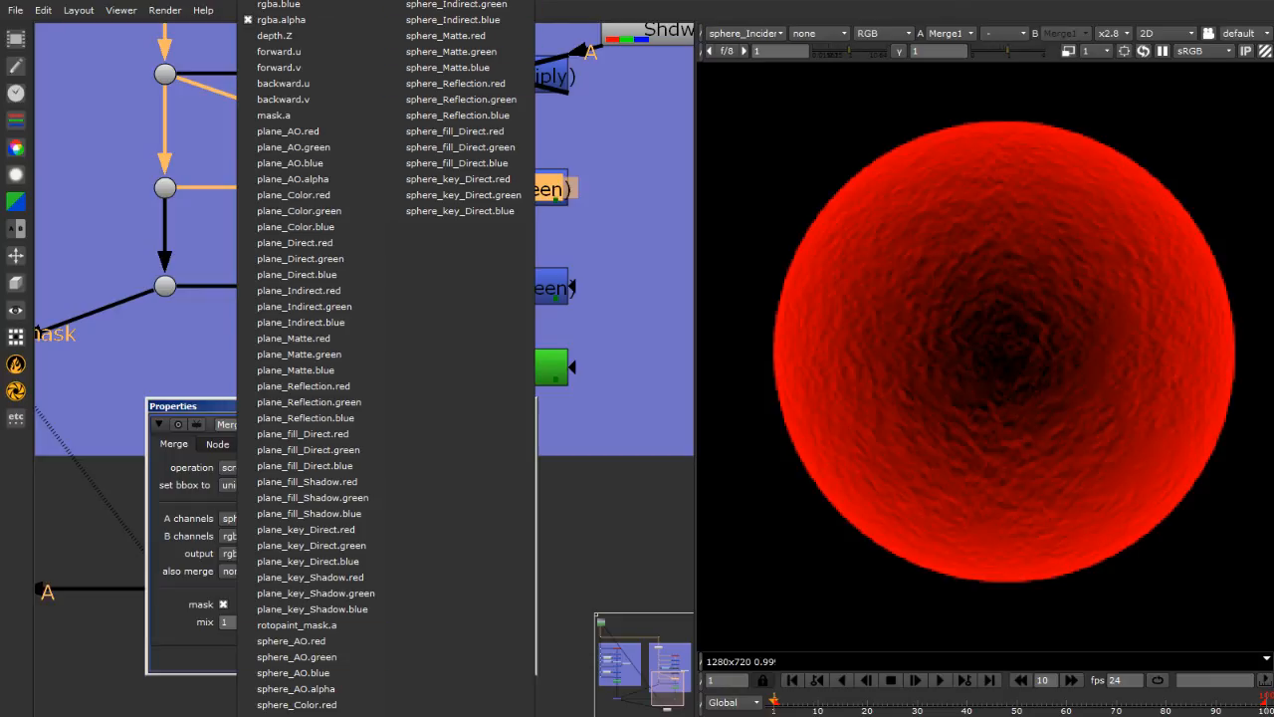
pyautogui.click(467, 2)
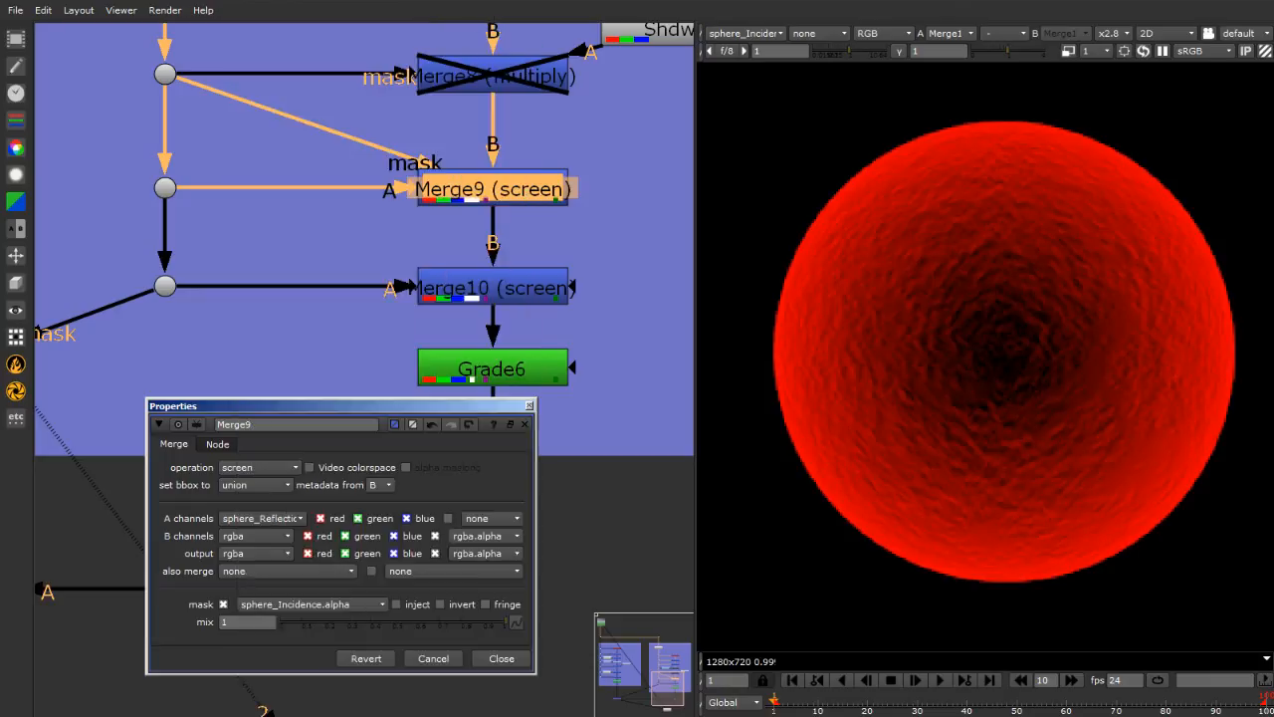
# View Merge9's output and switch the viewer layer from sphere_Incidence to rgb
pyautogui.click(525, 196)
pyautogui.press('1')
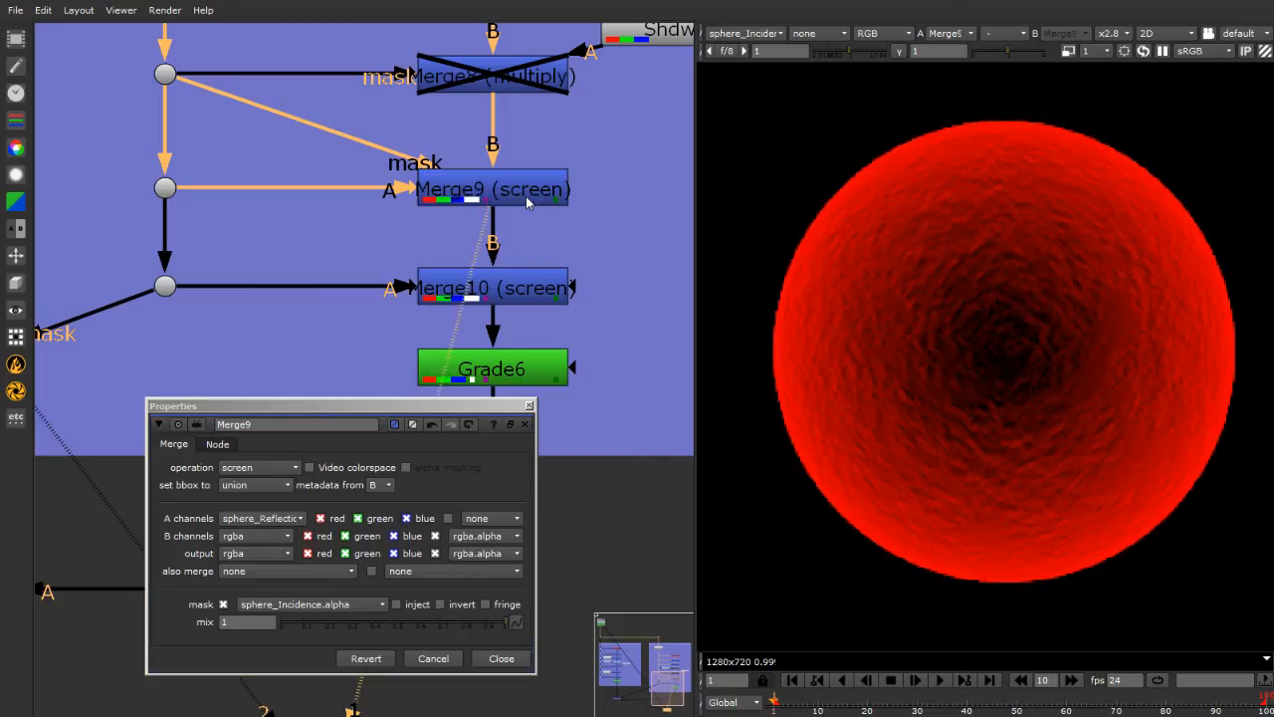
pyautogui.click(728, 34)
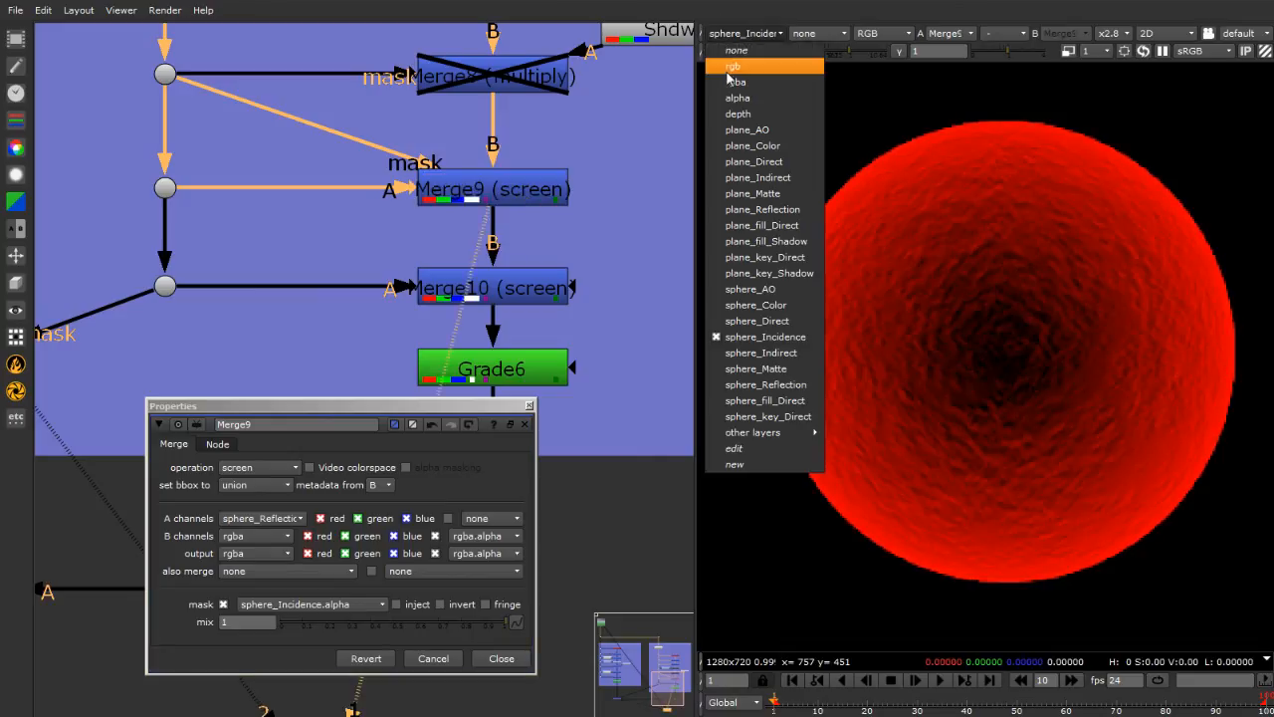
pyautogui.click(734, 67)
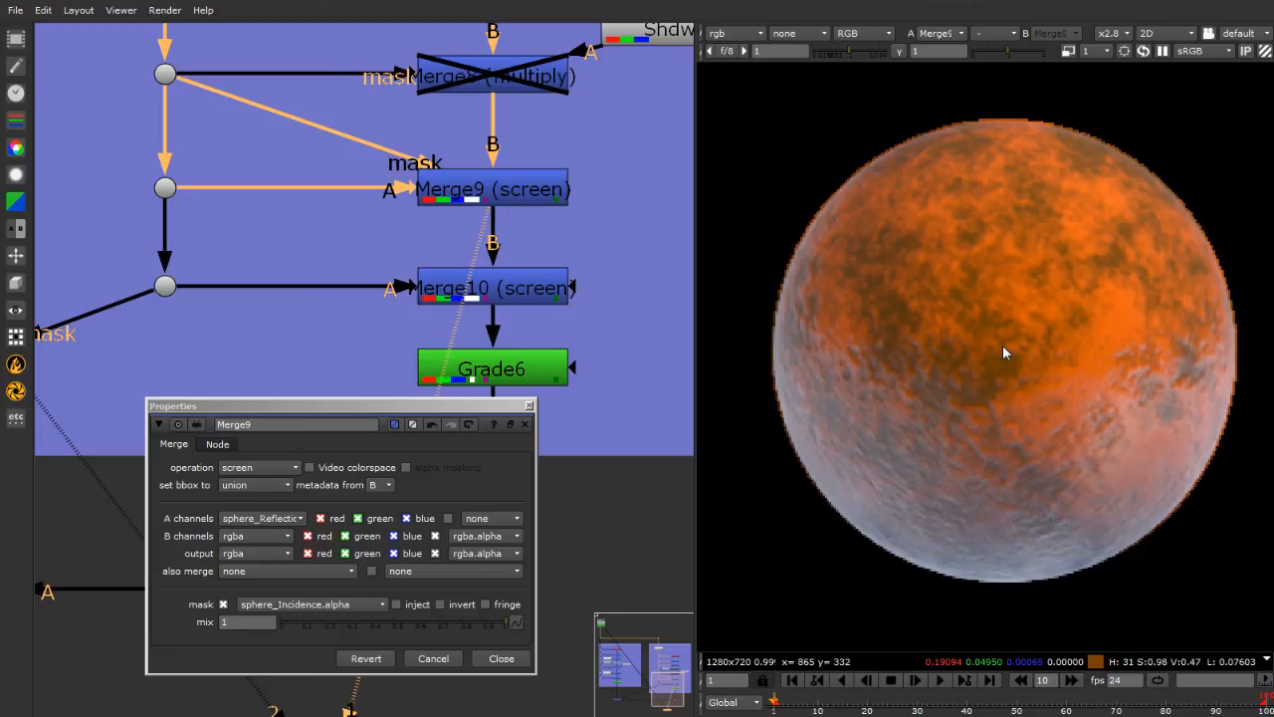
# Toggle Merge9's mask off and on to compare the sphere's reflection with and without the incidence mask
pyautogui.click(224, 605)
pyautogui.click(224, 604)
pyautogui.click(224, 604)
pyautogui.click(224, 604)
pyautogui.click(224, 604)
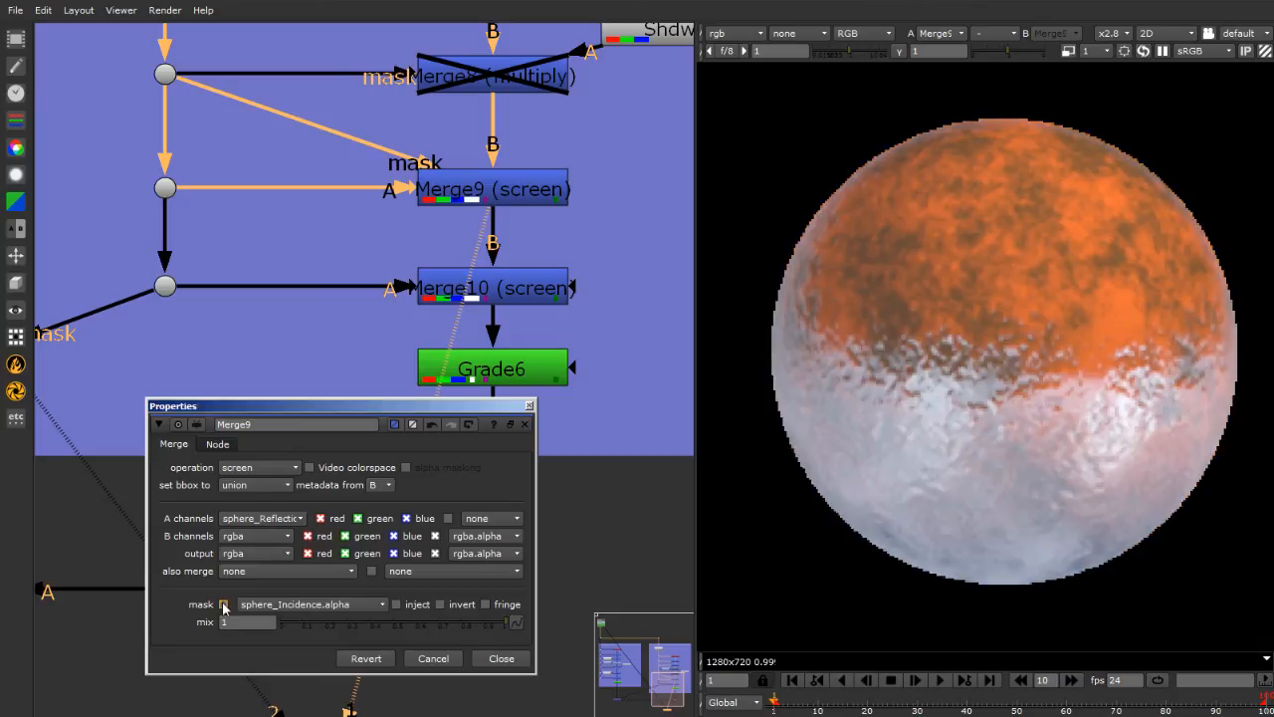
# Repeatedly switch Merge9's incidence mask off and on, leaving it enabled, to judge its effect on the reflection
pyautogui.click(224, 604)
pyautogui.click(224, 604)
pyautogui.click(224, 604)
pyautogui.click(224, 604)
pyautogui.click(224, 605)
pyautogui.click(224, 604)
pyautogui.click(224, 604)
pyautogui.click(224, 605)
pyautogui.click(224, 605)
pyautogui.click(224, 604)
pyautogui.click(224, 605)
pyautogui.click(224, 604)
pyautogui.click(224, 604)
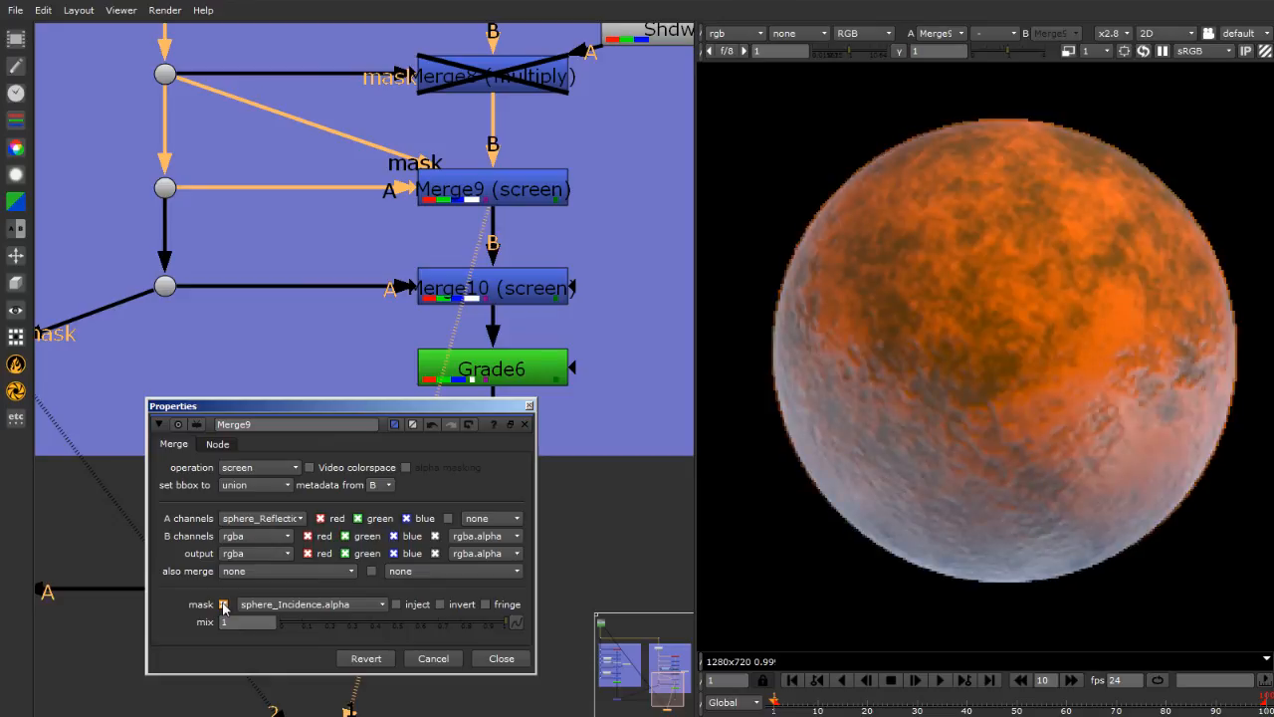
# Examine the sphere's edge pixels up close, check Unpremult4 on the pass pipe, and recheck the edge with Merge9's mask off and on
pyautogui.scroll(4, 1243, 288)
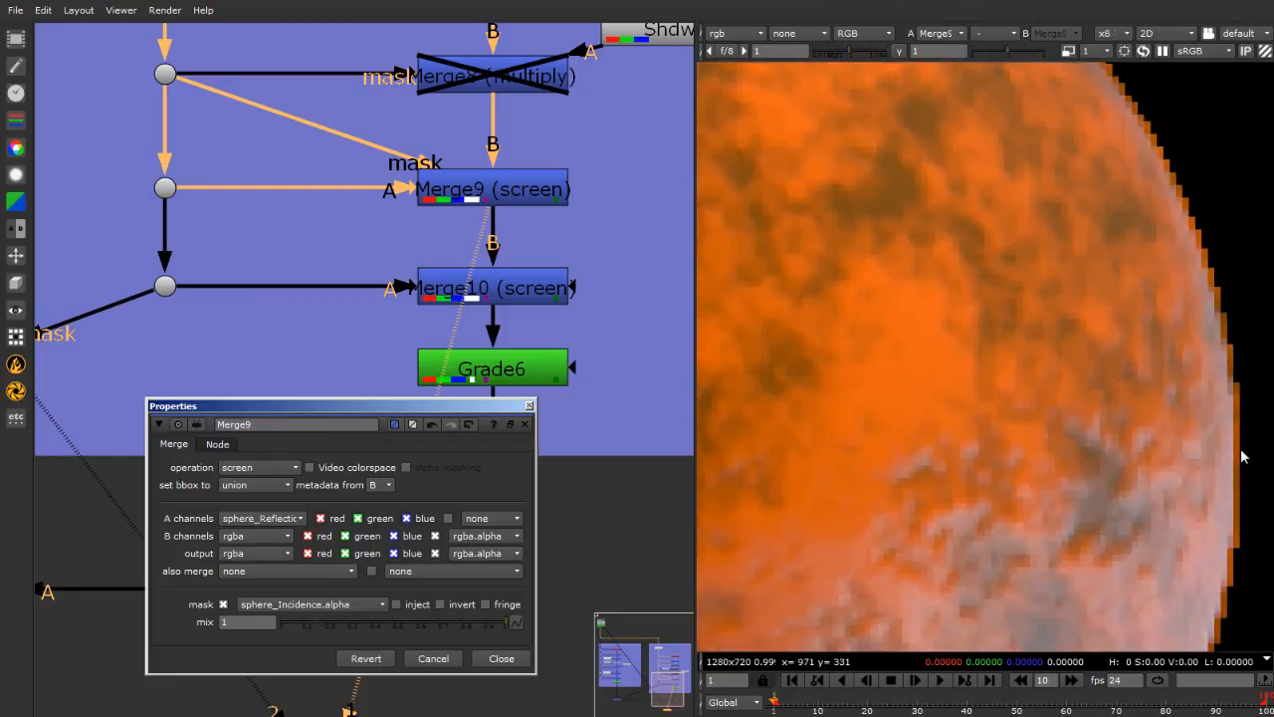
pyautogui.scroll(5, 1244, 456)
pyautogui.scroll(-4, 1187, 180)
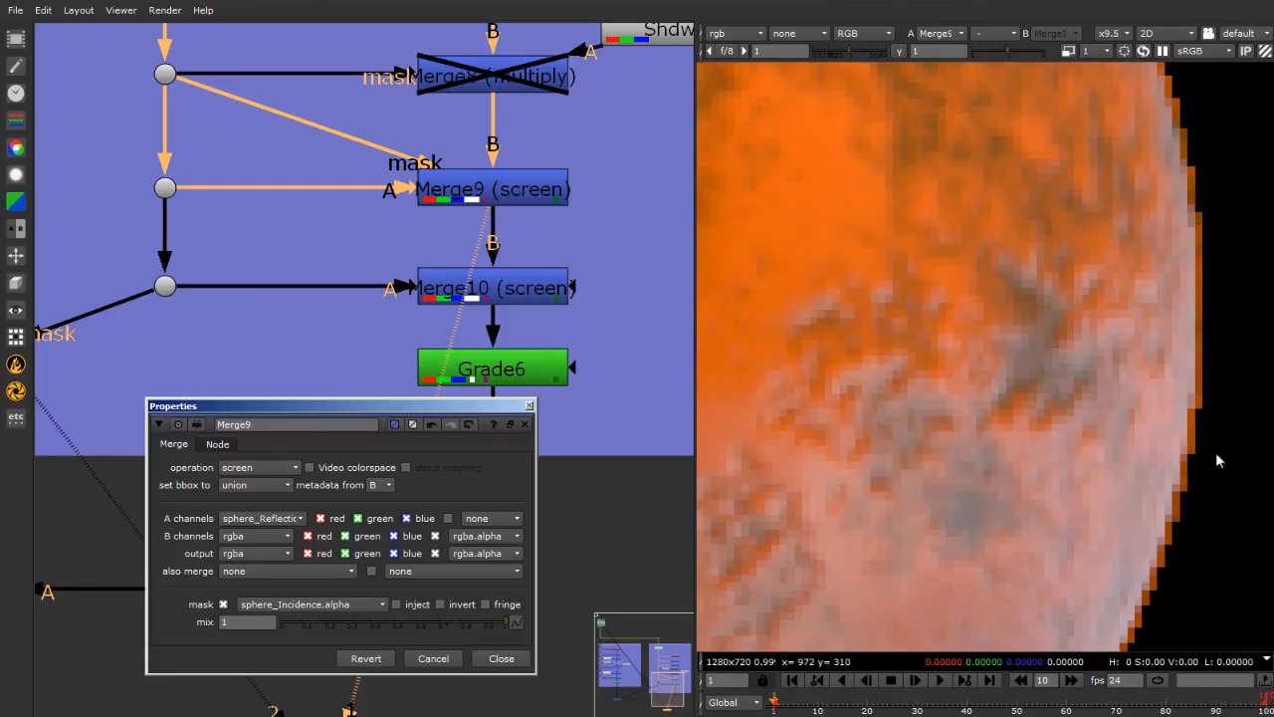
pyautogui.scroll(5, 1218, 460)
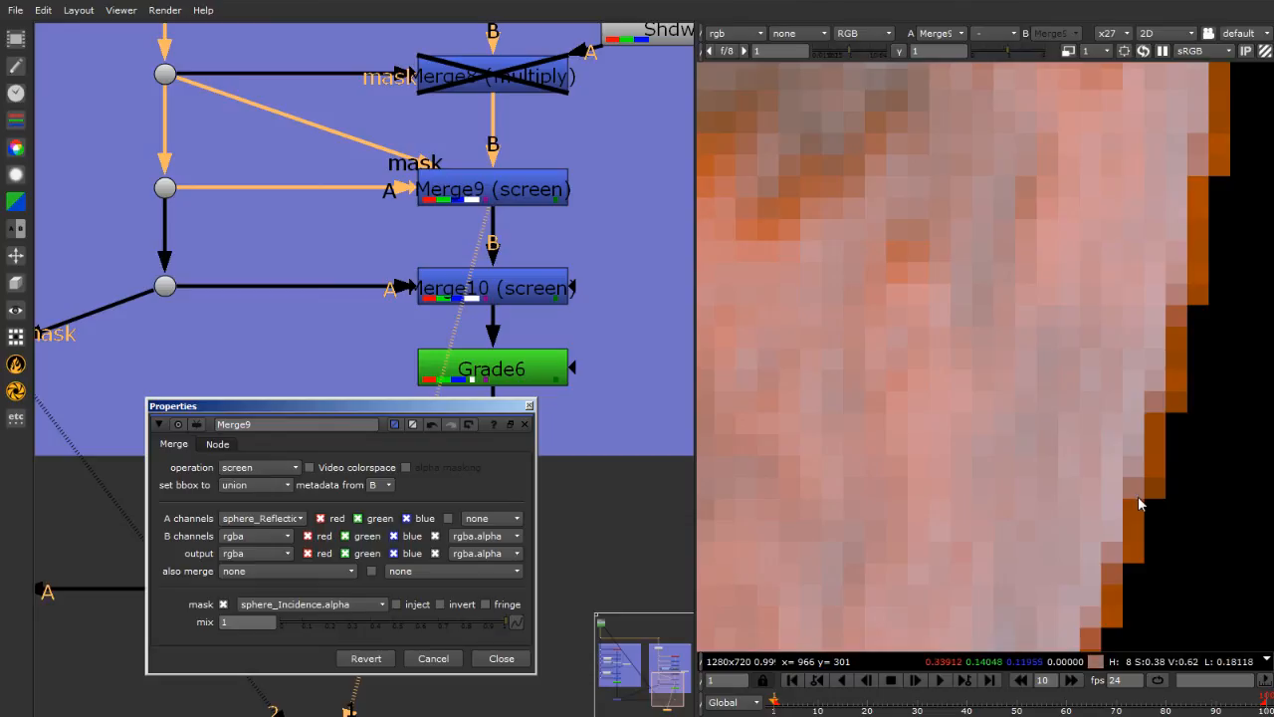
pyautogui.scroll(-8, 513, 294)
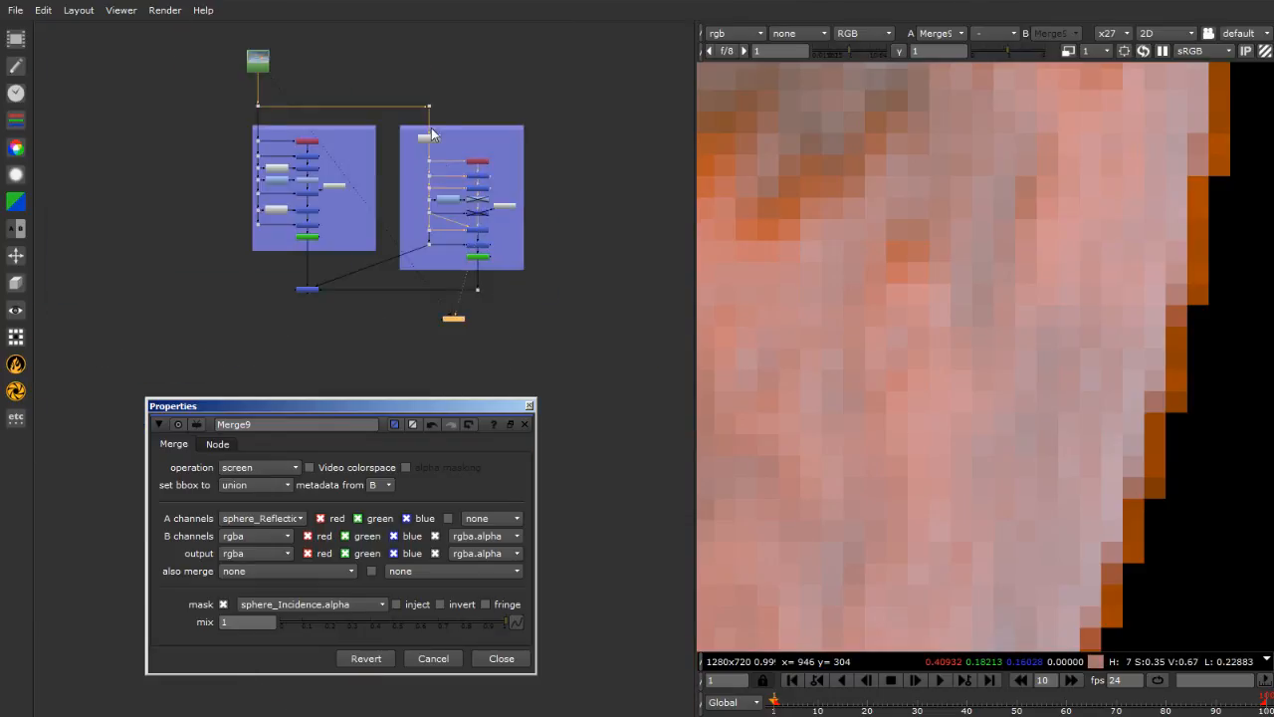
pyautogui.scroll(5, 431, 142)
pyautogui.scroll(5, 431, 141)
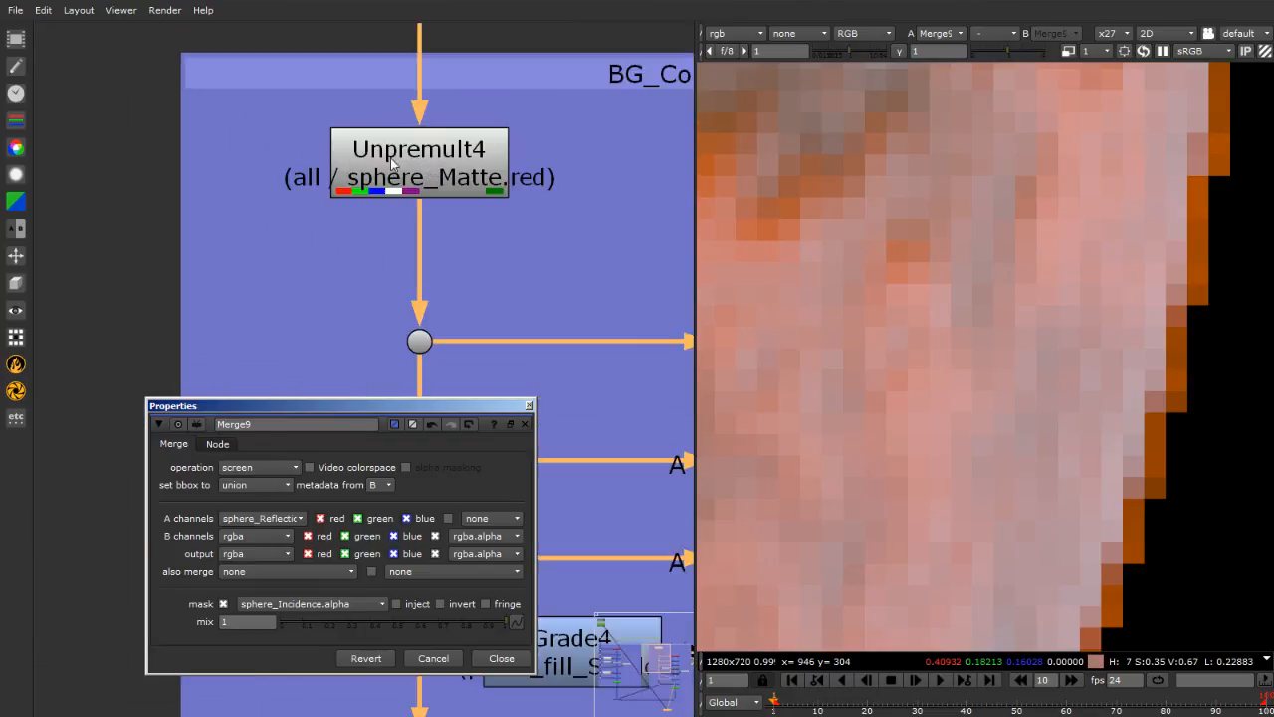
pyautogui.scroll(-6, 336, 88)
pyautogui.scroll(-2, 341, 171)
pyautogui.scroll(7, 369, 273)
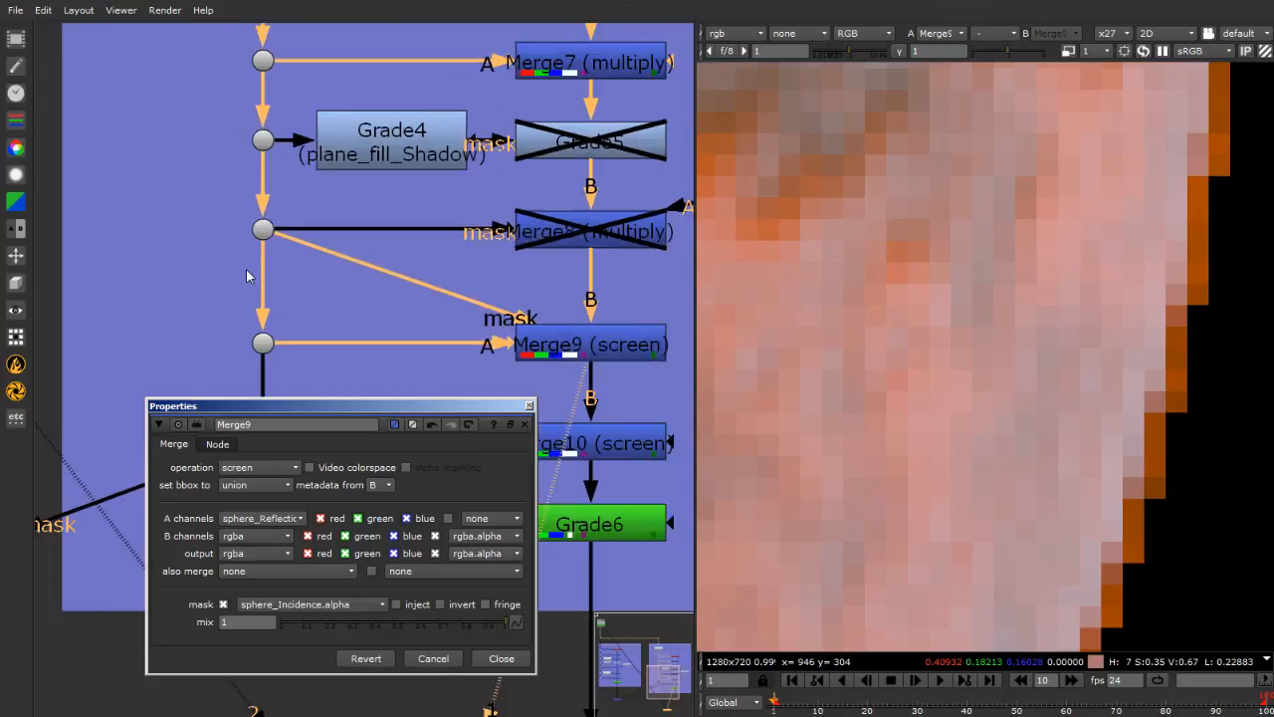
pyautogui.scroll(-10, 1172, 426)
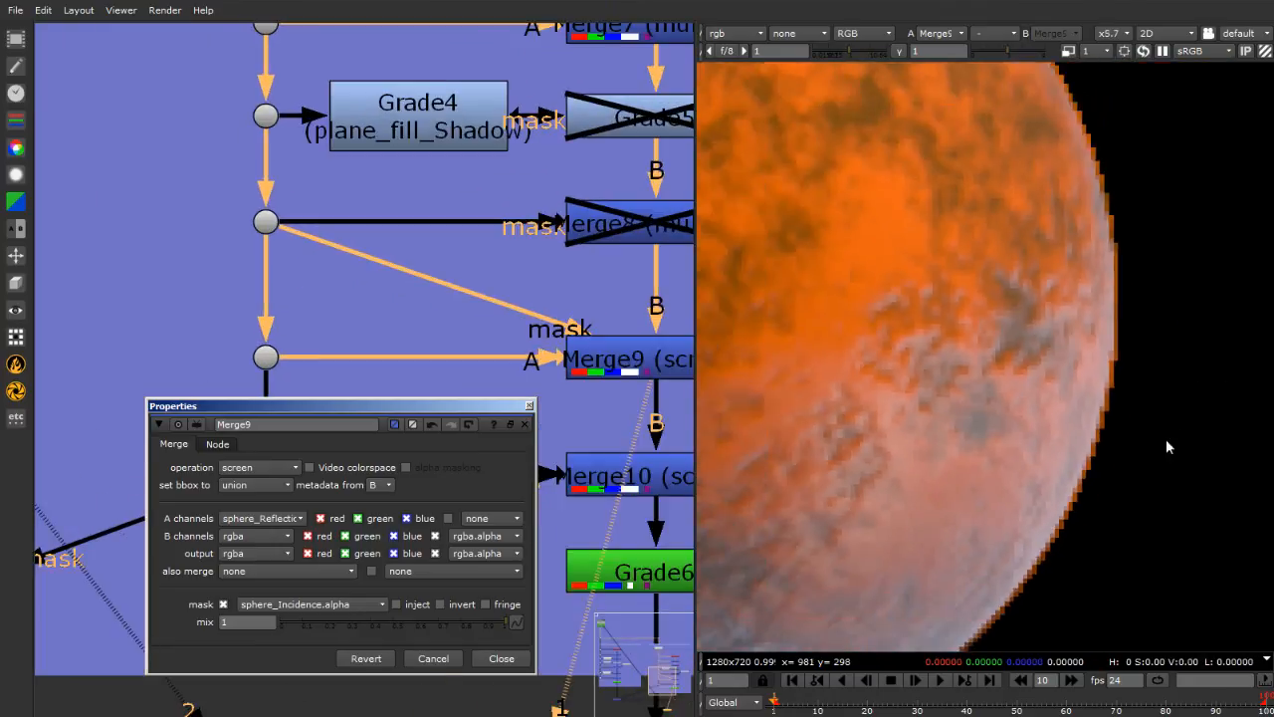
pyautogui.scroll(1, 776, 460)
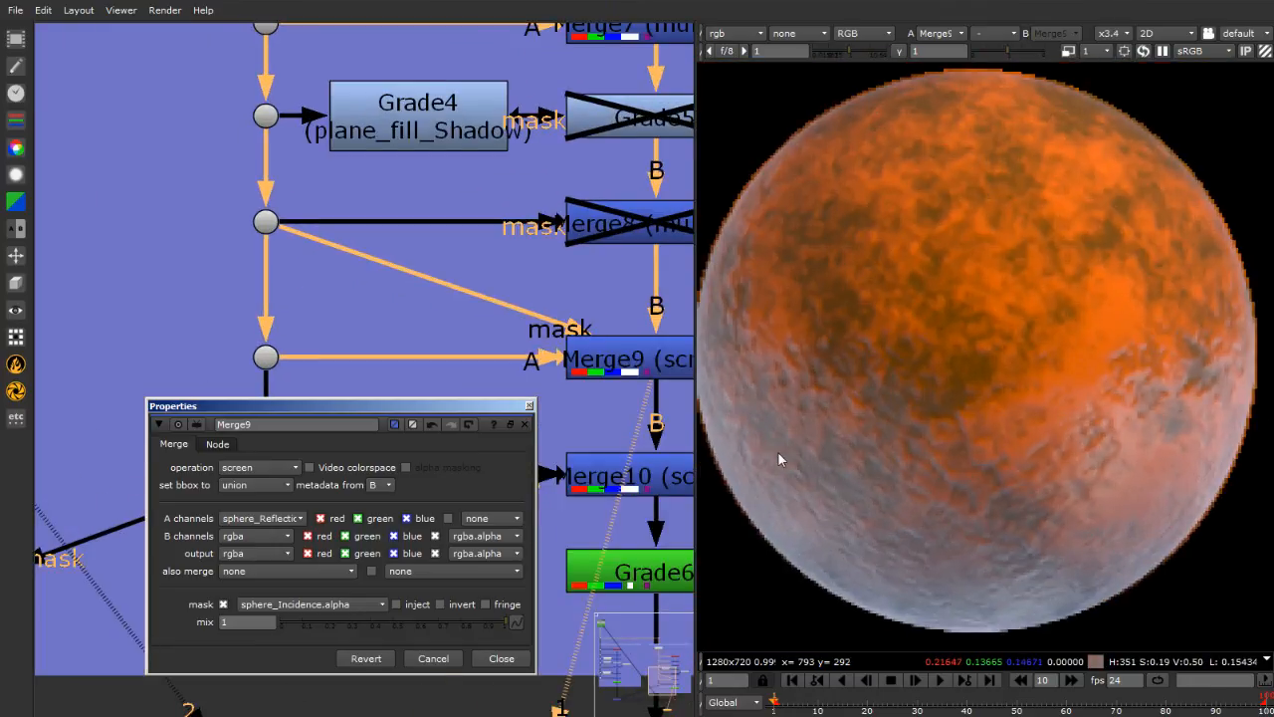
pyautogui.click(223, 605)
pyautogui.click(223, 605)
pyautogui.scroll(-1, 977, 374)
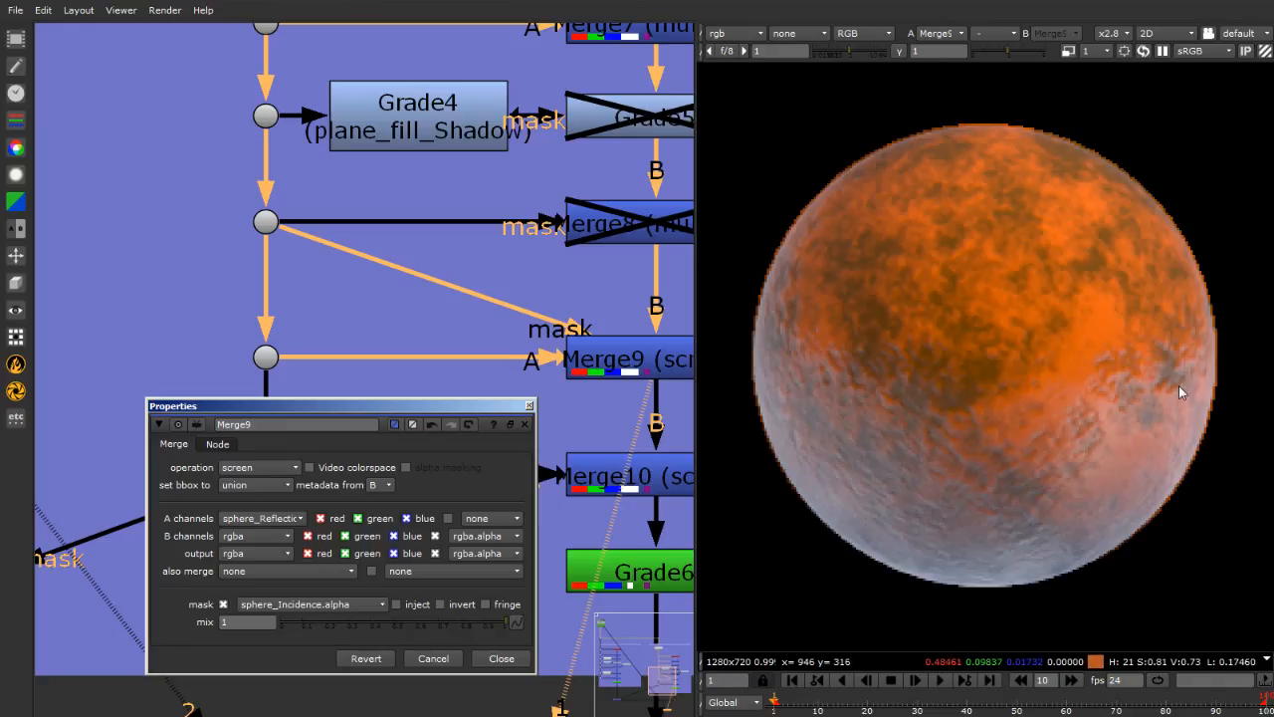
# Insert a Grade node on the pipe feeding Merge9's mask input and set its channels to all
pyautogui.click(387, 276)
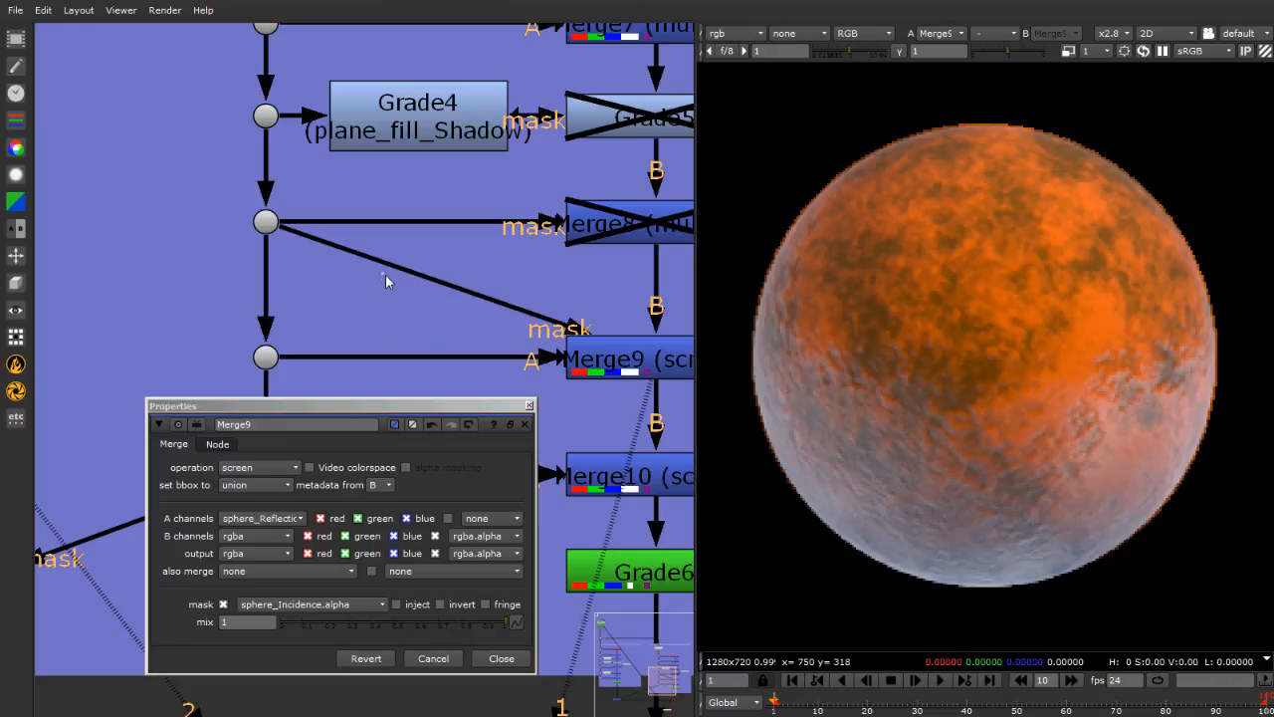
pyautogui.press('g')
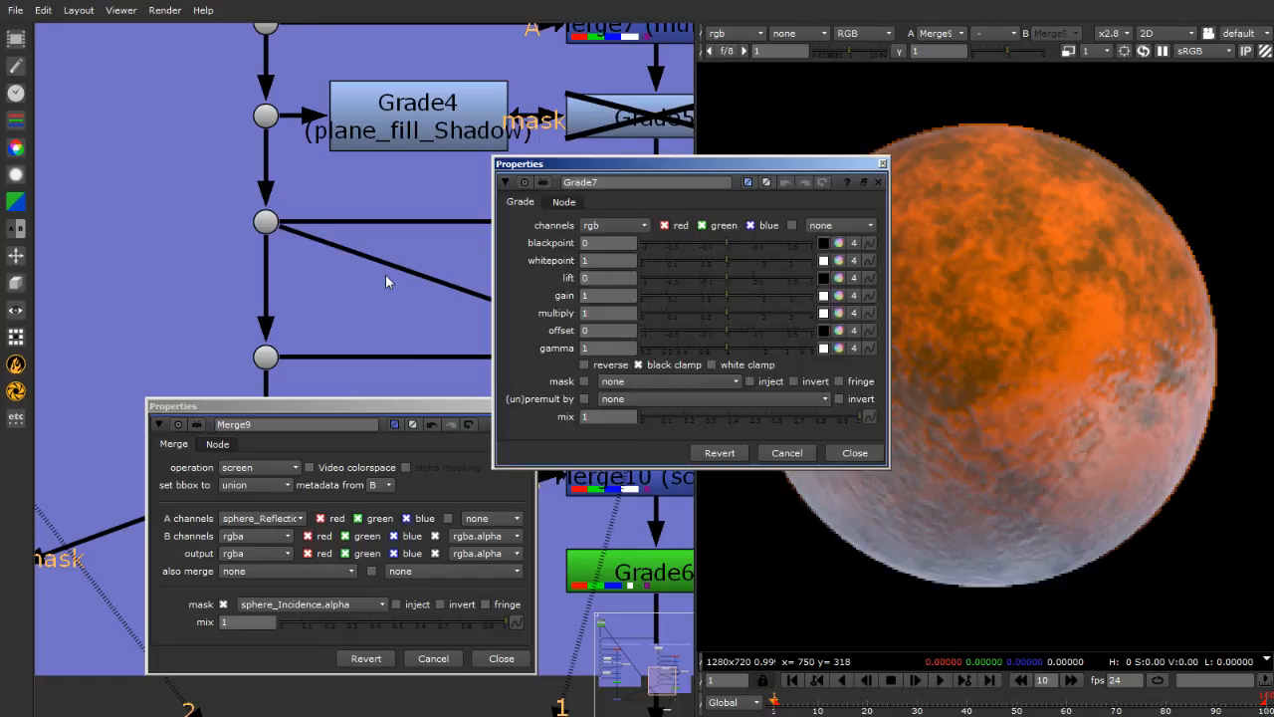
pyautogui.moveTo(386, 277); pyautogui.dragTo(437, 292)
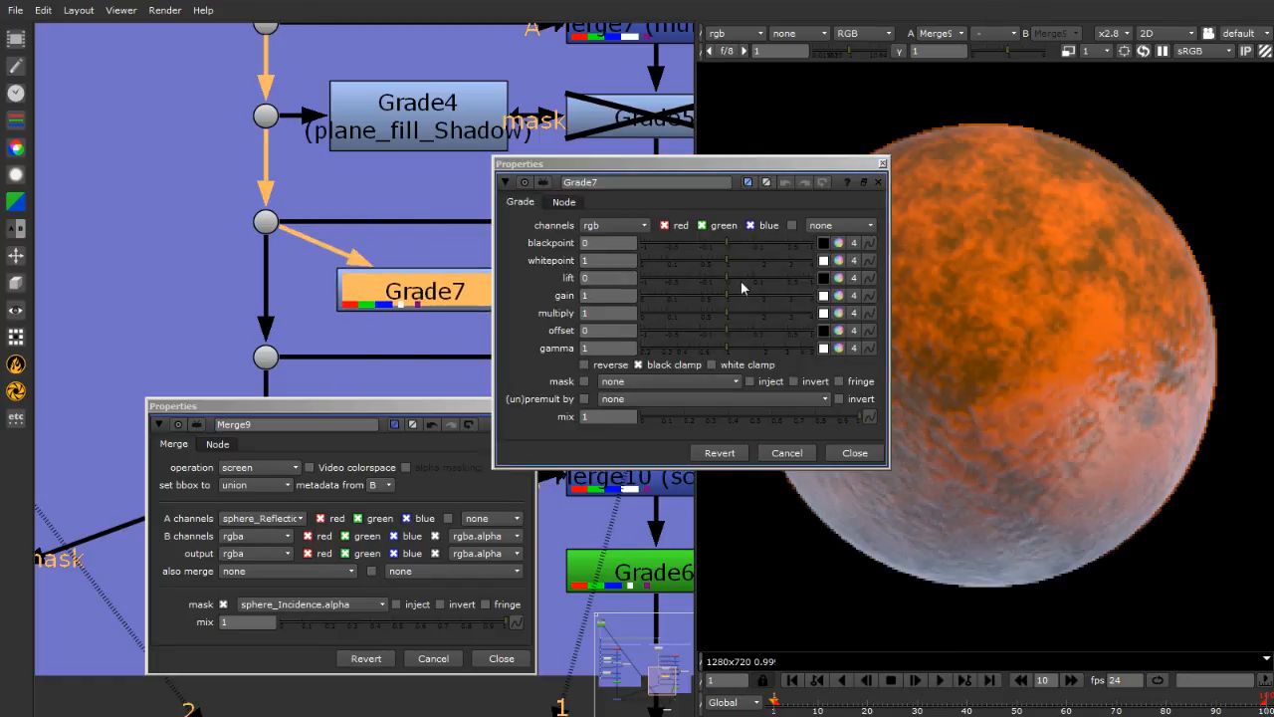
pyautogui.moveTo(701, 164); pyautogui.dragTo(326, 68)
pyautogui.click(239, 124)
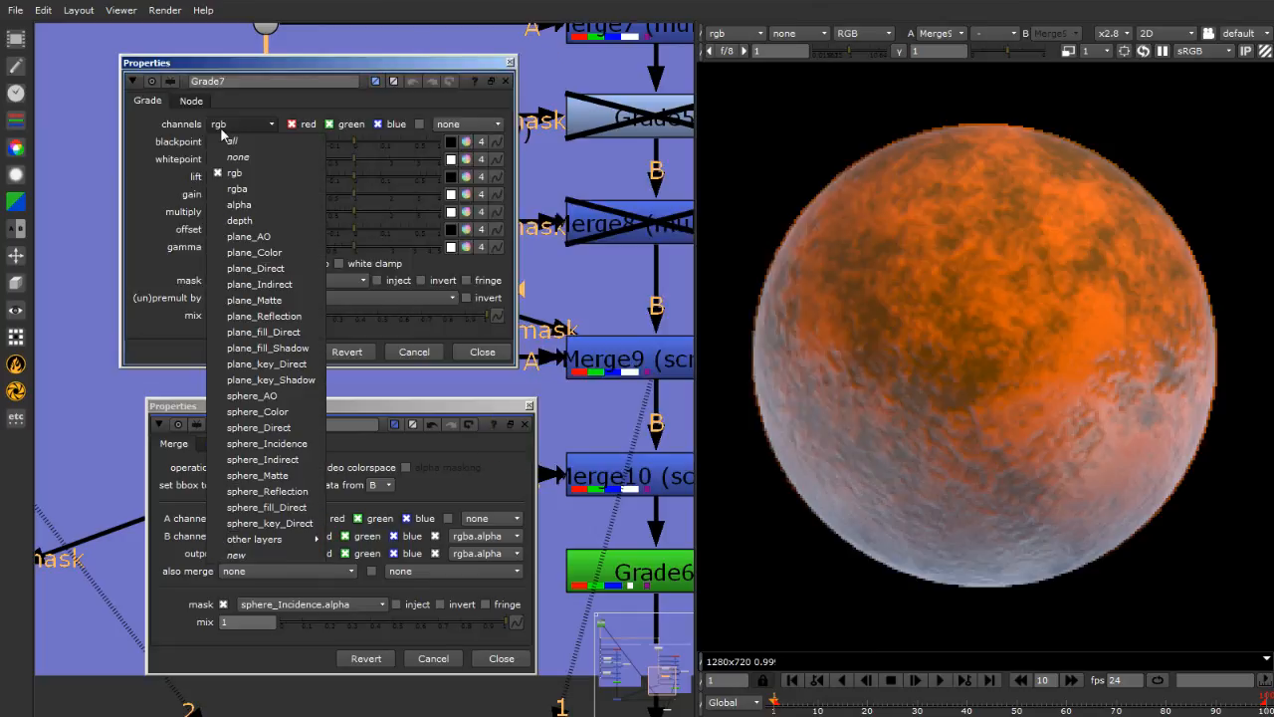
pyautogui.click(243, 141)
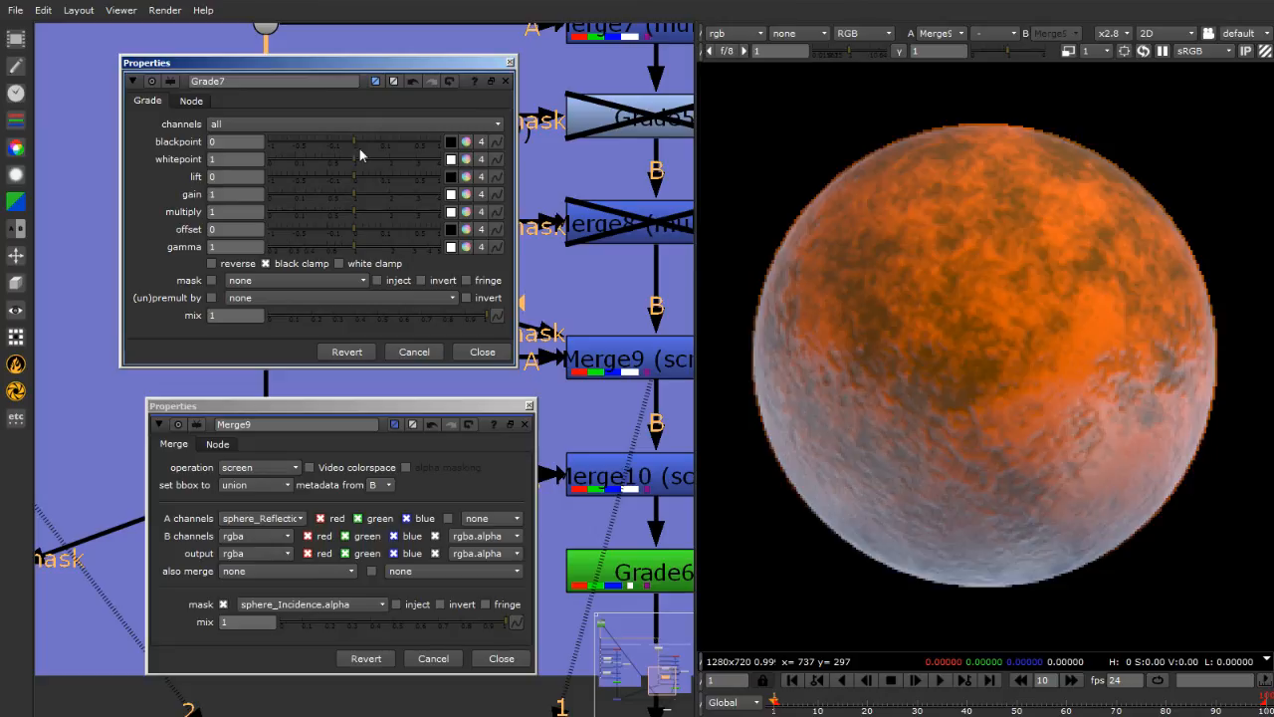
# Set the mask Grade's blackpoint to -0.08 and whitepoint to 1.6, and close the Grade7 and Merge9 properties
pyautogui.moveTo(356, 140); pyautogui.dragTo(329, 202)
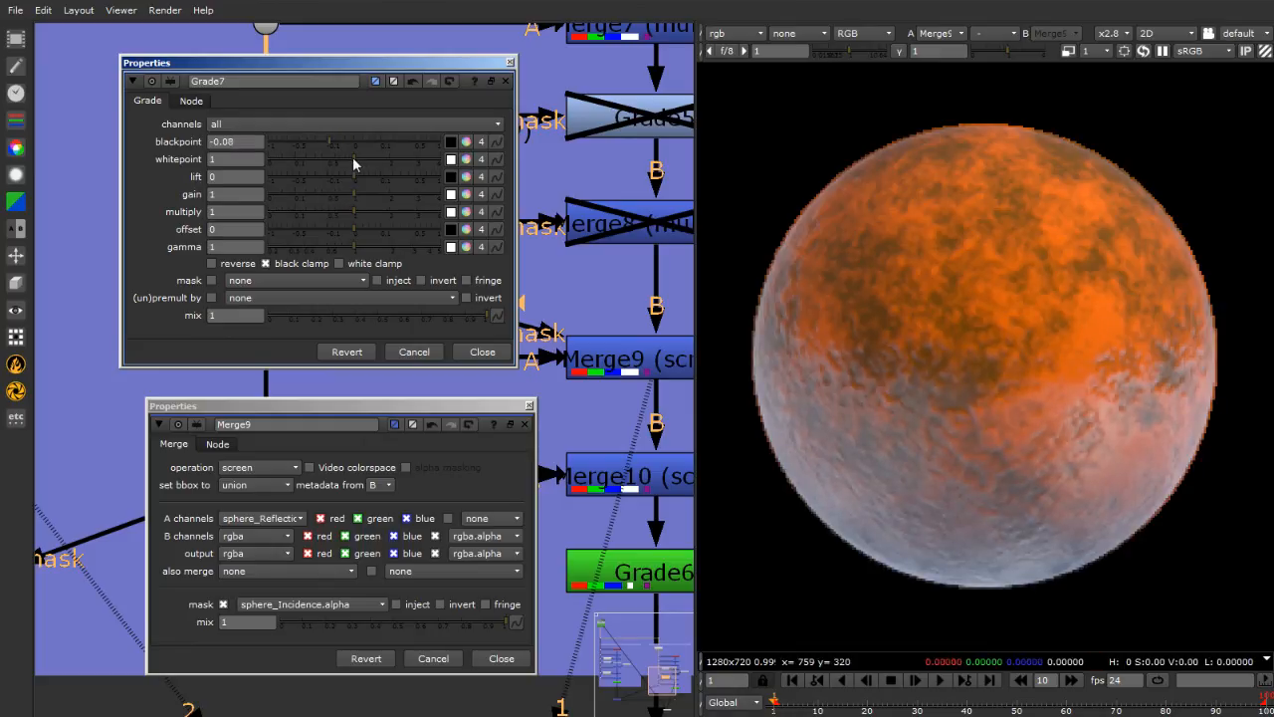
pyautogui.moveTo(353, 156); pyautogui.dragTo(375, 172)
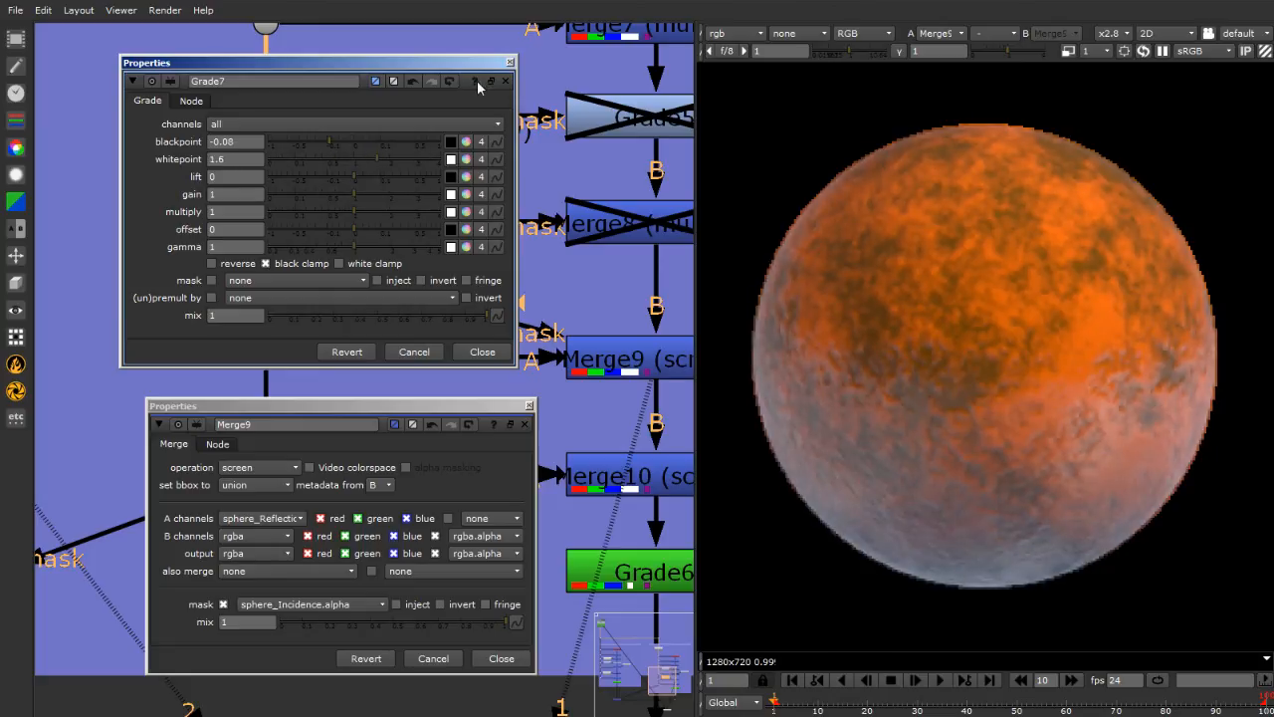
pyautogui.click(509, 63)
pyautogui.click(530, 405)
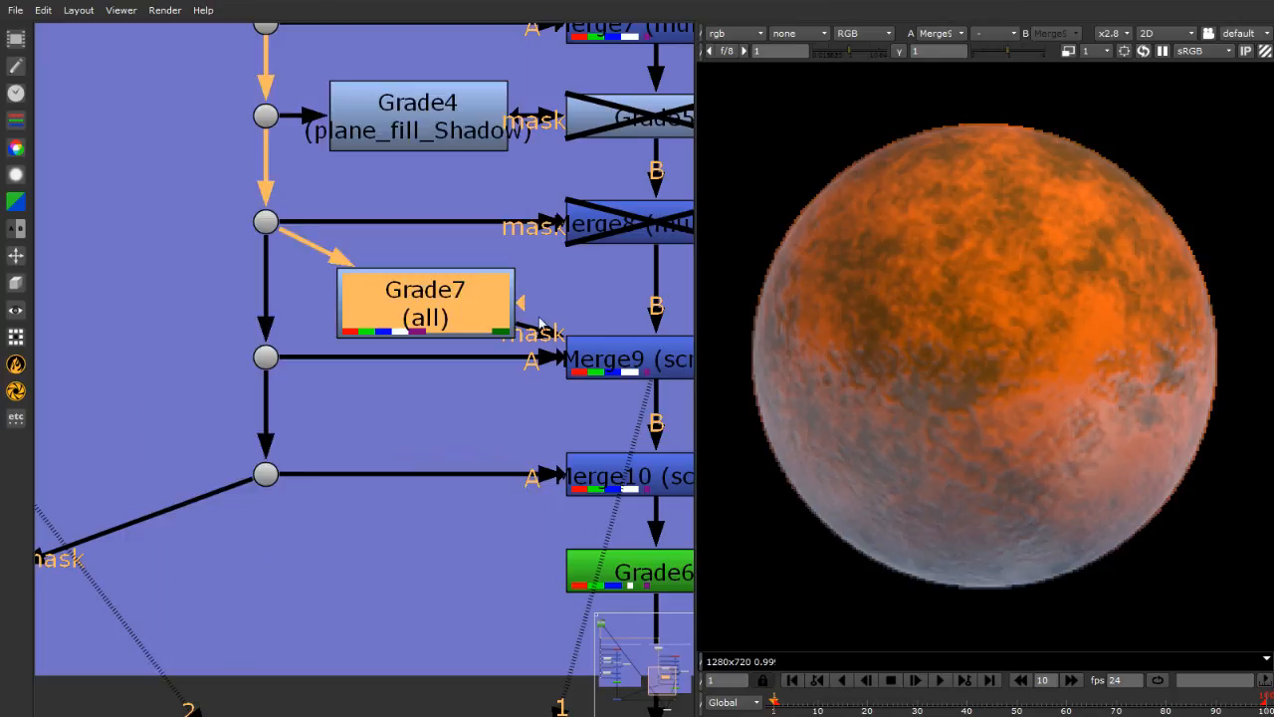
# View the copy merge that combines both comps, frame the full image and inspect the sphere up close
pyautogui.scroll(-5, 545, 268)
pyautogui.click(185, 438)
pyautogui.press('2')
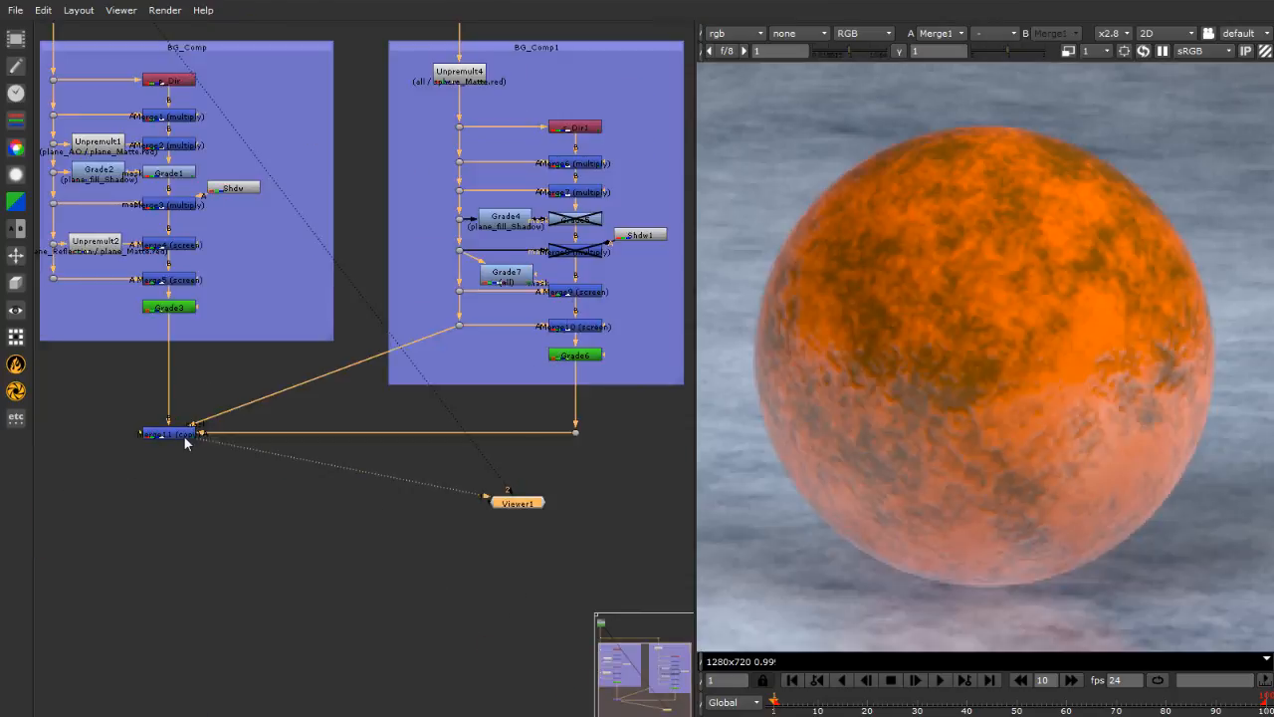
pyautogui.click(198, 507)
pyautogui.press('f')
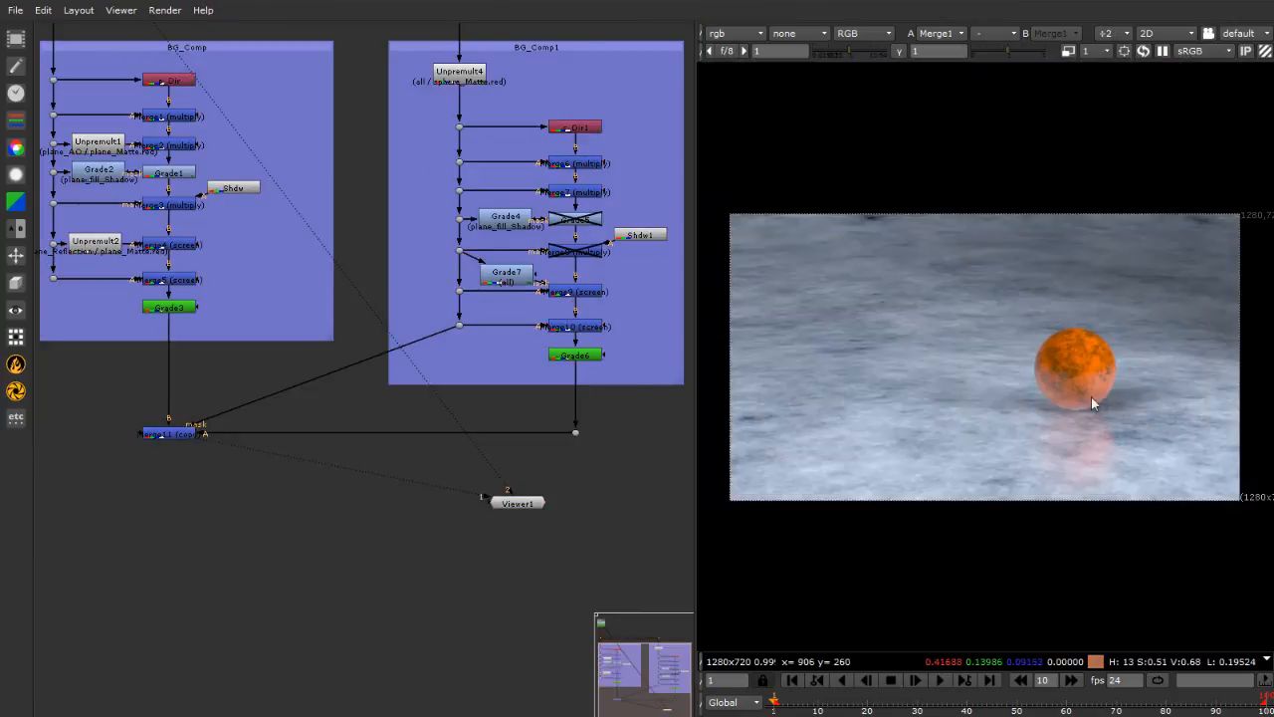
pyautogui.scroll(4, 1092, 400)
pyautogui.scroll(3, 1110, 385)
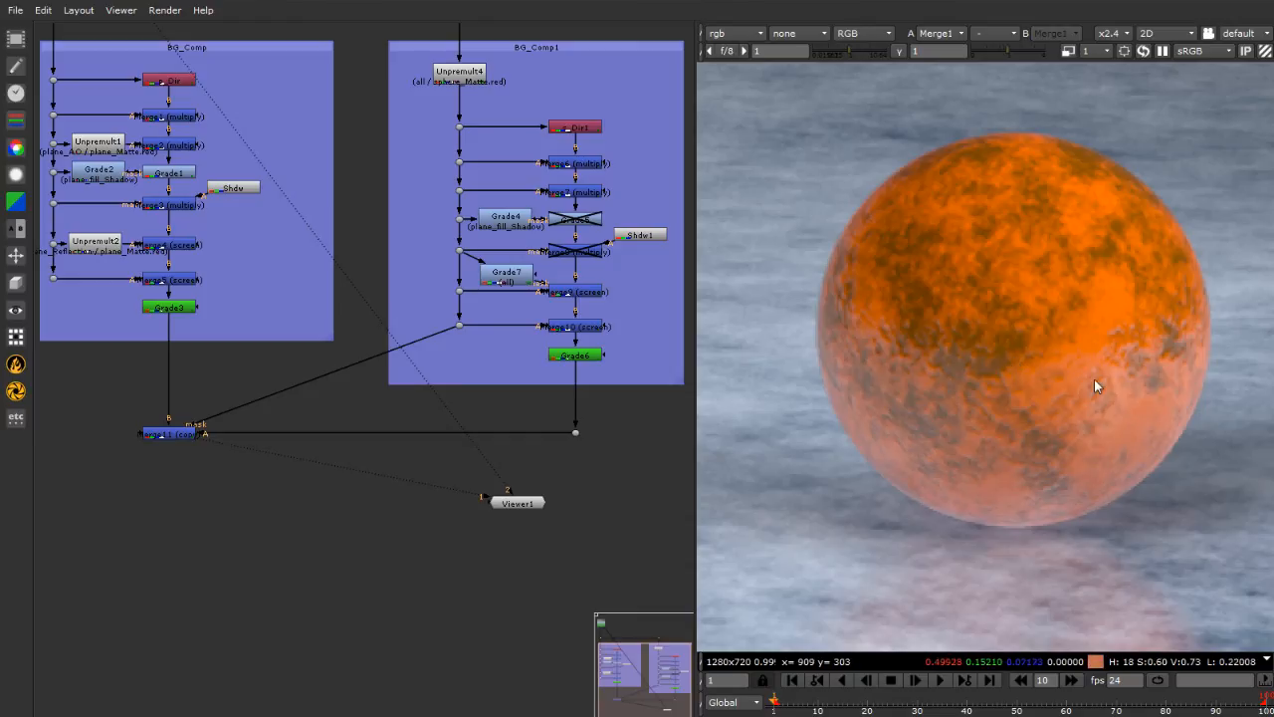
# Reopen Grade7, set its gamma to 0.8 and whitepoint to 1, check the sphere in the full comp and close the properties
pyautogui.scroll(3, 629, 290)
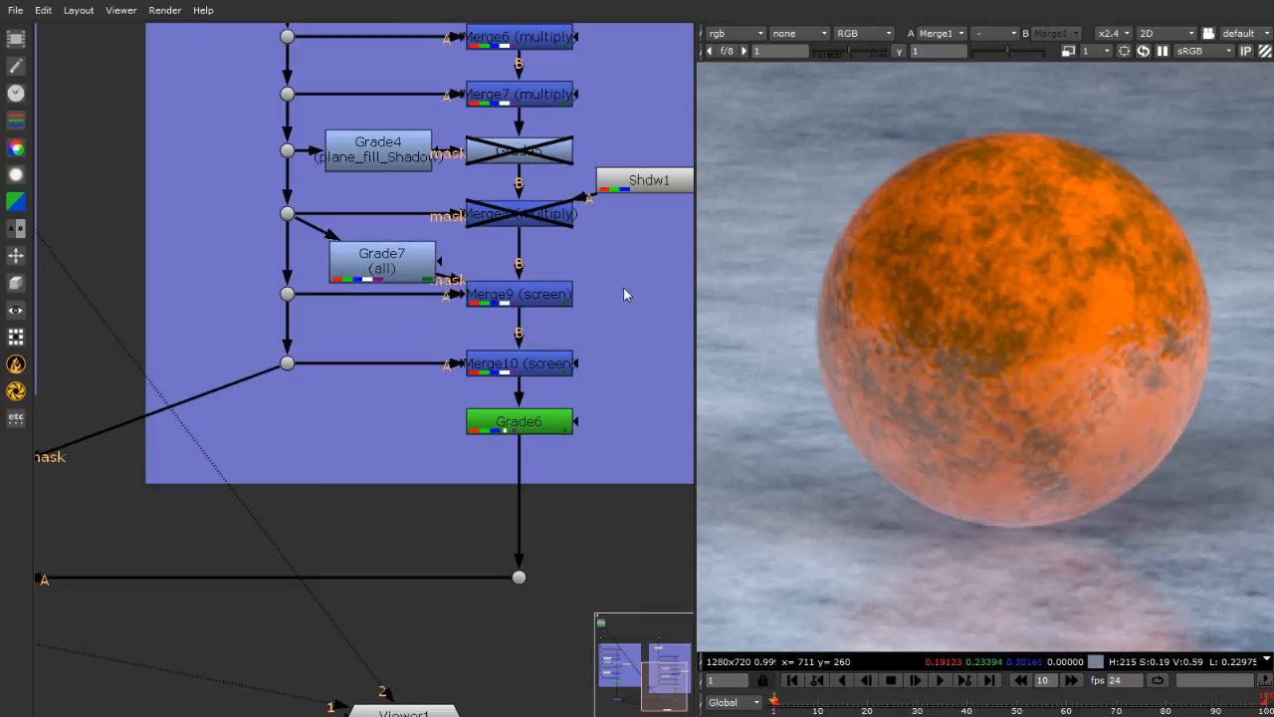
pyautogui.doubleClick(363, 261)
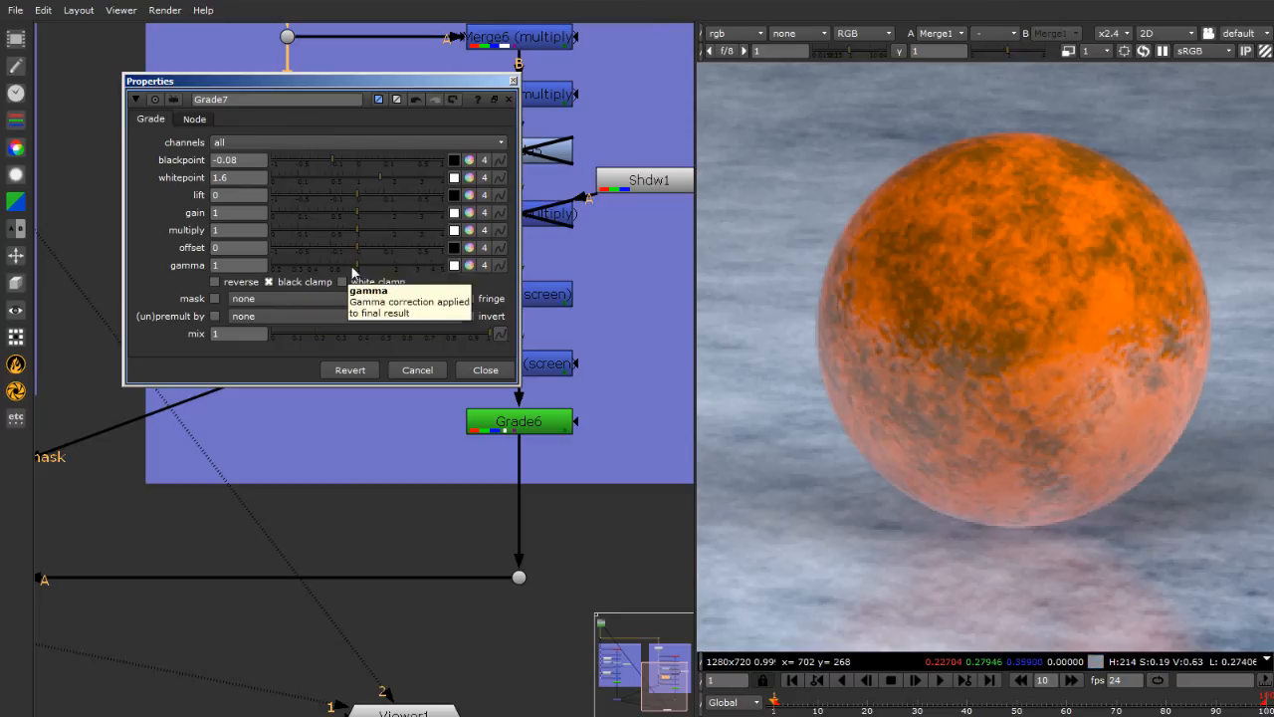
pyautogui.moveTo(357, 264)
pyautogui.mouseDown()
pyautogui.moveTo(403, 267)
pyautogui.moveTo(340, 278)
pyautogui.mouseUp()
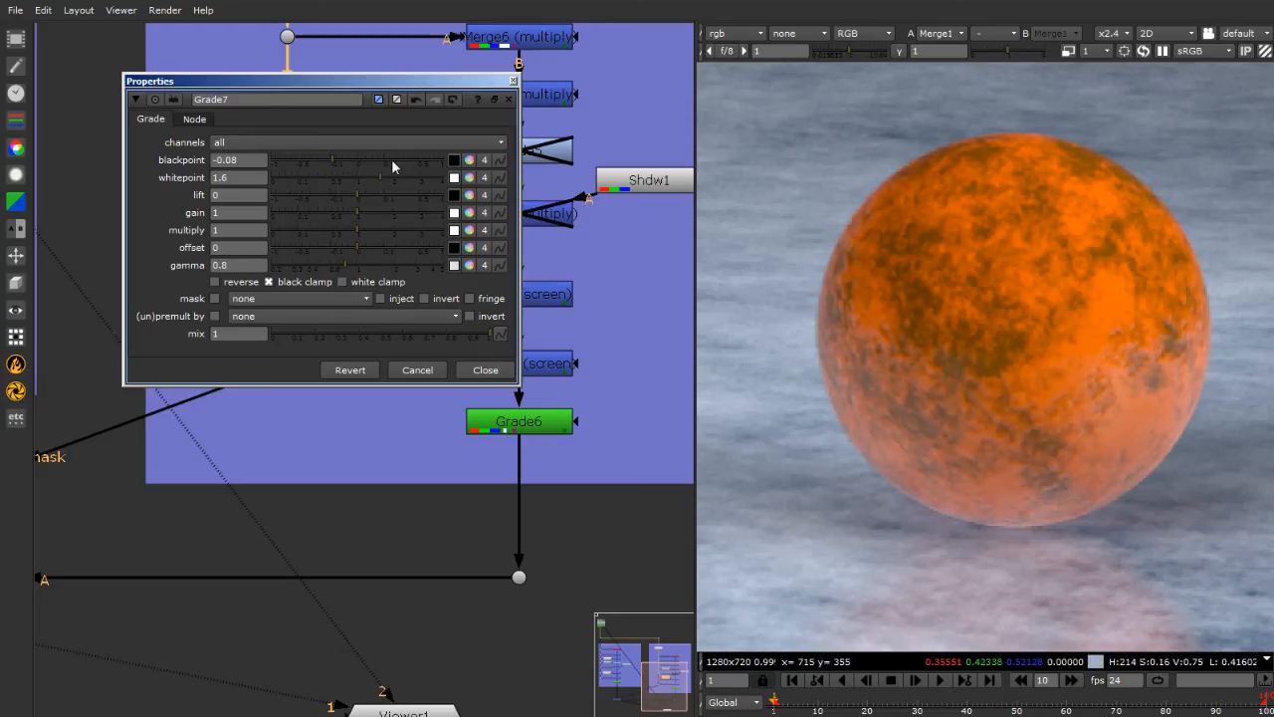
pyautogui.moveTo(375, 174)
pyautogui.mouseDown()
pyautogui.moveTo(348, 184)
pyautogui.moveTo(362, 184)
pyautogui.mouseUp()
pyautogui.scroll(-4, 1071, 404)
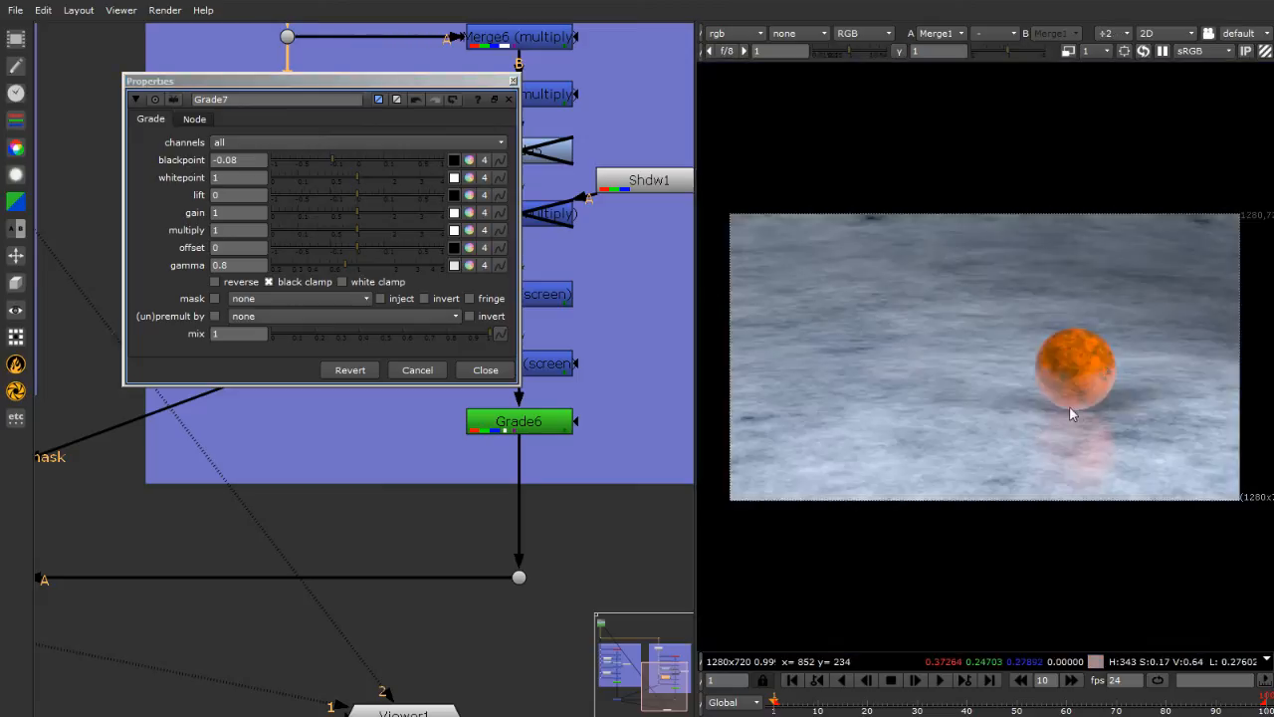
pyautogui.scroll(3, 1069, 405)
pyautogui.scroll(2, 1049, 361)
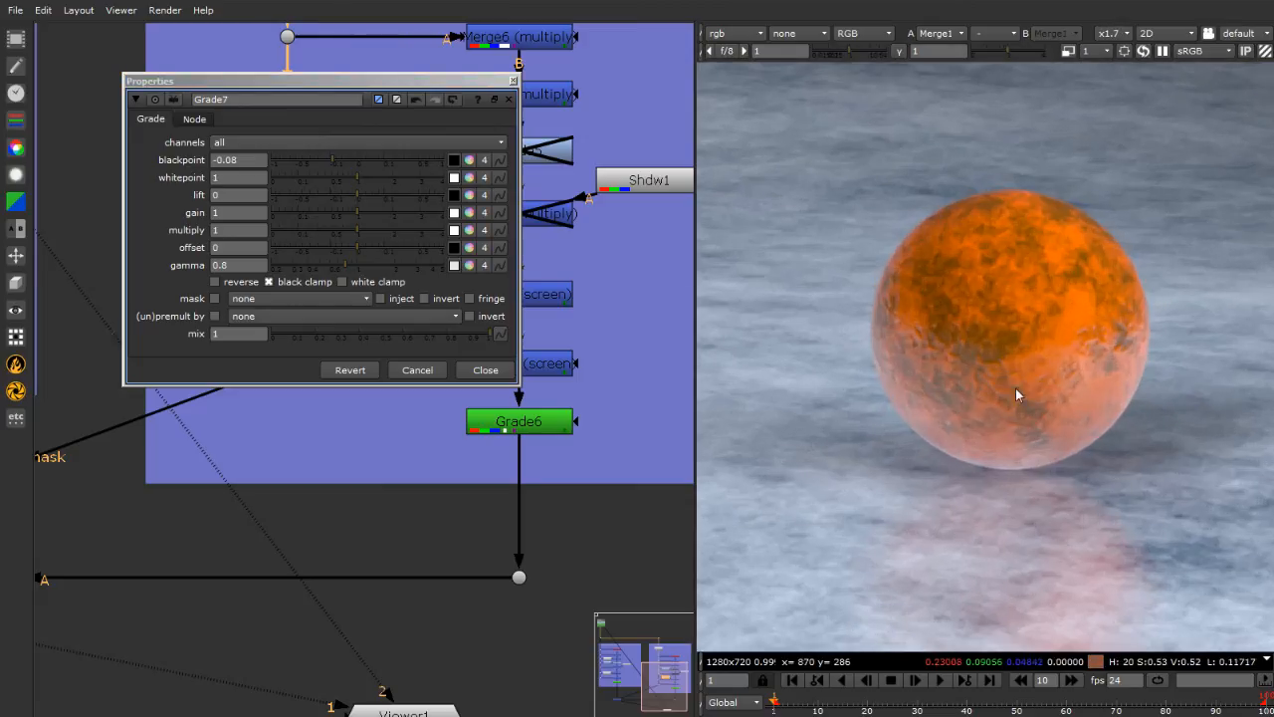
pyautogui.click(512, 80)
pyautogui.scroll(-3, 1069, 346)
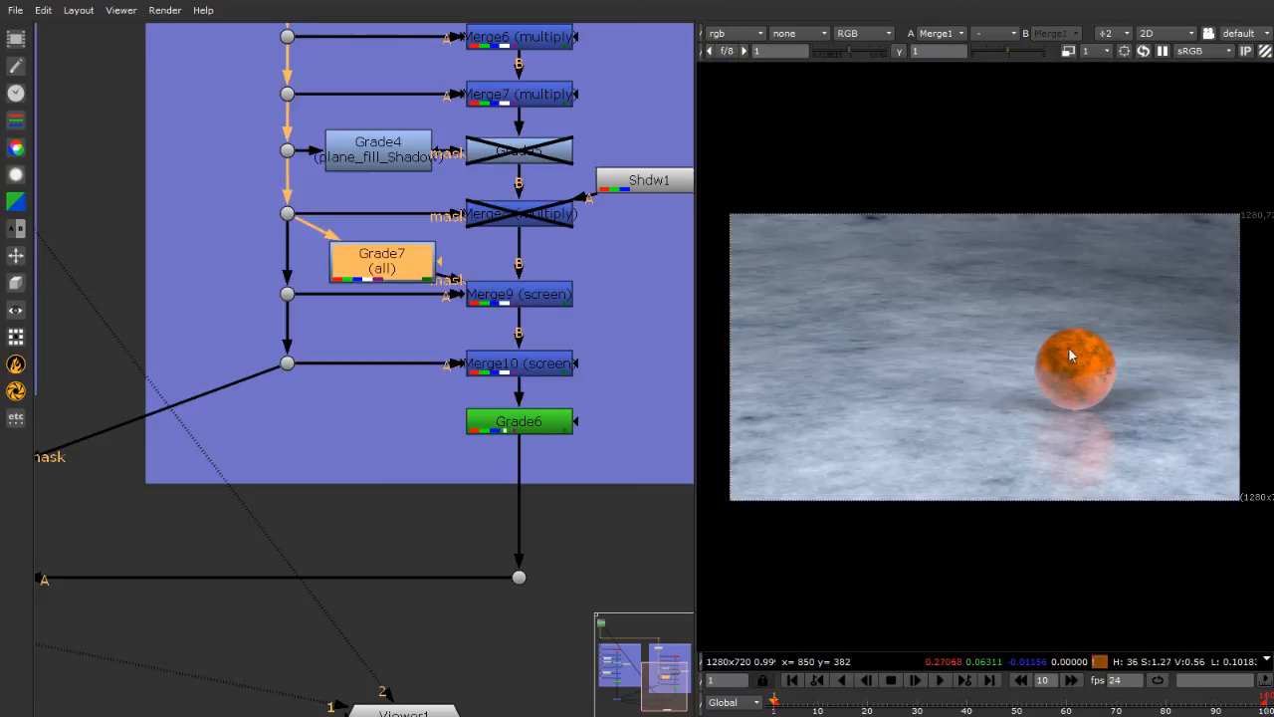
# Move the copy merge beneath the BG_Comp1 column and place Viewer1 below it
pyautogui.click(398, 553)
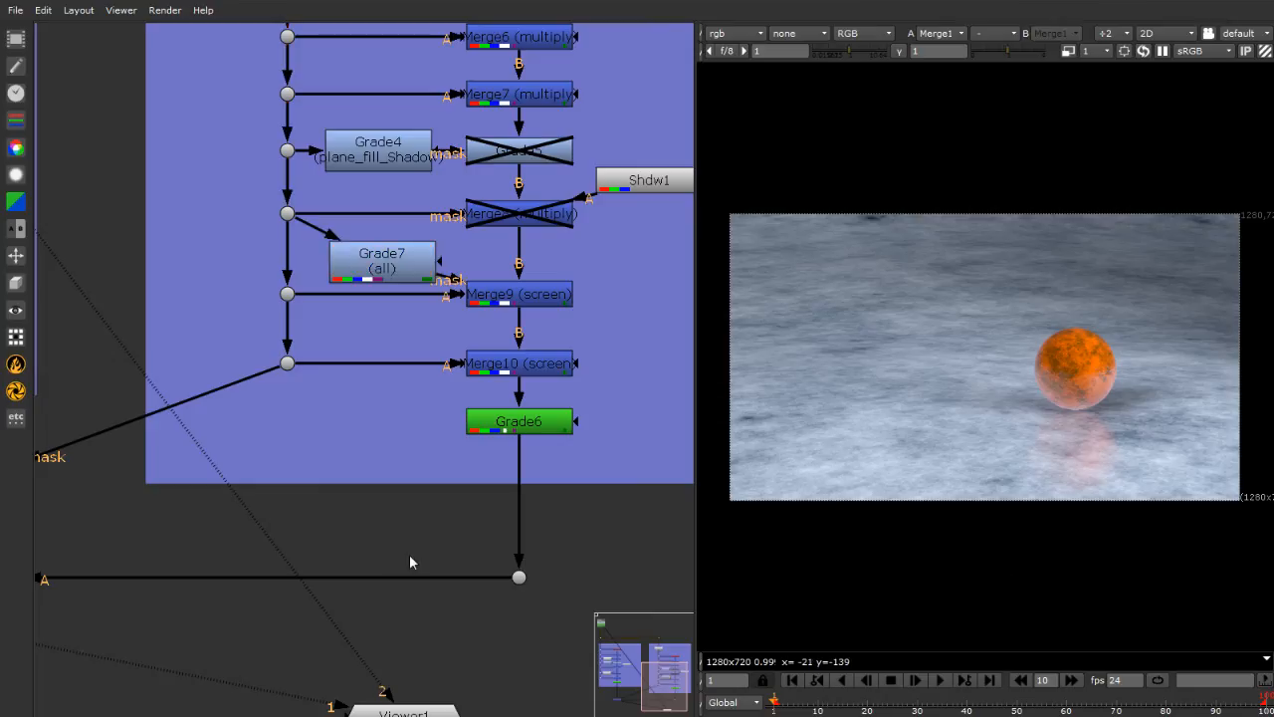
pyautogui.scroll(-5, 288, 567)
pyautogui.scroll(2, 241, 577)
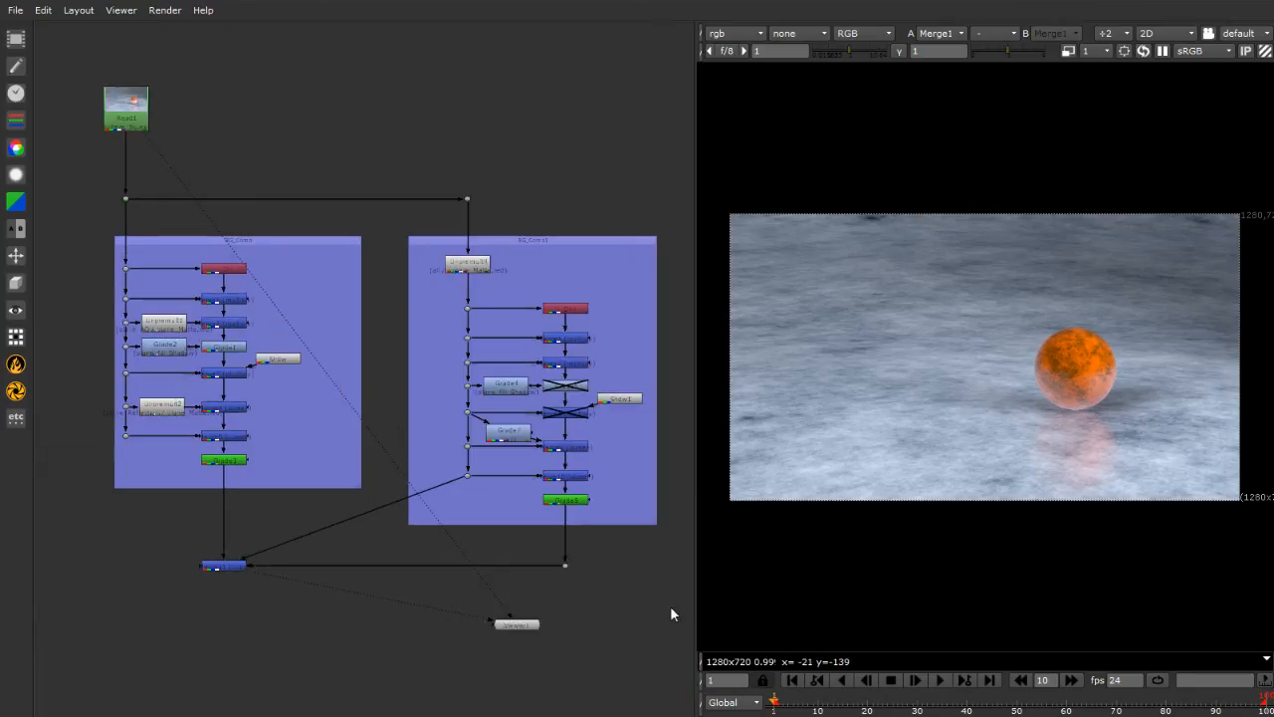
pyautogui.scroll(1, 685, 609)
pyautogui.scroll(-1, 668, 627)
pyautogui.moveTo(219, 567); pyautogui.dragTo(530, 683)
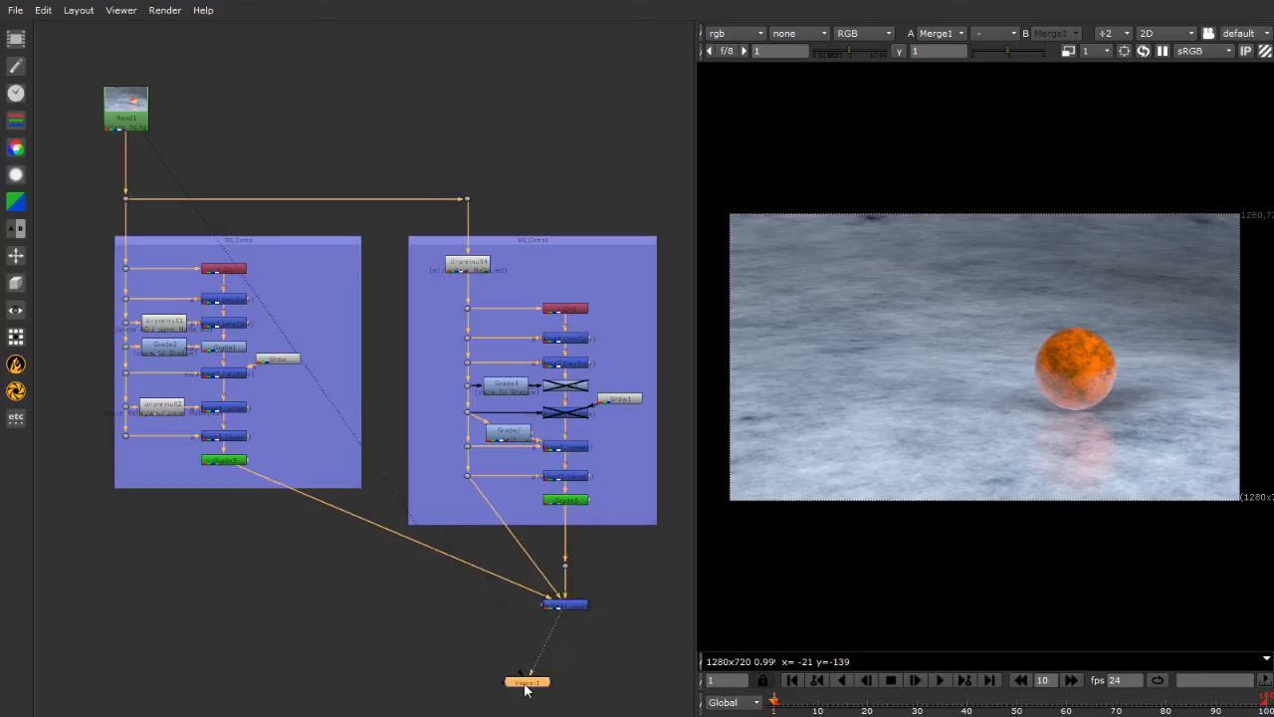
# Delete the leftover dot under Grade6 and add a dot on the merge's B connection, aligned below Grade3 and level with the merge
pyautogui.click(567, 567)
pyautogui.press('Delete')
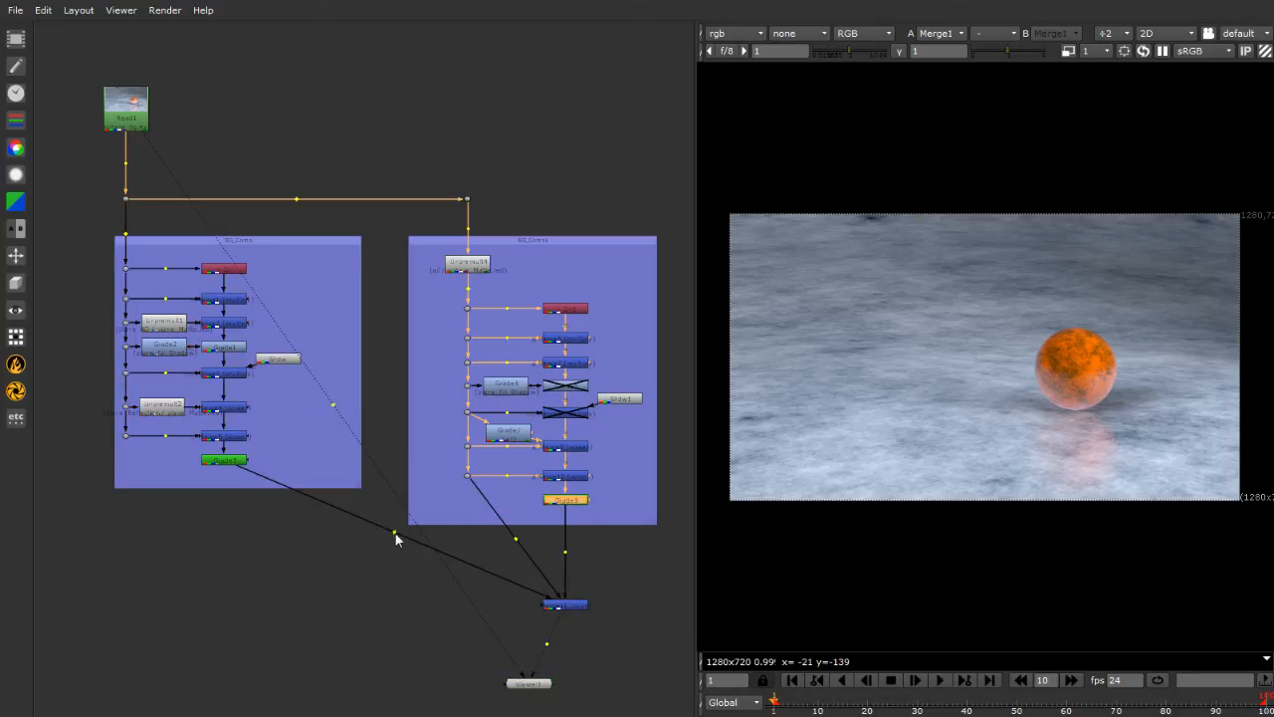
pyautogui.keyDown('ctrl'); pyautogui.moveTo(395, 539); pyautogui.dragTo(223, 601); pyautogui.keyUp('ctrl')
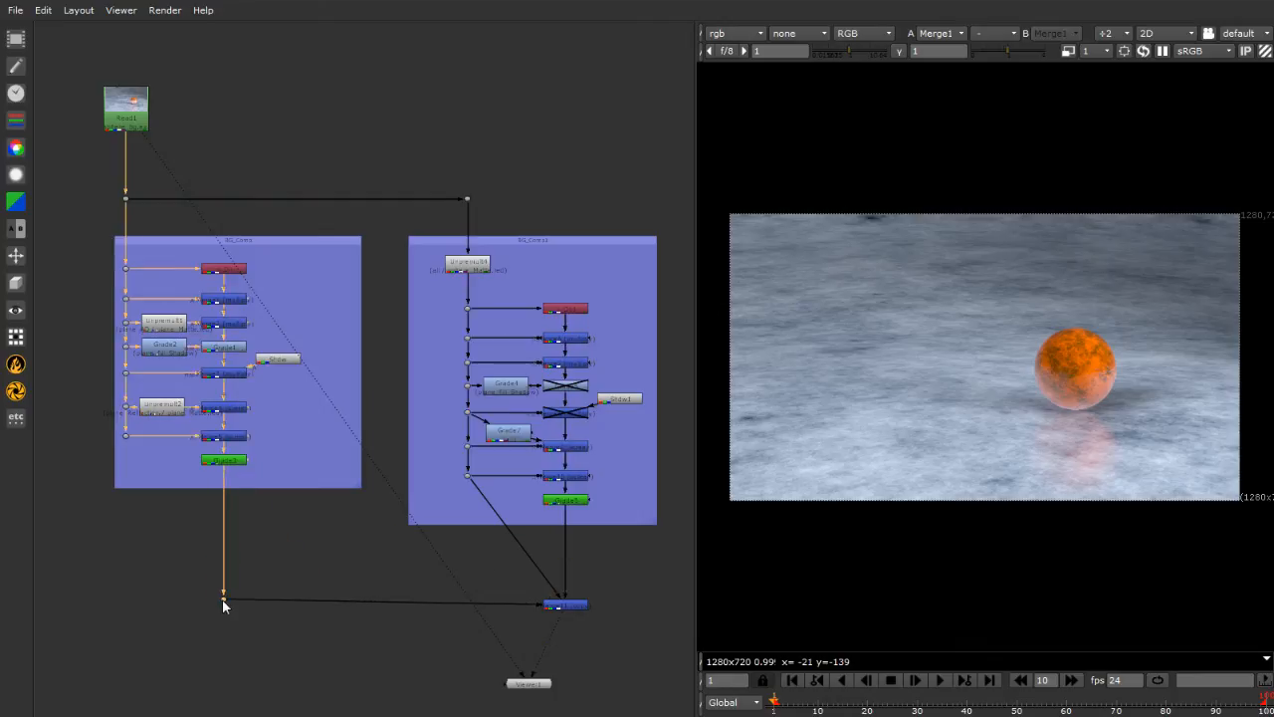
pyautogui.click(237, 653)
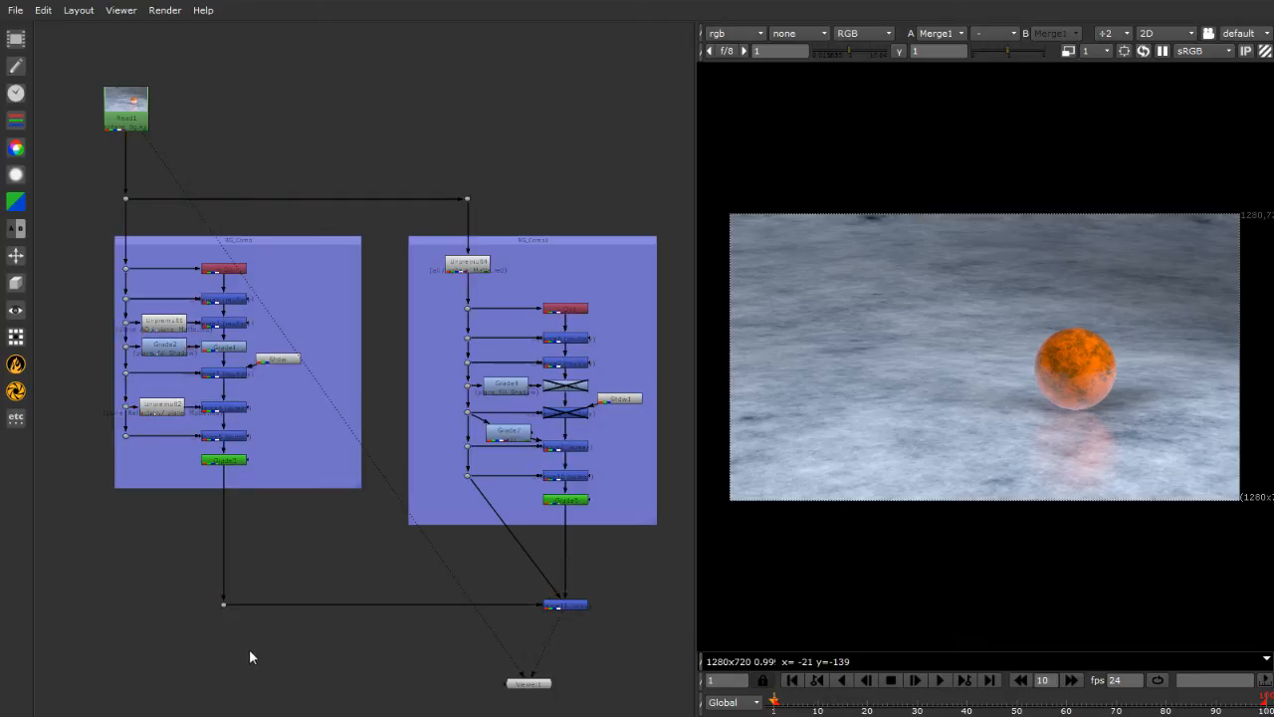
# Open Merge11's properties and set its node tile color to bright green
pyautogui.doubleClick(570, 605)
pyautogui.click(747, 69)
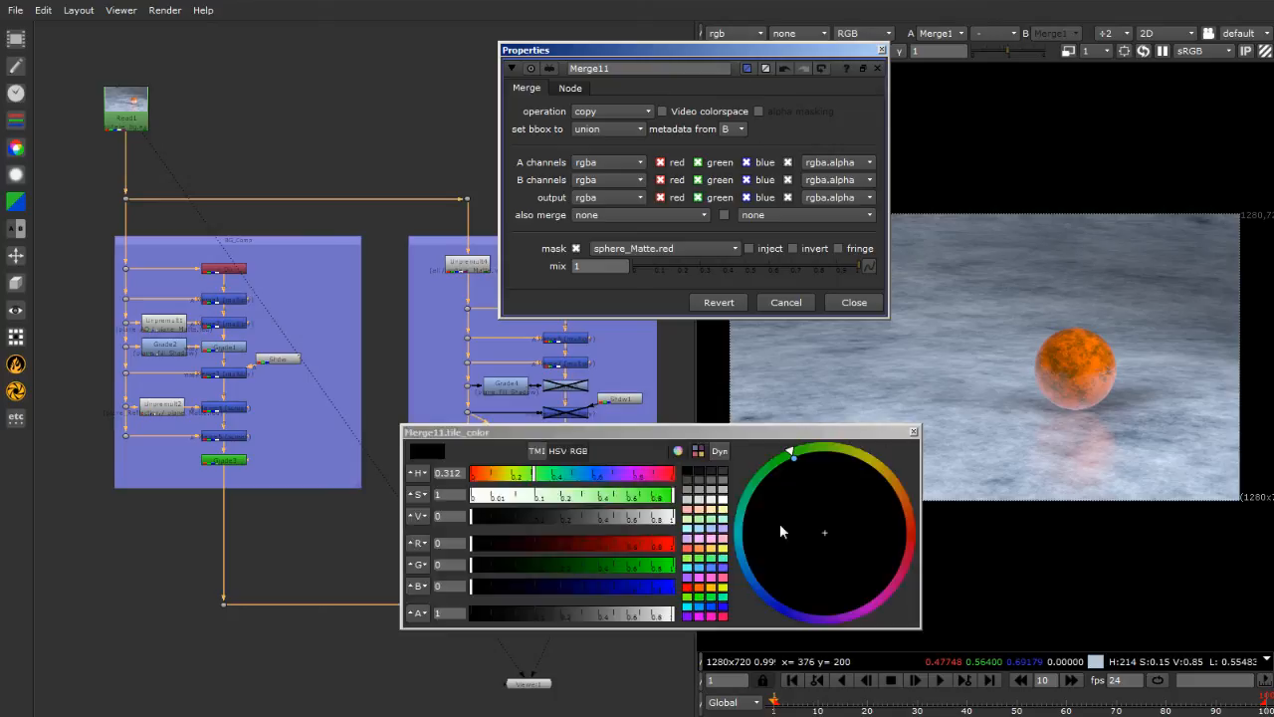
pyautogui.click(701, 598)
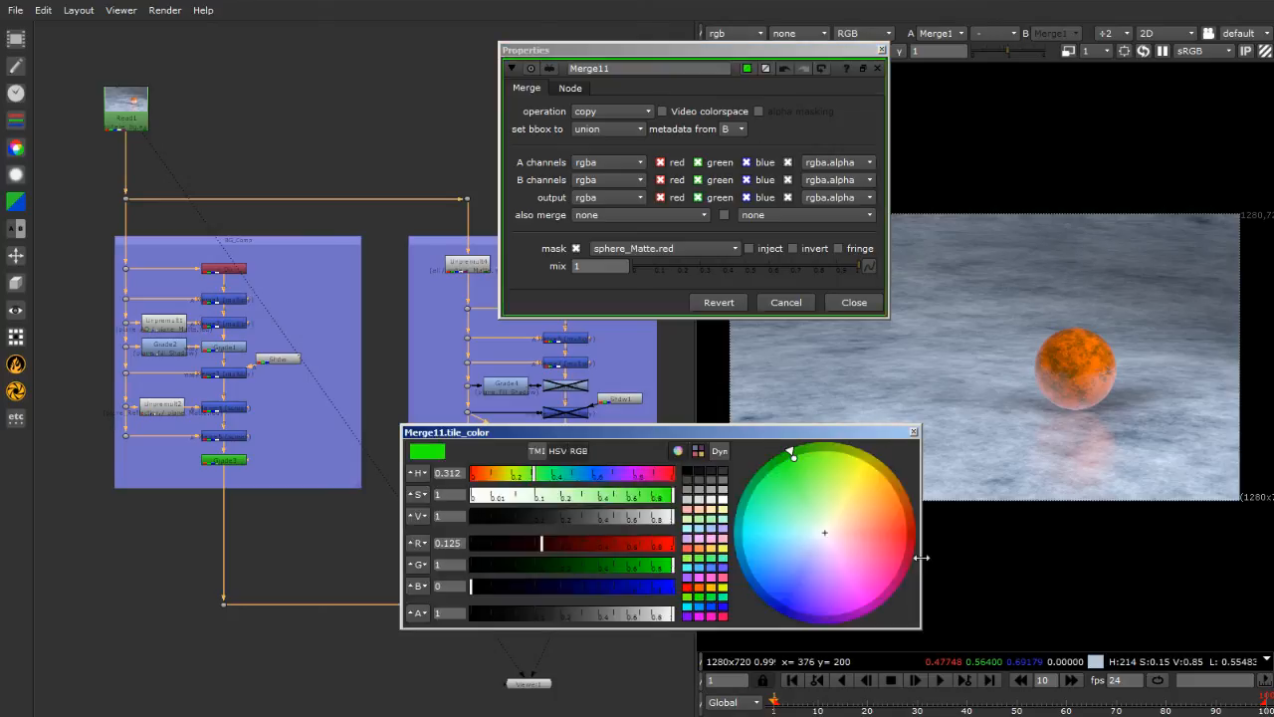
# Close the tile color picker, enable the postage stamp thumbnail on Merge11 and close its properties
pyautogui.click(913, 432)
pyautogui.click(656, 657)
pyautogui.scroll(-3, 226, 594)
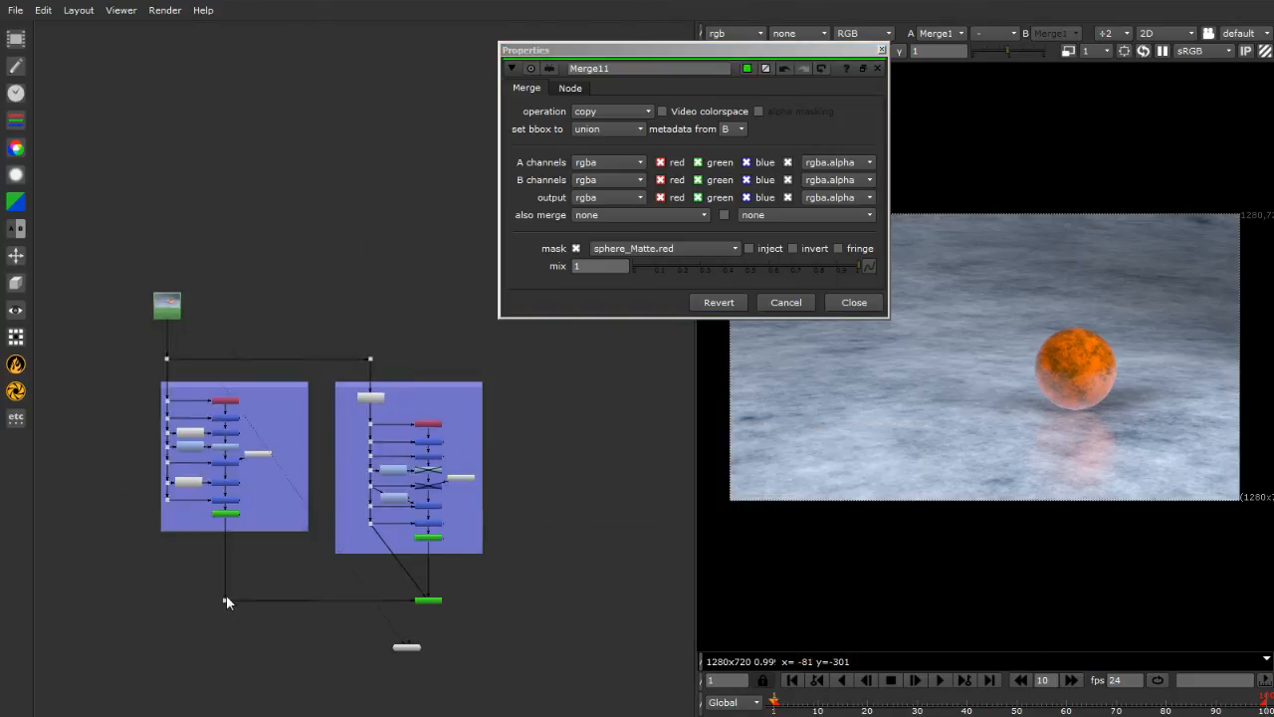
pyautogui.scroll(4, 438, 577)
pyautogui.click(398, 516)
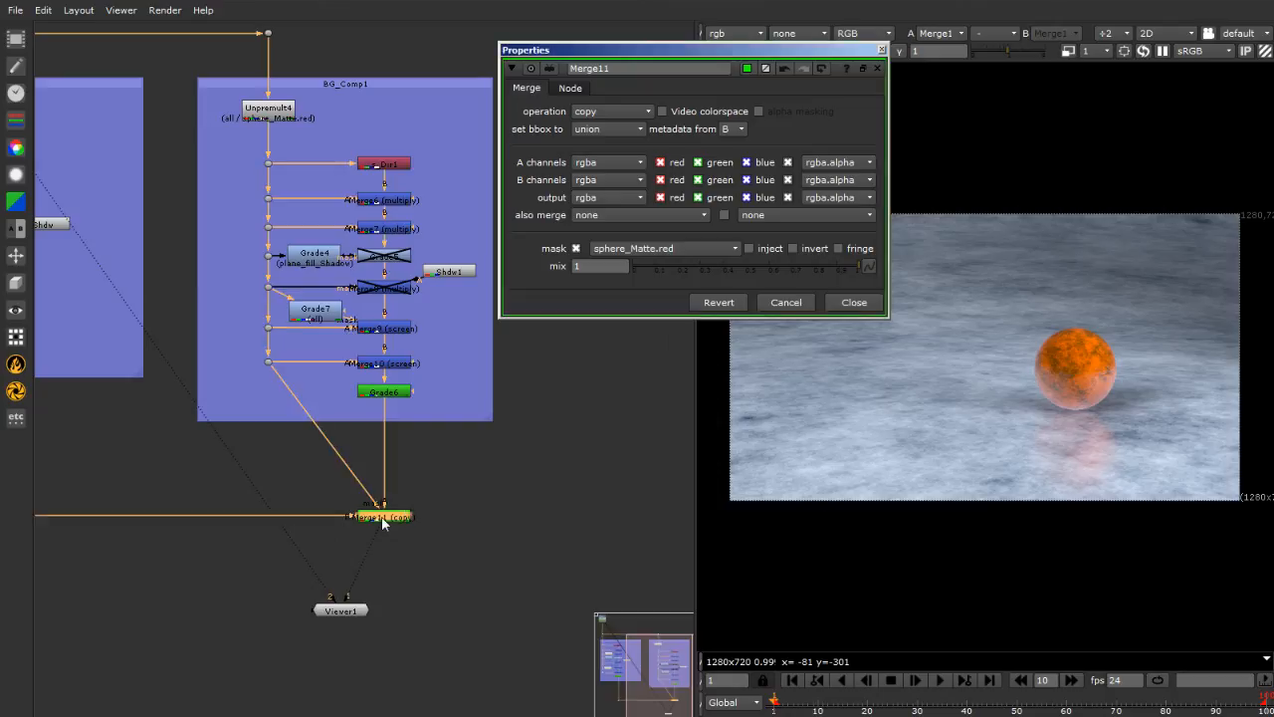
pyautogui.click(570, 88)
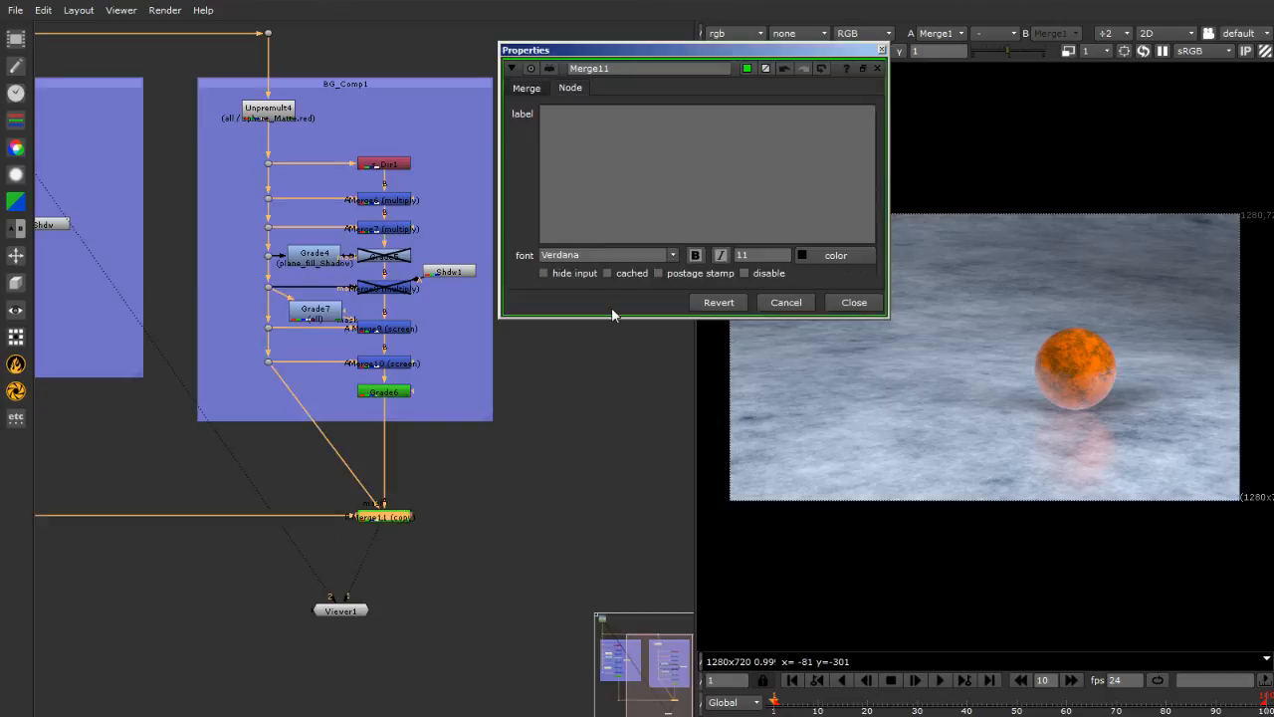
pyautogui.click(657, 273)
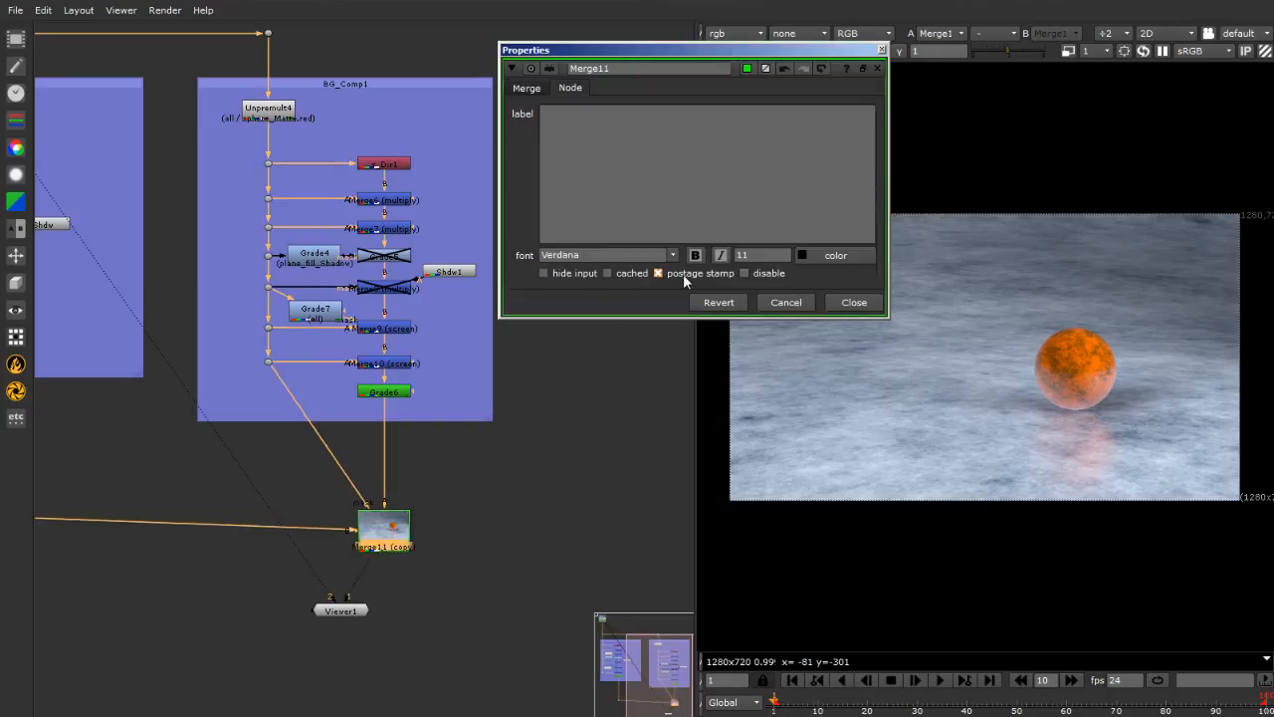
pyautogui.click(854, 303)
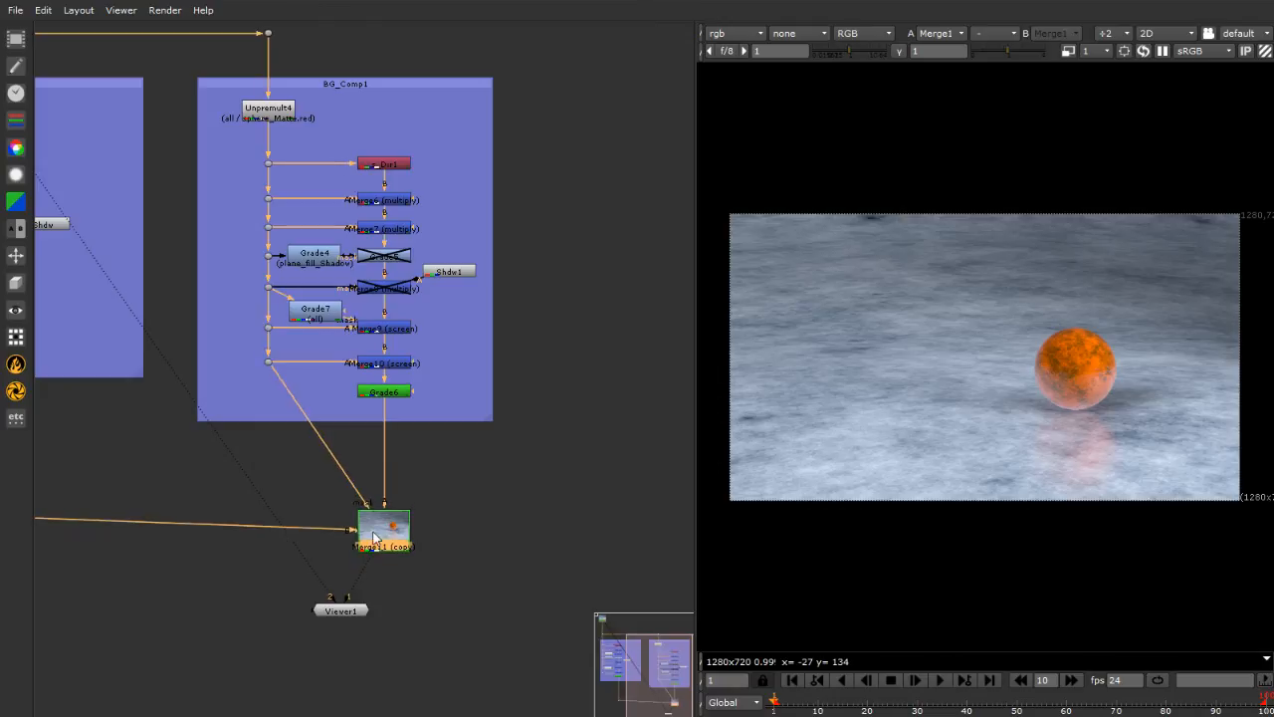
# Move Merge11 up slightly so its B connection runs level from the dot below Grade3
pyautogui.moveTo(374, 537); pyautogui.dragTo(374, 513)
pyautogui.scroll(-4, 497, 569)
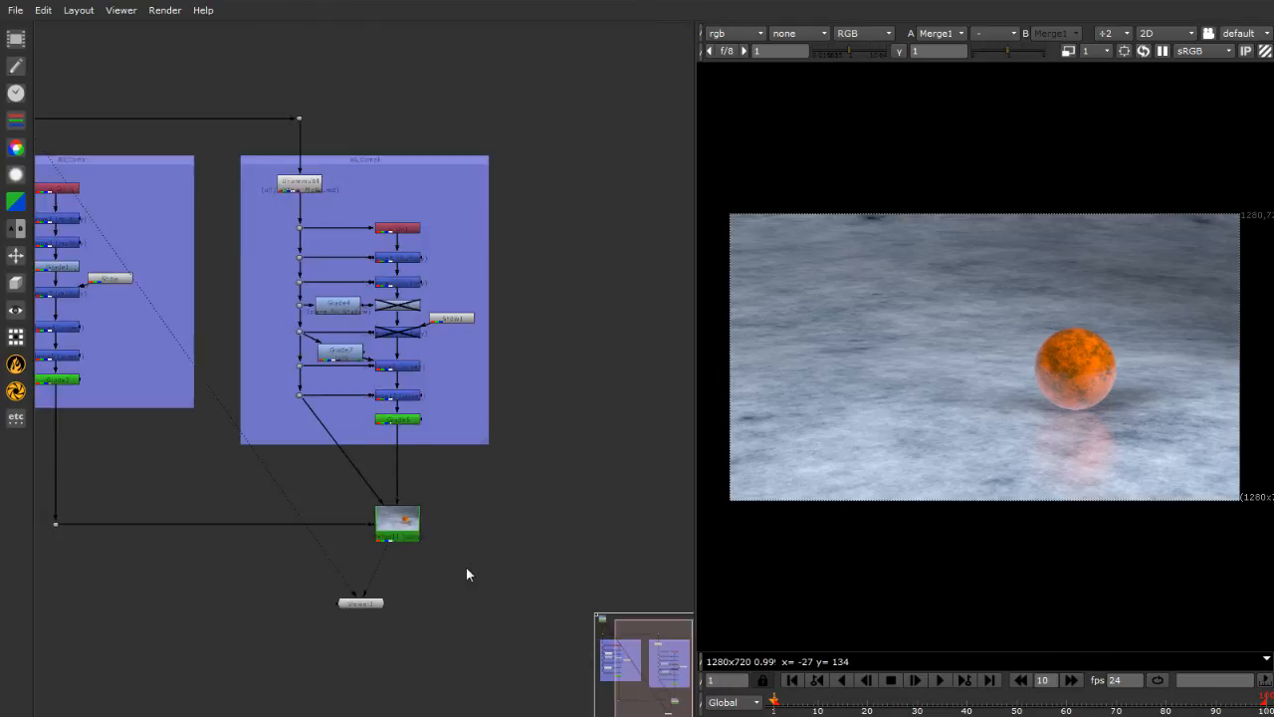
pyautogui.scroll(2, 80, 456)
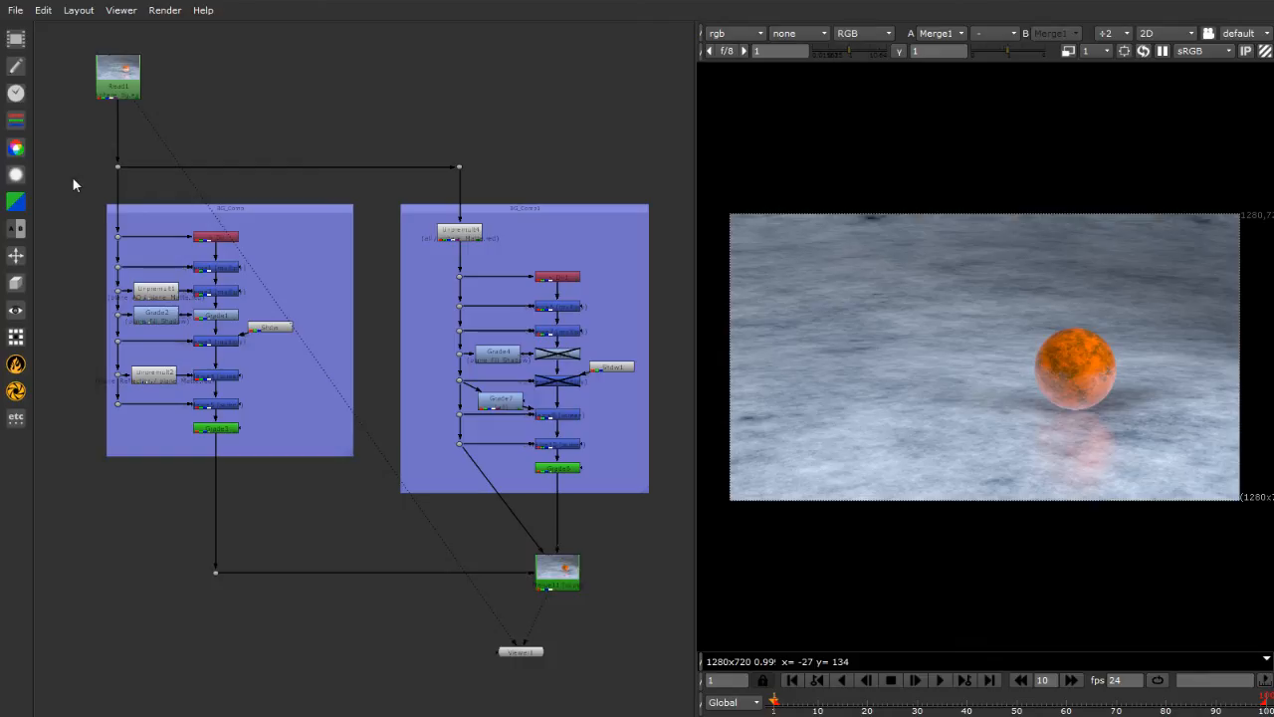
# Review the finished node graph, examining the background comp group, the sphere comp group and the copy merge that joins them
pyautogui.moveTo(72, 177); pyautogui.dragTo(379, 496)
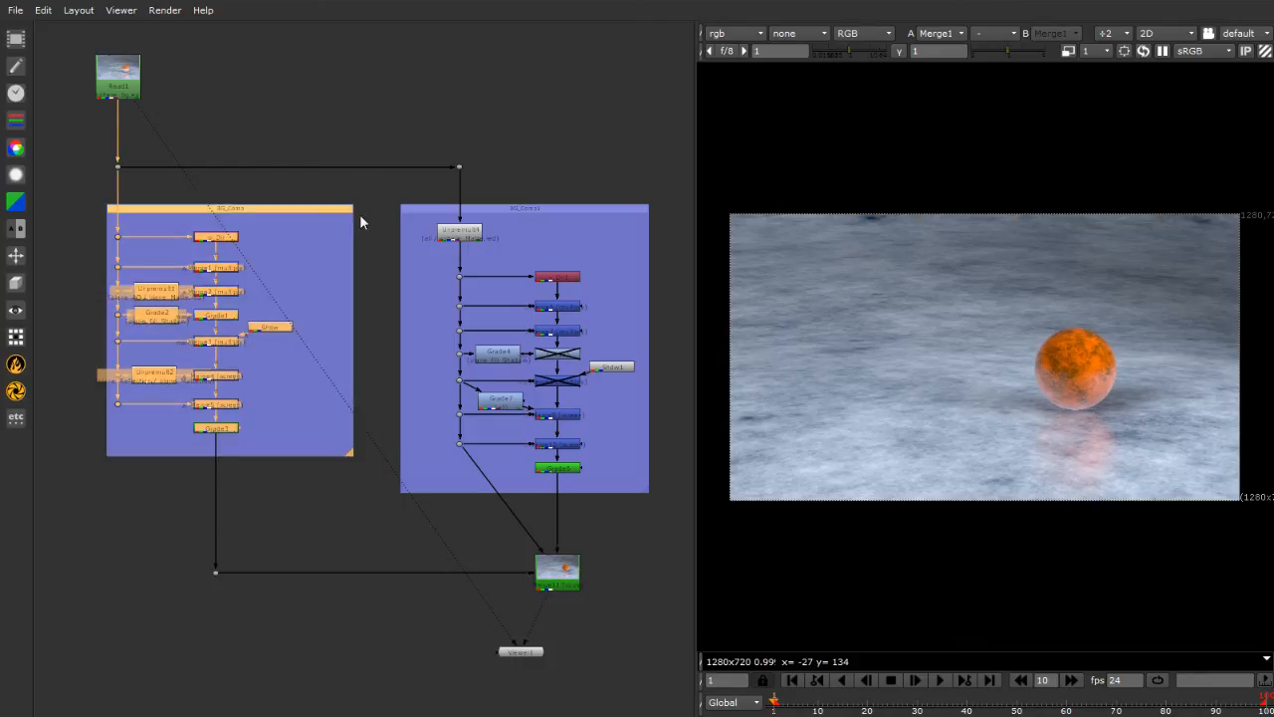
pyautogui.moveTo(378, 193); pyautogui.dragTo(629, 557)
pyautogui.click(614, 557)
pyautogui.moveTo(112, 509); pyautogui.dragTo(601, 613)
pyautogui.click(600, 612)
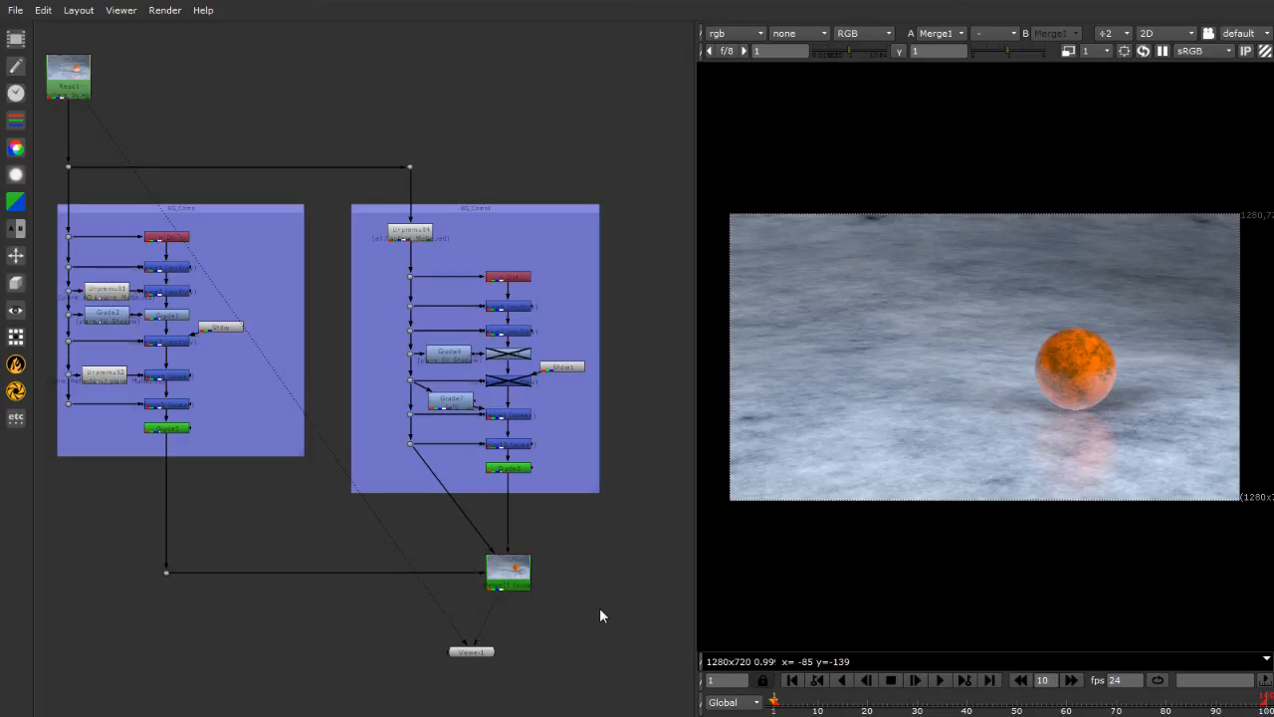
pyautogui.click(514, 469)
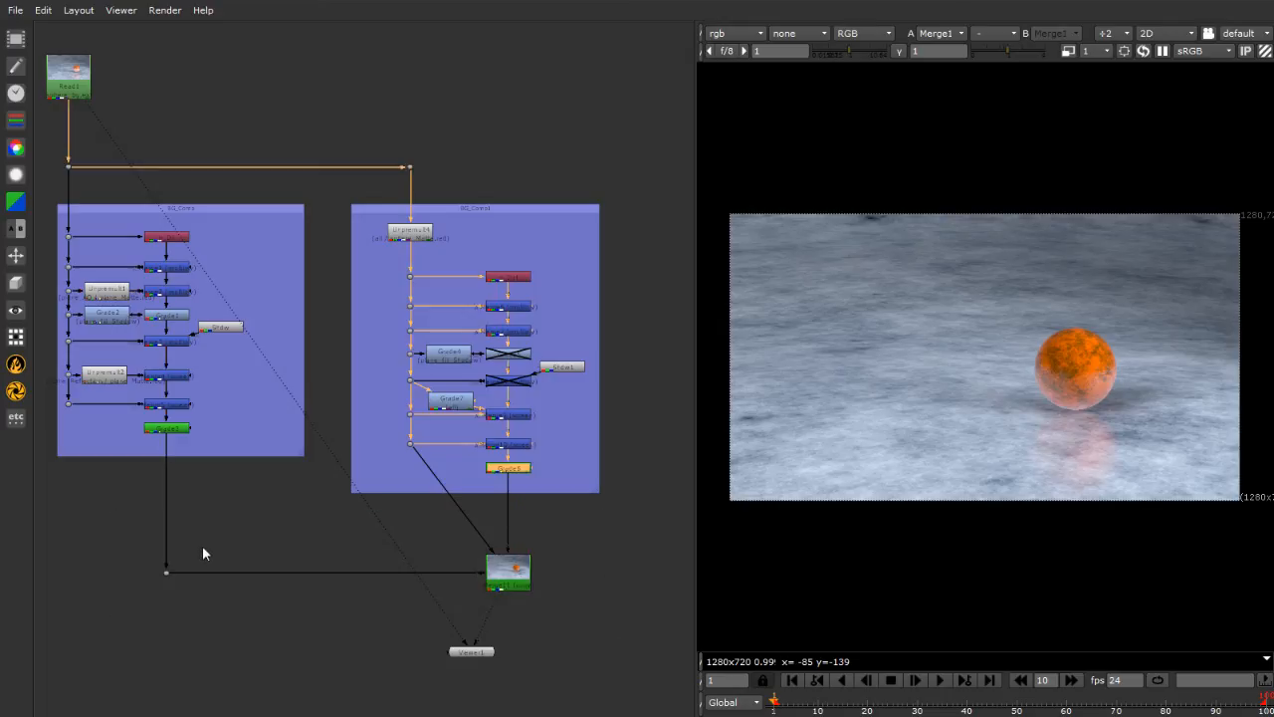
pyautogui.click(512, 333)
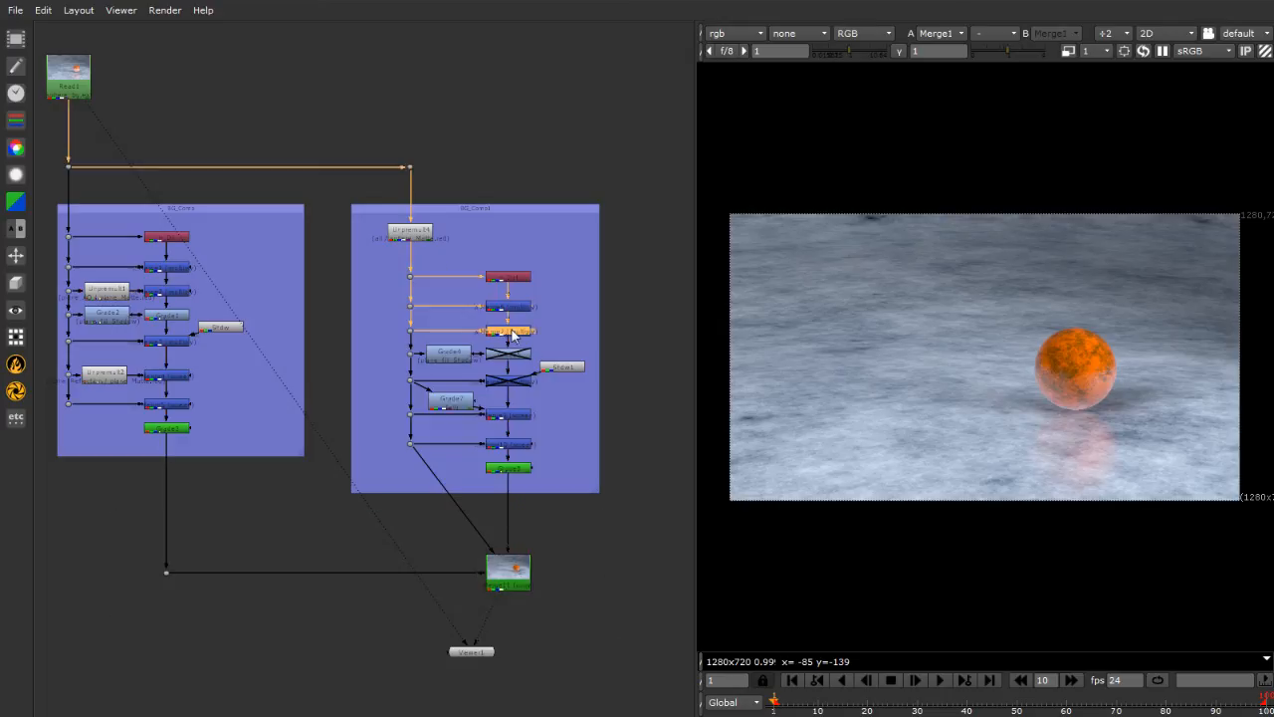
pyautogui.click(592, 566)
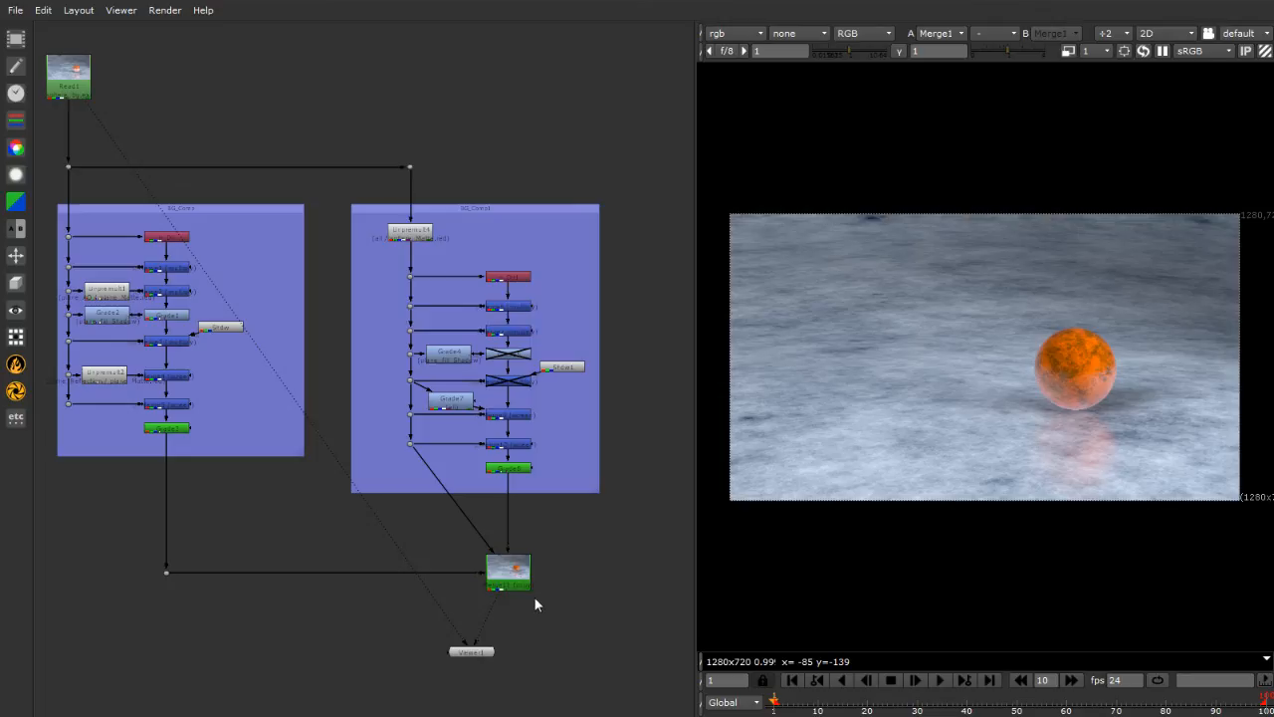
pyautogui.click(509, 573)
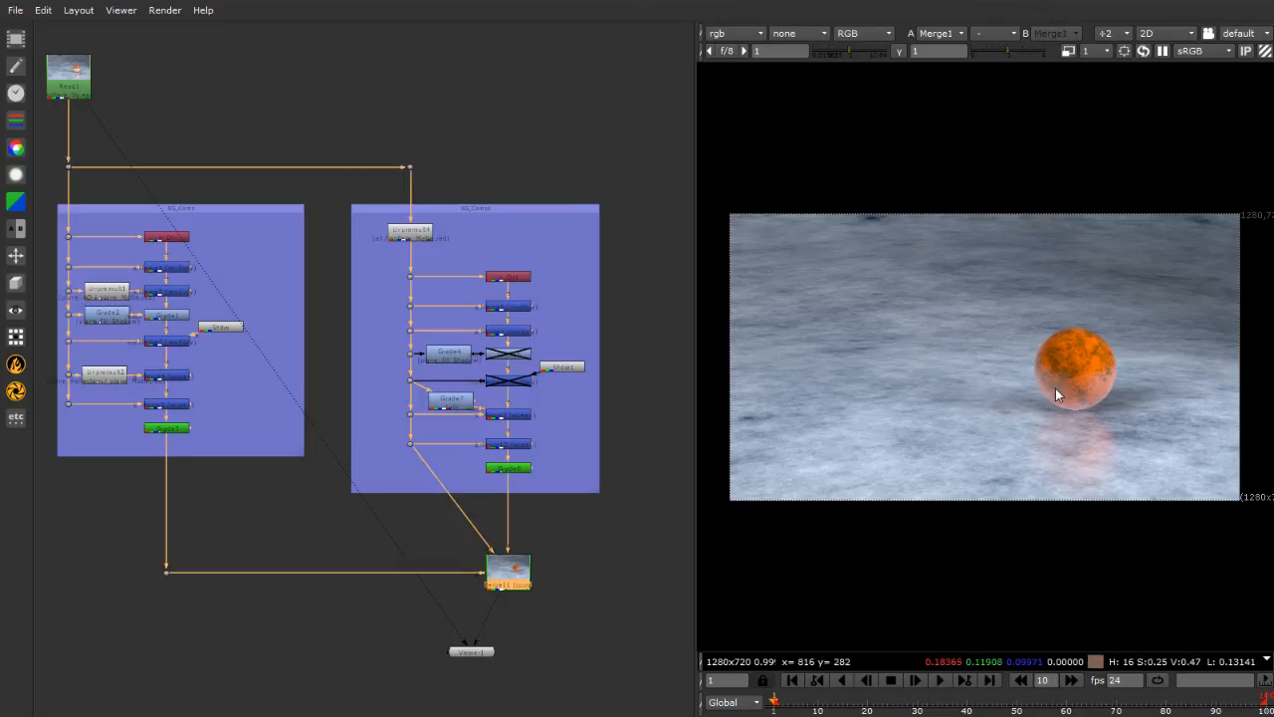
pyautogui.scroll(-1, 426, 464)
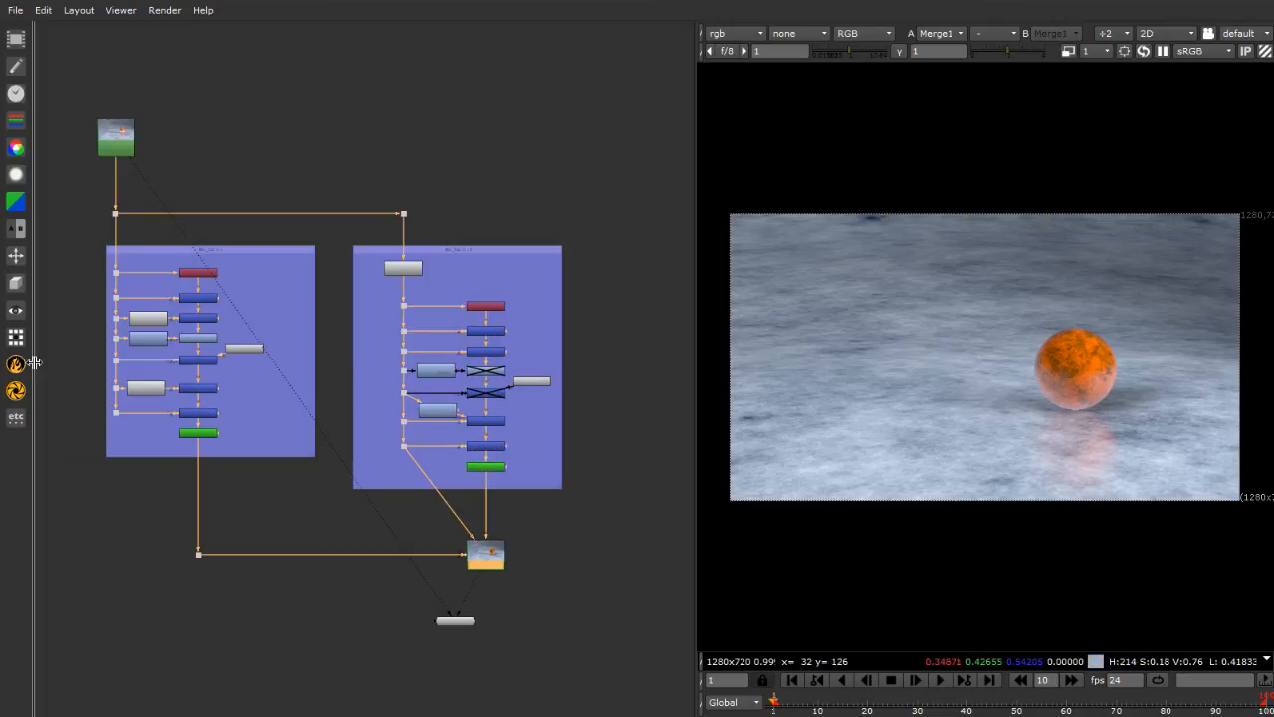
pyautogui.scroll(1, 74, 404)
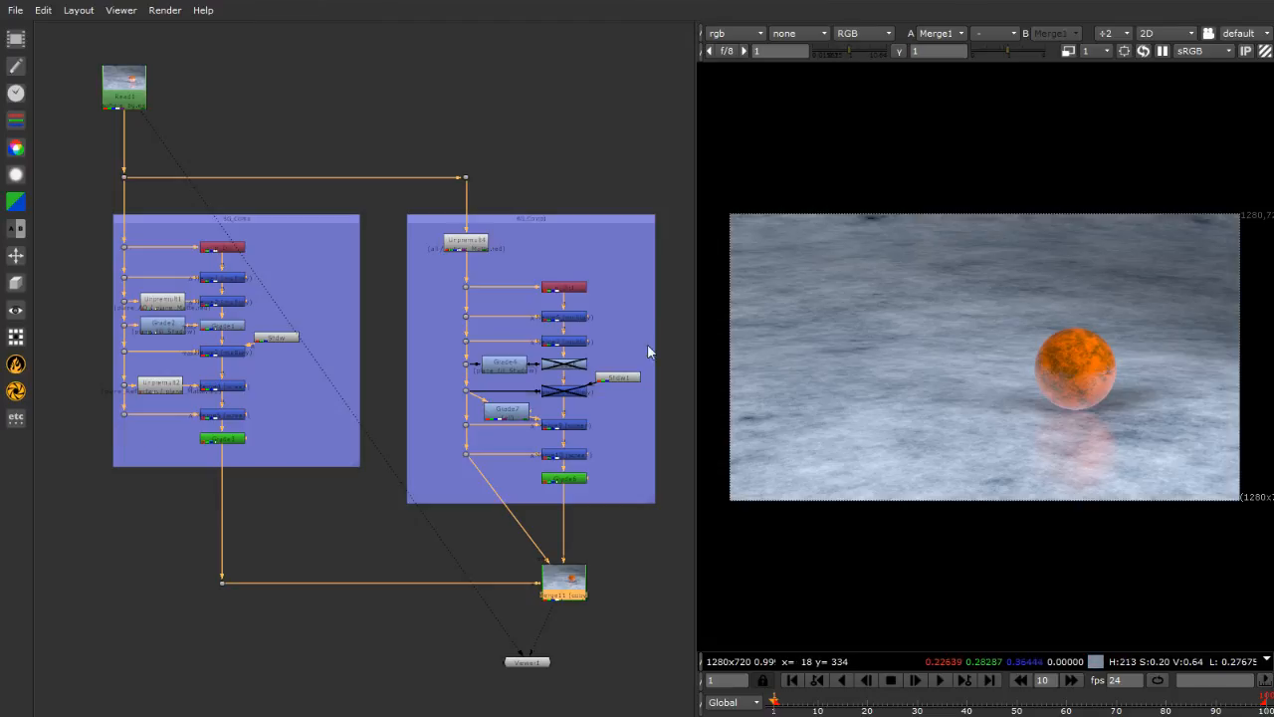
pyautogui.moveTo(77, 200); pyautogui.dragTo(785, 549)
pyautogui.scroll(2, 622, 516)
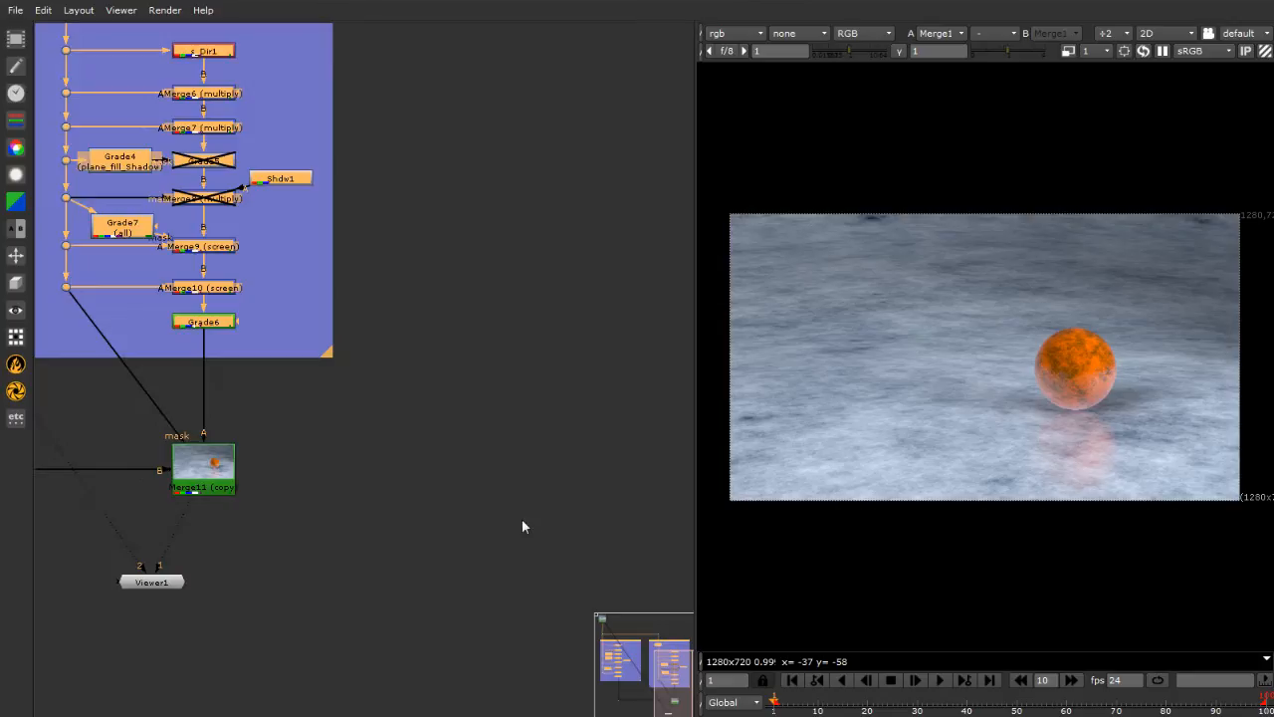
pyautogui.press('f')
pyautogui.click(257, 522)
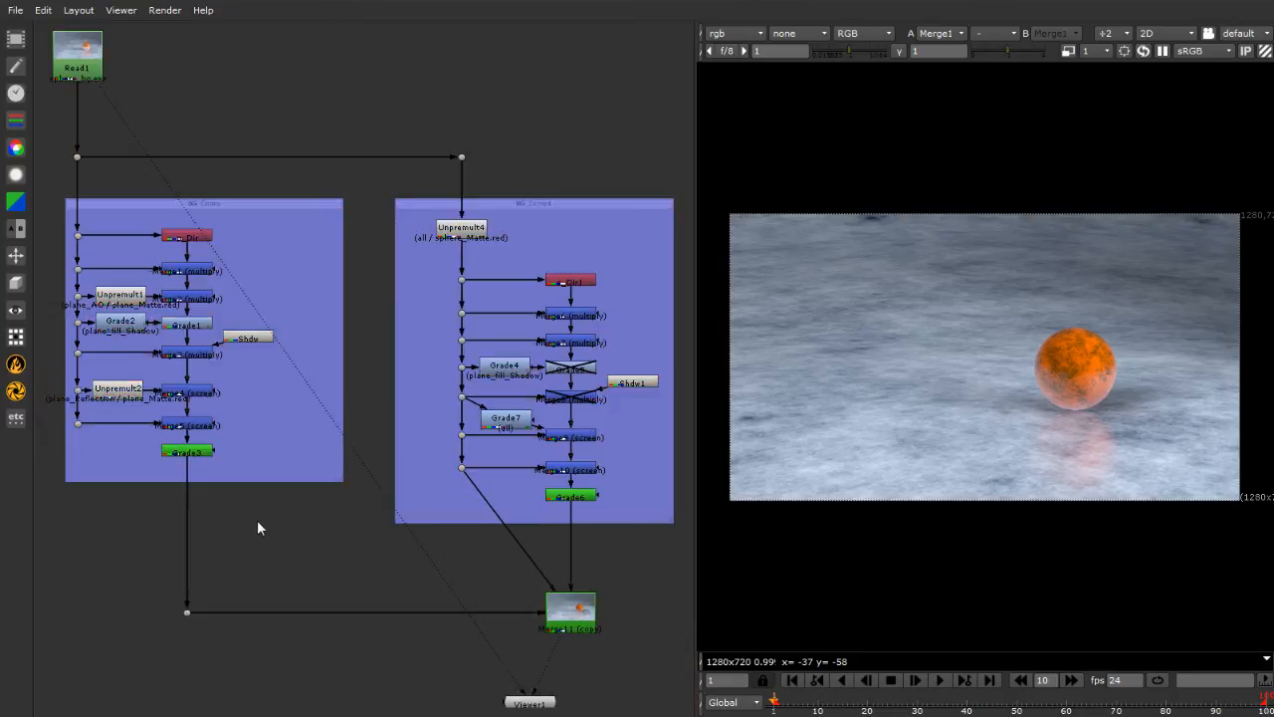